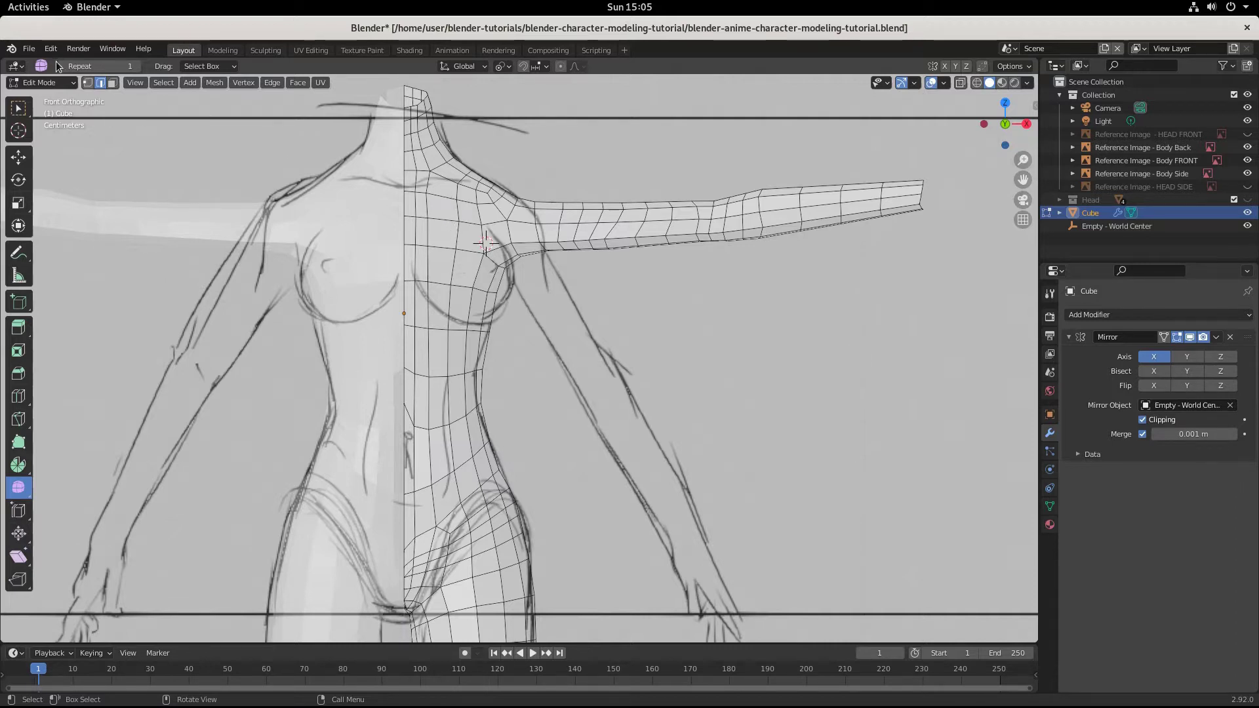
Step: In face select mode, select two rows of chest faces over the breast outline, excluding the outermost faces at the side of the torso
{"action": "left_click", "coordinate": [113, 83]}
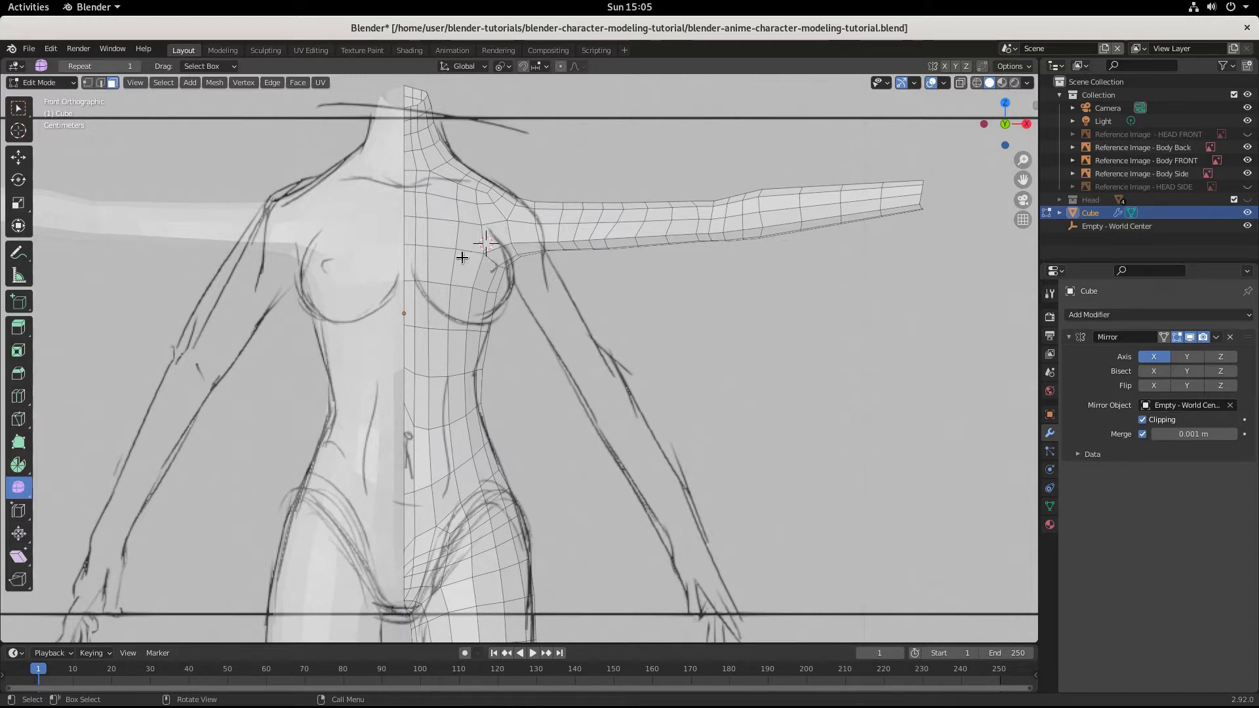
{"action": "left_click", "coordinate": [425, 262], "text": "shift"}
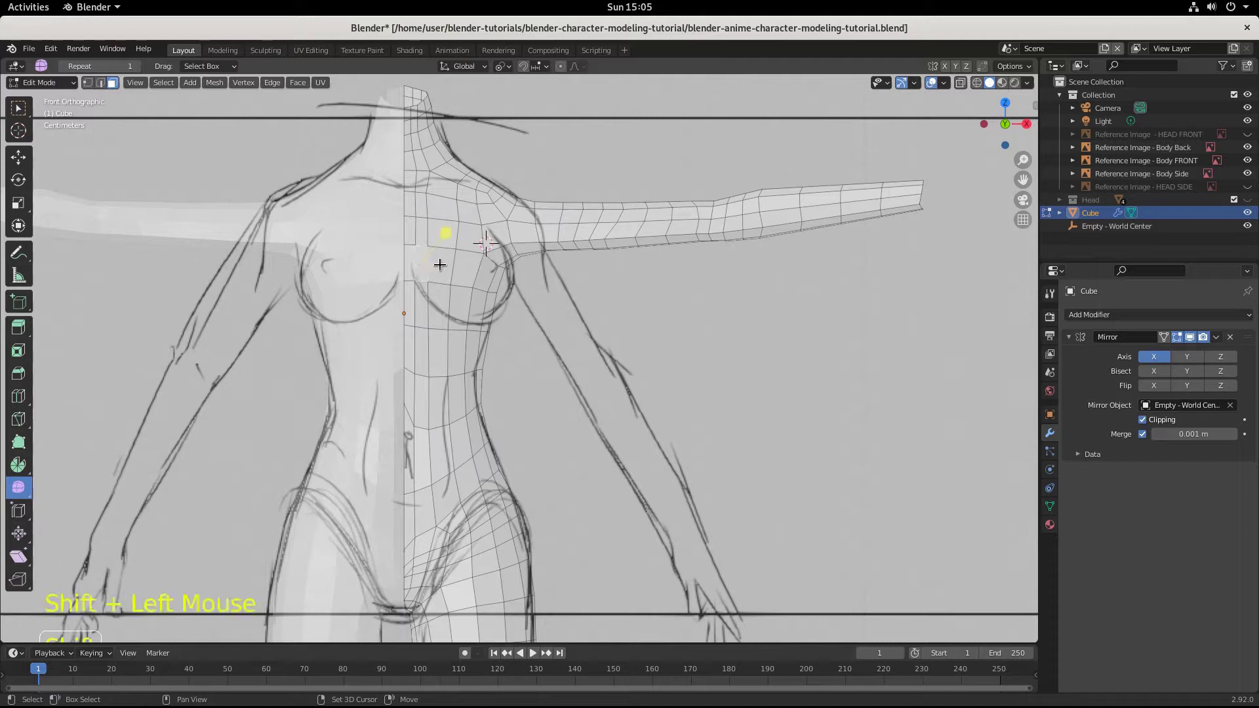
{"action": "left_click", "coordinate": [446, 263], "text": "shift"}
{"action": "left_click", "coordinate": [474, 269], "text": "shift"}
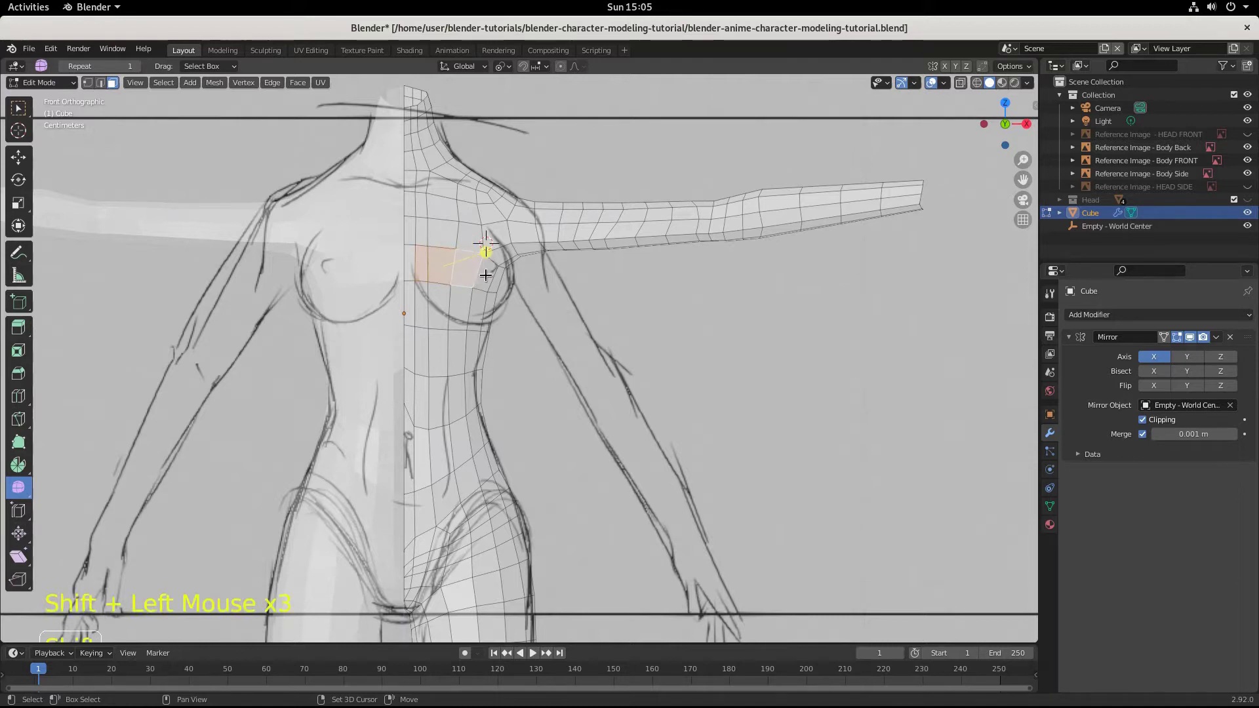
{"action": "left_click", "coordinate": [485, 275], "text": "shift"}
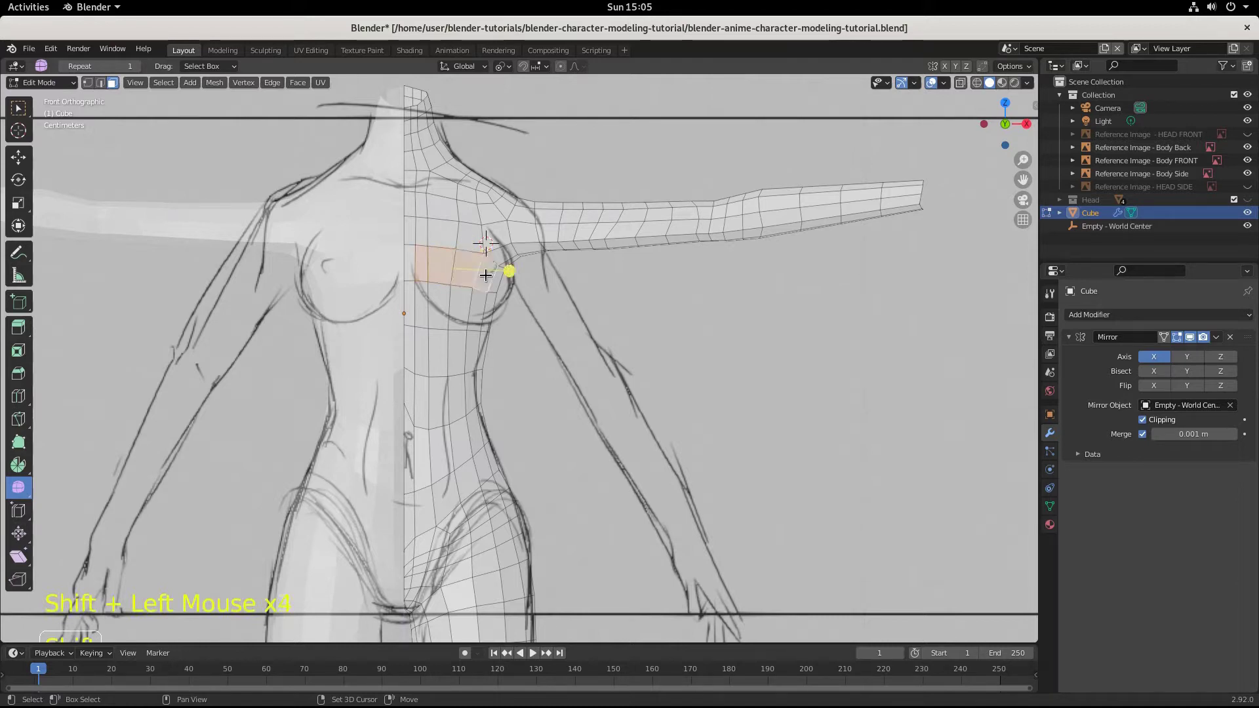
{"action": "left_click", "coordinate": [423, 305], "text": "shift"}
{"action": "left_click", "coordinate": [444, 301], "text": "shift"}
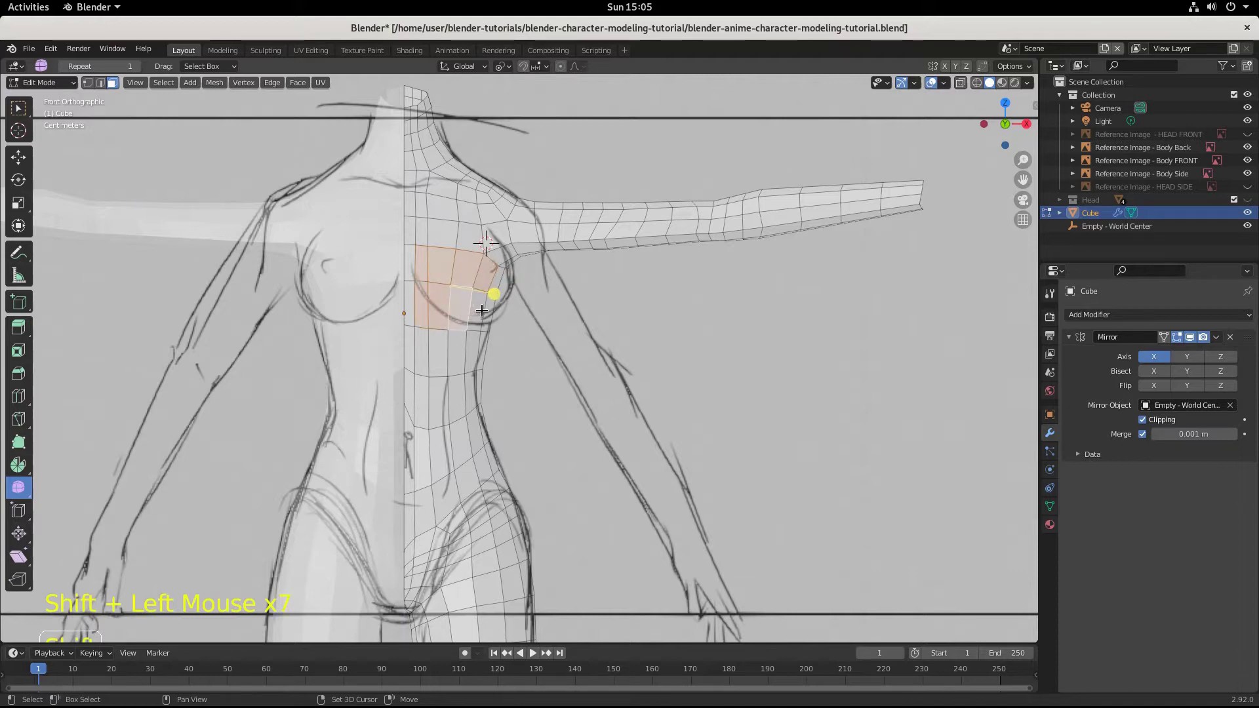
{"action": "left_click", "coordinate": [492, 318], "text": "shift"}
{"action": "key", "text": "KP_3"}
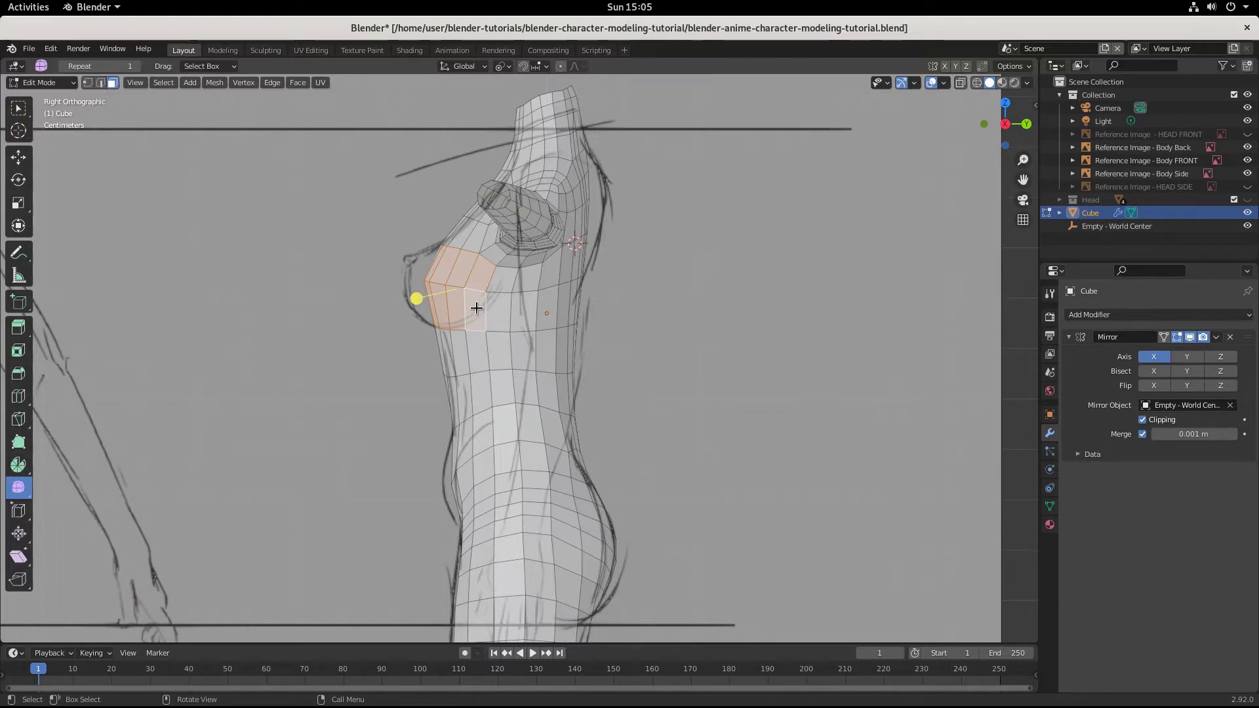
{"action": "left_click", "coordinate": [476, 307], "text": "shift"}
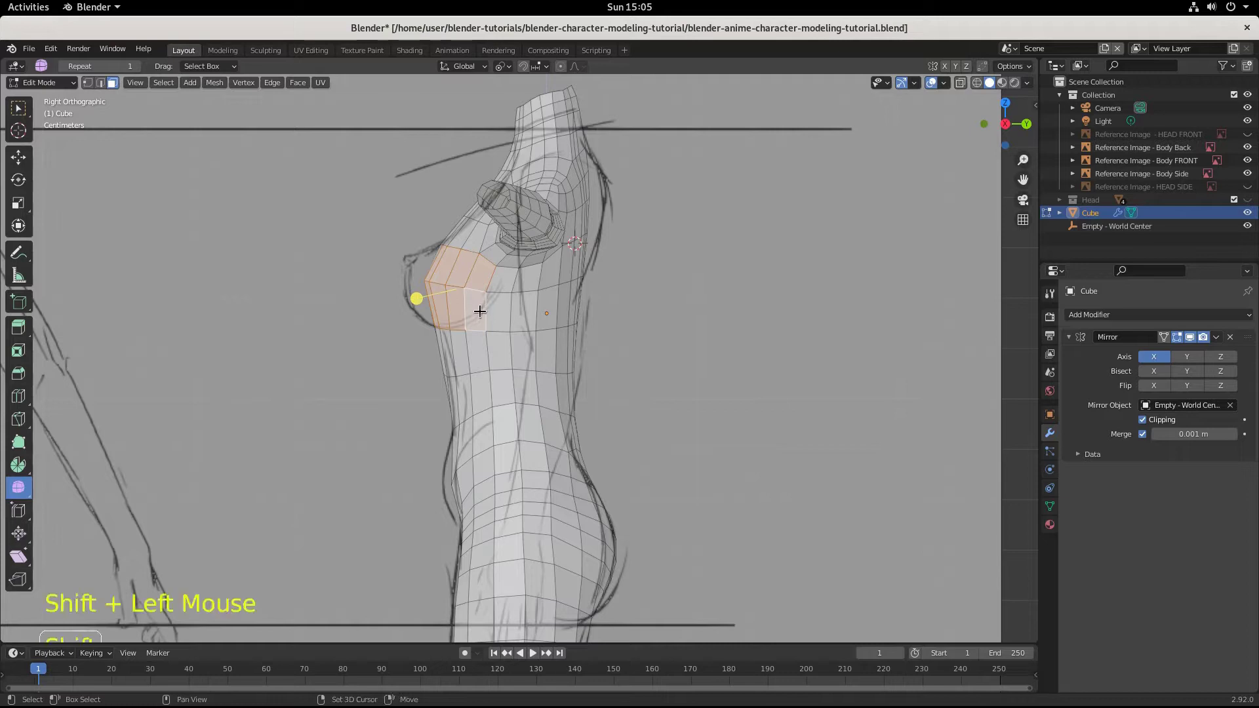
{"action": "left_click", "coordinate": [478, 308], "text": "shift"}
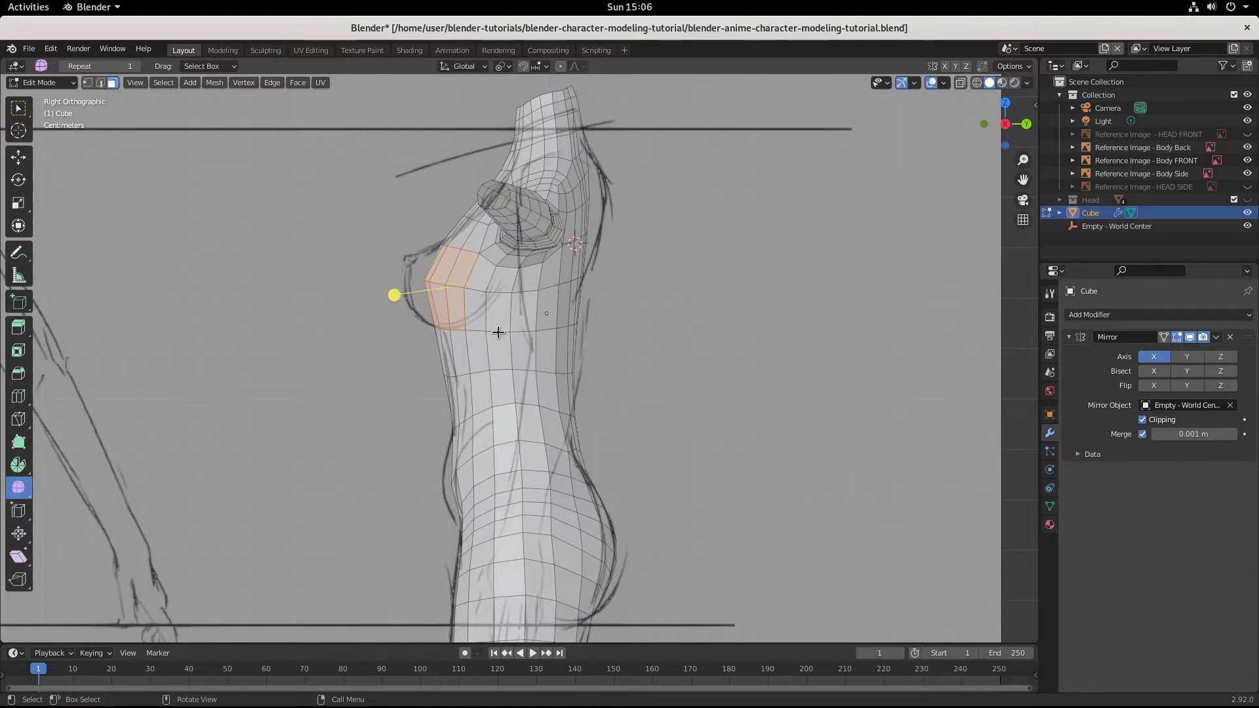
Step: Show the LoopTools commands while viewing the selected chest faces from the front
{"action": "key", "text": "KP_1"}
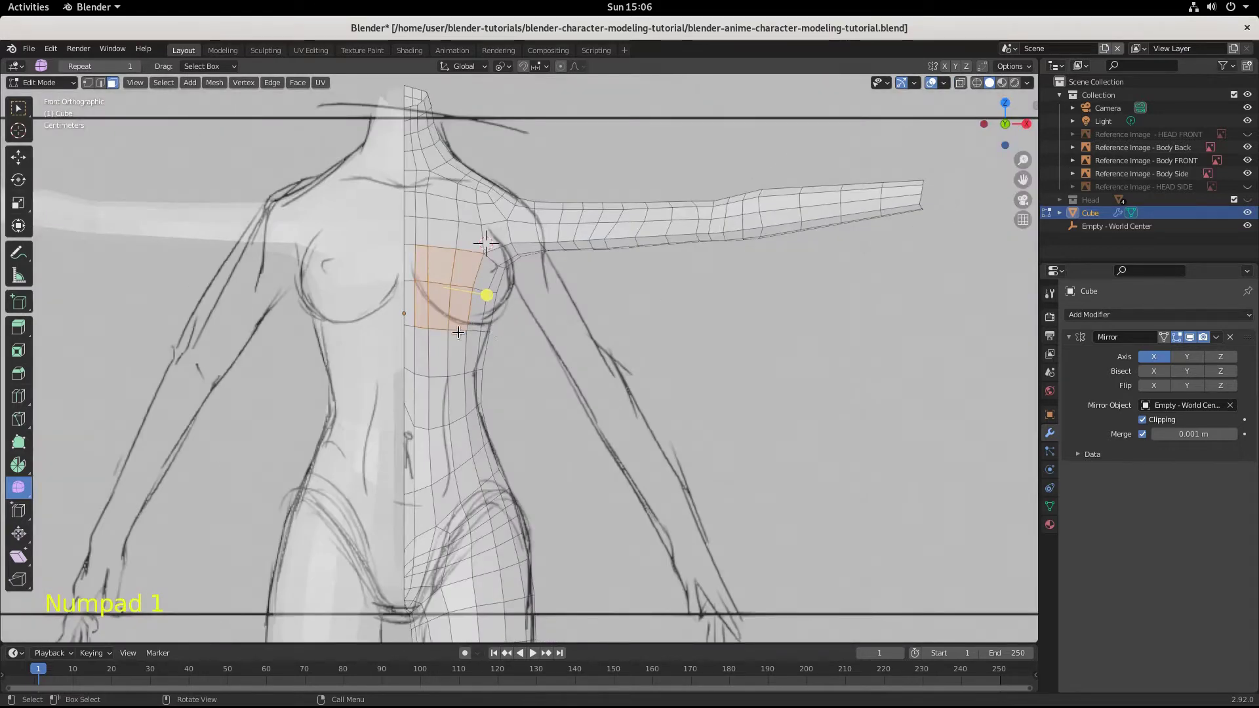
{"action": "key", "text": "n"}
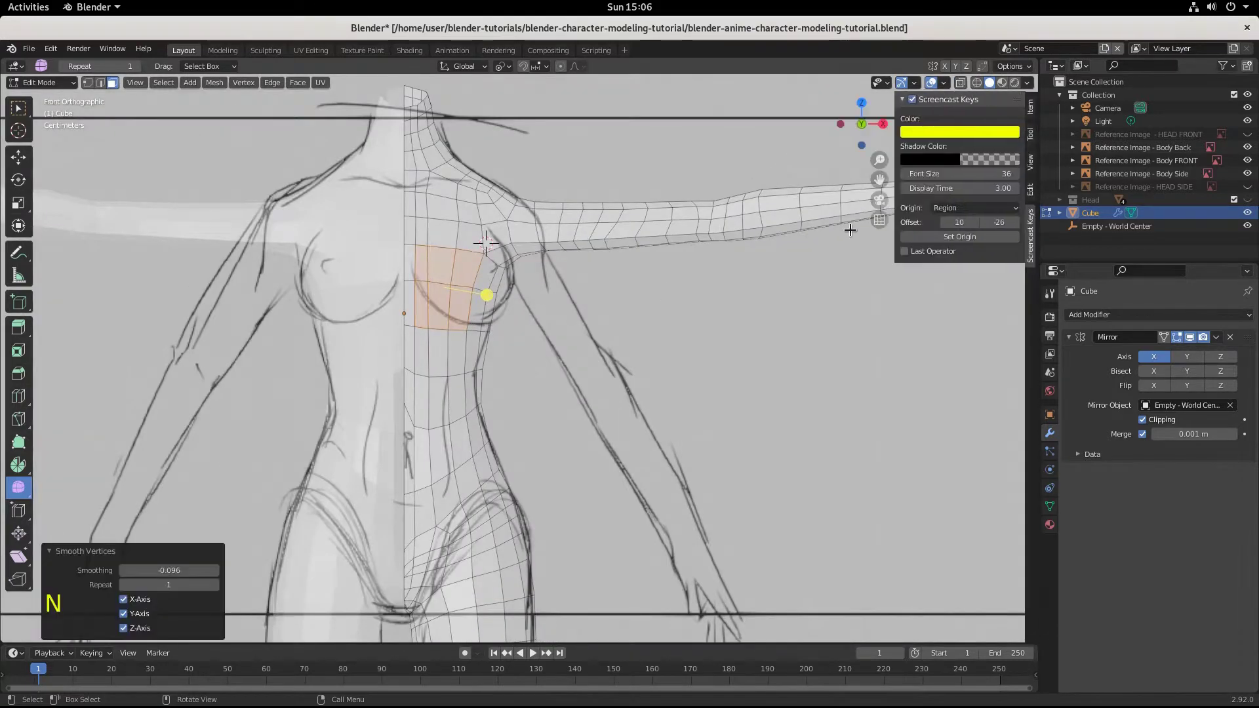
{"action": "left_click", "coordinate": [1032, 133]}
{"action": "left_click", "coordinate": [1033, 107]}
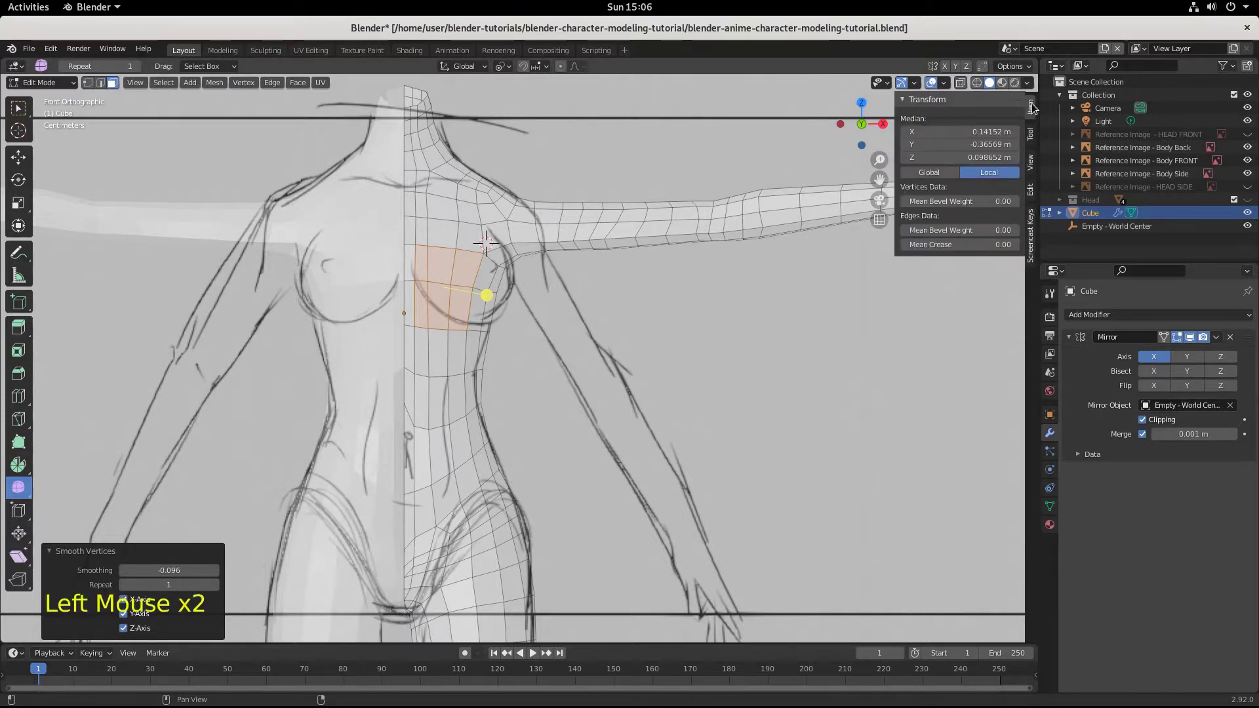
{"action": "left_click", "coordinate": [1031, 187]}
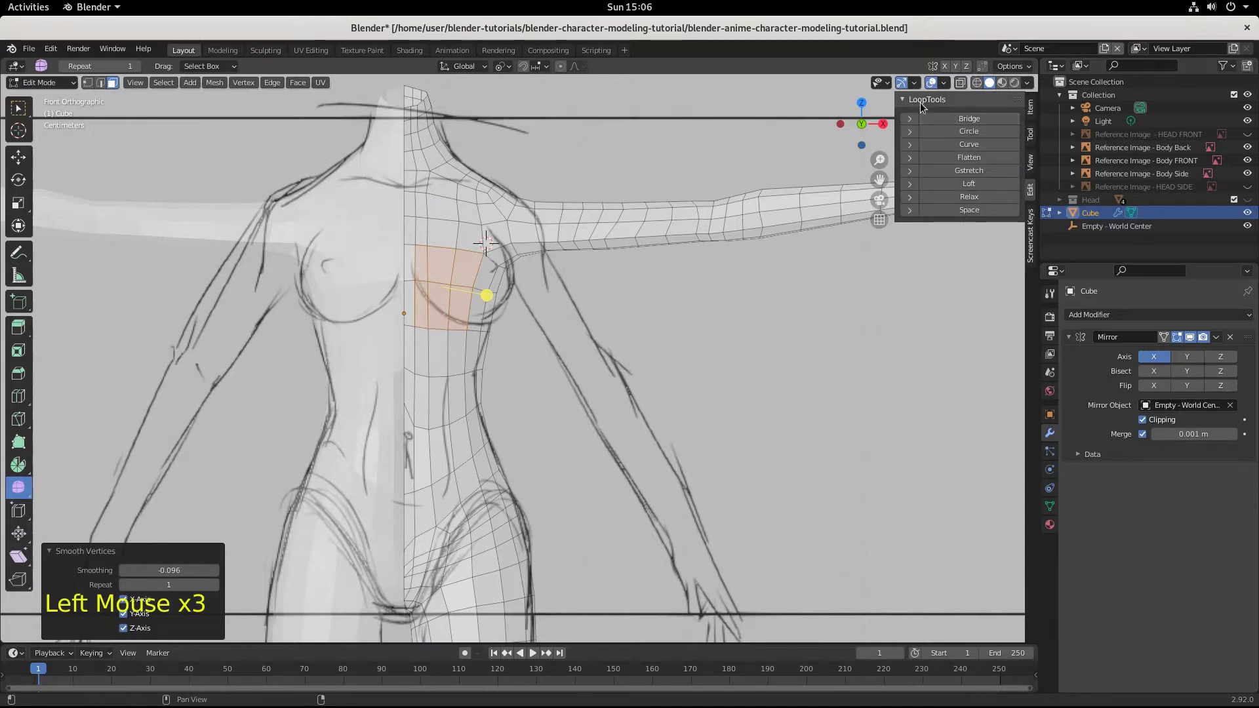
Step: Try to round the selected chest faces with LoopTools Circle and shift them about 0.025 m along X
{"action": "left_click", "coordinate": [968, 134]}
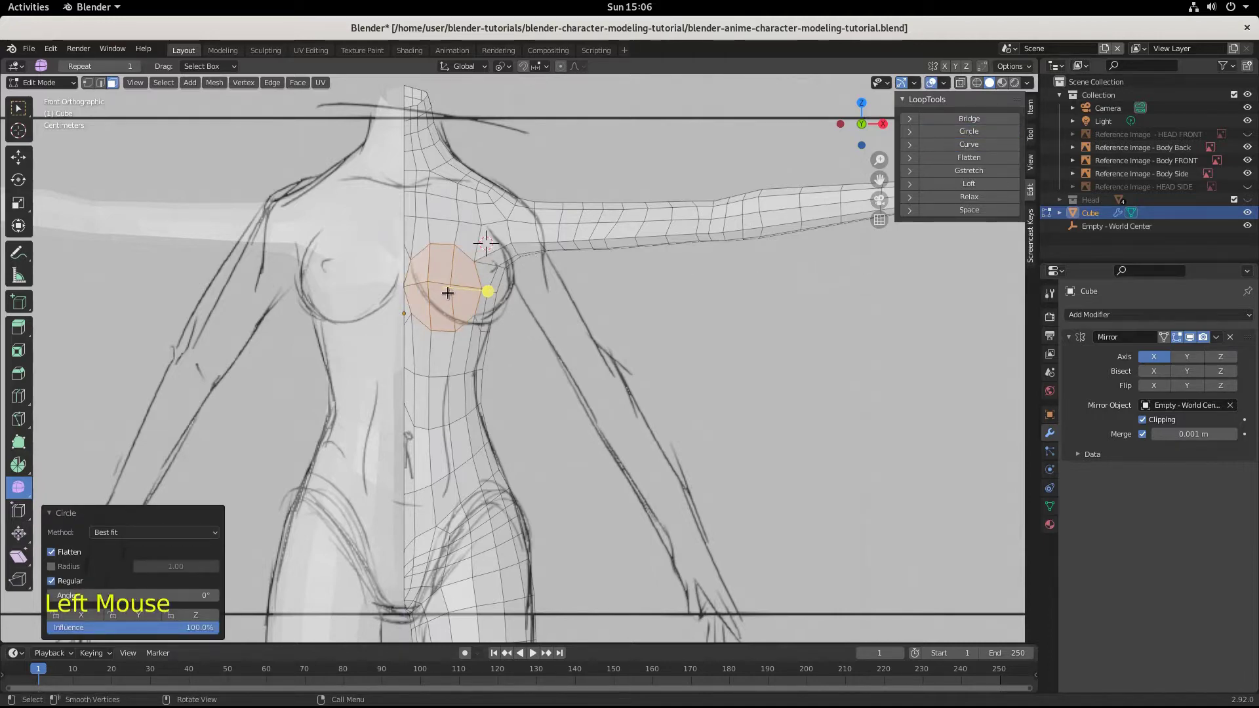
{"action": "scroll", "coordinate": [422, 317], "scroll_direction": "up", "scroll_amount": 4}
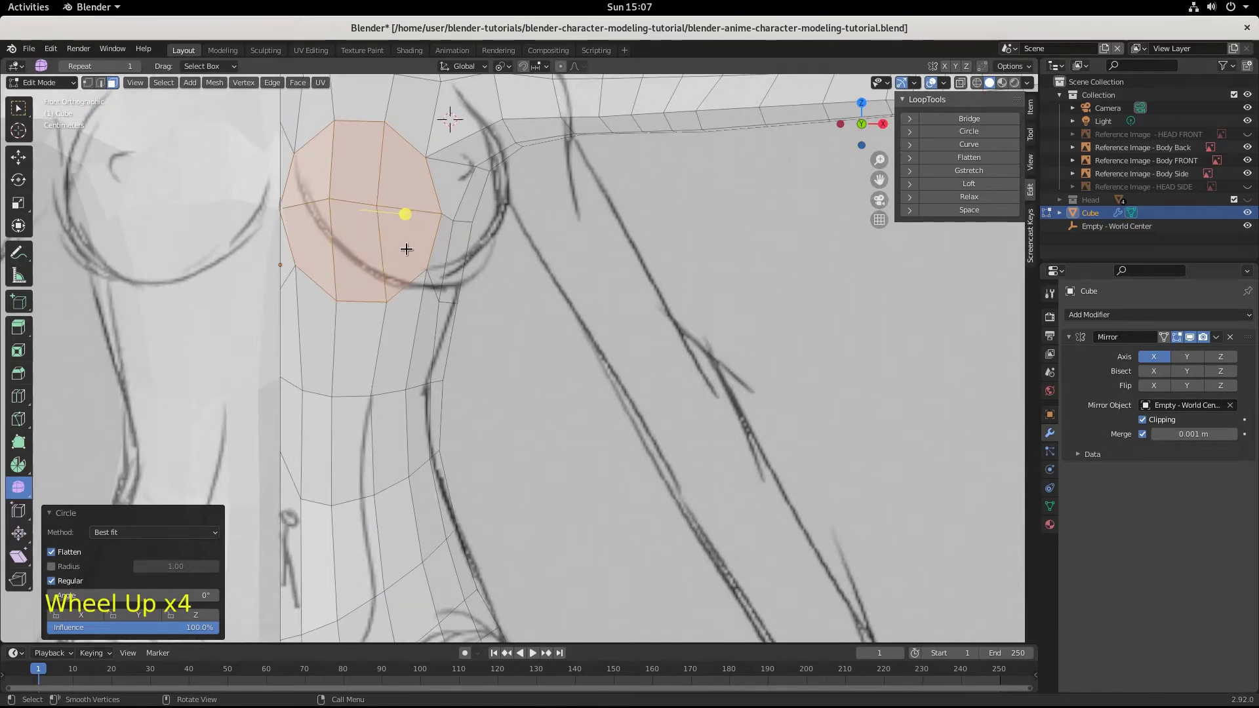
{"action": "key", "text": "g"}
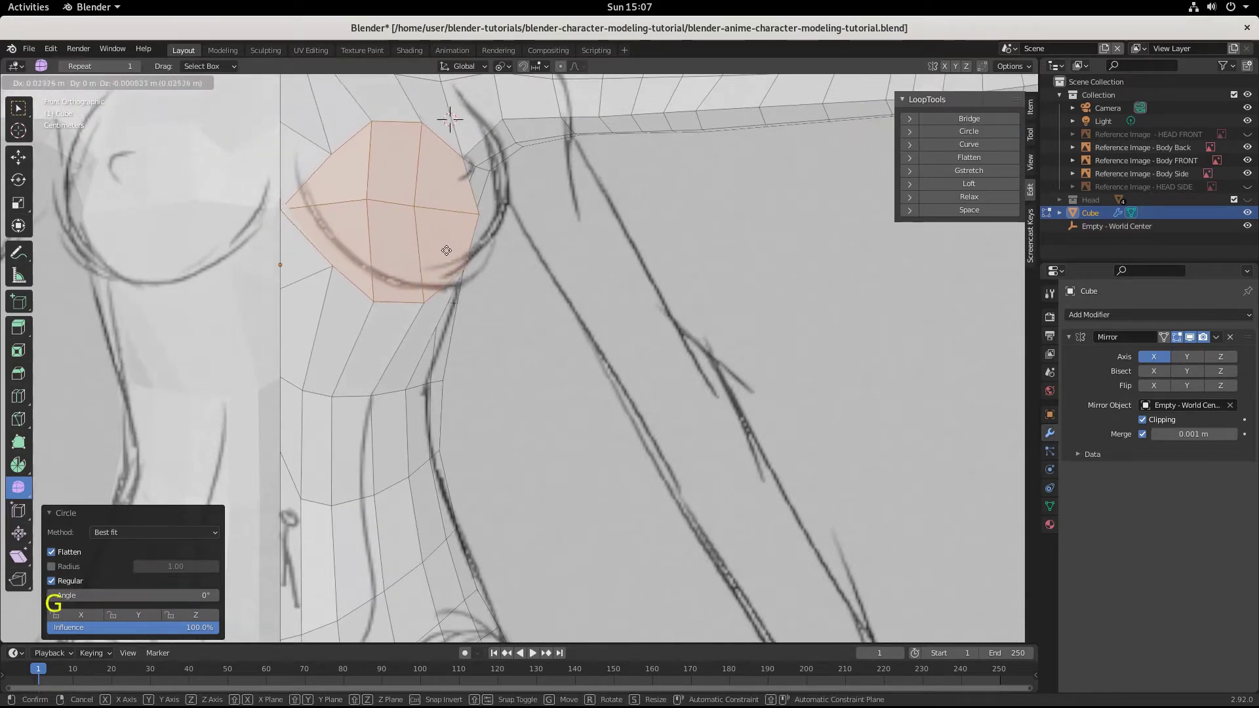
{"action": "key", "text": "x"}
{"action": "left_click", "coordinate": [429, 214]}
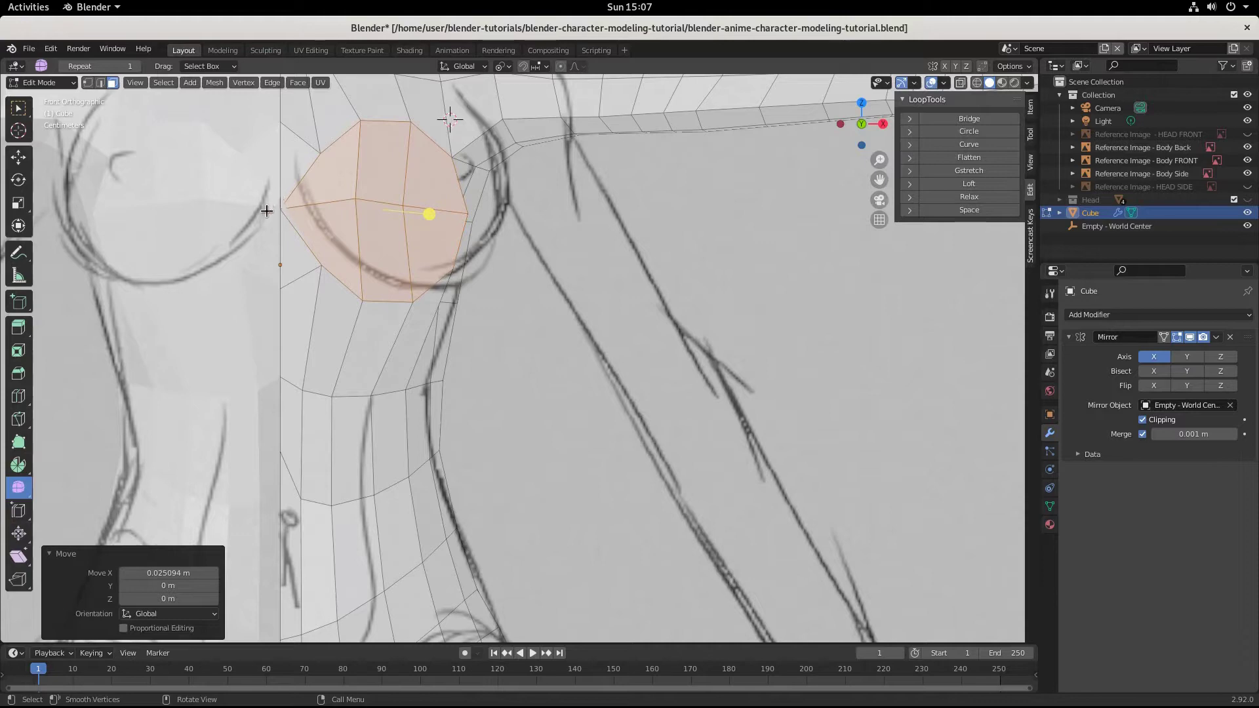
Step: Undo the X move and the Circle operation on the chest faces
{"action": "scroll", "coordinate": [290, 223], "scroll_direction": "down", "scroll_amount": 3}
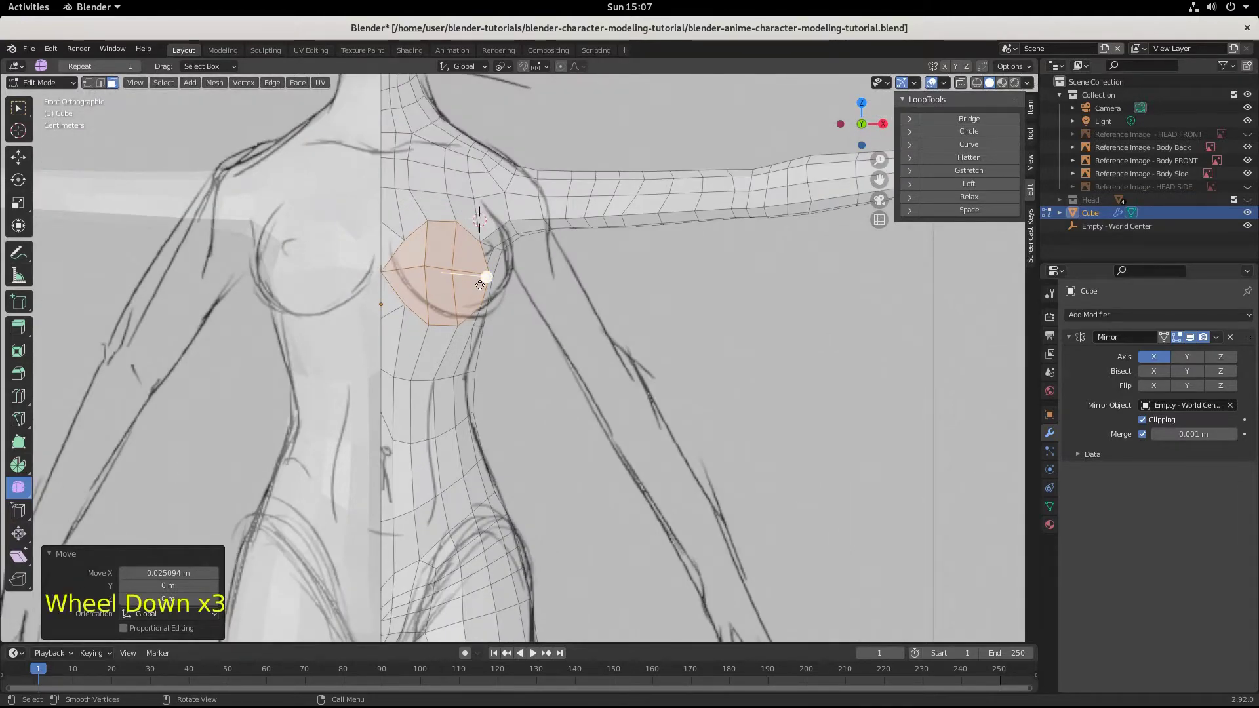
{"action": "key", "text": "ctrl+z"}
{"action": "key", "text": "ctrl+z"}
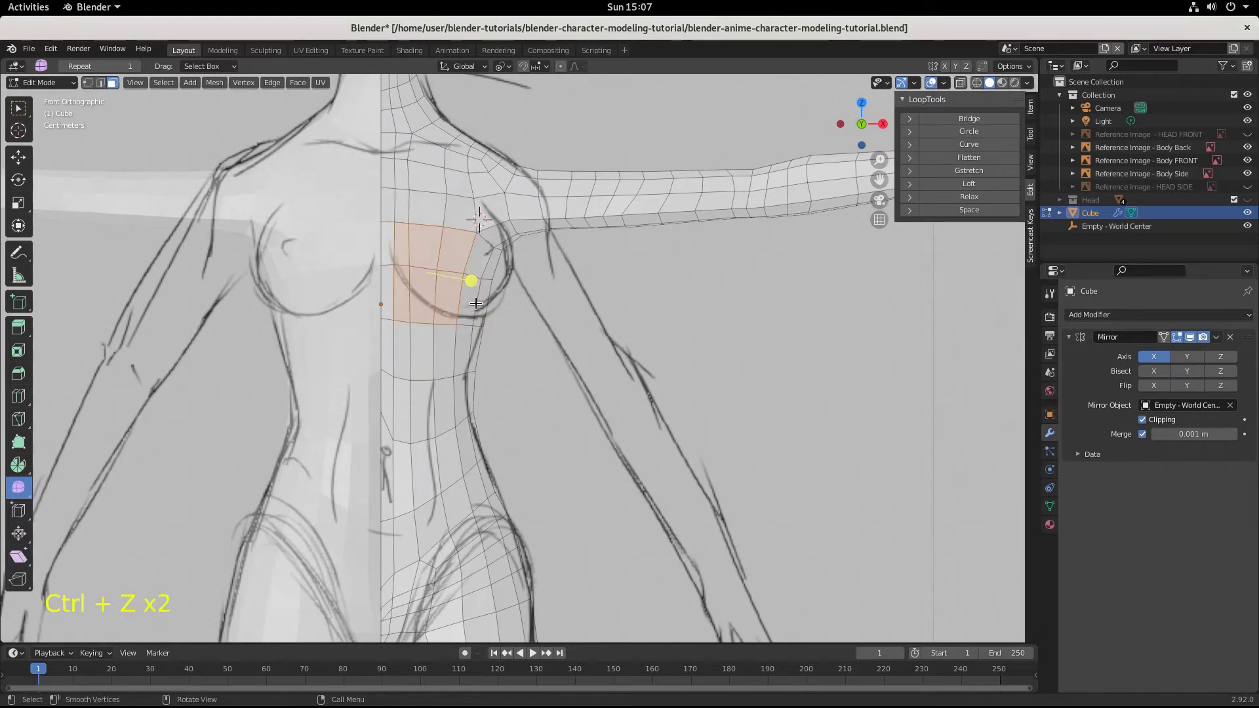
Step: Move the selected chest faces about 0.016 m outward along X and round them with LoopTools Circle
{"action": "key", "text": "g"}
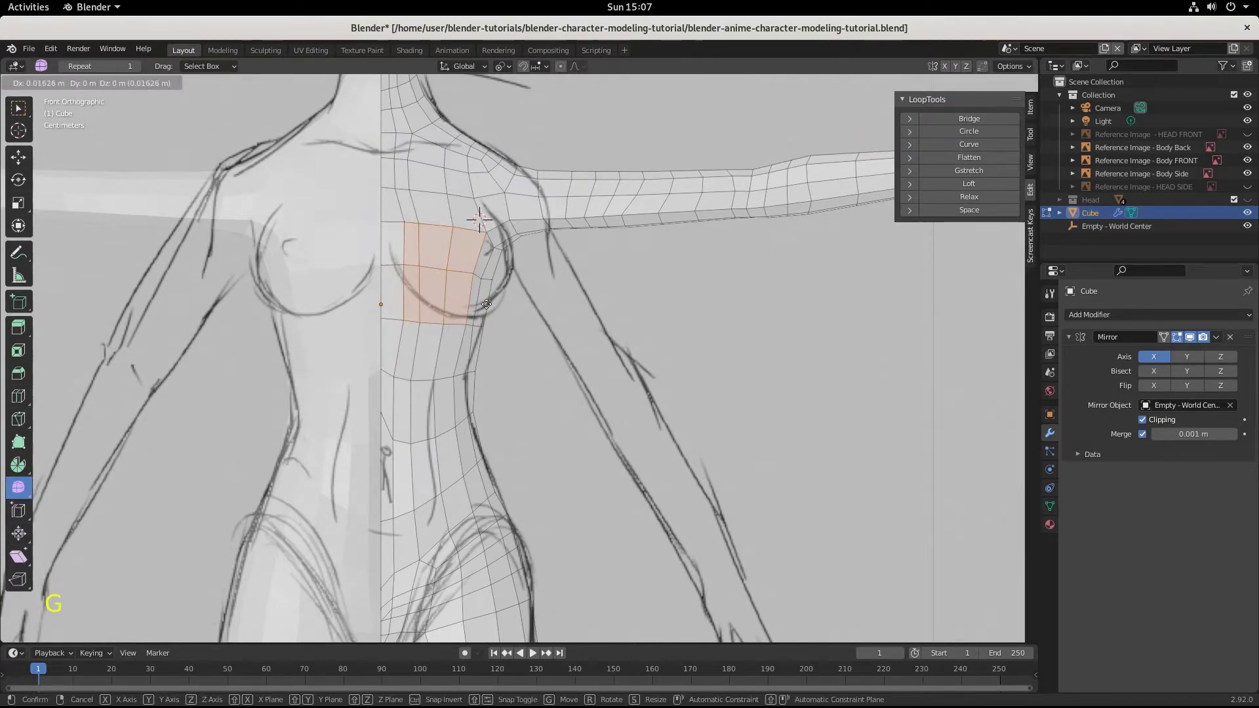
{"action": "left_click", "coordinate": [486, 304]}
{"action": "left_click", "coordinate": [951, 132]}
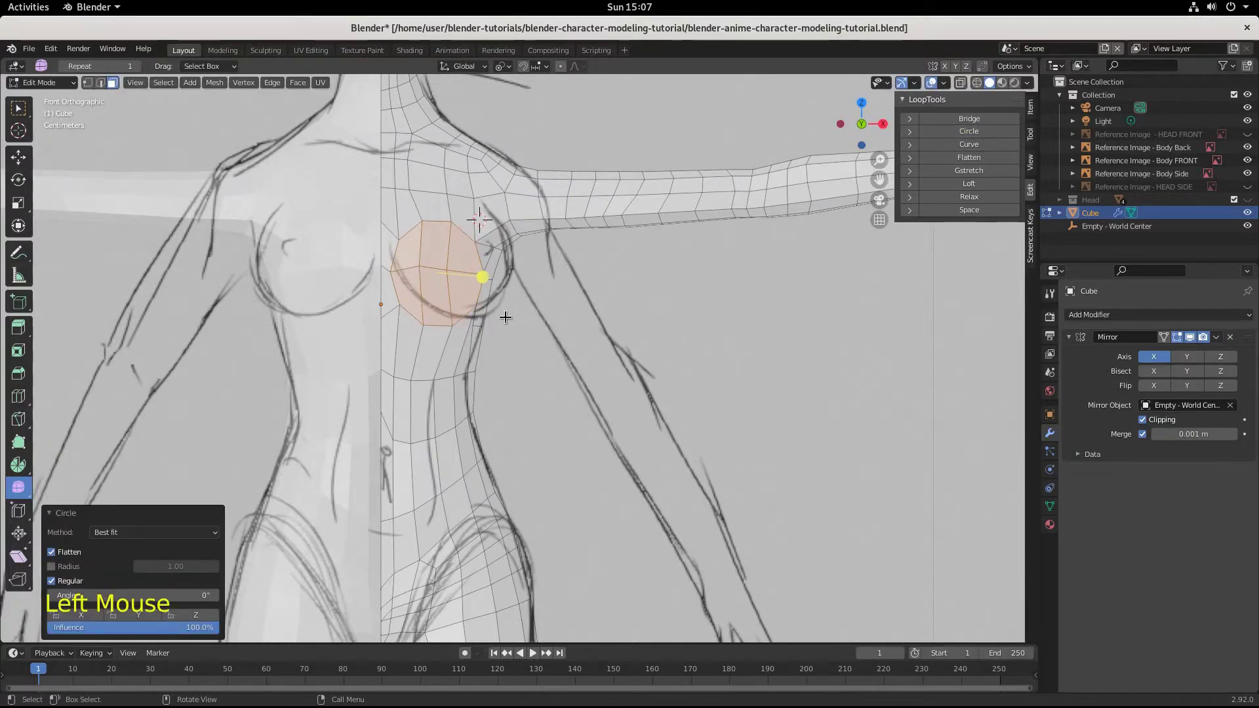
Step: In the side view, move the rounded chest faces forward by about 0.014 m along the negative Y axis
{"action": "key", "text": "KP_3"}
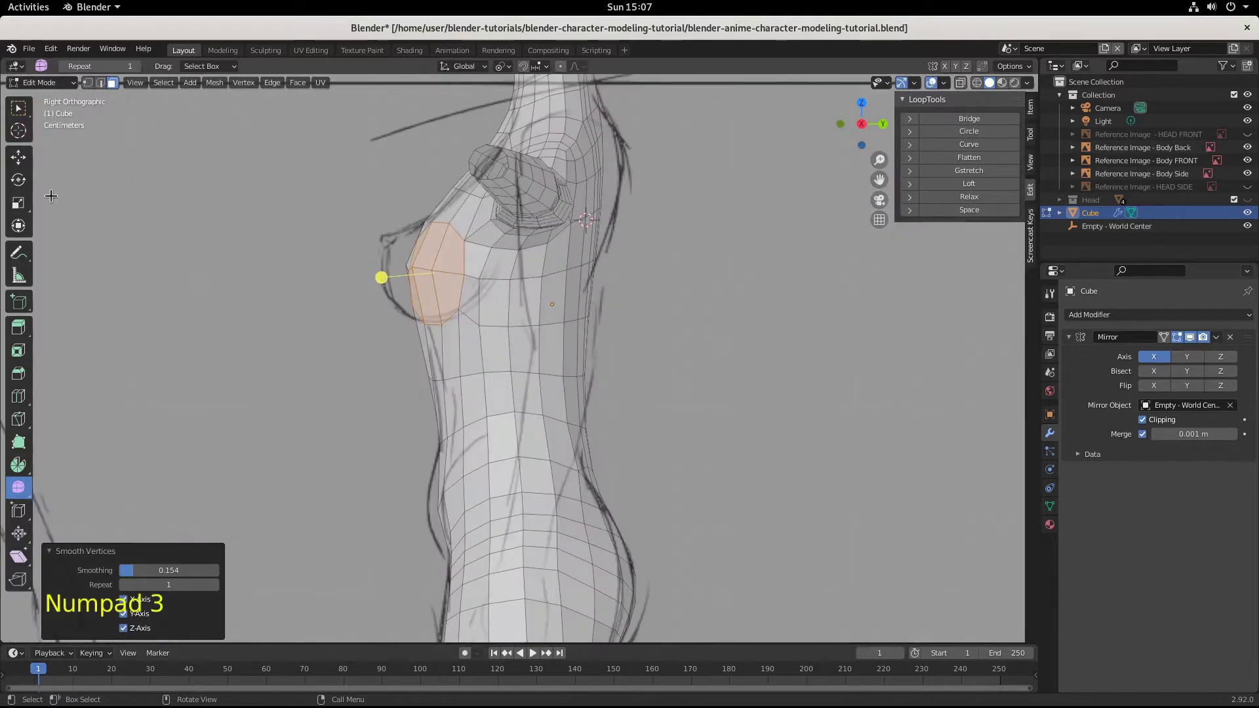
{"action": "left_click", "coordinate": [18, 157]}
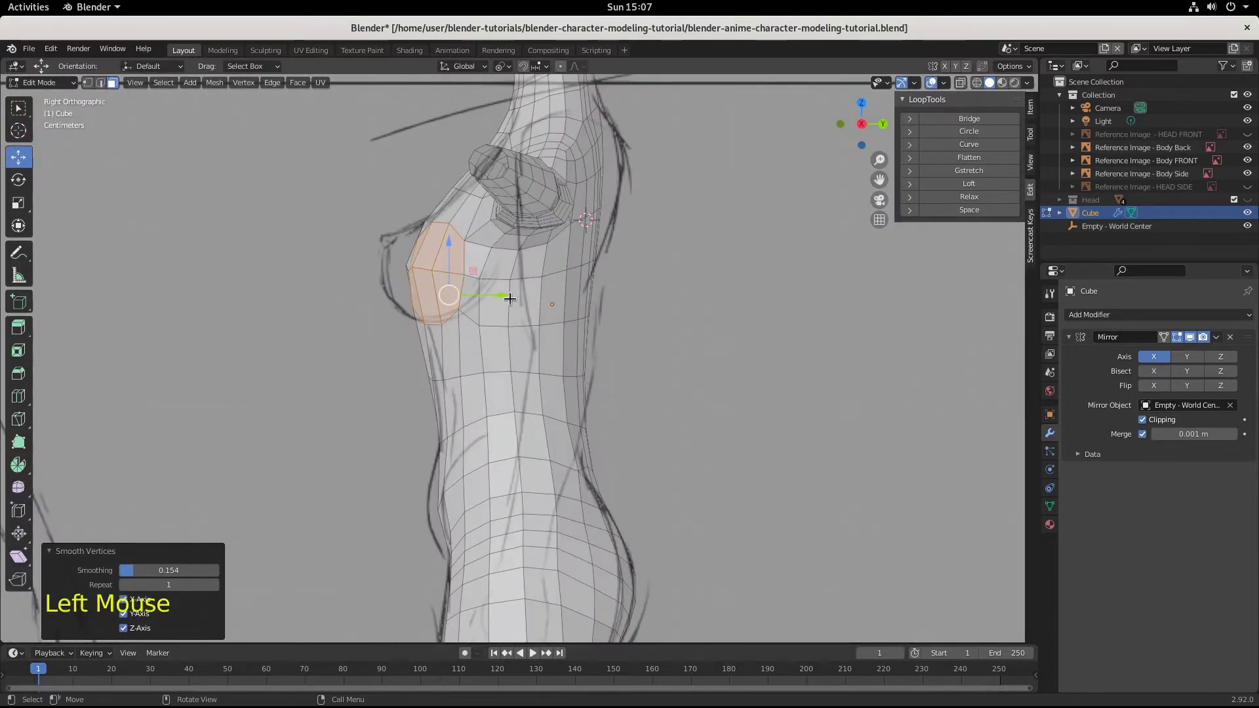
{"action": "left_click_drag", "start_coordinate": [500, 294], "coordinate": [490, 293]}
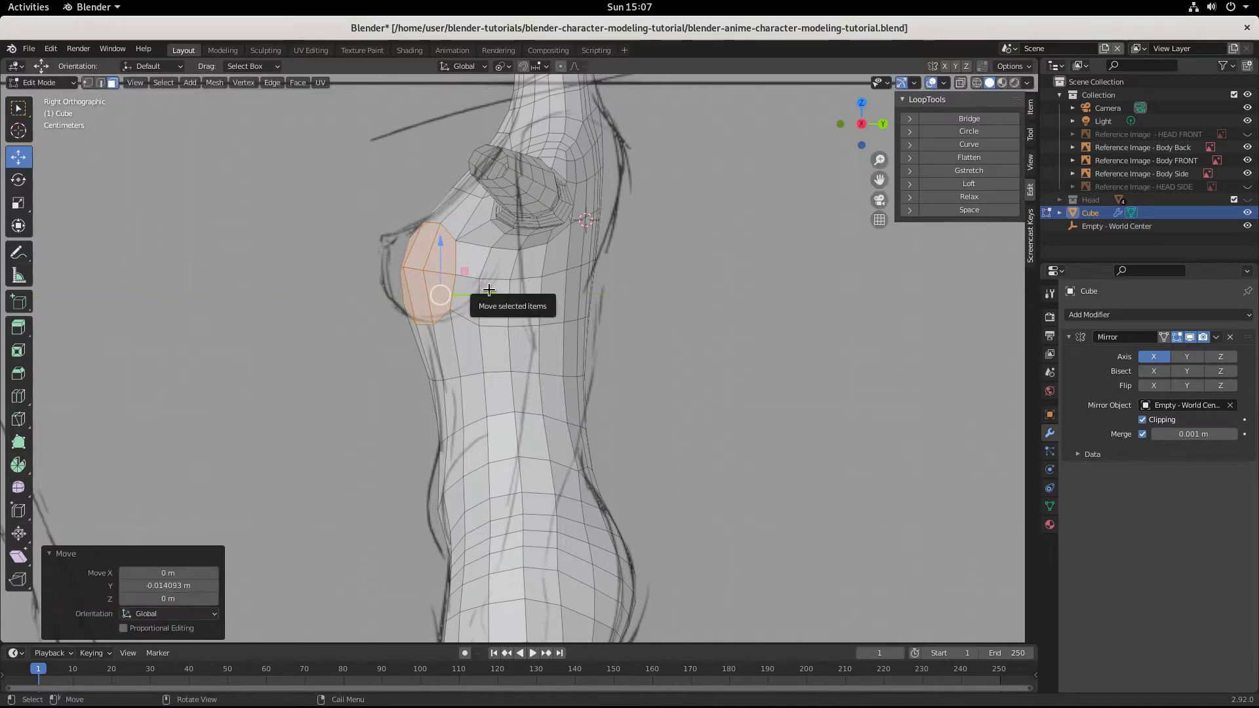
Step: Extrude the rounded chest faces outward about 0.065 m and scale the extruded end to about 0.43
{"action": "key", "text": "e"}
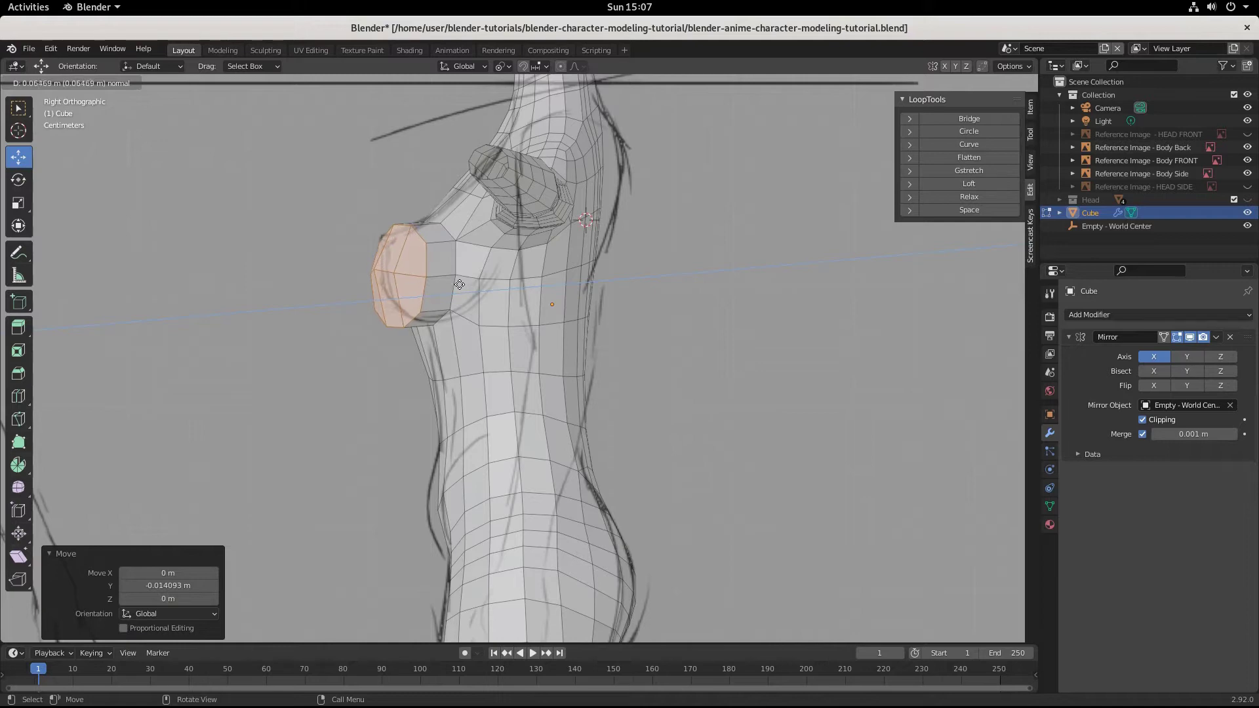
{"action": "left_click", "coordinate": [460, 284]}
{"action": "middle_click_drag", "start_coordinate": [459, 284], "coordinate": [577, 430]}
{"action": "key", "text": "KP_3"}
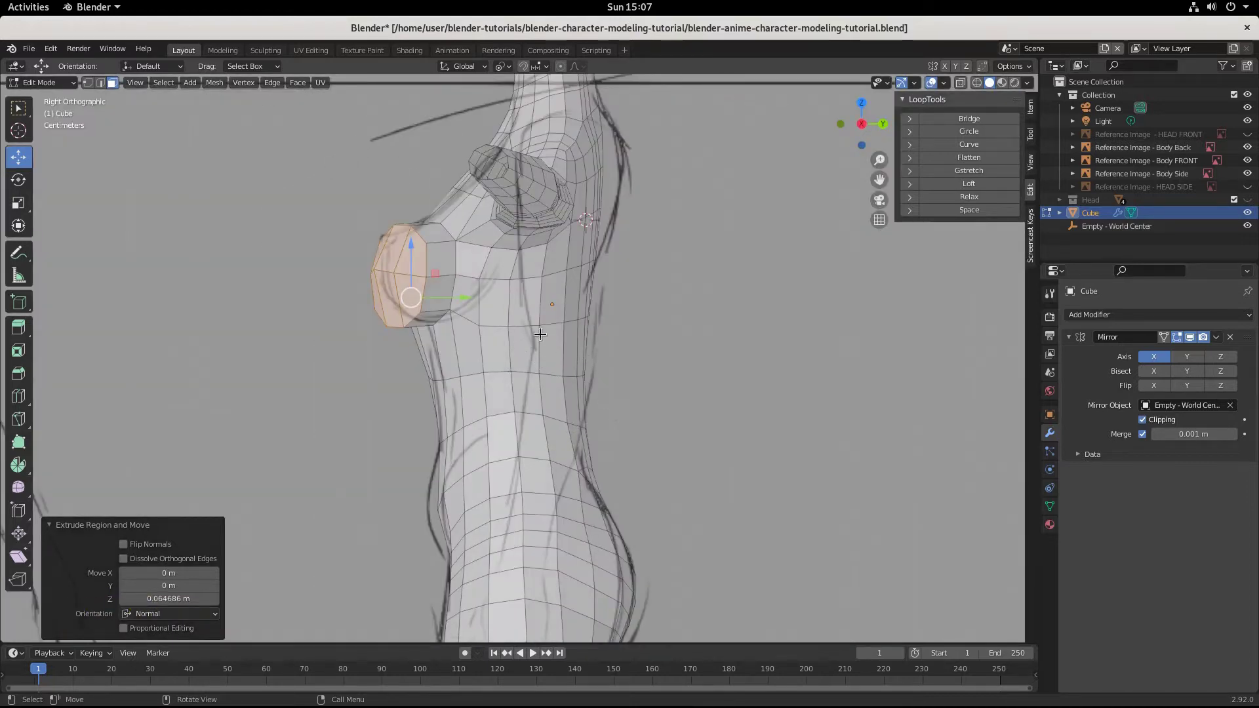
{"action": "key", "text": "s"}
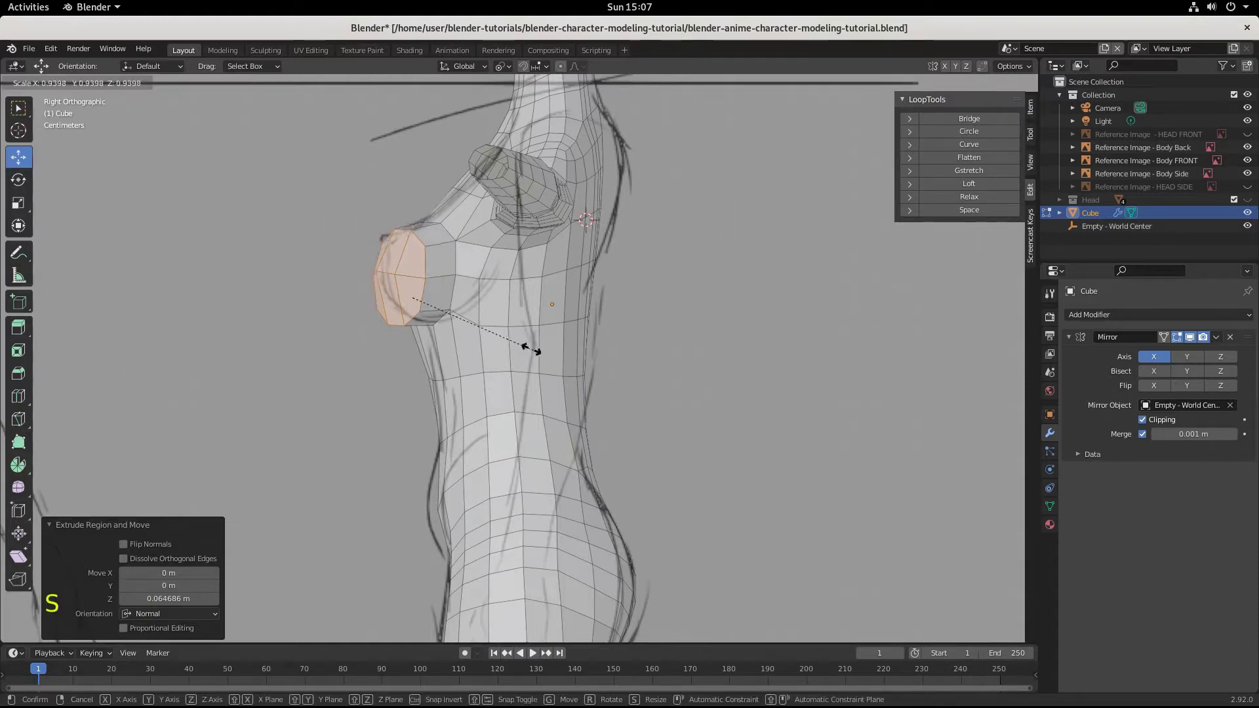
{"action": "left_click", "coordinate": [469, 317]}
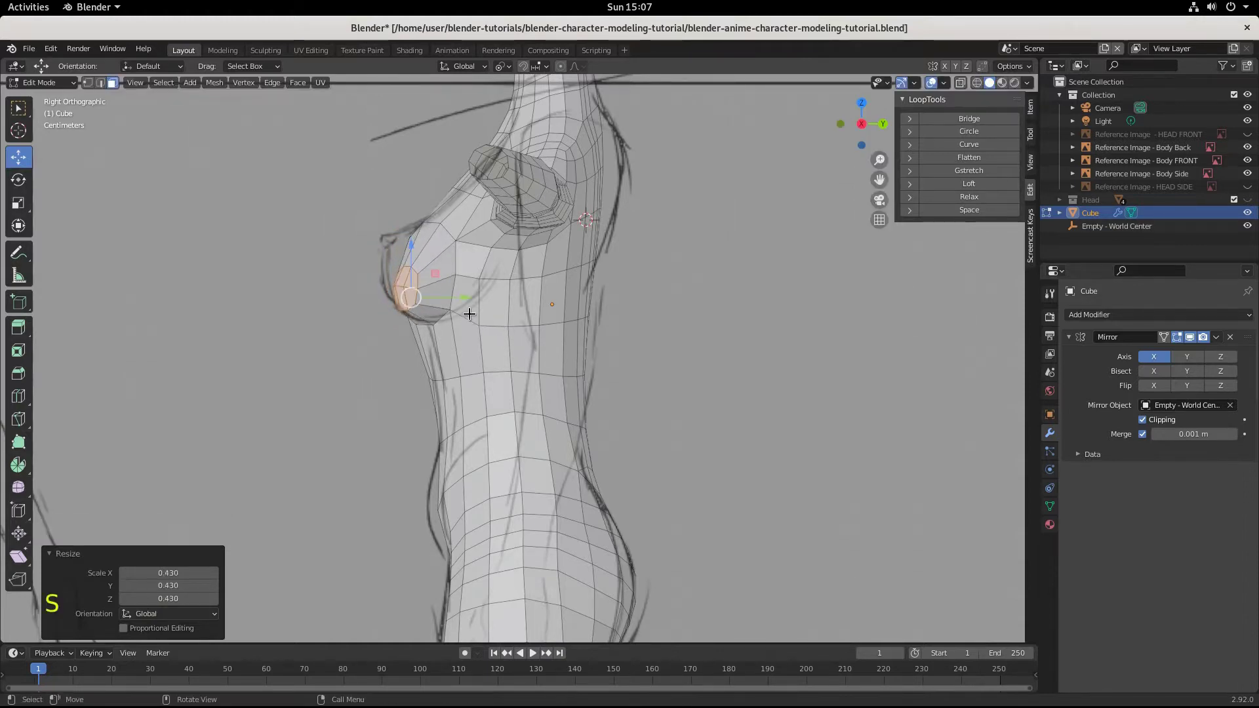
Step: Move the extruded end faces about 0.040 m forward and 0.044 m up to the sketch's tip, and save the file
{"action": "key", "text": "g"}
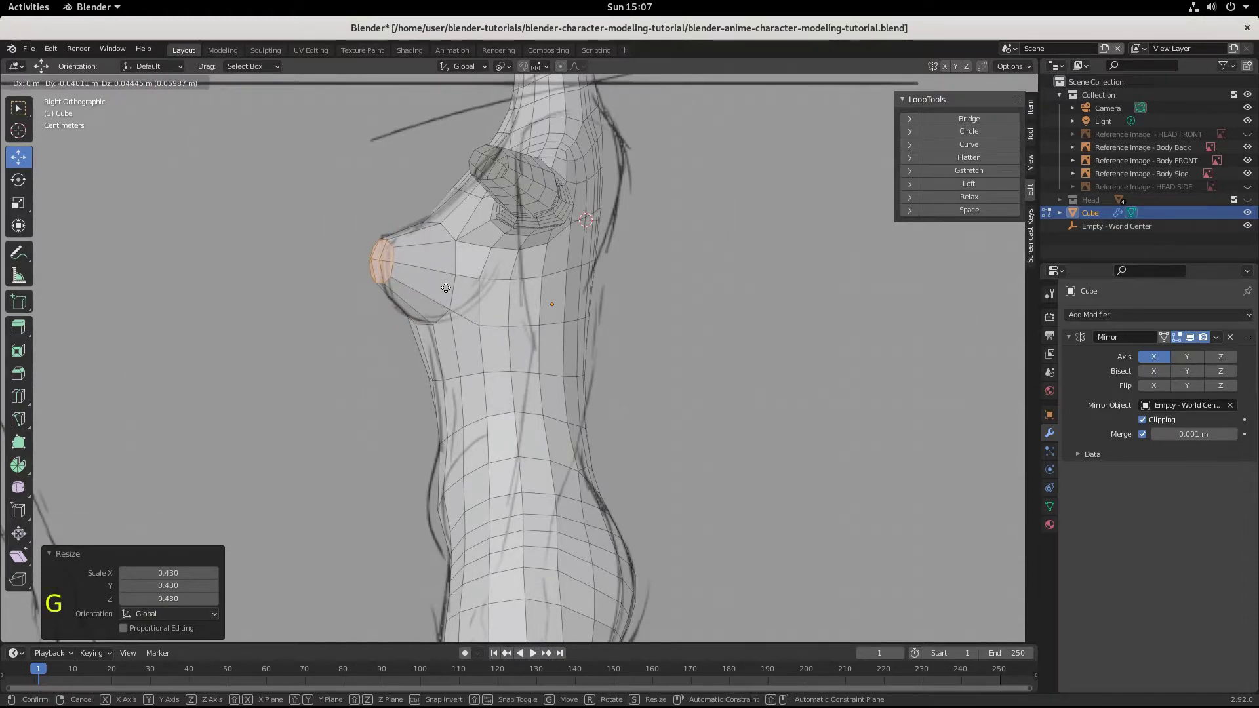
{"action": "left_click", "coordinate": [444, 288]}
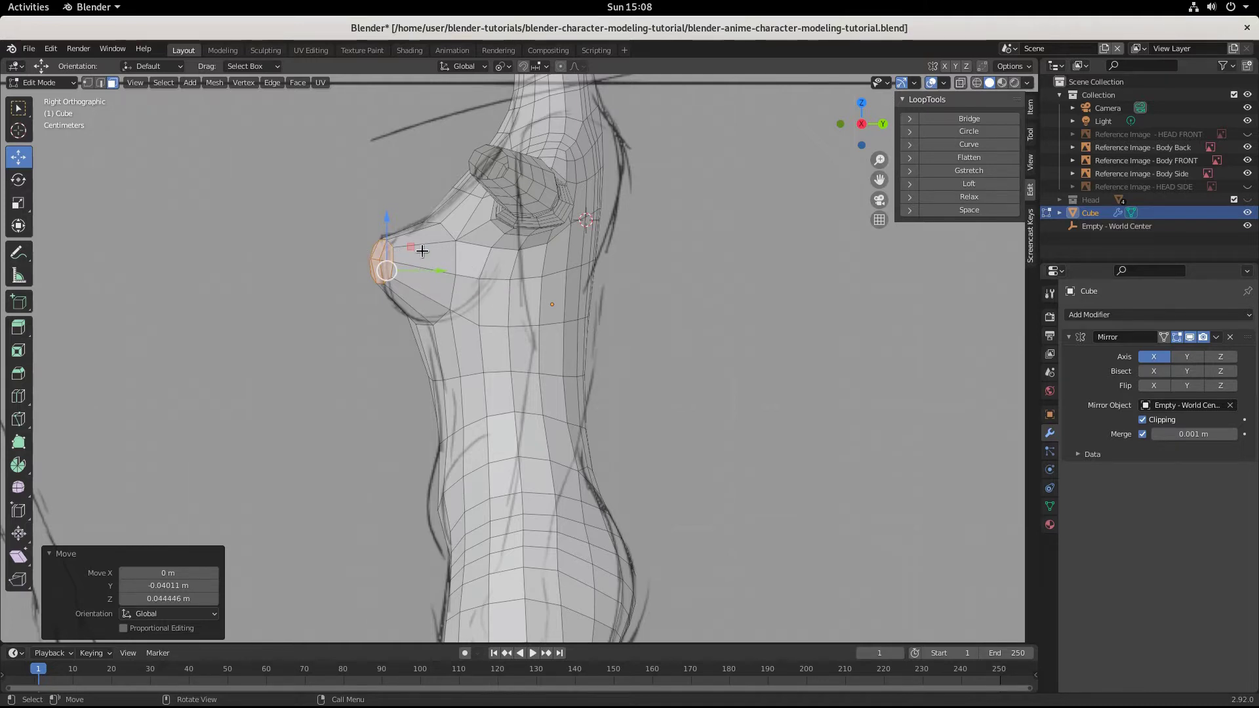
{"action": "key", "text": "ctrl+s"}
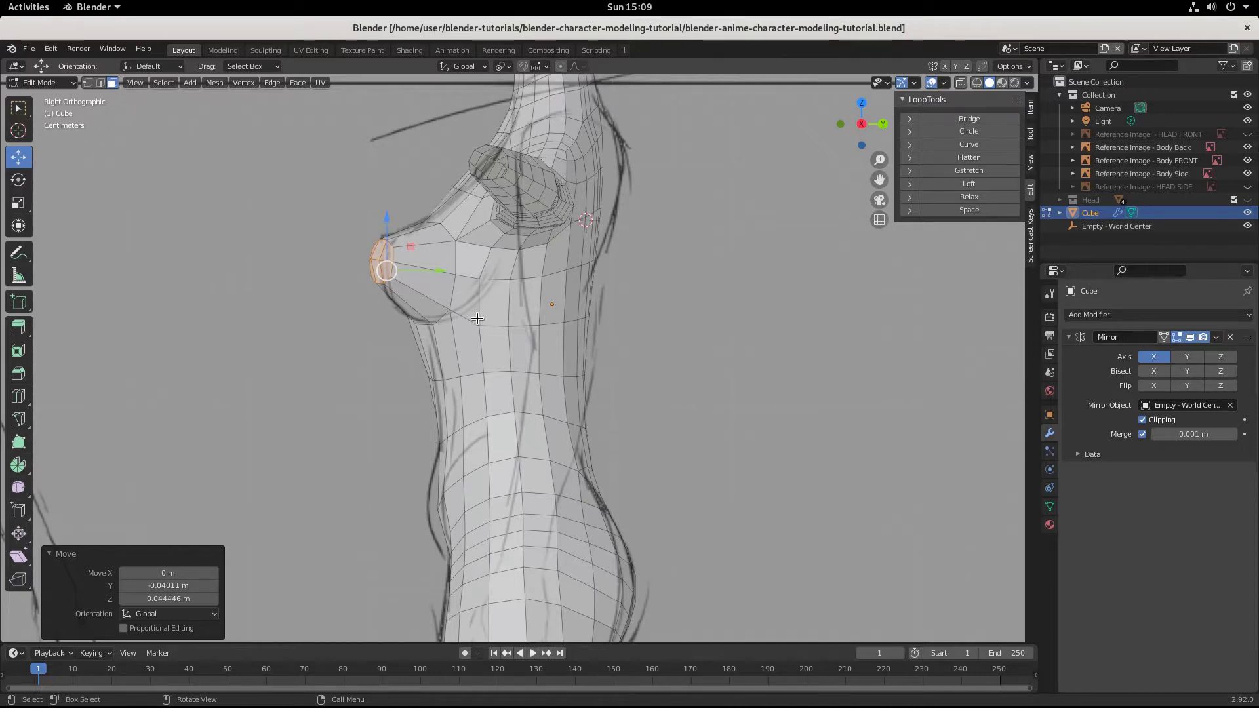
Step: Fit the tip faces to the side sketch with small Y and Z moves and a resize to about 0.8
{"action": "key", "text": "g"}
{"action": "left_click", "coordinate": [496, 332]}
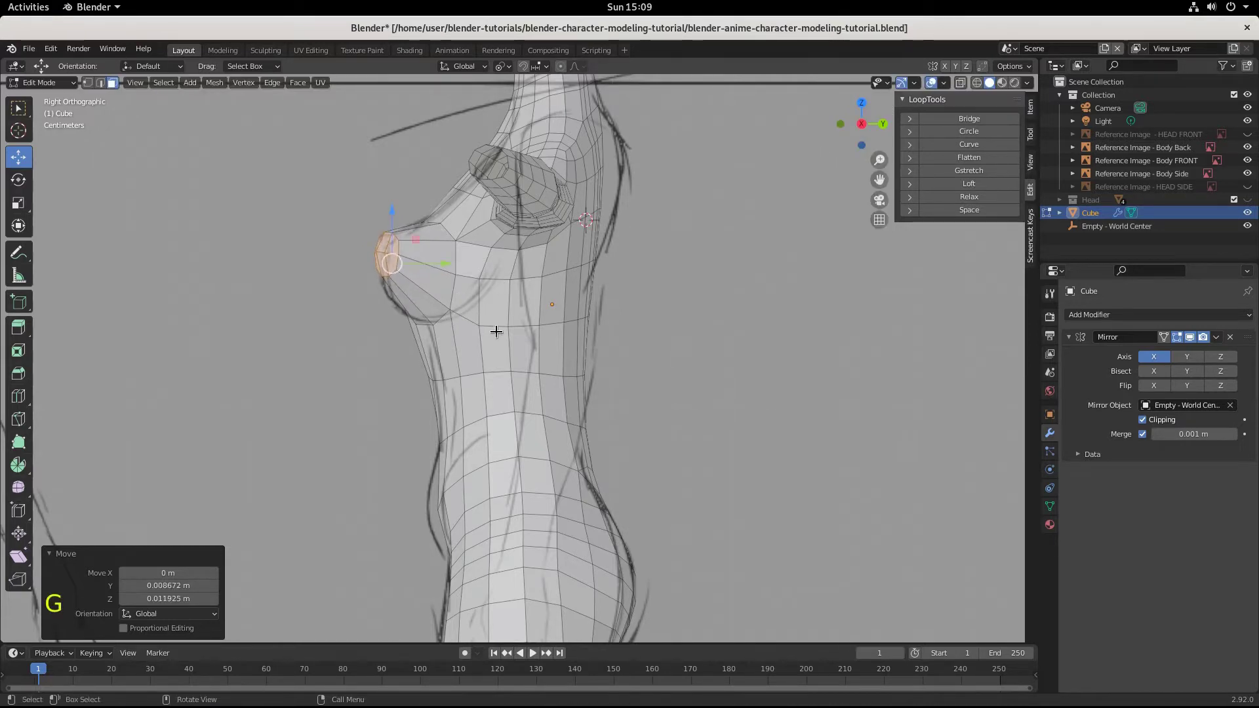
{"action": "key", "text": "s"}
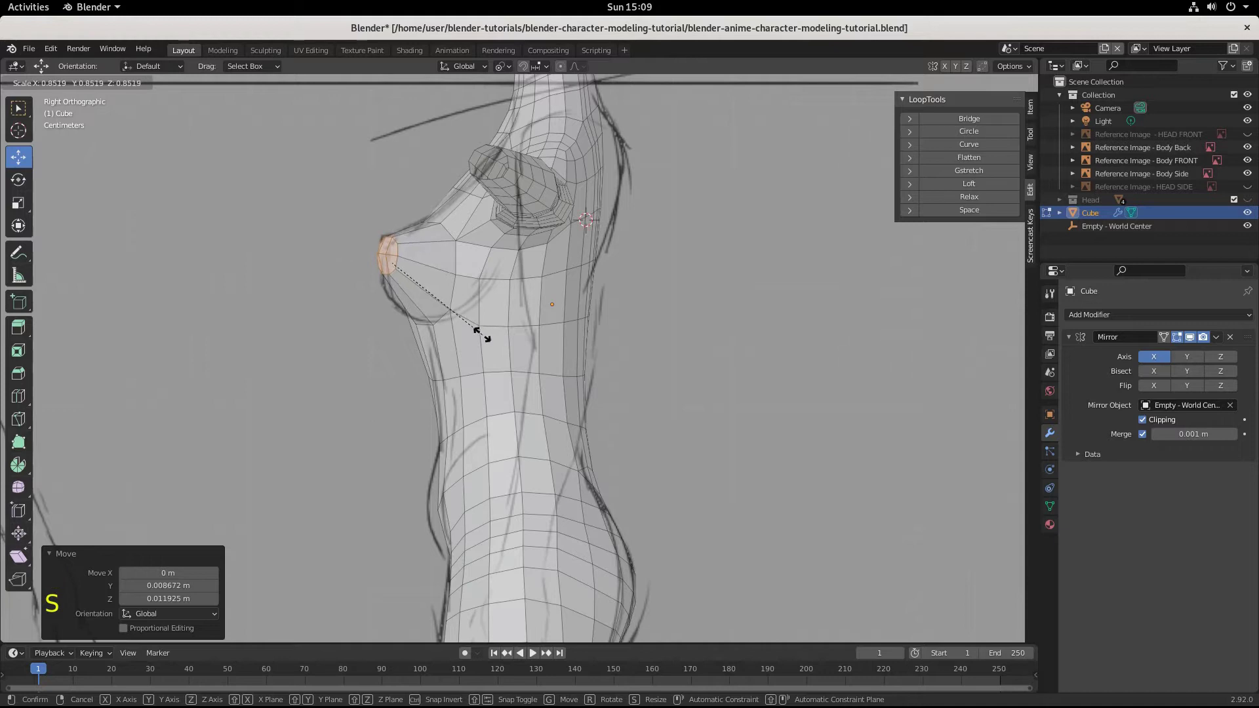
{"action": "left_click", "coordinate": [473, 333]}
{"action": "key", "text": "g"}
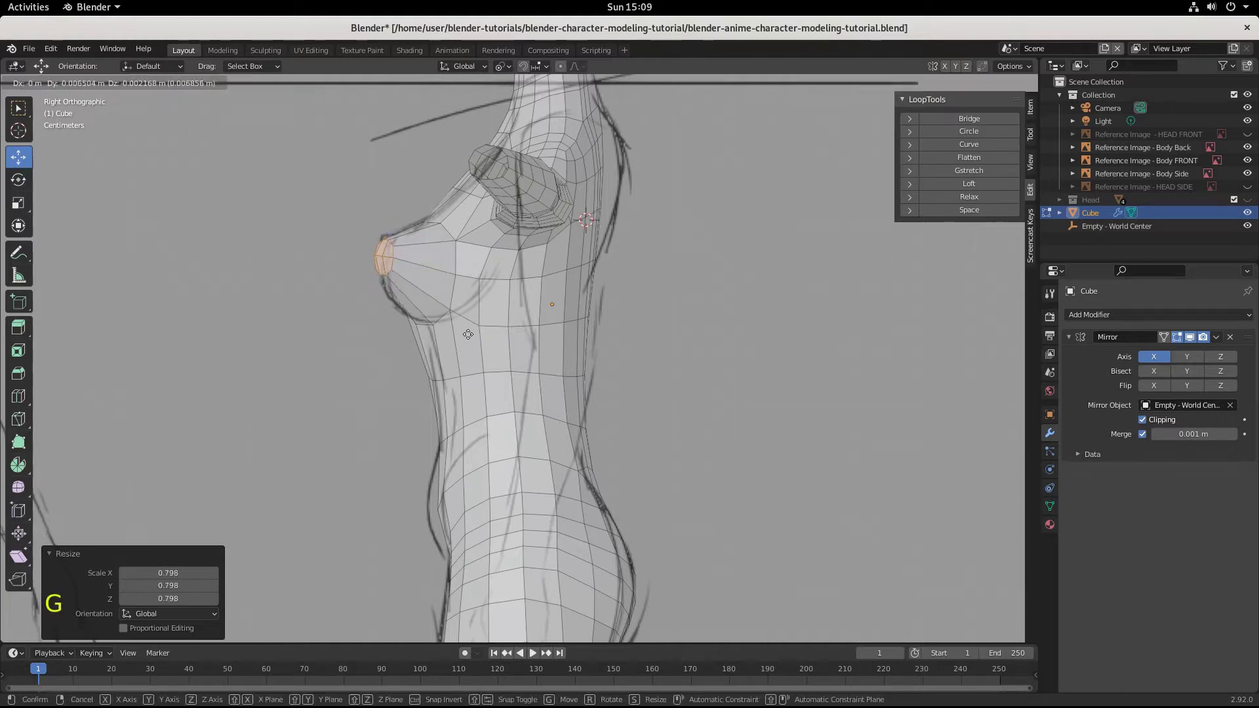
{"action": "left_click", "coordinate": [469, 332]}
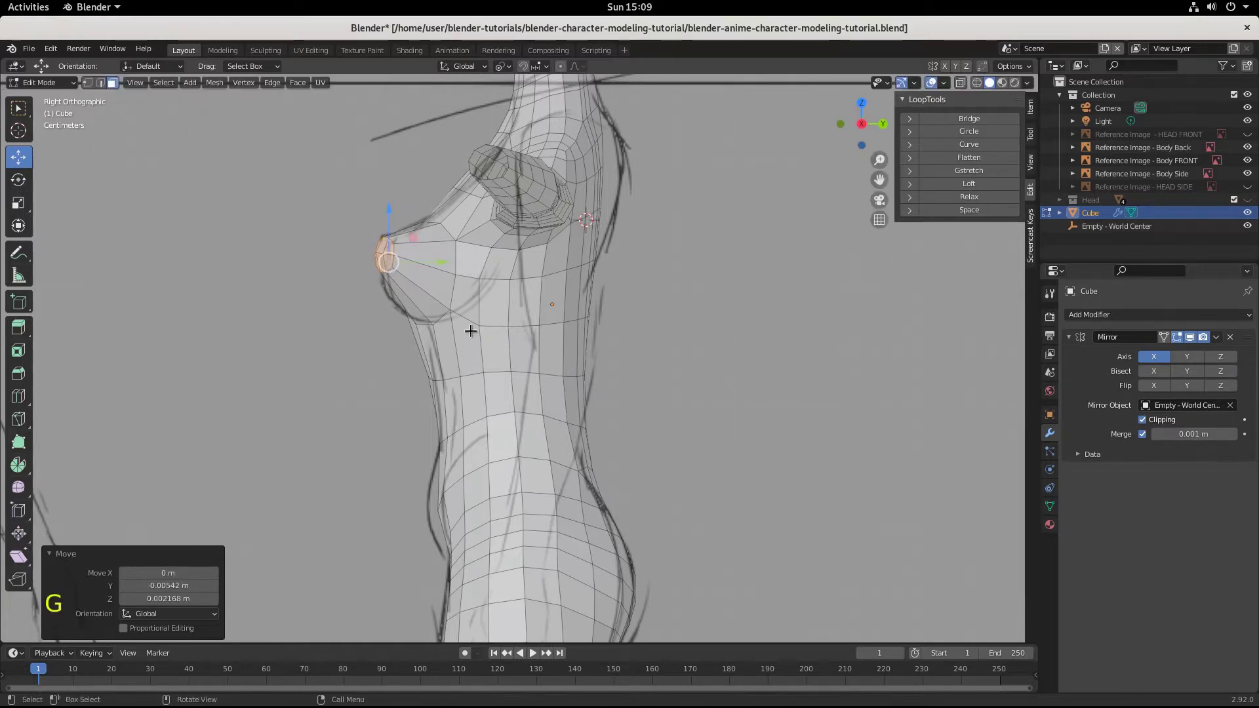
{"action": "scroll", "coordinate": [466, 366], "scroll_direction": "down", "scroll_amount": 2}
{"action": "middle_click_drag", "start_coordinate": [466, 366], "coordinate": [597, 377]}
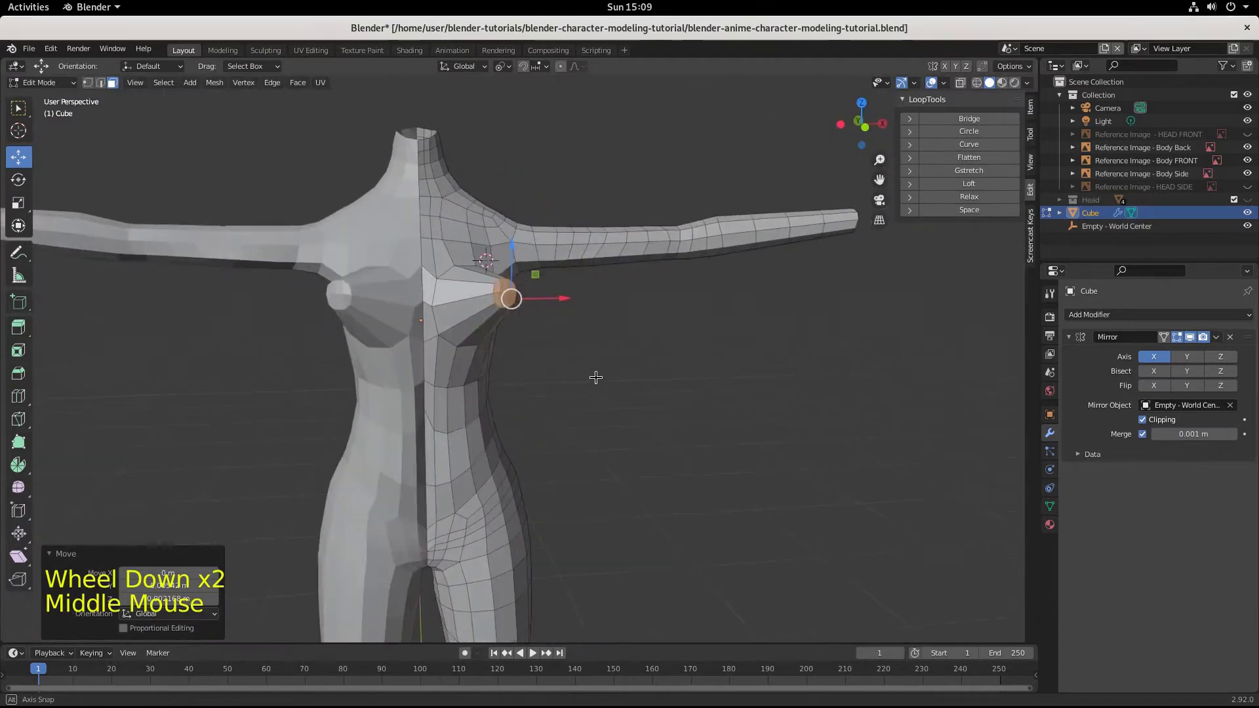
Step: In the front view, select the edges under the breast and move them about 0.018 m outward and 0.019 m up to the sketched curve
{"action": "key", "text": "KP_1"}
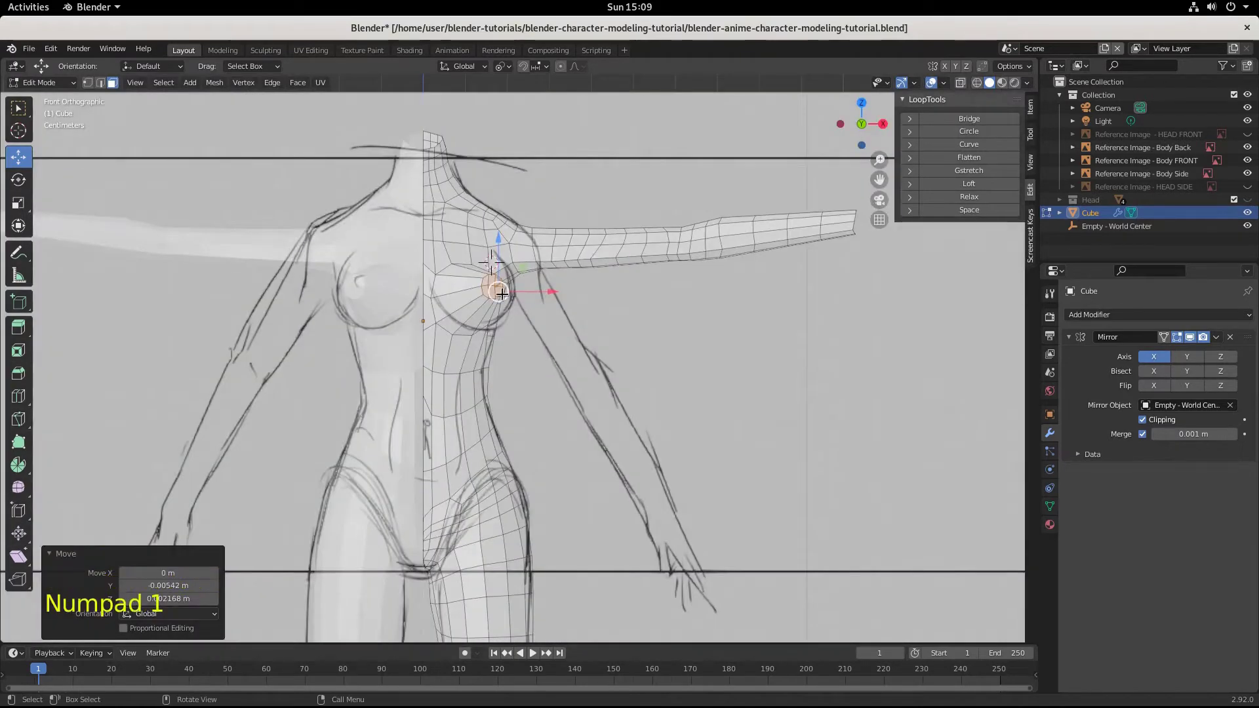
{"action": "key", "text": "KP_3"}
{"action": "key", "text": "KP_1"}
{"action": "scroll", "coordinate": [513, 393], "scroll_direction": "up", "scroll_amount": 5}
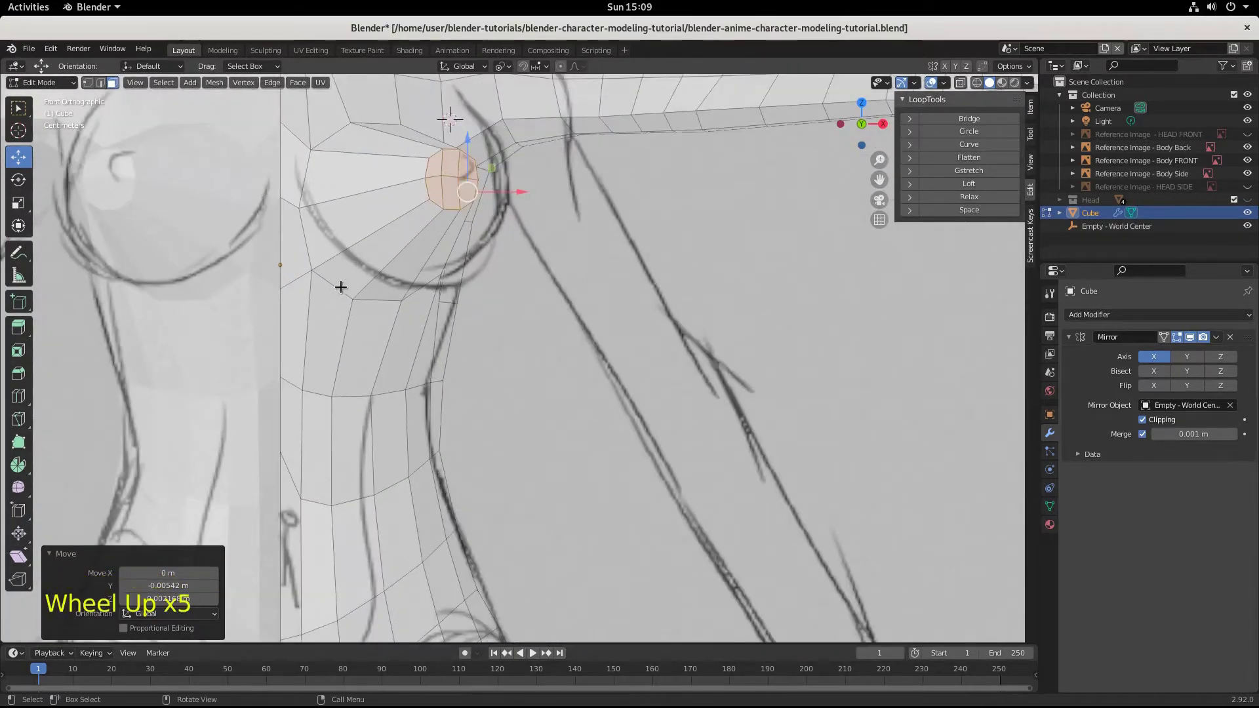
{"action": "left_click", "coordinate": [305, 237]}
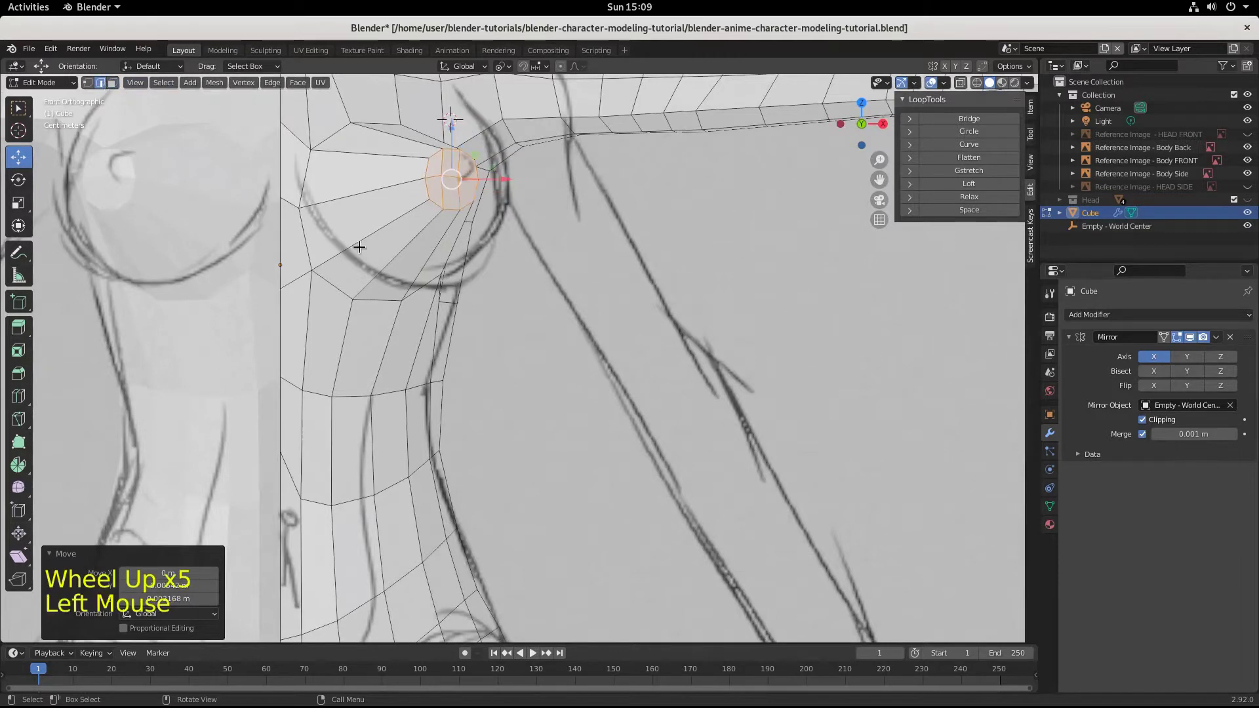
{"action": "left_click", "coordinate": [313, 231]}
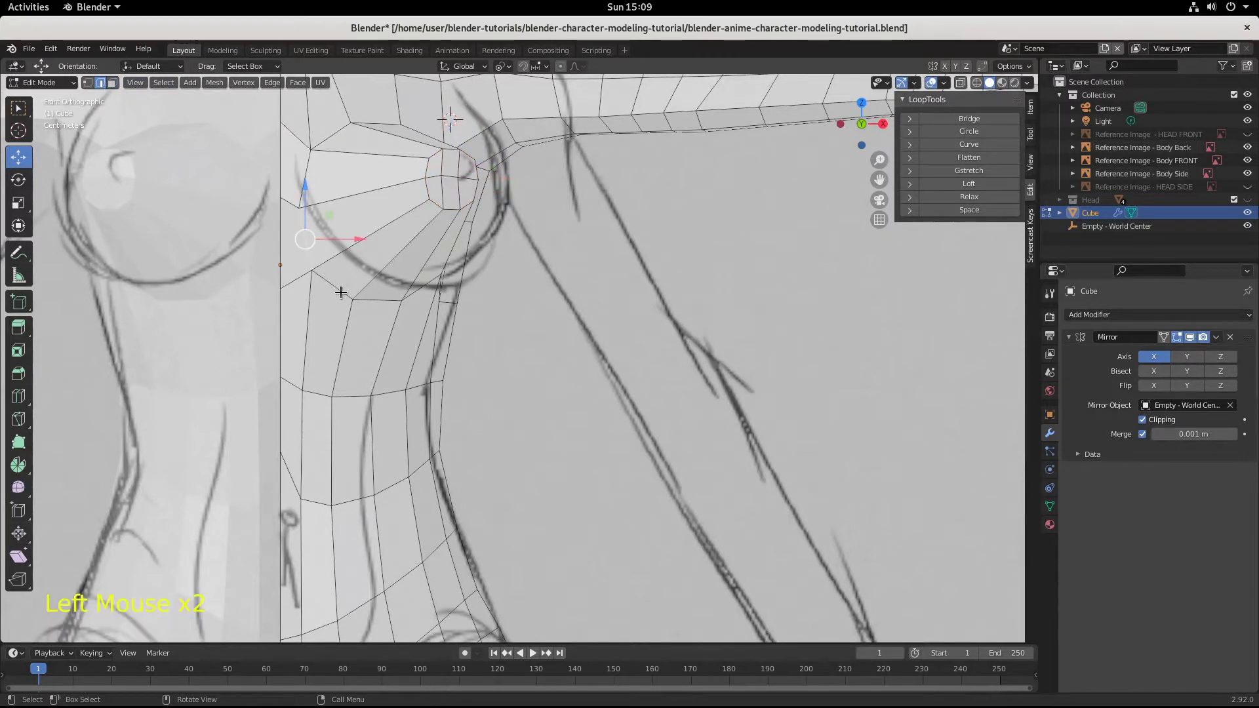
{"action": "left_click", "coordinate": [366, 298], "text": "shift"}
{"action": "left_click", "coordinate": [378, 303], "text": "shift"}
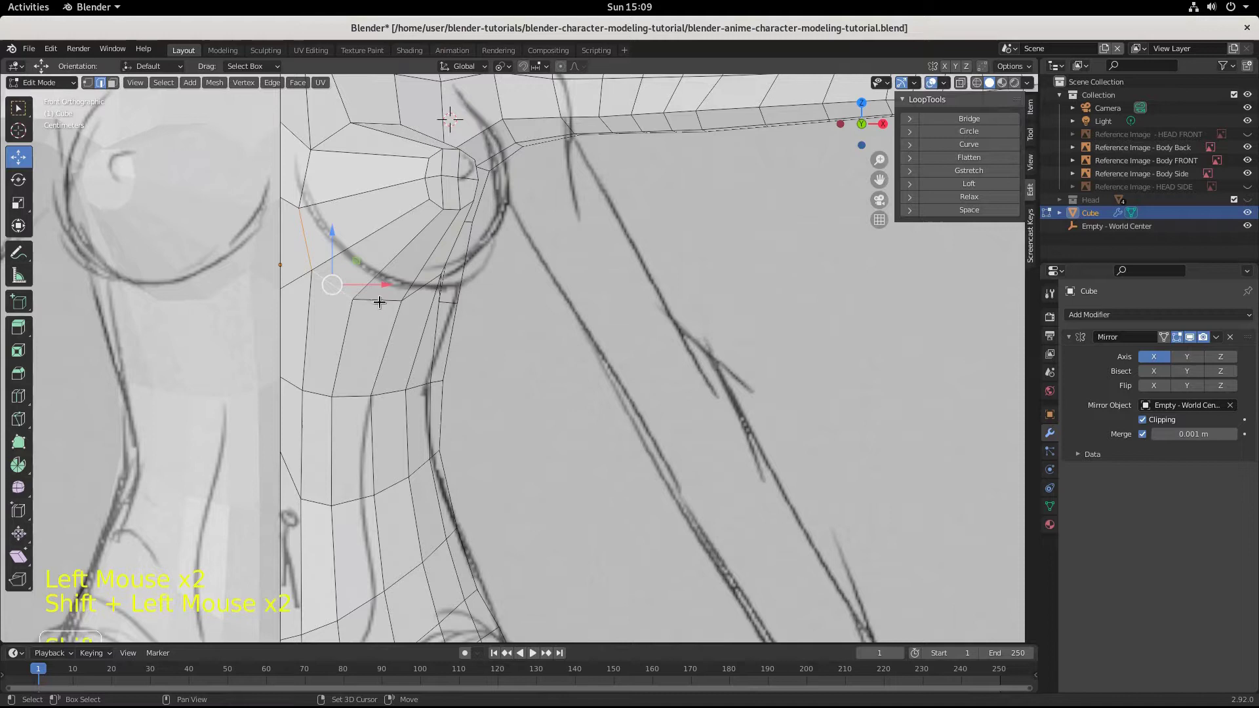
{"action": "left_click", "coordinate": [428, 286], "text": "shift"}
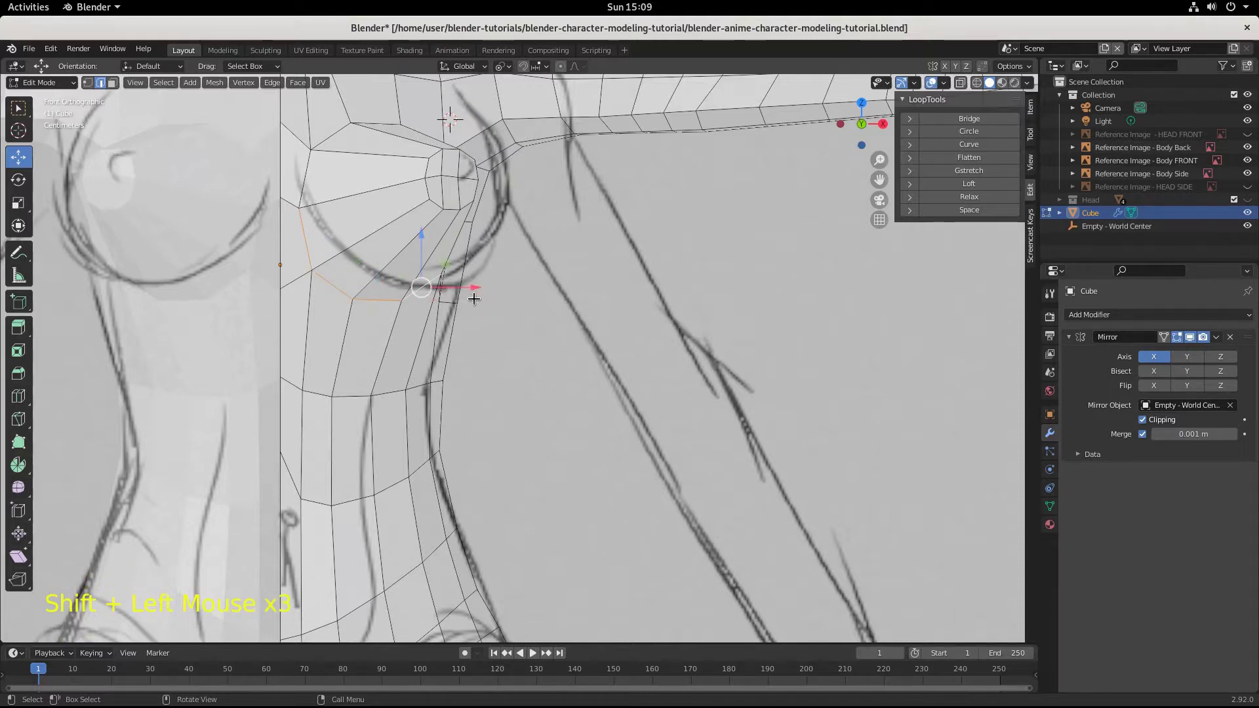
{"action": "key", "text": "g"}
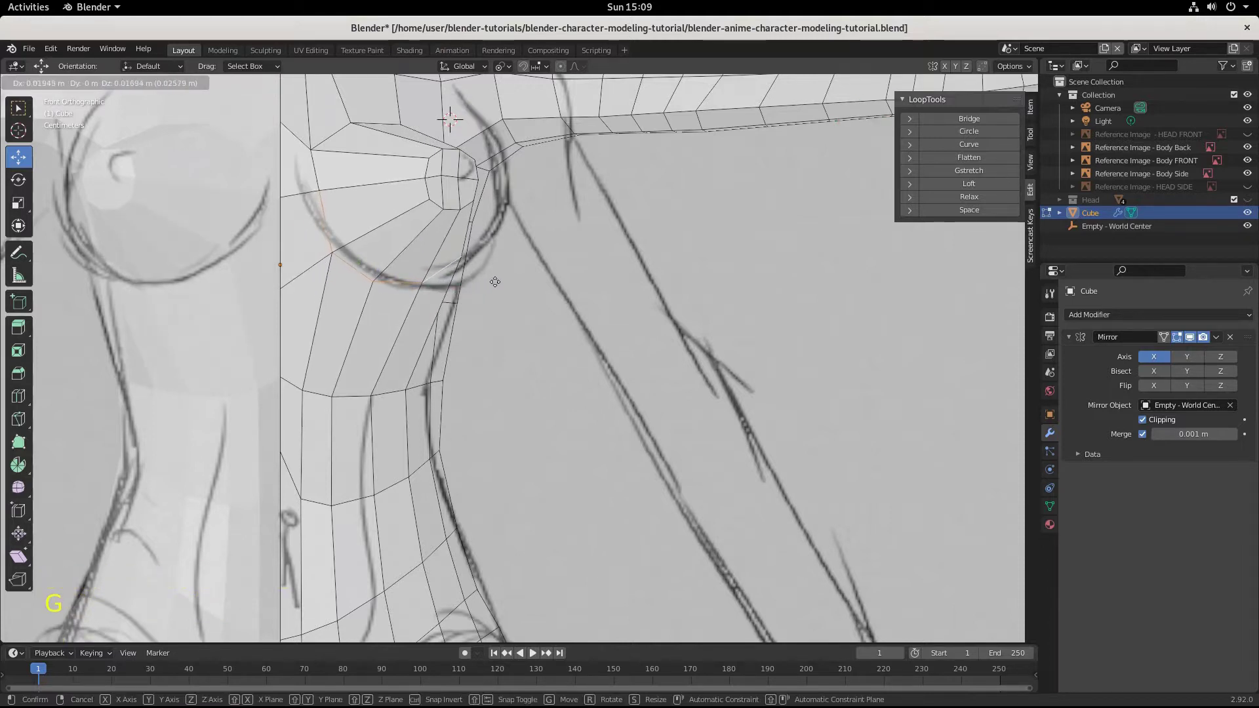
{"action": "left_click", "coordinate": [495, 282]}
Step: Rotate the breast's inner lower edge about -12.3° and move it about -0.011 m in X and 0.002 m up onto the sketch line
{"action": "left_click", "coordinate": [324, 214]}
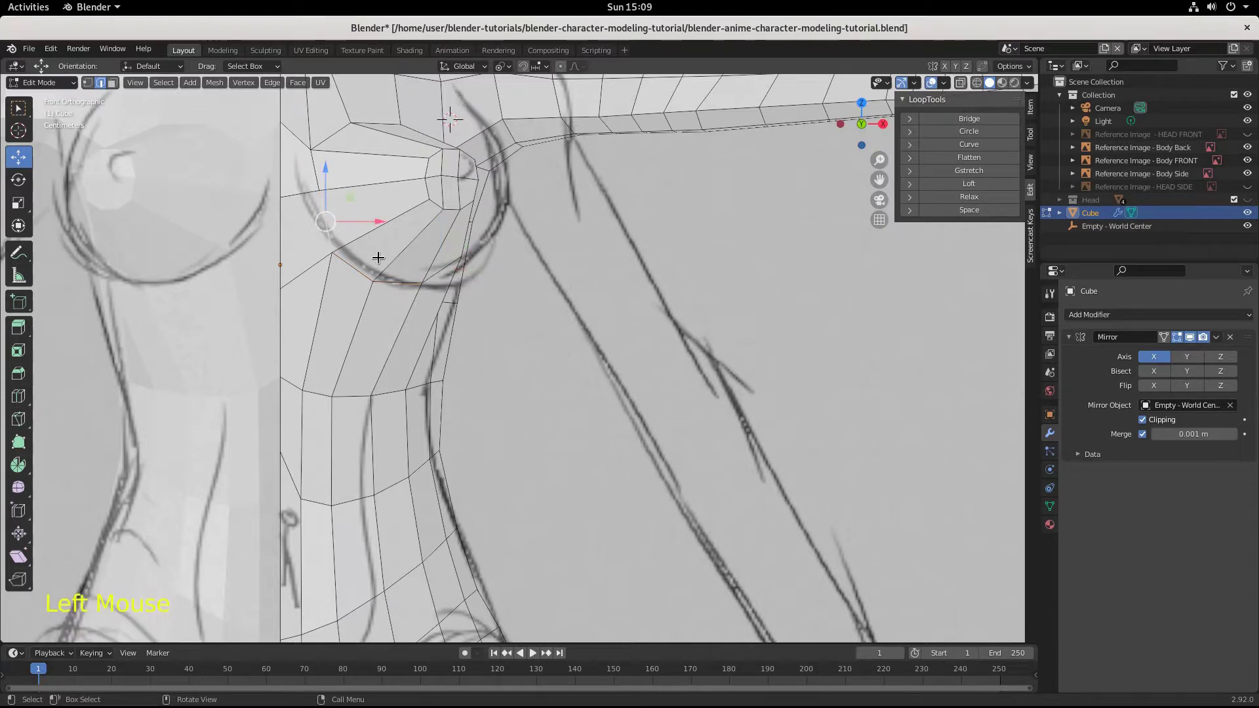
{"action": "key", "text": "r"}
{"action": "left_click", "coordinate": [399, 252]}
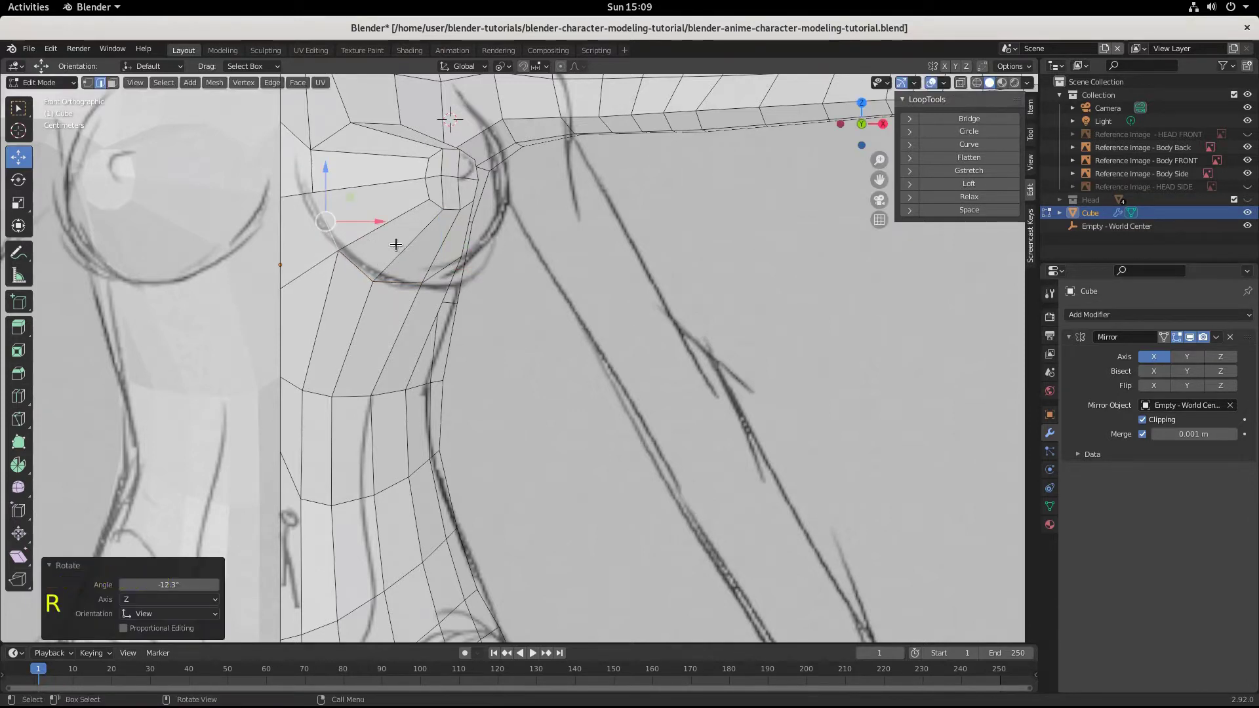
{"action": "key", "text": "g"}
{"action": "left_click", "coordinate": [382, 245]}
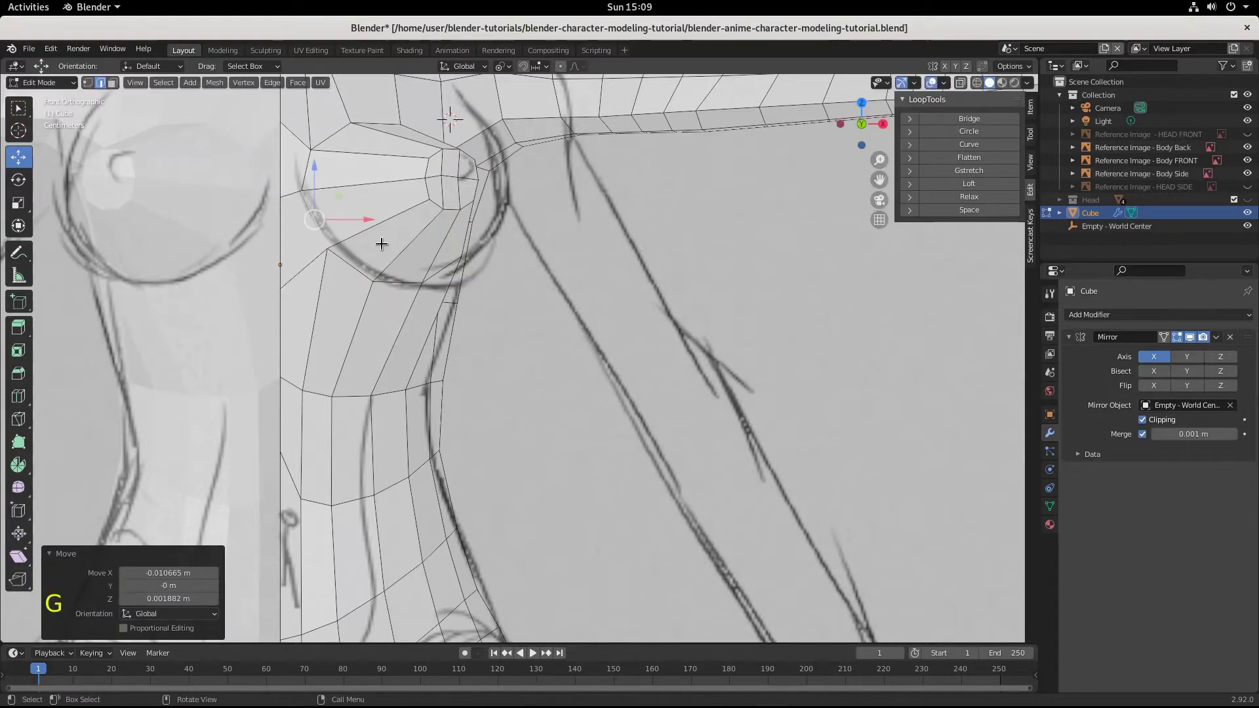
Step: Nudge the remaining lower breast edges one by one onto the sketched curve, using small X and Z moves of a few millimetres
{"action": "left_click", "coordinate": [359, 271]}
{"action": "key", "text": "g"}
{"action": "left_click", "coordinate": [387, 282]}
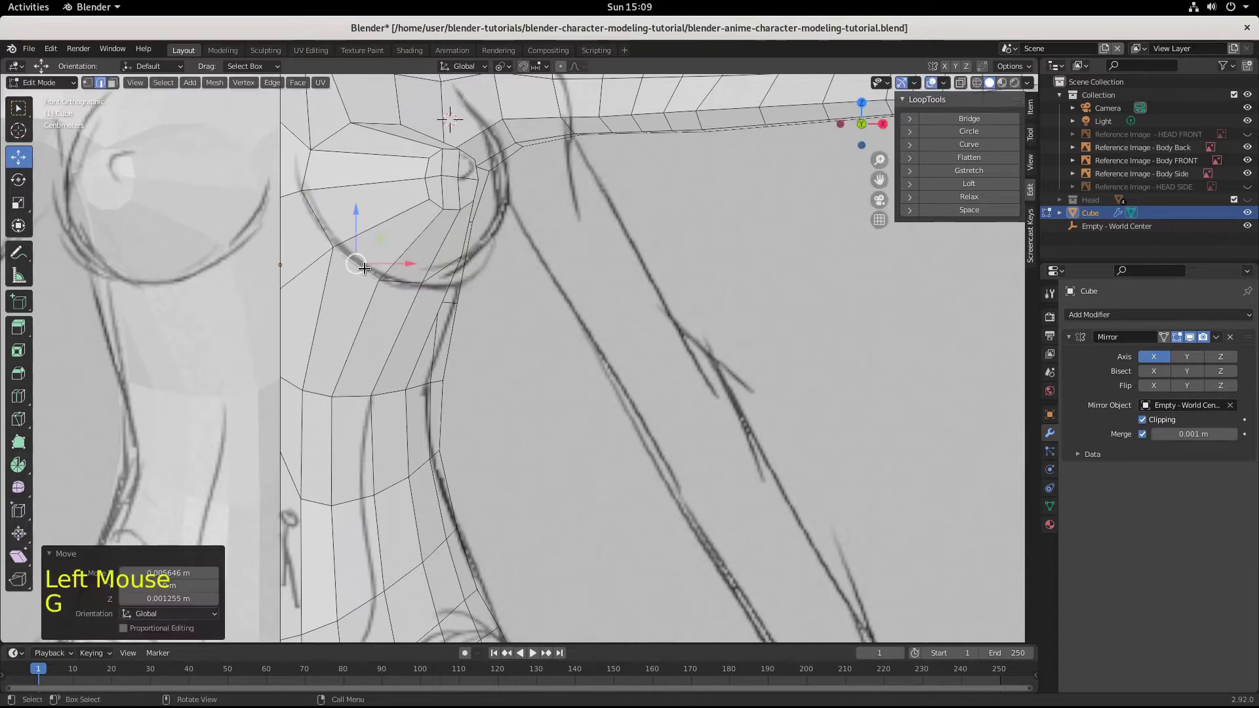
{"action": "key", "text": "g"}
{"action": "left_click", "coordinate": [423, 283]}
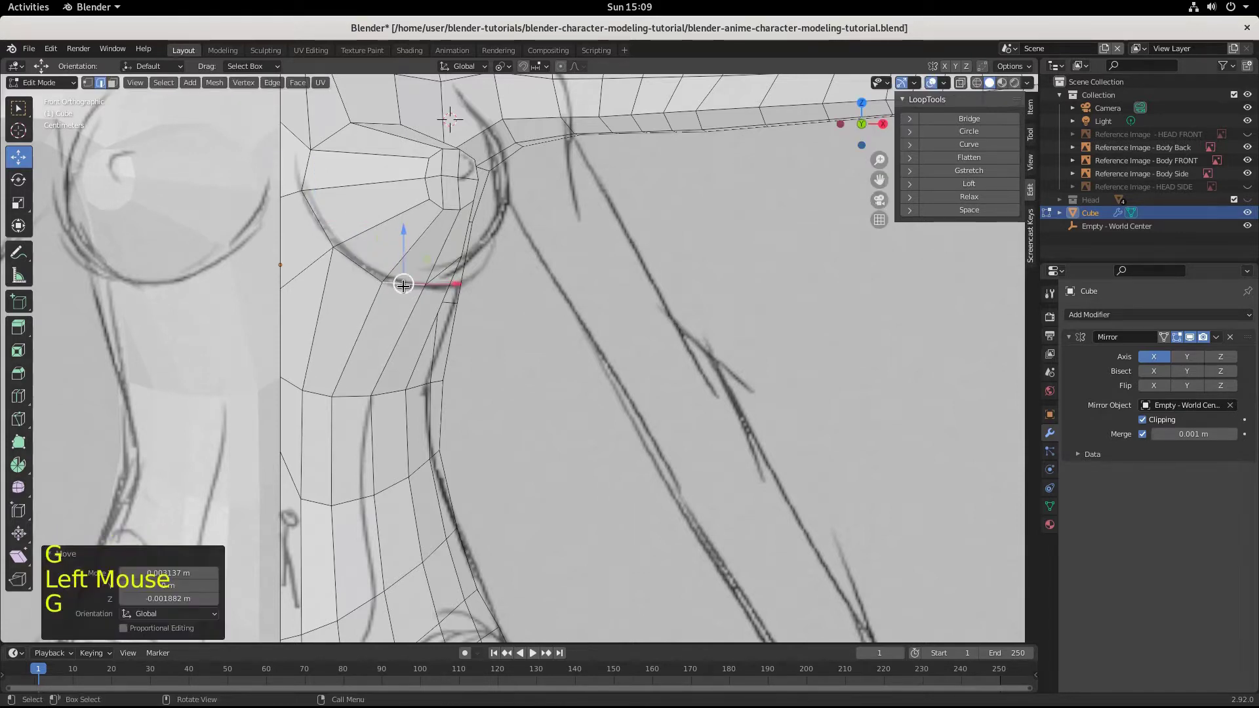
{"action": "key", "text": "g"}
{"action": "left_click", "coordinate": [451, 273]}
Step: In a perspective view, move the breast's outer side edge about 0.003 m in X and 0.007 m in Y
{"action": "middle_click_drag", "start_coordinate": [514, 335], "coordinate": [394, 264]}
{"action": "left_click", "coordinate": [396, 240]}
{"action": "key", "text": "g"}
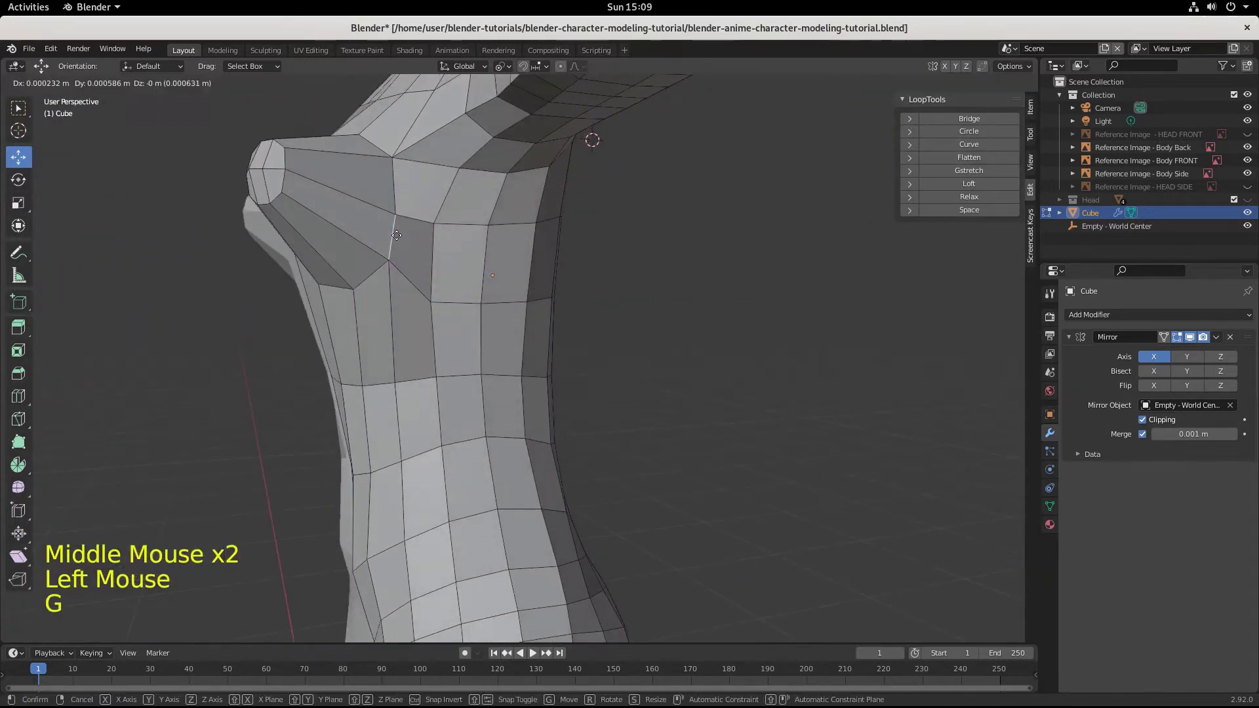
{"action": "left_click", "coordinate": [403, 234]}
Step: In the side view, rotate the edge under the breast about 15.8° and move it back and down slightly to follow the sketched underside curve
{"action": "key", "text": "KP_3"}
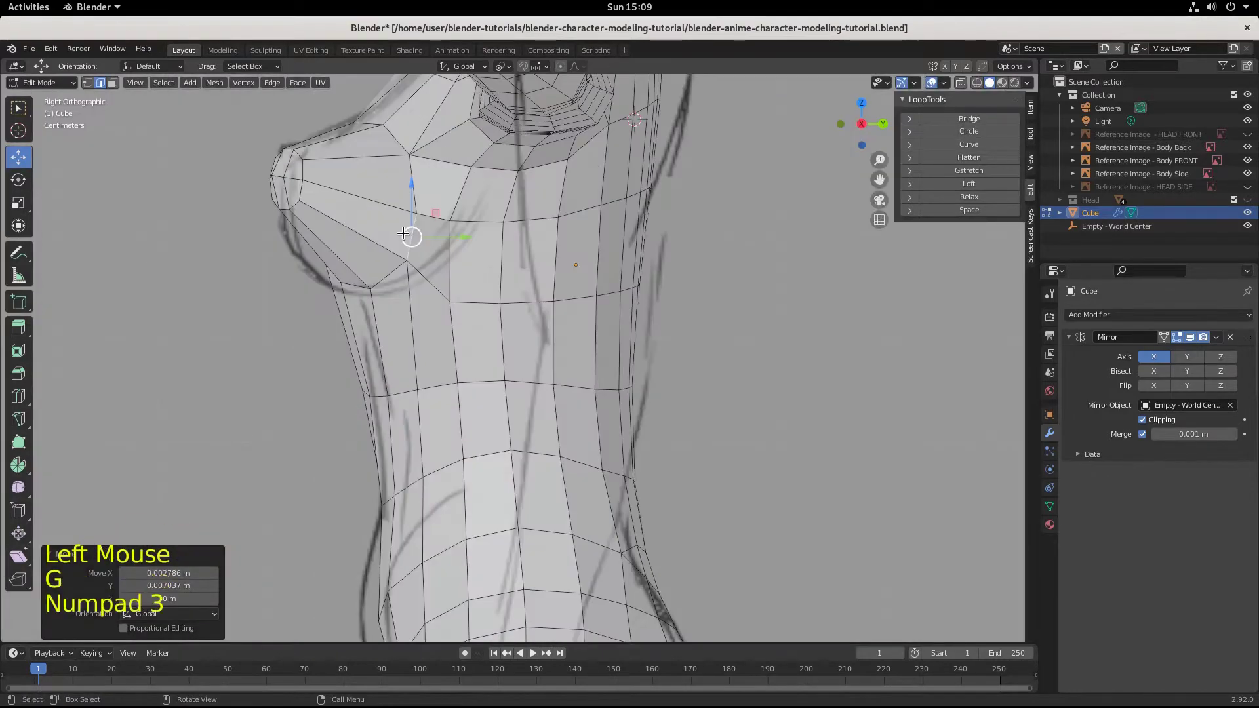
{"action": "left_click", "coordinate": [413, 315]}
{"action": "left_click", "coordinate": [384, 277]}
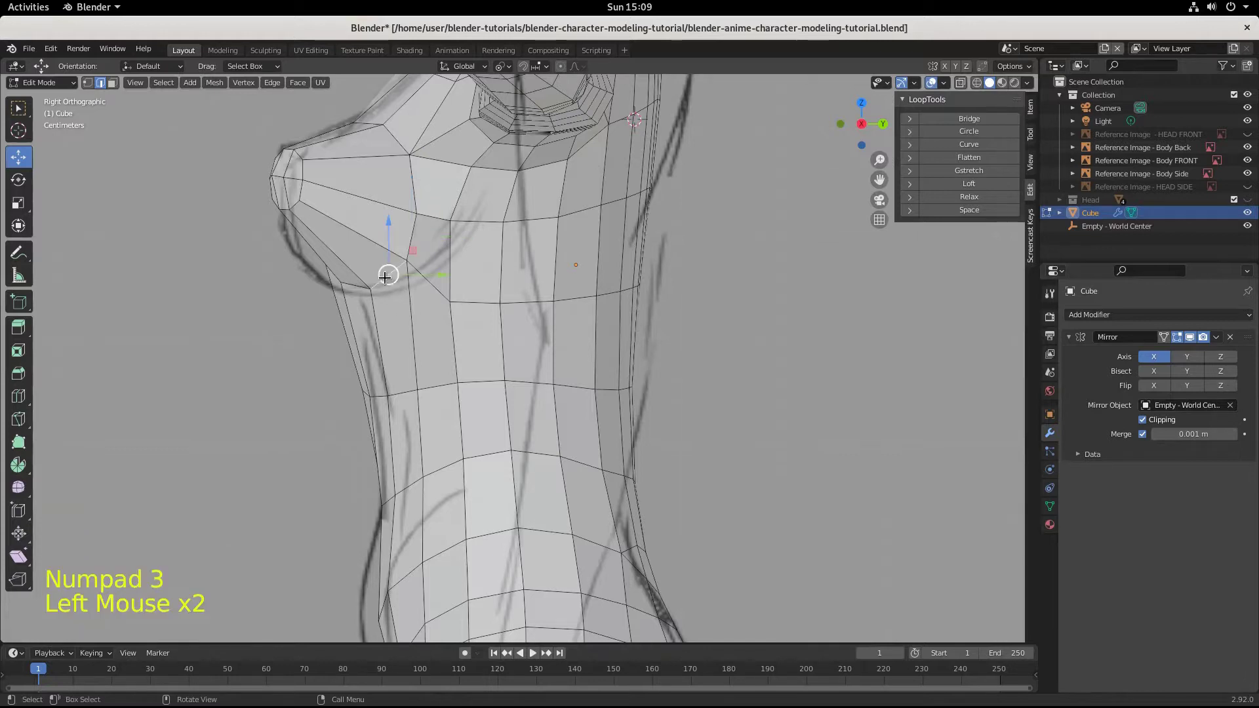
{"action": "key", "text": "r"}
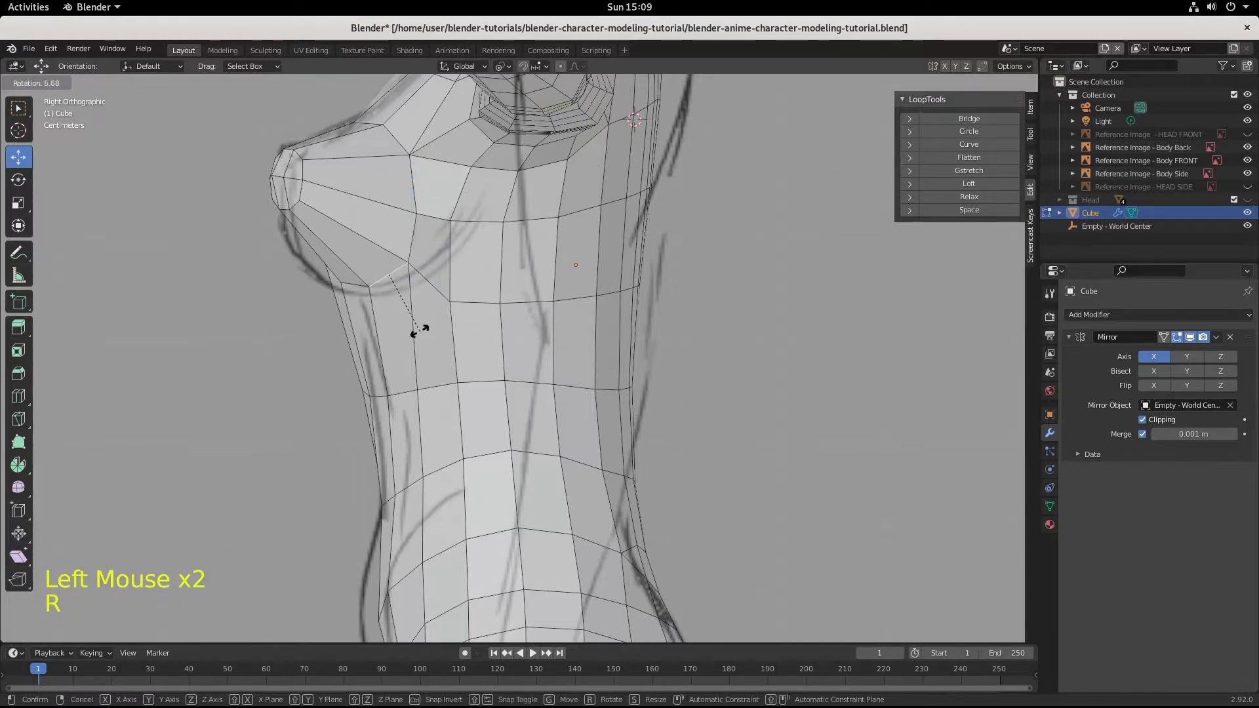
{"action": "left_click", "coordinate": [408, 330]}
{"action": "key", "text": "g"}
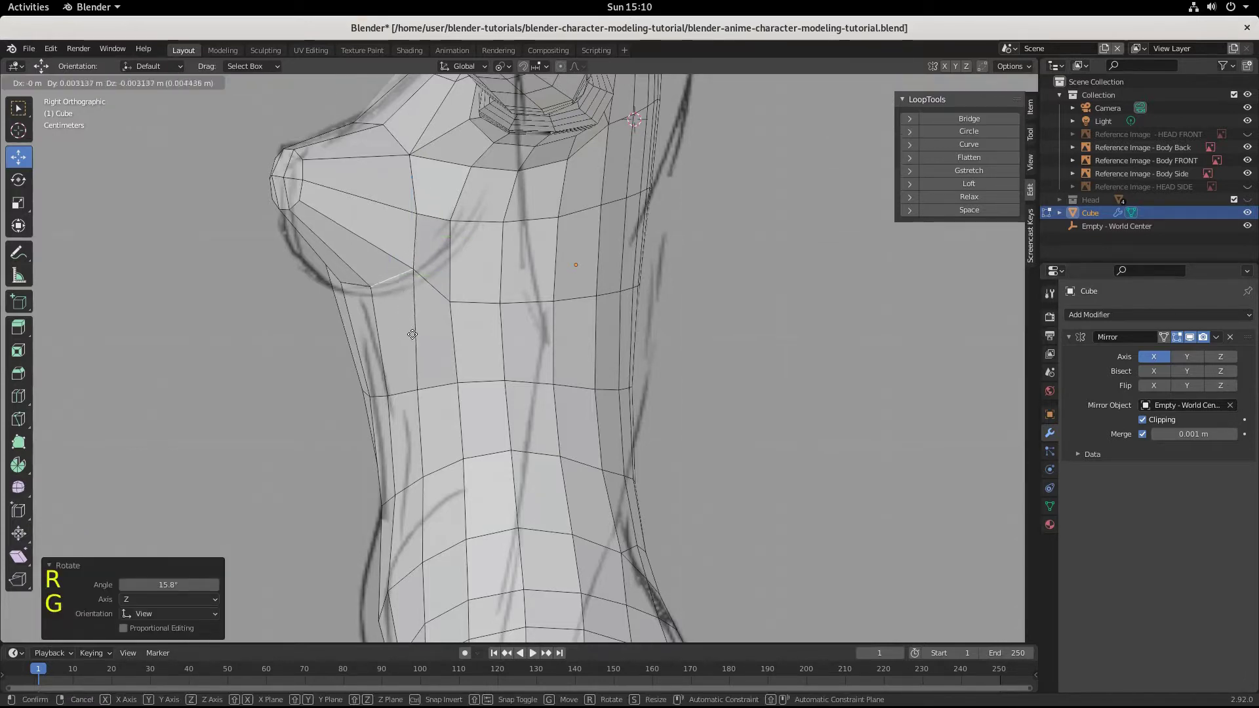
{"action": "left_click", "coordinate": [426, 301]}
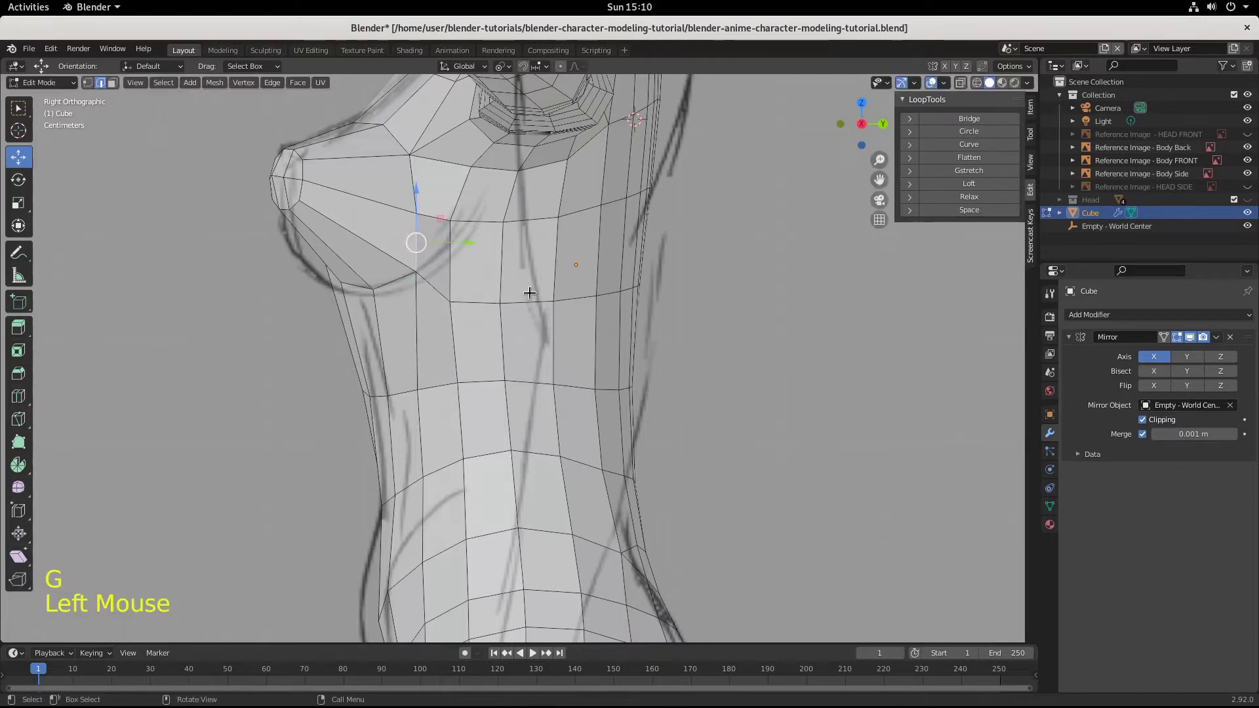
Step: Move the vertical side edges beside the breast back about 0.009 m along Y, and the vertex below them about 0.006 m
{"action": "left_click", "coordinate": [454, 268], "text": "shift"}
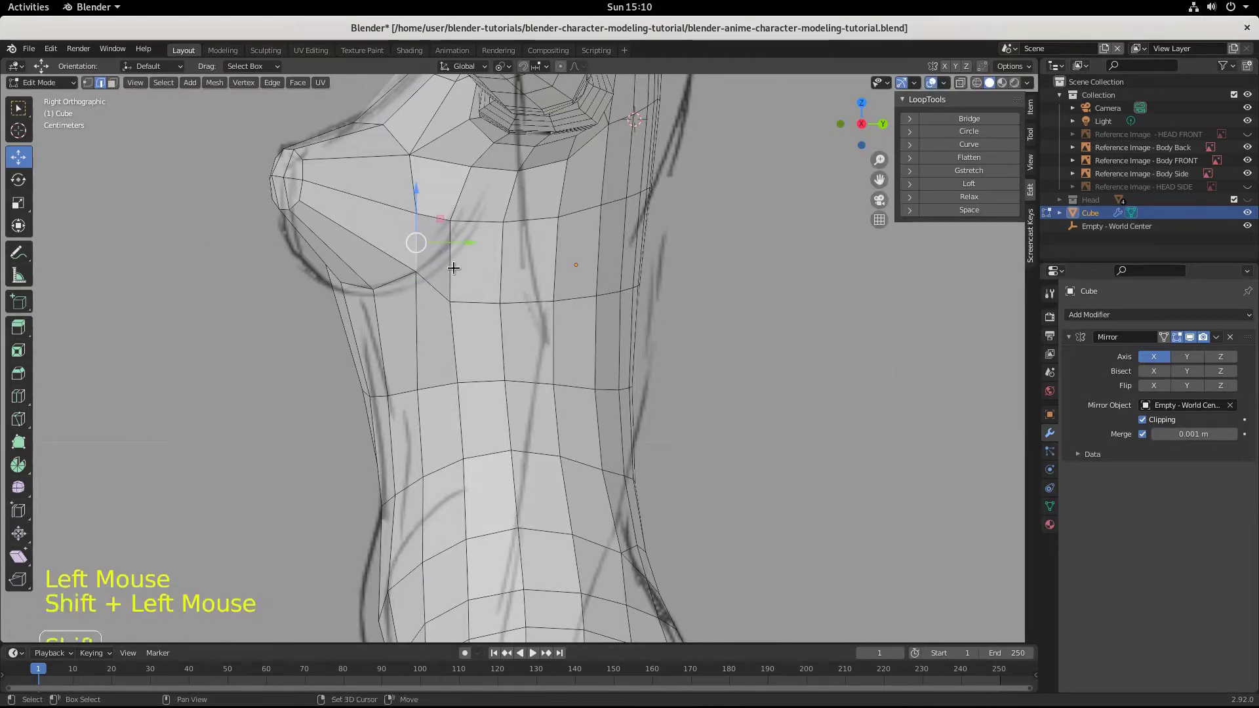
{"action": "left_click_drag", "start_coordinate": [506, 264], "coordinate": [509, 264]}
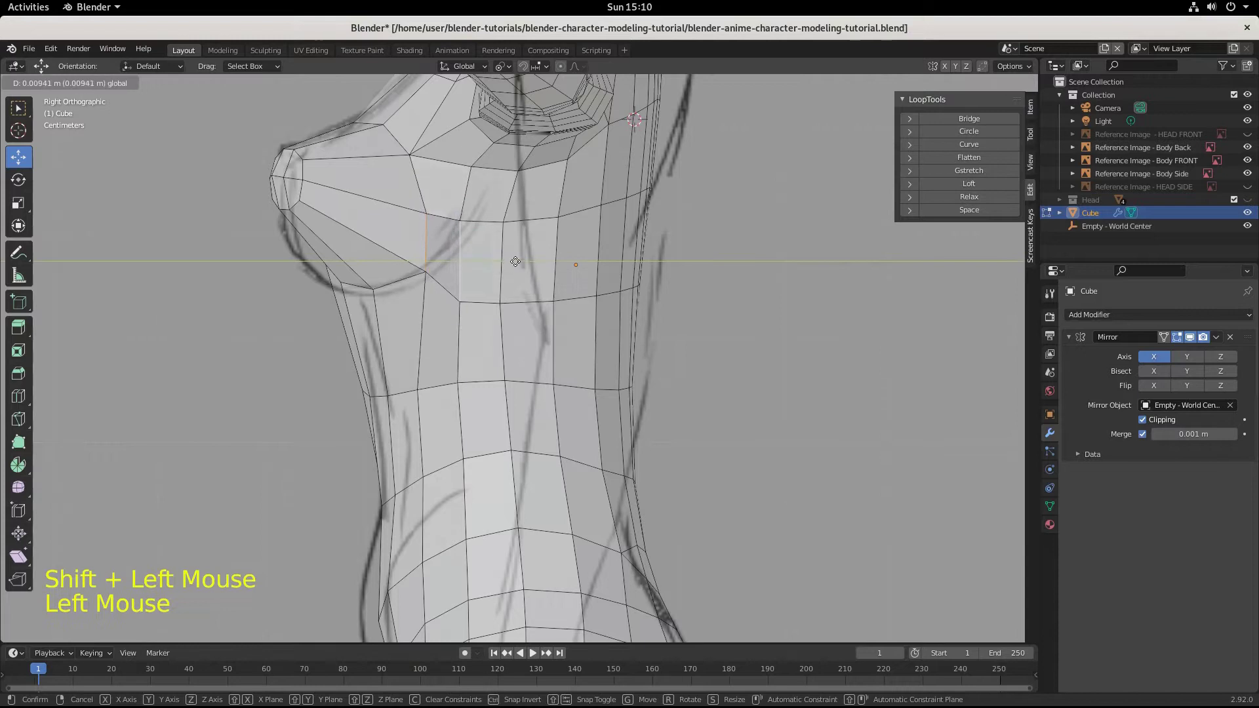
{"action": "left_click", "coordinate": [423, 362]}
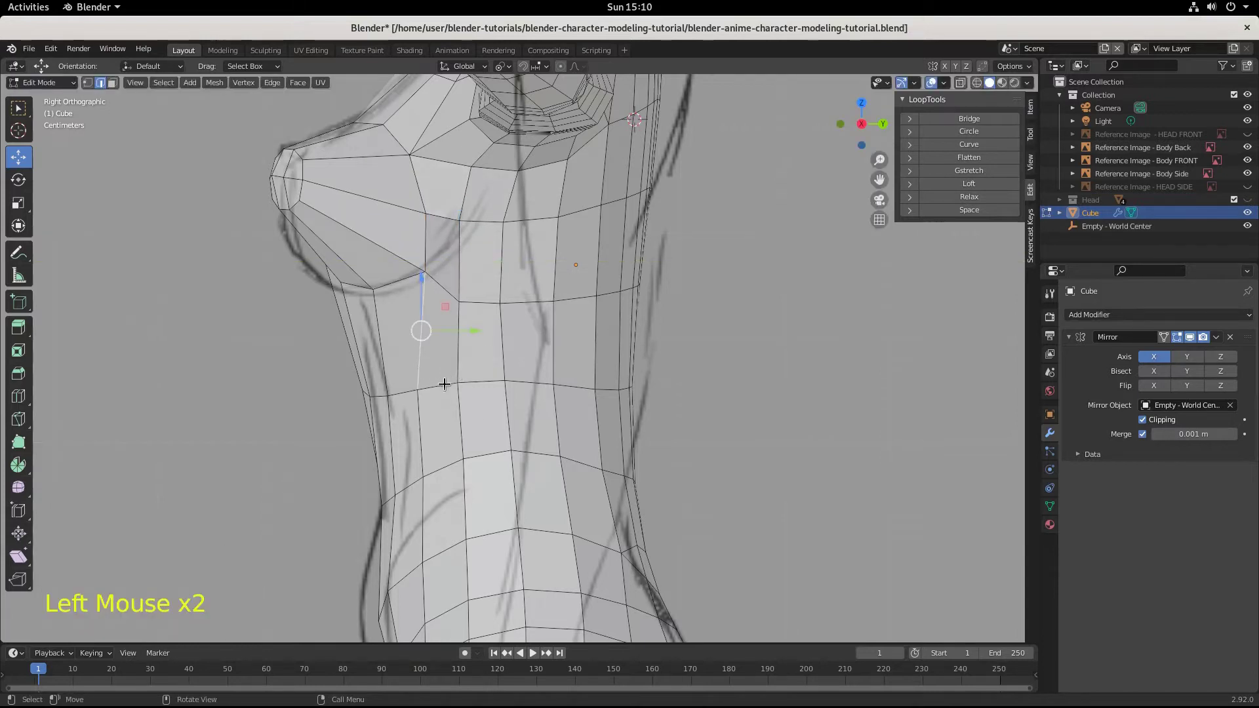
{"action": "left_click", "coordinate": [88, 83]}
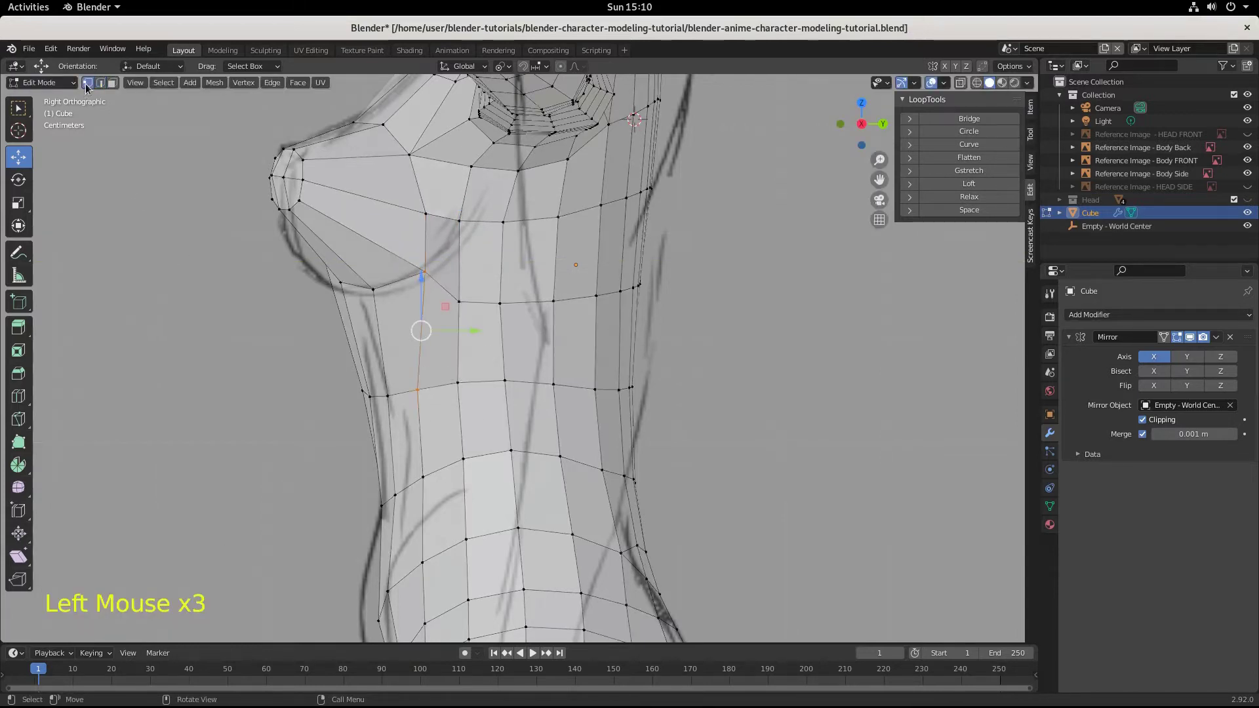
{"action": "left_click", "coordinate": [434, 376]}
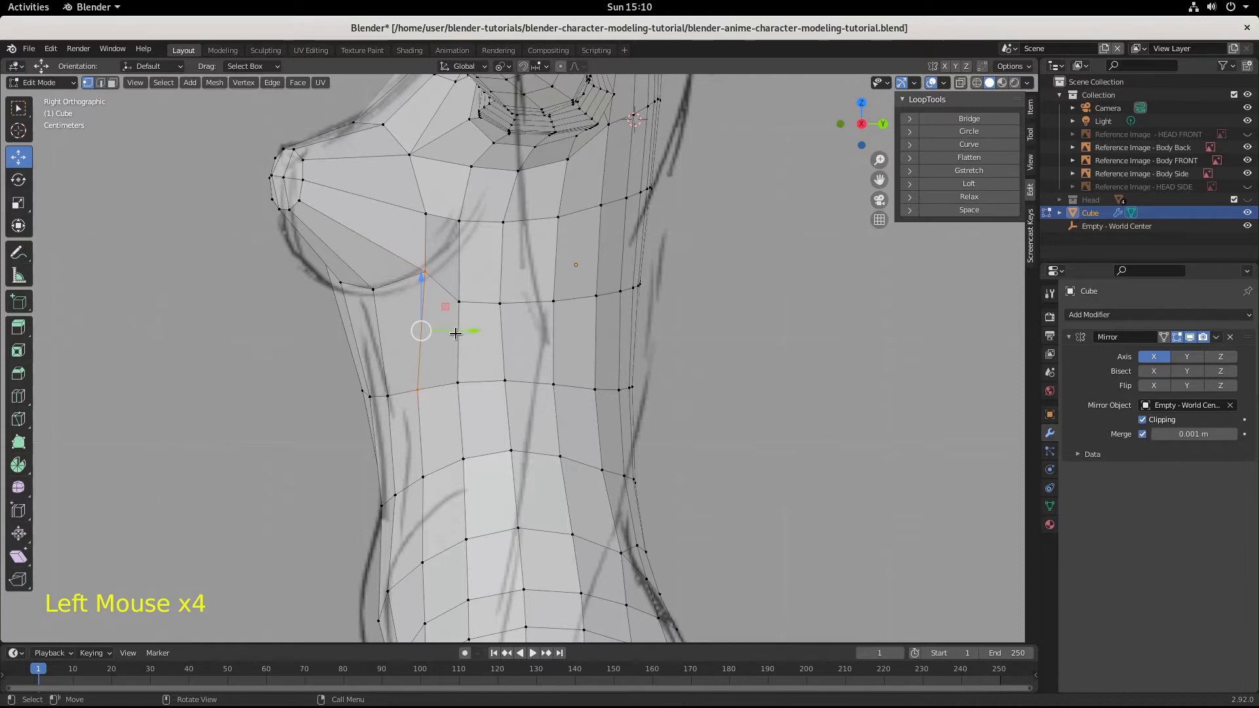
{"action": "left_click", "coordinate": [425, 382]}
{"action": "left_click_drag", "start_coordinate": [458, 385], "coordinate": [453, 341]}
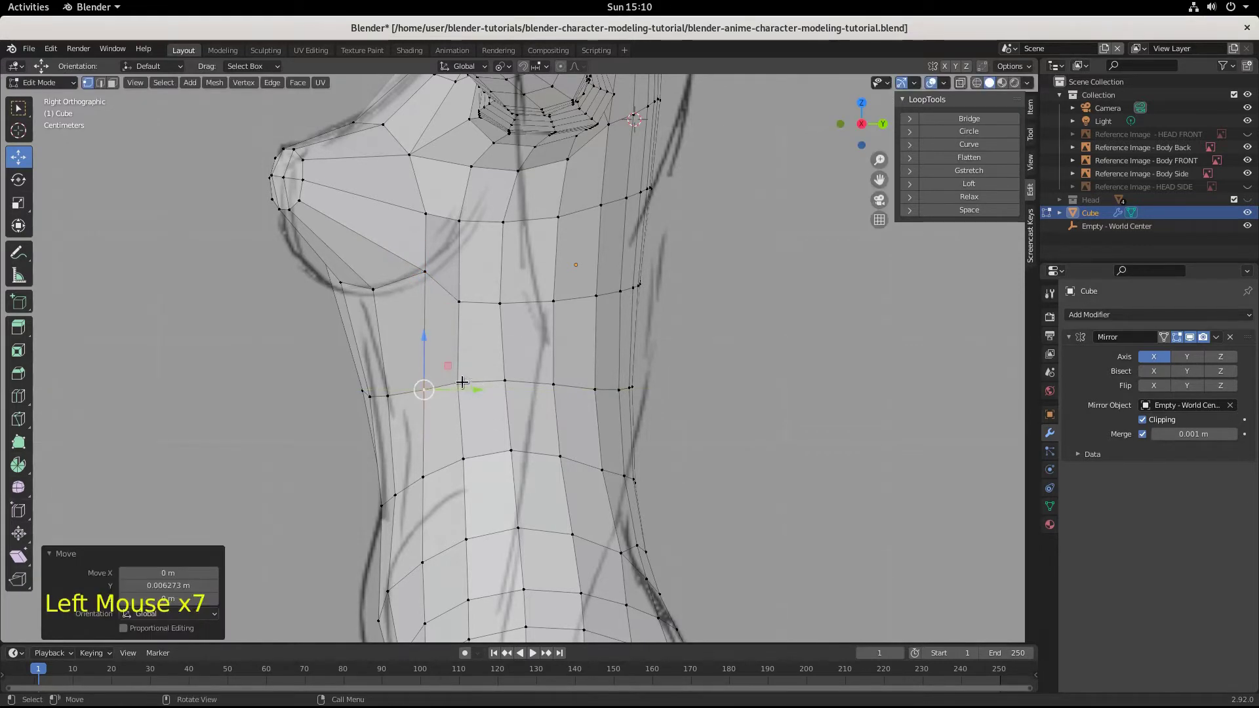
Step: Shift three vertices of the side column behind the breast backward along Y, and the adjacent column's top vertex about 0.009 m
{"action": "left_click", "coordinate": [462, 383]}
{"action": "left_click", "coordinate": [463, 299], "text": "shift"}
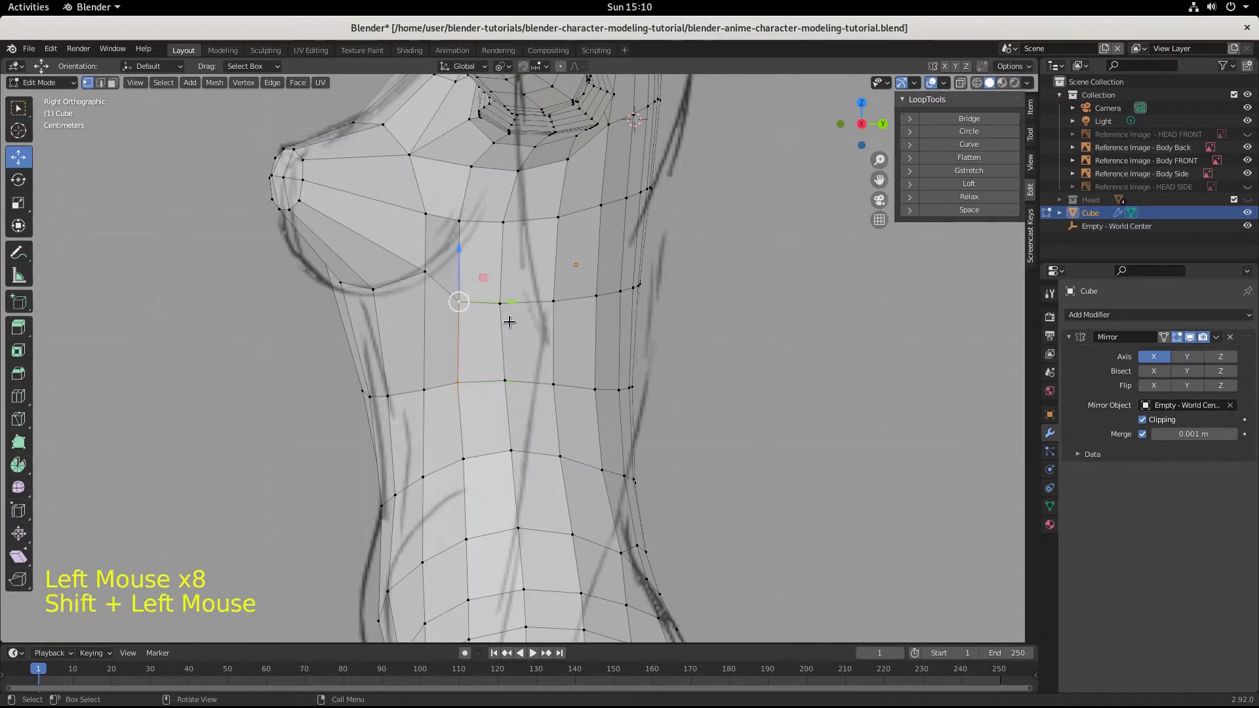
{"action": "left_click_drag", "start_coordinate": [510, 303], "coordinate": [522, 302]}
{"action": "left_click", "coordinate": [458, 224]}
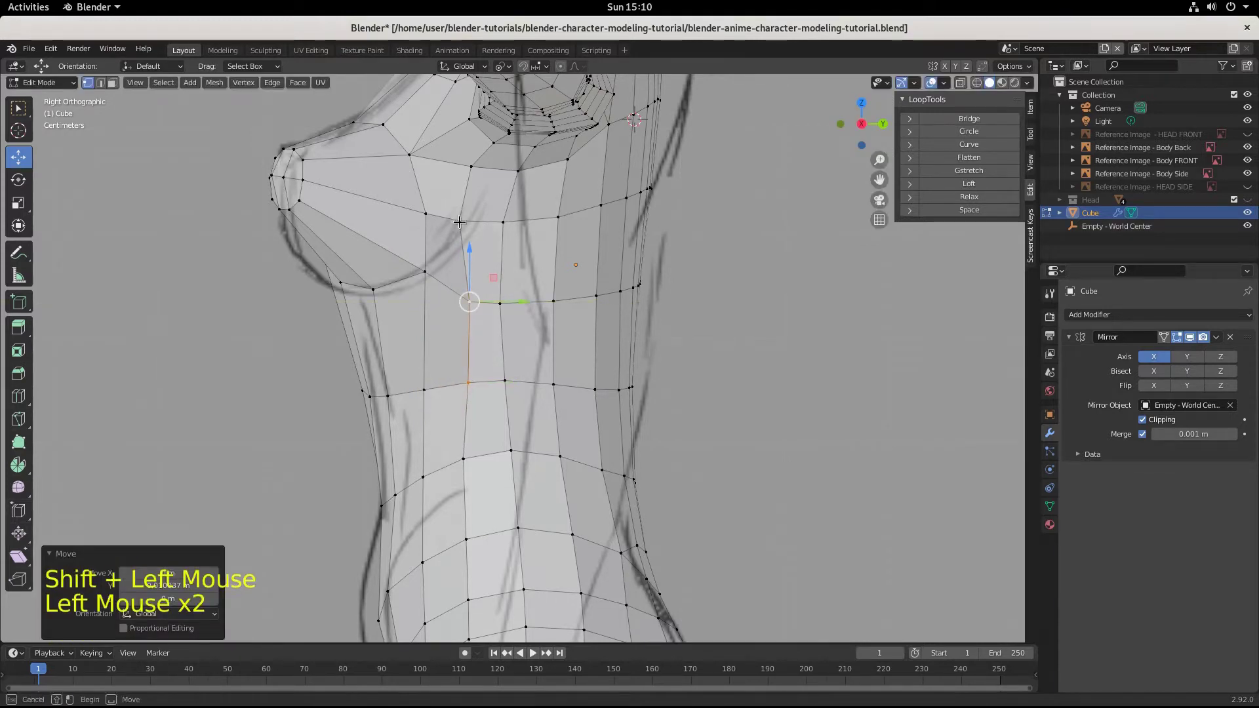
{"action": "left_click", "coordinate": [461, 223]}
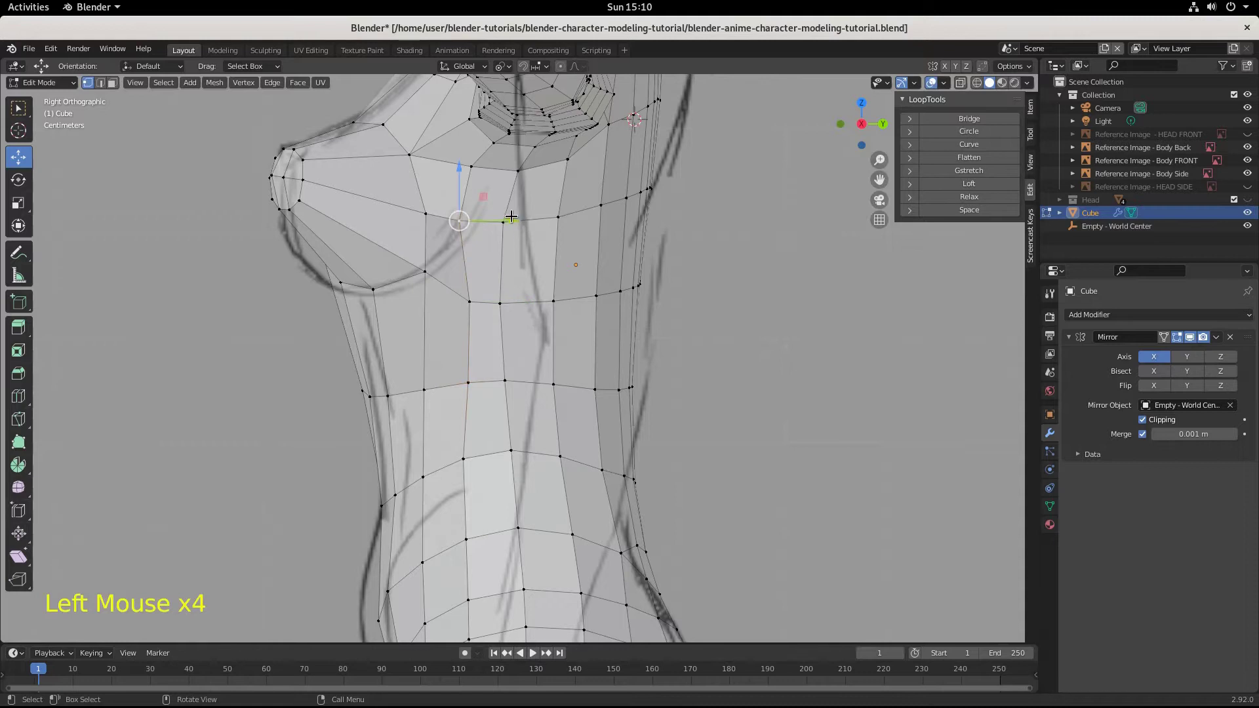
{"action": "left_click_drag", "start_coordinate": [494, 227], "coordinate": [547, 230]}
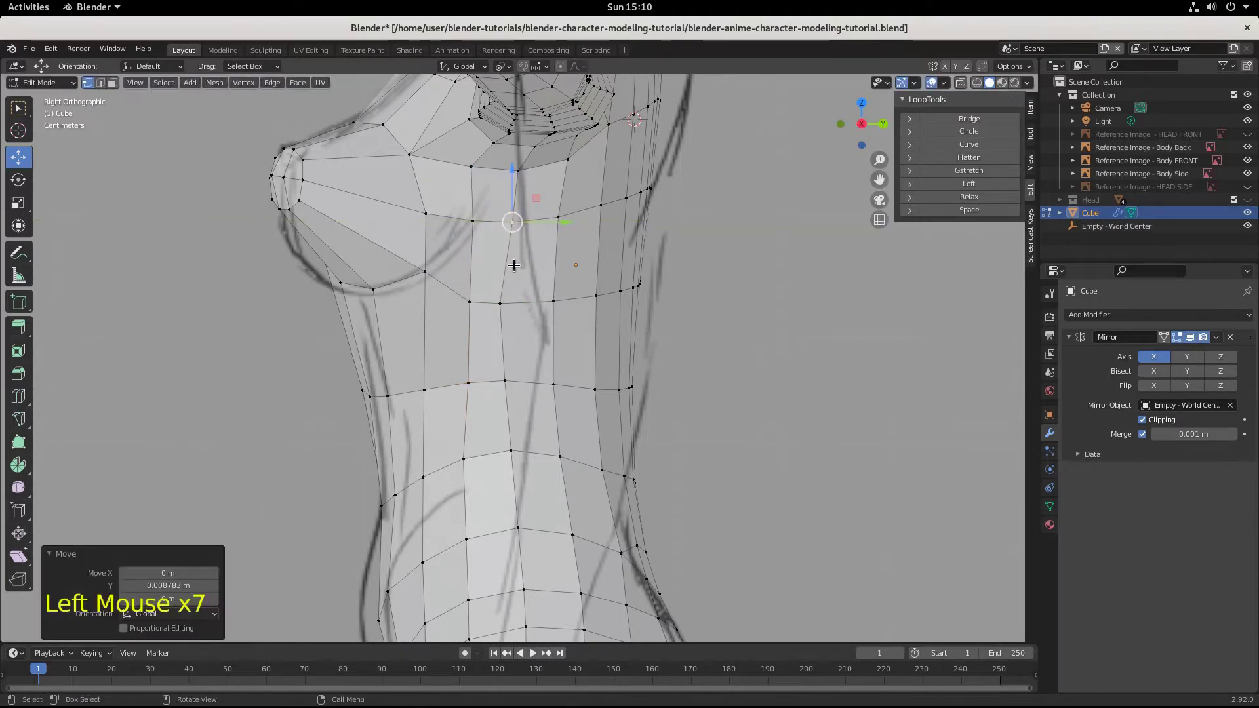
Step: Move the two lower vertices of the middle side column back about 0.0075 m and 0.002 m along Y to even the spacing
{"action": "left_click", "coordinate": [509, 306]}
{"action": "left_click_drag", "start_coordinate": [561, 303], "coordinate": [544, 326]}
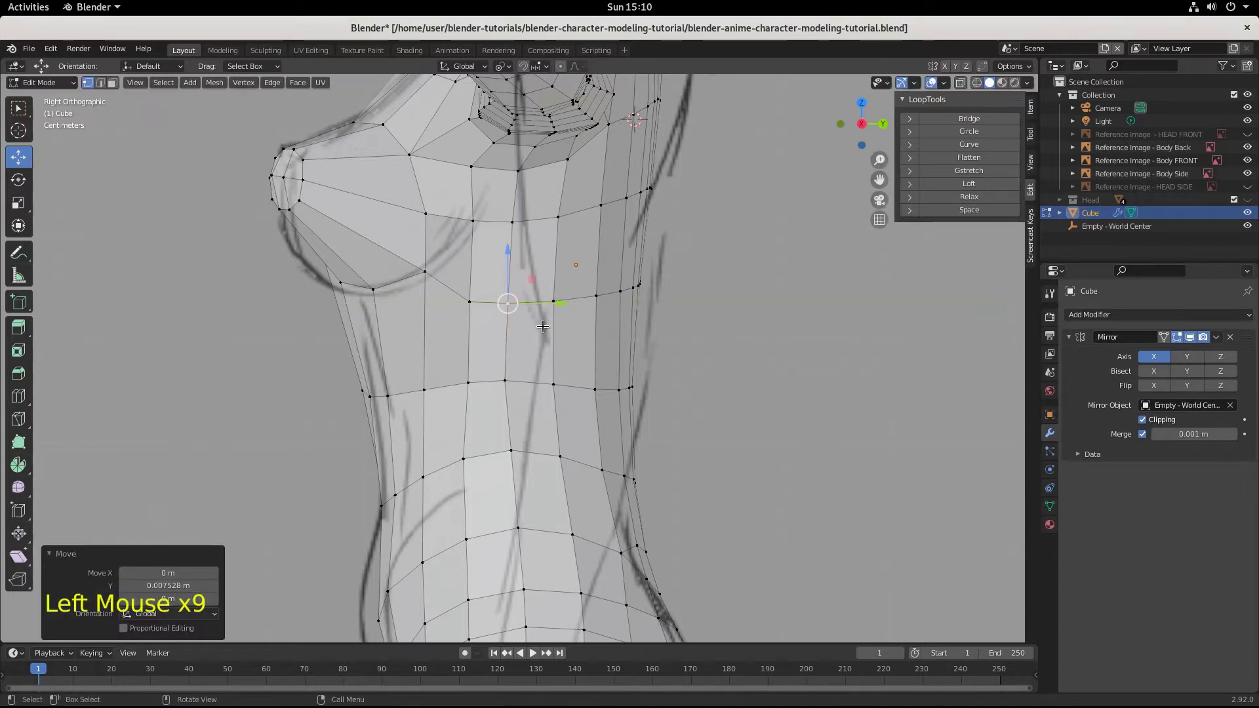
{"action": "left_click", "coordinate": [508, 384]}
{"action": "left_click_drag", "start_coordinate": [559, 381], "coordinate": [556, 381]}
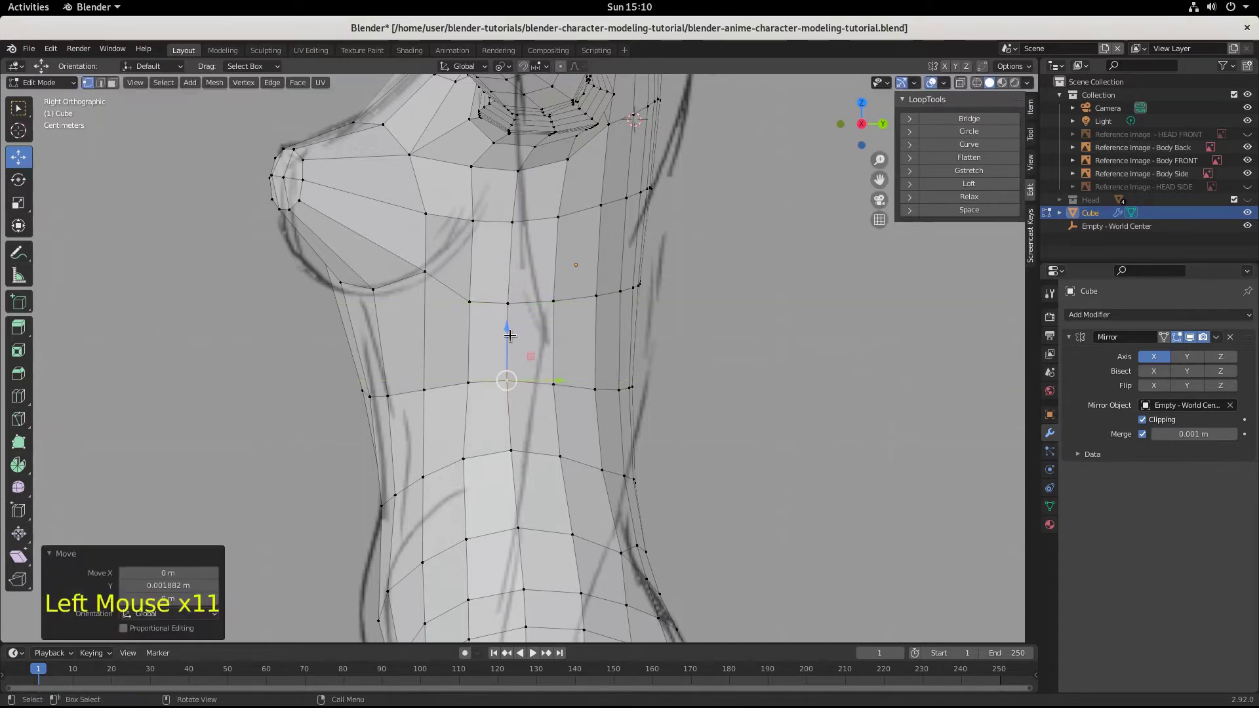
Step: Move the vertex at the rear end of the breast's underside about 0.003 m up onto the sketch line
{"action": "left_click", "coordinate": [427, 273]}
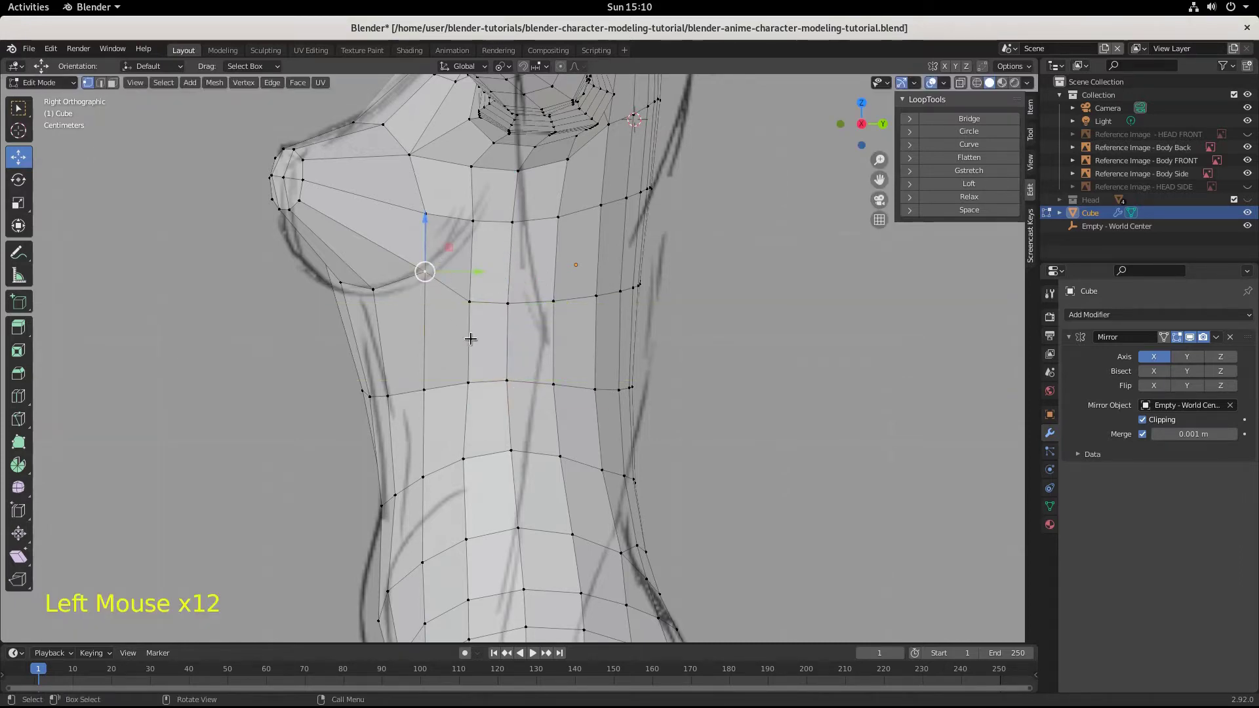
{"action": "key", "text": "g"}
{"action": "left_click", "coordinate": [458, 318]}
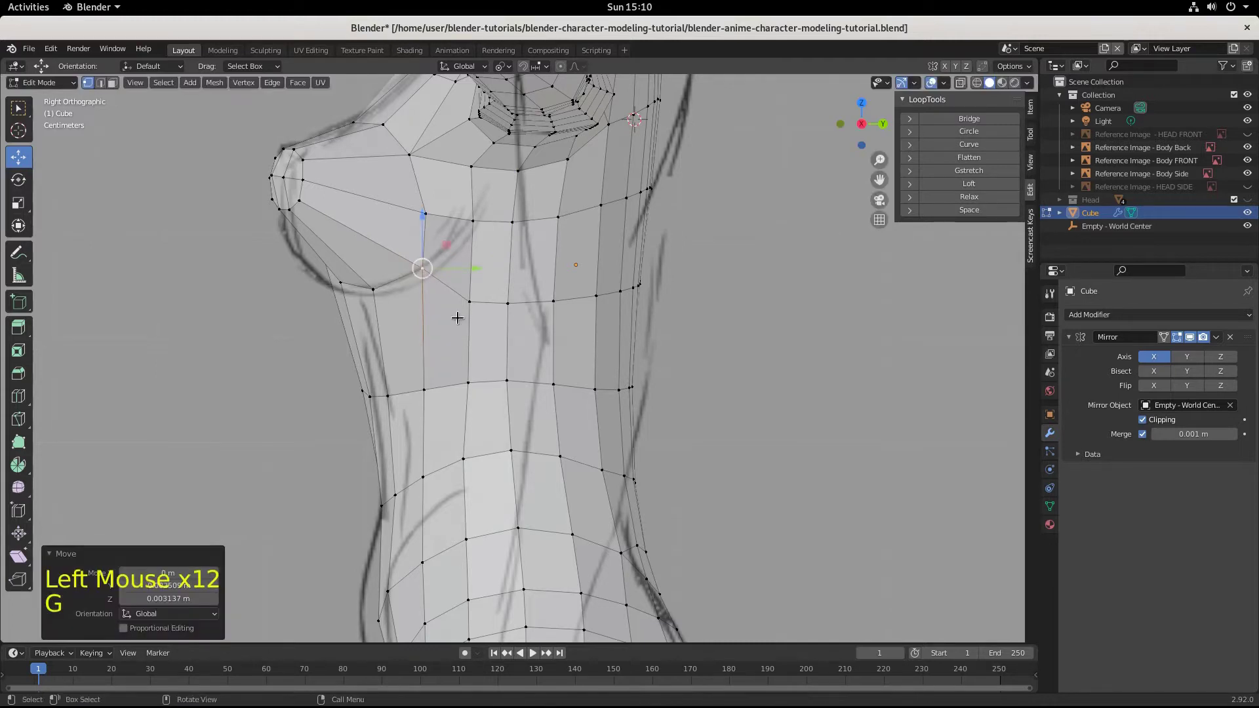
Step: Select the two side vertices level with the breast's rear edge and move them back about 0.013 m along Y
{"action": "left_click", "coordinate": [422, 214]}
{"action": "left_click", "coordinate": [473, 227]}
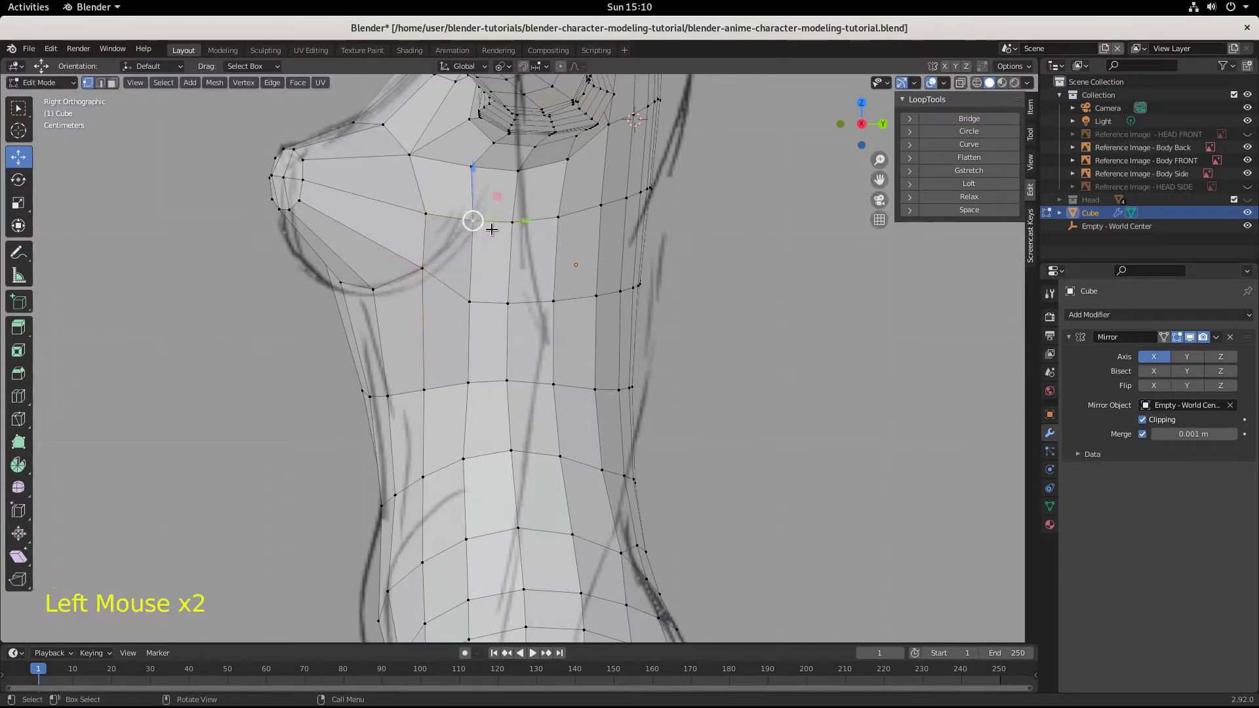
{"action": "left_click", "coordinate": [423, 210], "text": "shift"}
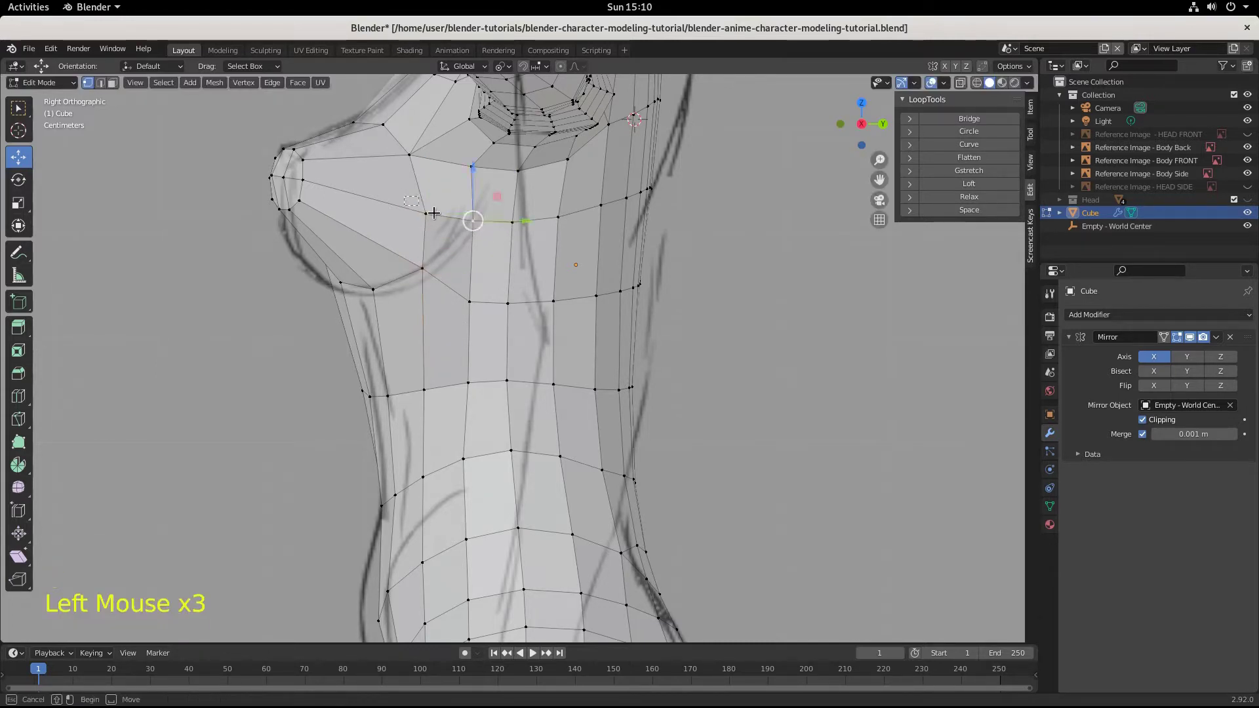
{"action": "key", "text": "g"}
{"action": "left_click", "coordinate": [482, 228]}
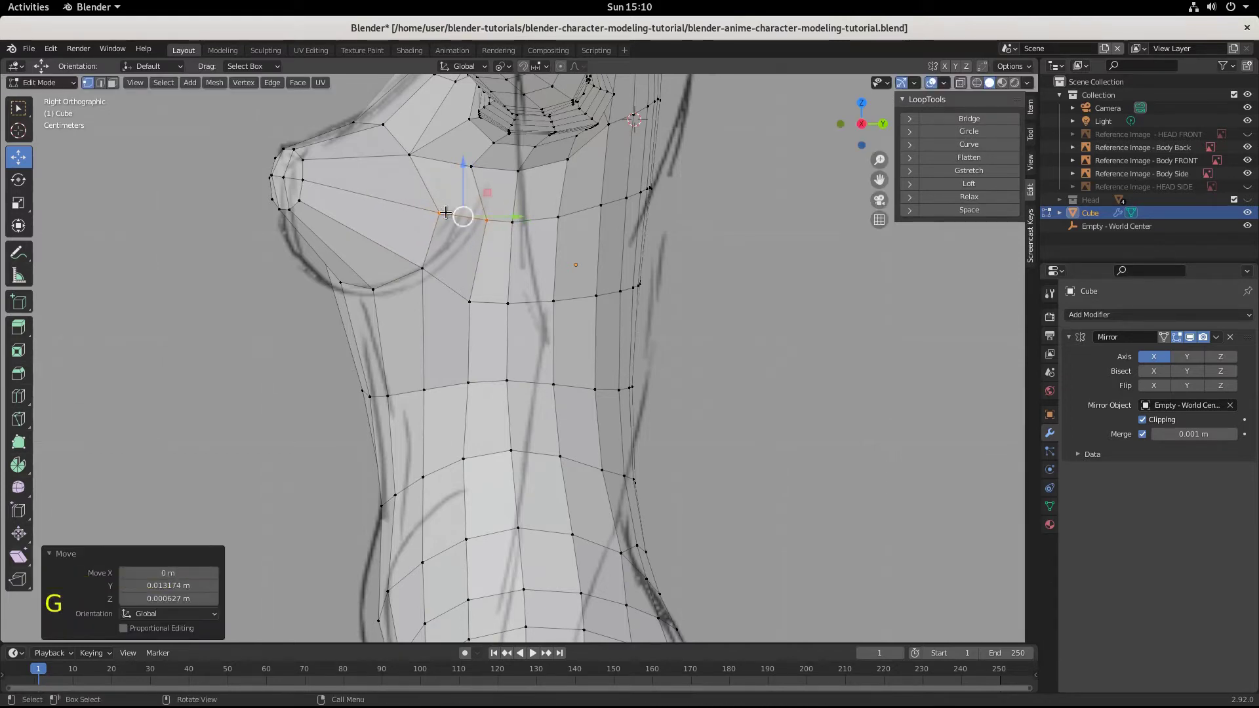
Step: Move the breast's rear side vertices and the two vertices above them near the armpit backward along Y, lowering them slightly
{"action": "key", "text": "g"}
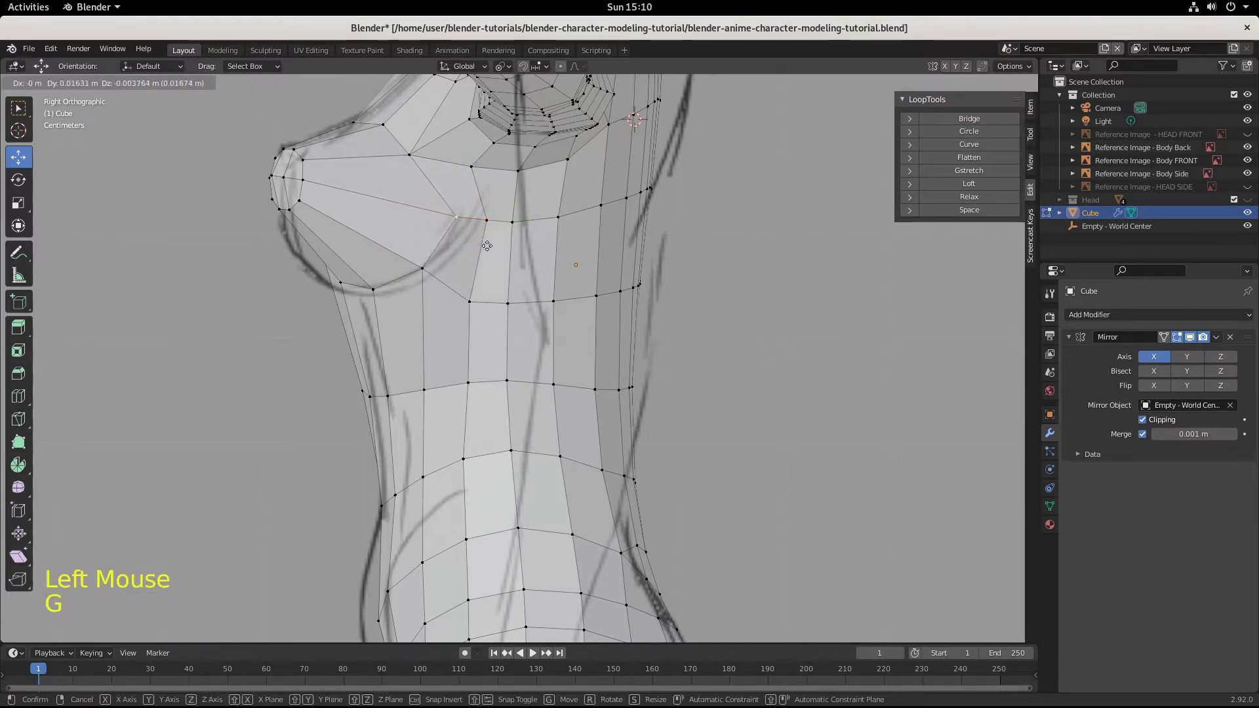
{"action": "left_click", "coordinate": [490, 245]}
{"action": "left_click", "coordinate": [471, 165]}
{"action": "key", "text": "g"}
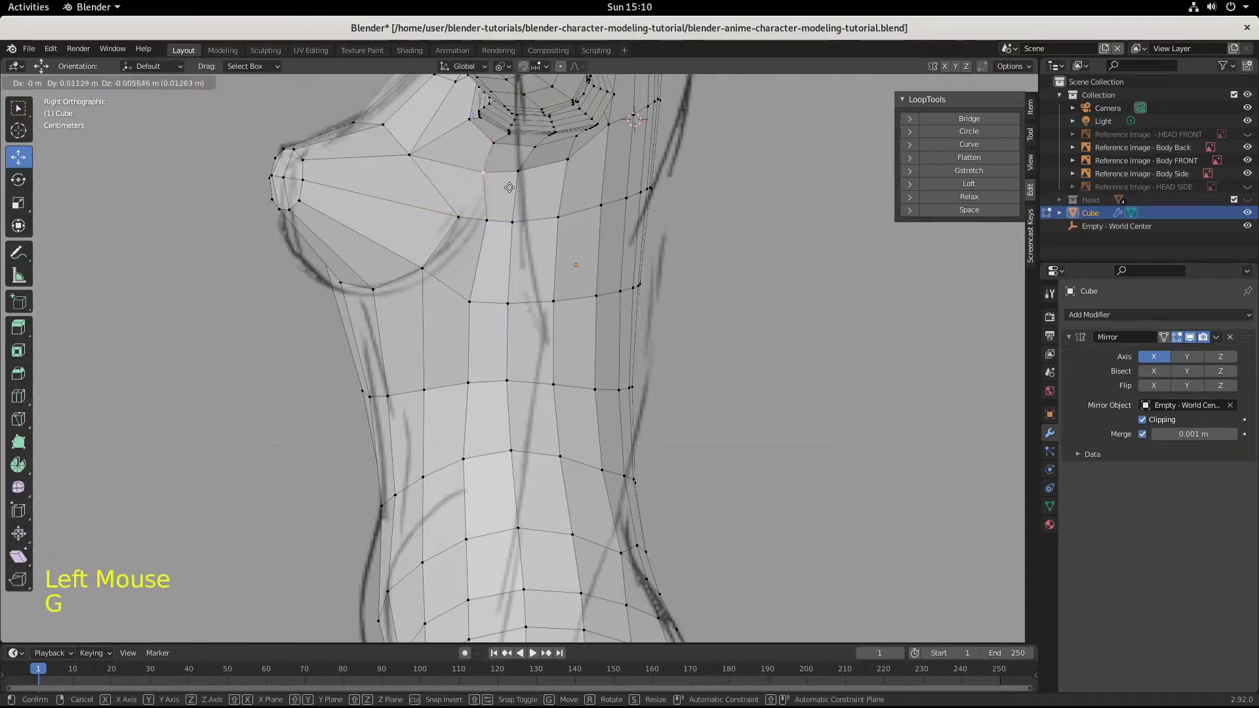
{"action": "left_click", "coordinate": [516, 188]}
{"action": "left_click", "coordinate": [499, 150]}
{"action": "key", "text": "g"}
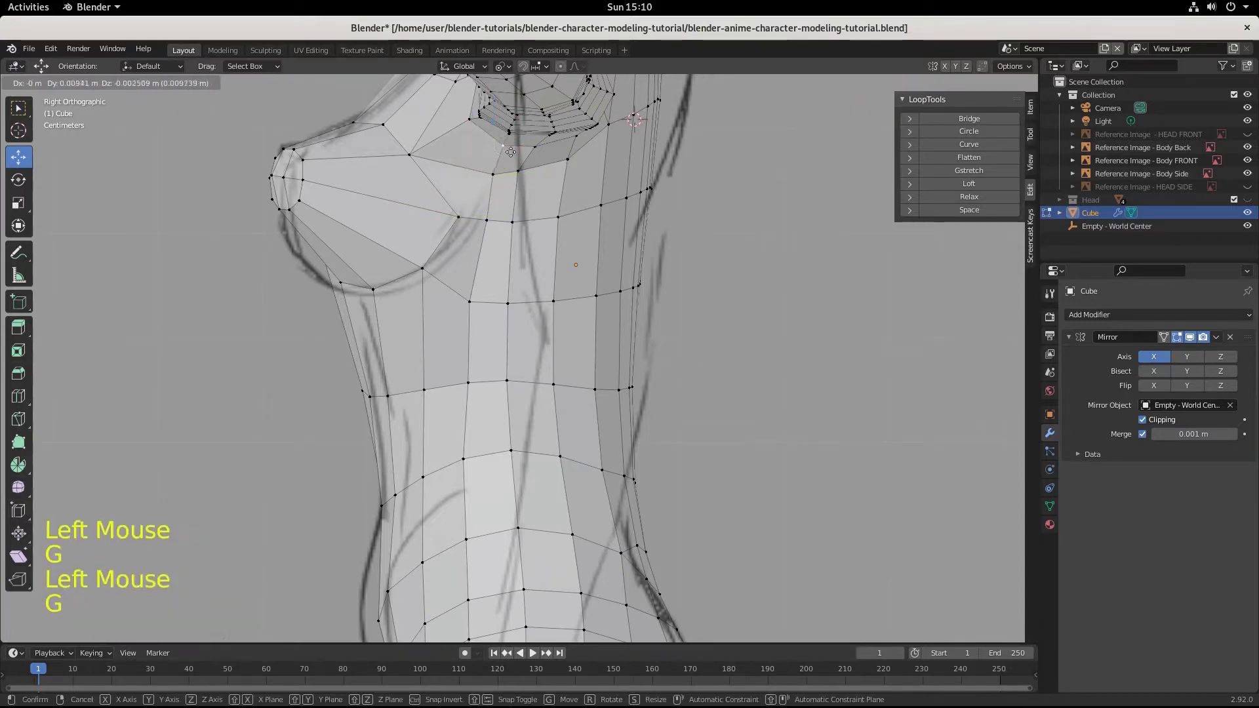
{"action": "left_click", "coordinate": [503, 145]}
Step: Move the breast's upper side vertex back about 0.036 m along Y, then shift its upper front neighbour up and about 0.007 m back
{"action": "left_click", "coordinate": [412, 150]}
{"action": "key", "text": "g"}
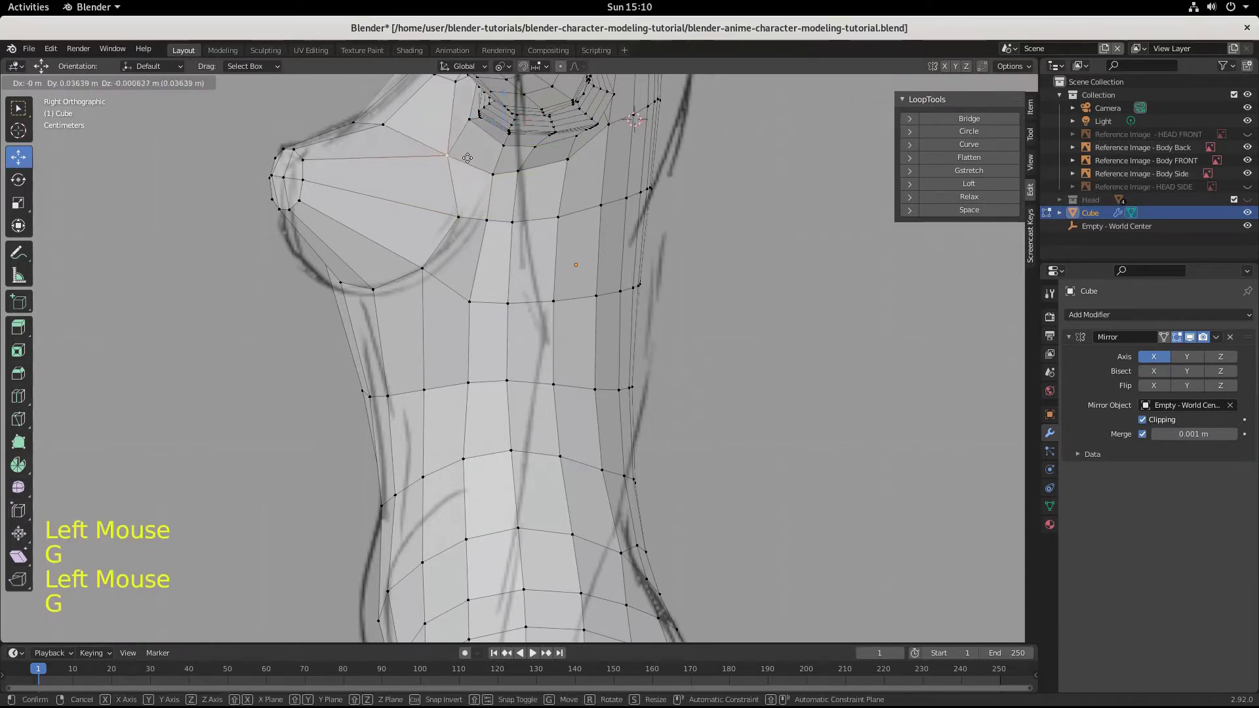
{"action": "left_click", "coordinate": [447, 154]}
{"action": "left_click", "coordinate": [390, 123]}
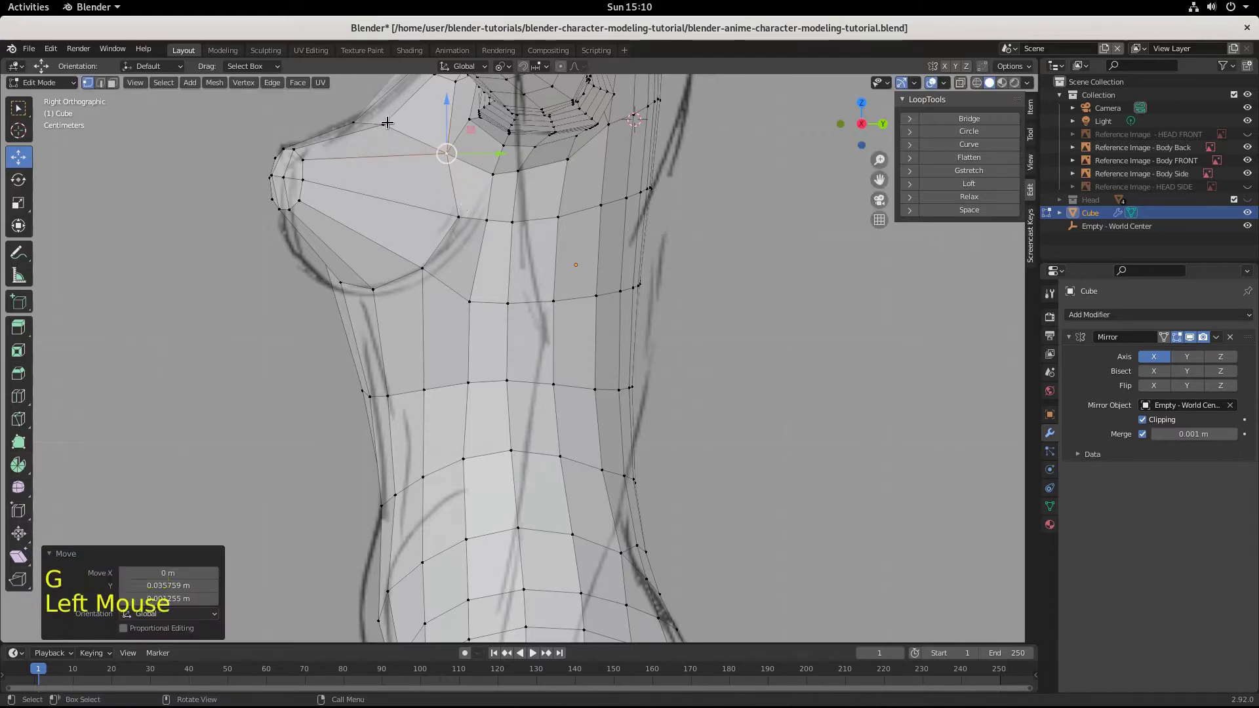
{"action": "key", "text": "g"}
{"action": "left_click", "coordinate": [394, 105]}
Step: Raise the breast's top edge vertex about 0.017 m, nudge the upper inner vertex, and shift the one below outward about 0.007 m along X
{"action": "middle_click_drag", "start_coordinate": [395, 105], "coordinate": [363, 222]}
{"action": "scroll", "coordinate": [400, 112], "scroll_direction": "down", "scroll_amount": 2}
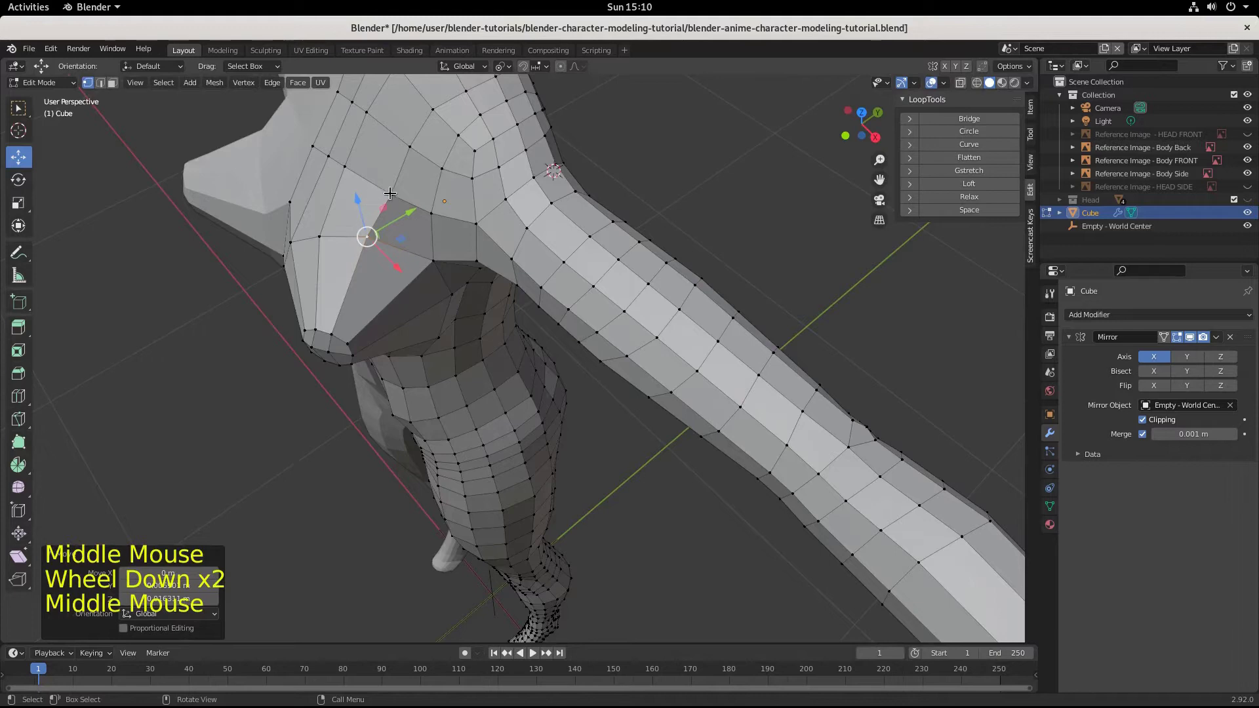
{"action": "middle_click_drag", "start_coordinate": [412, 353], "coordinate": [385, 328]}
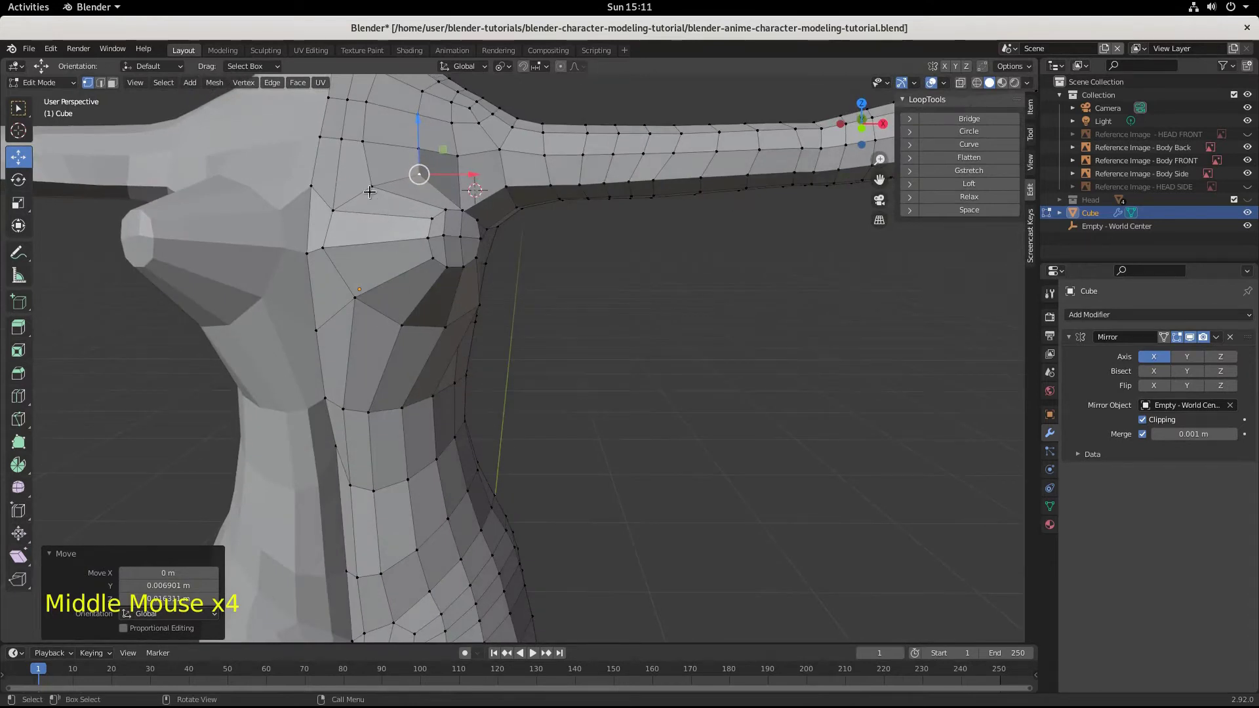
{"action": "left_click", "coordinate": [370, 189]}
{"action": "key", "text": "g"}
{"action": "left_click", "coordinate": [371, 174]}
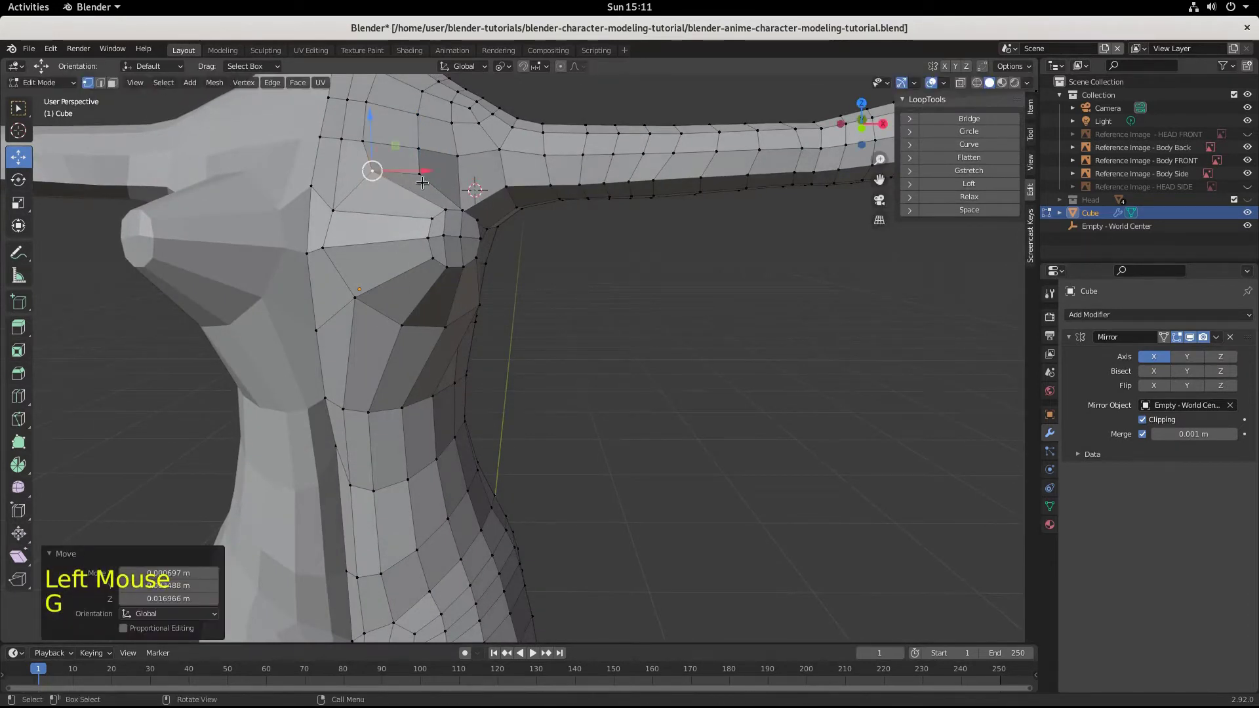
{"action": "left_click", "coordinate": [337, 213]}
{"action": "key", "text": "g"}
{"action": "left_click", "coordinate": [337, 212]}
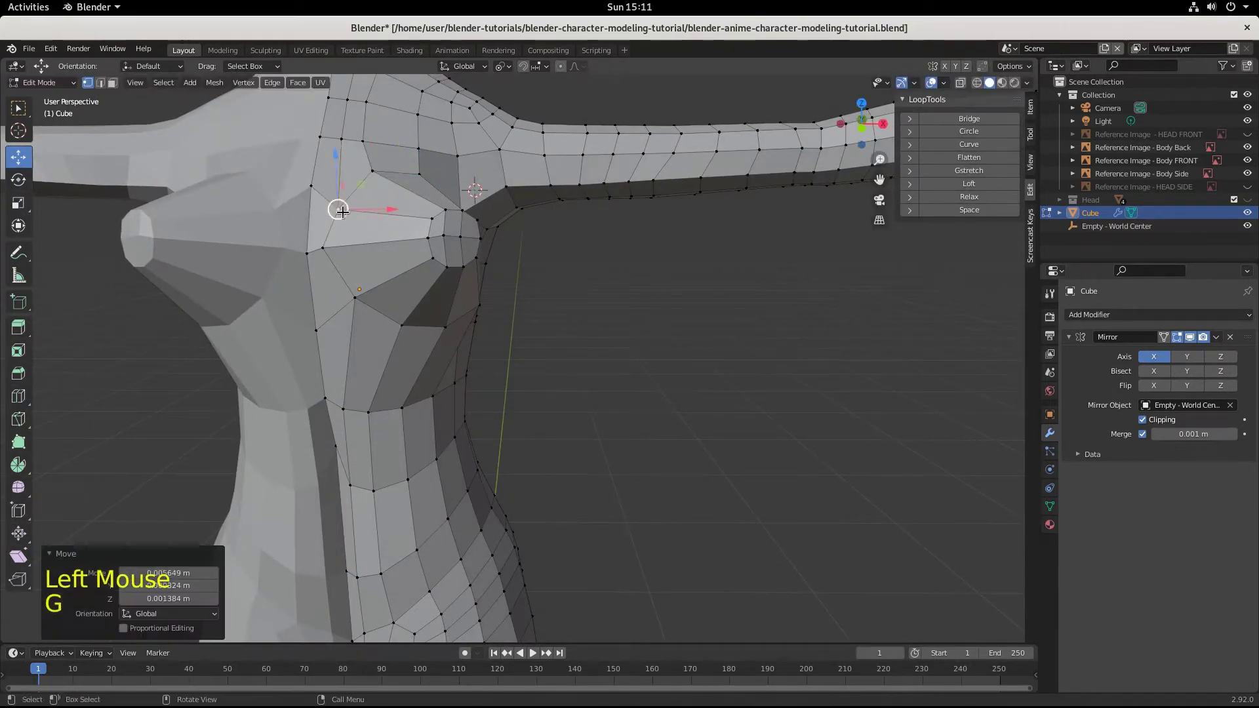
{"action": "left_click", "coordinate": [336, 249]}
{"action": "key", "text": "g"}
{"action": "left_click", "coordinate": [337, 249]}
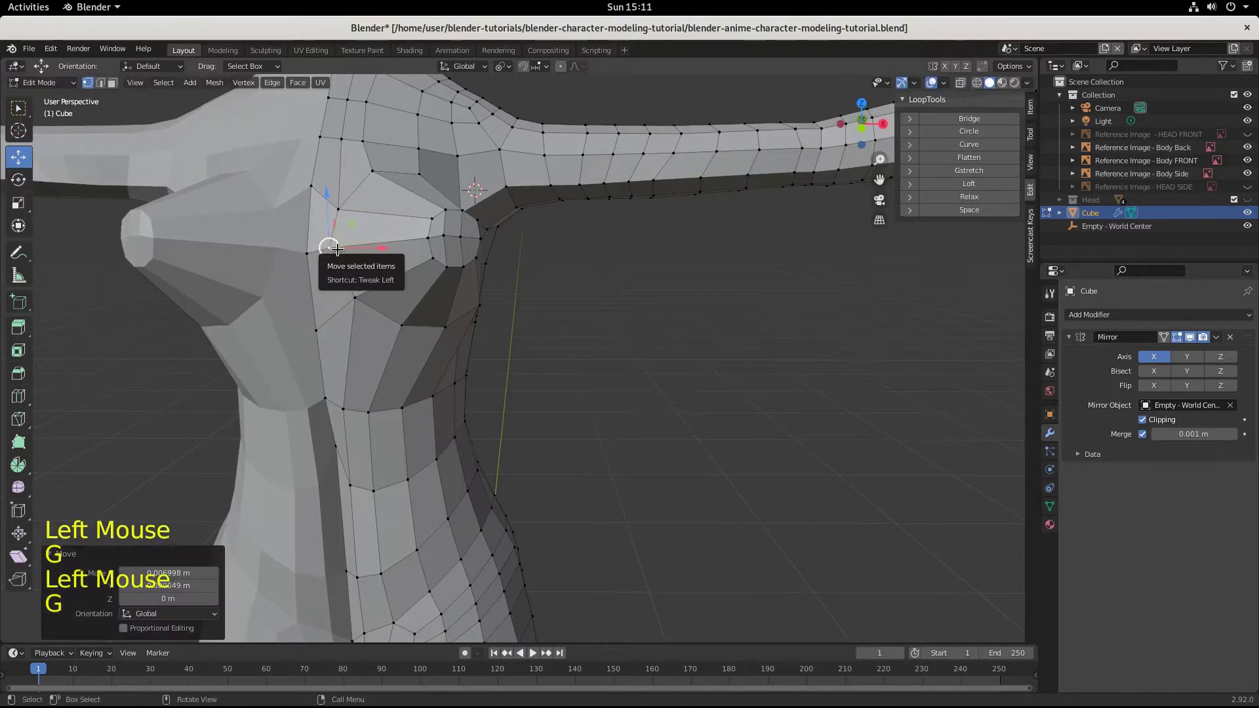
Step: Select the faces at the breast's tip and move them up about 0.0045 m to match the front sketch
{"action": "key", "text": "KP_1"}
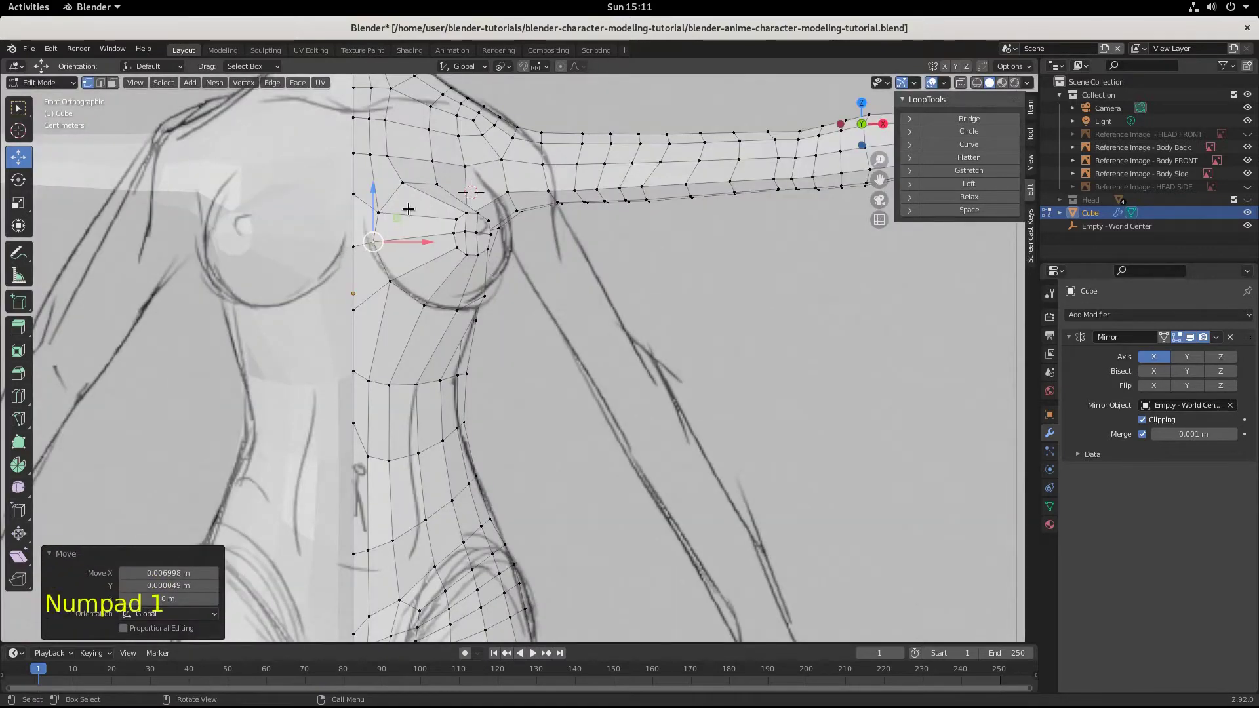
{"action": "left_click", "coordinate": [112, 82]}
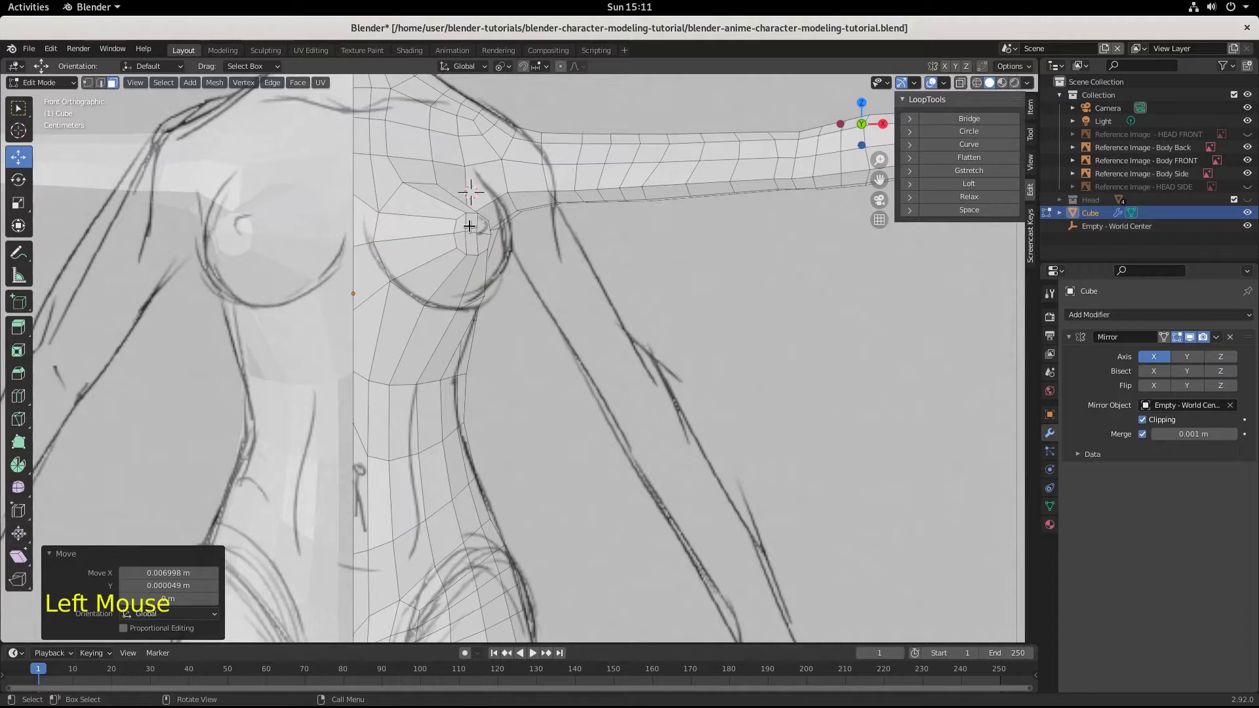
{"action": "left_click", "coordinate": [465, 223]}
{"action": "left_click_drag", "start_coordinate": [486, 244], "coordinate": [483, 248]}
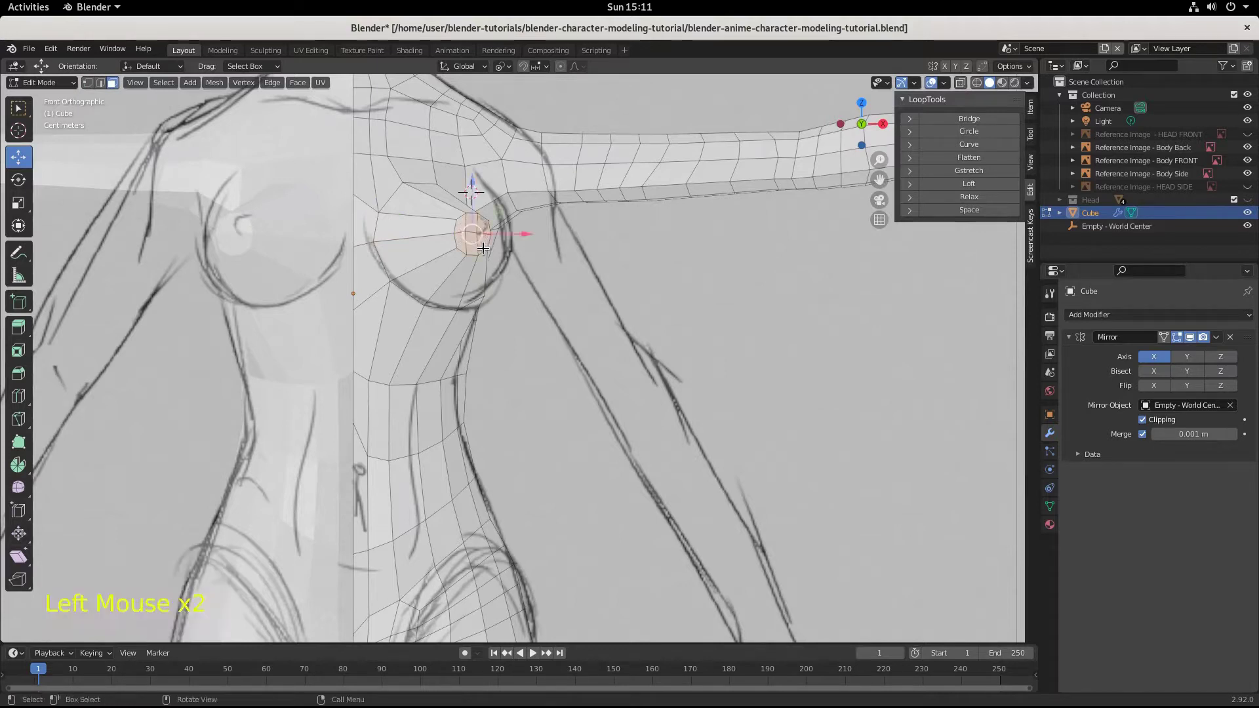
{"action": "key", "text": "g"}
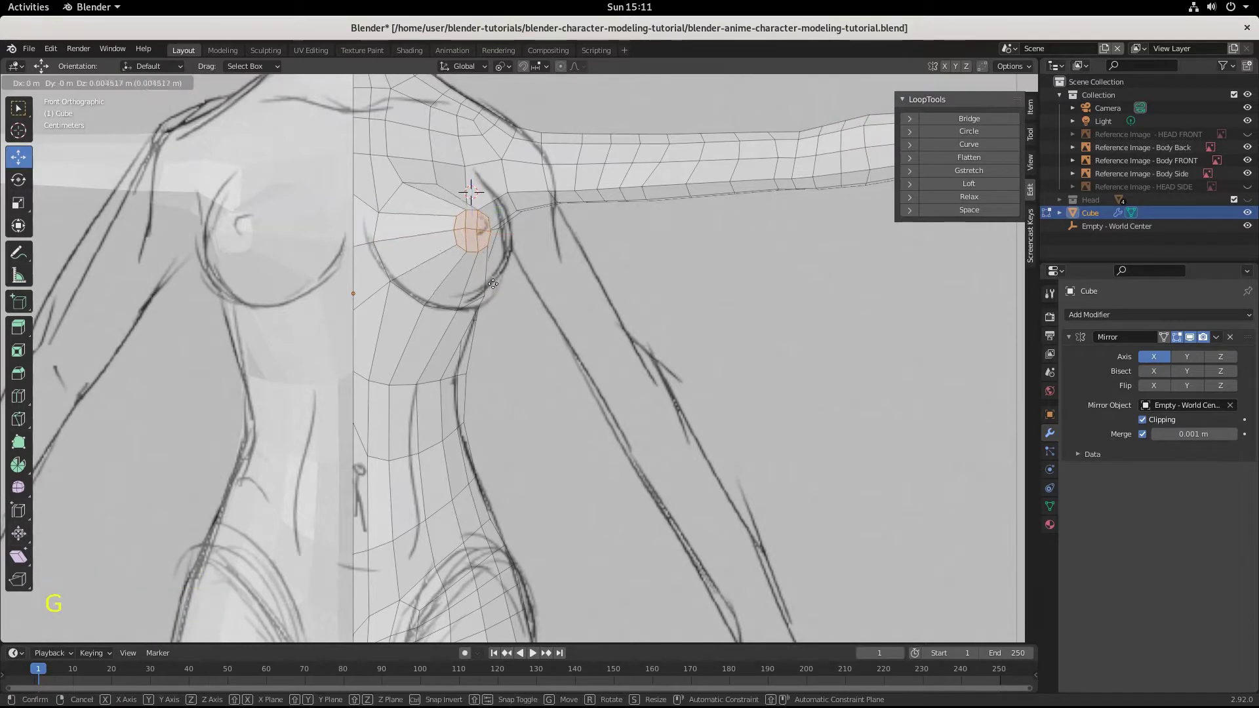
{"action": "left_click", "coordinate": [492, 283]}
{"action": "middle_click_drag", "start_coordinate": [491, 284], "coordinate": [433, 315]}
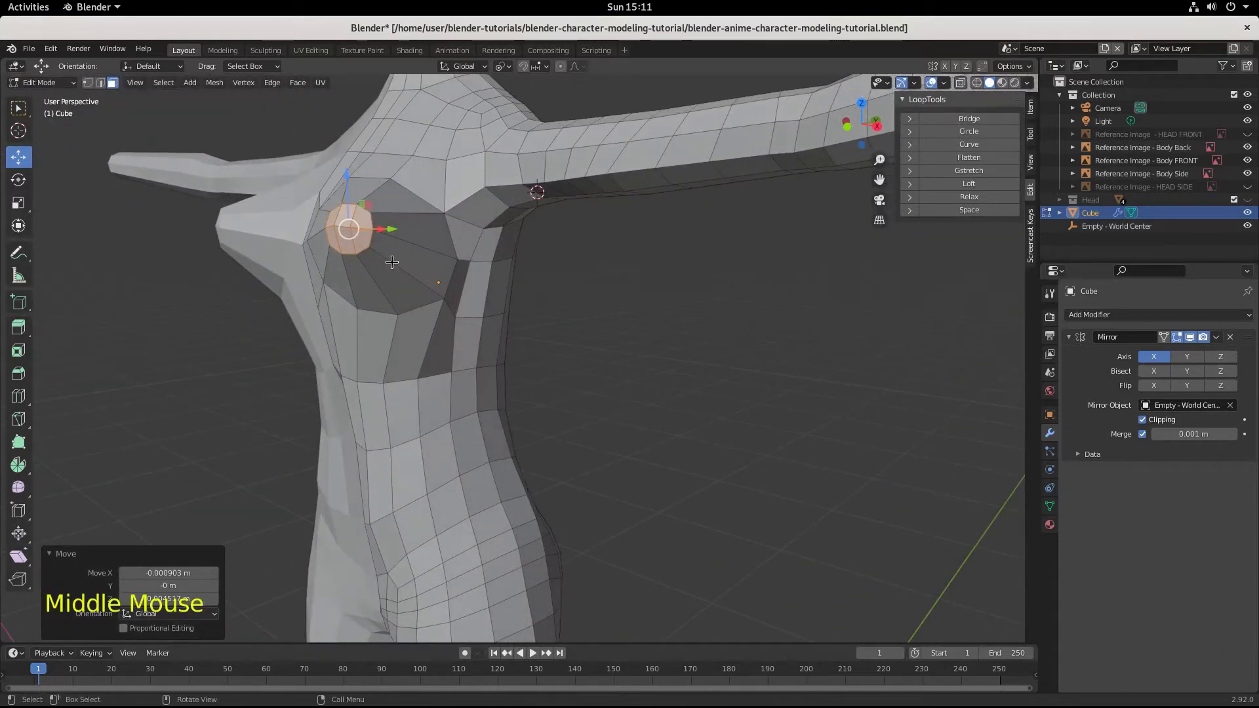
{"action": "left_click", "coordinate": [943, 84]}
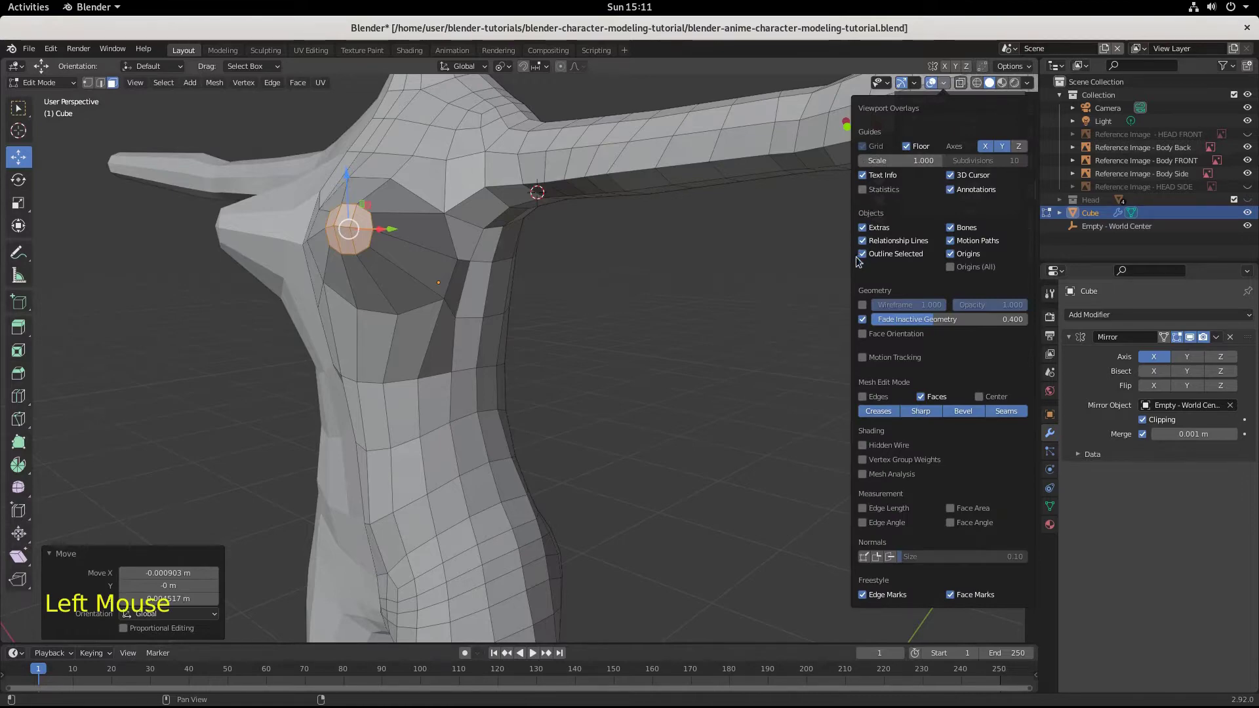
{"action": "scroll", "coordinate": [433, 262], "scroll_direction": "down", "scroll_amount": 2}
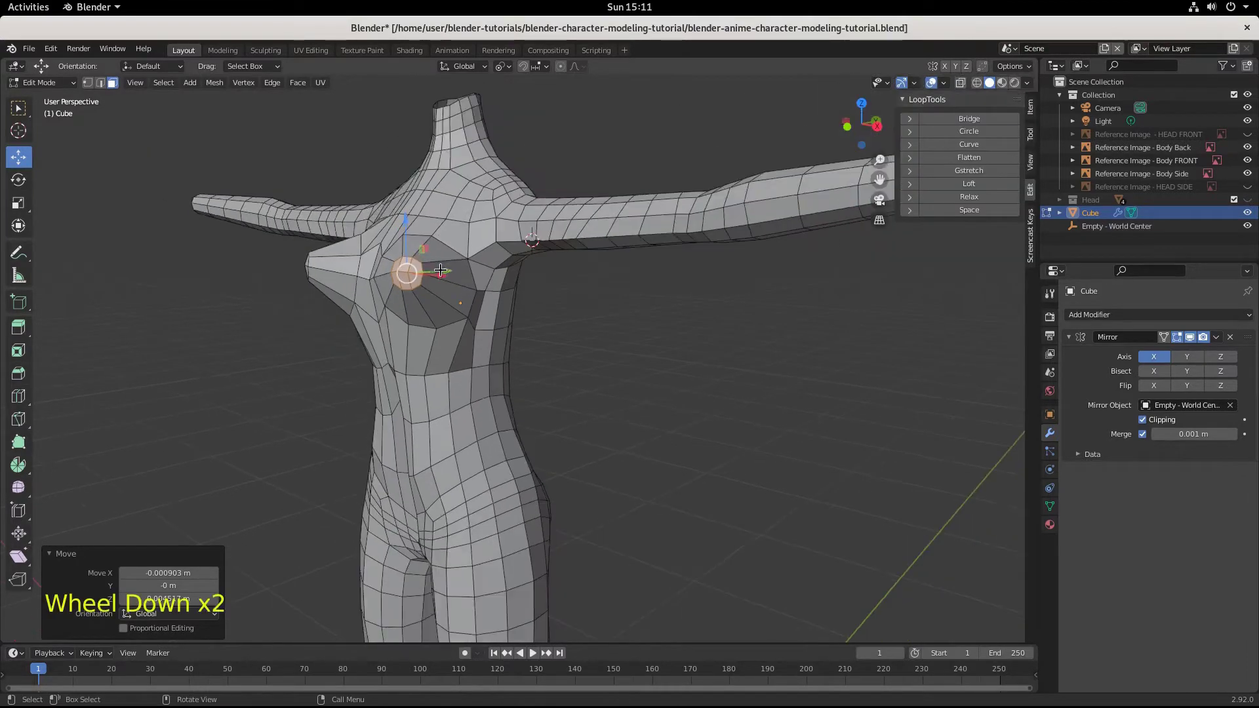
Step: Select the two centre-line vertices on the belly and move them forward about 0.022 m along Y
{"action": "middle_click_drag", "start_coordinate": [441, 270], "coordinate": [565, 297]}
{"action": "middle_click_drag", "start_coordinate": [539, 419], "coordinate": [455, 435]}
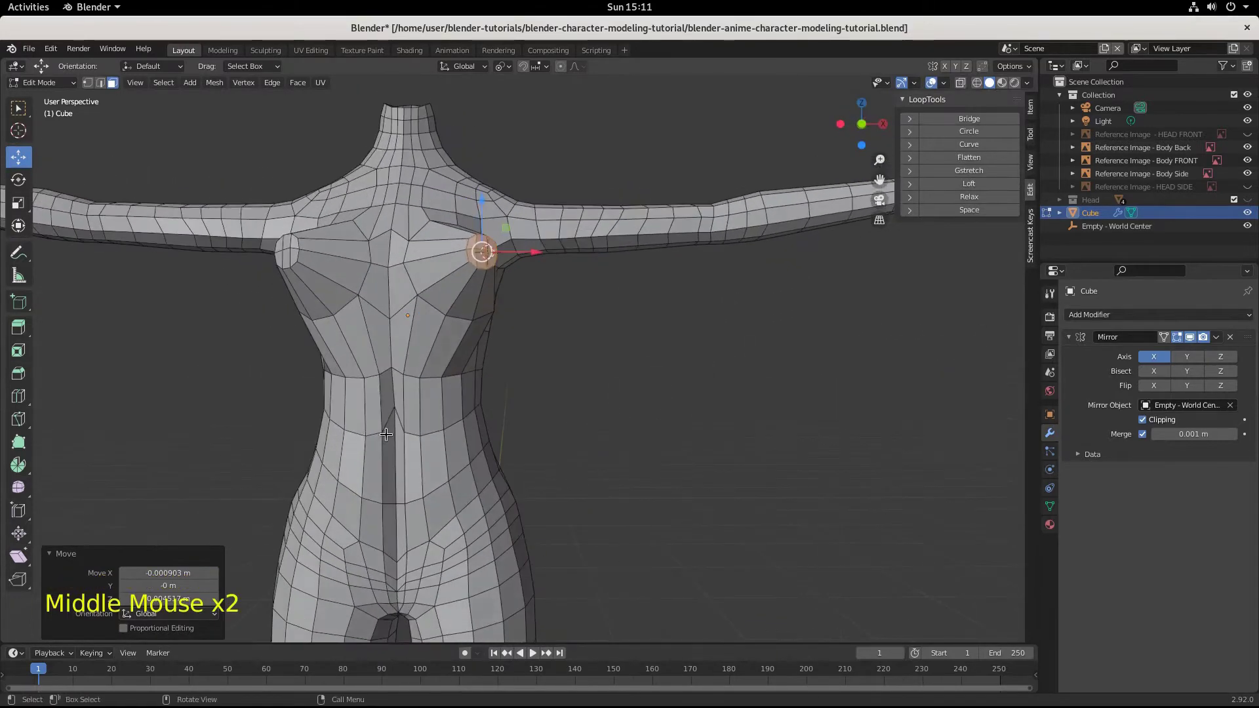
{"action": "left_click", "coordinate": [89, 84]}
{"action": "left_click", "coordinate": [394, 410]}
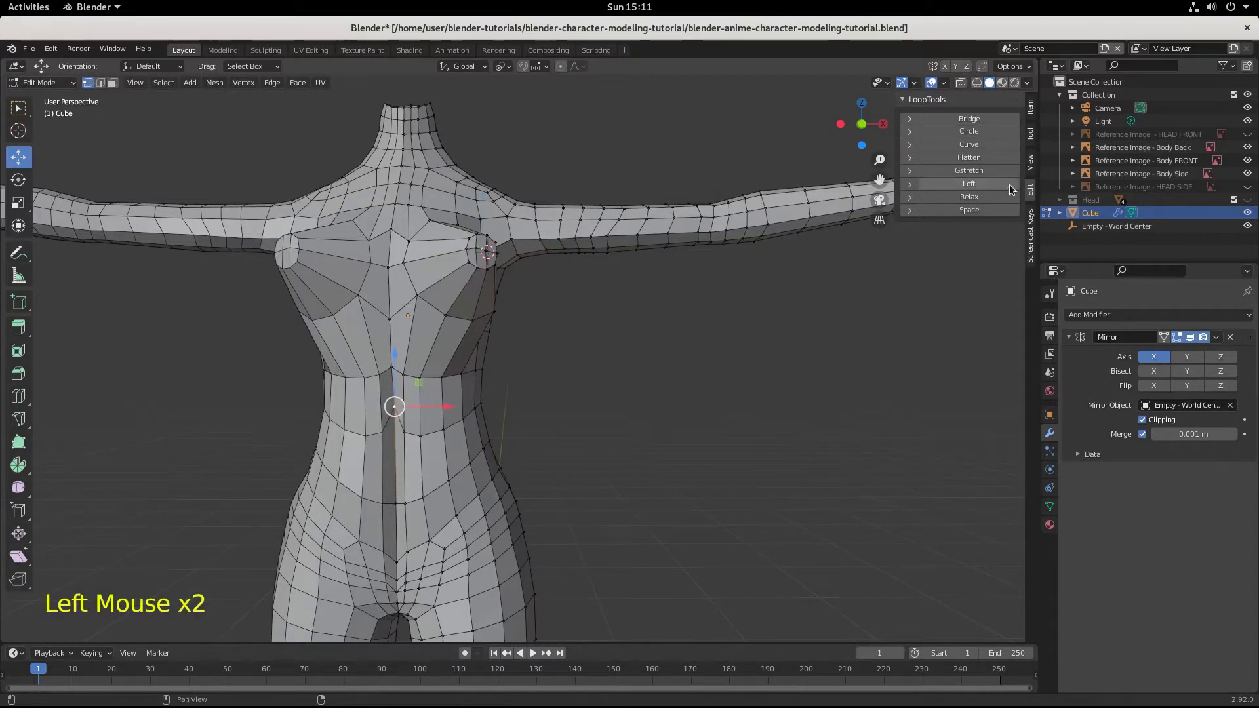
{"action": "left_click", "coordinate": [420, 435]}
{"action": "left_click", "coordinate": [394, 407]}
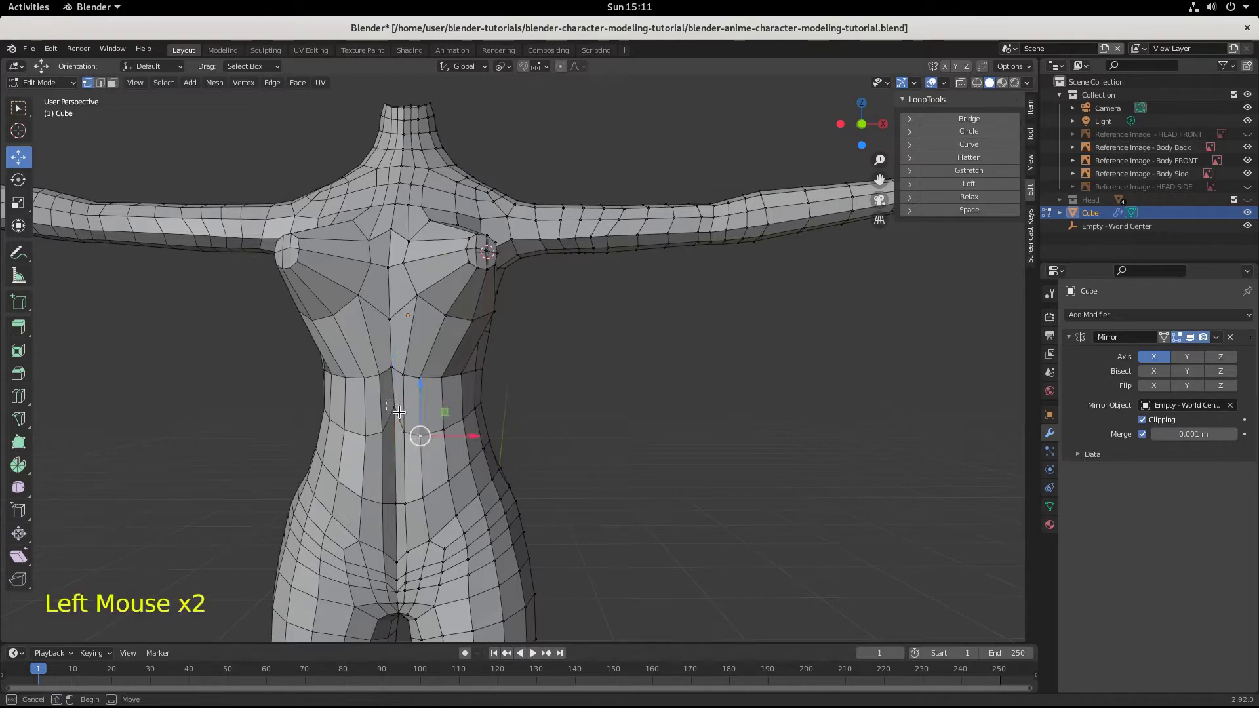
{"action": "left_click_drag", "start_coordinate": [391, 499], "coordinate": [407, 511], "text": "shift"}
{"action": "key", "text": "KP_3"}
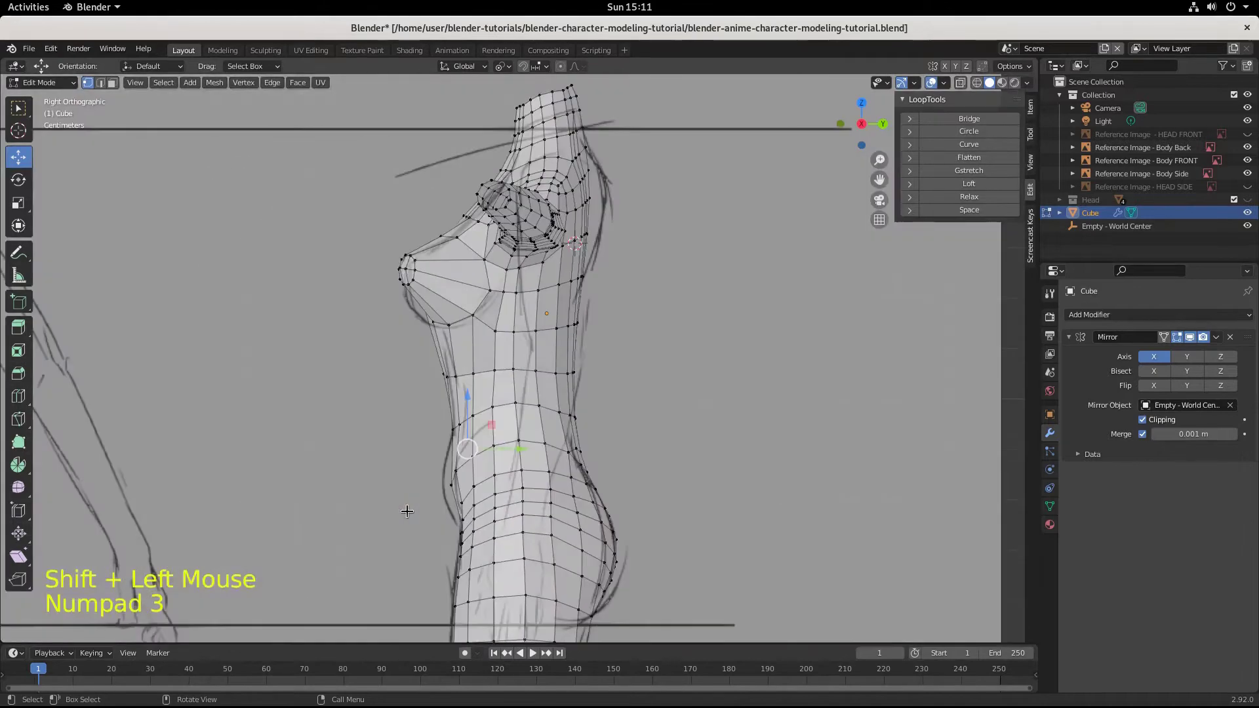
{"action": "left_click_drag", "start_coordinate": [519, 451], "coordinate": [506, 449]}
Step: Add two evenly spaced loop cuts around the breast without sliding them, and switch to edge selection
{"action": "middle_click_drag", "start_coordinate": [505, 448], "coordinate": [539, 482]}
{"action": "scroll", "coordinate": [507, 394], "scroll_direction": "down", "scroll_amount": 1}
{"action": "middle_click_drag", "start_coordinate": [507, 395], "coordinate": [470, 404]}
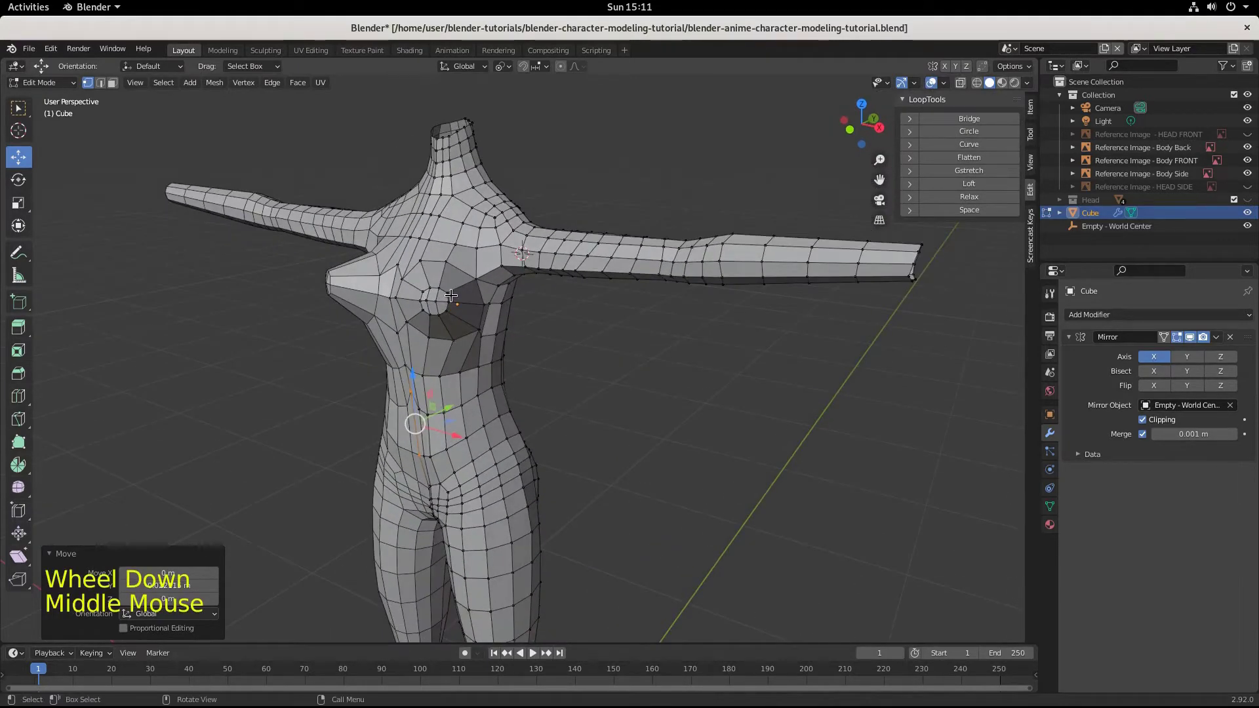
{"action": "key", "text": "ctrl+r"}
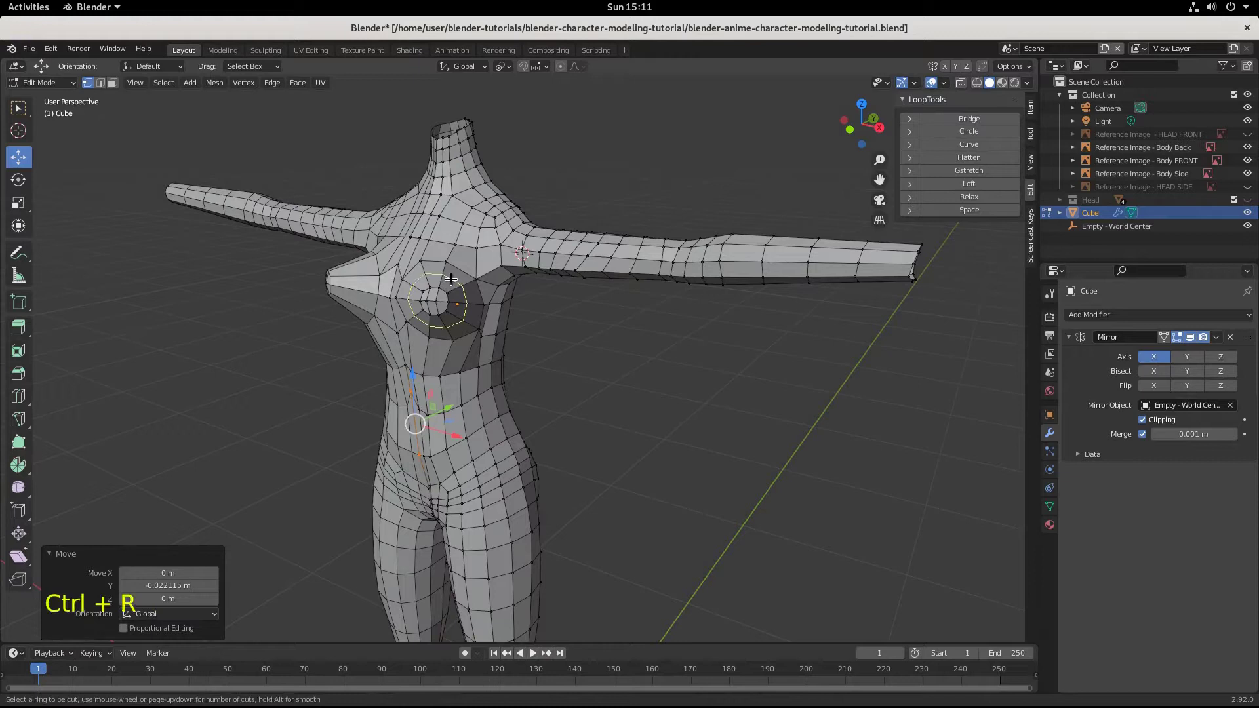
{"action": "left_click", "coordinate": [451, 280]}
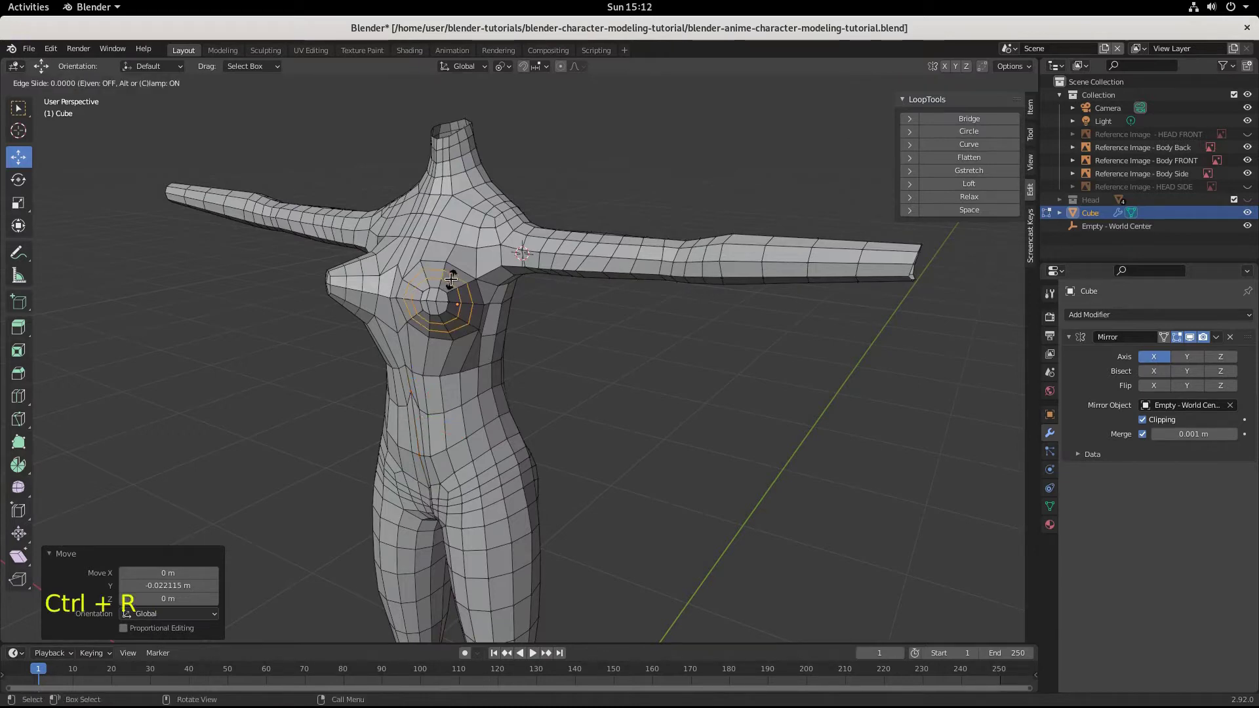
{"action": "right_click", "coordinate": [451, 279]}
{"action": "left_click", "coordinate": [101, 82]}
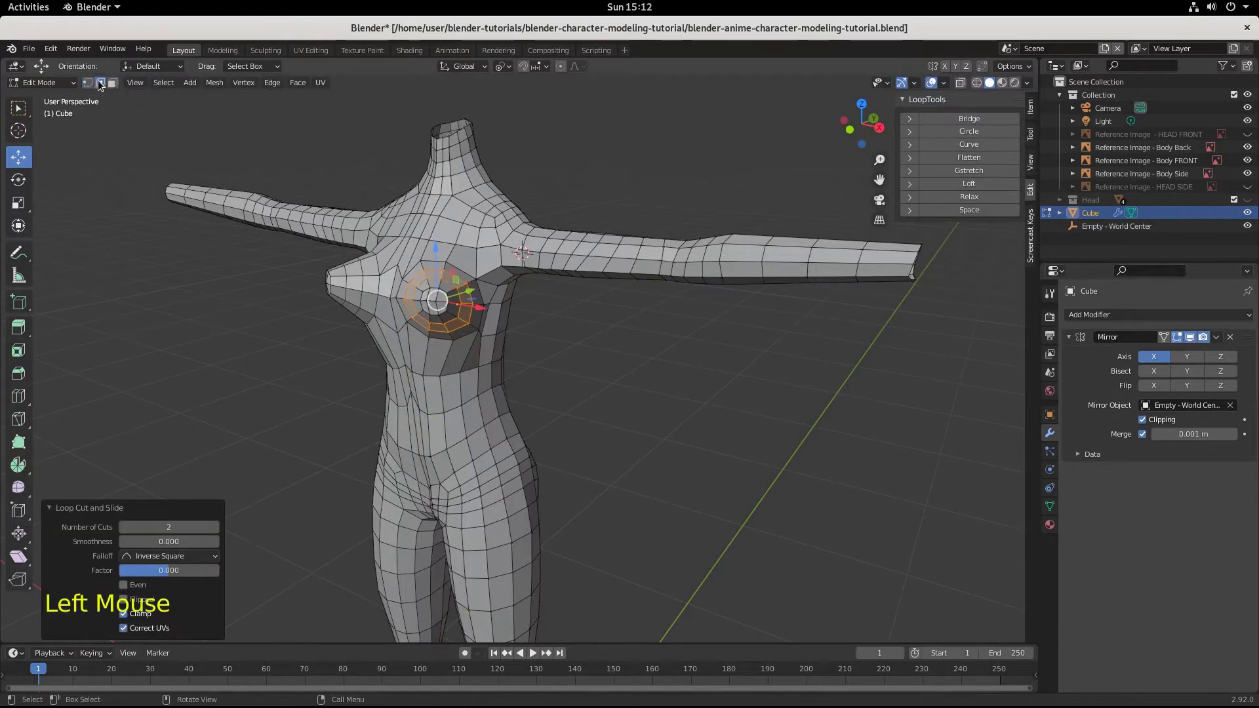
Step: Enter Sculpt Mode and smooth the upper outer part of the breast with the Smooth brush
{"action": "left_click", "coordinate": [47, 83]}
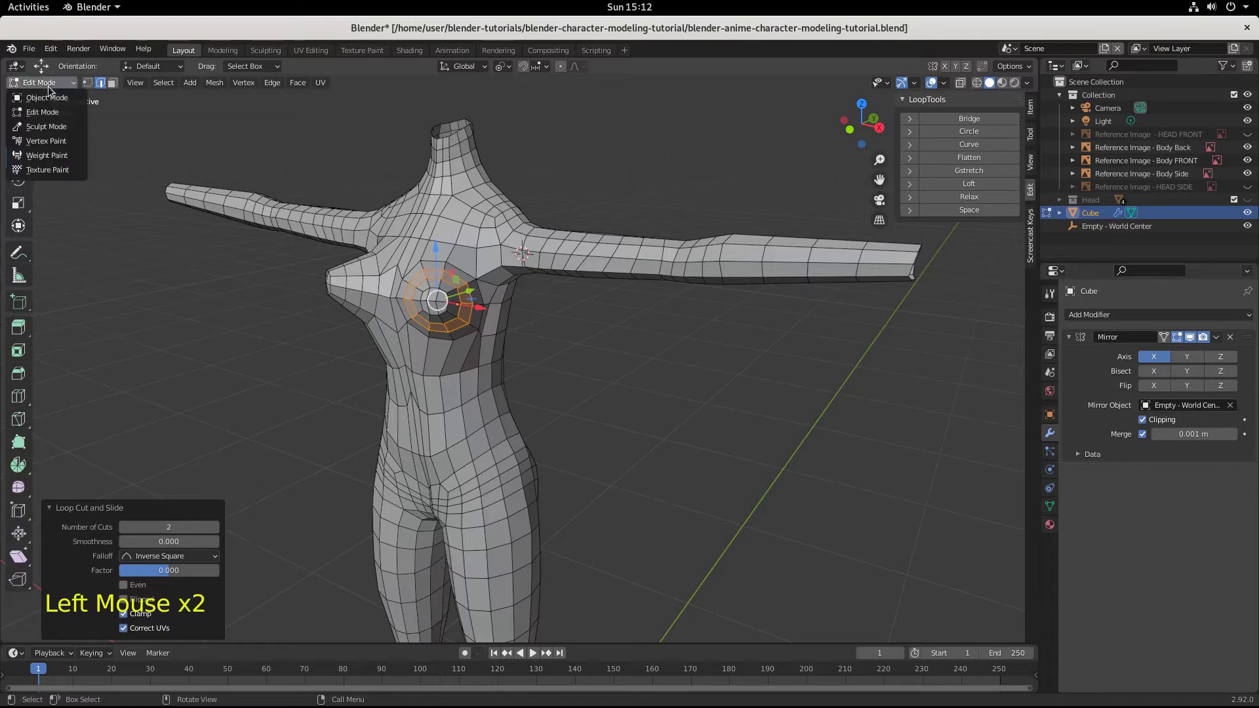
{"action": "left_click", "coordinate": [67, 128]}
{"action": "scroll", "coordinate": [450, 385], "scroll_direction": "up", "scroll_amount": 4}
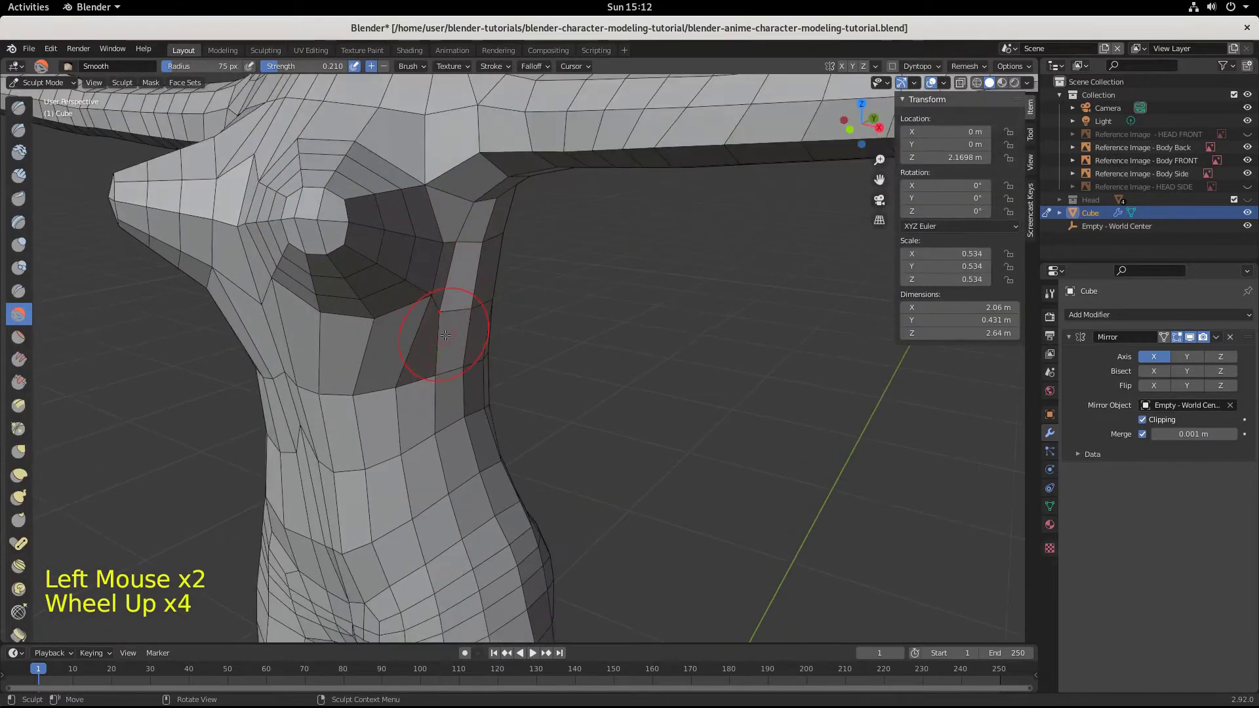
{"action": "middle_click_drag", "start_coordinate": [450, 337], "coordinate": [614, 409], "text": "shift"}
{"action": "left_click_drag", "start_coordinate": [539, 288], "coordinate": [489, 253]}
{"action": "left_click_drag", "start_coordinate": [490, 251], "coordinate": [518, 243]}
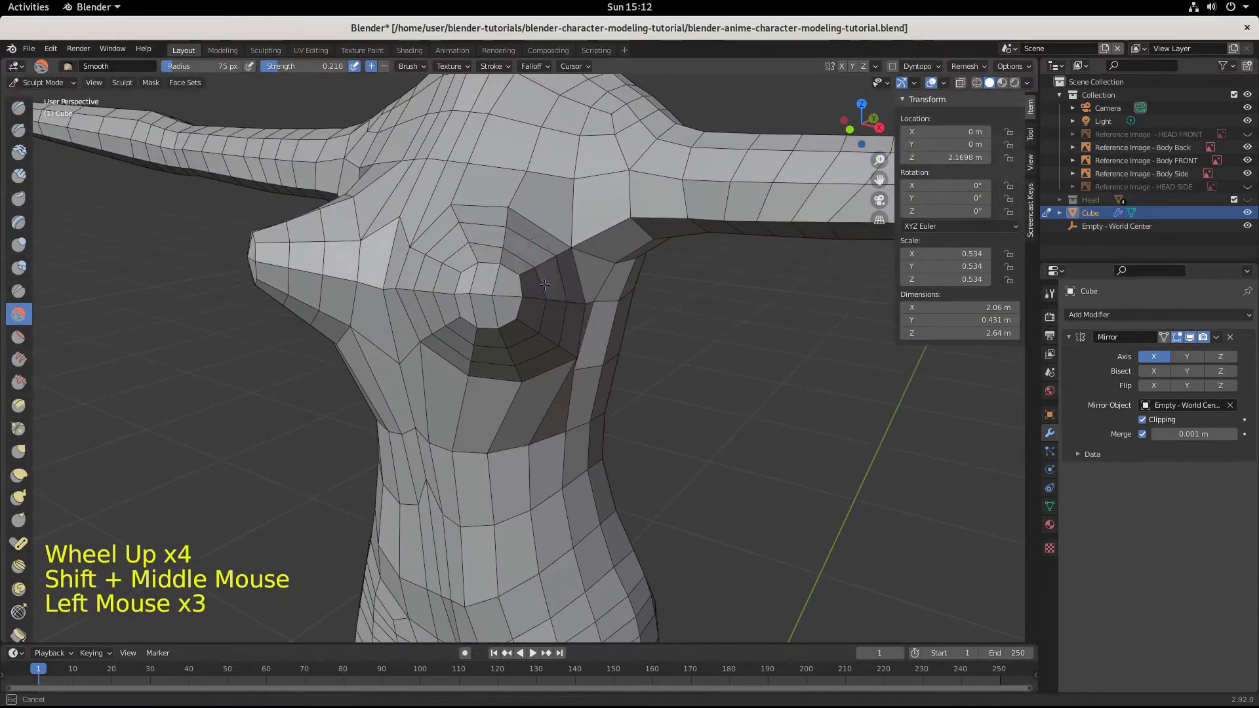
Step: Set the Smooth brush radius to 126 px and smooth the breast's outer side and the adjoining side of the ribcage
{"action": "key", "text": "f"}
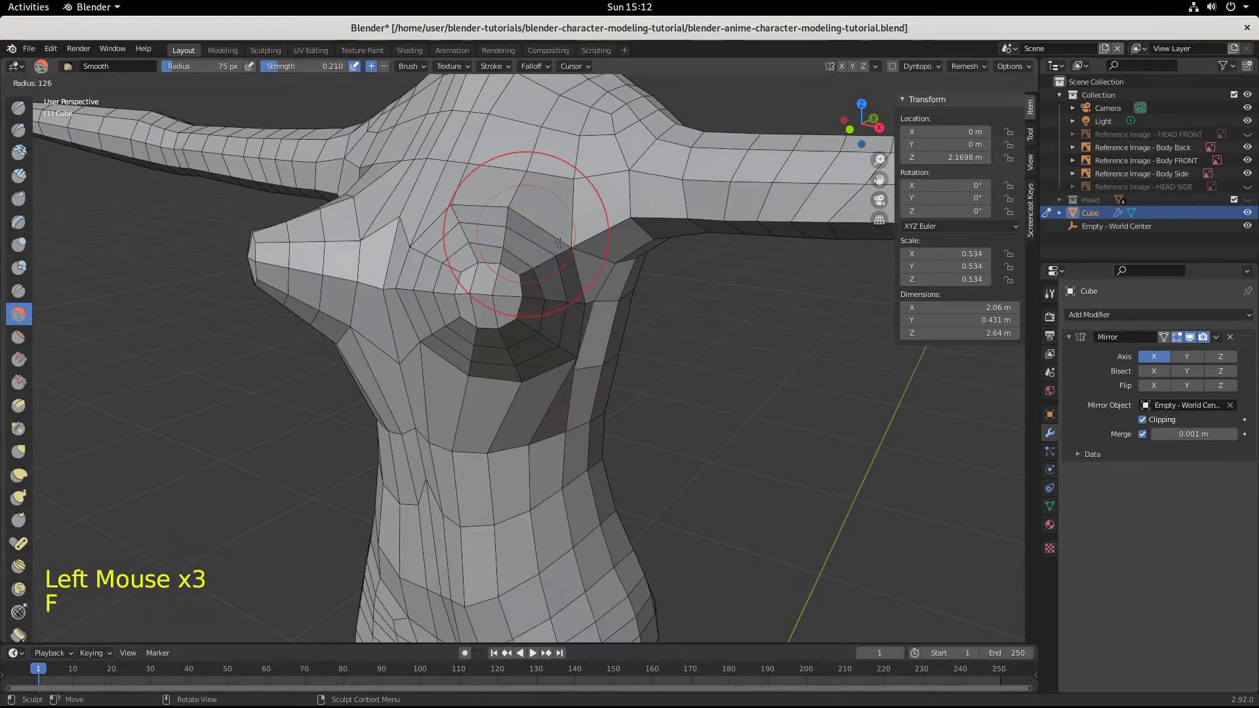
{"action": "left_click", "coordinate": [560, 243]}
{"action": "mouse_move", "coordinate": [562, 241]}
{"action": "left_mouse_down"}
{"action": "mouse_move", "coordinate": [549, 235]}
{"action": "mouse_move", "coordinate": [556, 292]}
{"action": "left_mouse_up"}
{"action": "mouse_move", "coordinate": [558, 305]}
{"action": "left_mouse_down"}
{"action": "mouse_move", "coordinate": [558, 332]}
{"action": "mouse_move", "coordinate": [459, 308]}
{"action": "mouse_move", "coordinate": [398, 243]}
{"action": "mouse_move", "coordinate": [427, 225]}
{"action": "mouse_move", "coordinate": [464, 366]}
{"action": "mouse_move", "coordinate": [554, 365]}
{"action": "mouse_move", "coordinate": [579, 299]}
{"action": "mouse_move", "coordinate": [630, 257]}
{"action": "mouse_move", "coordinate": [581, 229]}
{"action": "mouse_move", "coordinate": [605, 355]}
{"action": "left_mouse_up"}
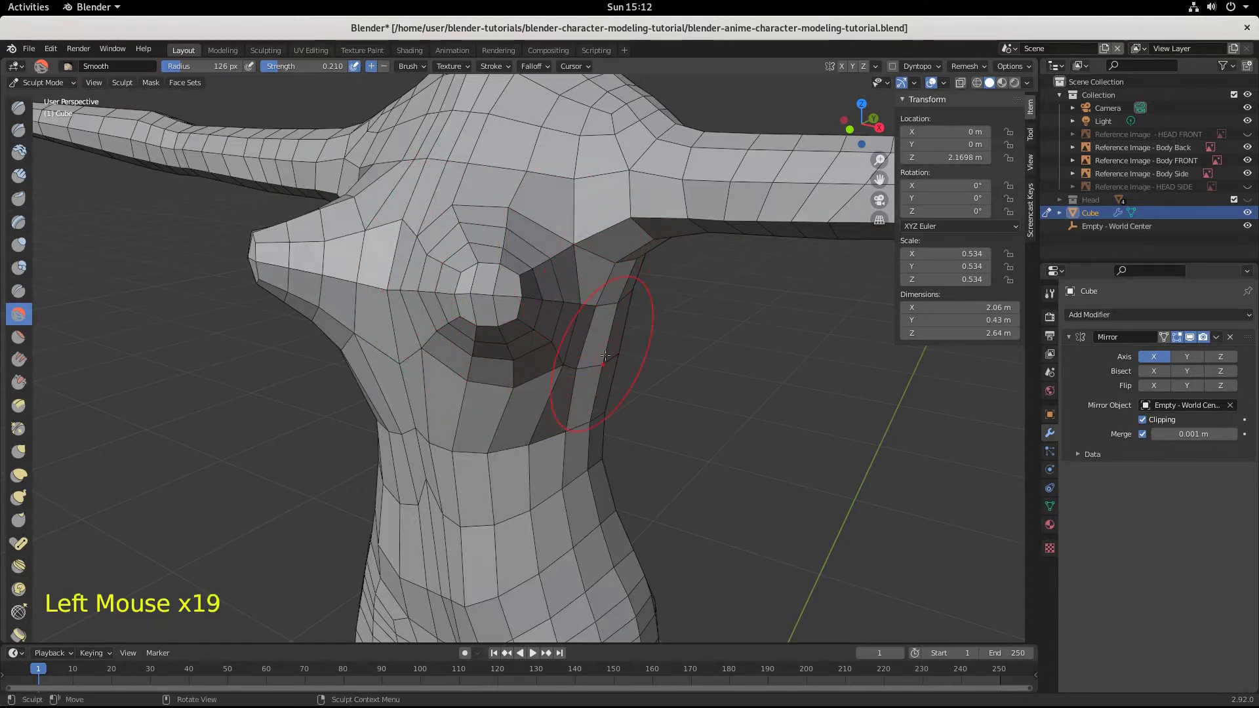
Step: Leave Sculpt Mode and return the body mesh to Edit Mode
{"action": "left_click", "coordinate": [43, 82]}
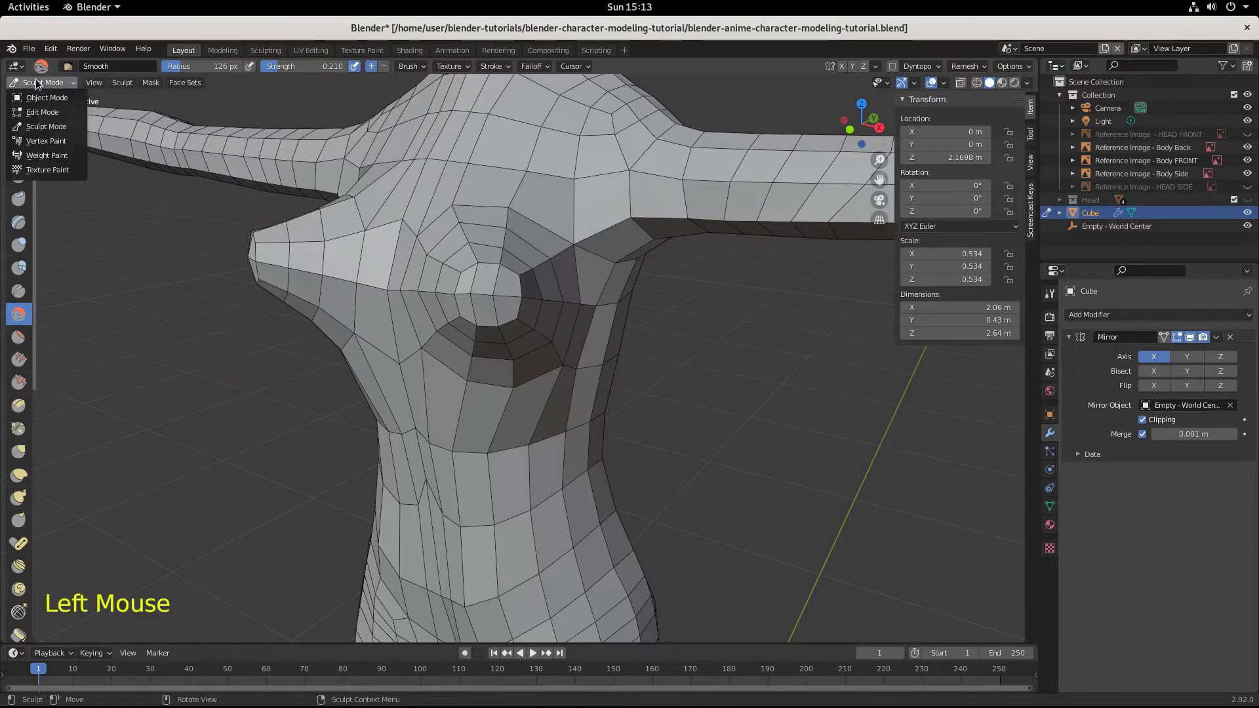
{"action": "left_click", "coordinate": [41, 98]}
{"action": "left_click", "coordinate": [43, 82]}
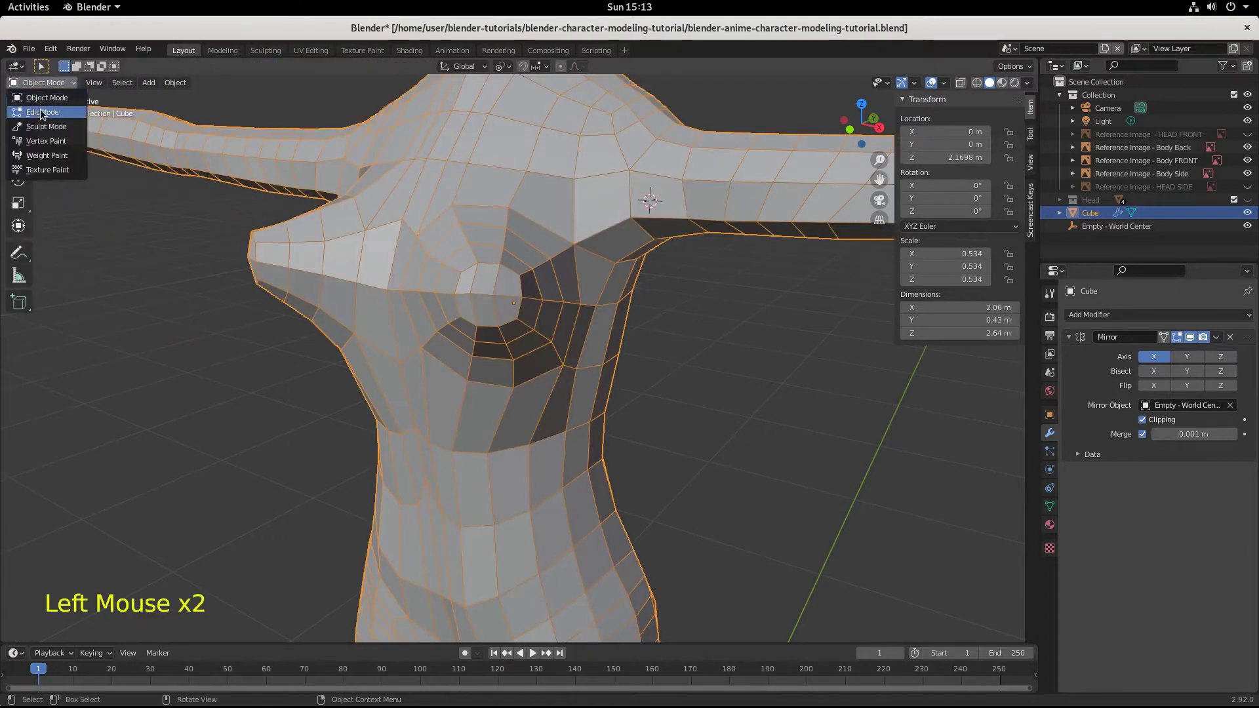
{"action": "left_click", "coordinate": [42, 112]}
Step: Add a single loop cut around the middle of the breast, slid to a factor of 0.160
{"action": "scroll", "coordinate": [524, 343], "scroll_direction": "up", "scroll_amount": 1}
{"action": "scroll", "coordinate": [525, 343], "scroll_direction": "down", "scroll_amount": 2}
{"action": "middle_click_drag", "start_coordinate": [525, 343], "coordinate": [508, 300]}
{"action": "key", "text": "ctrl+r"}
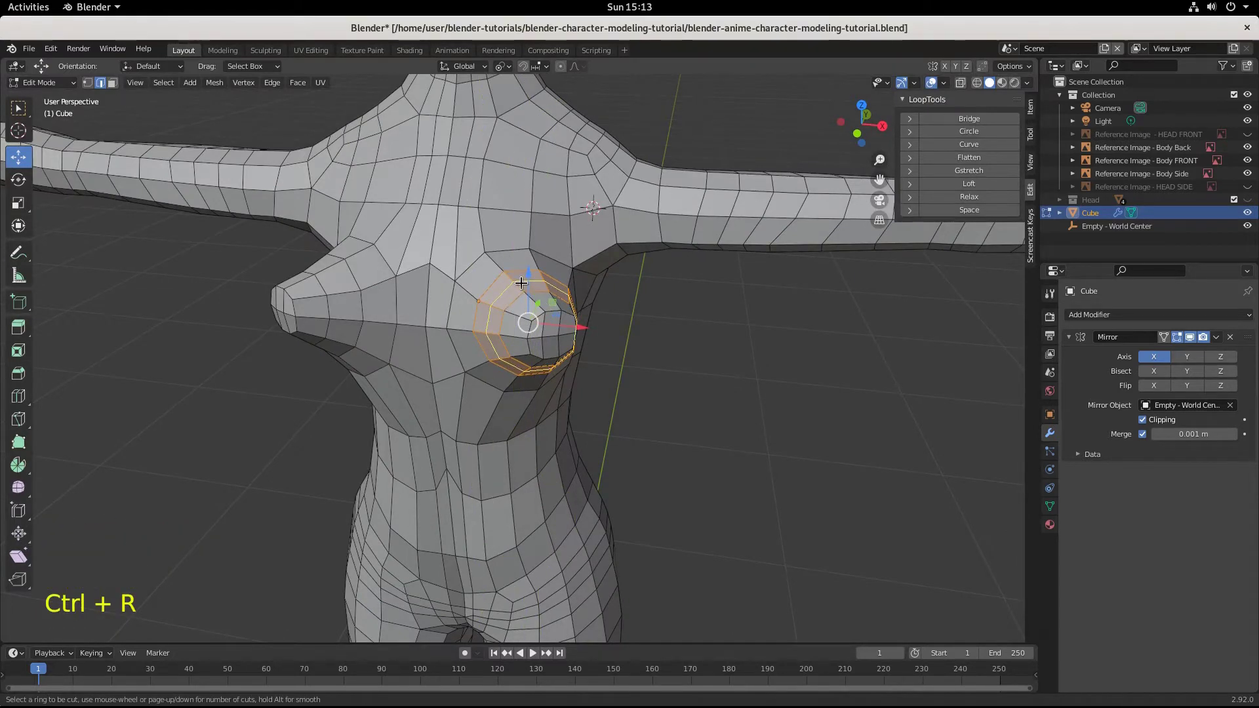
{"action": "left_click", "coordinate": [518, 273]}
{"action": "left_click", "coordinate": [509, 270]}
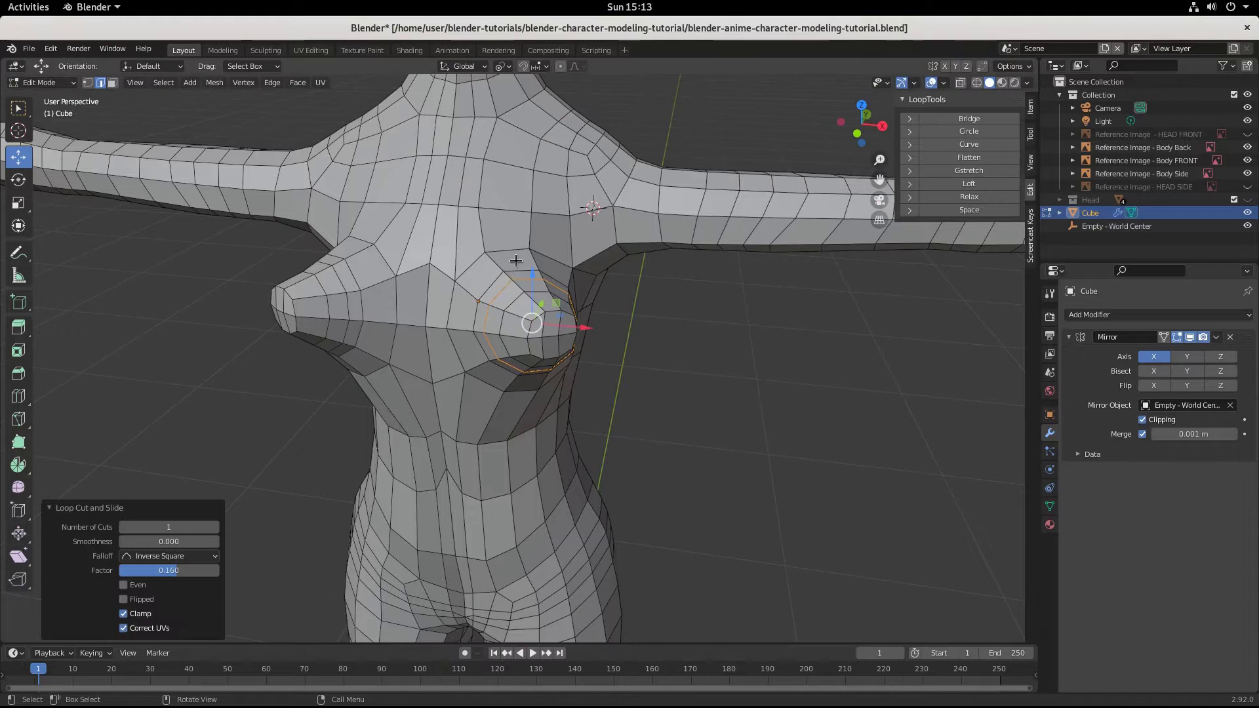
Step: Add a single loop cut around the base of the breast, keeping the slide factor at 0.000
{"action": "key", "text": "ctrl+r"}
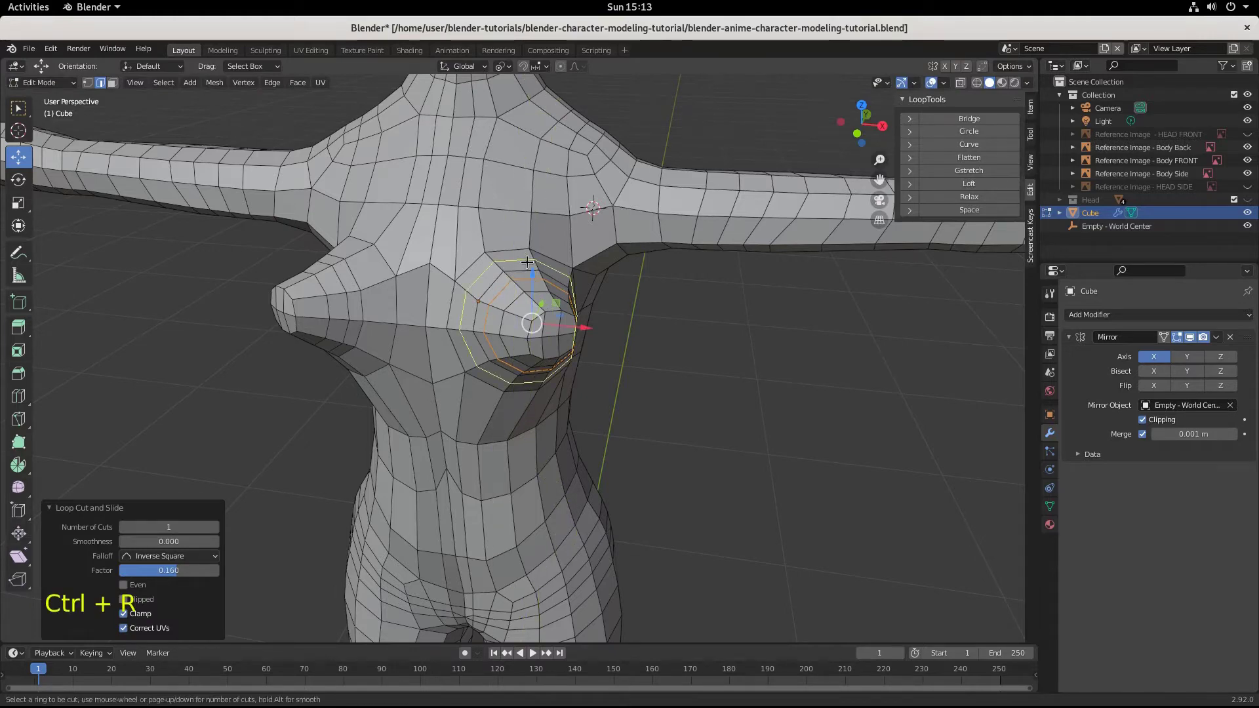
{"action": "left_click", "coordinate": [521, 261]}
{"action": "right_click", "coordinate": [523, 262]}
Step: Select the faces at the tip of the breast and merge them at their center
{"action": "middle_click_drag", "start_coordinate": [646, 416], "coordinate": [545, 336]}
{"action": "scroll", "coordinate": [545, 336], "scroll_direction": "up", "scroll_amount": 3}
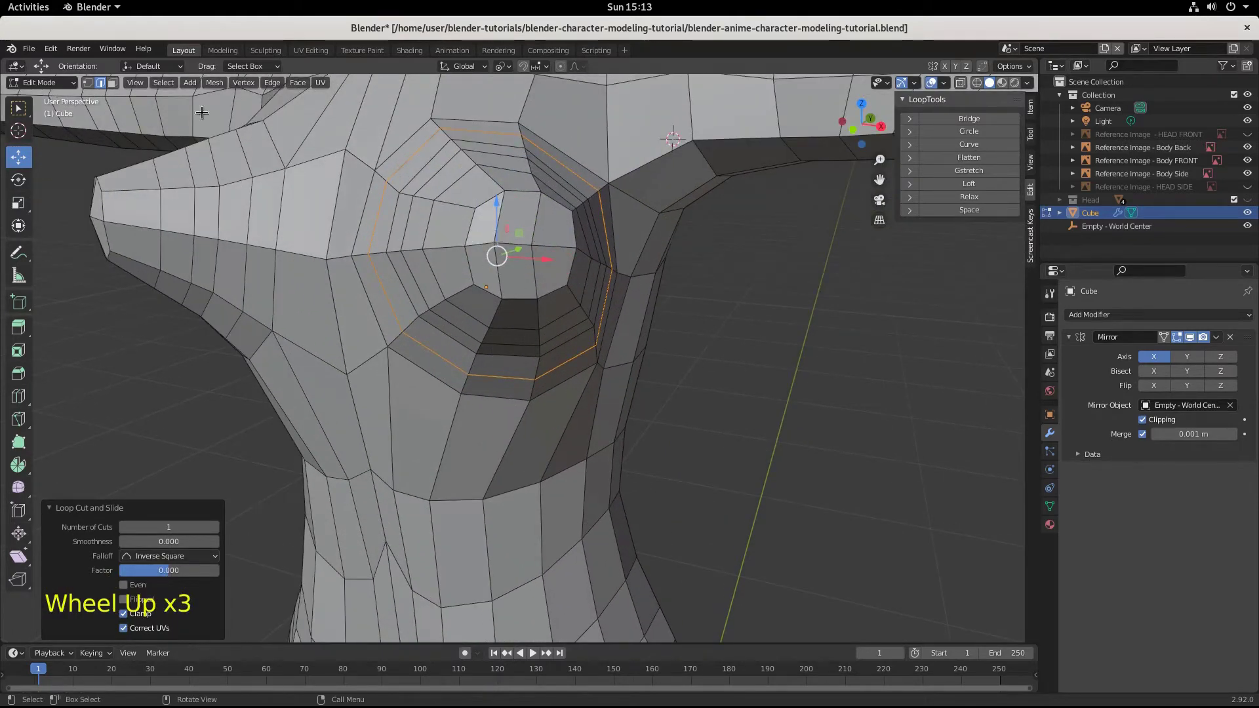
{"action": "left_click", "coordinate": [112, 83]}
{"action": "left_click", "coordinate": [550, 263]}
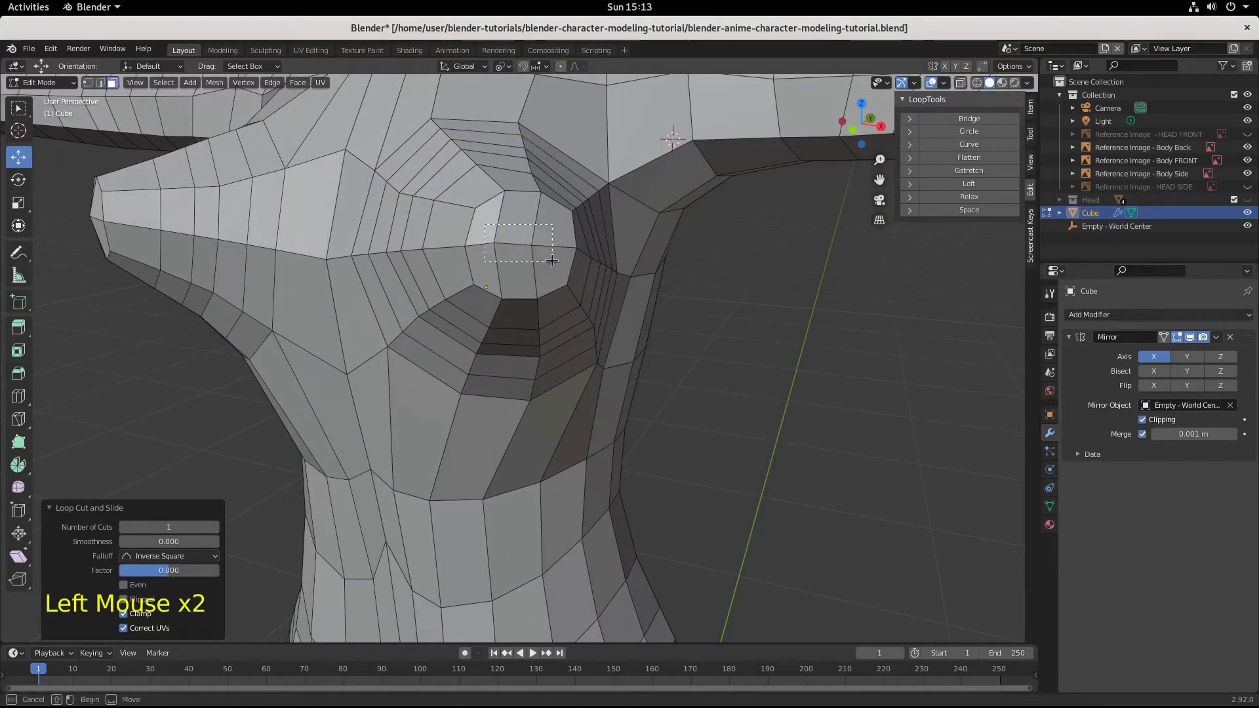
{"action": "key", "text": "m"}
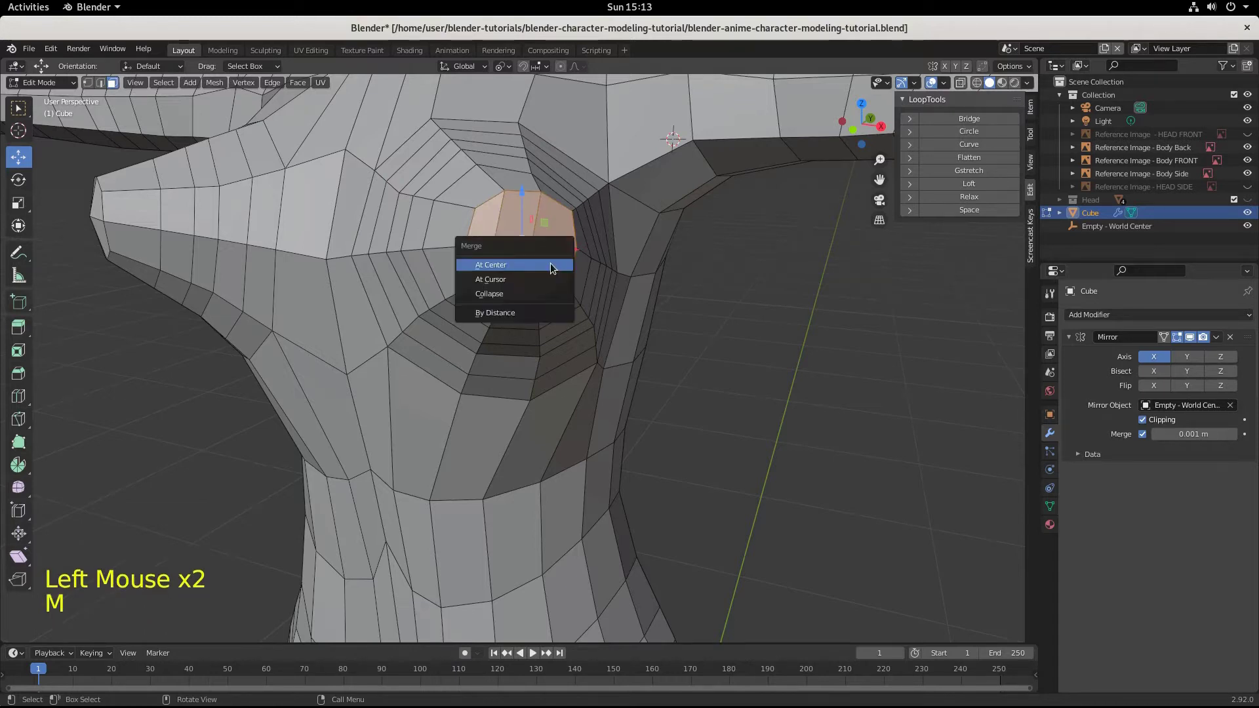
{"action": "left_click", "coordinate": [551, 265]}
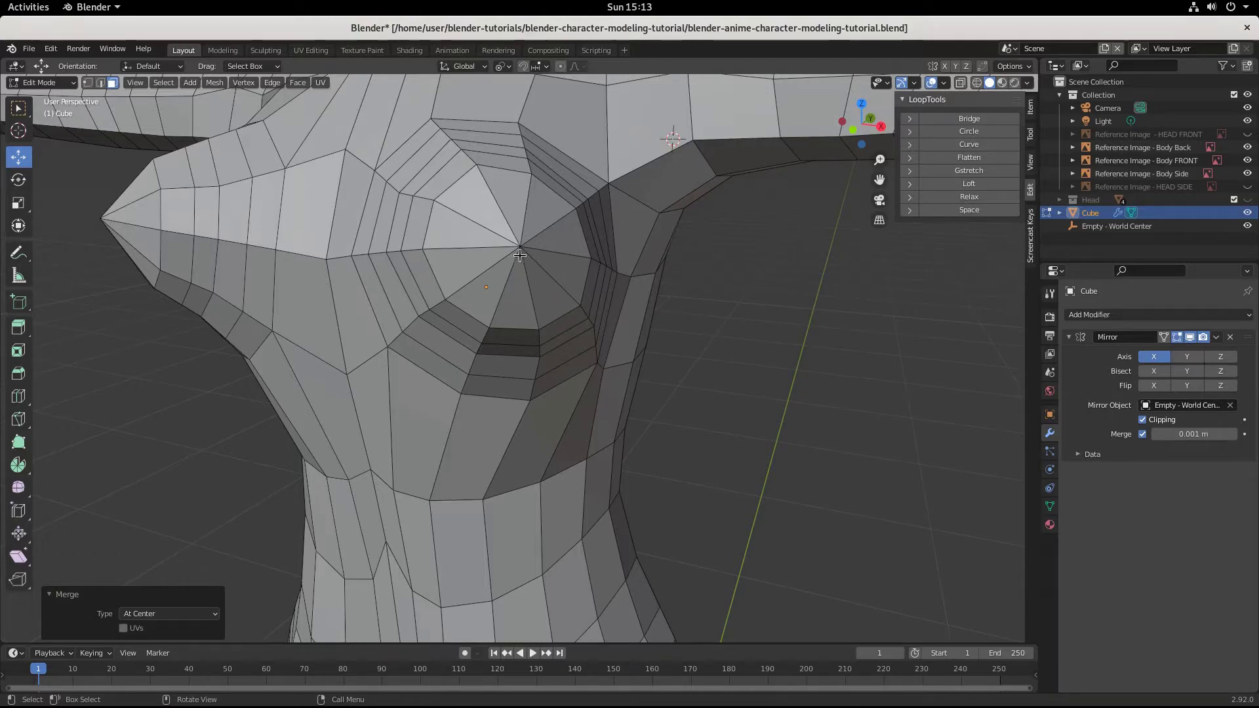
{"action": "left_click", "coordinate": [521, 255]}
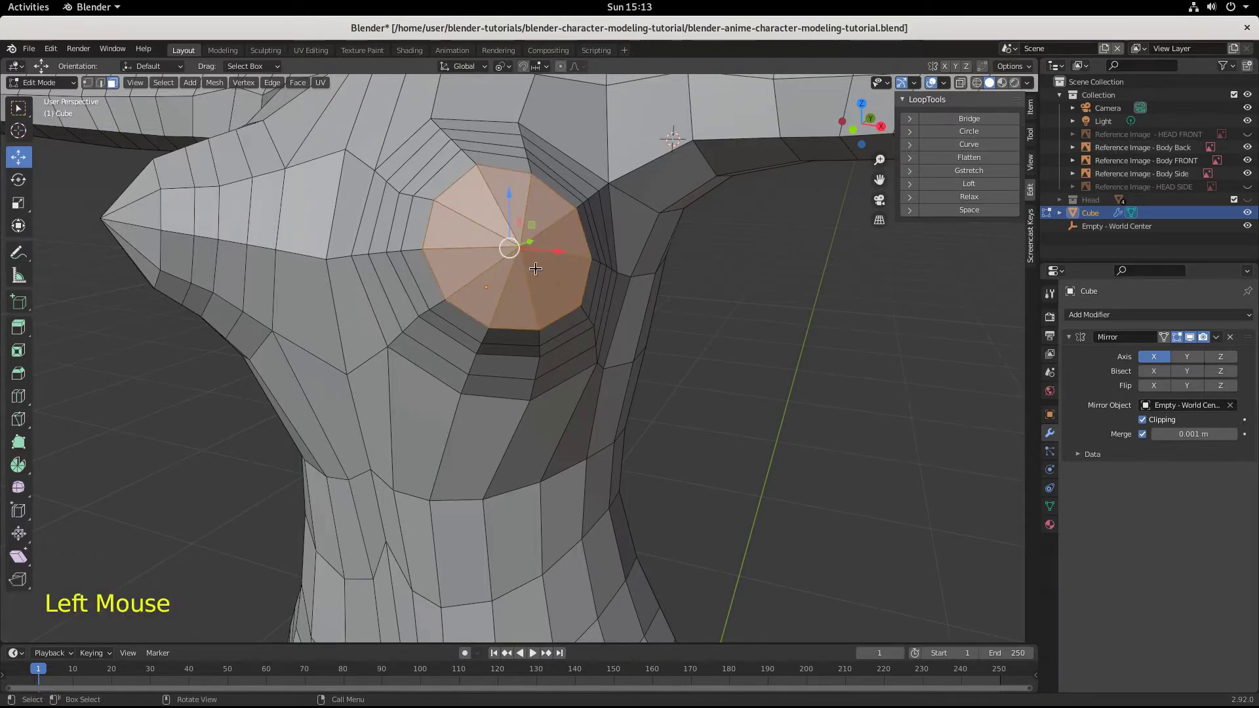
{"action": "key", "text": "KP_3"}
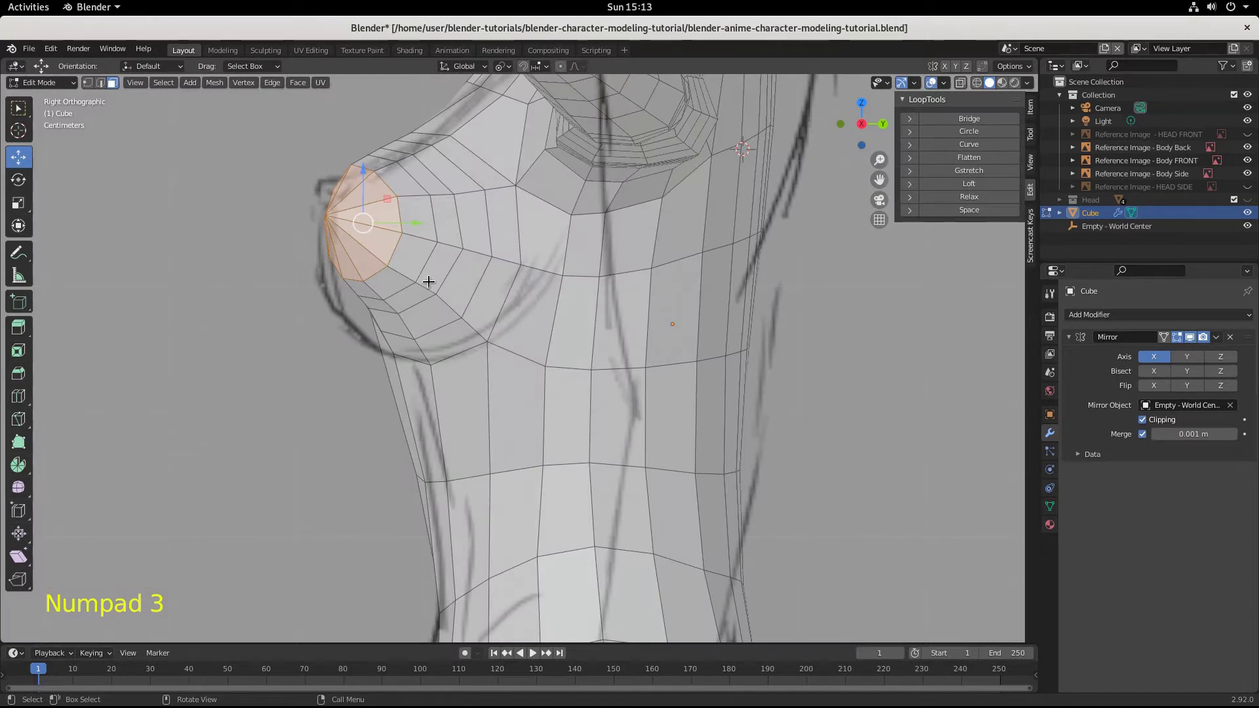
{"action": "key", "text": "g"}
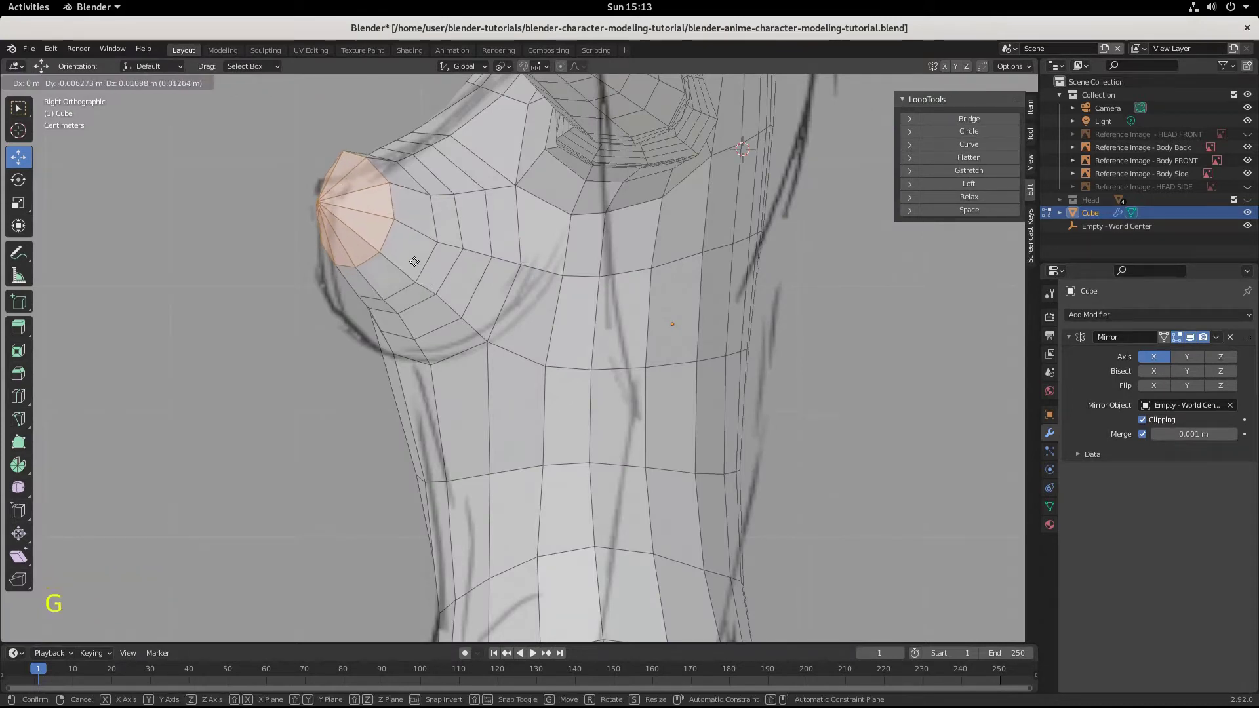
{"action": "left_click", "coordinate": [358, 221]}
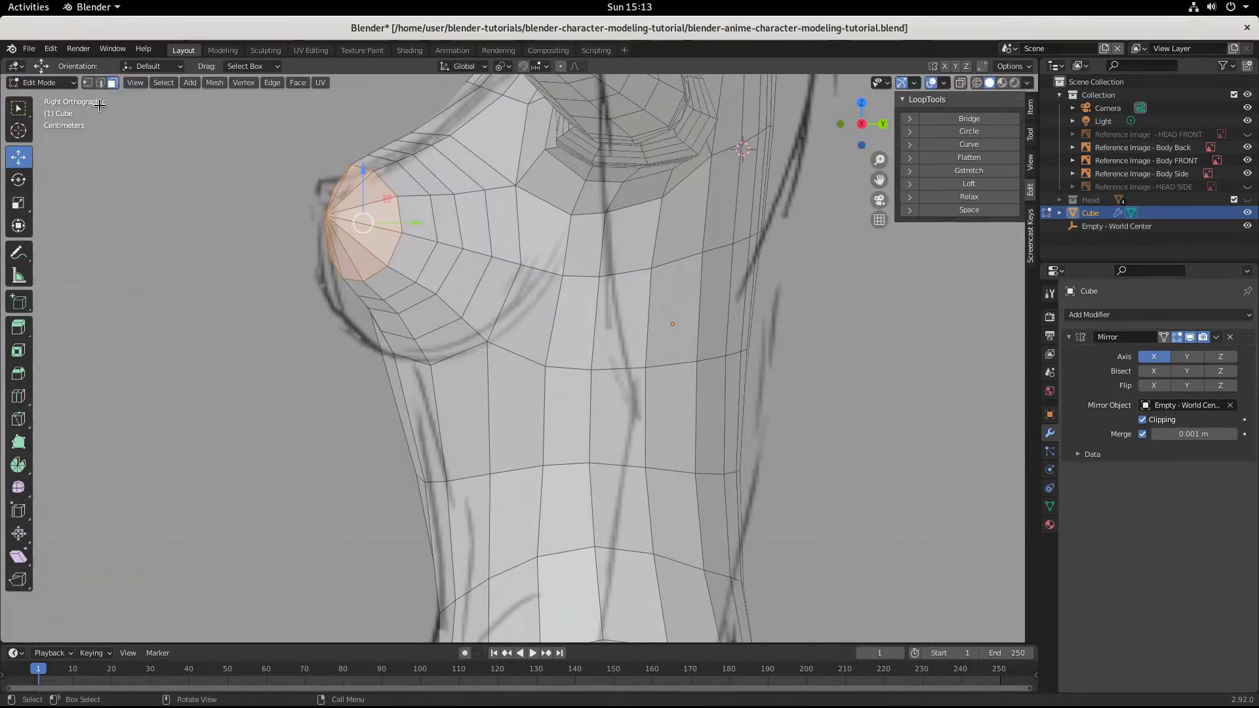
Step: Move the breast's tip vertex by 0.003137 m in Y and 0.008887 m in Z in the right side view
{"action": "left_click", "coordinate": [88, 83]}
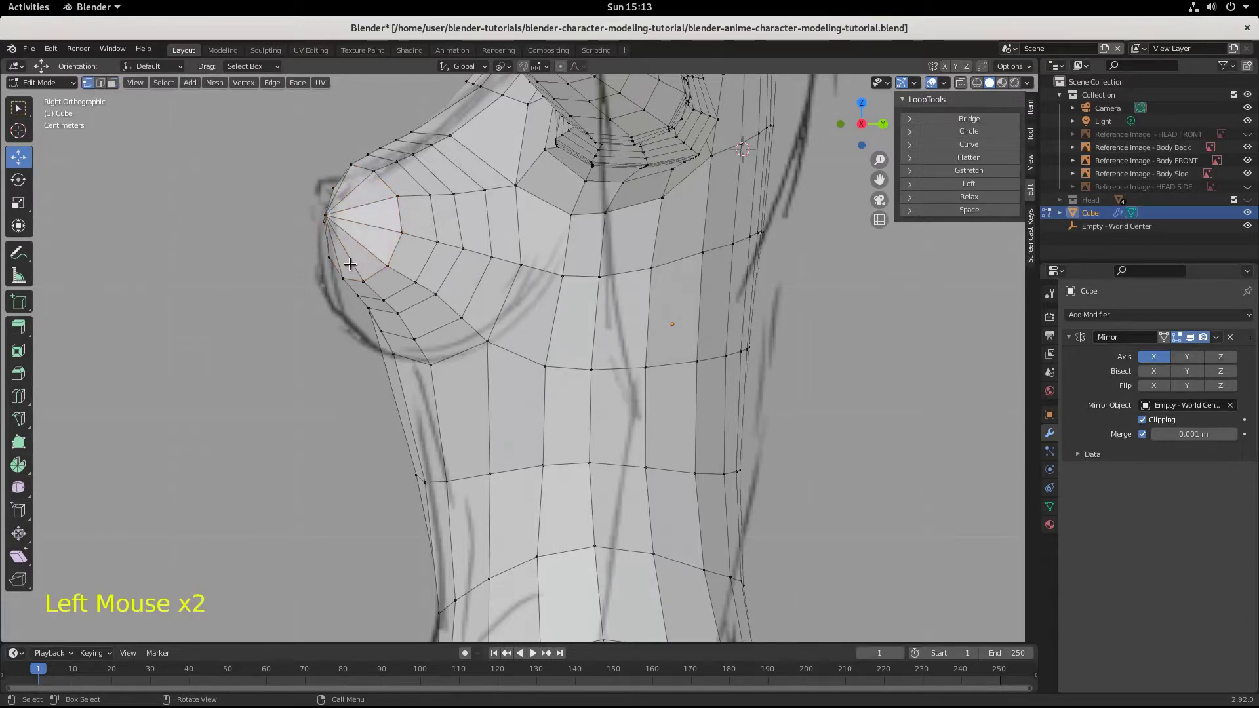
{"action": "middle_click_drag", "start_coordinate": [288, 209], "coordinate": [379, 241]}
{"action": "left_click_drag", "start_coordinate": [379, 242], "coordinate": [406, 265]}
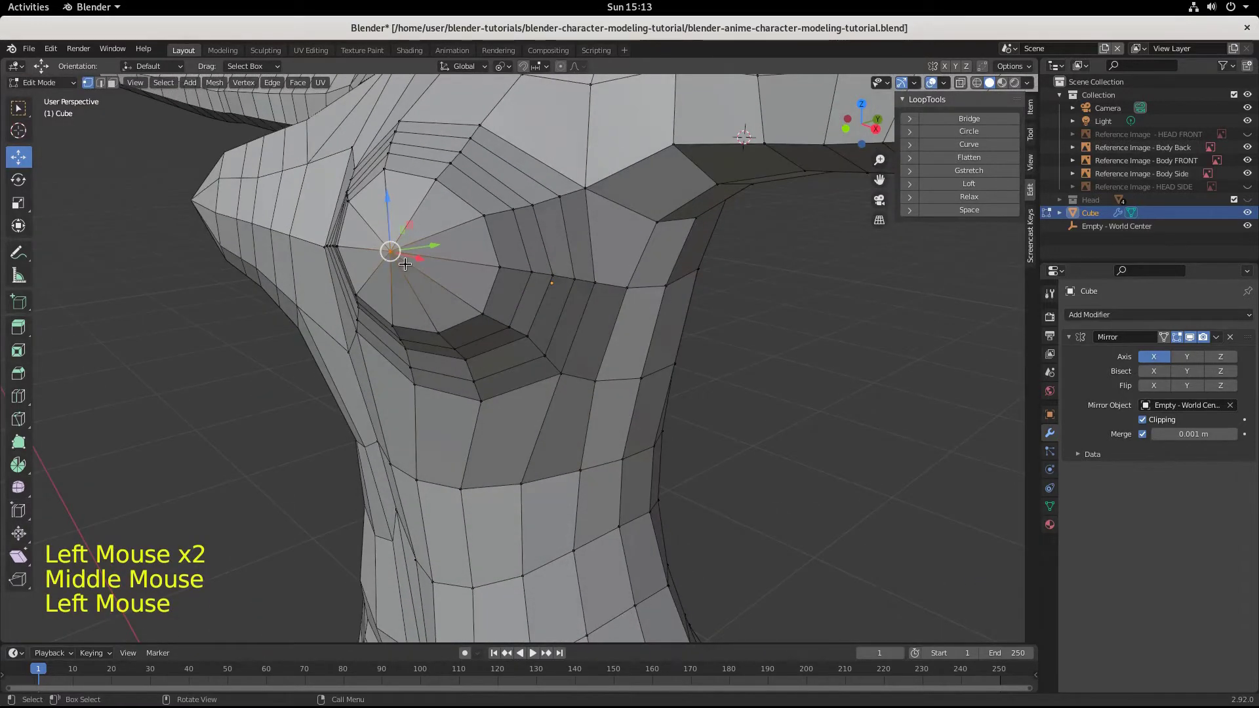
{"action": "key", "text": "KP_3"}
{"action": "key", "text": "g"}
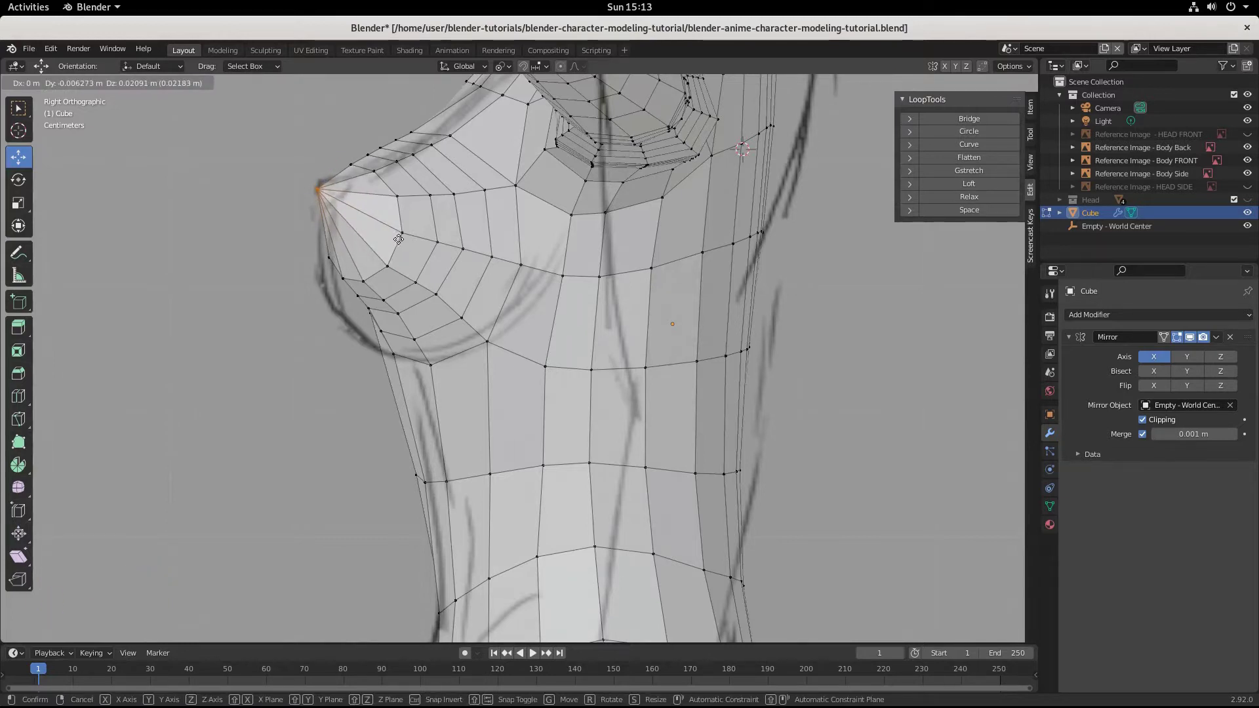
{"action": "left_click", "coordinate": [411, 253]}
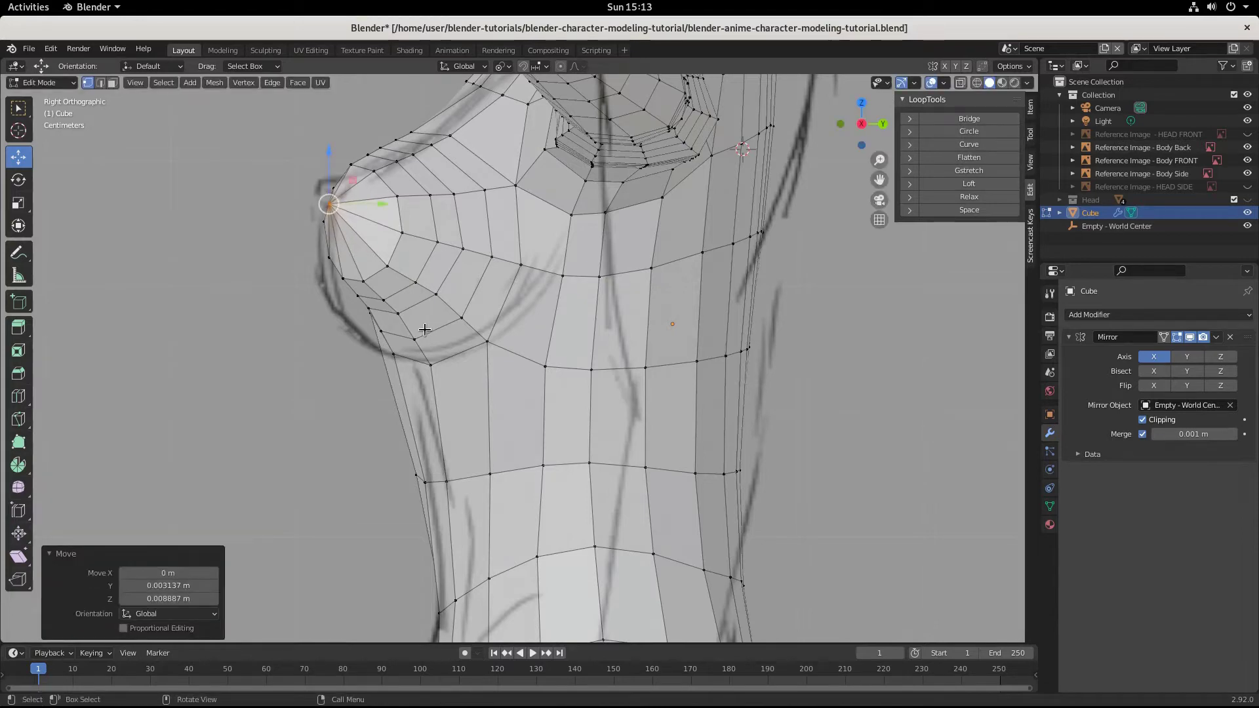
Step: Enter Sculpt Mode and smooth the breast all around its tip, sides and underside with the Smooth brush
{"action": "middle_click_drag", "start_coordinate": [413, 328], "coordinate": [551, 356]}
{"action": "key", "text": "KP_1"}
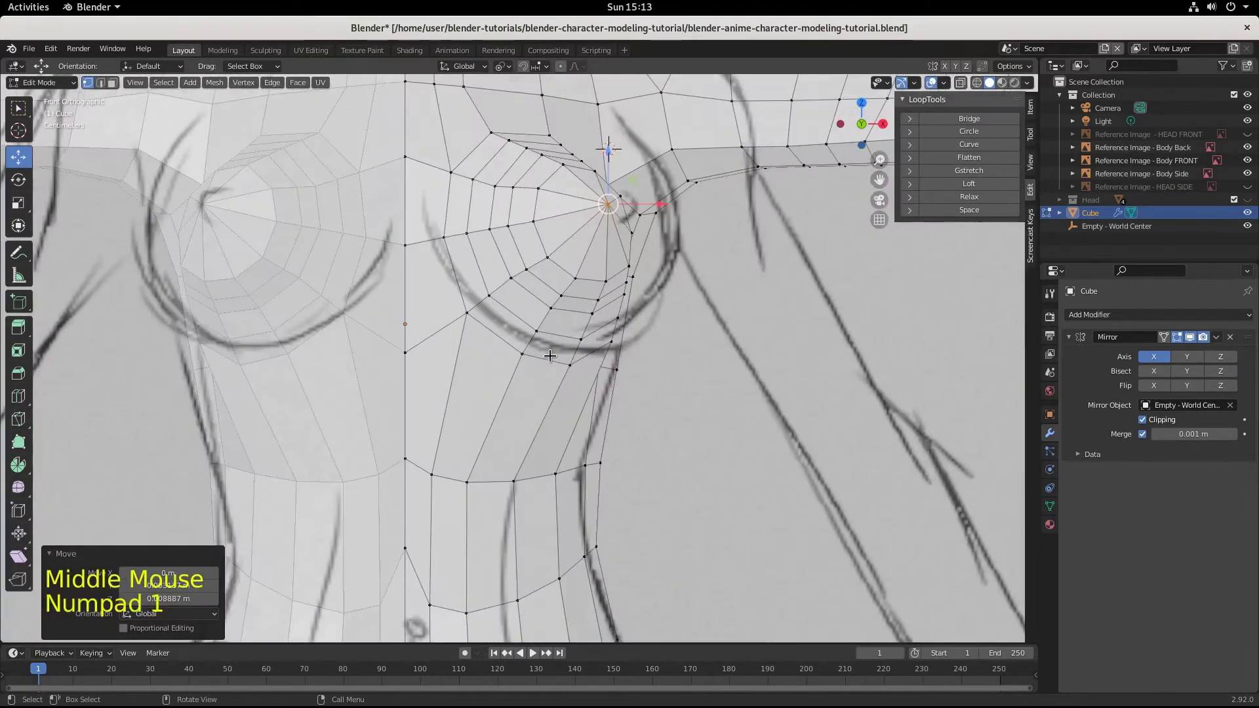
{"action": "left_click", "coordinate": [65, 82]}
{"action": "left_click", "coordinate": [46, 126]}
{"action": "mouse_move", "coordinate": [498, 262]}
{"action": "middle_mouse_down"}
{"action": "mouse_move", "coordinate": [535, 281]}
{"action": "mouse_move", "coordinate": [510, 243]}
{"action": "middle_mouse_up"}
{"action": "scroll", "coordinate": [548, 295], "scroll_direction": "down", "scroll_amount": 2}
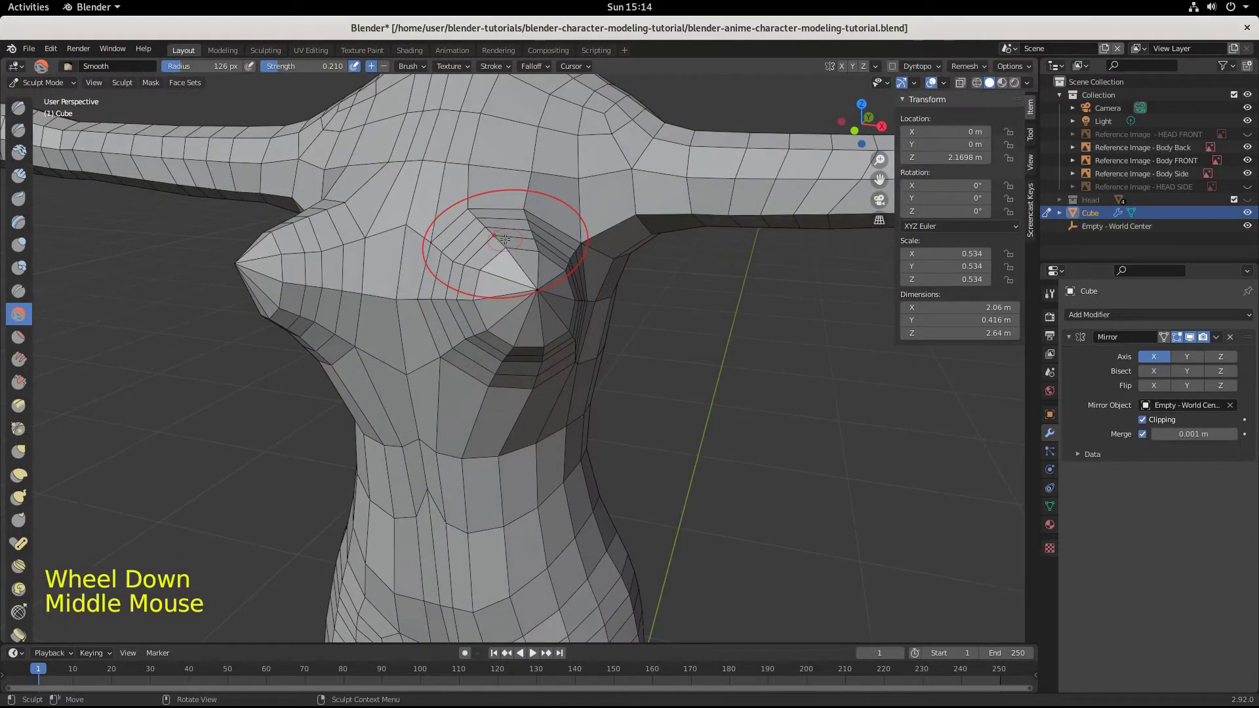
{"action": "left_click_drag", "start_coordinate": [501, 239], "coordinate": [495, 239]}
{"action": "mouse_move", "coordinate": [495, 248]}
{"action": "left_mouse_down"}
{"action": "mouse_move", "coordinate": [484, 203]}
{"action": "mouse_move", "coordinate": [570, 308]}
{"action": "mouse_move", "coordinate": [535, 309]}
{"action": "left_mouse_up"}
{"action": "mouse_move", "coordinate": [530, 294]}
{"action": "left_mouse_down"}
{"action": "mouse_move", "coordinate": [525, 308]}
{"action": "mouse_move", "coordinate": [479, 314]}
{"action": "left_mouse_up"}
{"action": "left_click_drag", "start_coordinate": [525, 368], "coordinate": [488, 360]}
{"action": "left_click_drag", "start_coordinate": [473, 351], "coordinate": [423, 288]}
{"action": "left_click_drag", "start_coordinate": [426, 315], "coordinate": [446, 360]}
{"action": "left_click_drag", "start_coordinate": [433, 226], "coordinate": [447, 269]}
{"action": "left_click_drag", "start_coordinate": [467, 348], "coordinate": [485, 375]}
{"action": "mouse_move", "coordinate": [508, 387]}
{"action": "left_mouse_down"}
{"action": "mouse_move", "coordinate": [548, 381]}
{"action": "mouse_move", "coordinate": [525, 328]}
{"action": "mouse_move", "coordinate": [541, 311]}
{"action": "left_mouse_up"}
{"action": "mouse_move", "coordinate": [571, 321]}
{"action": "left_mouse_down"}
{"action": "mouse_move", "coordinate": [581, 305]}
{"action": "mouse_move", "coordinate": [567, 266]}
{"action": "left_mouse_up"}
{"action": "mouse_move", "coordinate": [548, 253]}
{"action": "left_mouse_down"}
{"action": "mouse_move", "coordinate": [528, 248]}
{"action": "mouse_move", "coordinate": [513, 265]}
{"action": "left_mouse_up"}
{"action": "left_click_drag", "start_coordinate": [515, 282], "coordinate": [538, 311]}
{"action": "left_click_drag", "start_coordinate": [554, 302], "coordinate": [564, 280]}
{"action": "left_click_drag", "start_coordinate": [518, 246], "coordinate": [482, 269]}
{"action": "left_click_drag", "start_coordinate": [478, 301], "coordinate": [492, 282]}
{"action": "left_click_drag", "start_coordinate": [524, 279], "coordinate": [565, 295]}
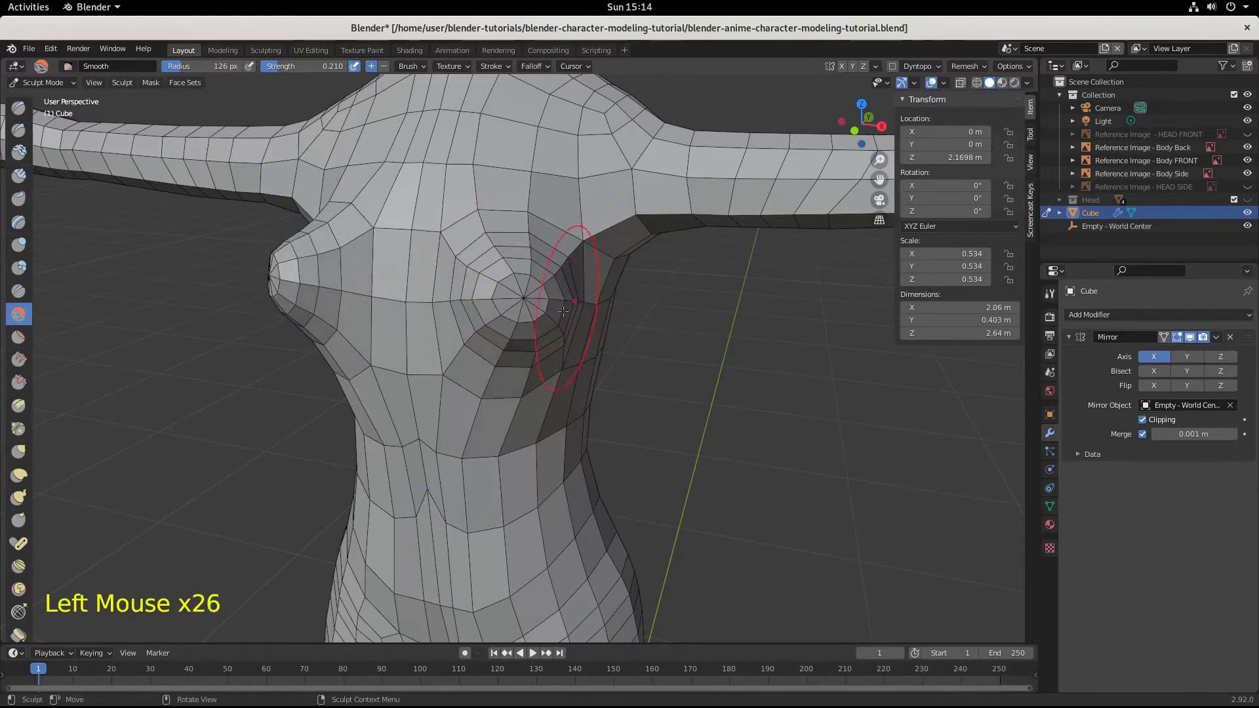
Step: Smooth the outer side of the breast around the tip
{"action": "middle_click_drag", "start_coordinate": [574, 295], "coordinate": [467, 280]}
{"action": "mouse_move", "coordinate": [466, 279]}
{"action": "left_mouse_down"}
{"action": "mouse_move", "coordinate": [459, 251]}
{"action": "mouse_move", "coordinate": [486, 231]}
{"action": "left_mouse_up"}
{"action": "left_click_drag", "start_coordinate": [509, 231], "coordinate": [545, 259]}
{"action": "left_click_drag", "start_coordinate": [539, 285], "coordinate": [535, 320]}
{"action": "mouse_move", "coordinate": [518, 328]}
{"action": "left_mouse_down"}
{"action": "mouse_move", "coordinate": [476, 335]}
{"action": "mouse_move", "coordinate": [438, 295]}
{"action": "mouse_move", "coordinate": [415, 298]}
{"action": "left_mouse_up"}
Step: Smooth the inner side of the breast and the transition beneath it to the ribcage
{"action": "middle_click_drag", "start_coordinate": [414, 303], "coordinate": [562, 320]}
{"action": "left_click_drag", "start_coordinate": [566, 317], "coordinate": [587, 288]}
{"action": "left_click_drag", "start_coordinate": [590, 288], "coordinate": [598, 303]}
{"action": "left_click_drag", "start_coordinate": [598, 305], "coordinate": [578, 321]}
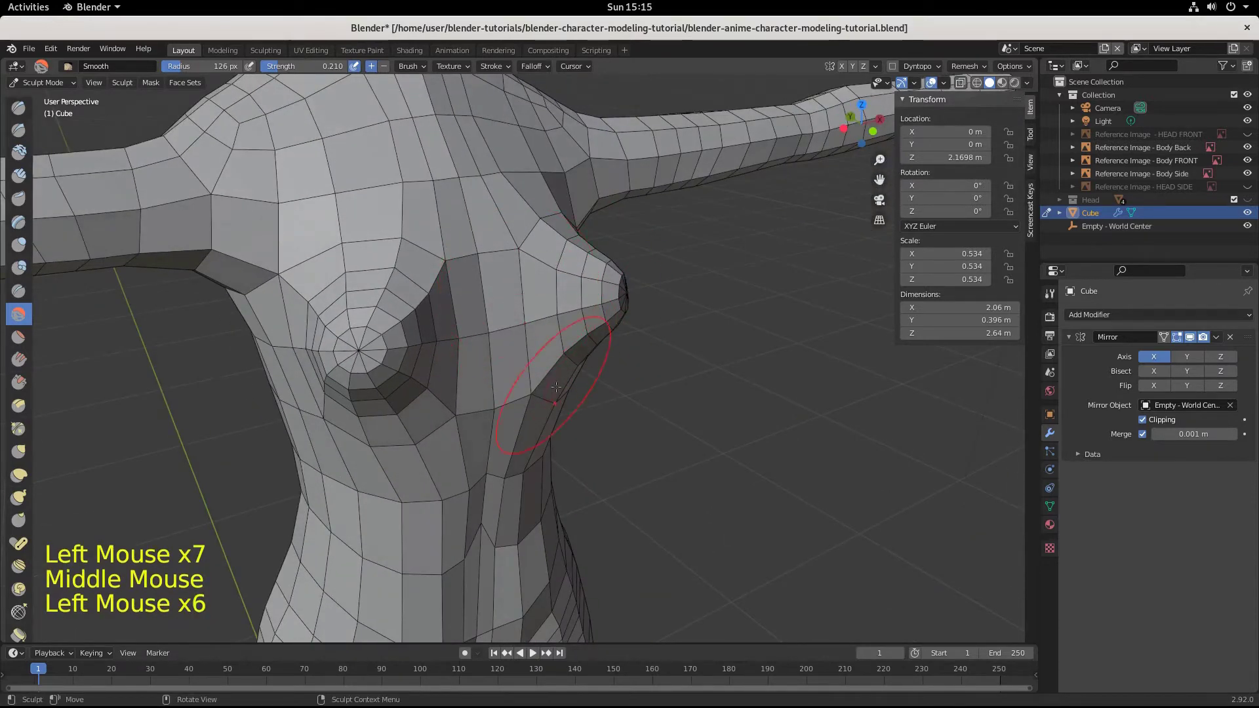
{"action": "middle_click_drag", "start_coordinate": [577, 321], "coordinate": [506, 368]}
{"action": "left_click_drag", "start_coordinate": [472, 363], "coordinate": [535, 386]}
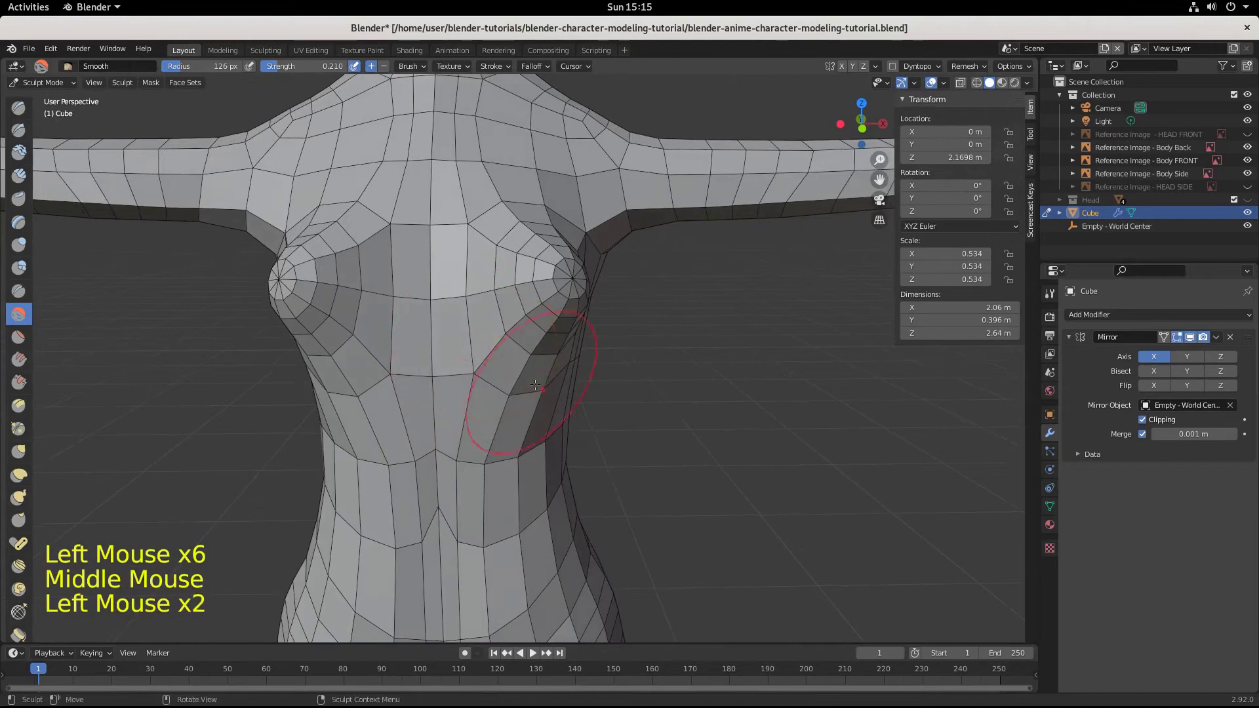
Step: Switch to the Inflate/Deflate brush and inflate the breast's outer side and the area around its tip
{"action": "scroll", "coordinate": [560, 389], "scroll_direction": "down", "scroll_amount": 6}
{"action": "key", "text": "KP_1"}
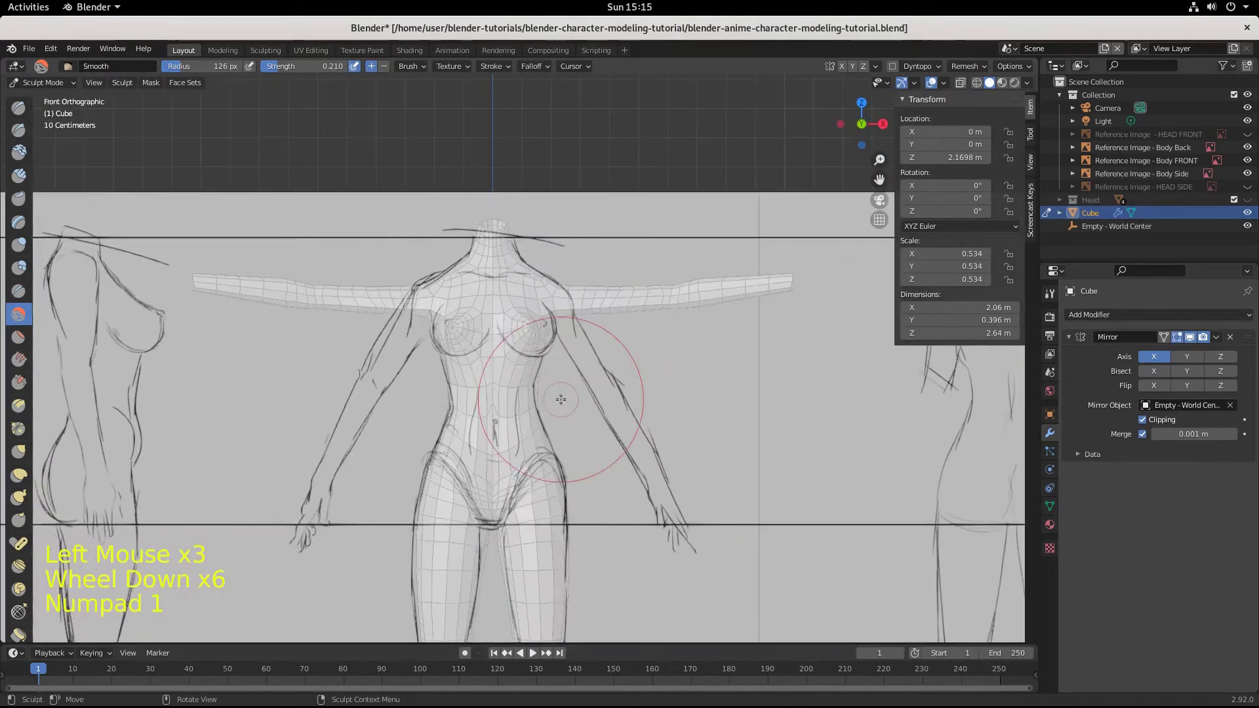
{"action": "scroll", "coordinate": [561, 400], "scroll_direction": "up", "scroll_amount": 4}
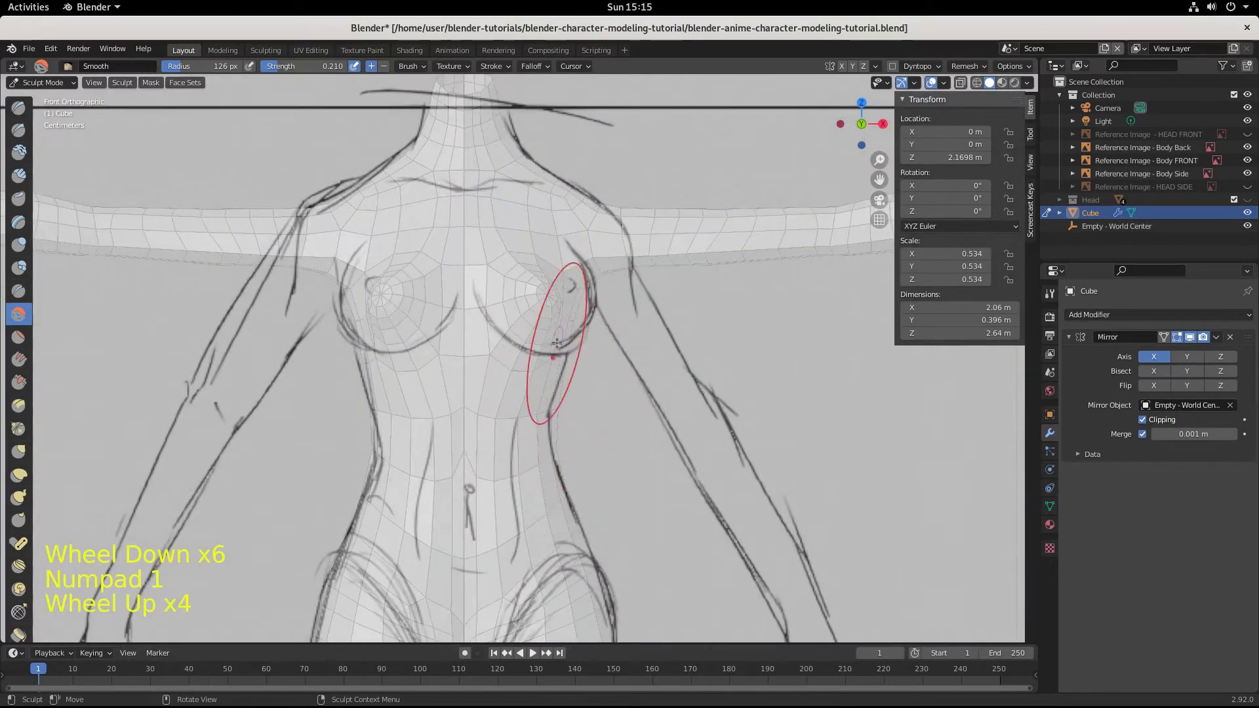
{"action": "scroll", "coordinate": [632, 315], "scroll_direction": "up", "scroll_amount": 1}
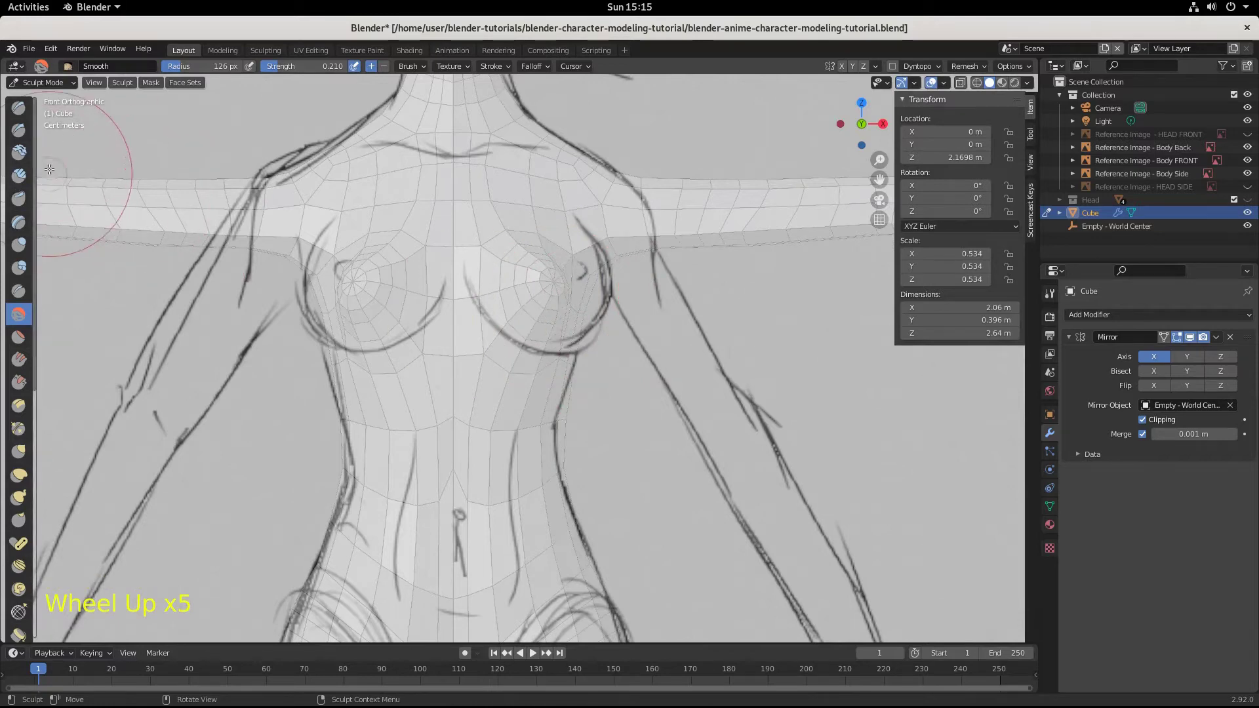
{"action": "left_click", "coordinate": [18, 244]}
{"action": "middle_click_drag", "start_coordinate": [675, 323], "coordinate": [652, 342]}
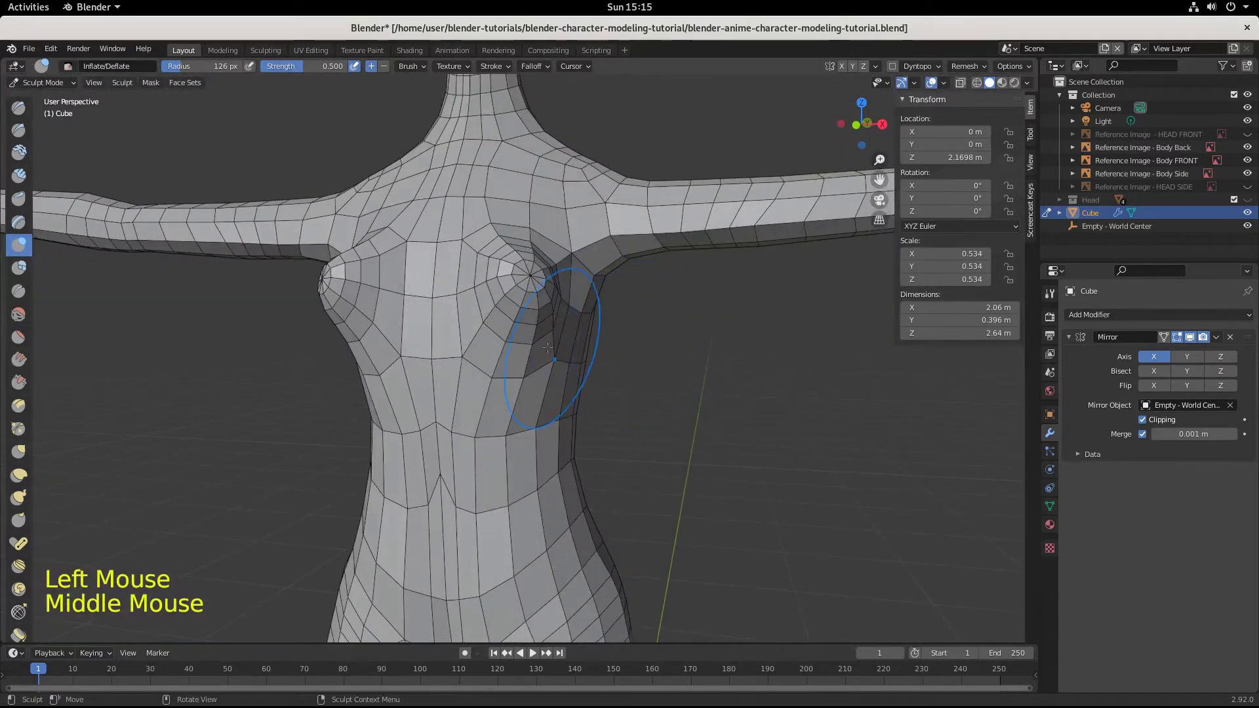
{"action": "scroll", "coordinate": [519, 282], "scroll_direction": "up", "scroll_amount": 2}
{"action": "middle_click_drag", "start_coordinate": [518, 282], "coordinate": [498, 328]}
{"action": "left_click", "coordinate": [527, 317]}
{"action": "left_click", "coordinate": [528, 317]}
{"action": "left_click", "coordinate": [527, 317]}
{"action": "left_click", "coordinate": [527, 317]}
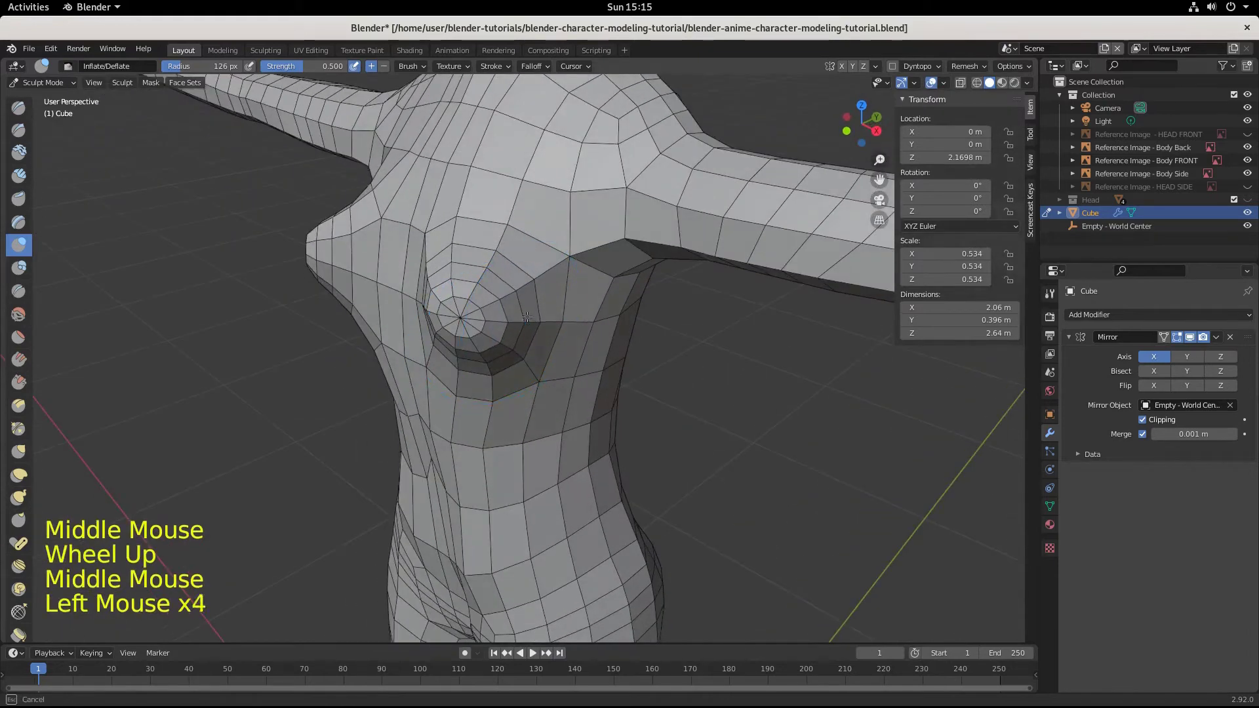
{"action": "left_click", "coordinate": [527, 317]}
{"action": "left_click", "coordinate": [527, 317]}
{"action": "left_click", "coordinate": [527, 317]}
{"action": "left_click", "coordinate": [479, 282]}
{"action": "left_click", "coordinate": [479, 282]}
{"action": "left_click", "coordinate": [525, 309]}
{"action": "left_click", "coordinate": [524, 308]}
{"action": "left_click", "coordinate": [540, 323]}
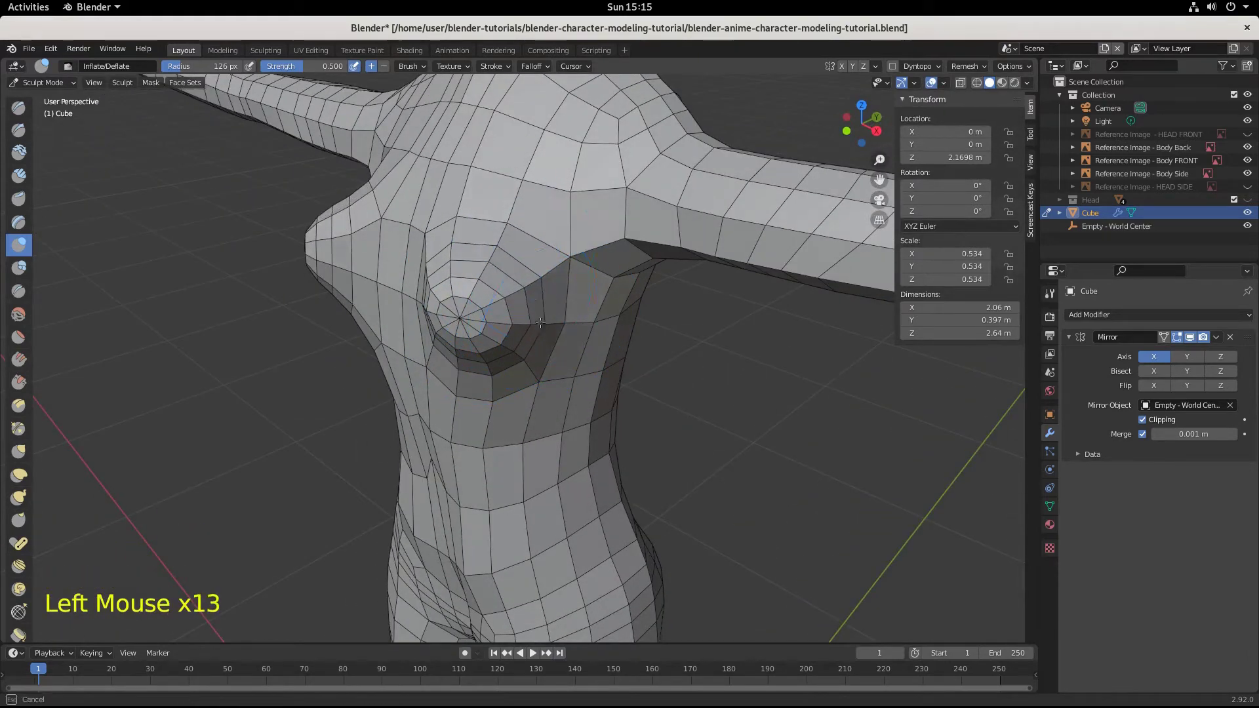
{"action": "left_click", "coordinate": [463, 289]}
{"action": "left_click", "coordinate": [459, 308]}
{"action": "left_click", "coordinate": [459, 308]}
Step: Inflate the breast from its inner side over the tip to its upper outer edge
{"action": "middle_click_drag", "start_coordinate": [459, 308], "coordinate": [534, 295]}
{"action": "left_click", "coordinate": [498, 309]}
{"action": "left_click", "coordinate": [498, 309]}
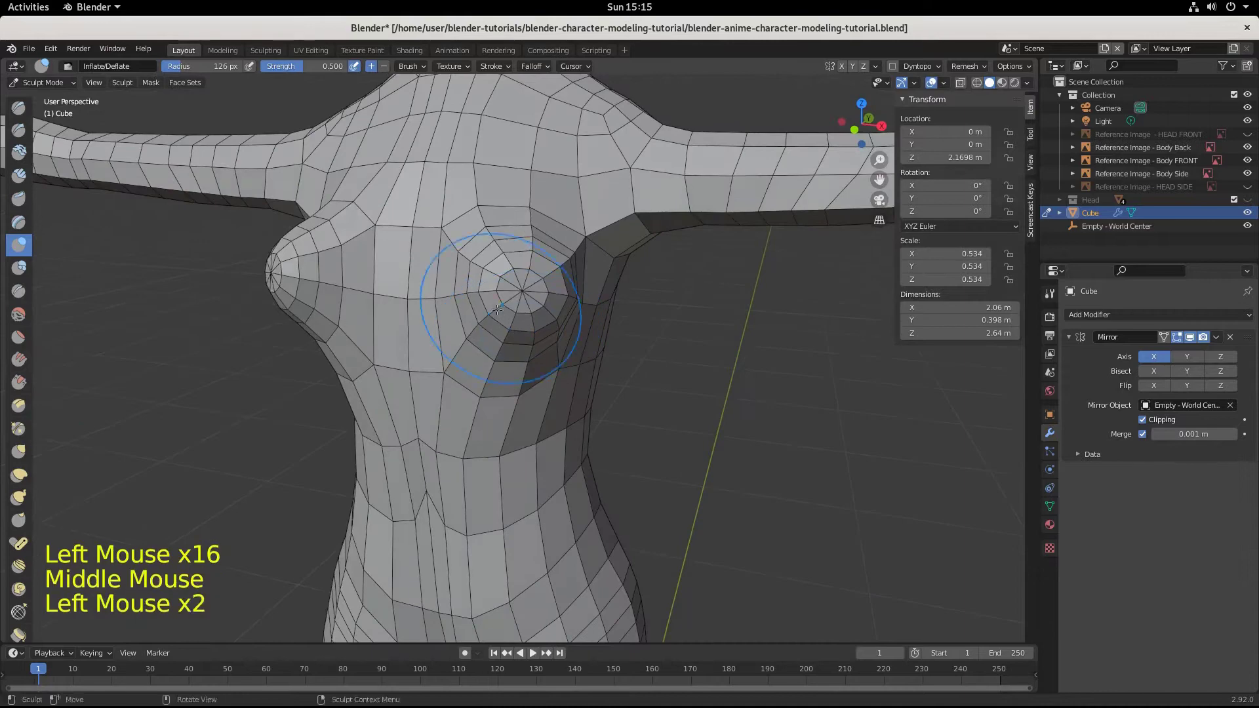
{"action": "left_click", "coordinate": [499, 305]}
{"action": "left_click", "coordinate": [501, 301]}
{"action": "left_click", "coordinate": [504, 296]}
{"action": "double_click", "coordinate": [512, 283]}
{"action": "left_click", "coordinate": [514, 279]}
{"action": "left_click", "coordinate": [520, 267]}
{"action": "left_click", "coordinate": [532, 257]}
{"action": "left_click", "coordinate": [544, 249]}
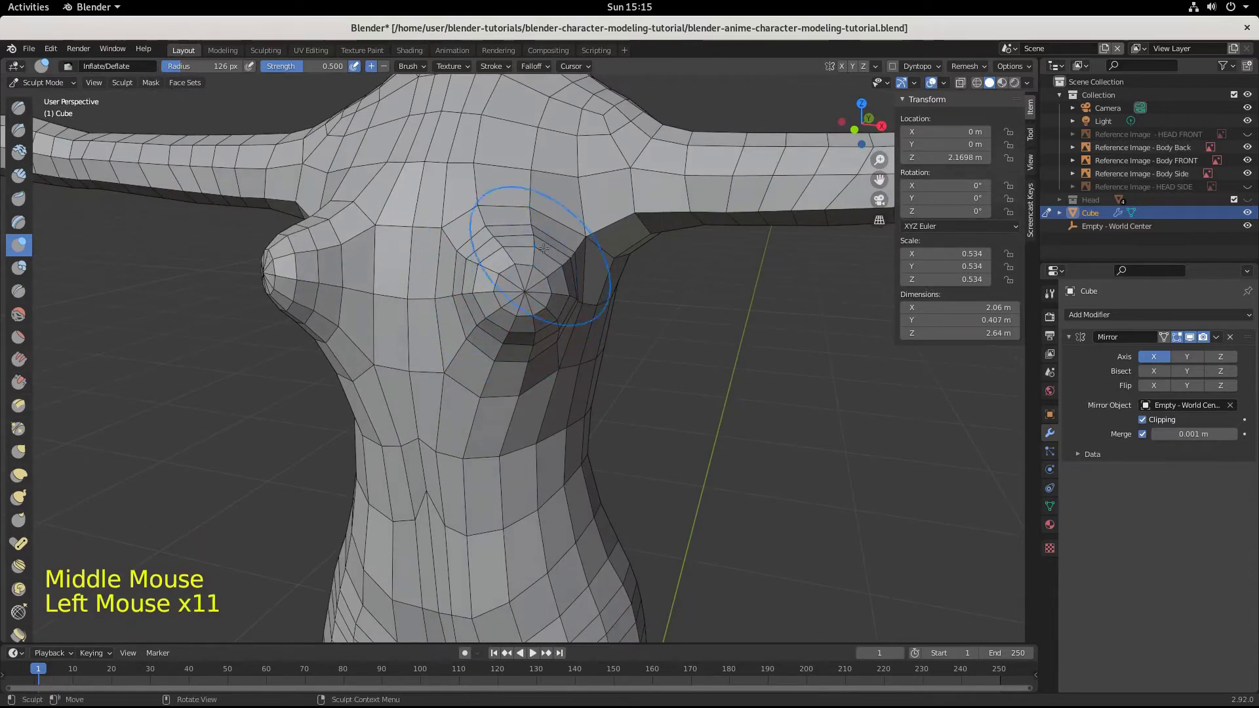
{"action": "left_click", "coordinate": [554, 245]}
{"action": "left_click", "coordinate": [564, 241]}
{"action": "left_click", "coordinate": [586, 233]}
Step: In the front view, inflate the breast from its outer edge across to the lower inner side, following the reference sketch
{"action": "key", "text": "KP_1"}
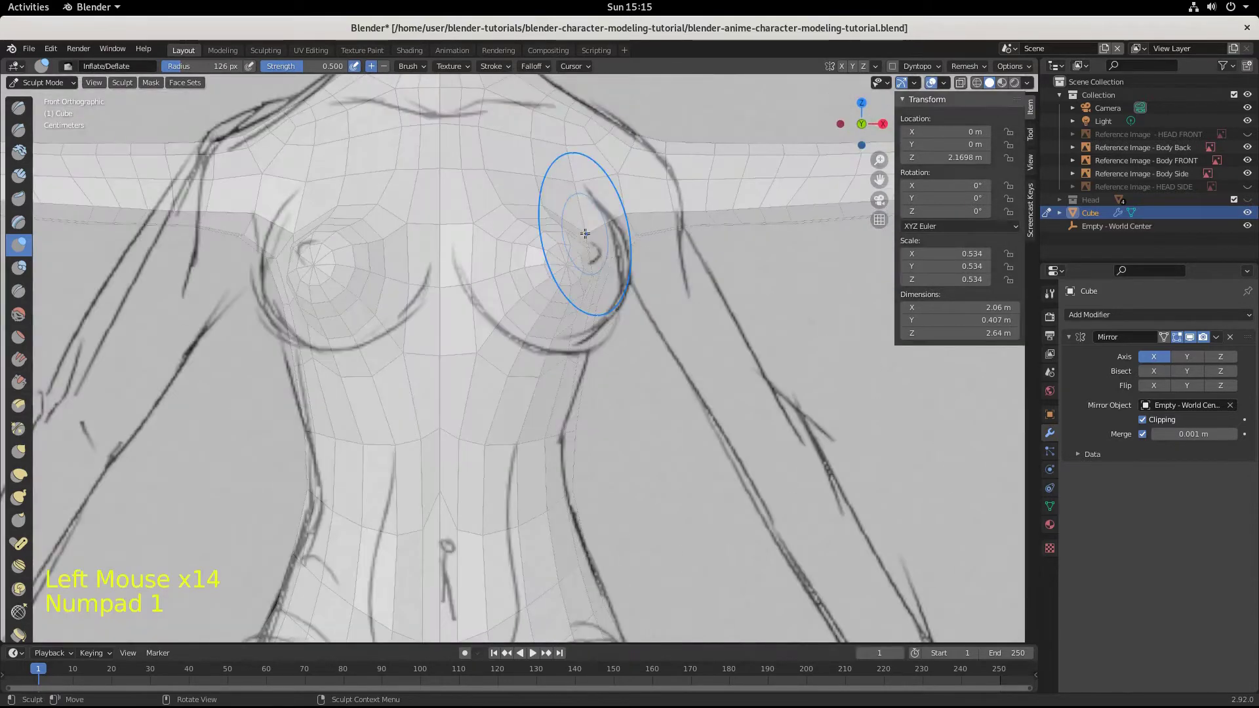
{"action": "left_click", "coordinate": [633, 298]}
{"action": "left_click", "coordinate": [620, 289]}
{"action": "left_click", "coordinate": [610, 281]}
{"action": "left_click", "coordinate": [598, 273]}
{"action": "left_click", "coordinate": [583, 261]}
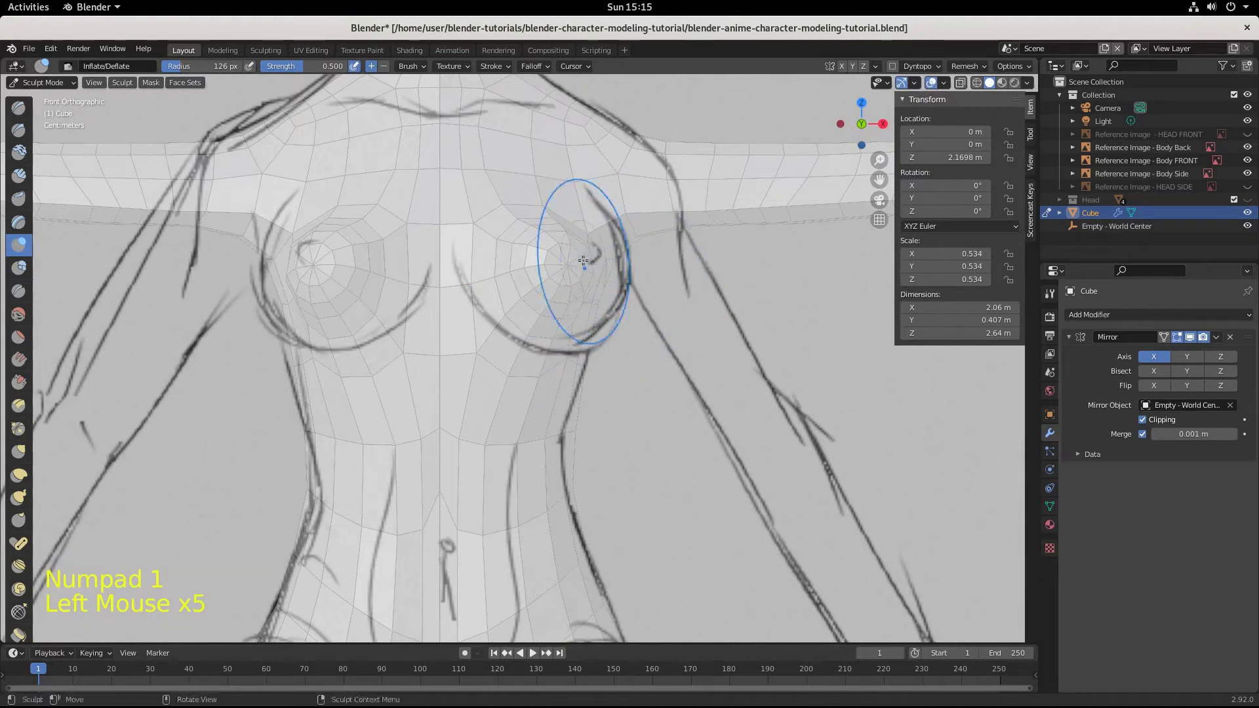
{"action": "left_click", "coordinate": [583, 255]}
{"action": "left_click", "coordinate": [577, 258]}
{"action": "left_click", "coordinate": [563, 262]}
{"action": "left_click", "coordinate": [546, 269]}
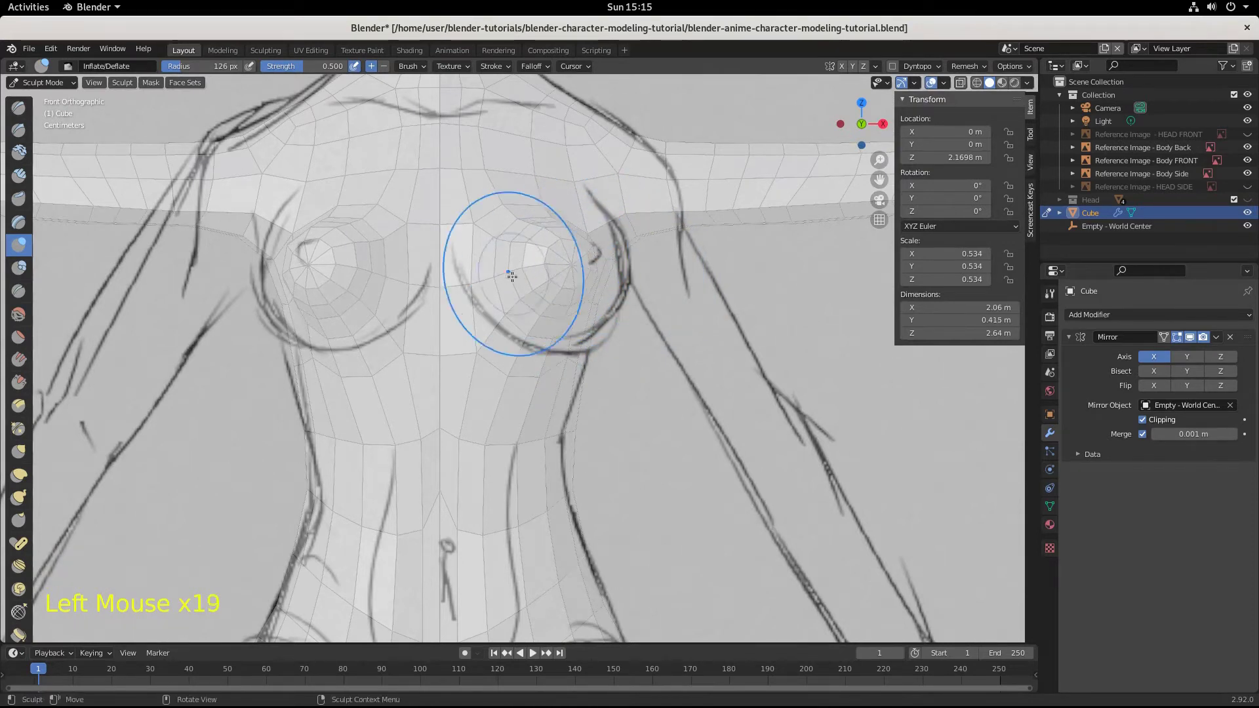
{"action": "left_click", "coordinate": [493, 298]}
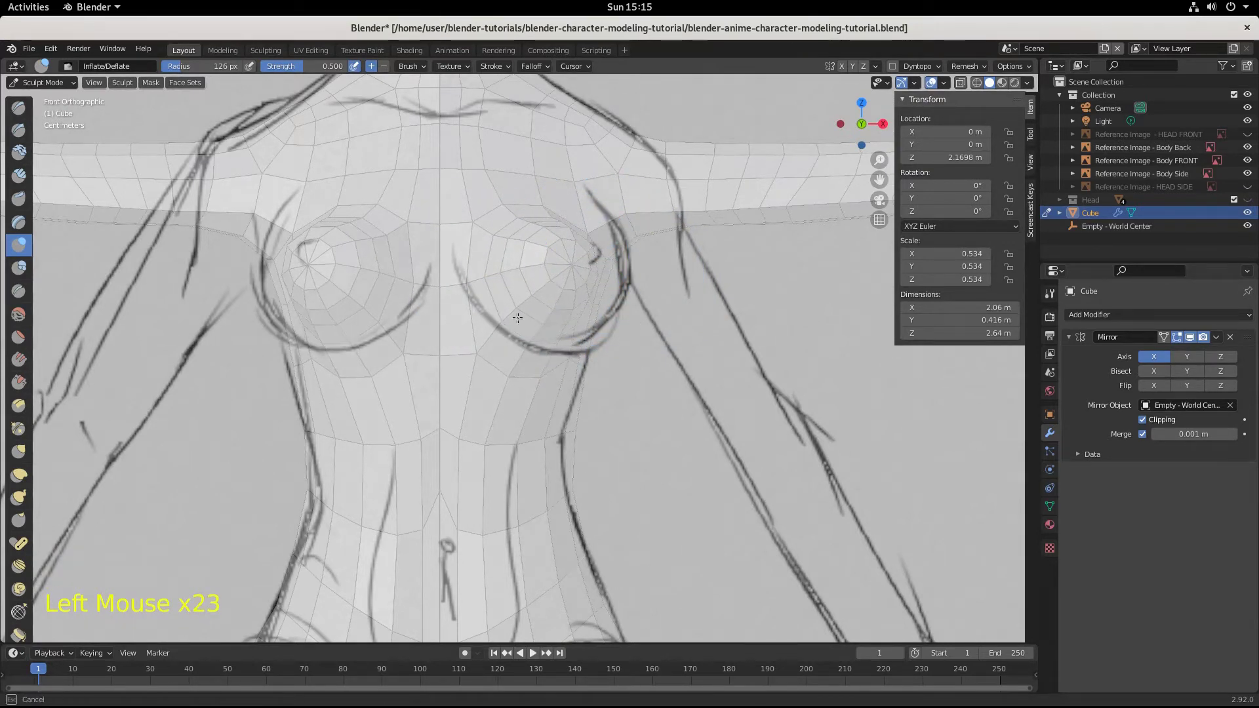
Step: Inflate the breast's upper edge and outer half in the front view to fill the reference outline
{"action": "left_click", "coordinate": [479, 218]}
{"action": "left_click", "coordinate": [525, 210]}
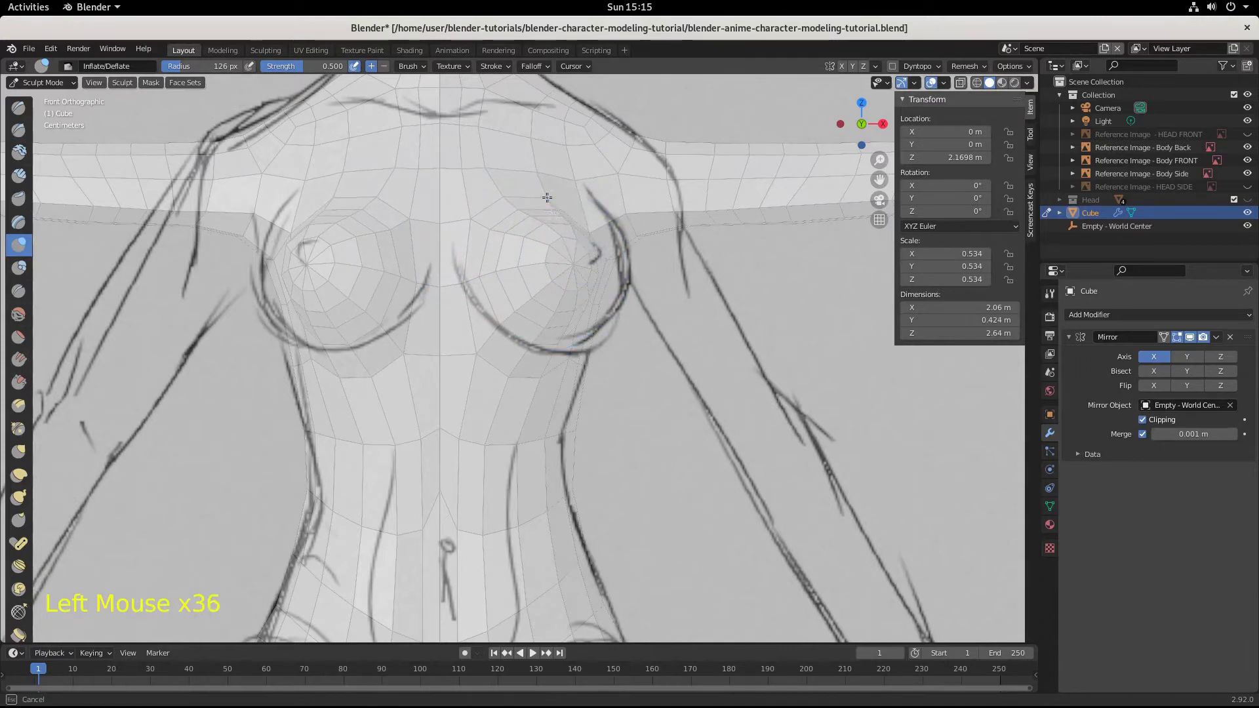
{"action": "left_click", "coordinate": [569, 237]}
{"action": "left_click", "coordinate": [591, 278]}
{"action": "left_click", "coordinate": [598, 286]}
{"action": "left_click", "coordinate": [587, 292]}
{"action": "left_click", "coordinate": [577, 295]}
Step: Inflate the outer side of the breast from its lower edge up to the area below the armpit
{"action": "middle_click_drag", "start_coordinate": [577, 295], "coordinate": [420, 268]}
{"action": "left_click", "coordinate": [567, 289]}
{"action": "left_click", "coordinate": [420, 268]}
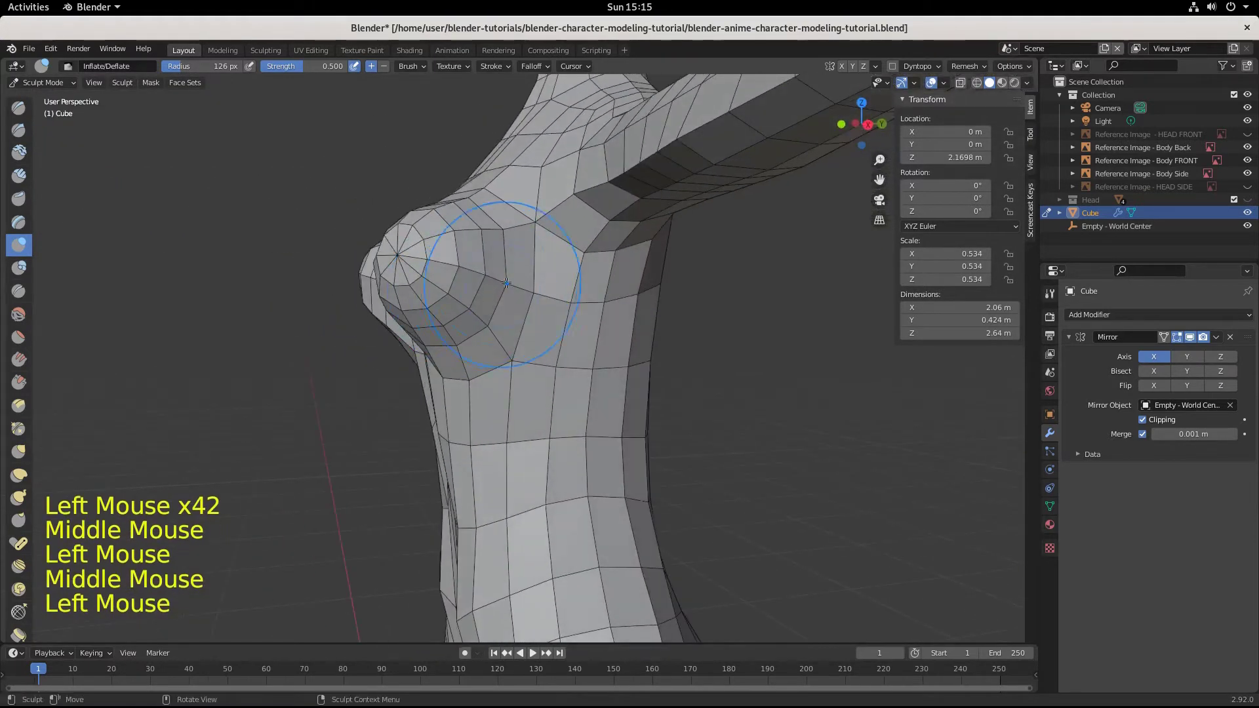
{"action": "left_click", "coordinate": [456, 300]}
{"action": "left_click", "coordinate": [485, 328]}
{"action": "left_click", "coordinate": [490, 333]}
{"action": "left_click", "coordinate": [489, 328]}
{"action": "left_click", "coordinate": [484, 312]}
{"action": "left_click", "coordinate": [487, 299]}
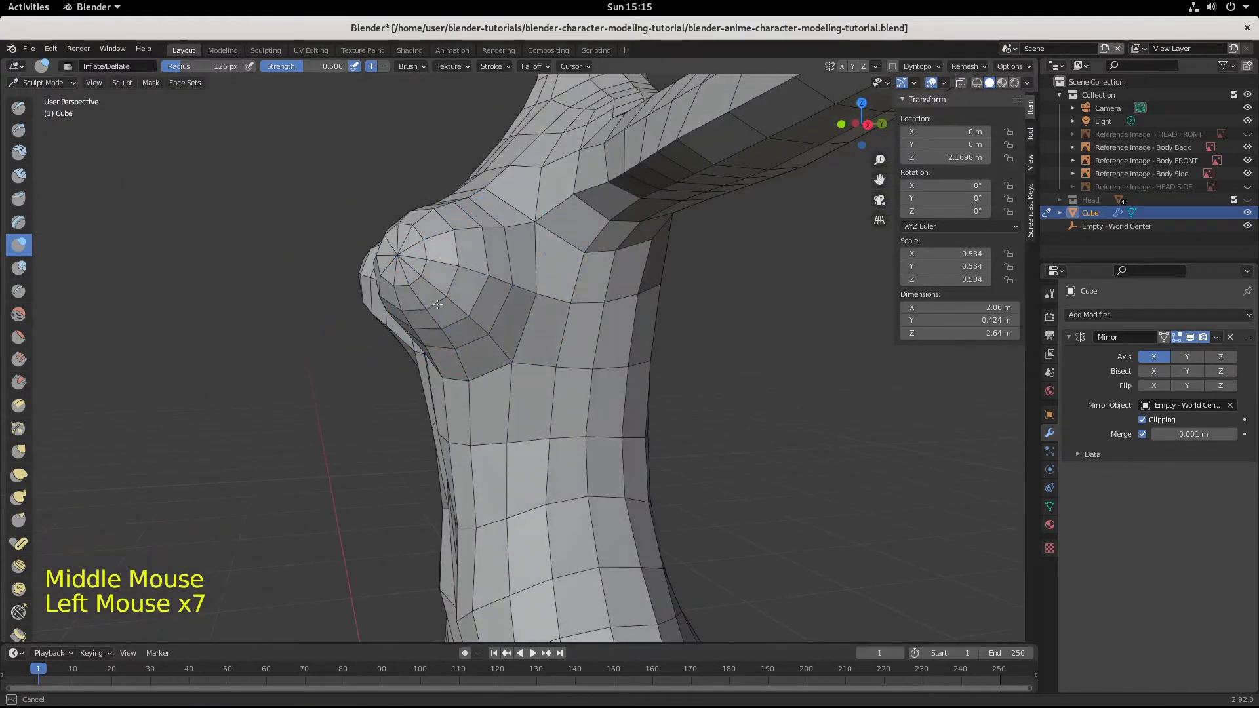
{"action": "left_click", "coordinate": [499, 276]}
{"action": "left_click", "coordinate": [517, 216]}
{"action": "left_click", "coordinate": [502, 226]}
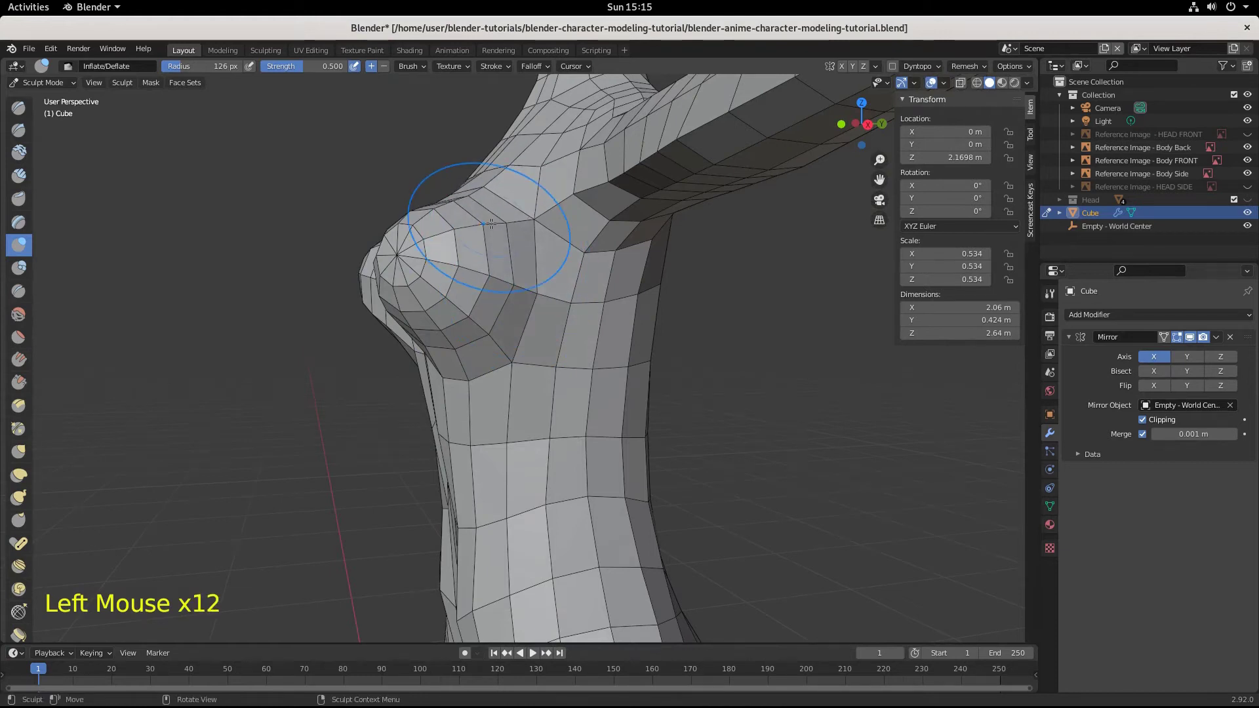
Step: In the right side view, inflate the lower front edge of the breast along the reference outline
{"action": "key", "text": "KP_3"}
{"action": "left_click", "coordinate": [392, 307]}
{"action": "left_click", "coordinate": [393, 310]}
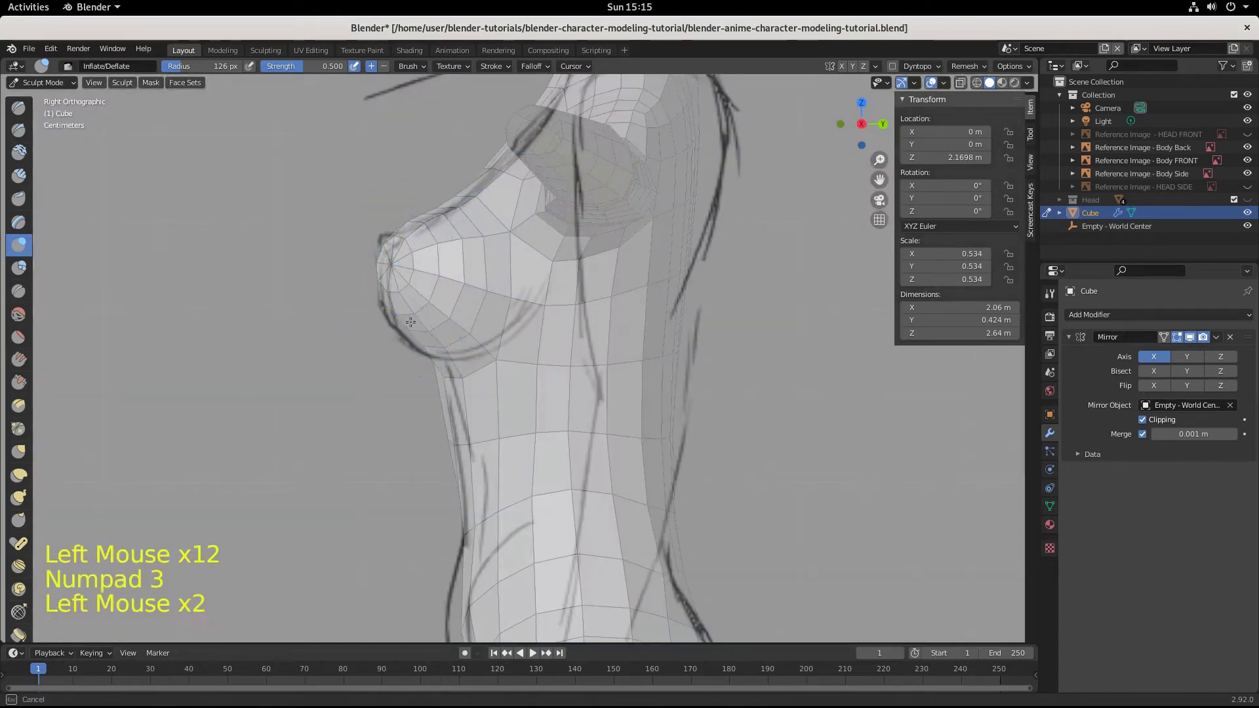
{"action": "left_click", "coordinate": [396, 313]}
{"action": "left_click", "coordinate": [397, 318]}
{"action": "left_click", "coordinate": [400, 321]}
{"action": "left_click", "coordinate": [401, 325]}
{"action": "left_click", "coordinate": [403, 328]}
{"action": "left_click", "coordinate": [405, 332]}
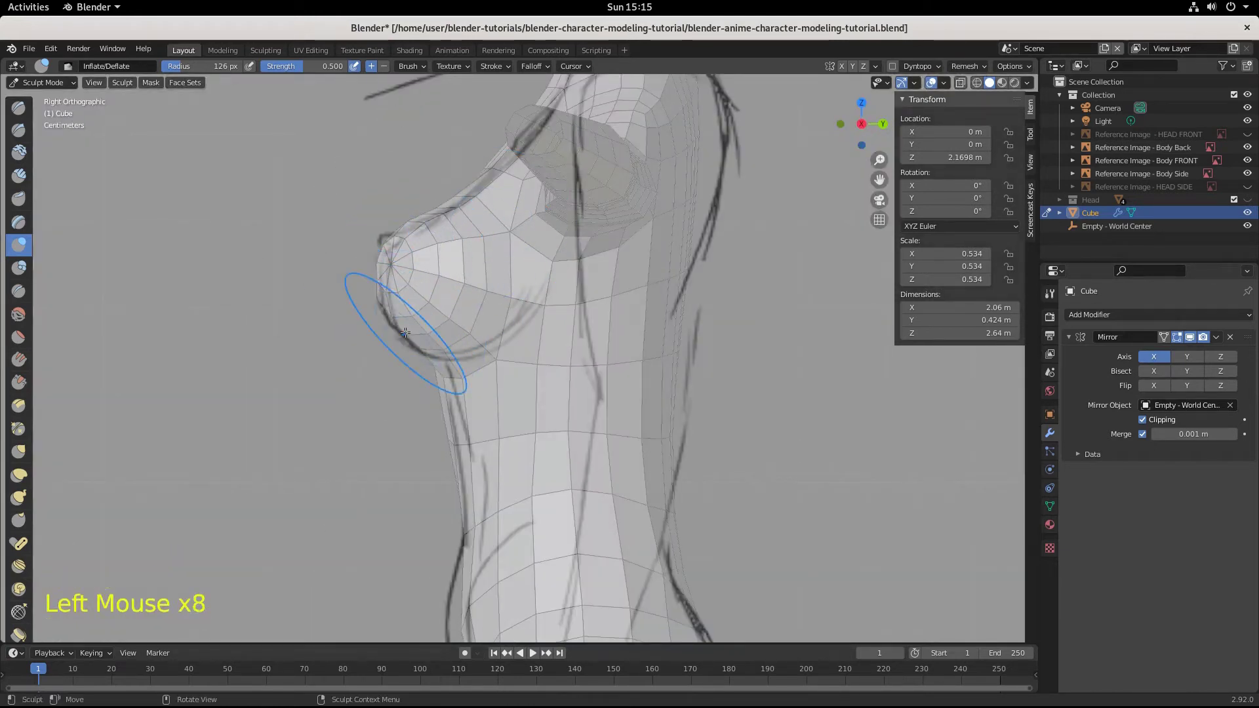
Step: Inflate the outer side of the breast in the side view and compare the shape with the front reference sketch
{"action": "left_click", "coordinate": [476, 296]}
{"action": "left_click", "coordinate": [493, 279]}
{"action": "left_click", "coordinate": [503, 263]}
{"action": "left_click", "coordinate": [501, 266]}
{"action": "left_click", "coordinate": [498, 268]}
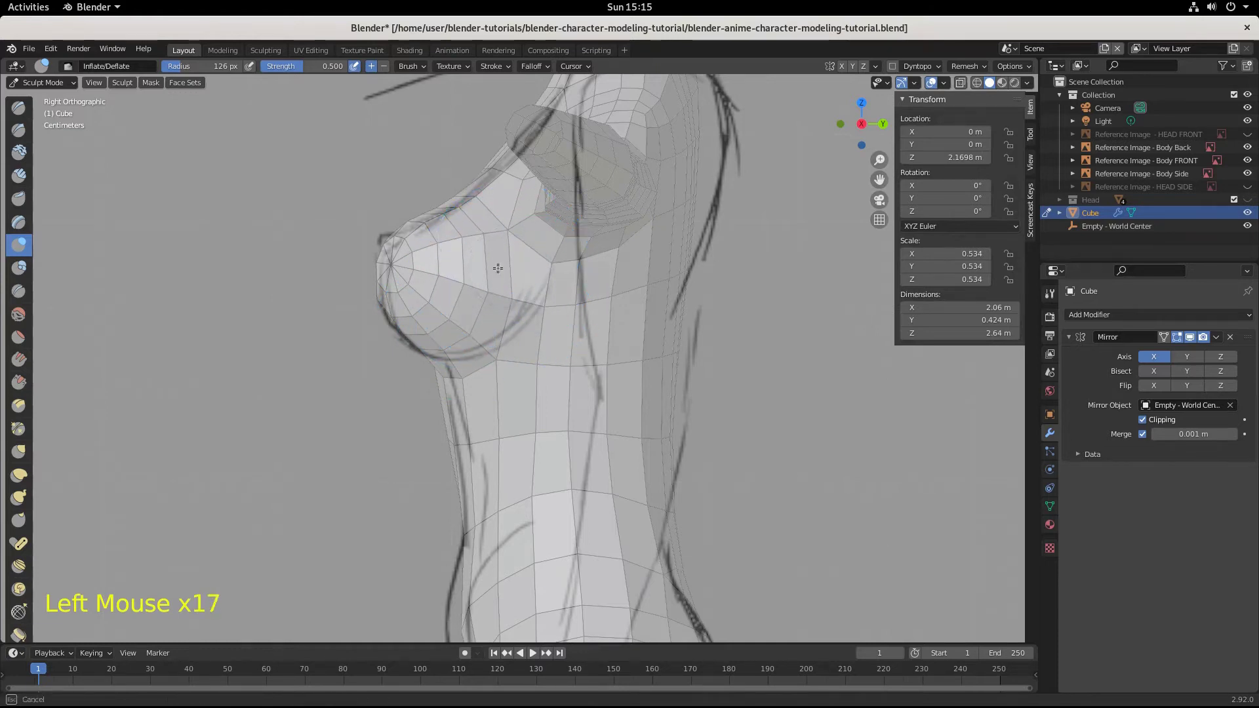
{"action": "left_click", "coordinate": [489, 228]}
{"action": "left_click", "coordinate": [502, 245]}
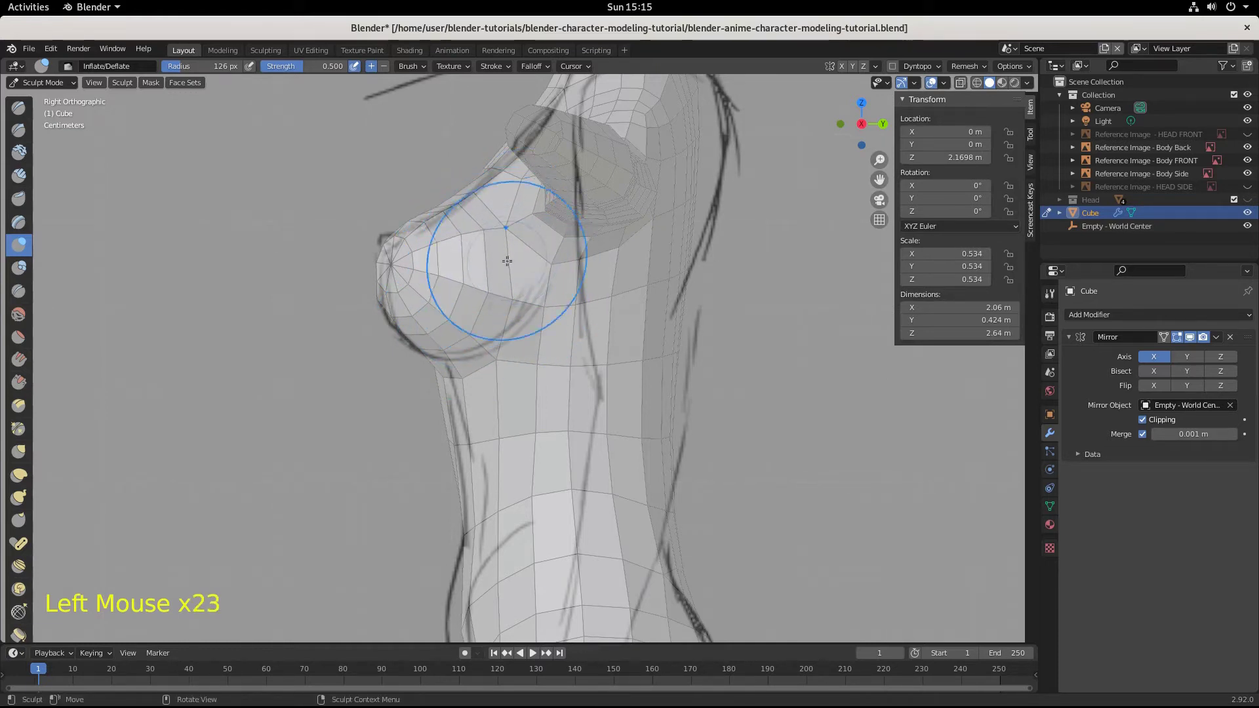
{"action": "scroll", "coordinate": [452, 315], "scroll_direction": "down", "scroll_amount": 3}
{"action": "mouse_move", "coordinate": [452, 315]}
{"action": "middle_mouse_down"}
{"action": "mouse_move", "coordinate": [585, 379]}
{"action": "mouse_move", "coordinate": [554, 366]}
{"action": "middle_mouse_up"}
{"action": "key", "text": "KP_1"}
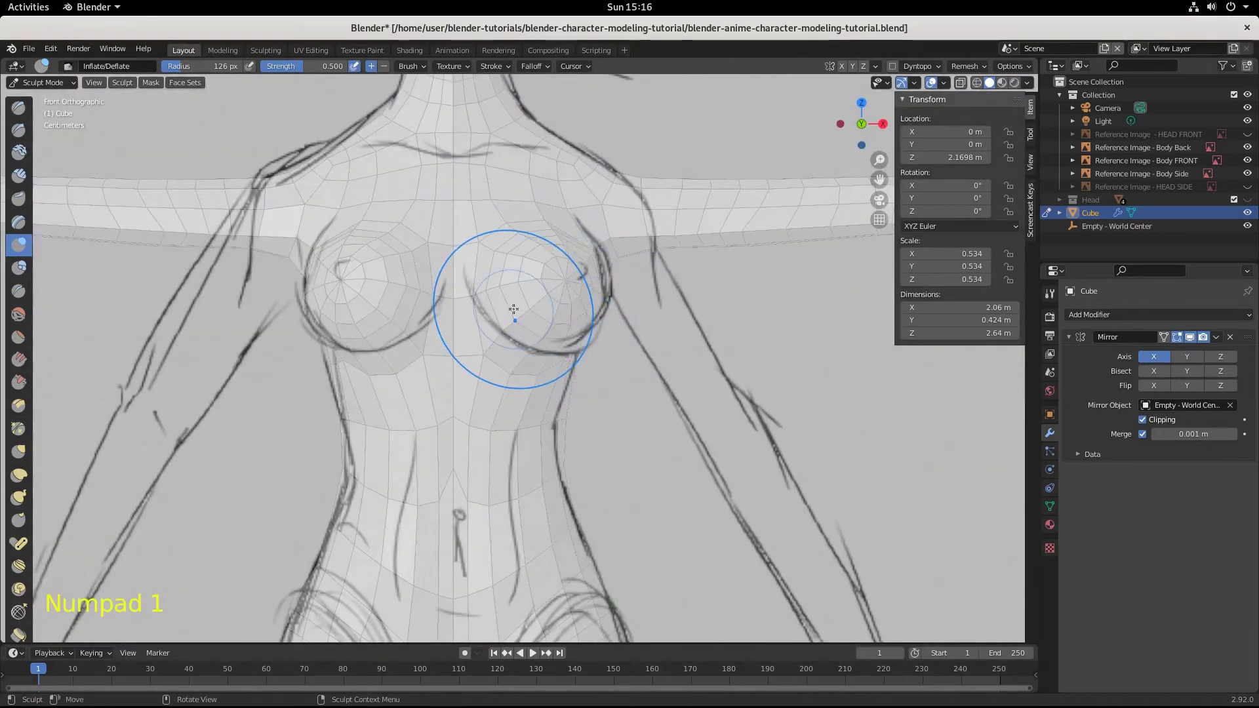
Step: With the Smooth brush, even out the outer side of the breast, from its upper edge to the ribs below the armpit
{"action": "key", "text": "KP_3"}
{"action": "mouse_move", "coordinate": [420, 272]}
{"action": "middle_mouse_down"}
{"action": "mouse_move", "coordinate": [602, 340]}
{"action": "mouse_move", "coordinate": [394, 248]}
{"action": "mouse_move", "coordinate": [517, 285]}
{"action": "middle_mouse_up"}
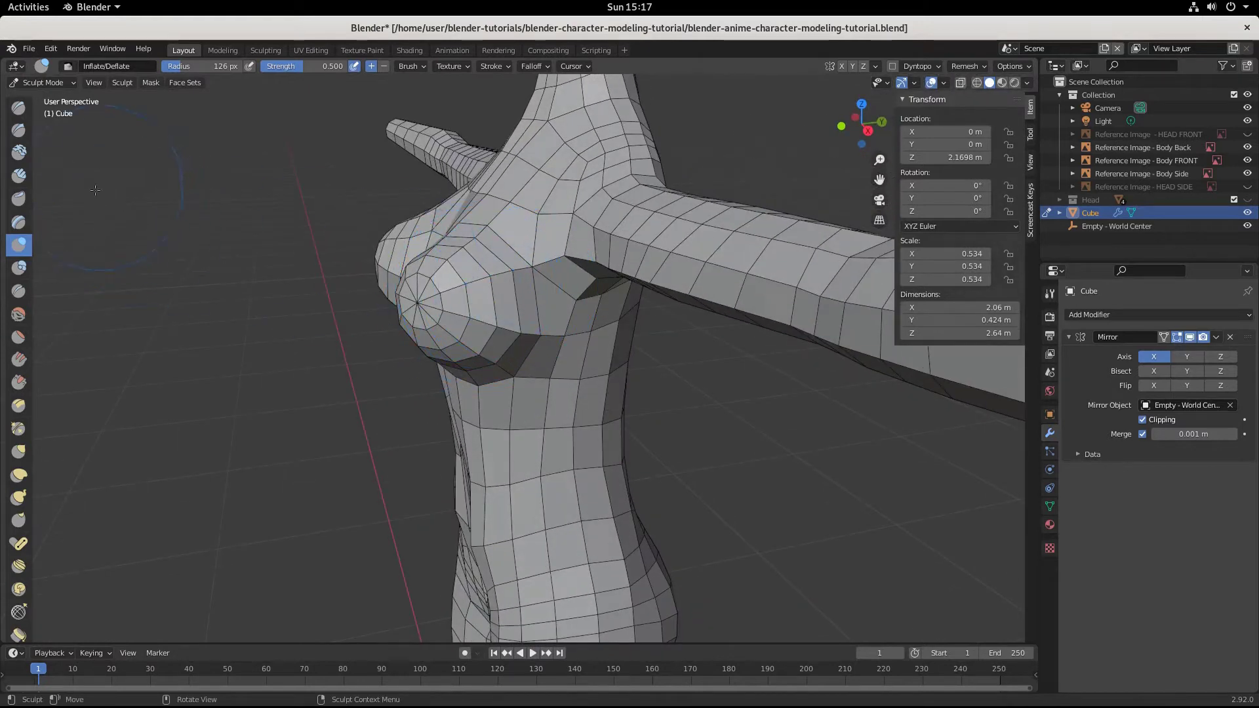
{"action": "left_click", "coordinate": [18, 314]}
{"action": "left_click", "coordinate": [484, 267]}
{"action": "left_click", "coordinate": [507, 274]}
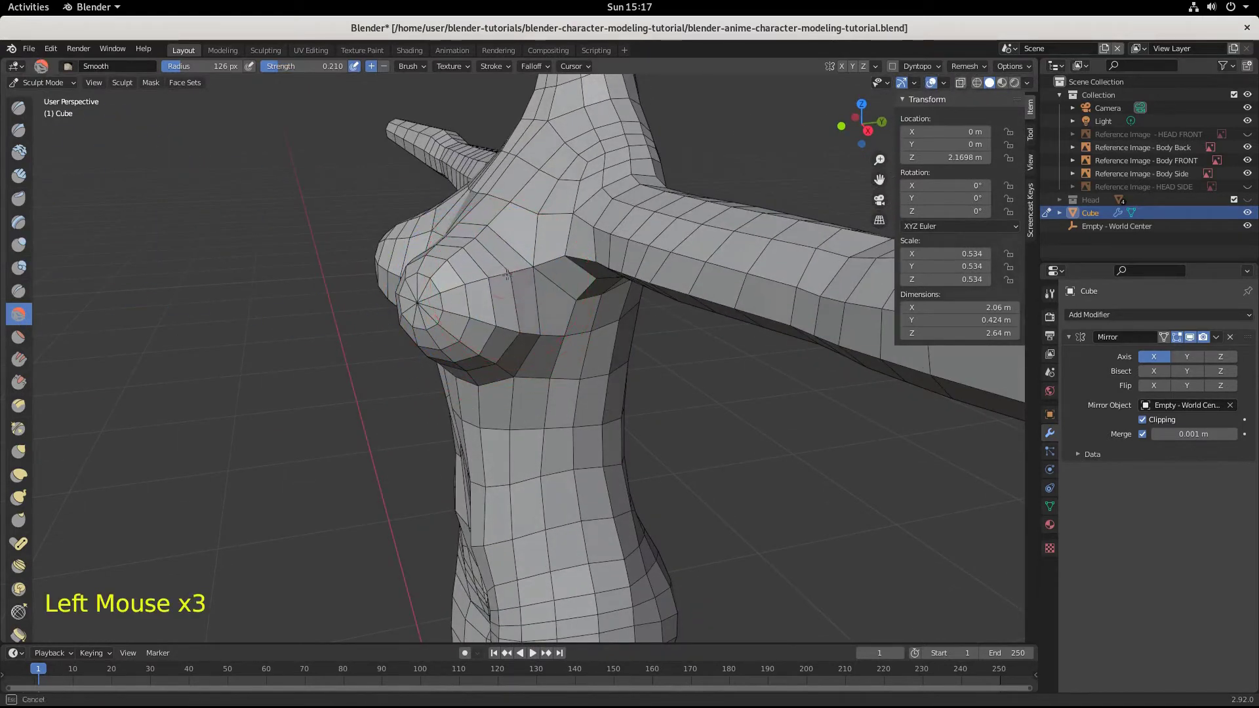
{"action": "left_click", "coordinate": [507, 274]}
{"action": "left_click", "coordinate": [485, 288]}
{"action": "left_click", "coordinate": [502, 312]}
{"action": "left_click", "coordinate": [519, 328]}
{"action": "left_click", "coordinate": [570, 349]}
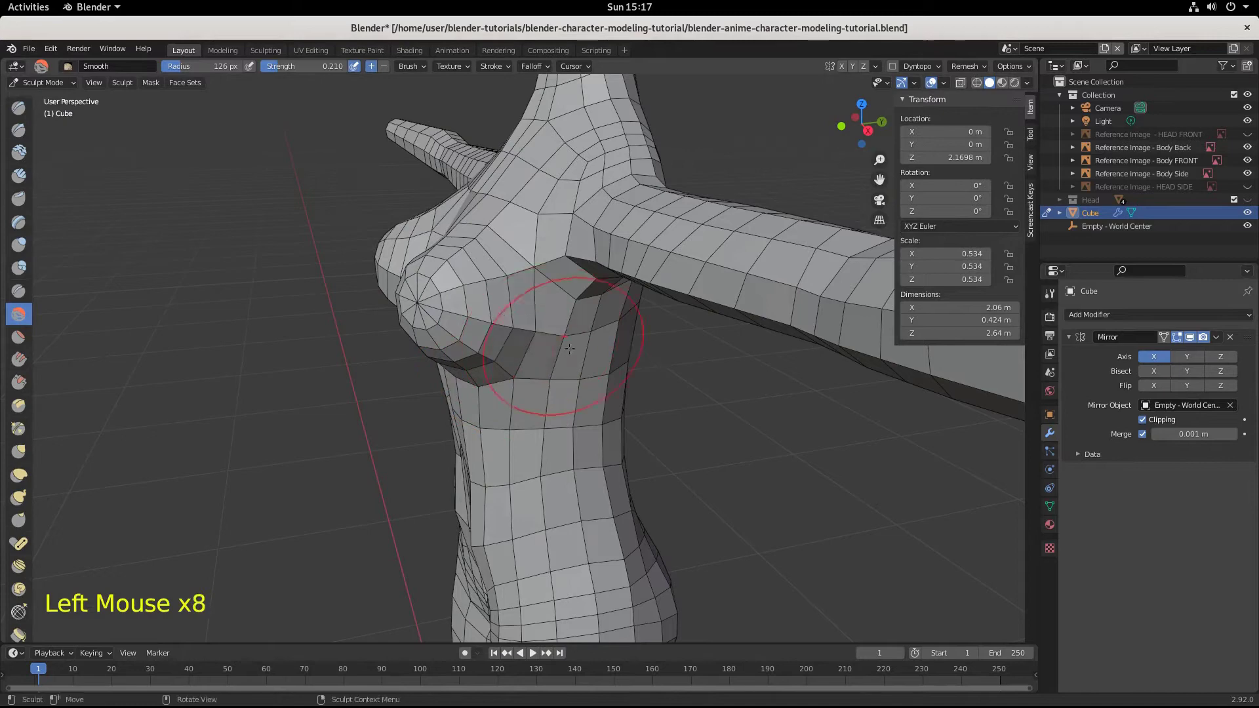
{"action": "left_click", "coordinate": [512, 321]}
{"action": "left_click", "coordinate": [464, 289]}
{"action": "left_click", "coordinate": [450, 253]}
Step: In the right side view, smooth the upper slope of the breast up toward the chest, following the reference line
{"action": "scroll", "coordinate": [431, 267], "scroll_direction": "up", "scroll_amount": 1}
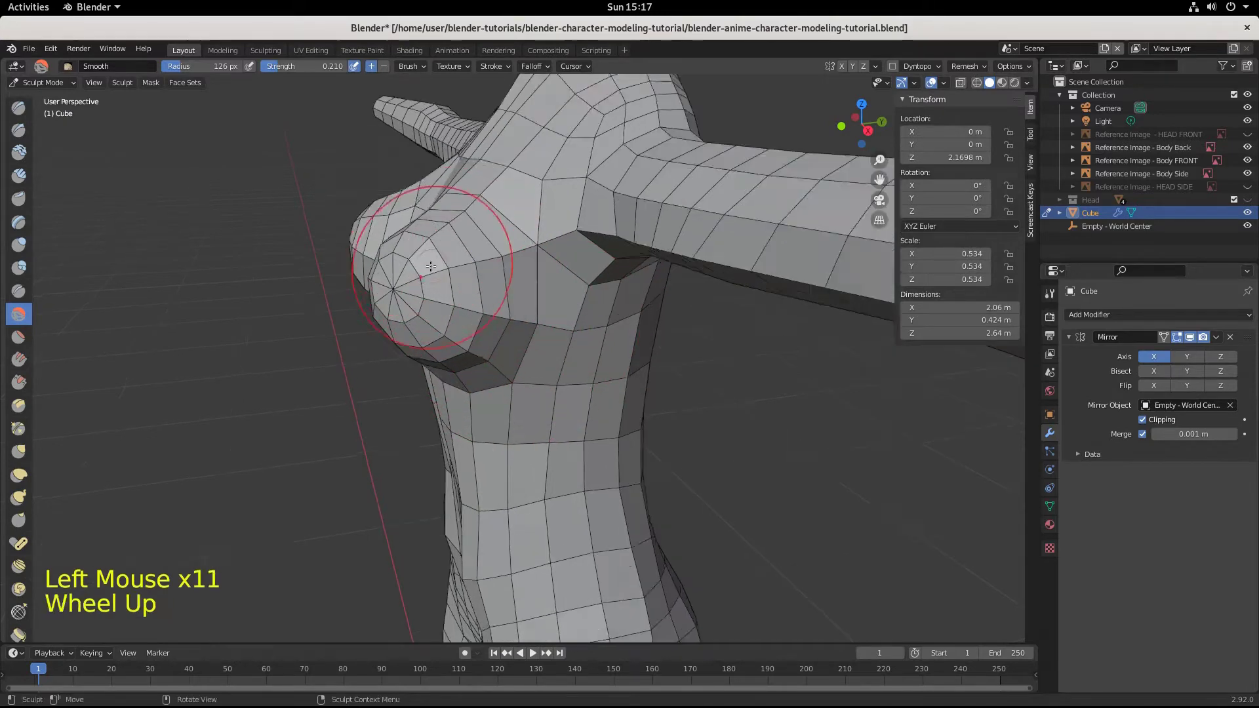
{"action": "scroll", "coordinate": [431, 266], "scroll_direction": "up", "scroll_amount": 2}
{"action": "key", "text": "KP_3"}
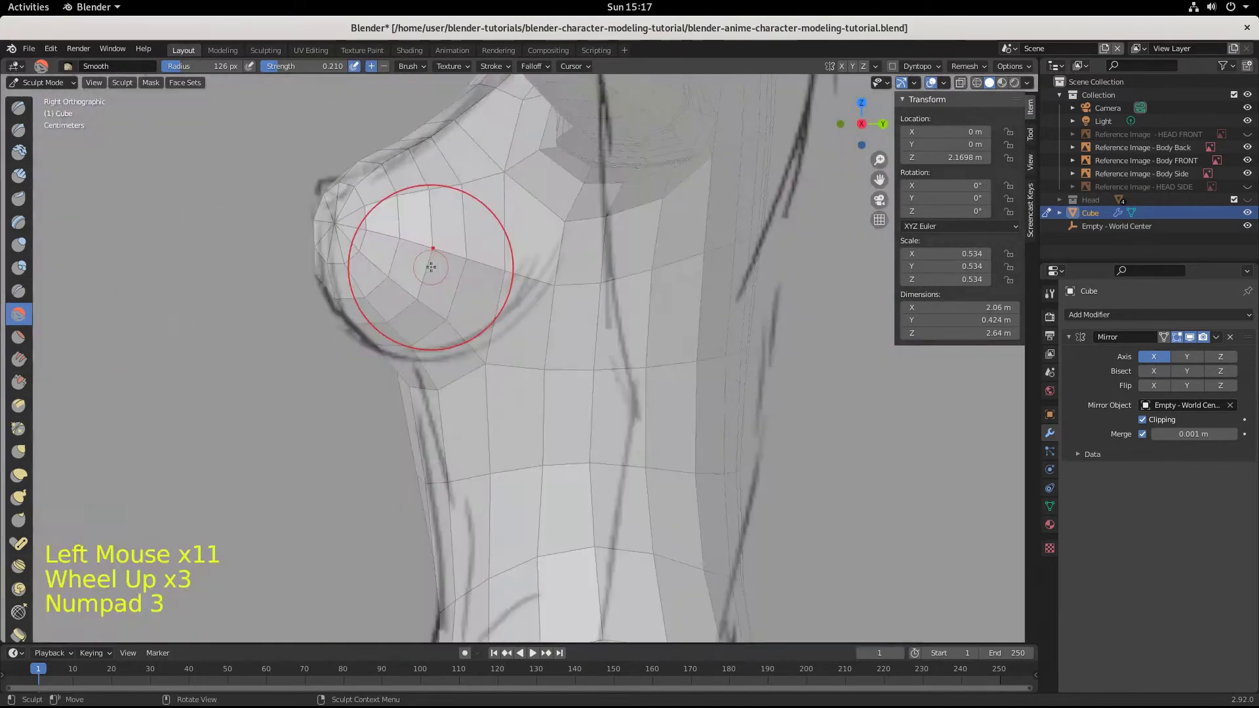
{"action": "left_click", "coordinate": [364, 168]}
{"action": "left_click", "coordinate": [364, 167]}
{"action": "left_click", "coordinate": [365, 166]}
{"action": "left_click", "coordinate": [366, 165]}
{"action": "left_click", "coordinate": [366, 165]}
{"action": "left_click", "coordinate": [367, 164]}
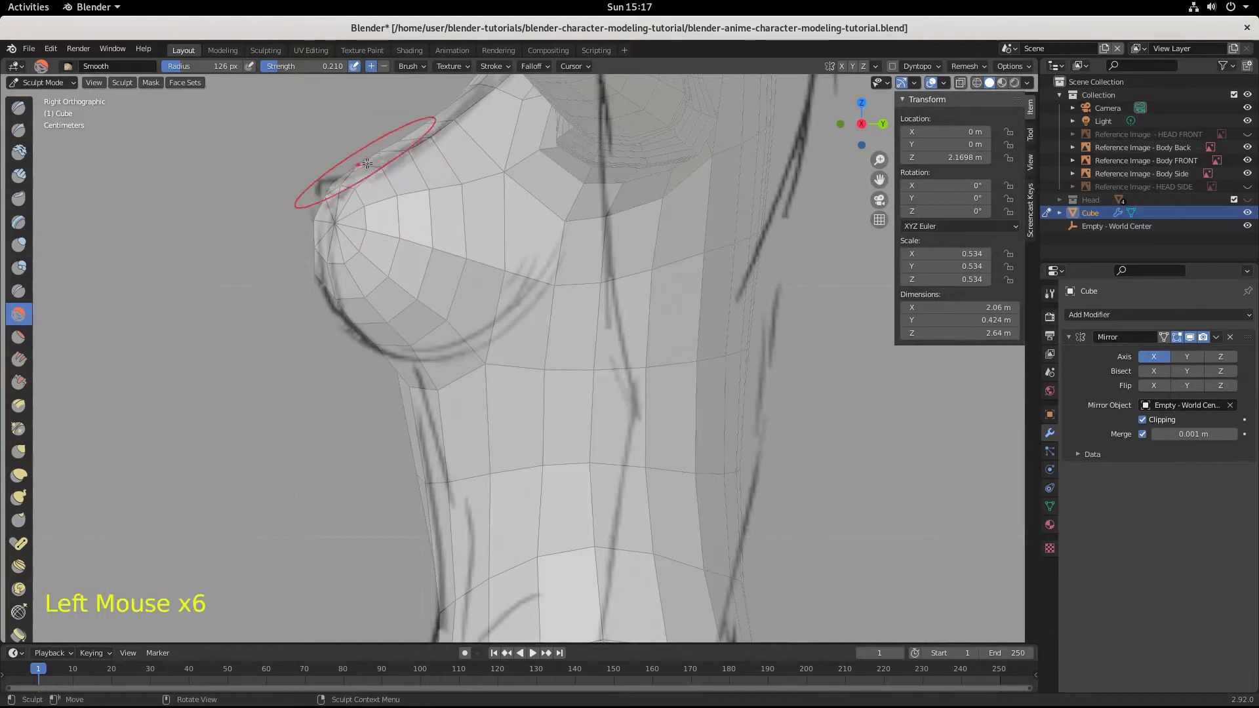
{"action": "left_click", "coordinate": [366, 162]}
{"action": "left_click", "coordinate": [366, 162]}
{"action": "left_click", "coordinate": [366, 161]}
{"action": "left_click", "coordinate": [365, 161]}
{"action": "left_click", "coordinate": [364, 159]}
{"action": "left_click", "coordinate": [362, 158]}
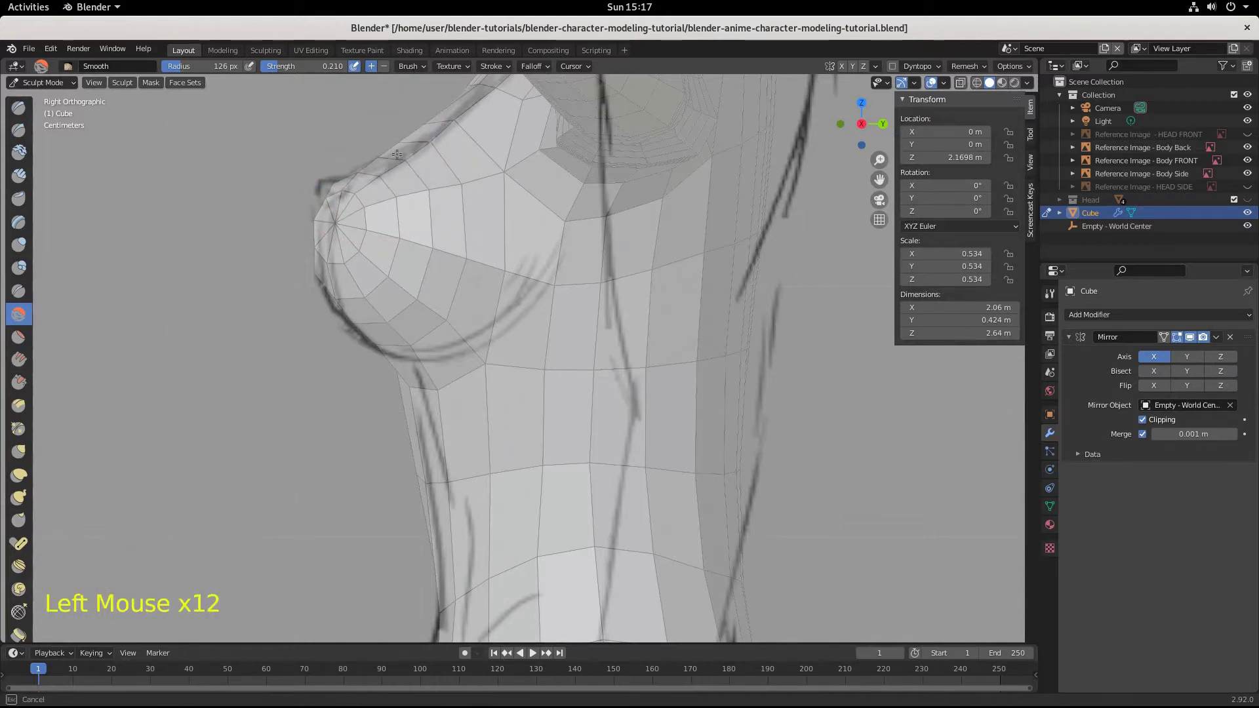
{"action": "left_click", "coordinate": [360, 165]}
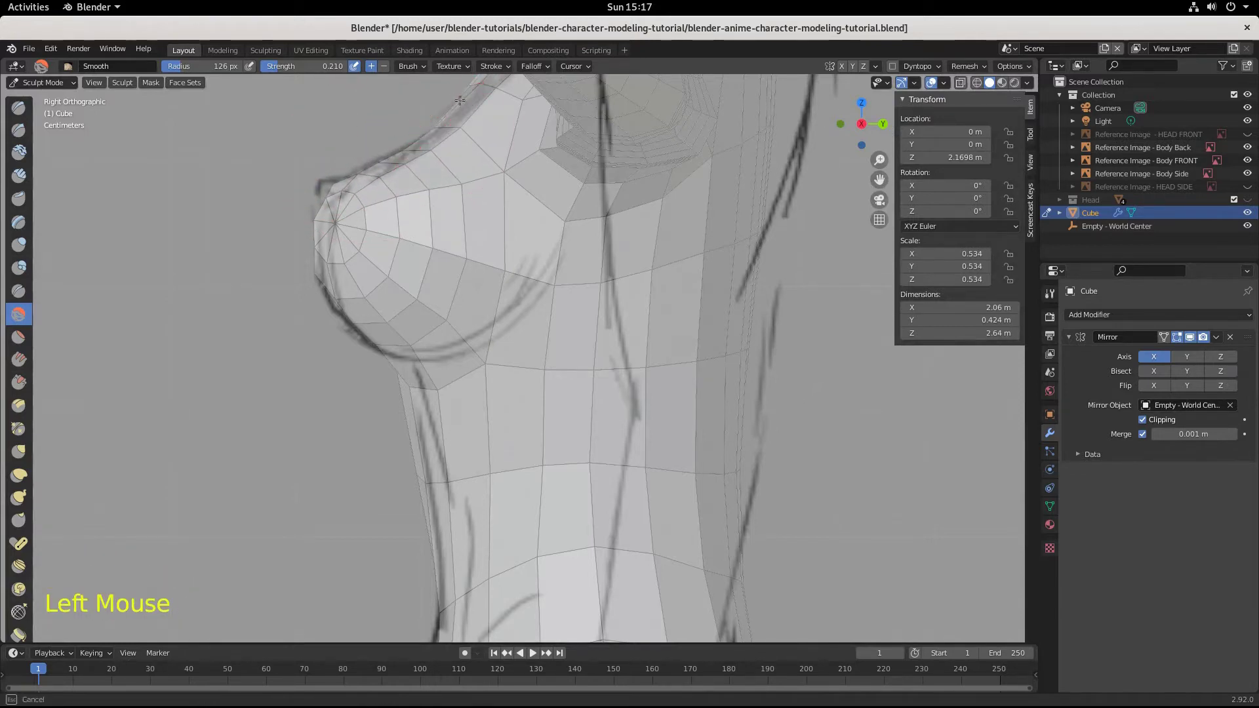
Step: Smooth the breast from just above the tip across its upper outer side
{"action": "left_click", "coordinate": [351, 172]}
{"action": "left_click", "coordinate": [353, 173]}
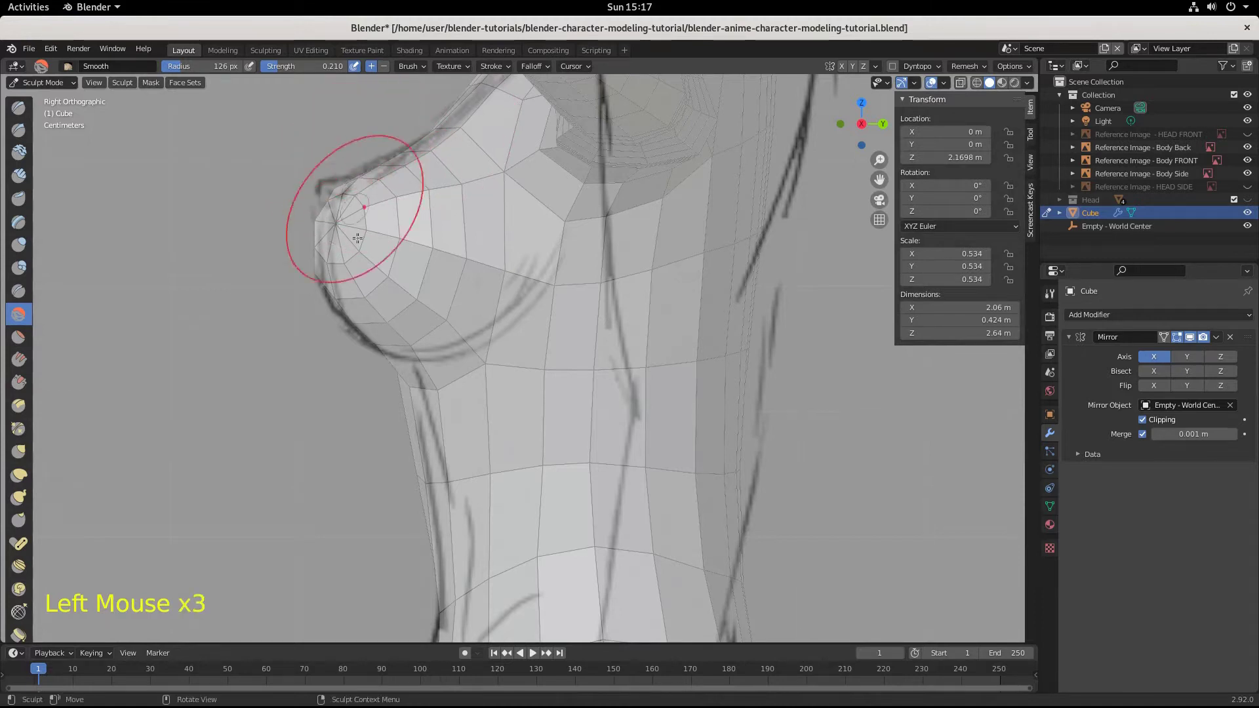
{"action": "left_click", "coordinate": [430, 203]}
{"action": "left_click", "coordinate": [418, 186]}
{"action": "left_click", "coordinate": [420, 192]}
{"action": "left_click", "coordinate": [422, 203]}
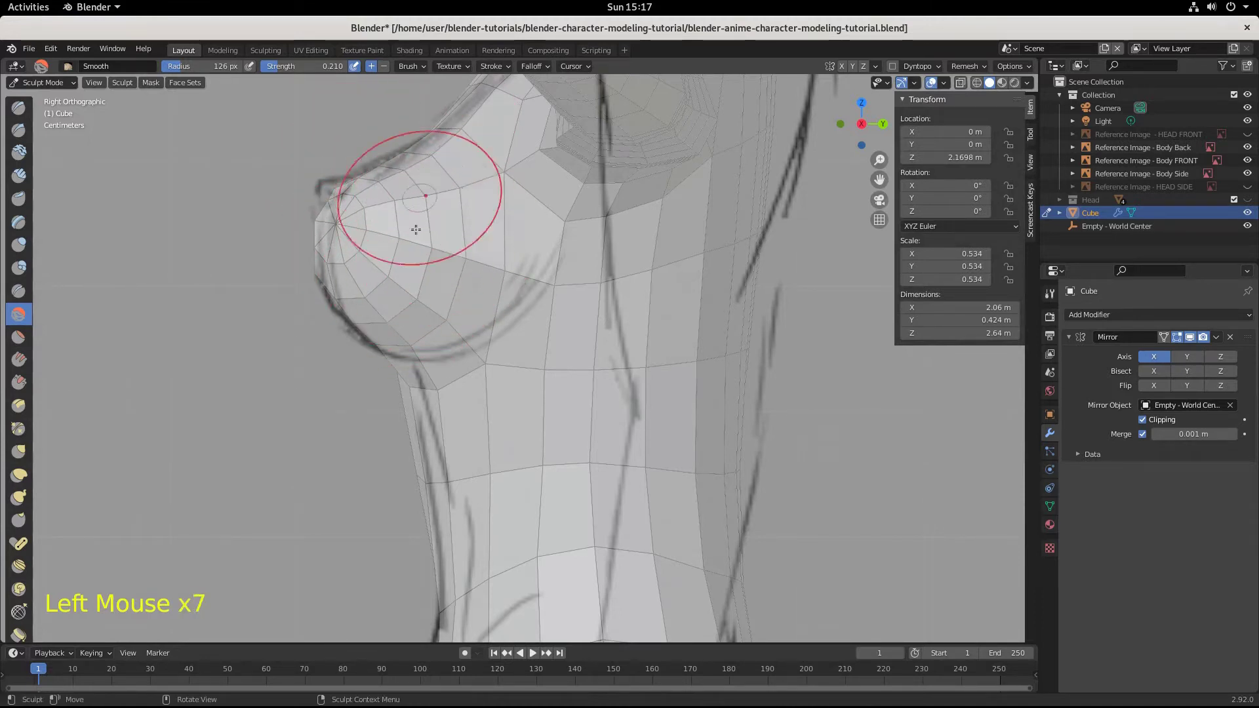
Step: Smooth the front of the breast around and below the tip to match the side sketch
{"action": "left_click", "coordinate": [332, 296]}
{"action": "left_click", "coordinate": [306, 257]}
{"action": "left_click", "coordinate": [317, 249]}
{"action": "left_click", "coordinate": [318, 251]}
{"action": "left_click", "coordinate": [357, 286]}
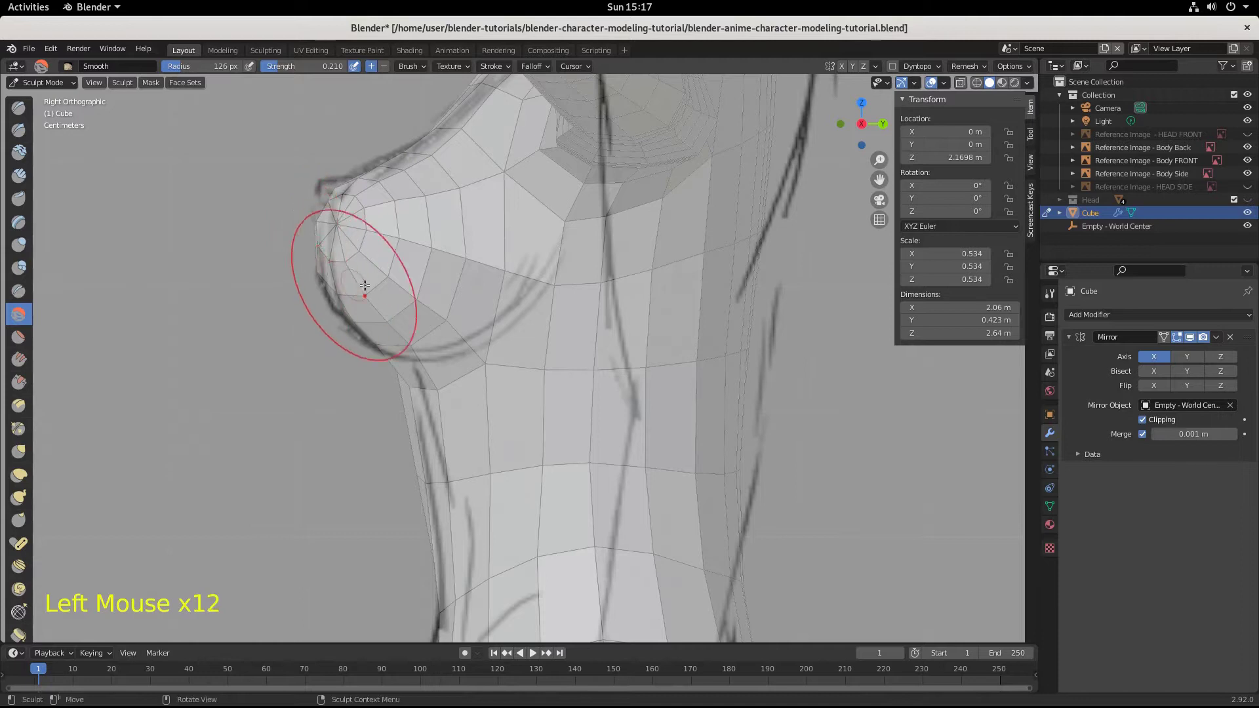
Step: Smooth the rear outer side of the breast and its lower edge
{"action": "left_click", "coordinate": [450, 281]}
{"action": "left_click", "coordinate": [466, 262]}
{"action": "left_click", "coordinate": [484, 241]}
{"action": "left_click", "coordinate": [449, 324]}
{"action": "left_click", "coordinate": [332, 351]}
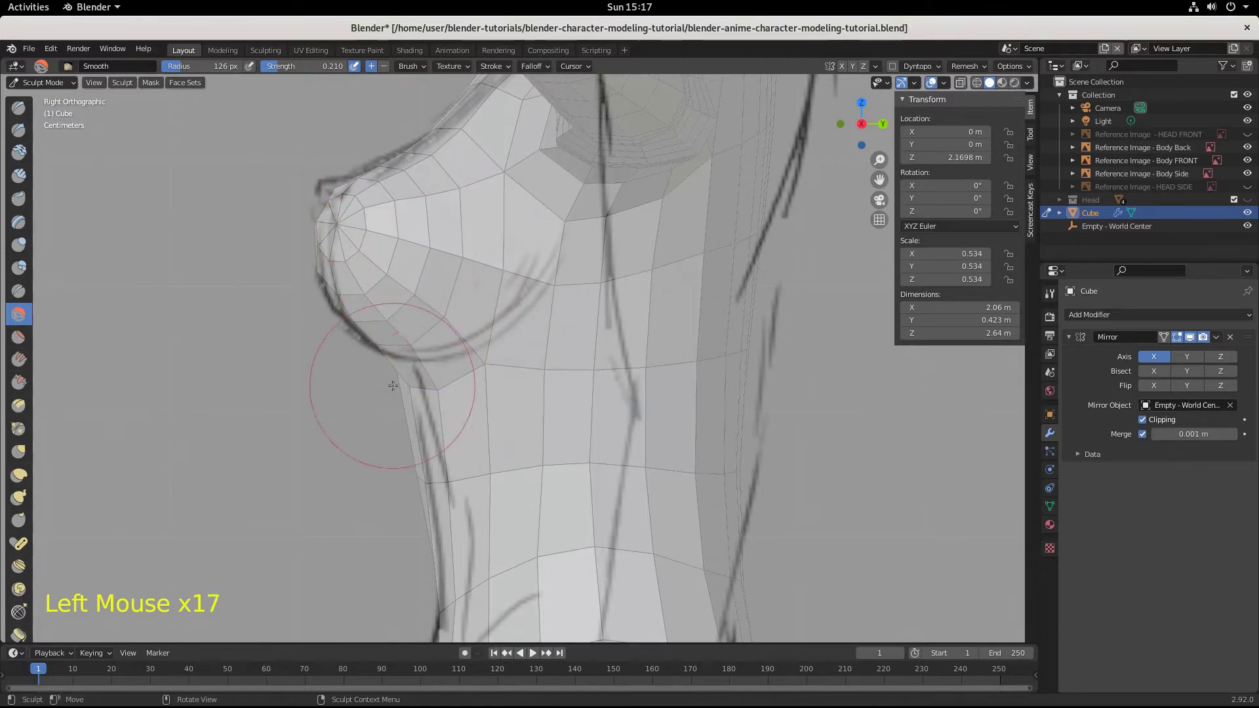
Step: Smooth the fold beneath the breast and the front of the upper abdomen in the side view
{"action": "left_click", "coordinate": [407, 393]}
{"action": "left_click", "coordinate": [403, 374]}
{"action": "left_click", "coordinate": [409, 381]}
{"action": "left_click", "coordinate": [412, 385]}
{"action": "left_click", "coordinate": [420, 420]}
{"action": "left_click", "coordinate": [423, 452]}
{"action": "left_click", "coordinate": [426, 472]}
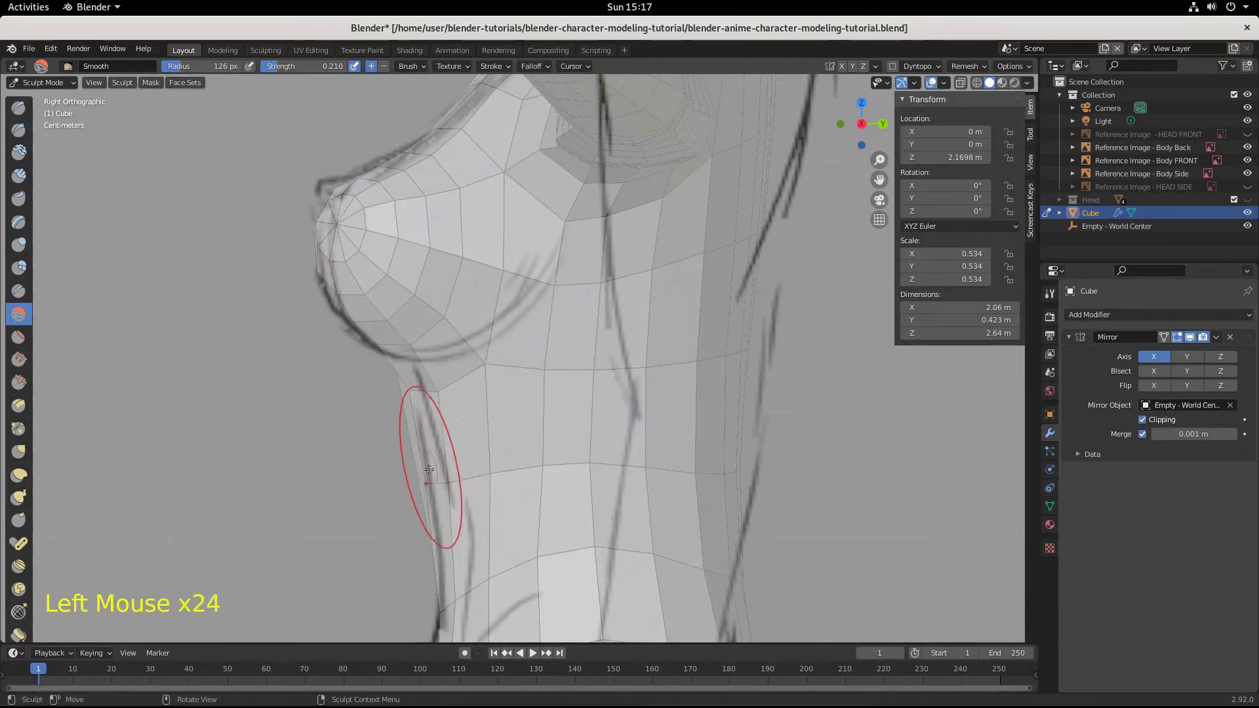
{"action": "left_click", "coordinate": [423, 468]}
{"action": "left_click", "coordinate": [420, 472]}
{"action": "left_click", "coordinate": [418, 474]}
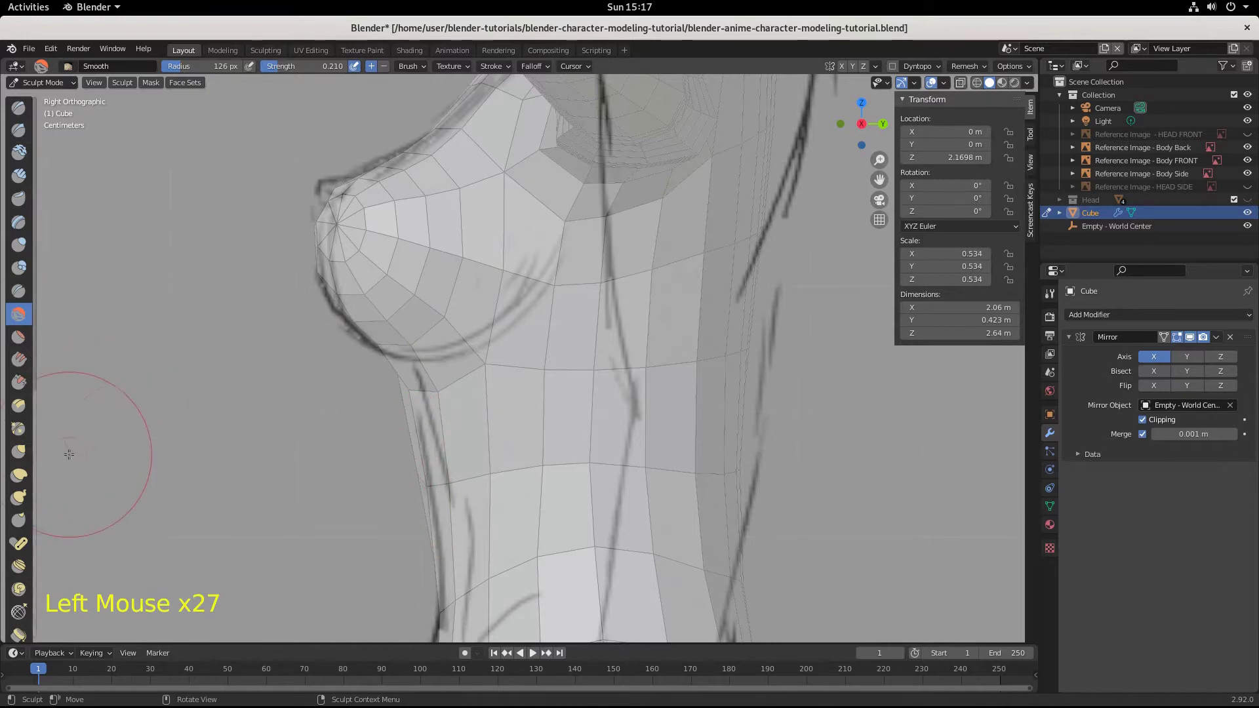
Step: In Edit Mode with wireframe shading, move the vertices of the fold beneath the breast backward along Y toward the side sketch
{"action": "left_click", "coordinate": [48, 82]}
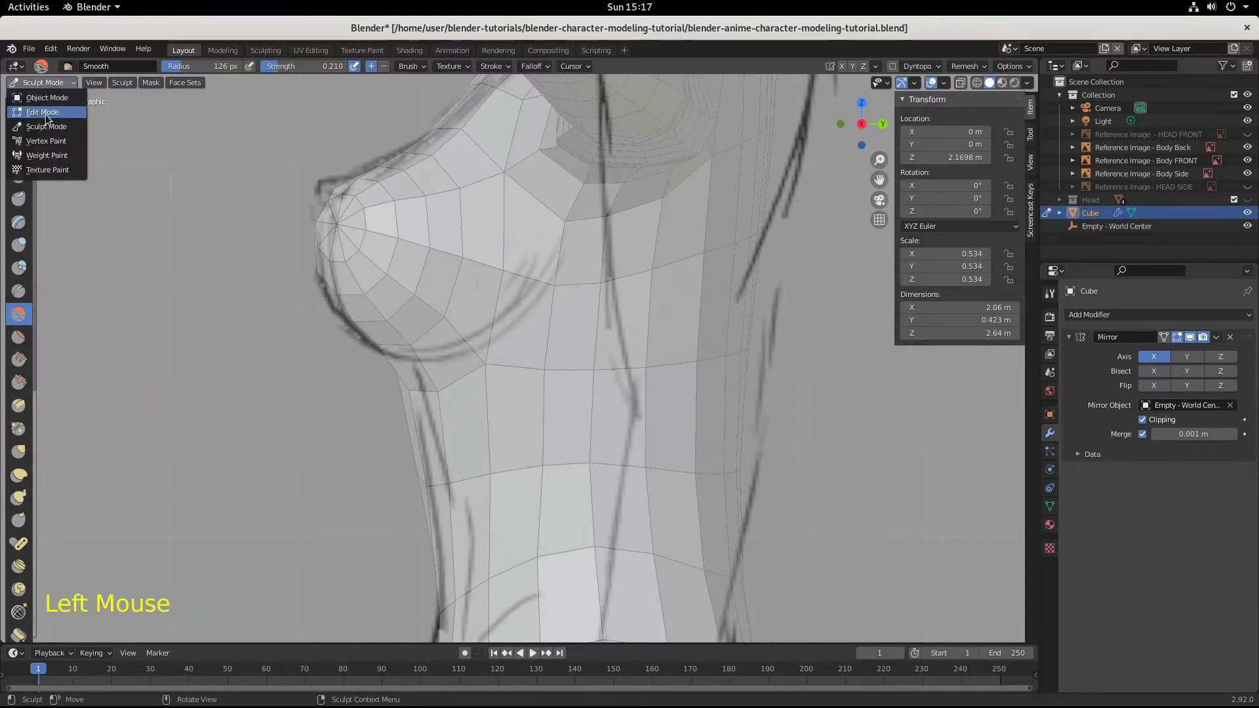
{"action": "left_click", "coordinate": [52, 104]}
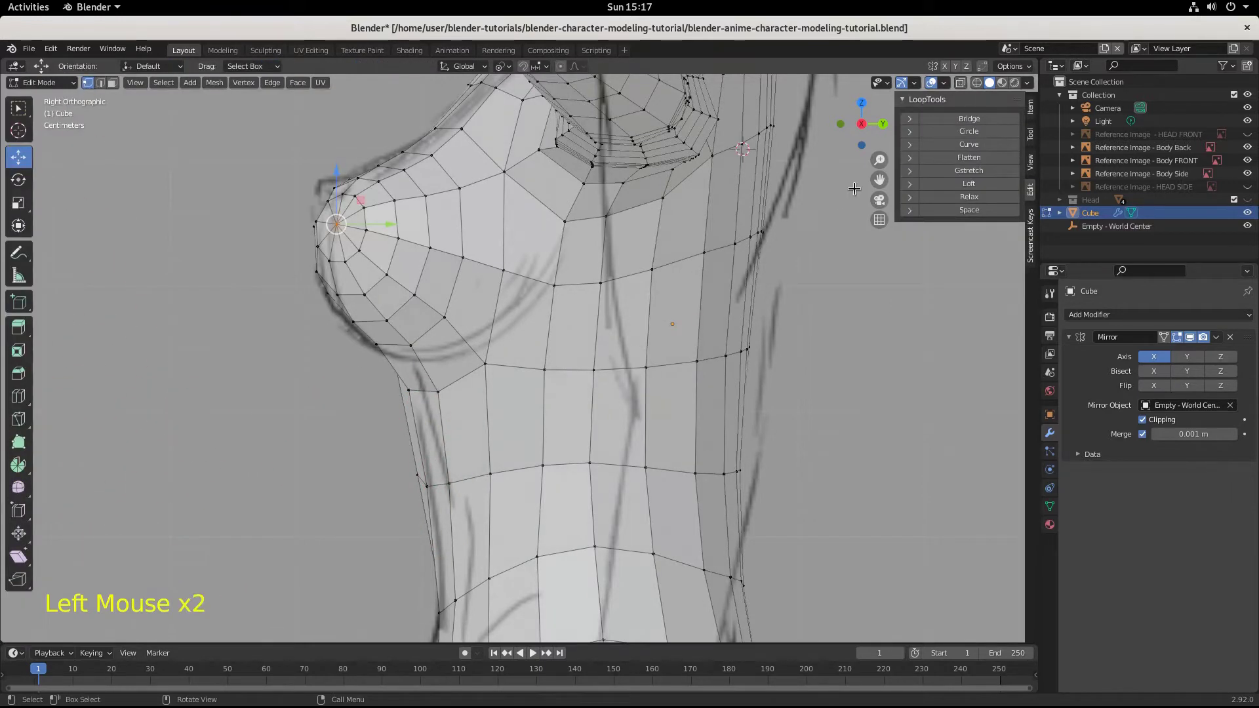
{"action": "left_click", "coordinate": [976, 82]}
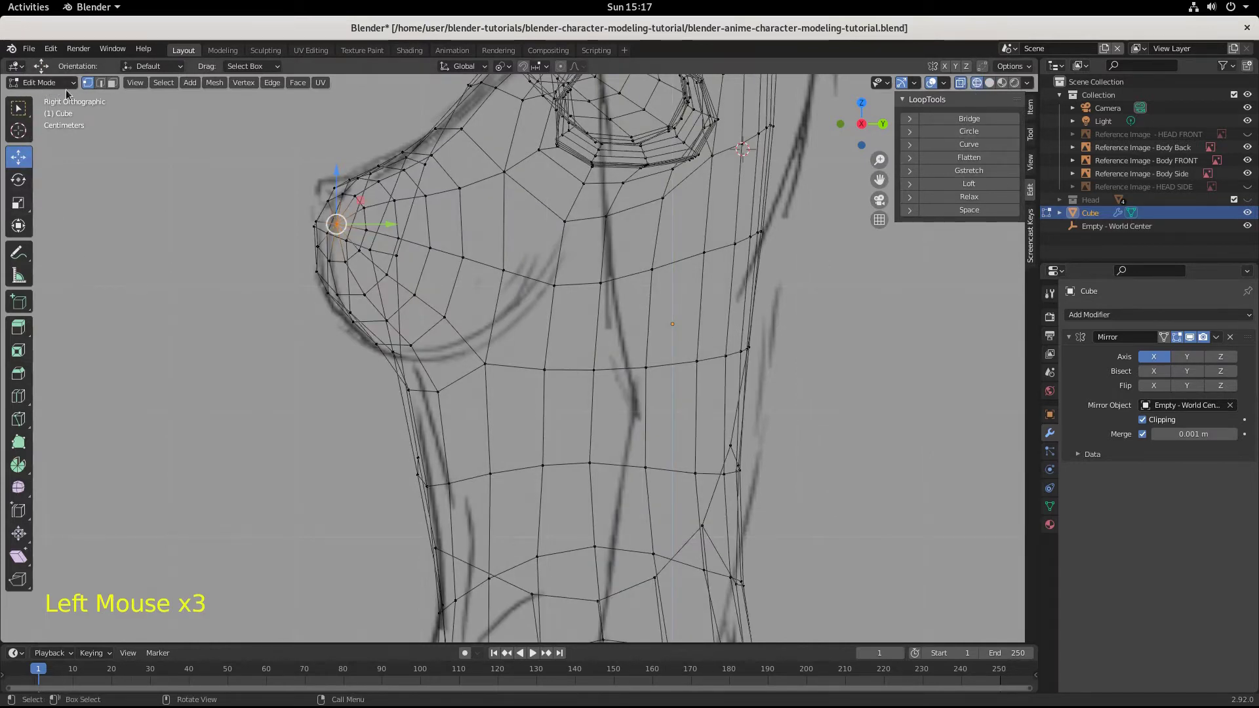
{"action": "left_click_drag", "start_coordinate": [375, 382], "coordinate": [466, 391]}
{"action": "left_click_drag", "start_coordinate": [374, 372], "coordinate": [491, 397]}
{"action": "middle_click_drag", "start_coordinate": [491, 397], "coordinate": [461, 425]}
{"action": "key", "text": "KP_3"}
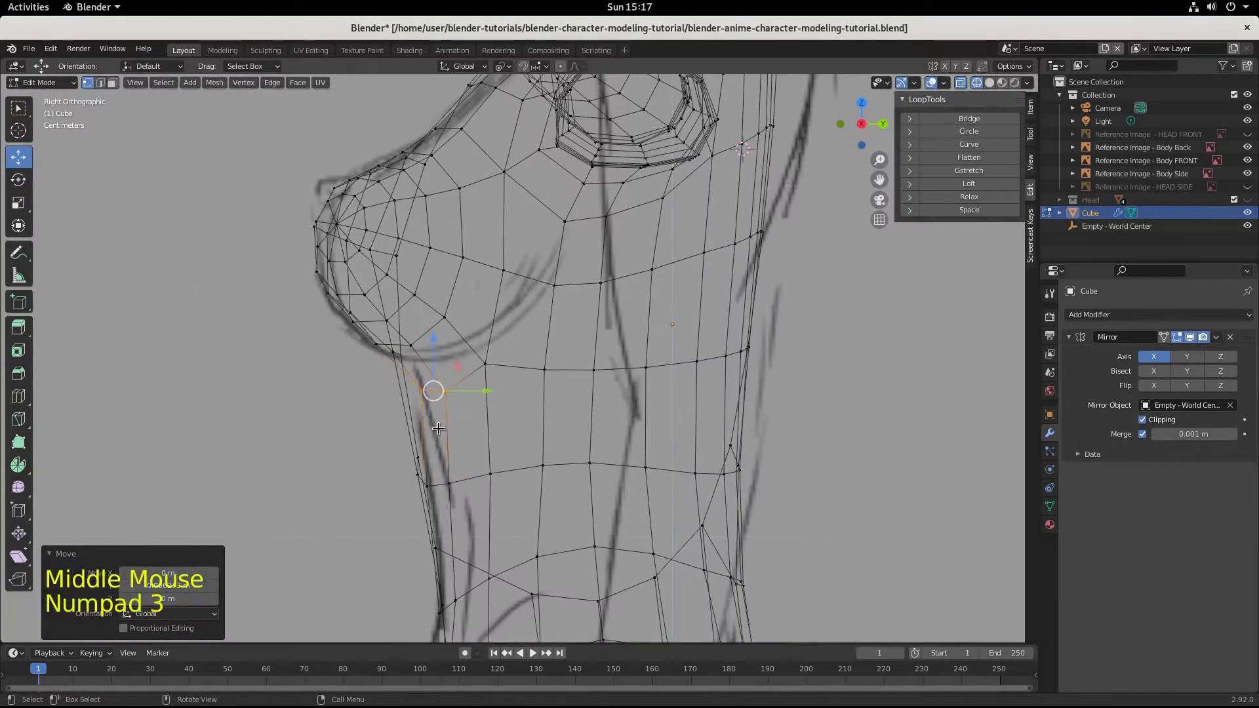
Step: Move the front vertex row of the upper abdomen about 0.0073 m back along Y to match the sketch
{"action": "left_click", "coordinate": [401, 452]}
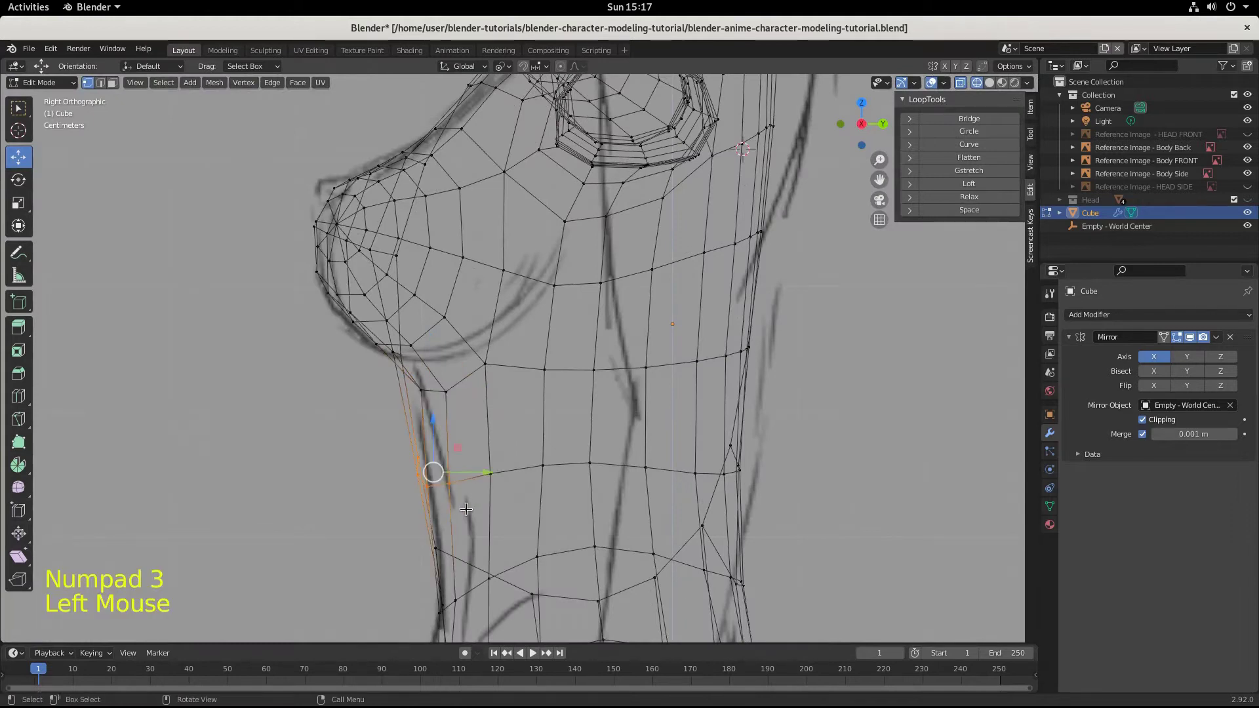
{"action": "left_click_drag", "start_coordinate": [488, 477], "coordinate": [502, 479]}
{"action": "scroll", "coordinate": [502, 478], "scroll_direction": "down", "scroll_amount": 1}
{"action": "scroll", "coordinate": [485, 503], "scroll_direction": "down", "scroll_amount": 1}
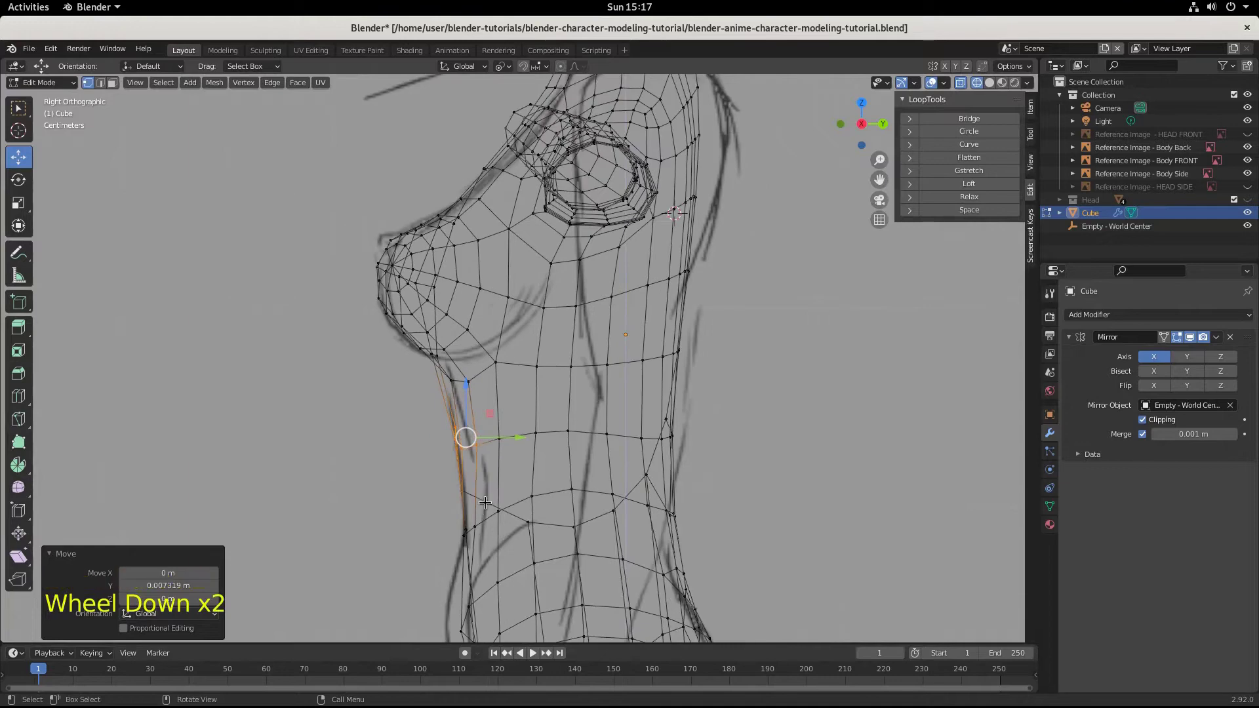
Step: Select the front vertices of the lower belly and move them forward about -0.0109 m along Y toward the reference curve
{"action": "middle_click_drag", "start_coordinate": [482, 557], "coordinate": [404, 351], "text": "shift"}
{"action": "scroll", "coordinate": [480, 398], "scroll_direction": "up", "scroll_amount": 3}
{"action": "left_click_drag", "start_coordinate": [392, 297], "coordinate": [514, 410]}
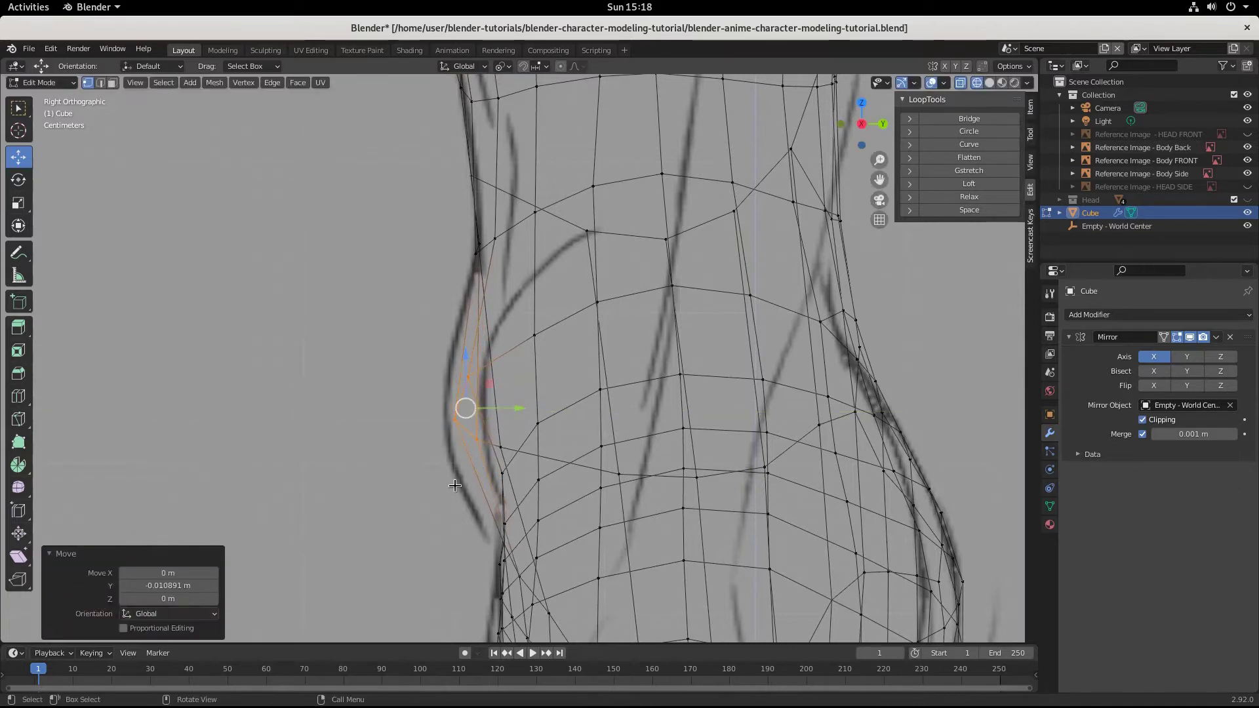
Step: Return to solid shading and add one loop cut around the torso just below the breast, with a slide factor of about 0.423
{"action": "scroll", "coordinate": [458, 477], "scroll_direction": "down", "scroll_amount": 1}
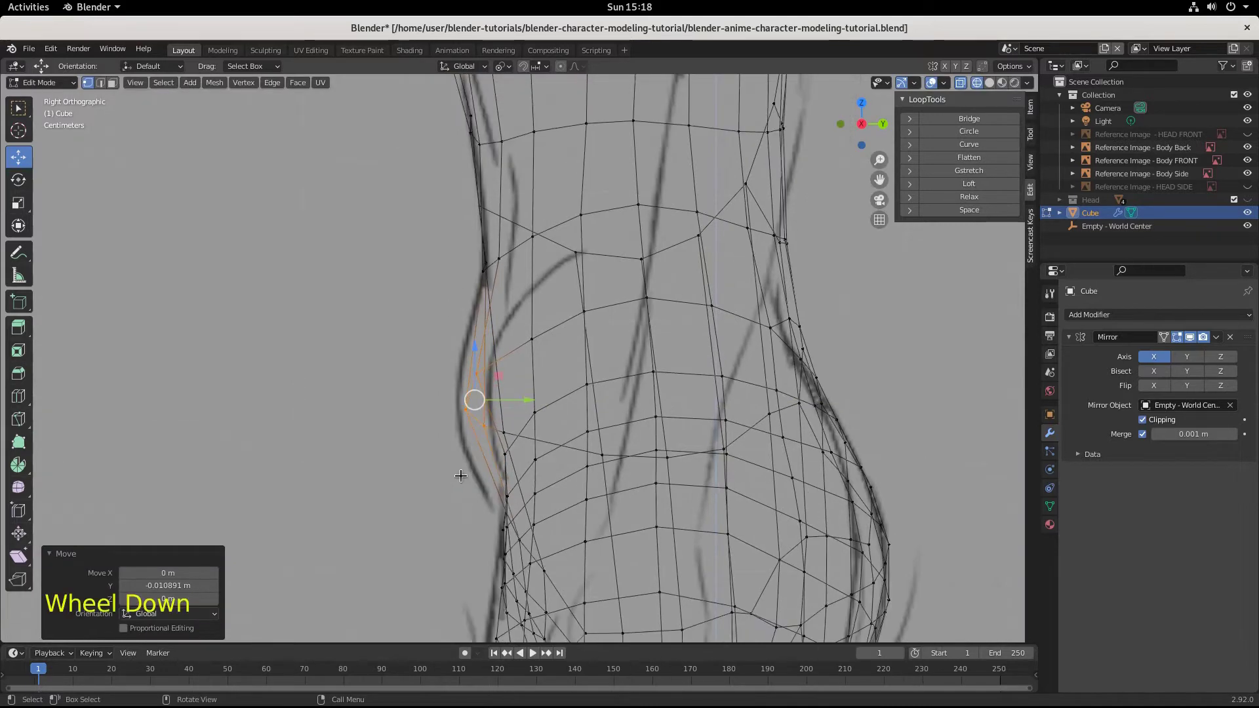
{"action": "left_click", "coordinate": [988, 84]}
{"action": "scroll", "coordinate": [740, 357], "scroll_direction": "down", "scroll_amount": 6}
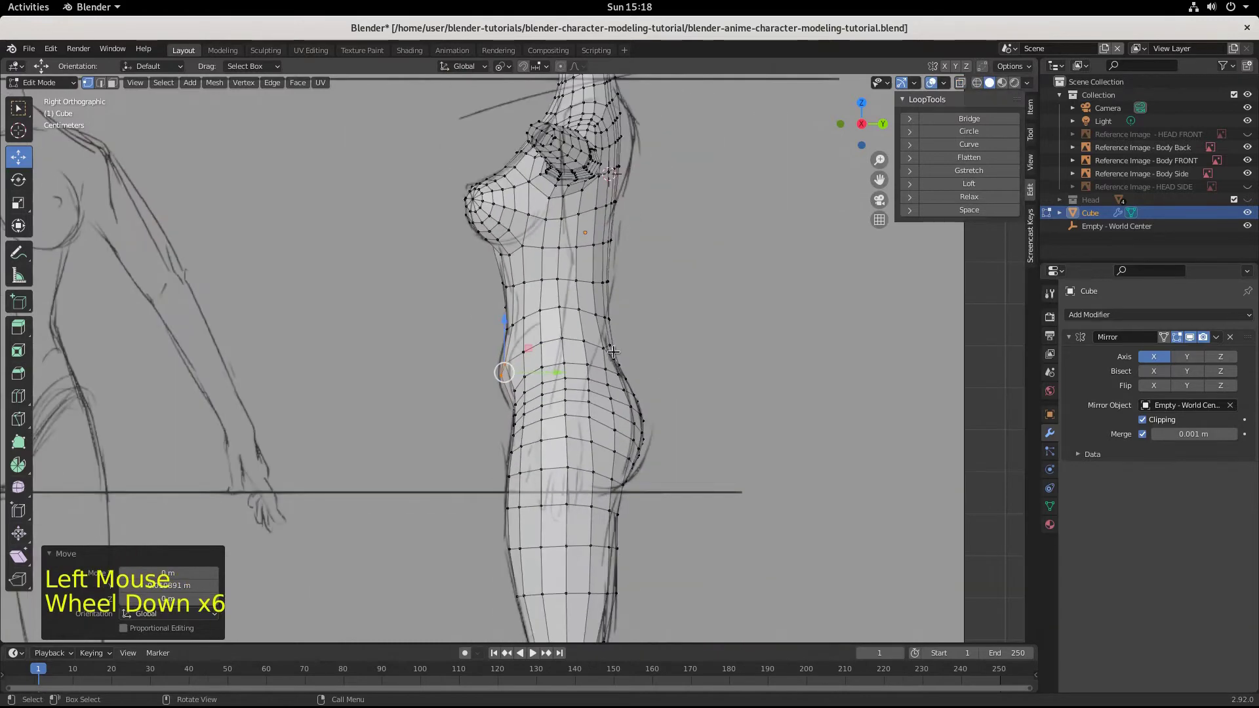
{"action": "scroll", "coordinate": [558, 325], "scroll_direction": "up", "scroll_amount": 3}
{"action": "middle_click_drag", "start_coordinate": [552, 255], "coordinate": [596, 413], "text": "shift"}
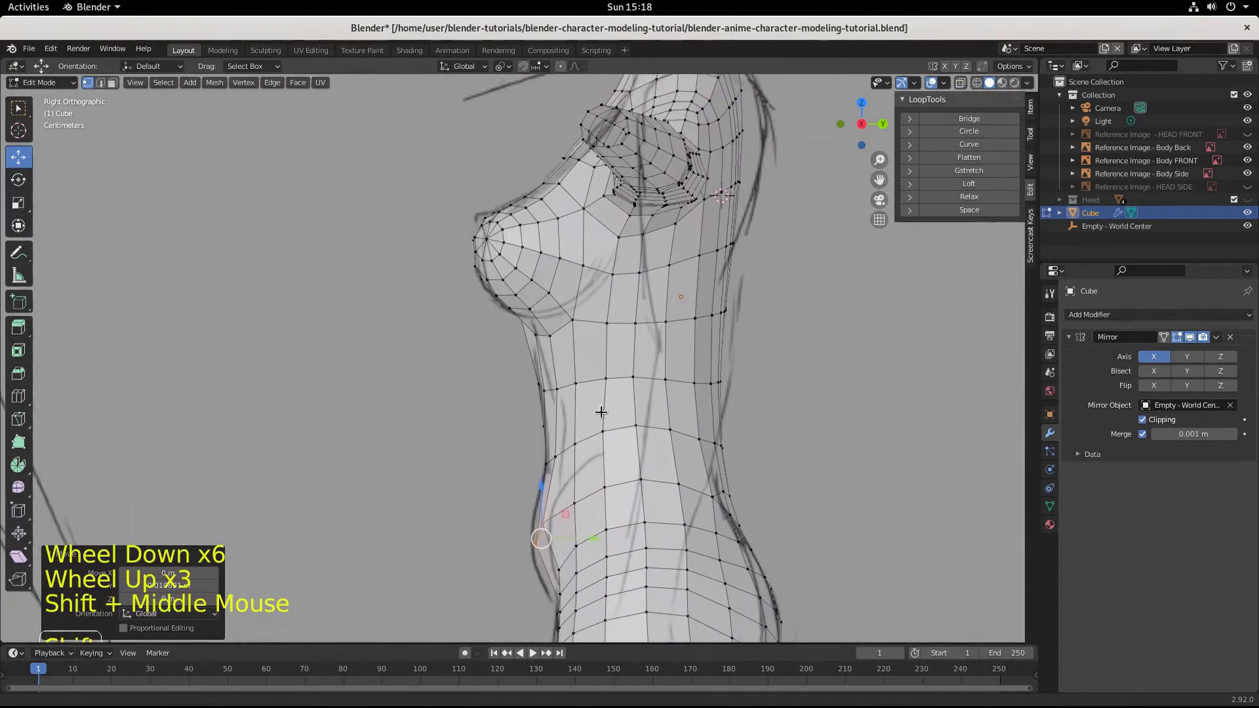
{"action": "scroll", "coordinate": [591, 346], "scroll_direction": "up", "scroll_amount": 3}
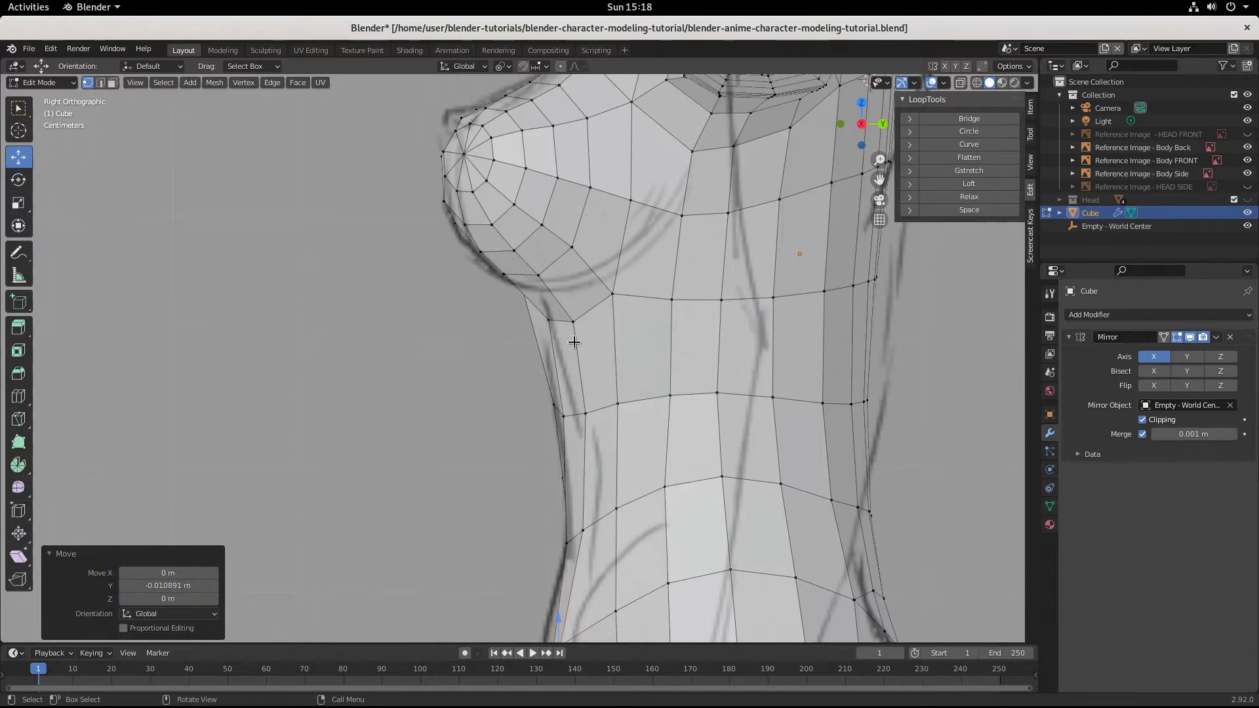
{"action": "key", "text": "ctrl+r"}
{"action": "left_click", "coordinate": [574, 342]}
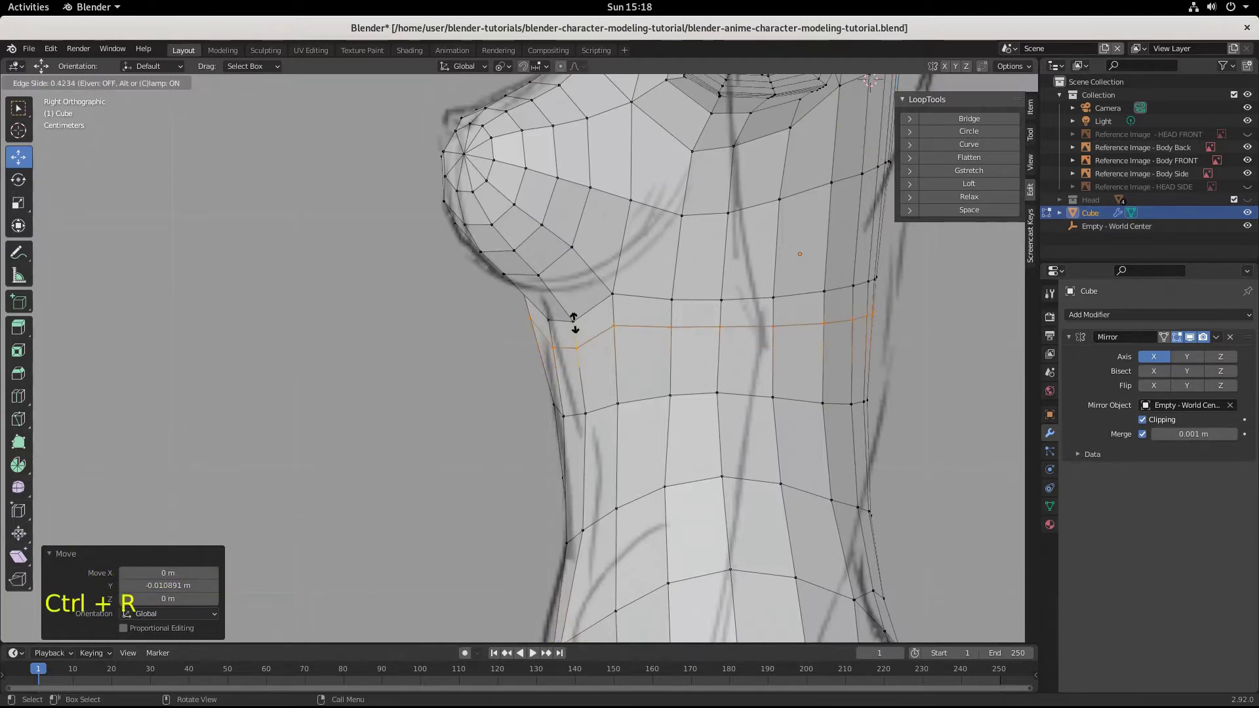
{"action": "left_click", "coordinate": [590, 334]}
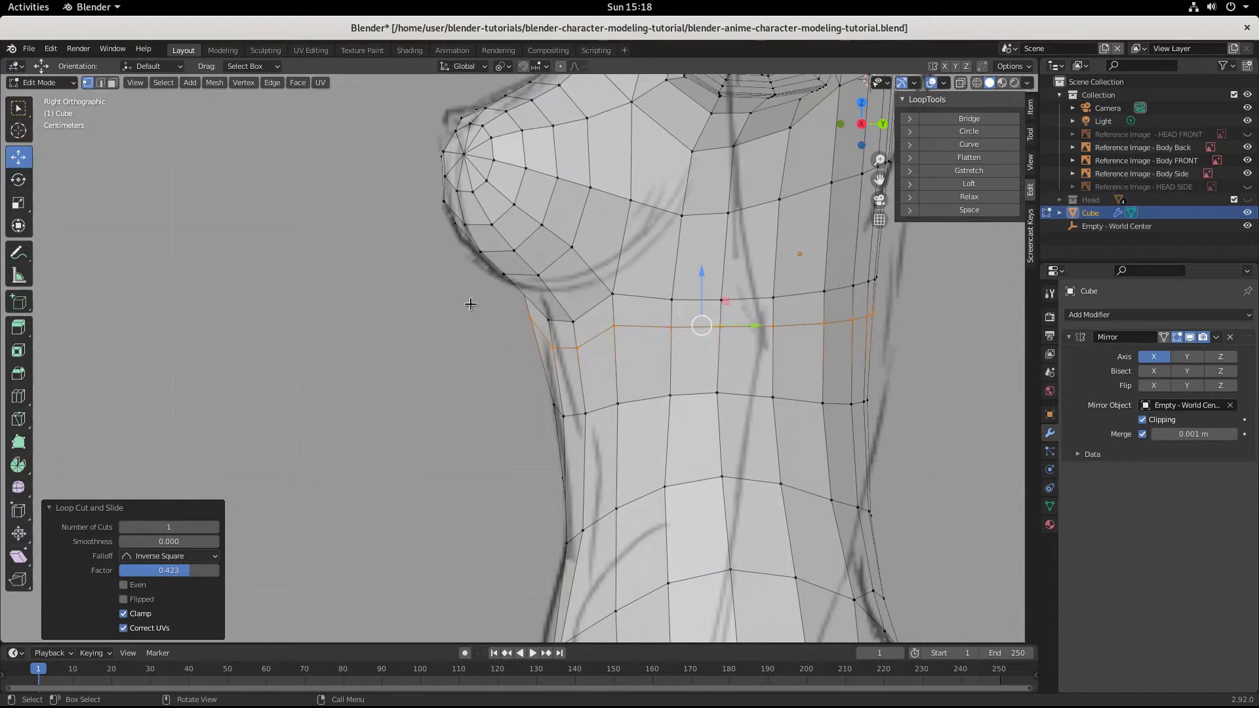
Step: Move the new loop's front vertex beneath the breast about 0.0045 m back along Y to meet the reference line
{"action": "scroll", "coordinate": [741, 382], "scroll_direction": "down", "scroll_amount": 4}
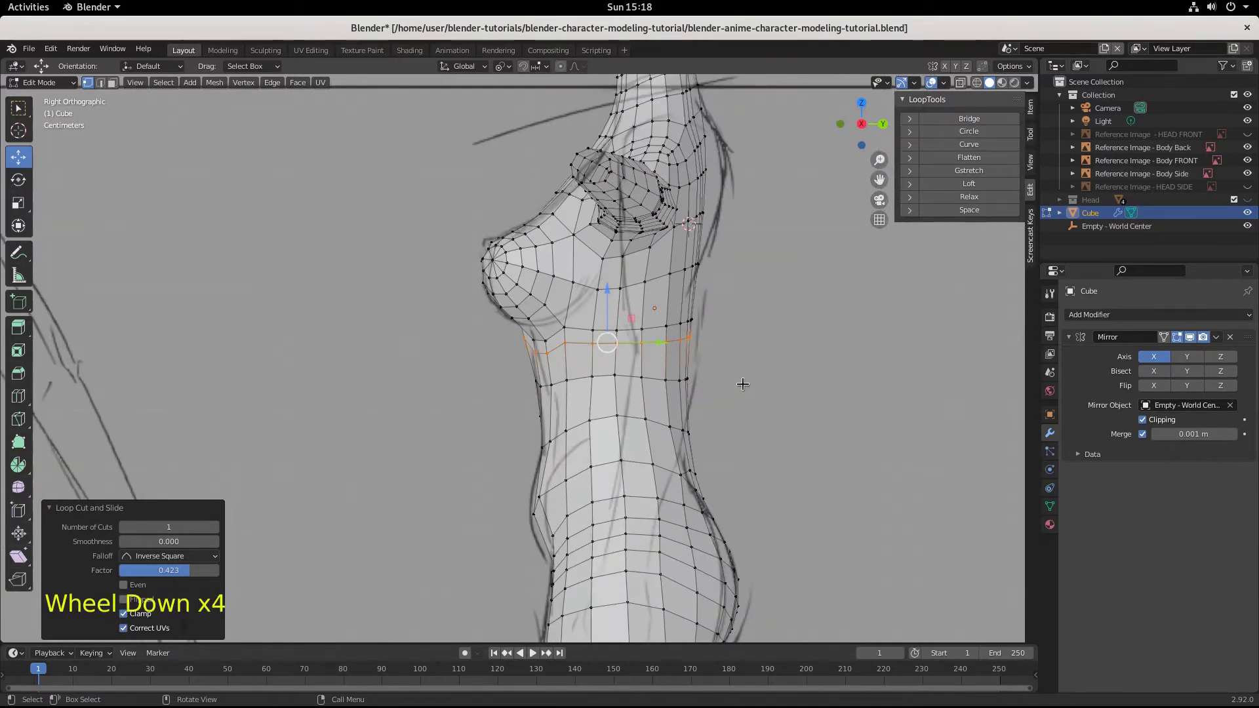
{"action": "scroll", "coordinate": [743, 383], "scroll_direction": "up", "scroll_amount": 1}
{"action": "left_click", "coordinate": [510, 346]}
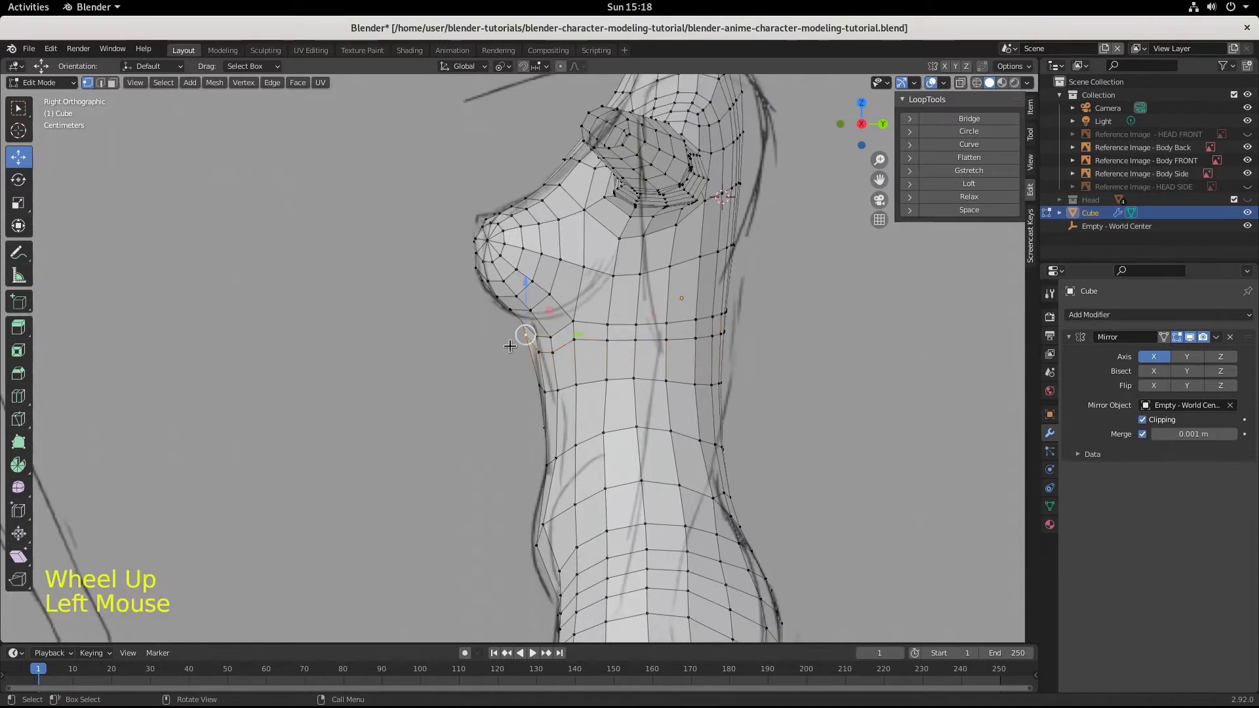
{"action": "left_click_drag", "start_coordinate": [551, 336], "coordinate": [580, 336]}
{"action": "left_click", "coordinate": [525, 336]}
{"action": "scroll", "coordinate": [564, 315], "scroll_direction": "up", "scroll_amount": 2}
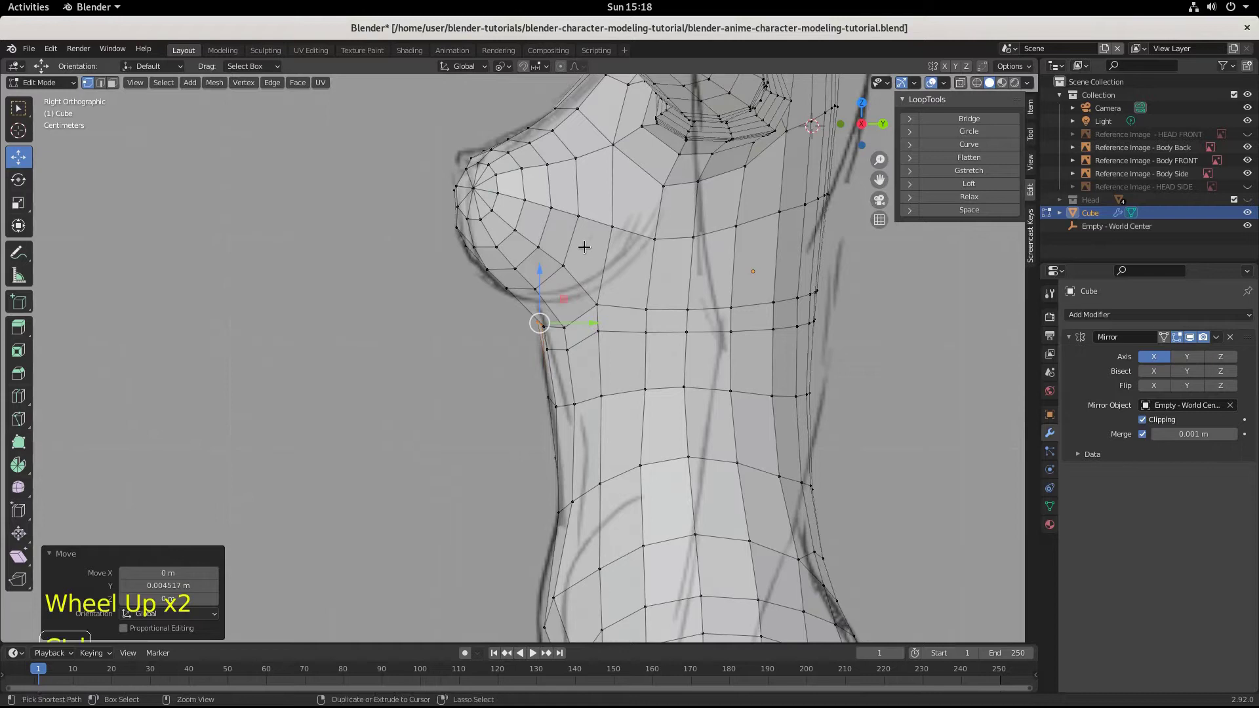
Step: Add one loop cut around the outer base of the breast, with a slide factor of about 0.070
{"action": "key", "text": "ctrl+r"}
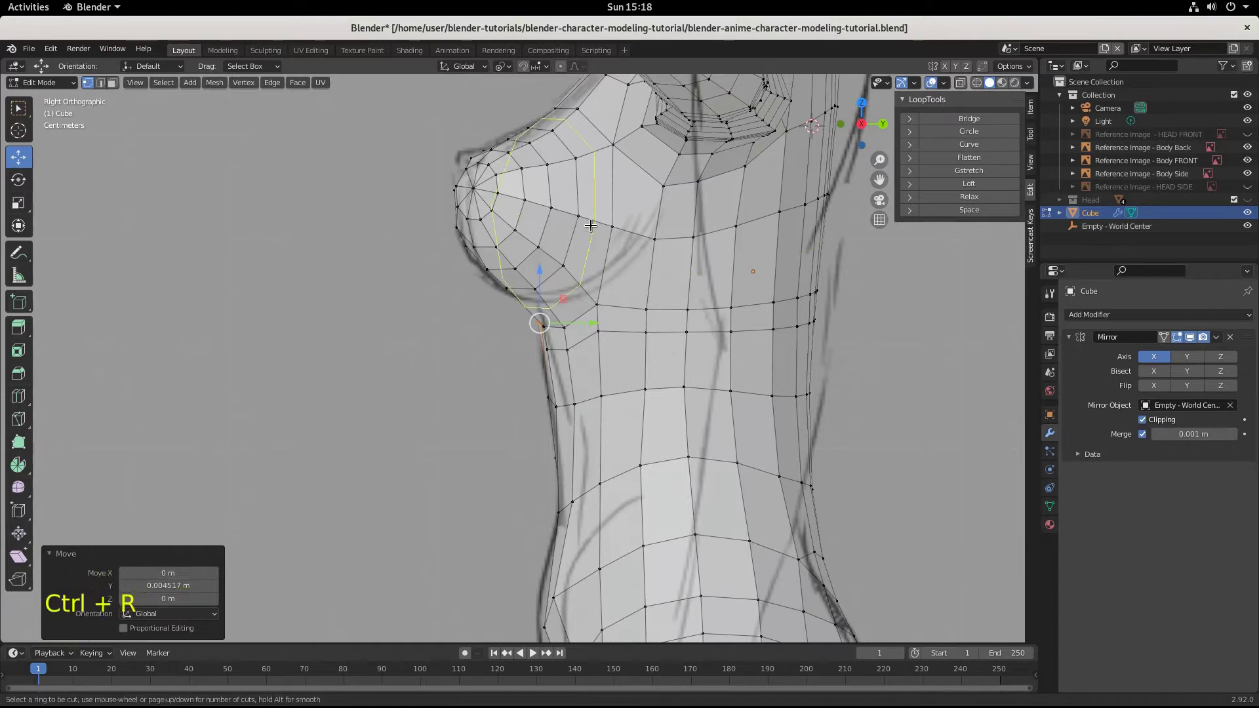
{"action": "left_click", "coordinate": [590, 221]}
{"action": "left_click", "coordinate": [609, 333]}
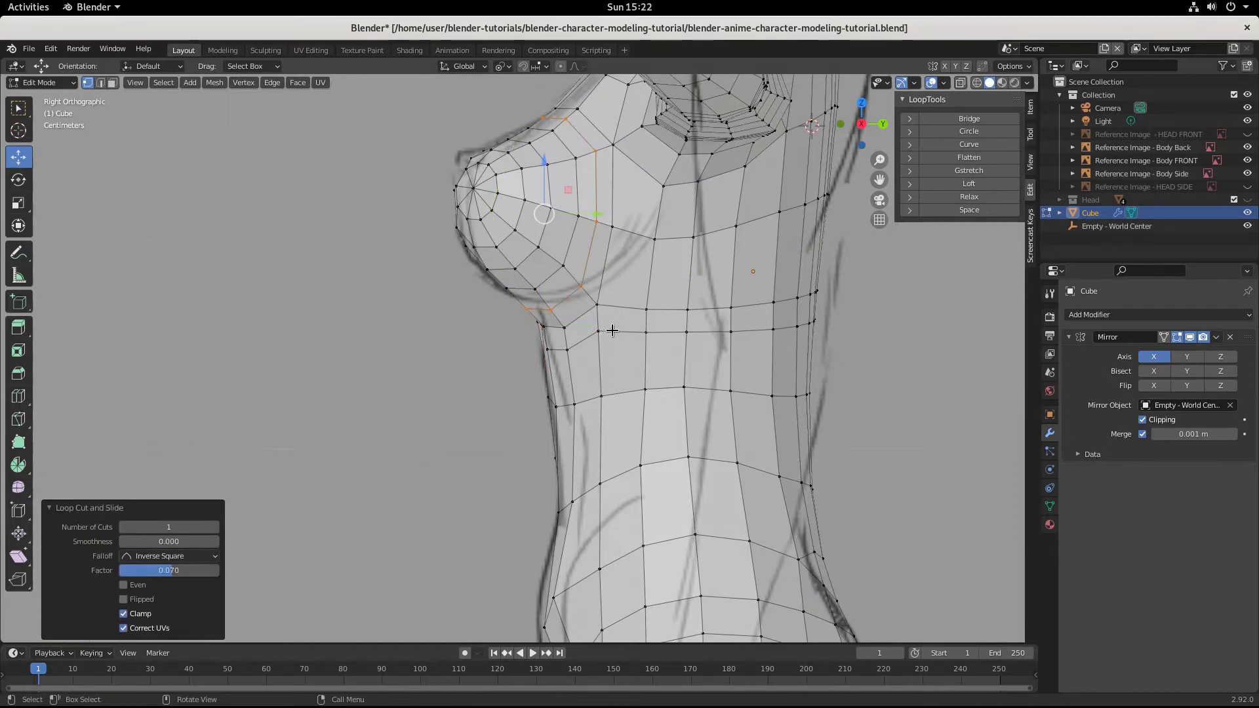
Step: Move the breast base's side vertices back along Y, shifting the upper one near the armpit about 0.0088 m
{"action": "left_click_drag", "start_coordinate": [596, 213], "coordinate": [678, 227]}
{"action": "left_click", "coordinate": [614, 228]}
{"action": "left_click", "coordinate": [604, 303]}
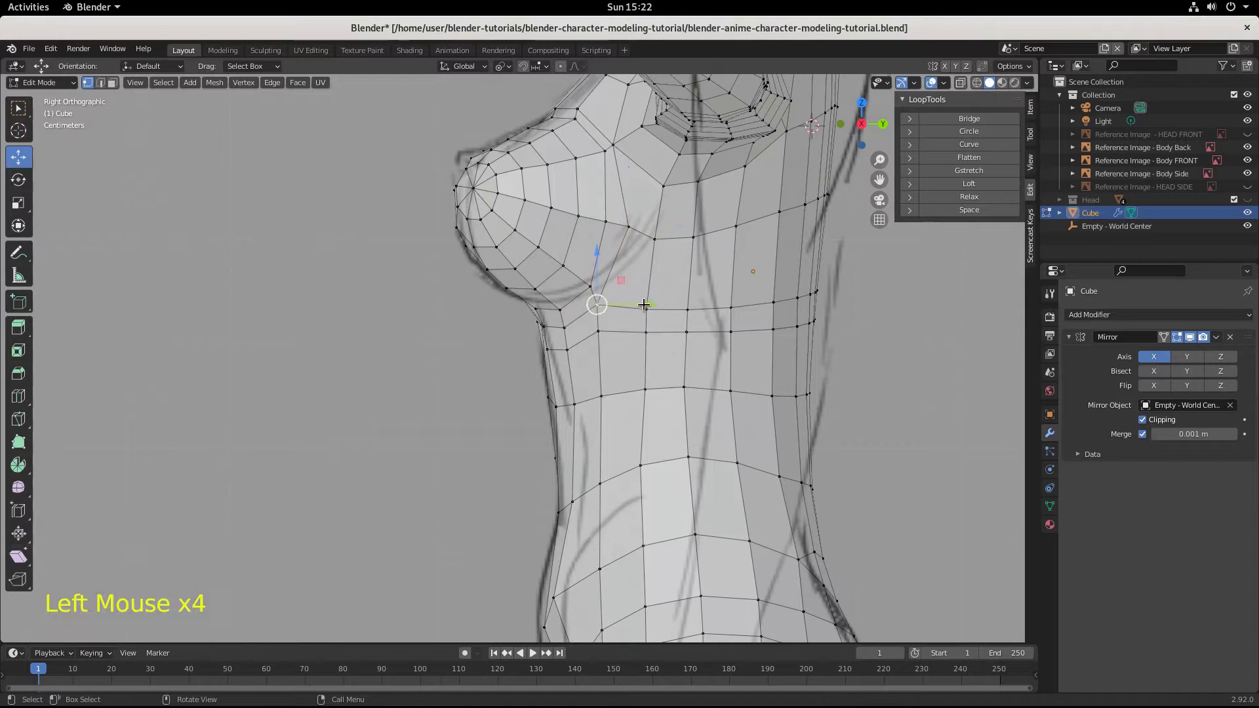
{"action": "left_click_drag", "start_coordinate": [644, 304], "coordinate": [652, 304]}
{"action": "left_click", "coordinate": [612, 142]}
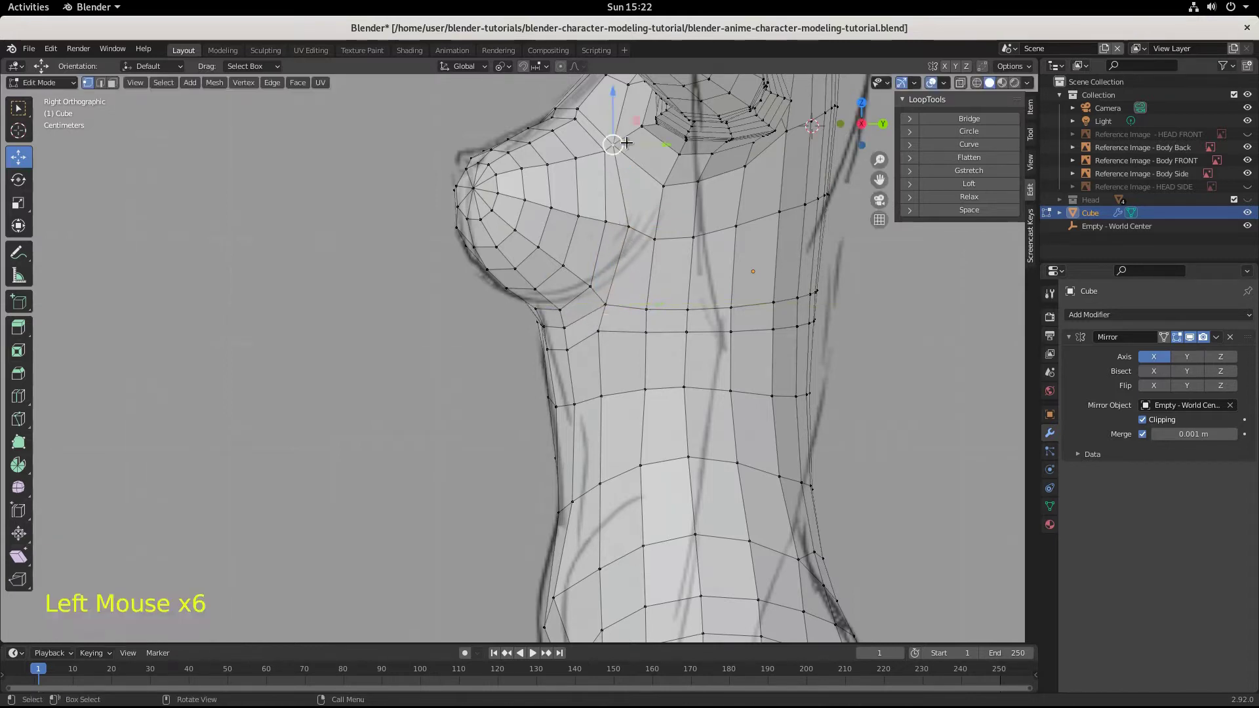
{"action": "left_click_drag", "start_coordinate": [656, 143], "coordinate": [666, 143]}
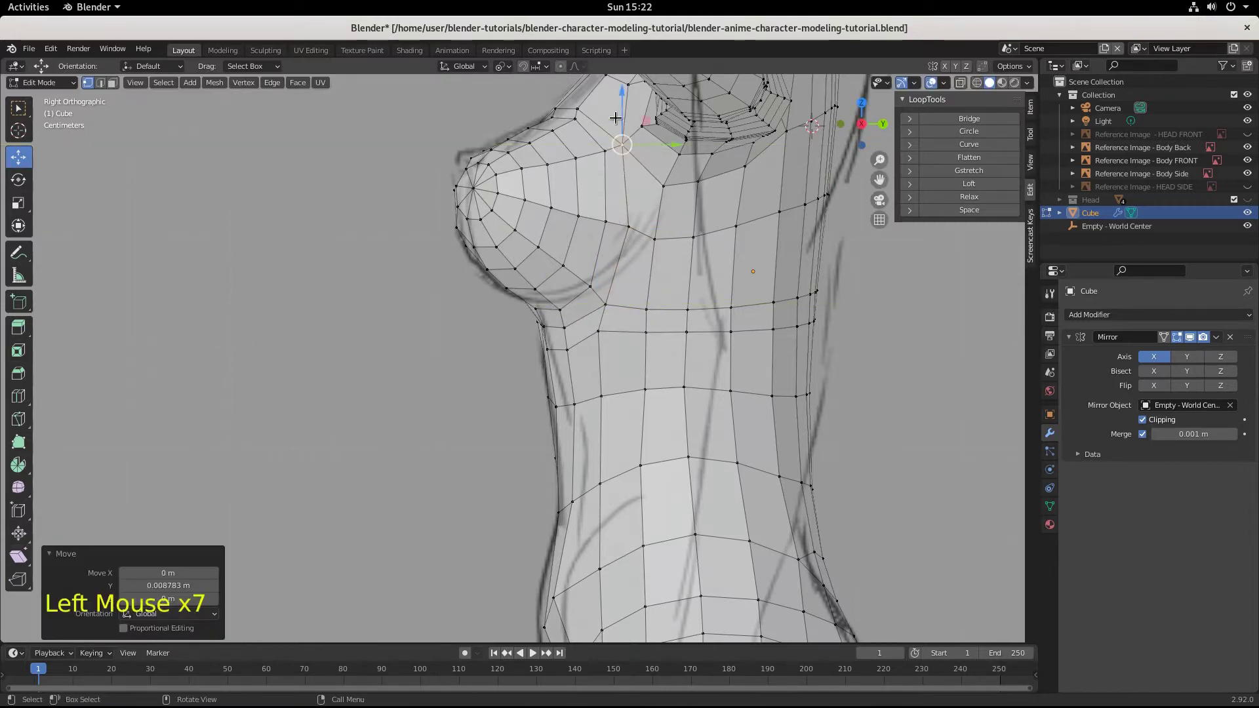
Step: Reposition the vertices along the upper breast slope, moving them about 0.012 m and 0.006 m back along Y
{"action": "left_click", "coordinate": [579, 107]}
{"action": "left_click_drag", "start_coordinate": [617, 110], "coordinate": [635, 110]}
{"action": "scroll", "coordinate": [623, 110], "scroll_direction": "down", "scroll_amount": 1}
{"action": "left_click", "coordinate": [576, 116]}
{"action": "left_click_drag", "start_coordinate": [543, 104], "coordinate": [641, 120]}
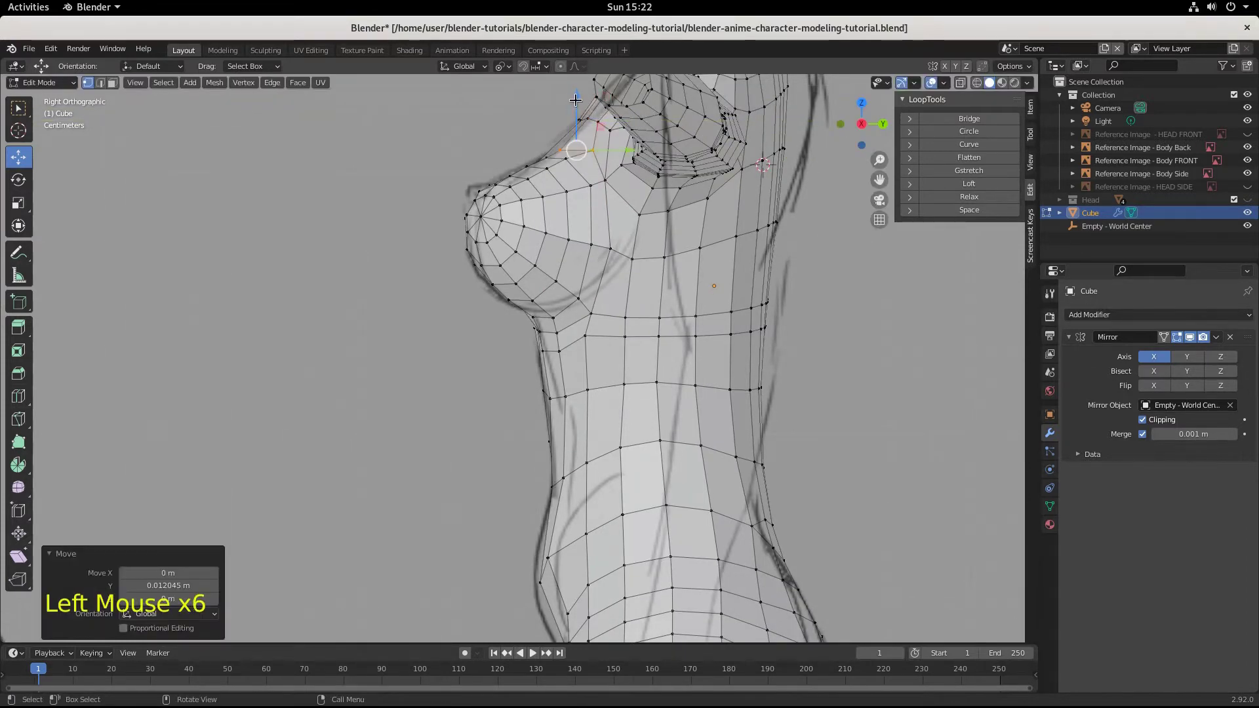
{"action": "left_click_drag", "start_coordinate": [575, 101], "coordinate": [576, 96]}
{"action": "left_click_drag", "start_coordinate": [627, 147], "coordinate": [630, 147]}
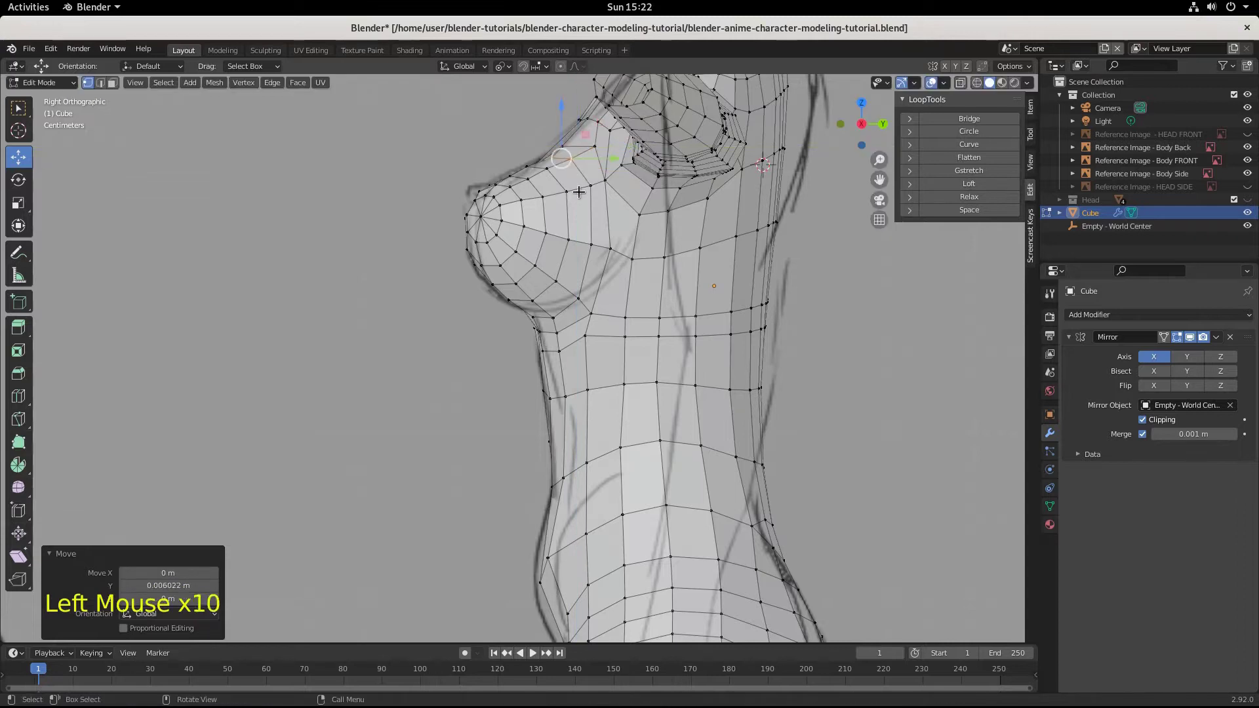
{"action": "left_click_drag", "start_coordinate": [580, 191], "coordinate": [624, 187]}
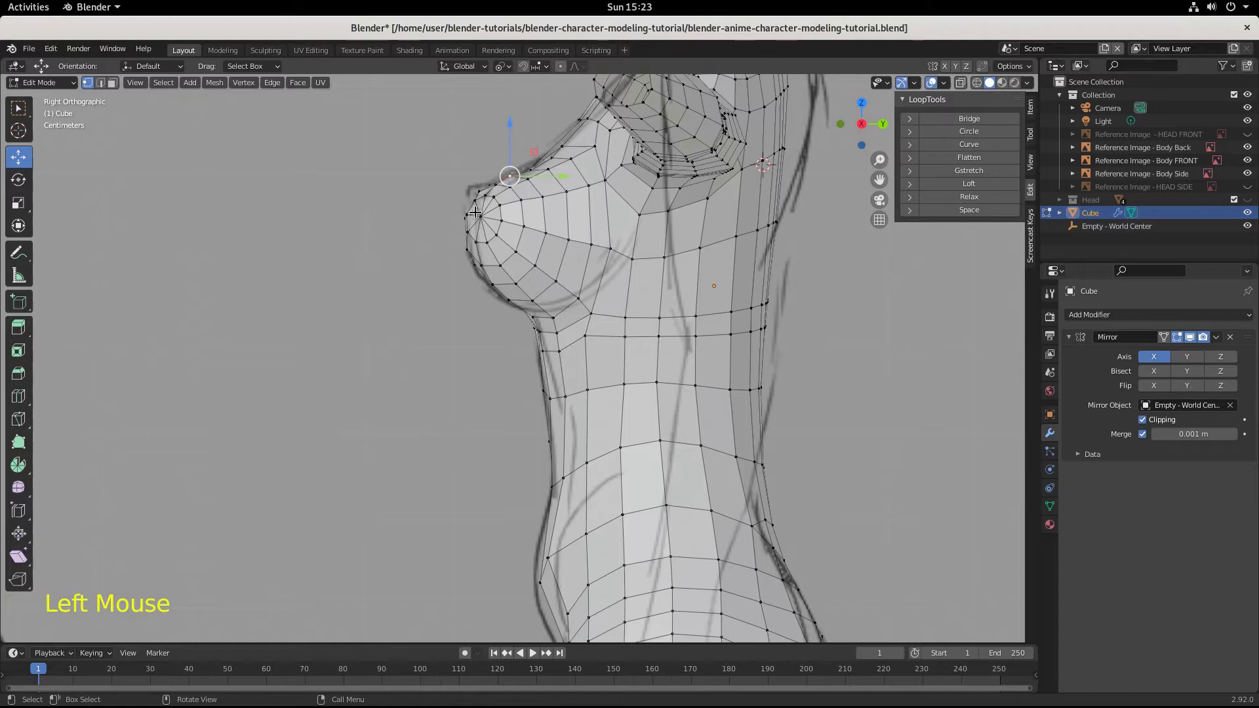
{"action": "left_click", "coordinate": [476, 212]}
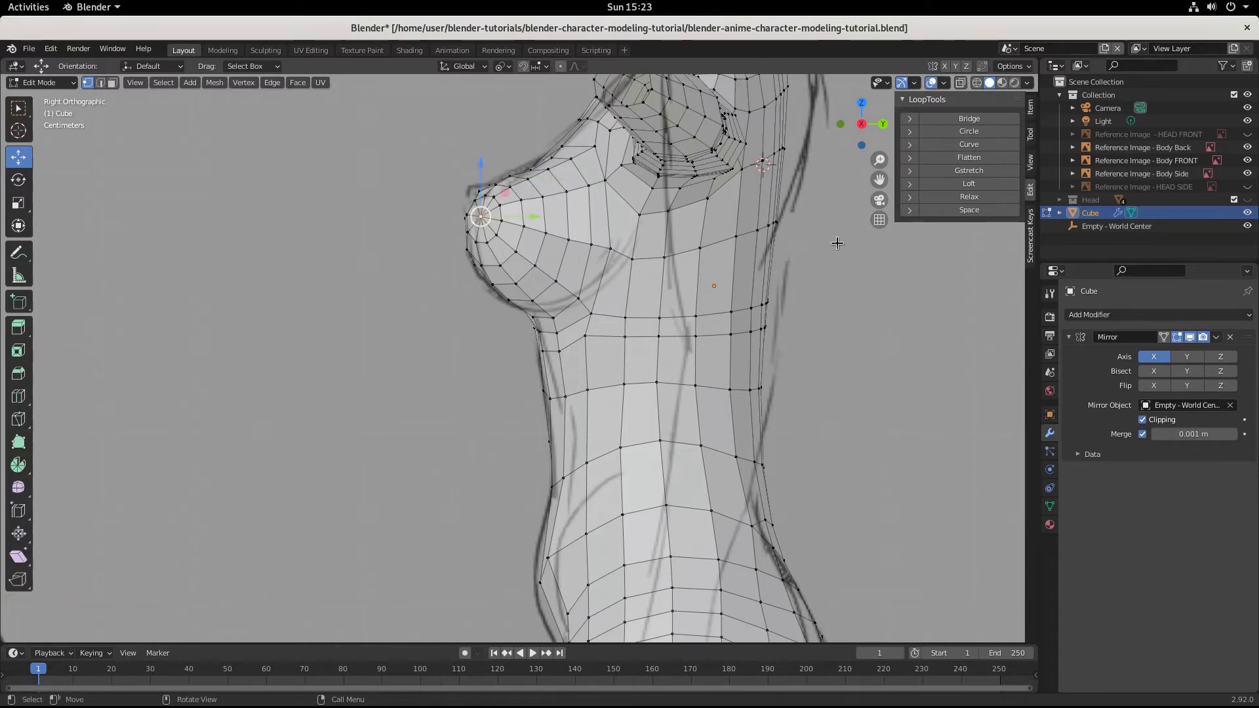
Step: Switch to Sculpt Mode in front view and inflate the breast tip and upper outer area with the Inflate/Deflate brush
{"action": "key", "text": "KP_1"}
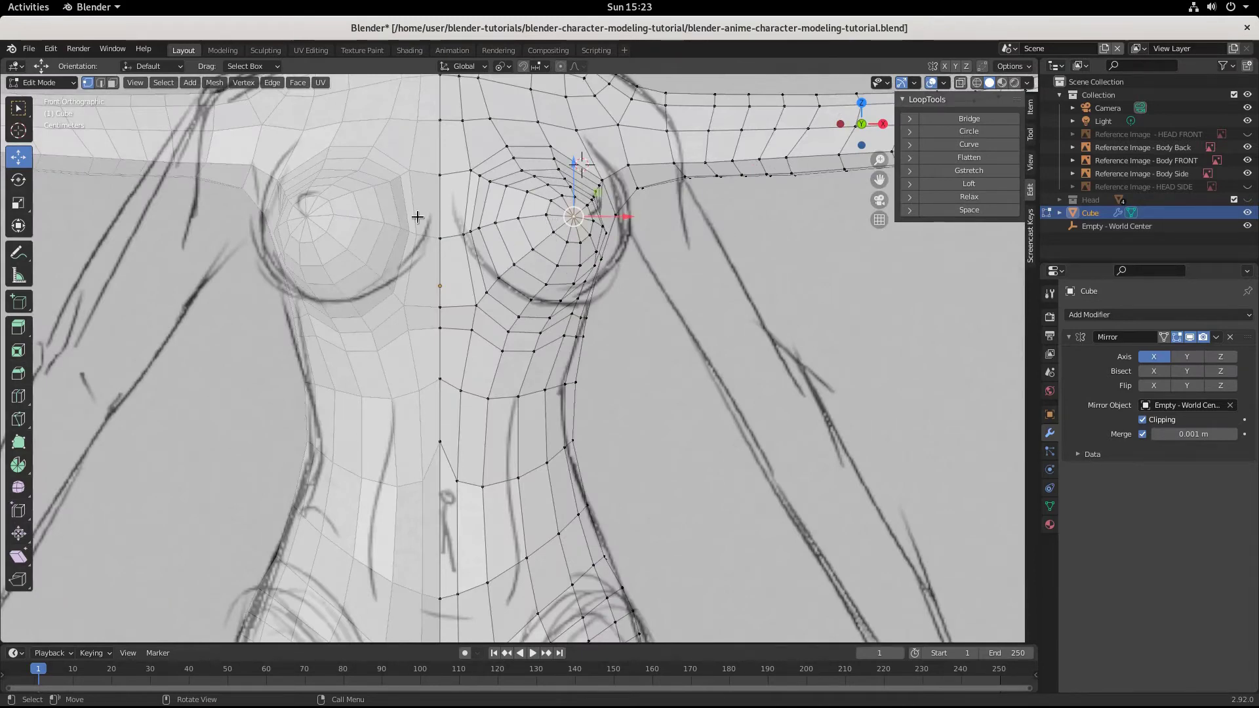
{"action": "left_click", "coordinate": [25, 83]}
{"action": "left_click", "coordinate": [53, 126]}
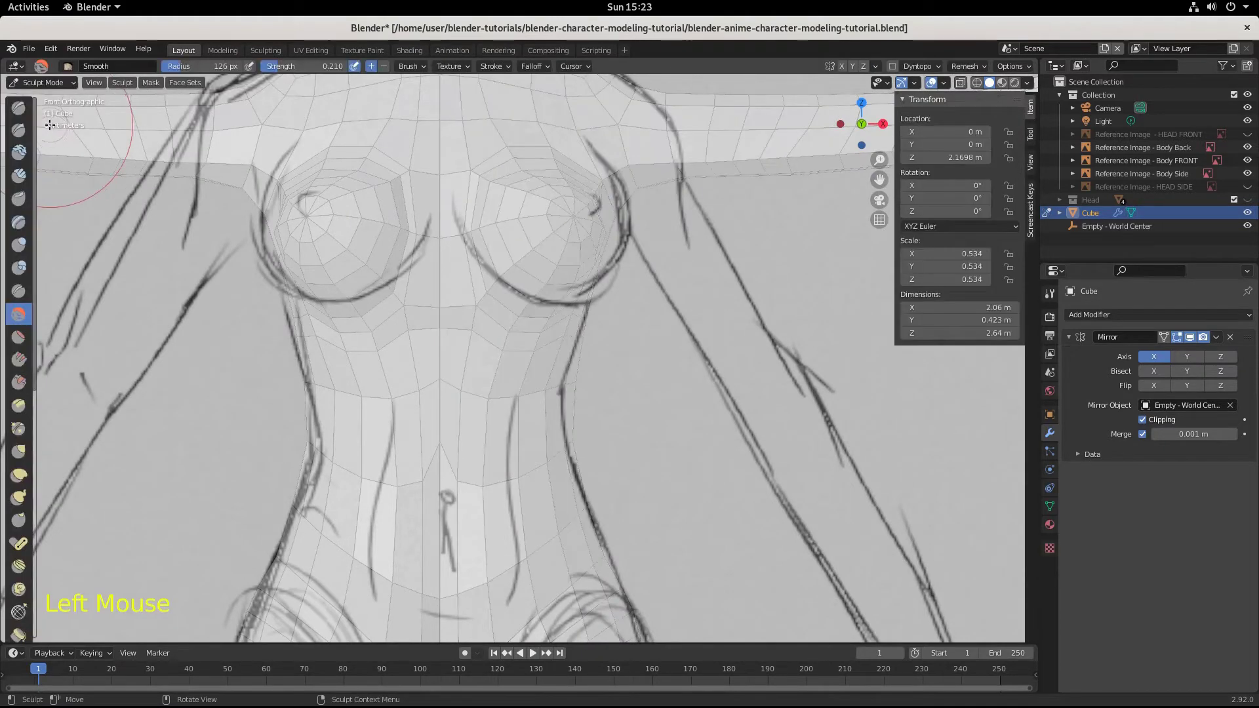
{"action": "left_click", "coordinate": [19, 244]}
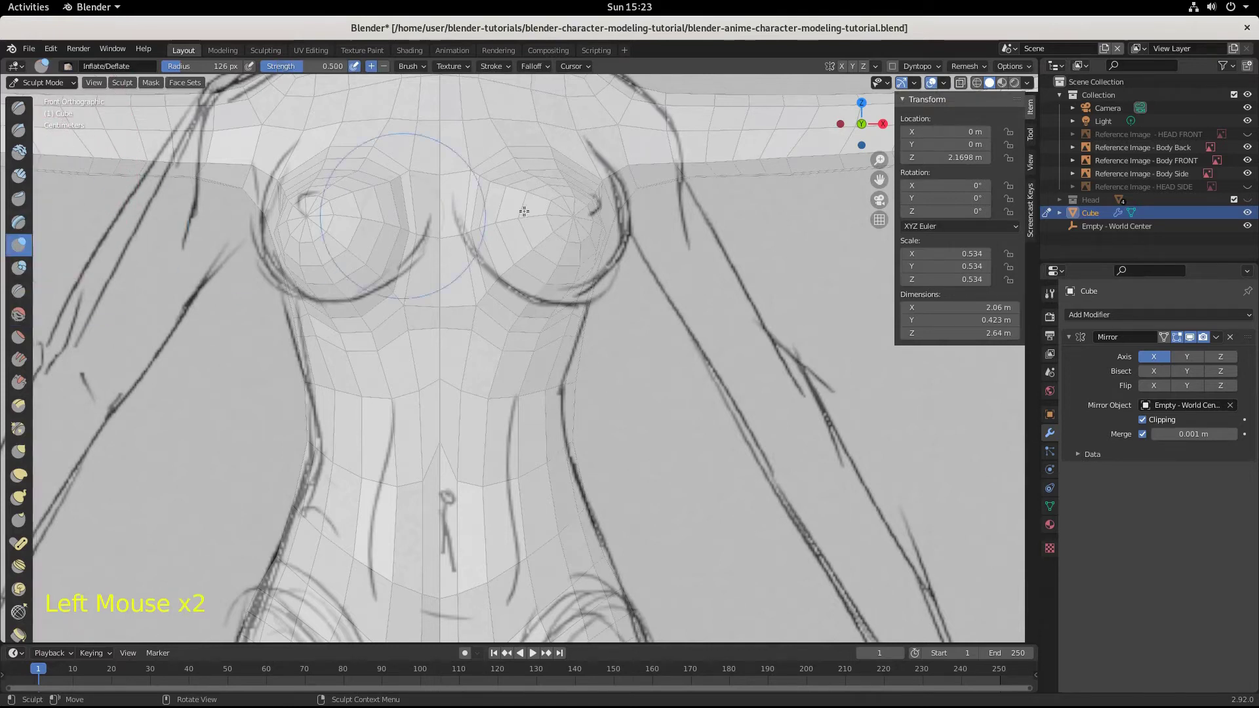
{"action": "left_click", "coordinate": [589, 209]}
{"action": "left_click", "coordinate": [589, 211]}
{"action": "left_click", "coordinate": [590, 211]}
{"action": "left_click", "coordinate": [593, 211]}
{"action": "left_click", "coordinate": [593, 207]}
{"action": "left_click", "coordinate": [590, 201]}
{"action": "left_click", "coordinate": [582, 185]}
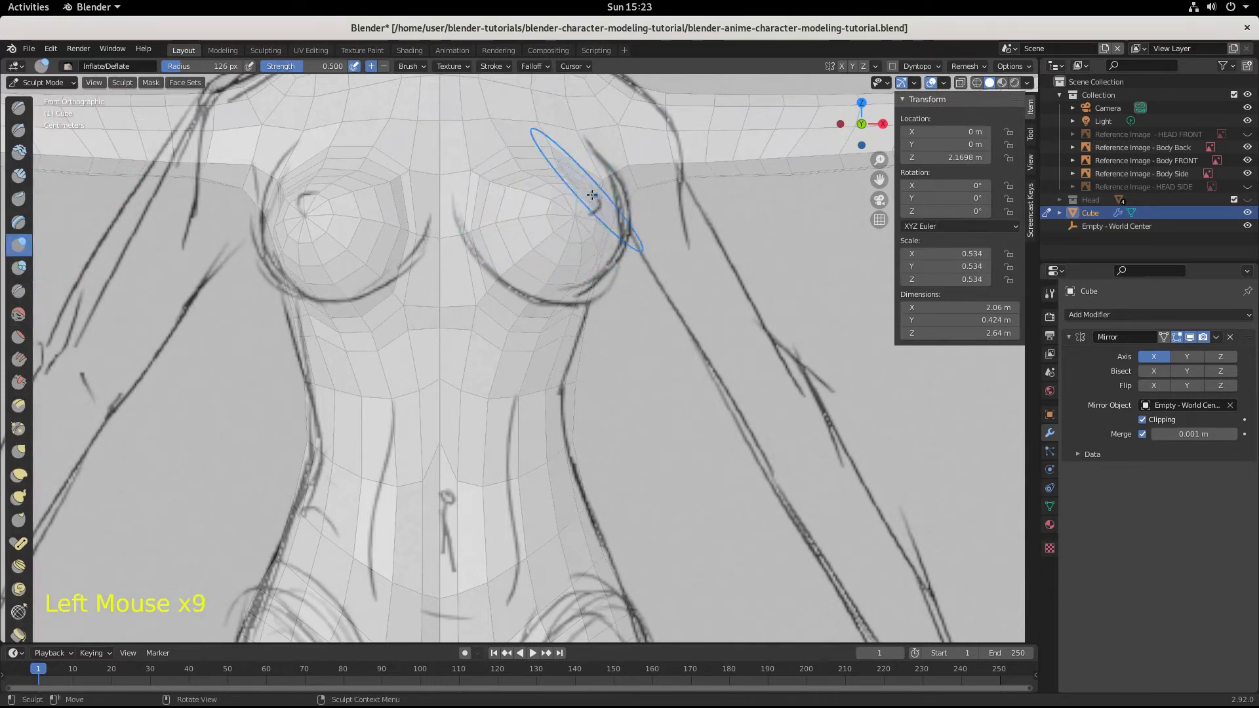
{"action": "left_click", "coordinate": [575, 168]}
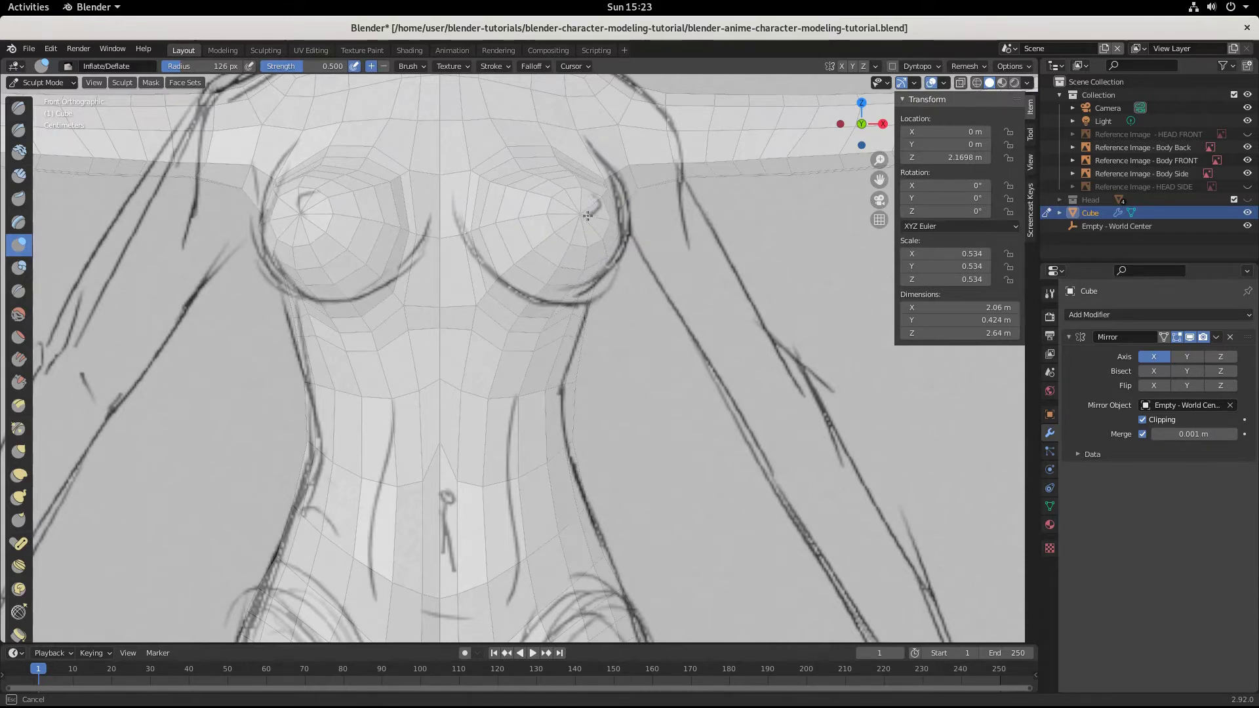
Step: Inflate the breast's inner edge, lower middle and outer side to fill the front sketch outline
{"action": "left_click", "coordinate": [502, 263]}
{"action": "left_click", "coordinate": [486, 239]}
{"action": "double_click", "coordinate": [469, 197]}
{"action": "triple_click", "coordinate": [472, 204]}
{"action": "double_click", "coordinate": [472, 204]}
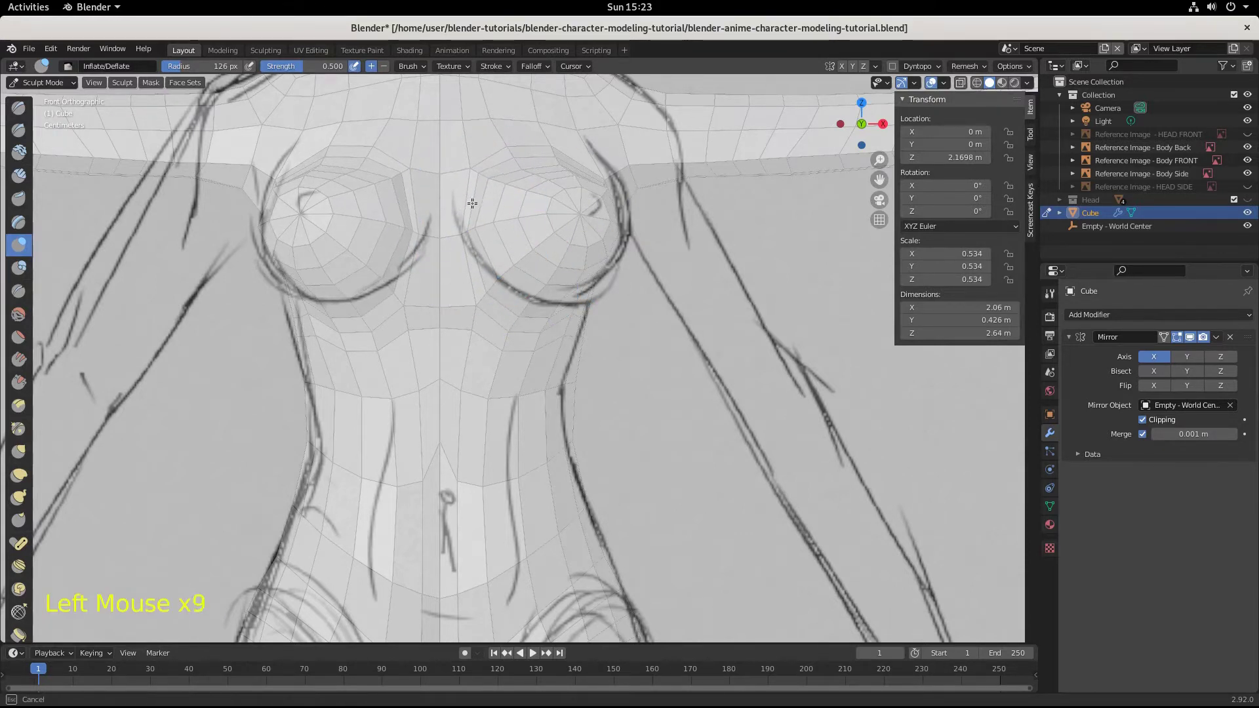
{"action": "triple_click", "coordinate": [533, 247]}
{"action": "double_click", "coordinate": [597, 225]}
{"action": "triple_click", "coordinate": [604, 230]}
{"action": "triple_click", "coordinate": [618, 210]}
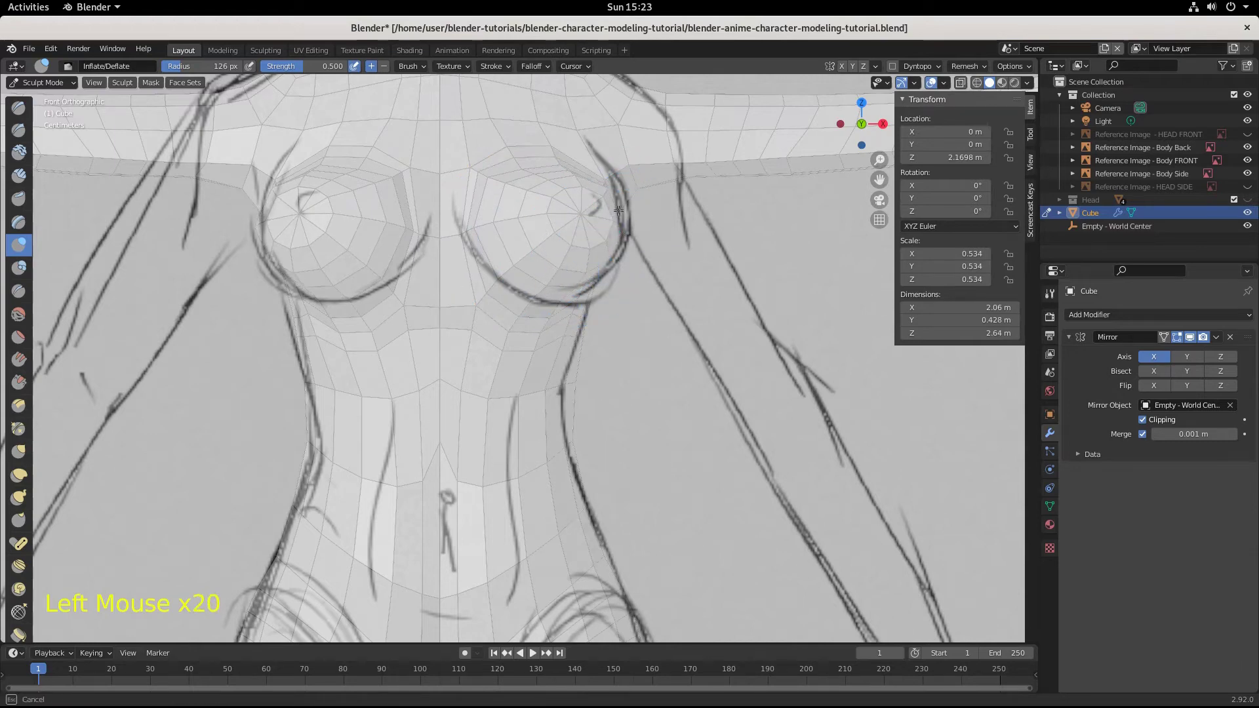
{"action": "triple_click", "coordinate": [616, 211]}
{"action": "triple_click", "coordinate": [614, 212]}
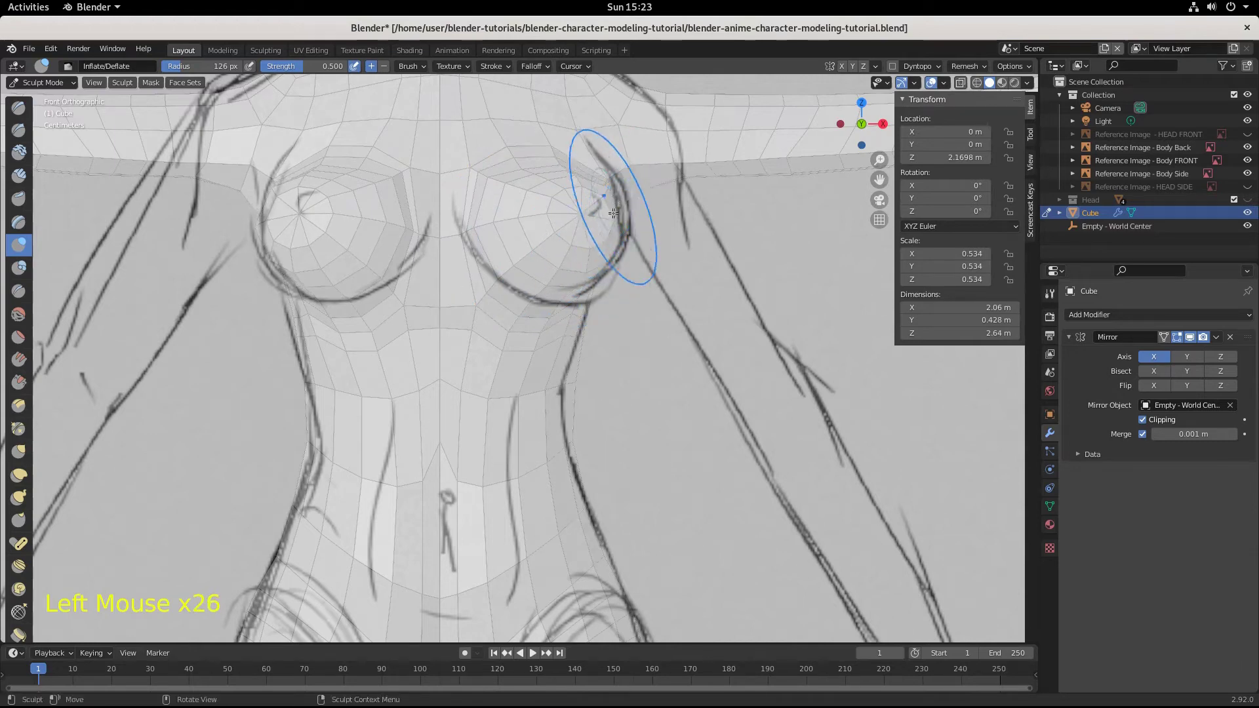
{"action": "left_click", "coordinate": [588, 162]}
Step: Inflate the upper surface of the breast between the armpit and the tip from an elevated perspective view
{"action": "middle_click_drag", "start_coordinate": [588, 162], "coordinate": [593, 172]}
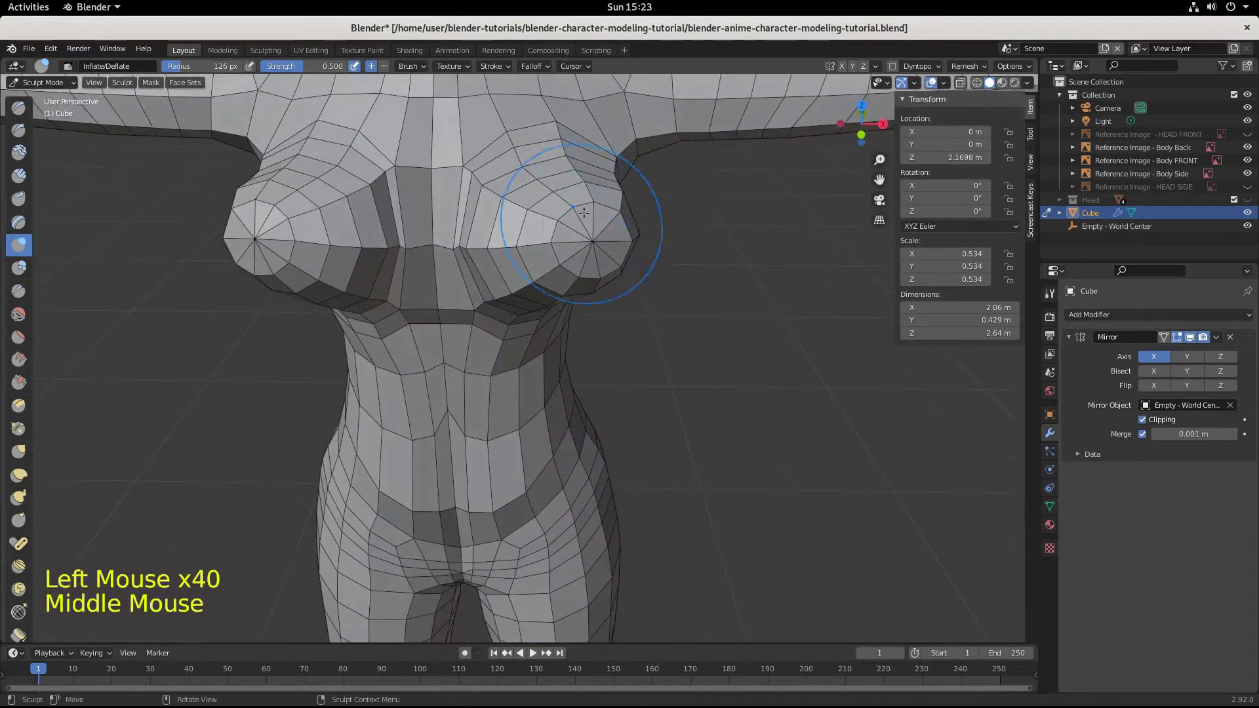
{"action": "left_click", "coordinate": [594, 172]}
{"action": "double_click", "coordinate": [595, 174]}
{"action": "double_click", "coordinate": [596, 174]}
{"action": "left_click", "coordinate": [596, 175]}
{"action": "double_click", "coordinate": [595, 174]}
{"action": "double_click", "coordinate": [590, 169]}
{"action": "left_click", "coordinate": [585, 166]}
{"action": "double_click", "coordinate": [577, 160]}
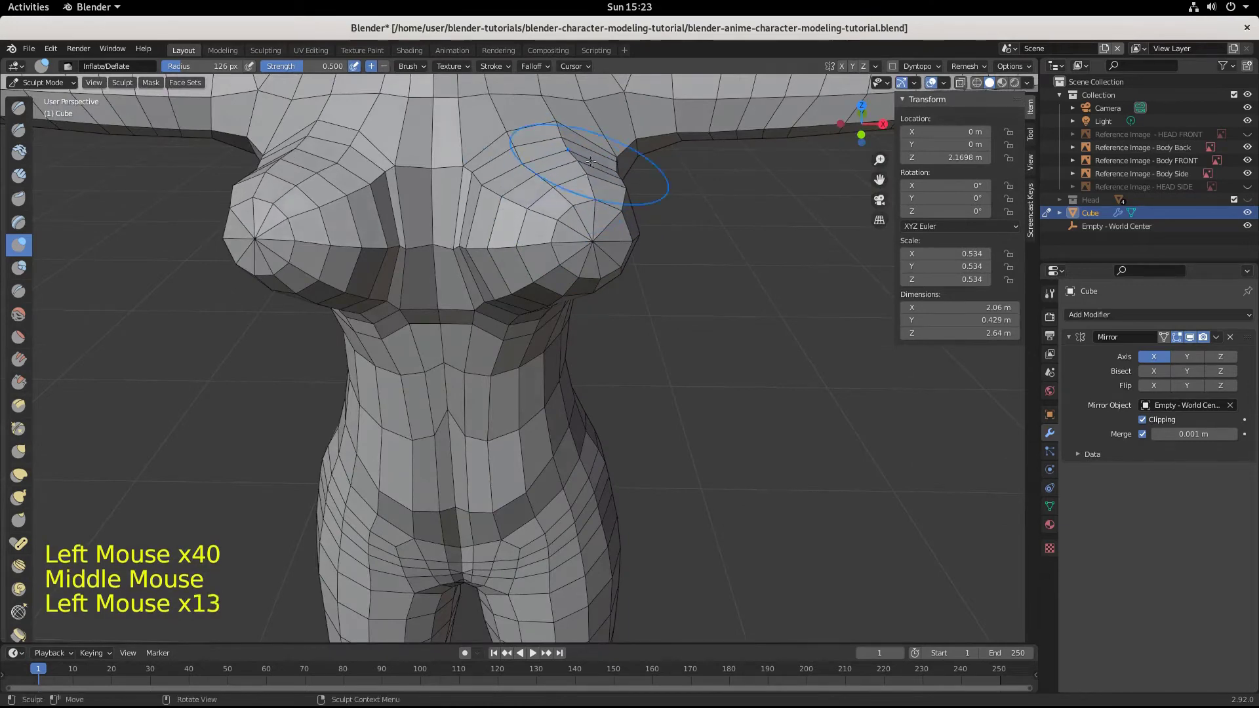
{"action": "left_click", "coordinate": [562, 169]}
{"action": "double_click", "coordinate": [538, 197]}
Step: Inflate the outer and inner sides of the breast from angled views to round out its volume
{"action": "mouse_move", "coordinate": [528, 209]}
{"action": "middle_mouse_down"}
{"action": "mouse_move", "coordinate": [526, 197]}
{"action": "mouse_move", "coordinate": [425, 262]}
{"action": "middle_mouse_up"}
{"action": "double_click", "coordinate": [526, 210]}
{"action": "double_click", "coordinate": [570, 163]}
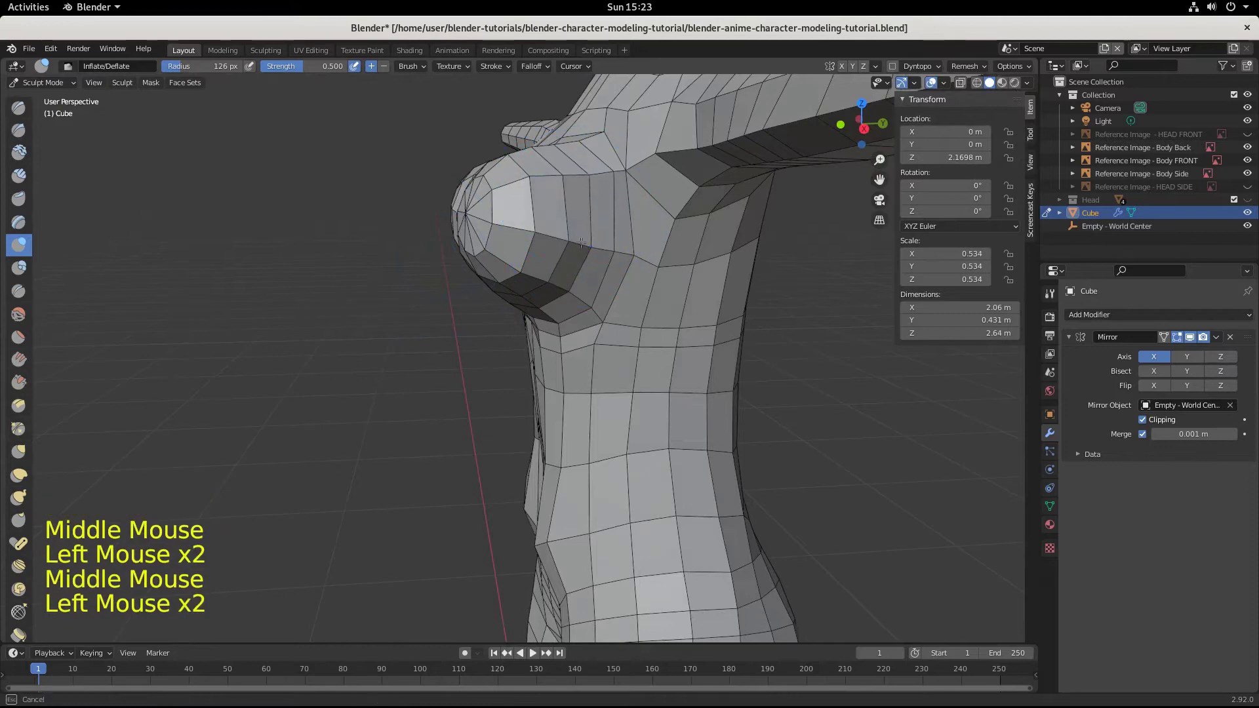
{"action": "left_click", "coordinate": [559, 262]}
{"action": "middle_click_drag", "start_coordinate": [558, 262], "coordinate": [555, 268]}
{"action": "left_click", "coordinate": [550, 226]}
{"action": "middle_click_drag", "start_coordinate": [543, 226], "coordinate": [718, 309]}
{"action": "left_click", "coordinate": [579, 241]}
{"action": "left_click", "coordinate": [525, 219]}
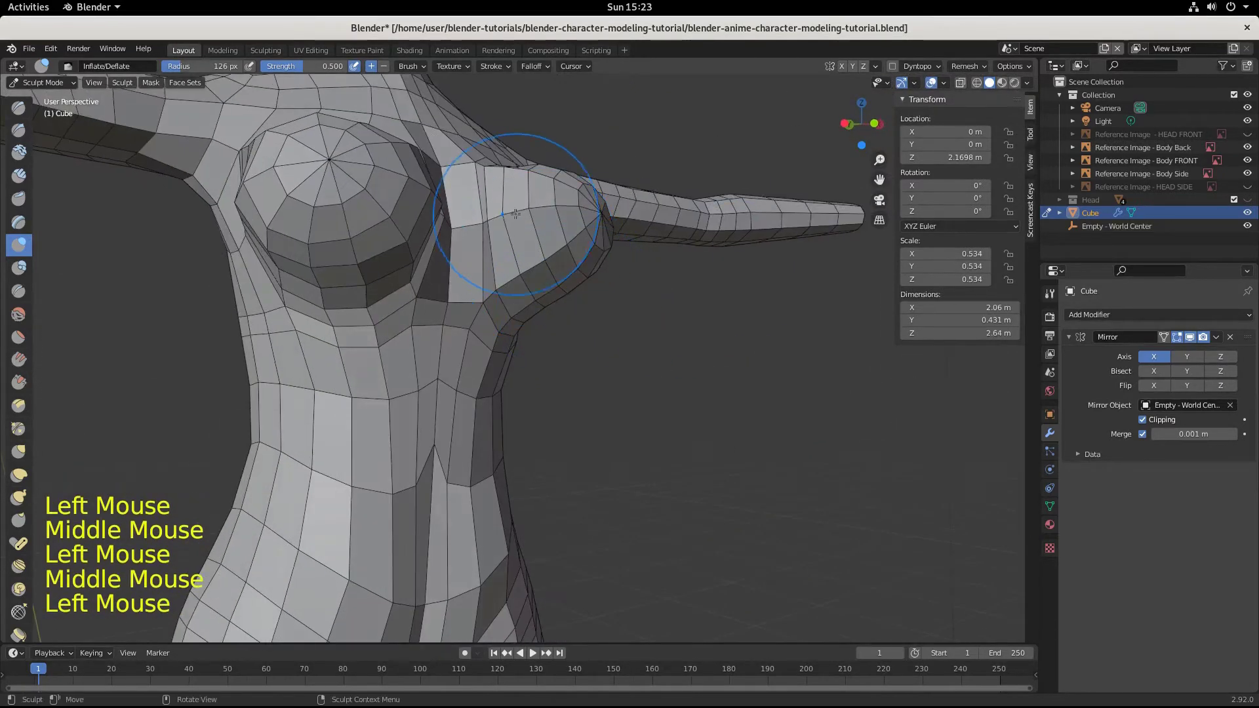
{"action": "middle_click_drag", "start_coordinate": [526, 219], "coordinate": [486, 262]}
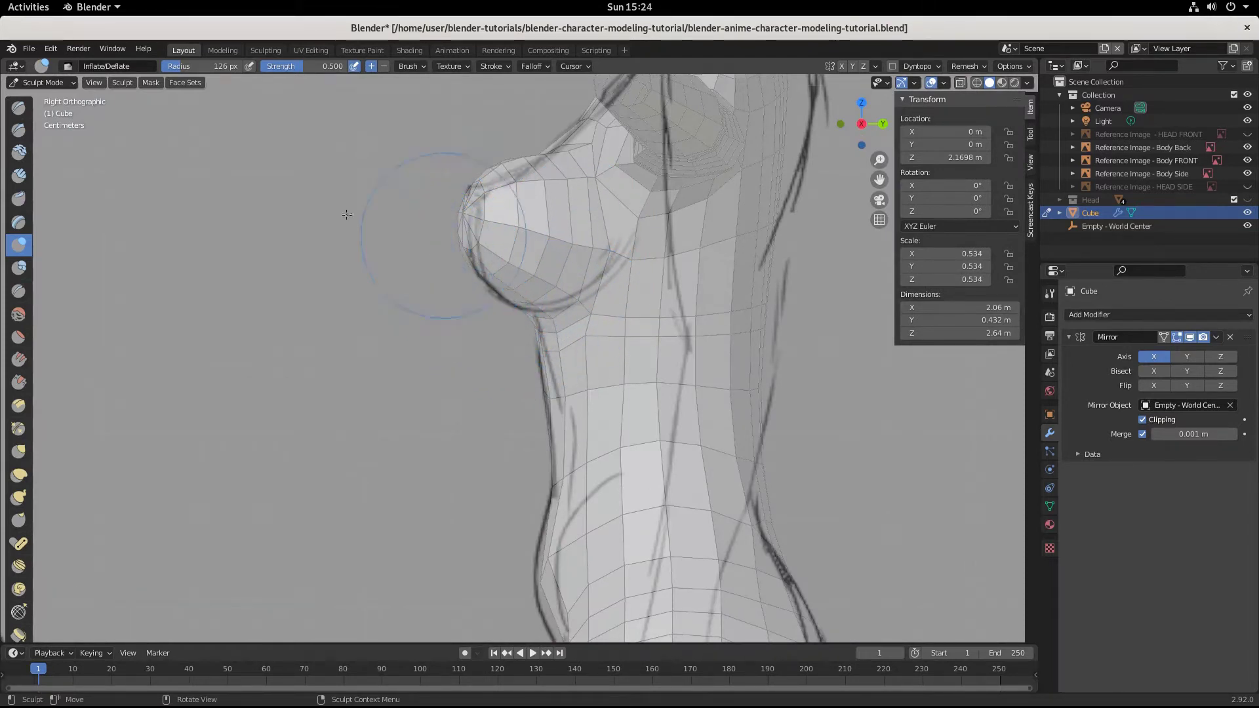
Step: Return to Edit Mode and move the breast tip faces about 0.0053 m along Y and 0.0233 m along Z
{"action": "left_click", "coordinate": [39, 83]}
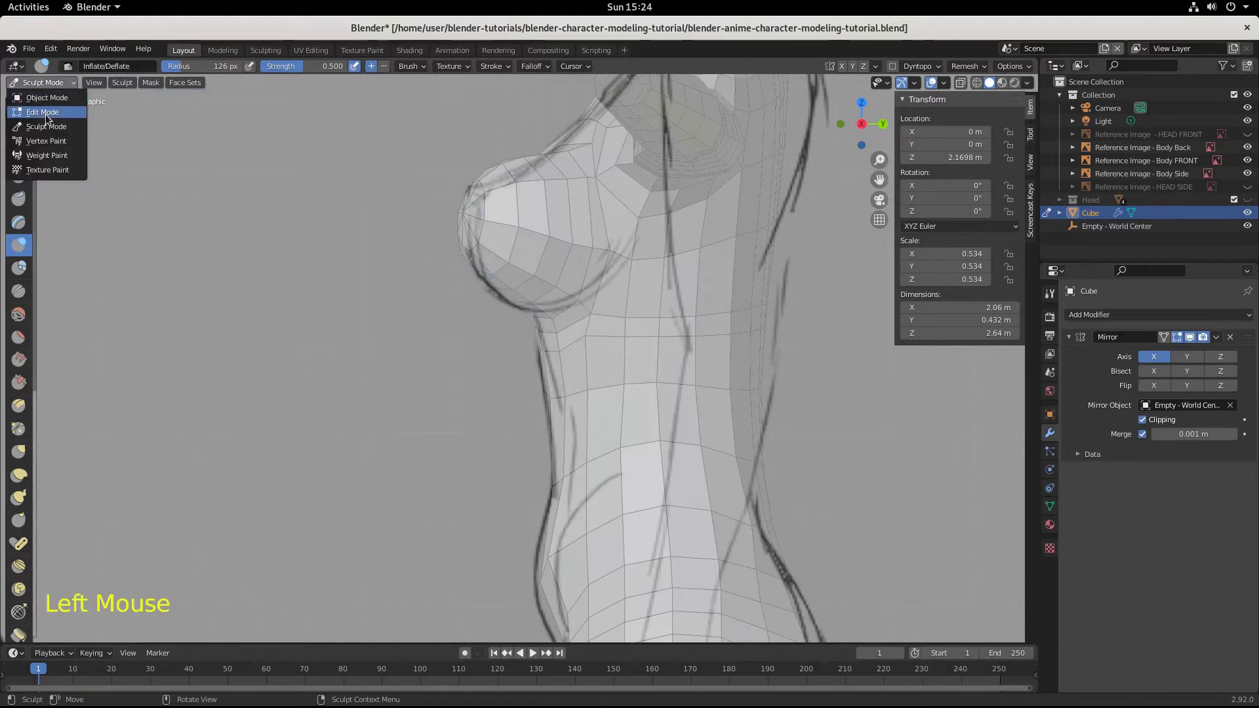
{"action": "left_click", "coordinate": [43, 113]}
{"action": "double_click", "coordinate": [479, 231]}
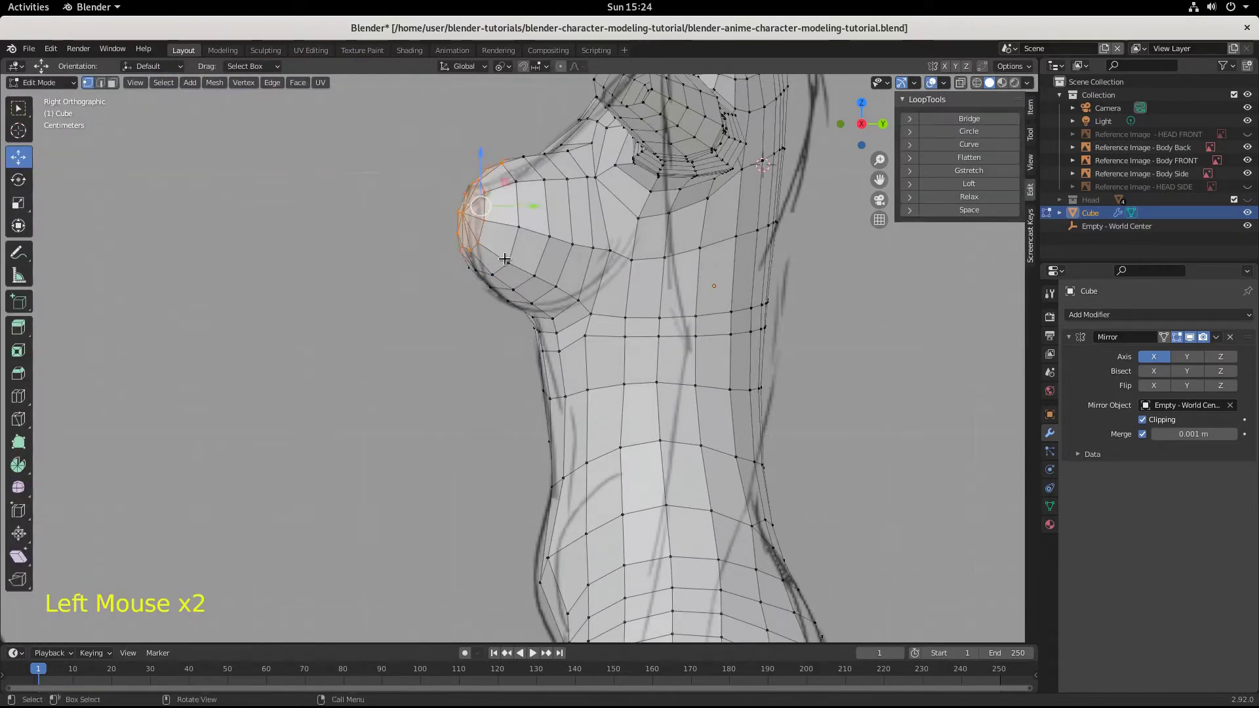
{"action": "left_click", "coordinate": [441, 215]}
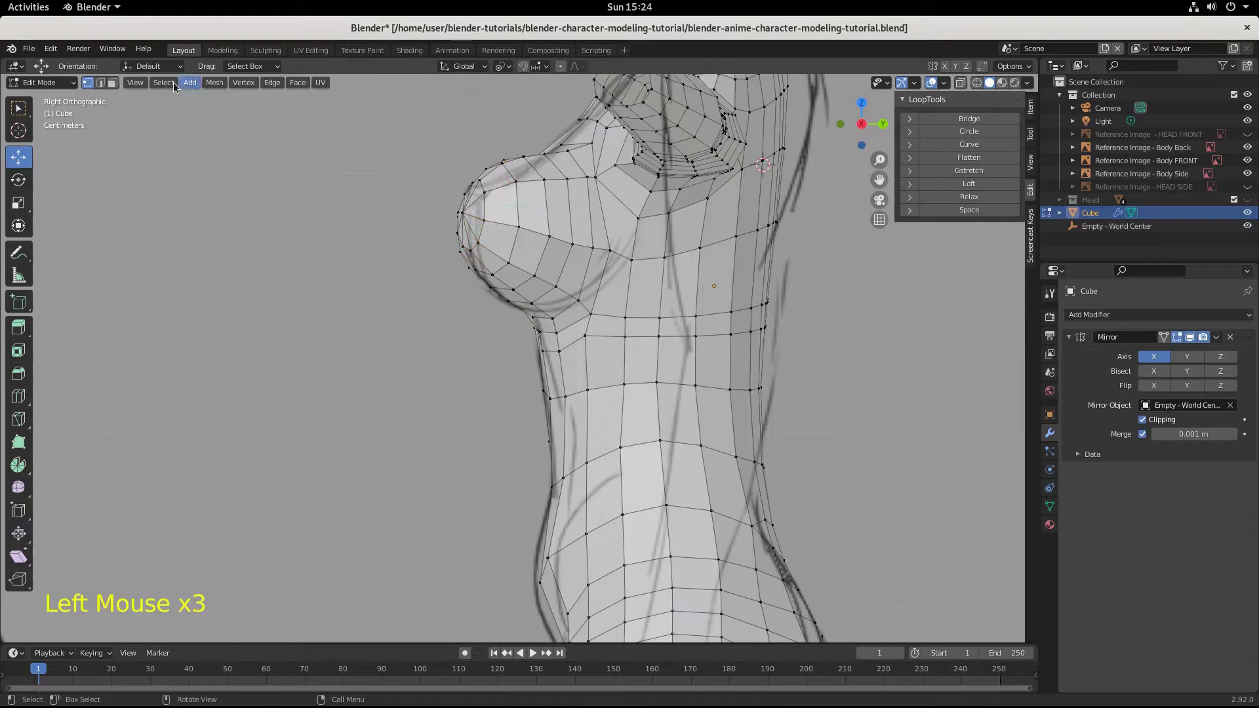
{"action": "double_click", "coordinate": [474, 223]}
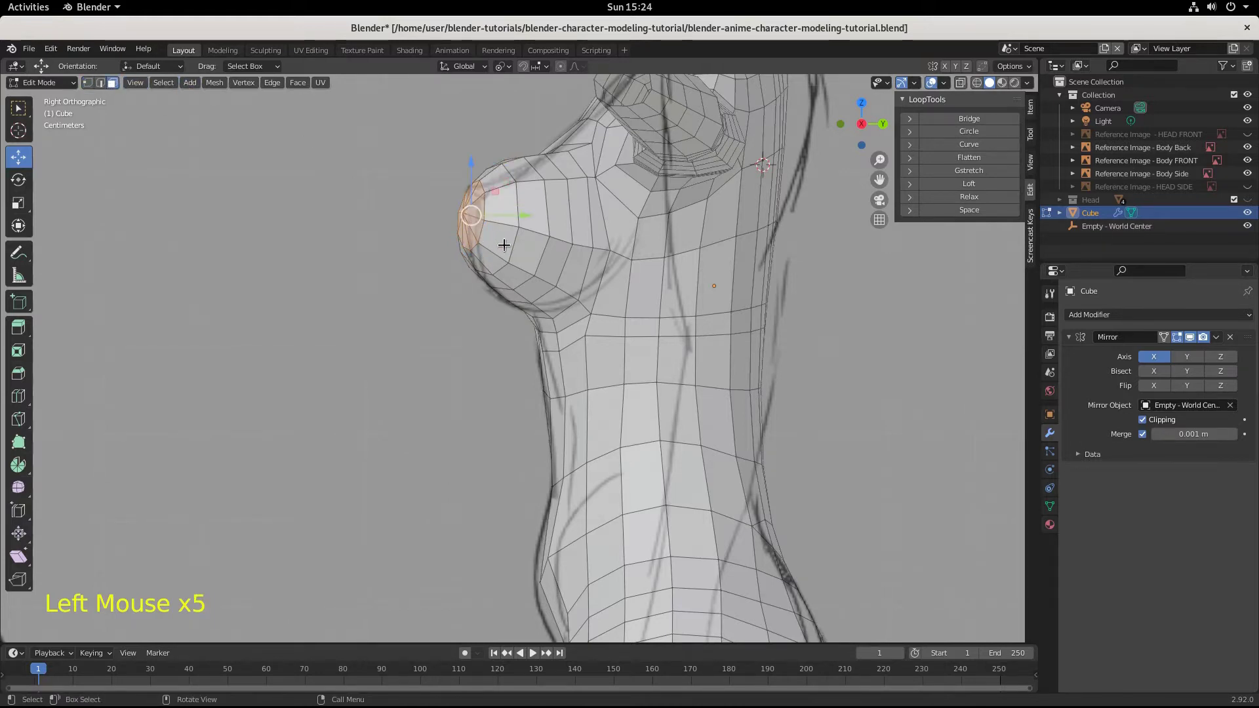
{"action": "key", "text": "g"}
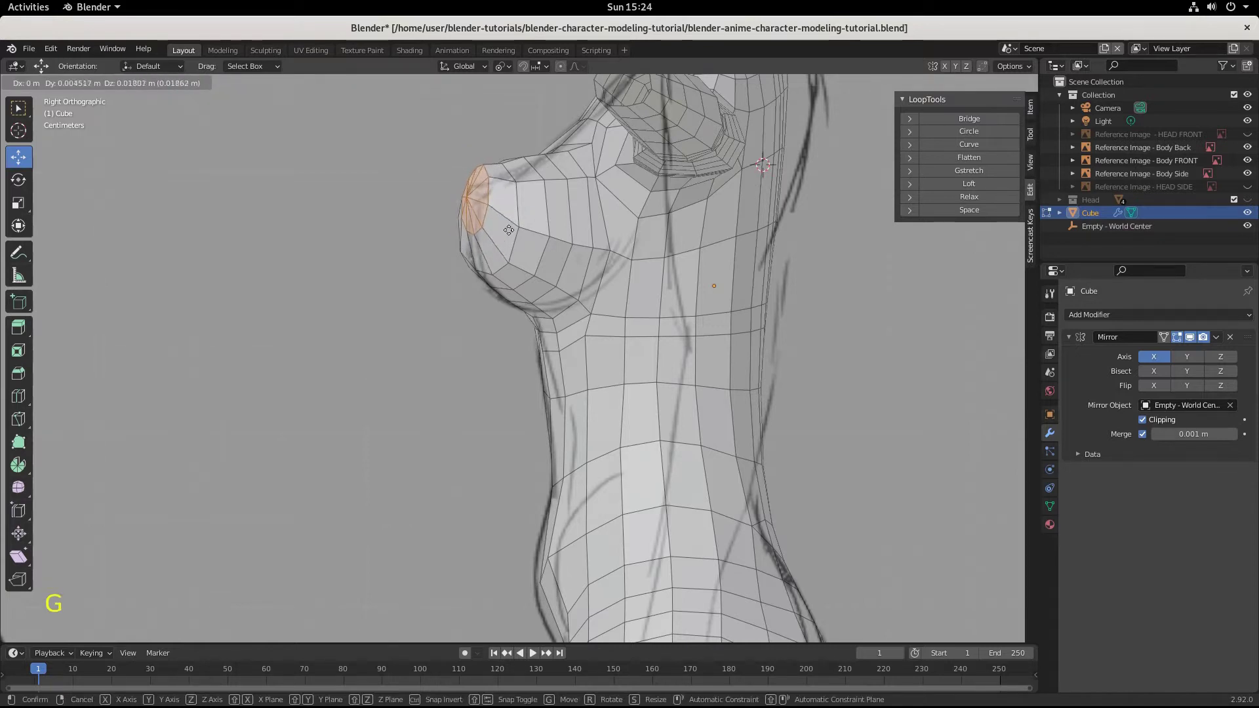
{"action": "left_click", "coordinate": [509, 226]}
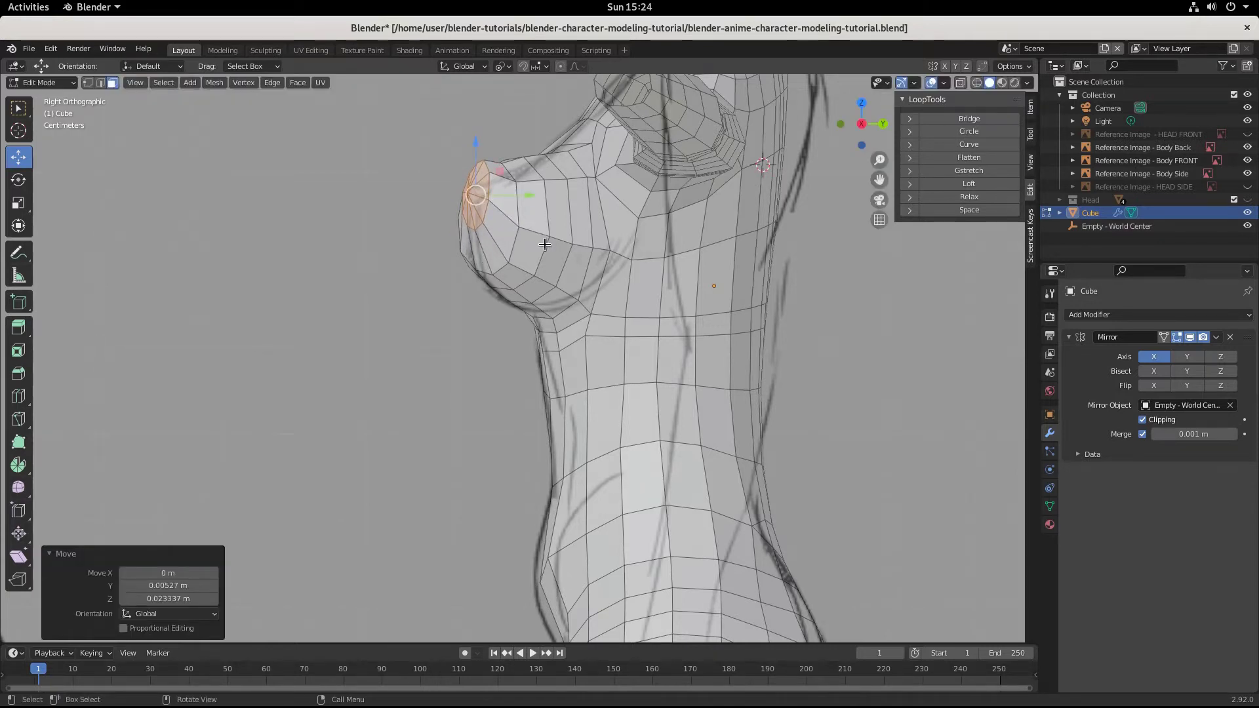
Step: Rotate the tip faces about 18.5° in side view and move them about -0.0023 m along Y and -0.0060 m along Z
{"action": "key", "text": "r"}
{"action": "left_click", "coordinate": [522, 261]}
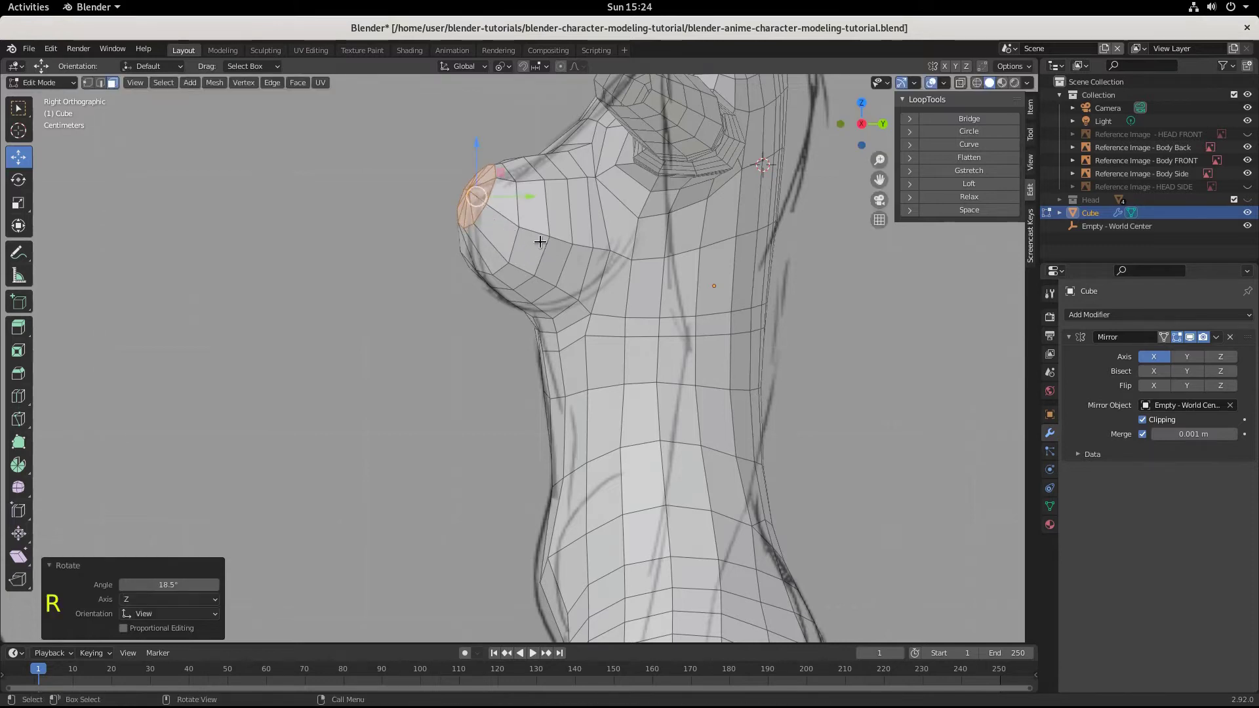
{"action": "key", "text": "g"}
{"action": "left_click", "coordinate": [538, 246]}
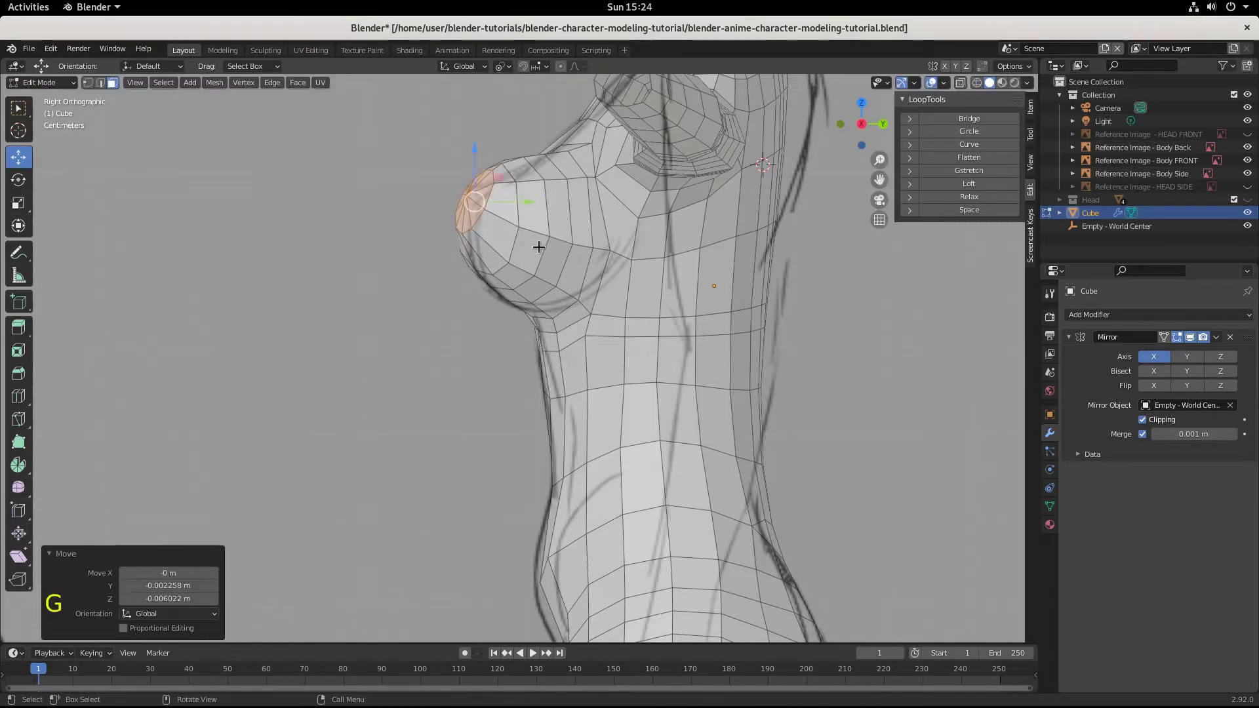
Step: Scale the tip faces to about 0.667 and move them about 0.0030 m along X and -0.0023 m along Z in front view
{"action": "key", "text": "s"}
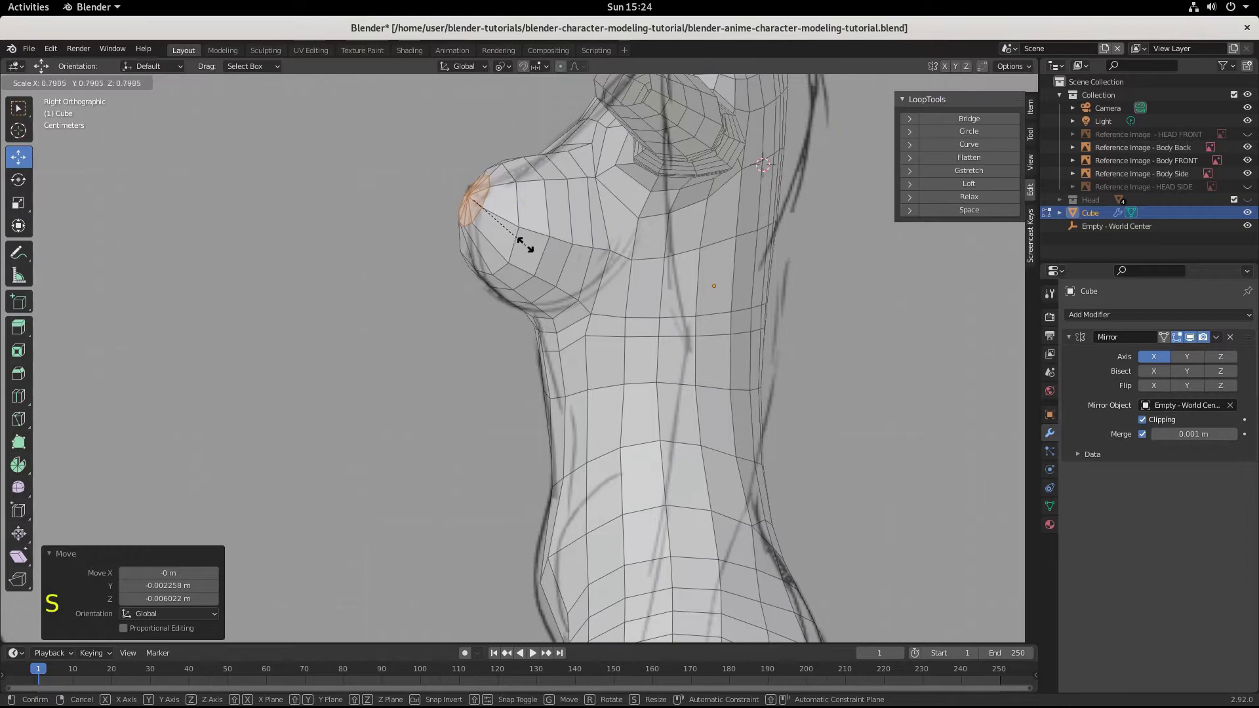
{"action": "left_click", "coordinate": [516, 240]}
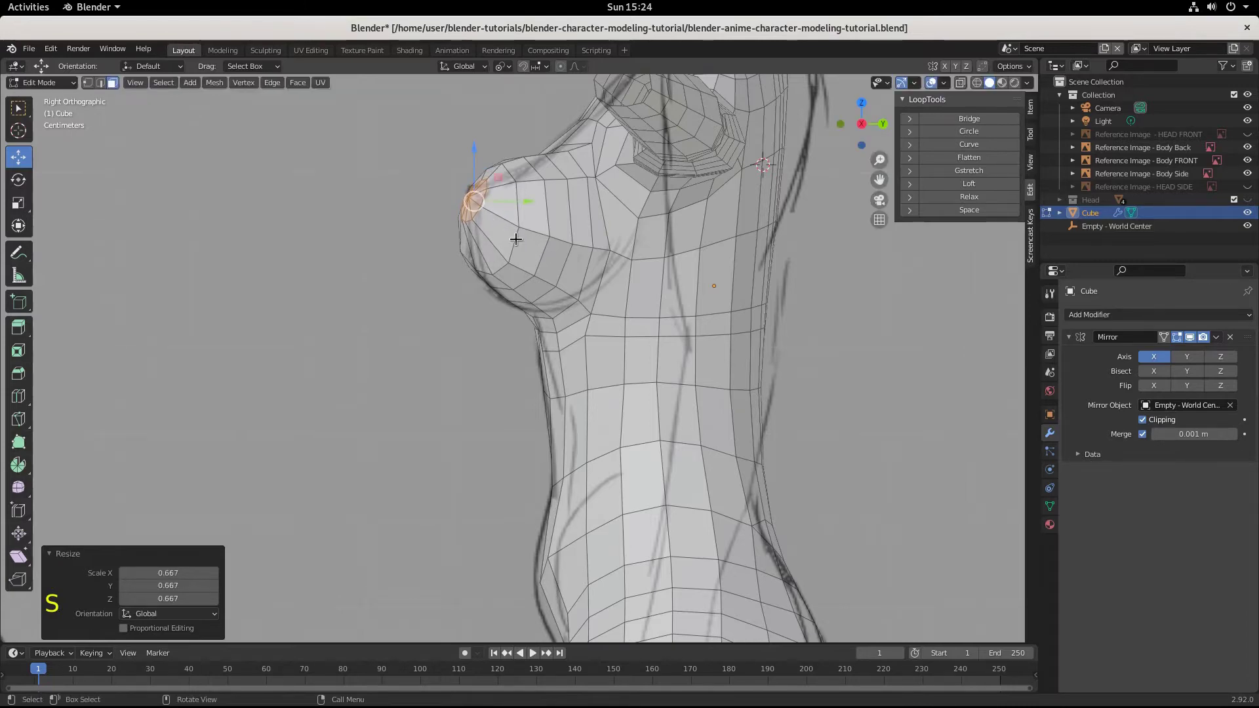
{"action": "key", "text": "KP_1"}
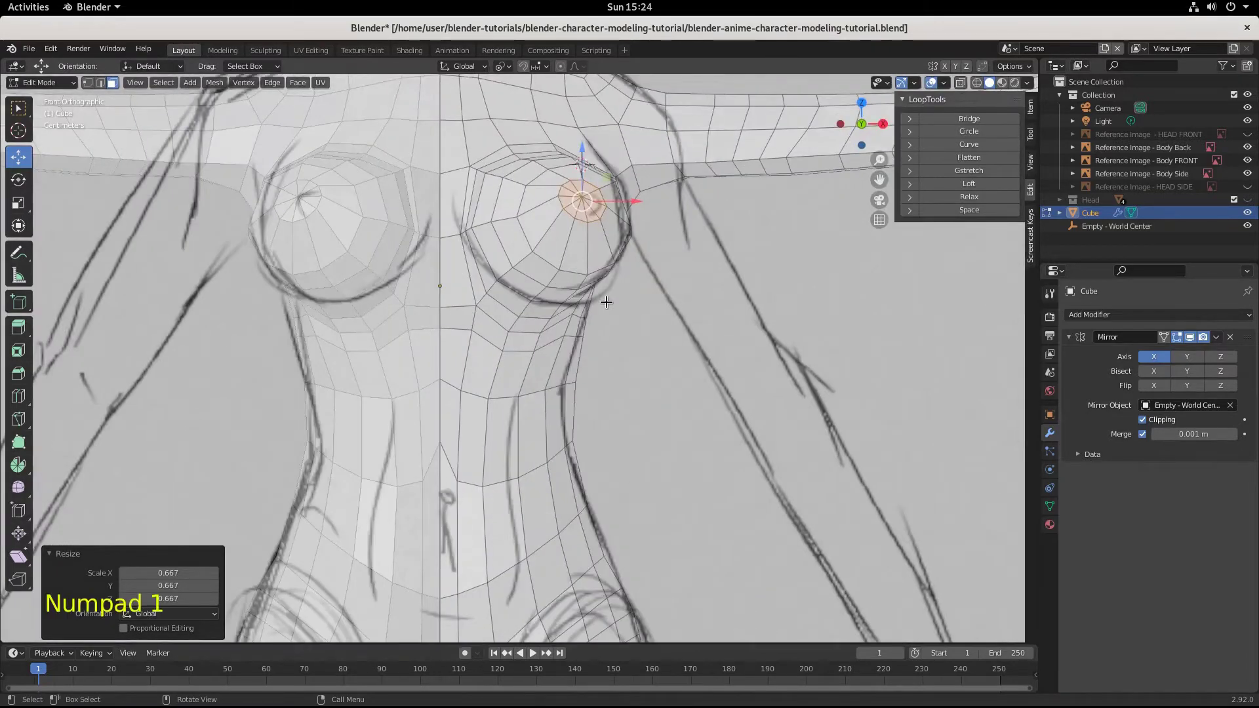
{"action": "key", "text": "g"}
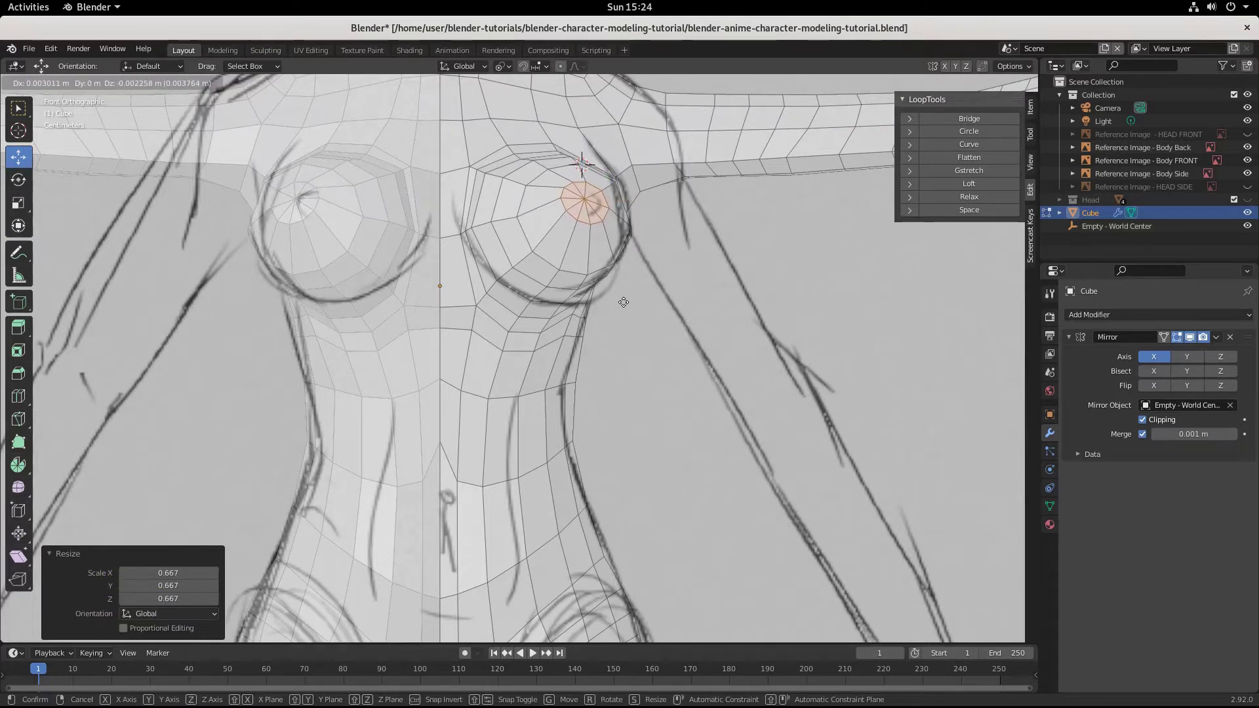
{"action": "left_click", "coordinate": [623, 302]}
{"action": "middle_click_drag", "start_coordinate": [647, 313], "coordinate": [644, 200]}
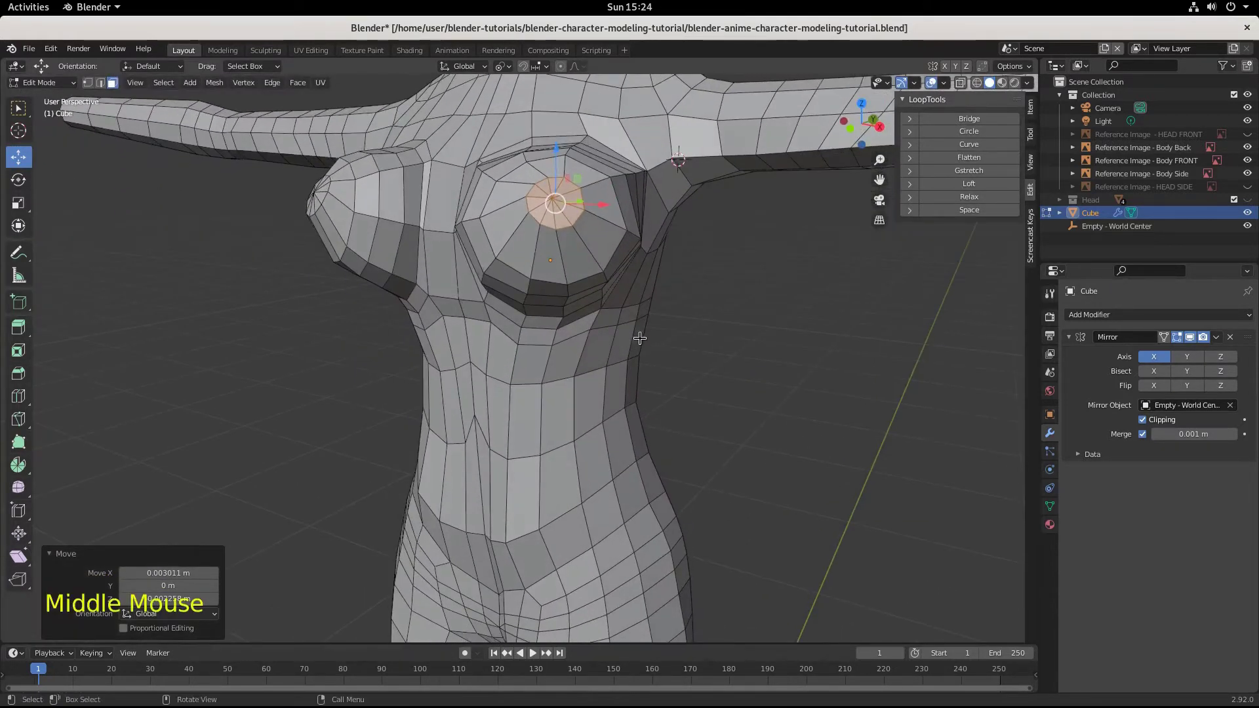
Step: Switch to Sculpt Mode and smooth the inner edge and front of the breast with the Smooth brush
{"action": "left_click", "coordinate": [40, 82]}
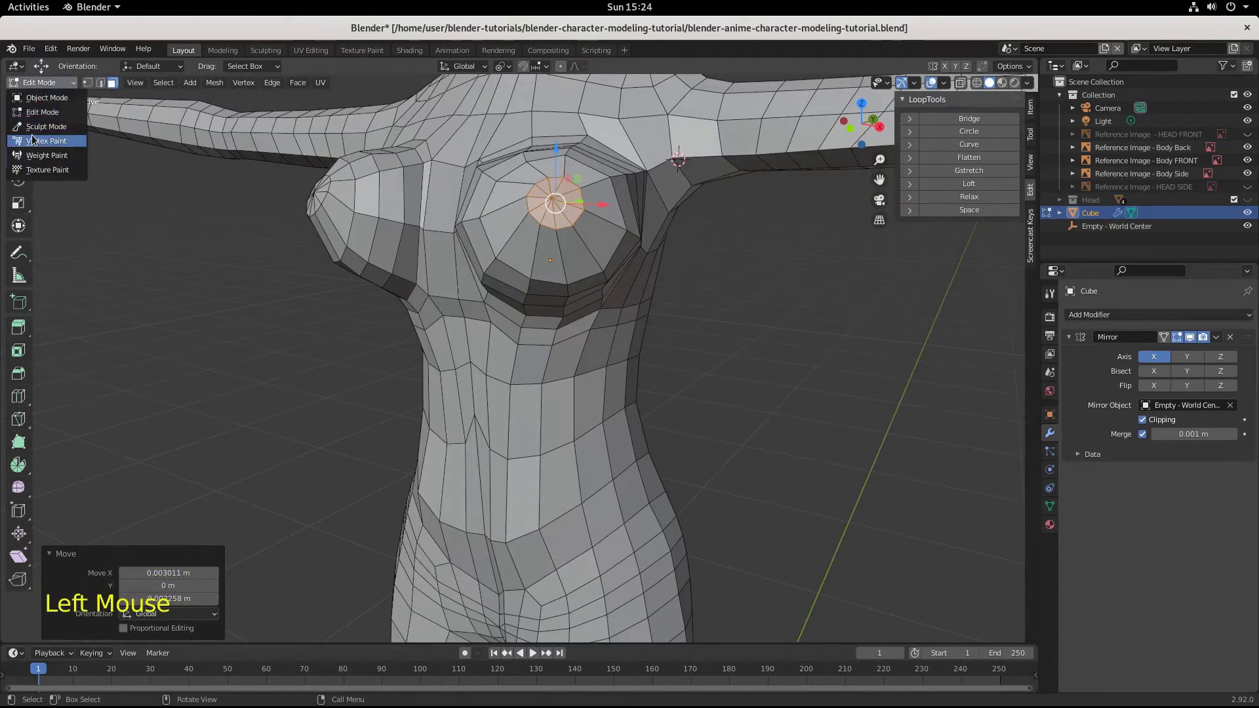
{"action": "left_click", "coordinate": [36, 125]}
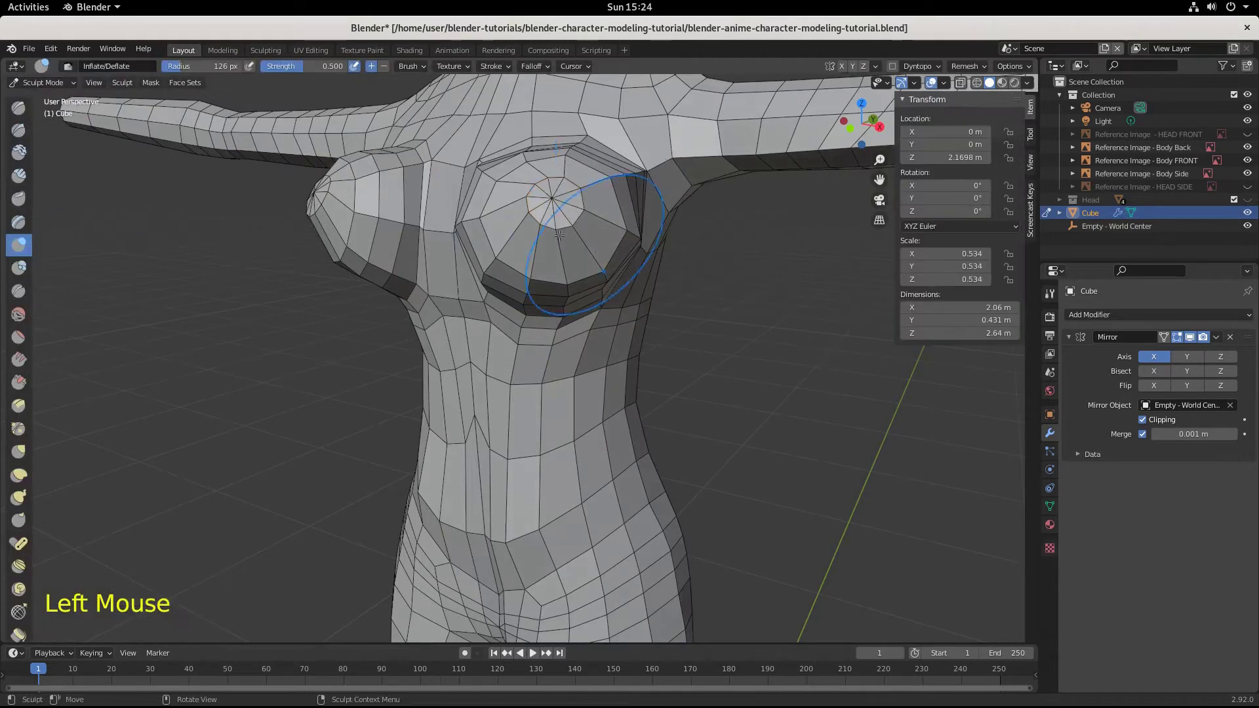
{"action": "left_click", "coordinate": [19, 314]}
{"action": "mouse_move", "coordinate": [505, 238]}
{"action": "left_mouse_down"}
{"action": "mouse_move", "coordinate": [489, 202]}
{"action": "mouse_move", "coordinate": [498, 250]}
{"action": "left_mouse_up"}
{"action": "left_click_drag", "start_coordinate": [472, 164], "coordinate": [538, 228]}
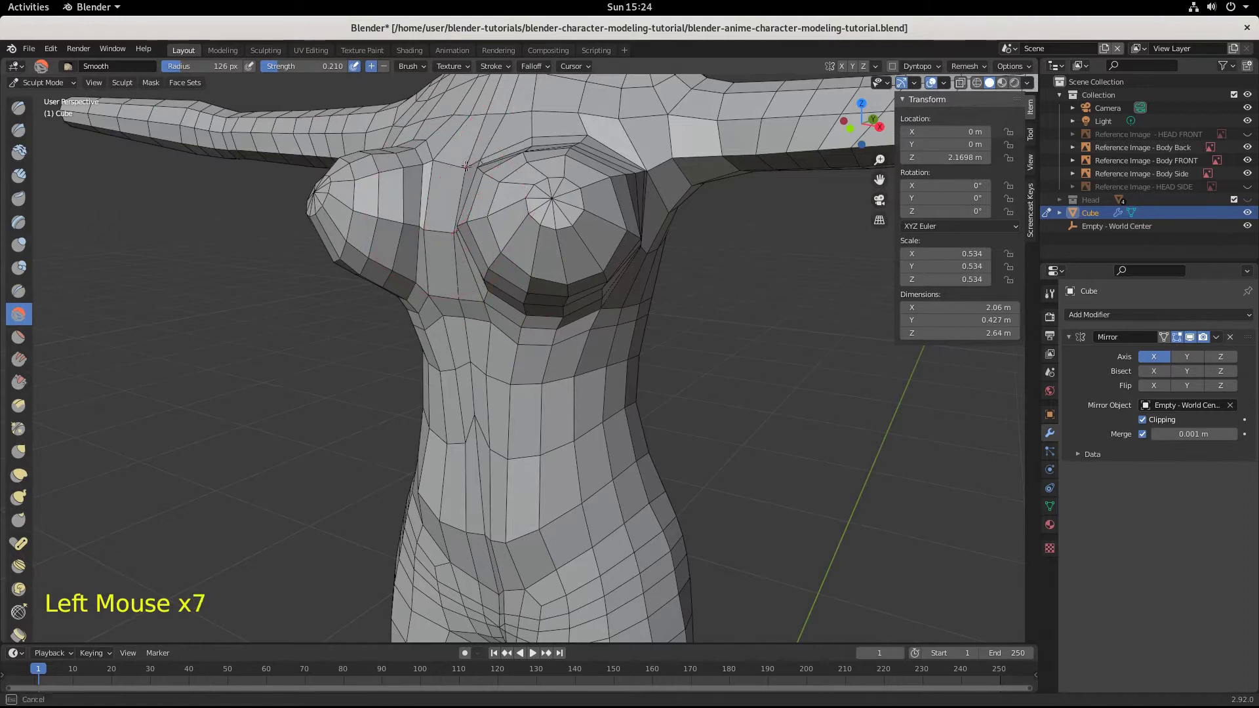
Step: Reduce the Smooth brush radius to 68 px and smooth the breast's outer and upper edge towards the armpit
{"action": "key", "text": "f"}
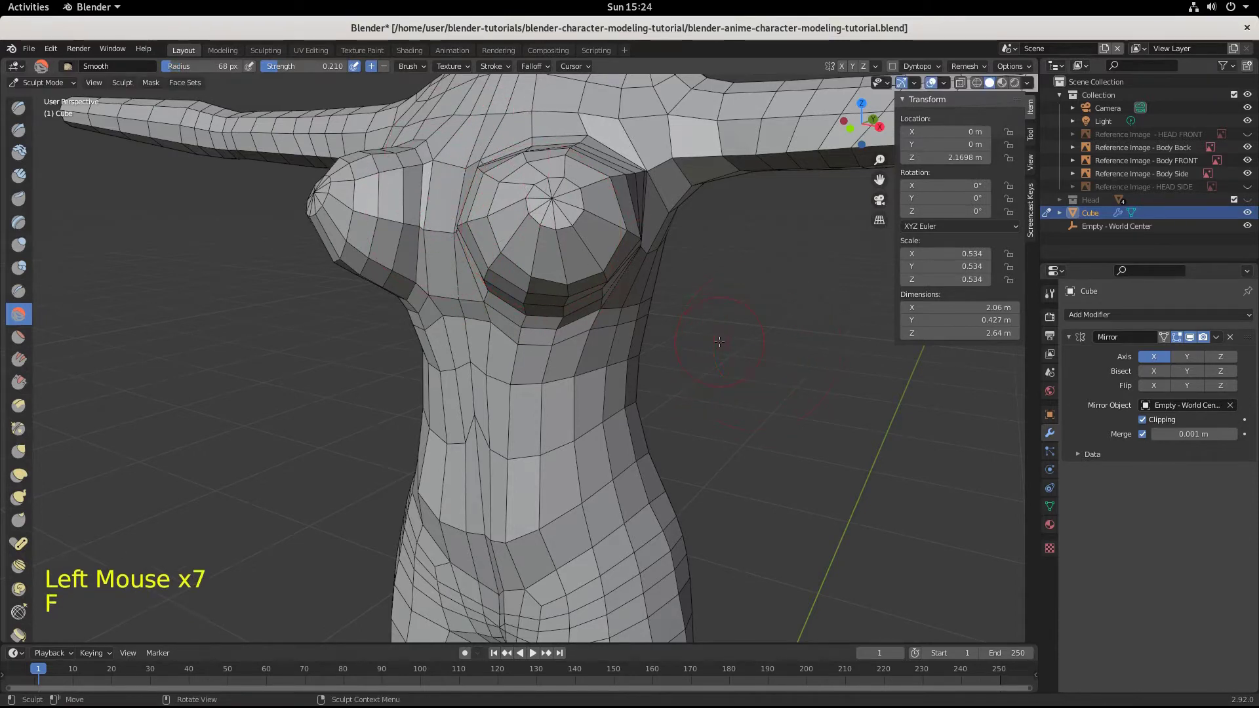
{"action": "left_click_drag", "start_coordinate": [628, 235], "coordinate": [623, 197]}
{"action": "left_click_drag", "start_coordinate": [626, 256], "coordinate": [629, 160]}
{"action": "mouse_move", "coordinate": [649, 229]}
{"action": "left_mouse_down"}
{"action": "mouse_move", "coordinate": [610, 141]}
{"action": "mouse_move", "coordinate": [561, 148]}
{"action": "left_mouse_up"}
{"action": "mouse_move", "coordinate": [570, 146]}
{"action": "left_mouse_down"}
{"action": "mouse_move", "coordinate": [594, 149]}
{"action": "mouse_move", "coordinate": [634, 194]}
{"action": "left_mouse_up"}
{"action": "left_click_drag", "start_coordinate": [635, 203], "coordinate": [637, 264]}
{"action": "left_click_drag", "start_coordinate": [632, 249], "coordinate": [625, 177]}
{"action": "left_click_drag", "start_coordinate": [621, 172], "coordinate": [634, 213]}
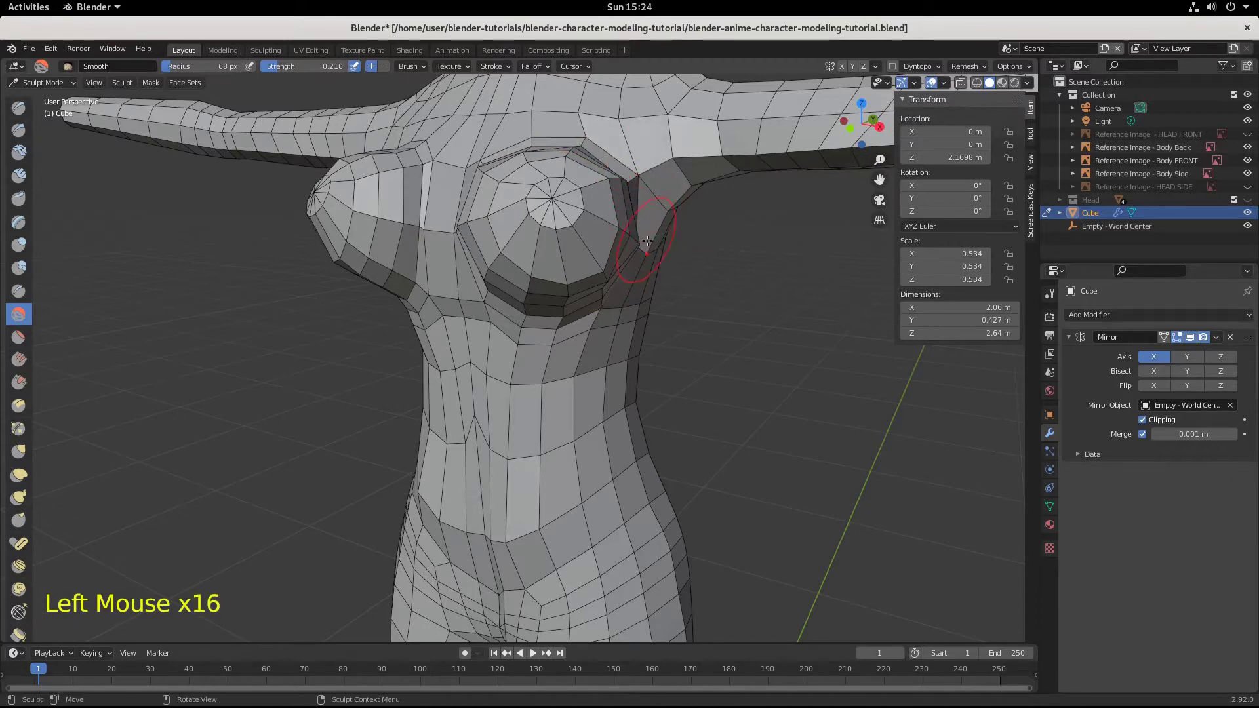
{"action": "left_click", "coordinate": [642, 240]}
{"action": "left_click", "coordinate": [642, 239]}
Step: Smooth the breast's outer underside, front and inner side from several angled views
{"action": "middle_click_drag", "start_coordinate": [661, 283], "coordinate": [578, 262]}
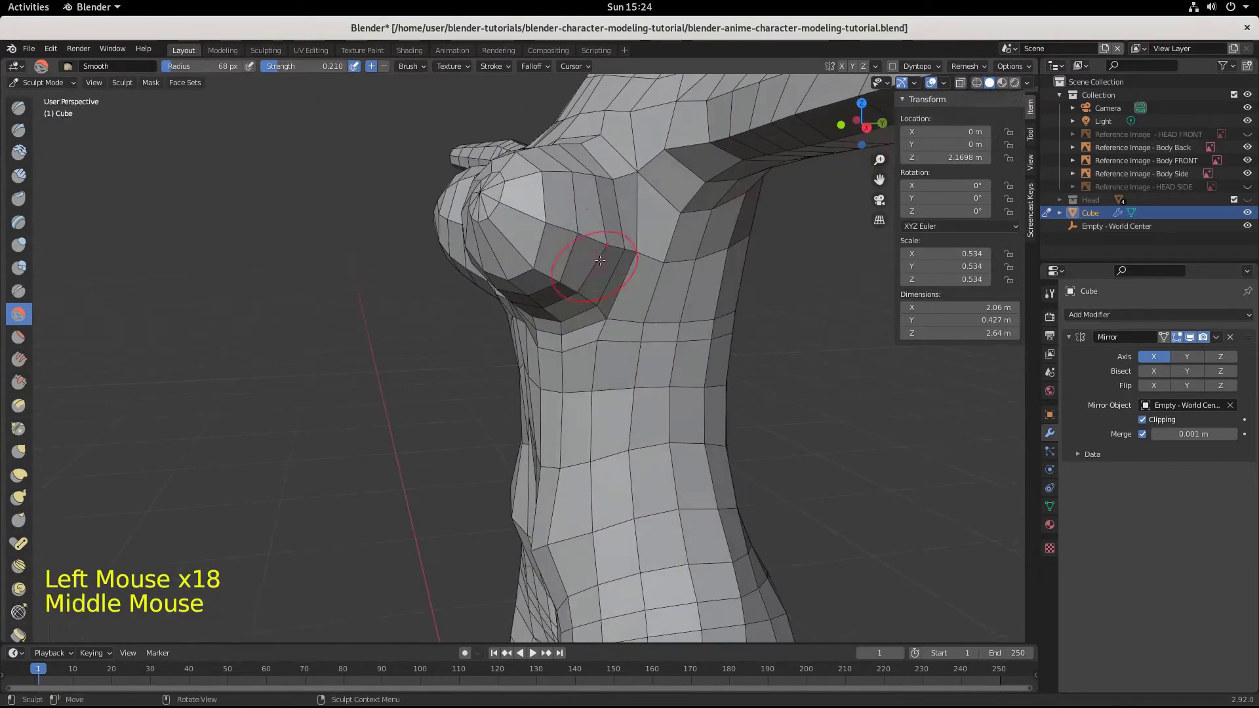
{"action": "left_click", "coordinate": [602, 236]}
{"action": "left_click", "coordinate": [535, 276]}
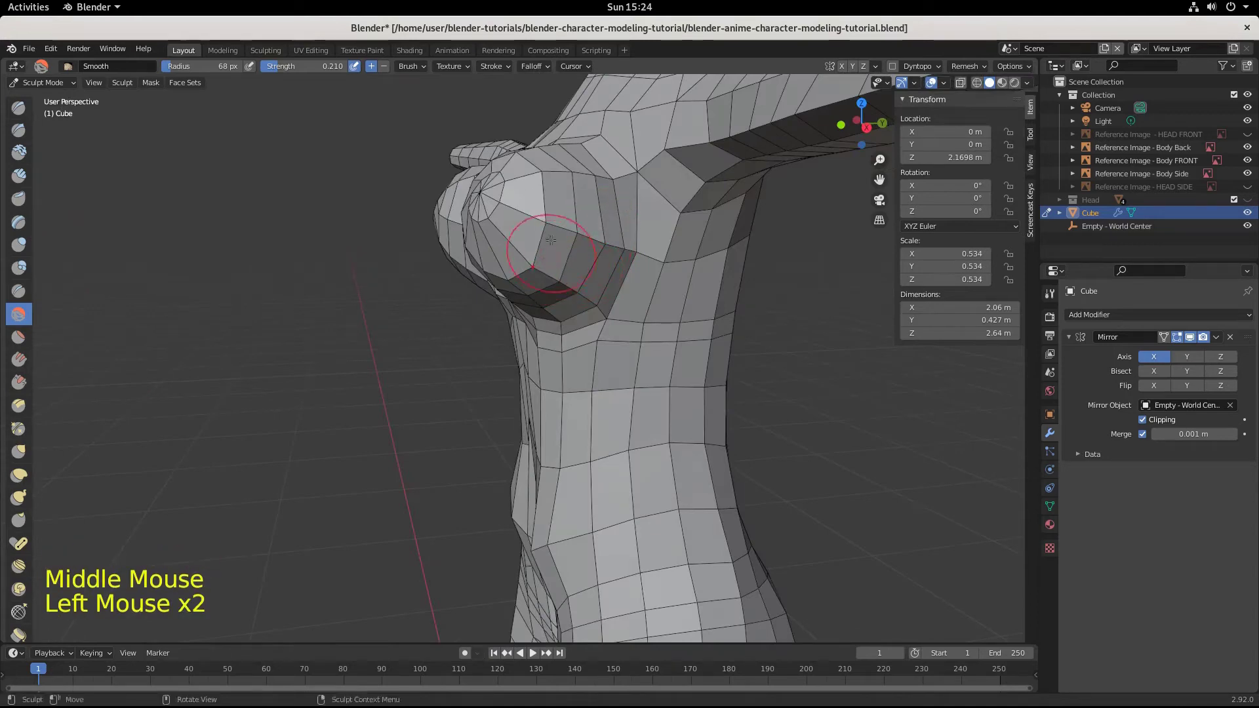
{"action": "left_click", "coordinate": [538, 278]}
{"action": "mouse_move", "coordinate": [538, 279]}
{"action": "middle_mouse_down"}
{"action": "mouse_move", "coordinate": [534, 225]}
{"action": "mouse_move", "coordinate": [533, 275]}
{"action": "middle_mouse_up"}
{"action": "left_click", "coordinate": [528, 213]}
{"action": "left_click", "coordinate": [515, 241]}
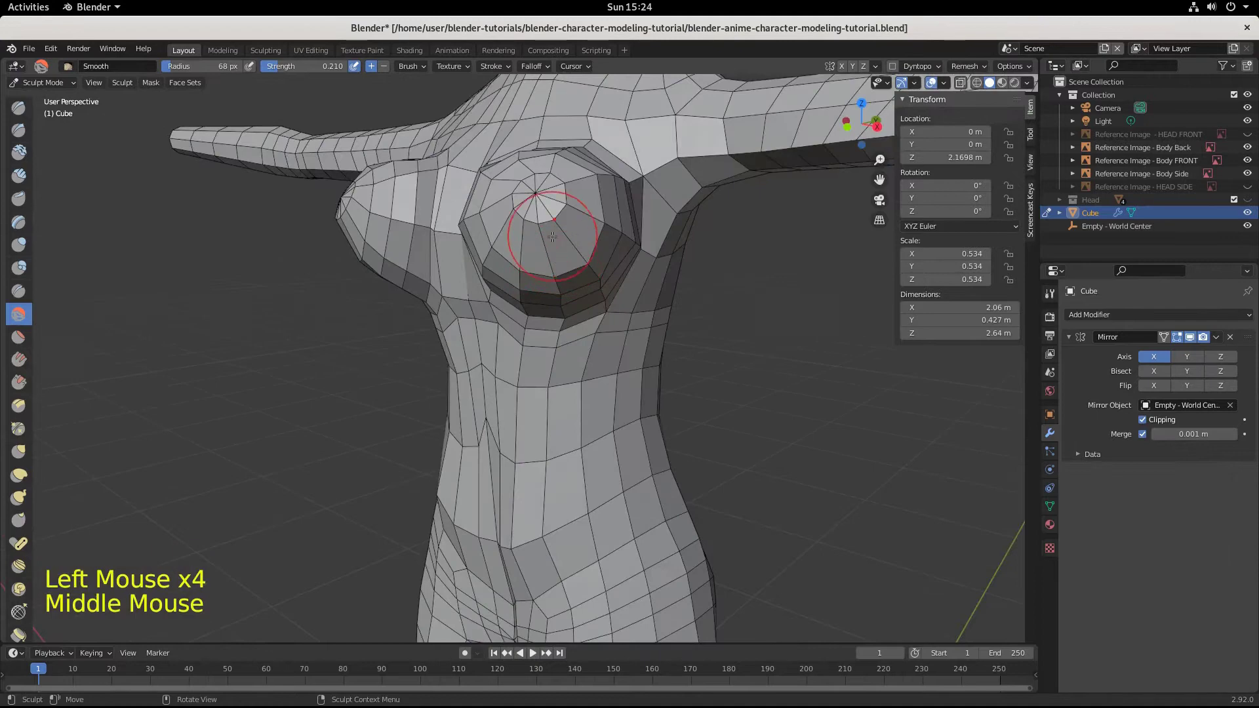
{"action": "left_click", "coordinate": [485, 210]}
{"action": "middle_click_drag", "start_coordinate": [485, 210], "coordinate": [520, 253]}
{"action": "left_click", "coordinate": [478, 197]}
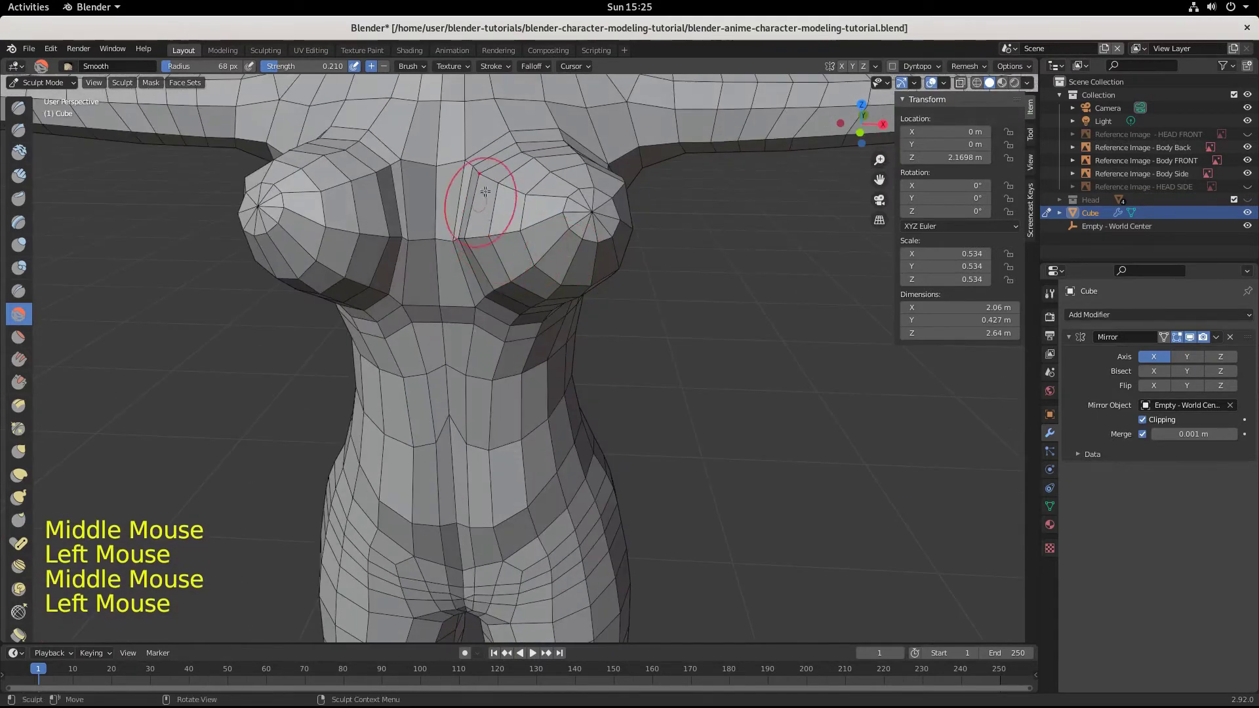
{"action": "left_click", "coordinate": [469, 209]}
Step: Smooth the lower breast crease and the ribcage just beneath it in front view
{"action": "key", "text": "KP_1"}
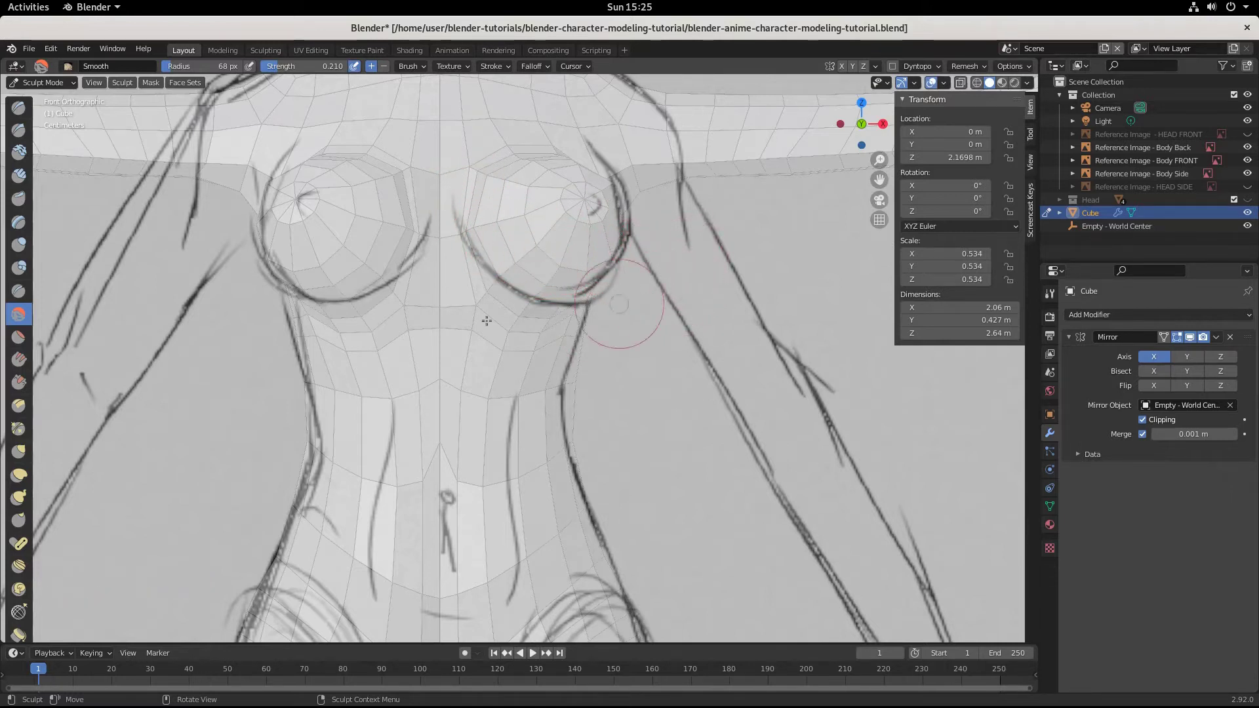
{"action": "mouse_move", "coordinate": [513, 287]}
{"action": "left_mouse_down"}
{"action": "mouse_move", "coordinate": [498, 287]}
{"action": "mouse_move", "coordinate": [525, 317]}
{"action": "mouse_move", "coordinate": [516, 306]}
{"action": "left_mouse_up"}
{"action": "left_click", "coordinate": [477, 303]}
{"action": "left_click", "coordinate": [478, 312]}
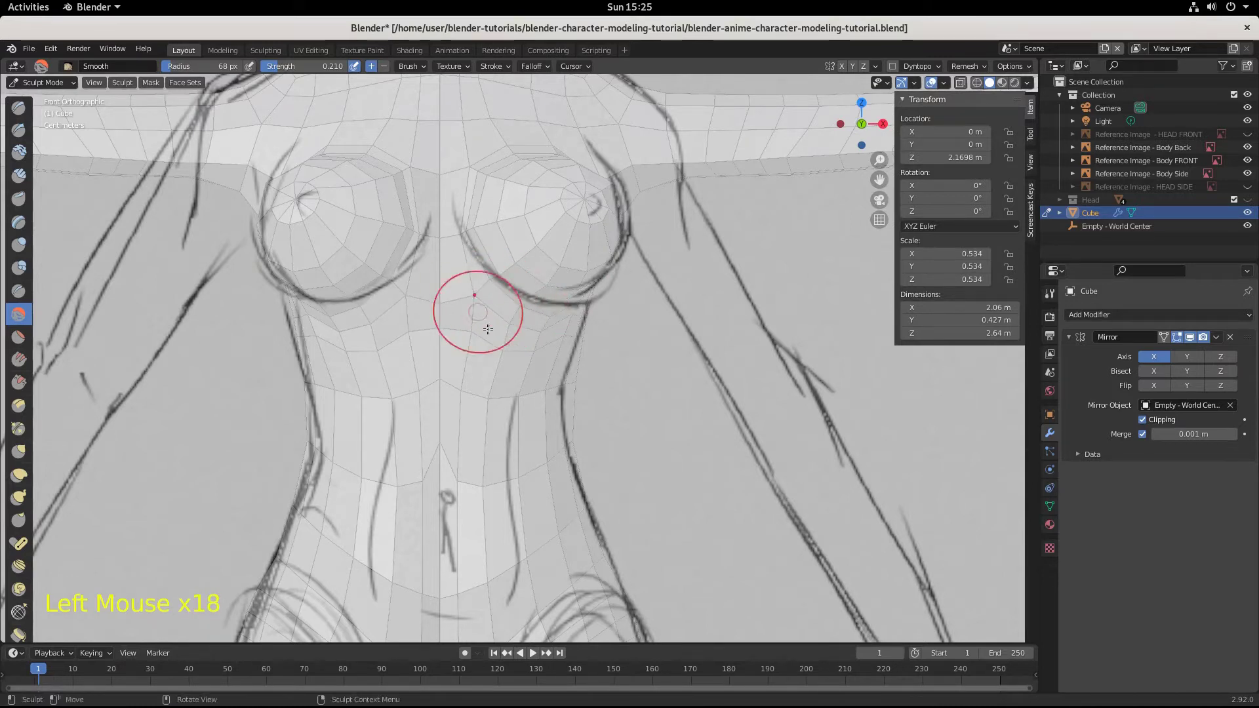
{"action": "left_click", "coordinate": [462, 279]}
{"action": "left_click_drag", "start_coordinate": [466, 280], "coordinate": [540, 325]}
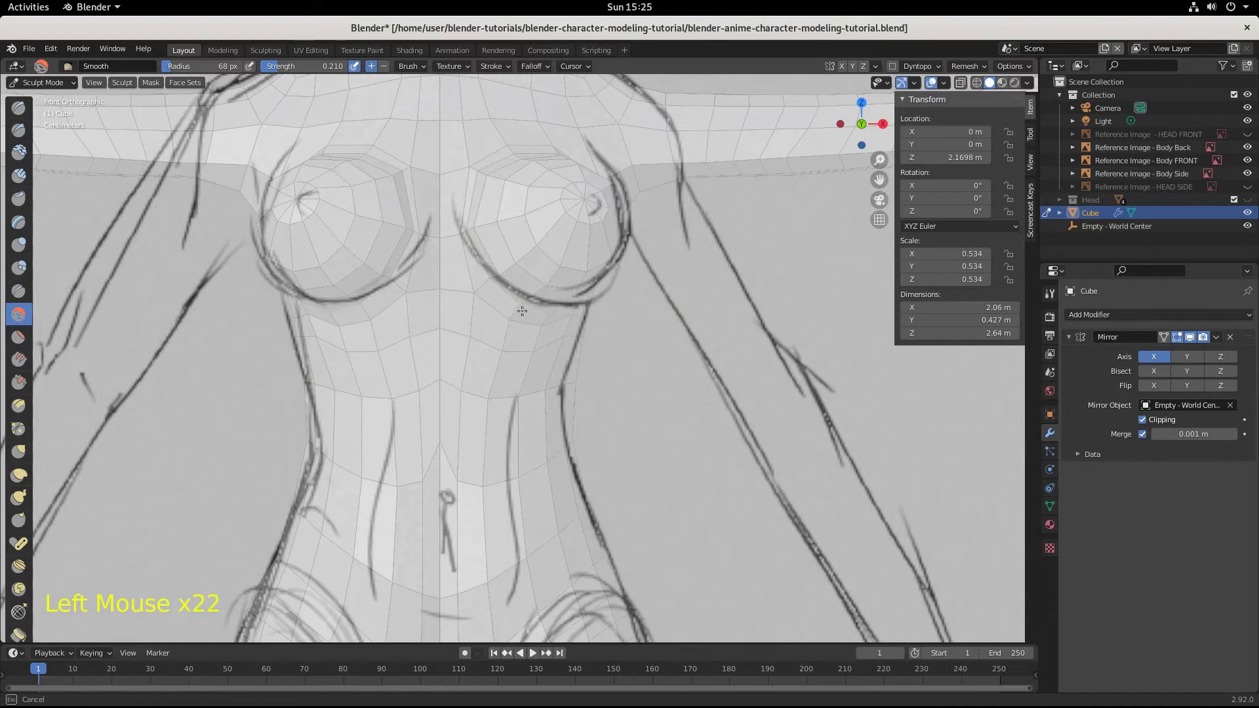
{"action": "left_click", "coordinate": [525, 308]}
{"action": "left_click", "coordinate": [558, 333]}
{"action": "left_click", "coordinate": [607, 305]}
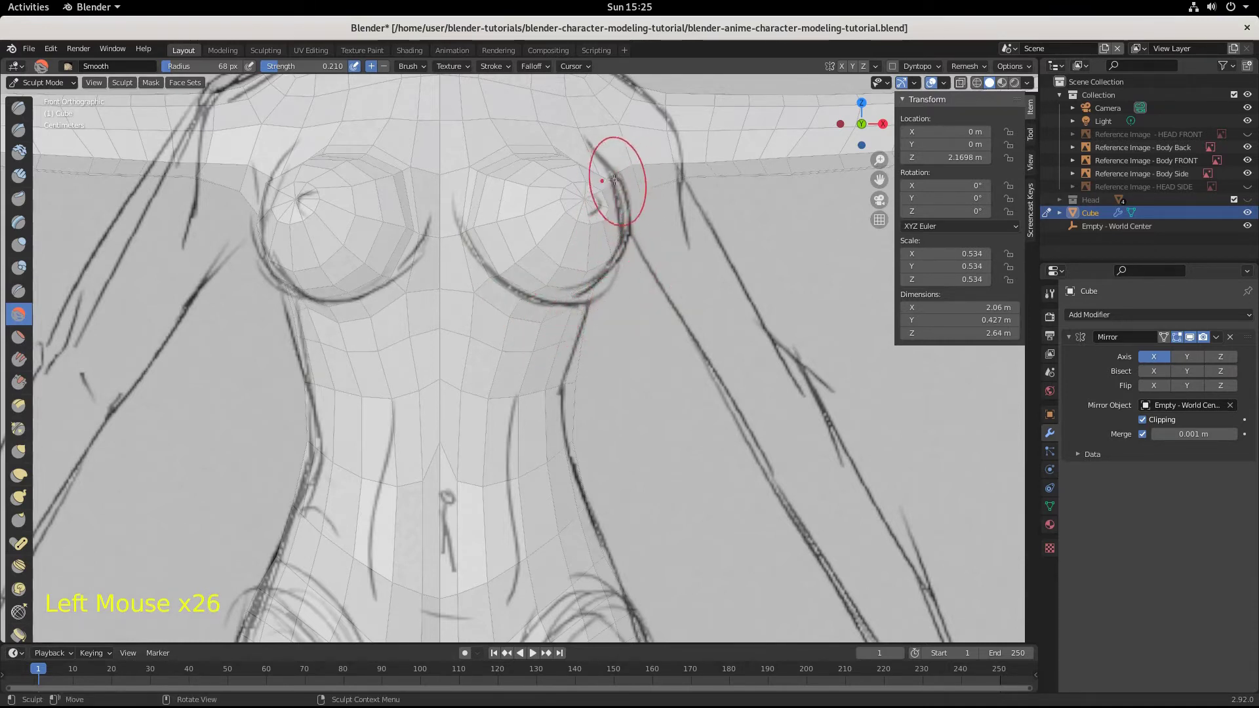
Step: Smooth the torso faces directly below the breast from an angled view
{"action": "scroll", "coordinate": [649, 289], "scroll_direction": "down", "scroll_amount": 1}
{"action": "middle_click_drag", "start_coordinate": [649, 289], "coordinate": [598, 318]}
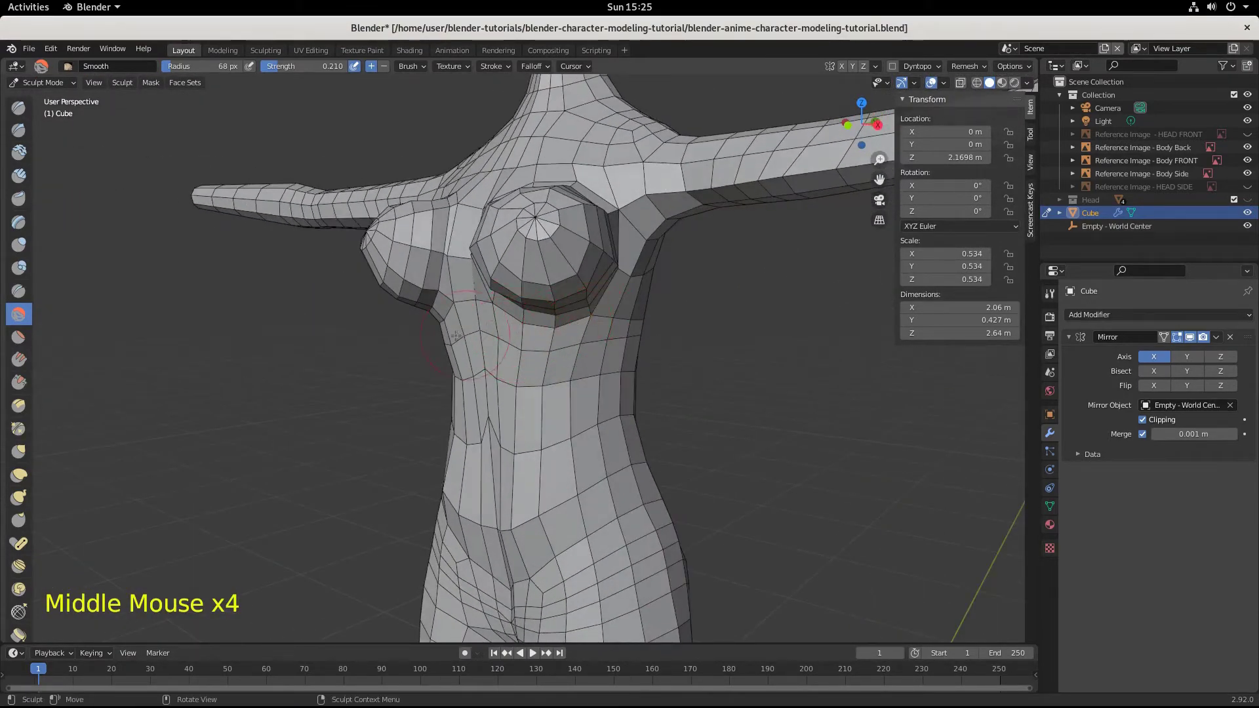
{"action": "left_click", "coordinate": [551, 336]}
{"action": "left_click", "coordinate": [535, 348]}
{"action": "left_click", "coordinate": [535, 347]}
{"action": "left_click", "coordinate": [545, 346]}
{"action": "left_click", "coordinate": [547, 346]}
{"action": "left_click", "coordinate": [550, 346]}
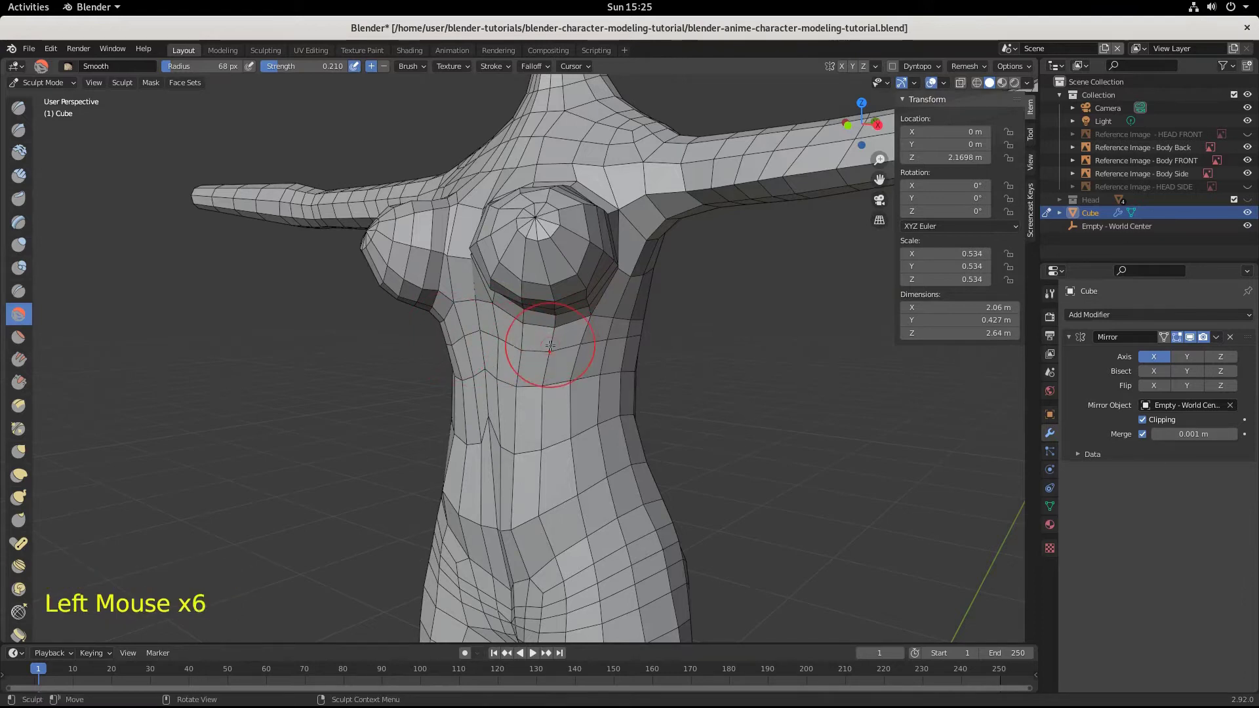
Step: Smooth the front of the ribcage and the crease under the breast in right side view
{"action": "key", "text": "KP_3"}
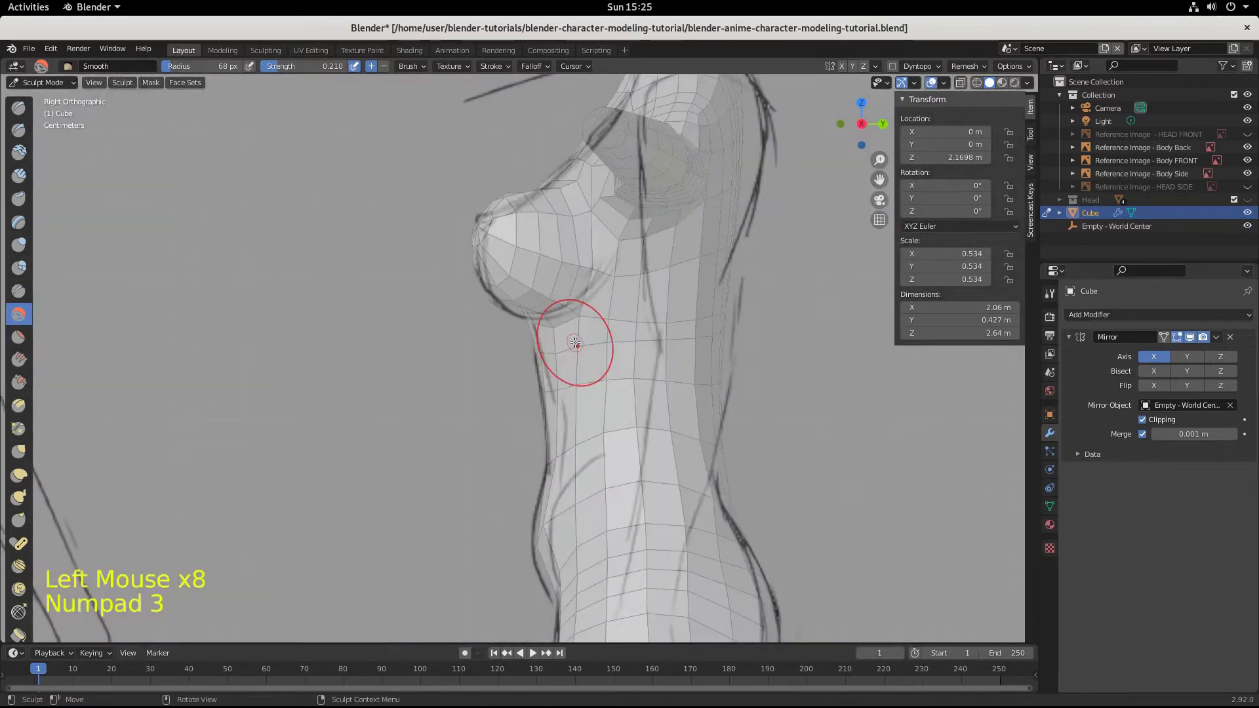
{"action": "left_click", "coordinate": [551, 350]}
{"action": "left_click", "coordinate": [550, 347]}
{"action": "left_click", "coordinate": [548, 346]}
{"action": "left_click", "coordinate": [548, 343]}
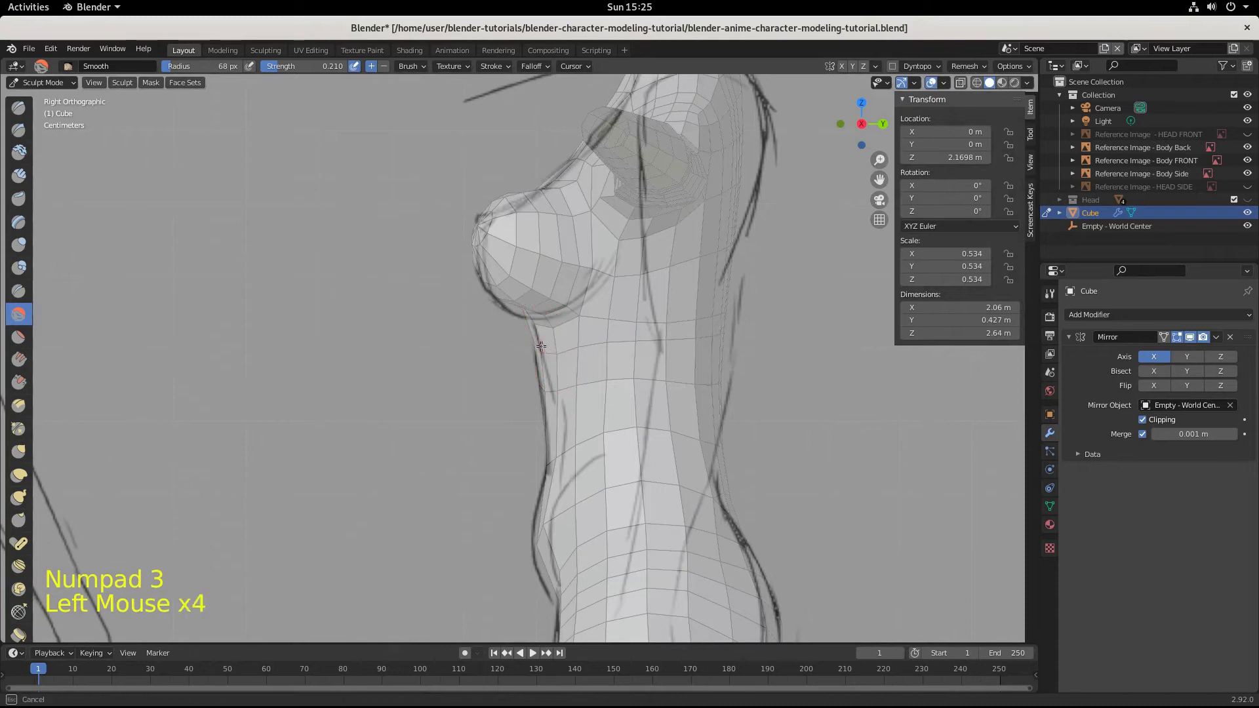
{"action": "left_click", "coordinate": [557, 330]}
{"action": "left_click", "coordinate": [571, 327]}
{"action": "left_click", "coordinate": [587, 324]}
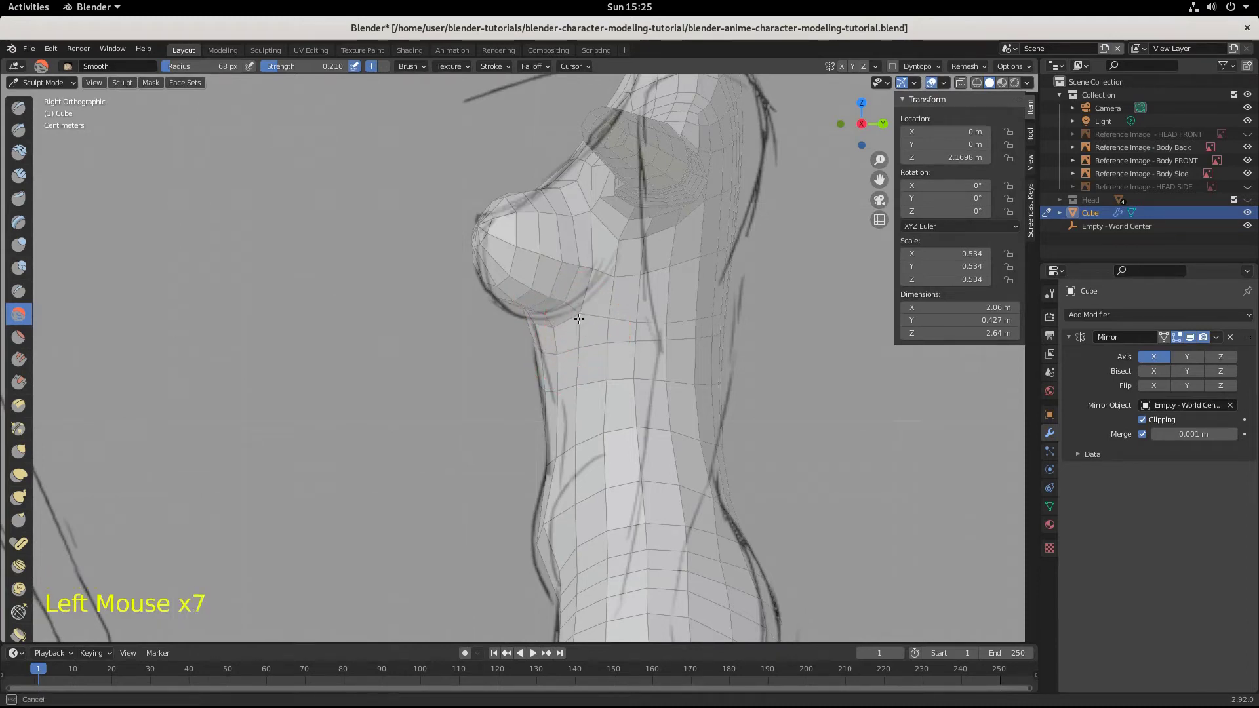
Step: Continue smoothing along the breast's outer base from the underside up towards the armpit in side view
{"action": "left_click", "coordinate": [597, 309]}
{"action": "left_click", "coordinate": [602, 290]}
{"action": "left_click", "coordinate": [605, 274]}
{"action": "left_click", "coordinate": [611, 261]}
{"action": "left_click", "coordinate": [618, 246]}
{"action": "left_click", "coordinate": [623, 247]}
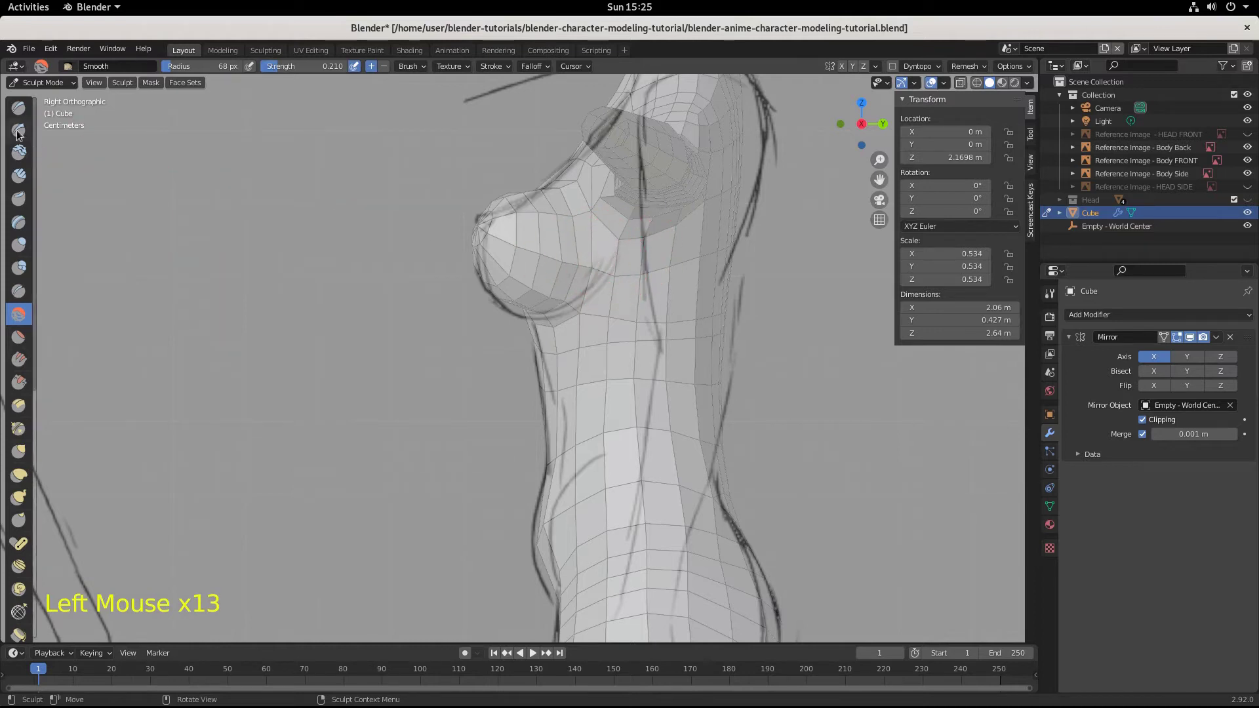
Step: Return to Edit Mode with edge selection and move the breast's outer base edges 0.00813 m along Y
{"action": "left_click", "coordinate": [33, 83]}
{"action": "left_click", "coordinate": [39, 108]}
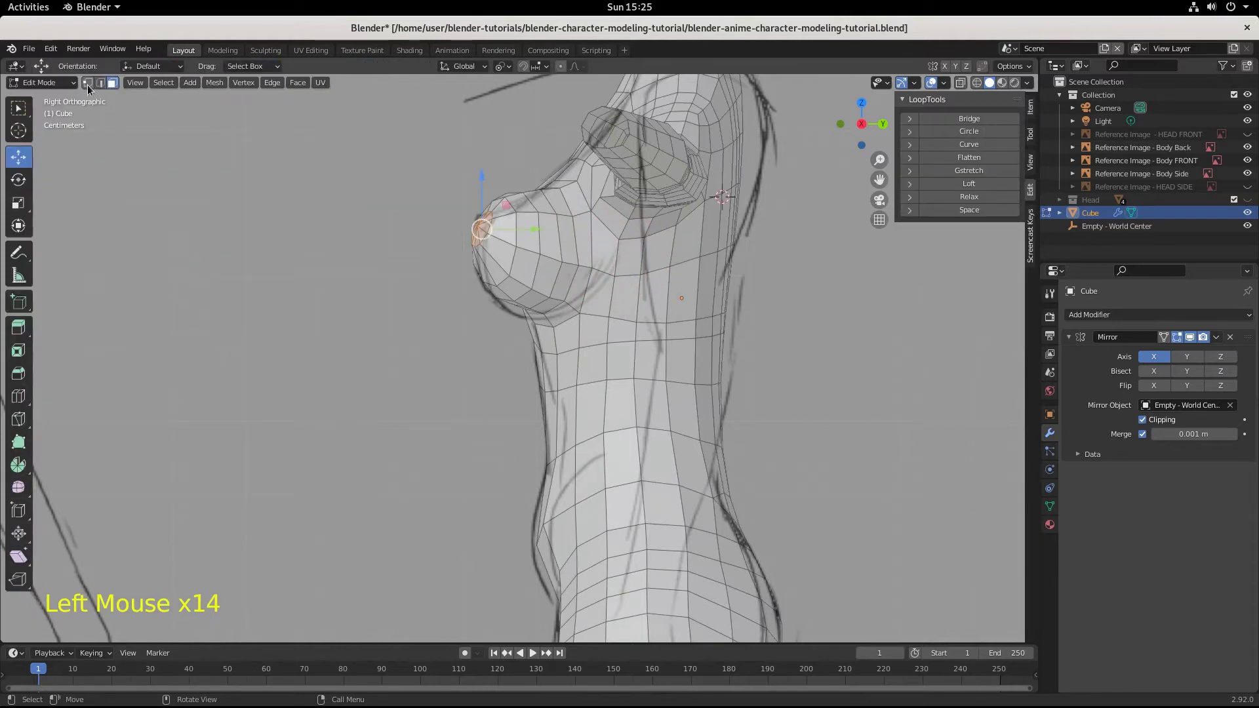
{"action": "left_click", "coordinate": [100, 84]}
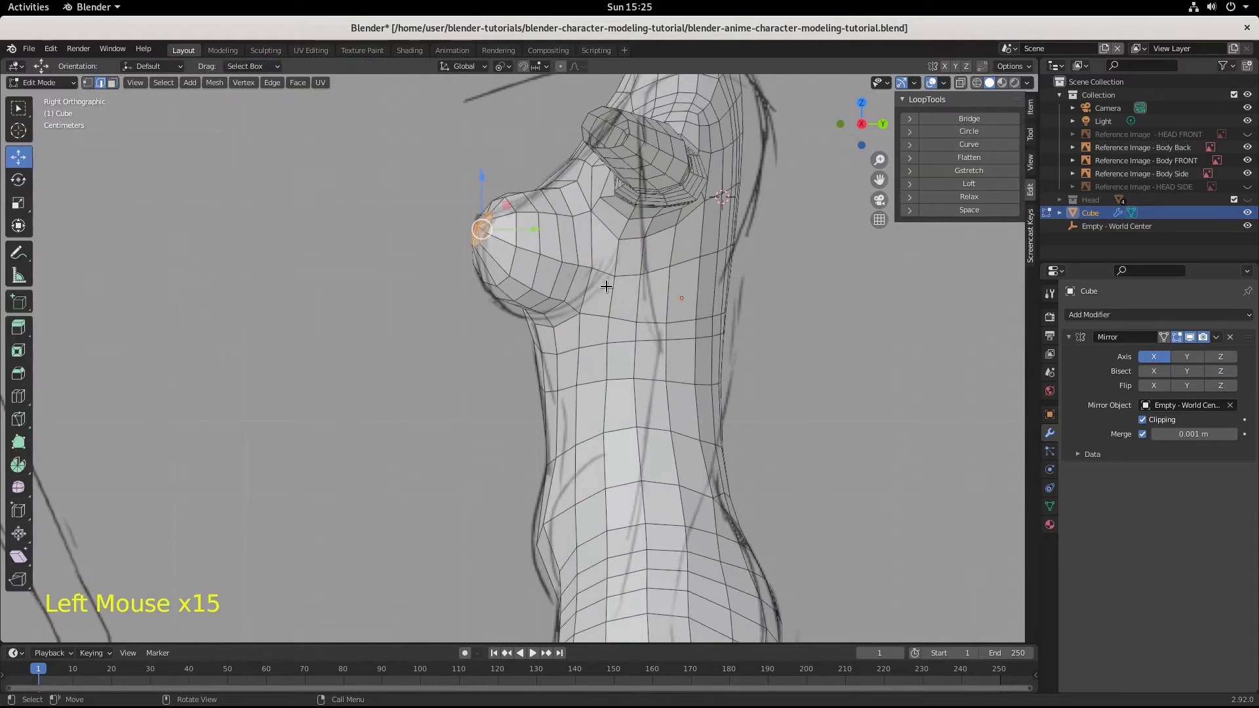
{"action": "left_click", "coordinate": [578, 240]}
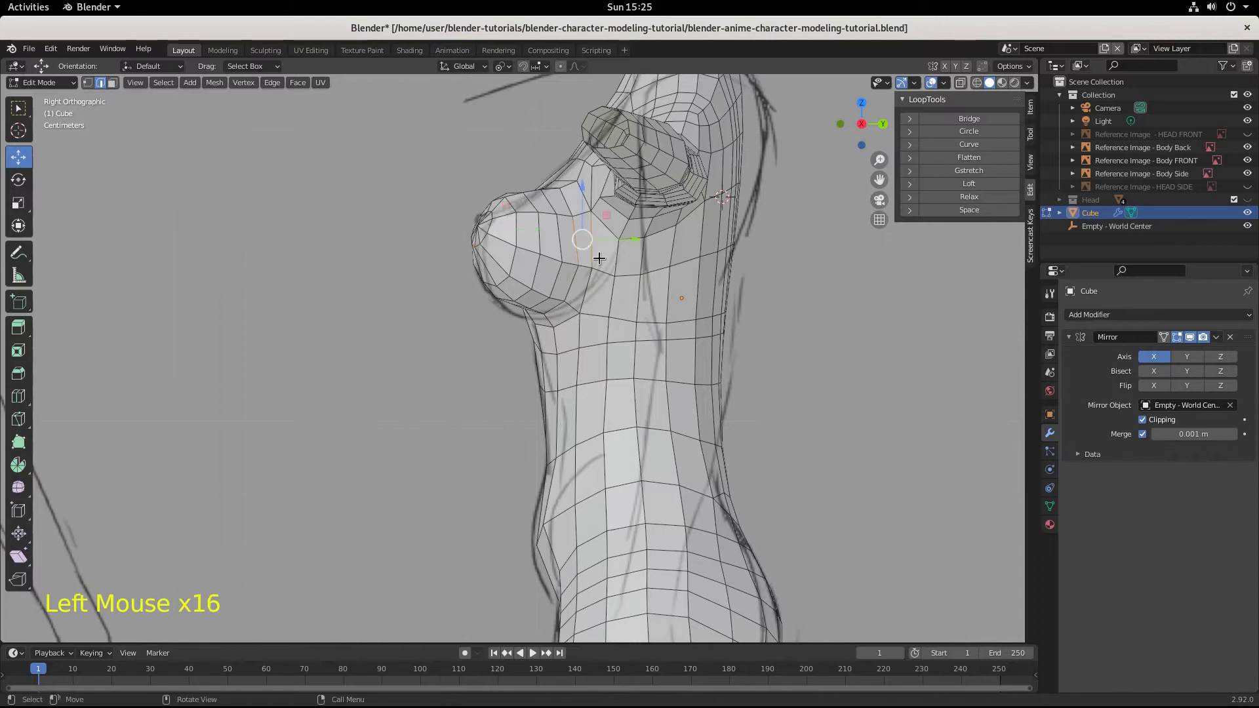
{"action": "mouse_move", "coordinate": [631, 244]}
{"action": "left_mouse_down"}
{"action": "mouse_move", "coordinate": [646, 246]}
{"action": "mouse_move", "coordinate": [617, 245]}
{"action": "left_mouse_up"}
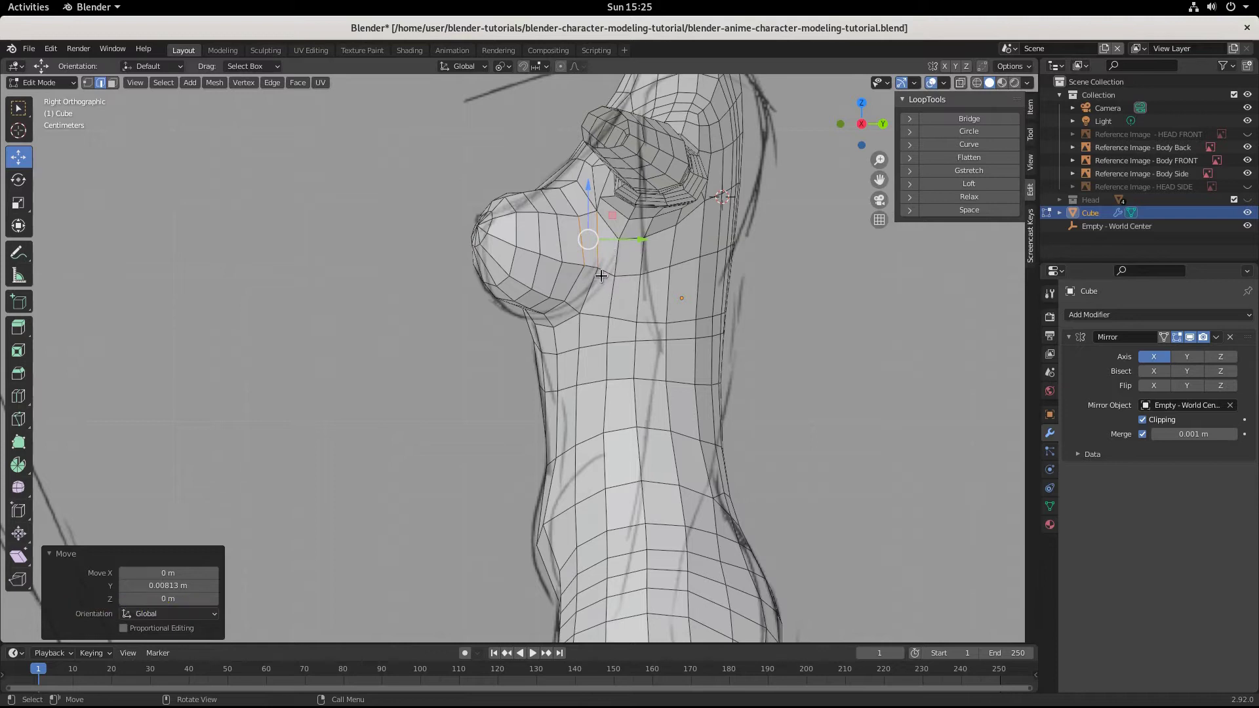
Step: Switch to vertex selection and move the vertices at the breast's outer base back along Y in side view
{"action": "left_click", "coordinate": [603, 273]}
{"action": "left_click", "coordinate": [570, 250]}
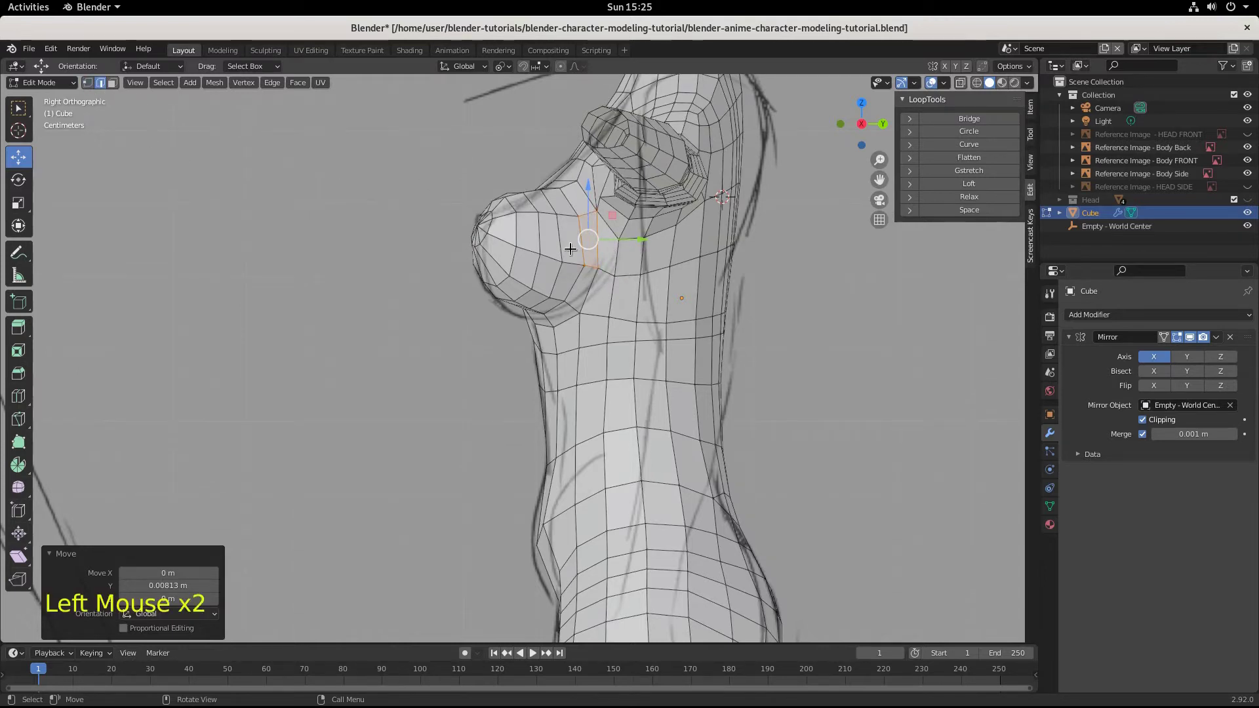
{"action": "left_click", "coordinate": [600, 271]}
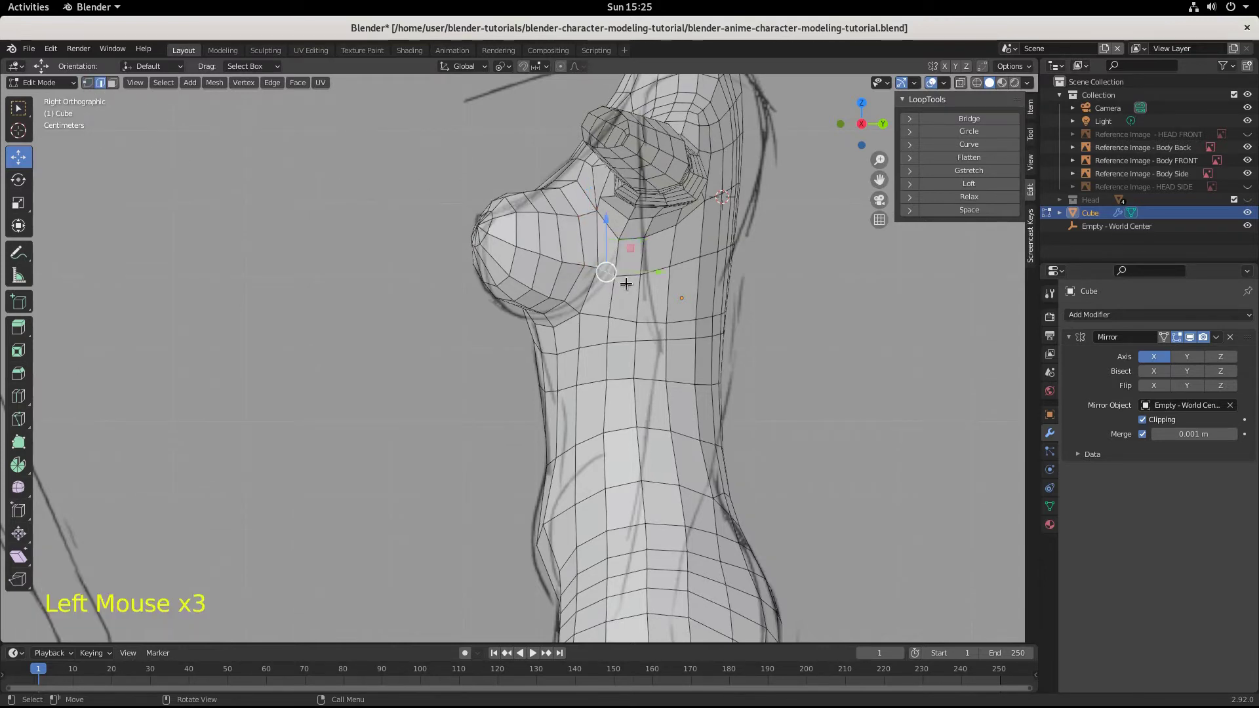
{"action": "left_click", "coordinate": [87, 83]}
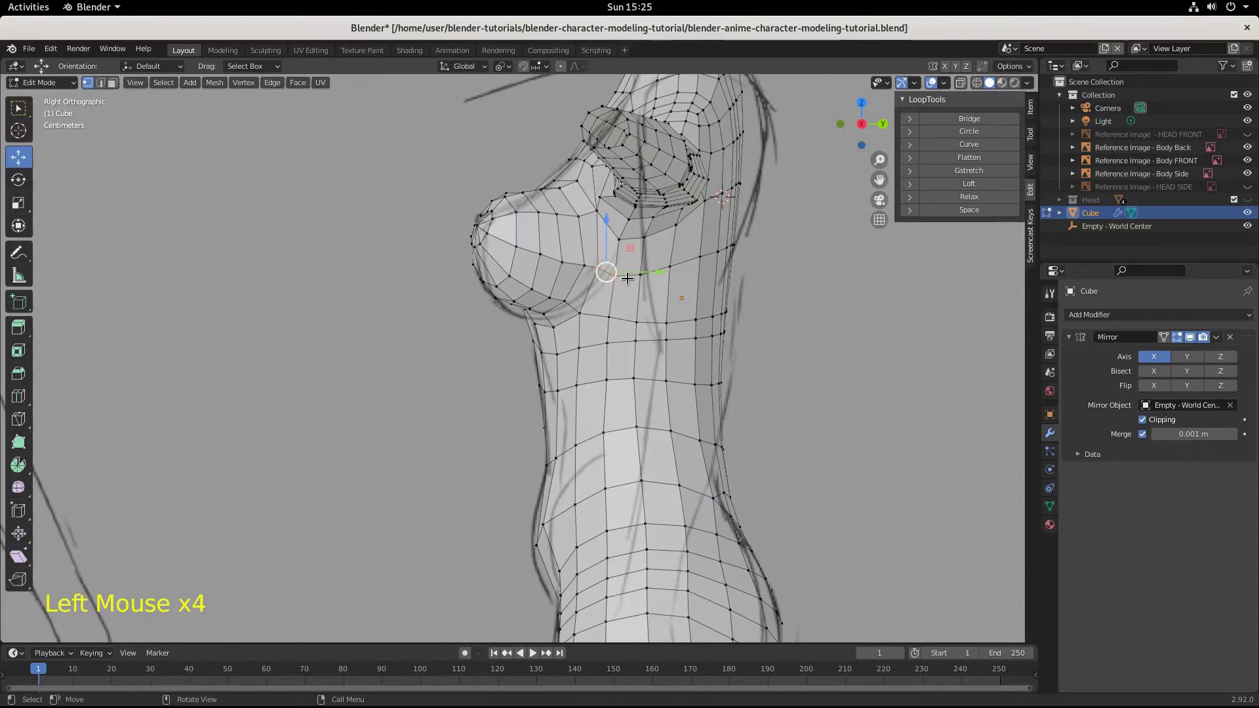
{"action": "scroll", "coordinate": [628, 279], "scroll_direction": "up", "scroll_amount": 5}
{"action": "middle_click_drag", "start_coordinate": [760, 312], "coordinate": [509, 351], "text": "shift"}
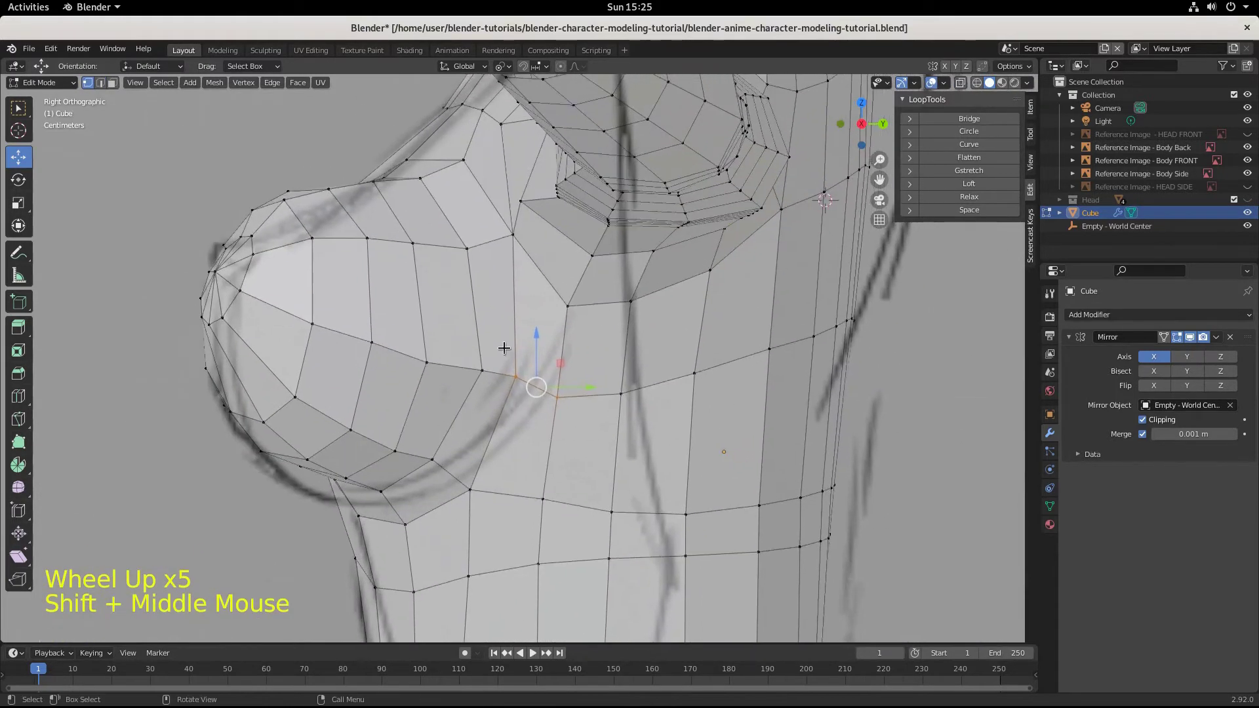
{"action": "left_click", "coordinate": [534, 378]}
{"action": "left_click_drag", "start_coordinate": [505, 357], "coordinate": [616, 383]}
{"action": "left_click", "coordinate": [483, 366]}
{"action": "left_click_drag", "start_coordinate": [529, 369], "coordinate": [552, 371]}
Step: Move the lower outer base vertices 0.015248 m along Y, then shift the neighbouring underside vertices back, the last by 0.007261 m
{"action": "left_click", "coordinate": [491, 458]}
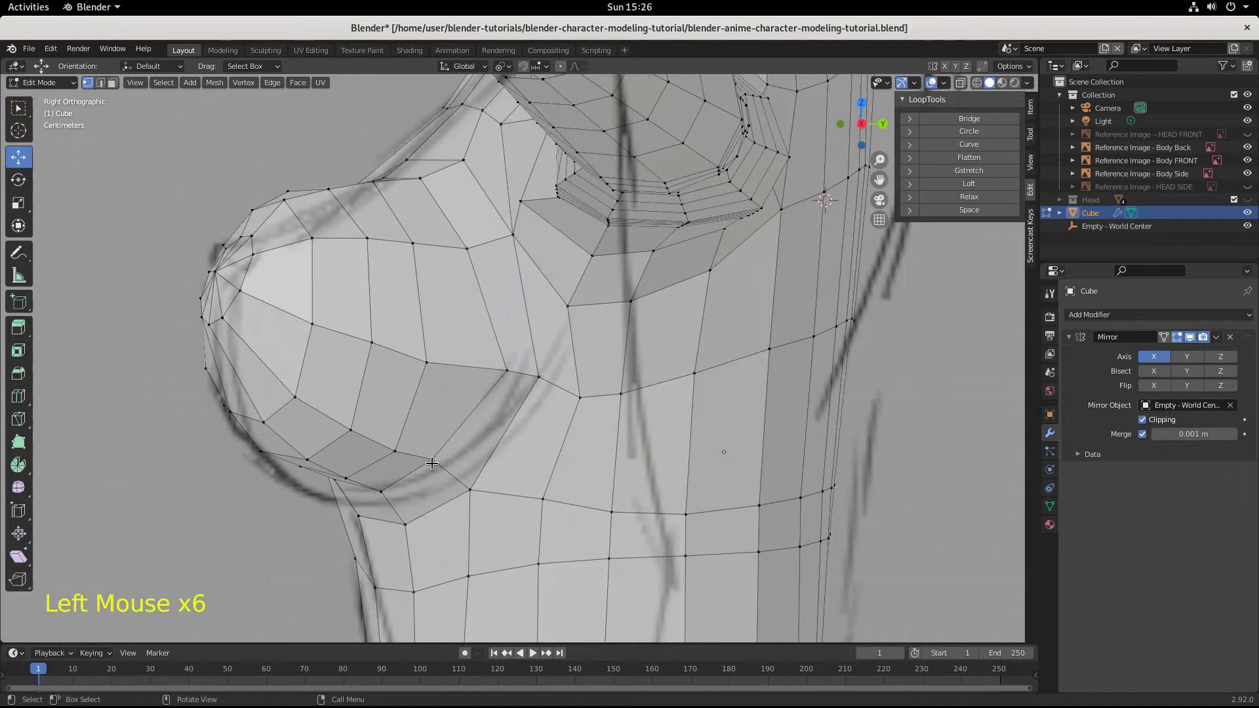
{"action": "left_click_drag", "start_coordinate": [430, 450], "coordinate": [528, 482]}
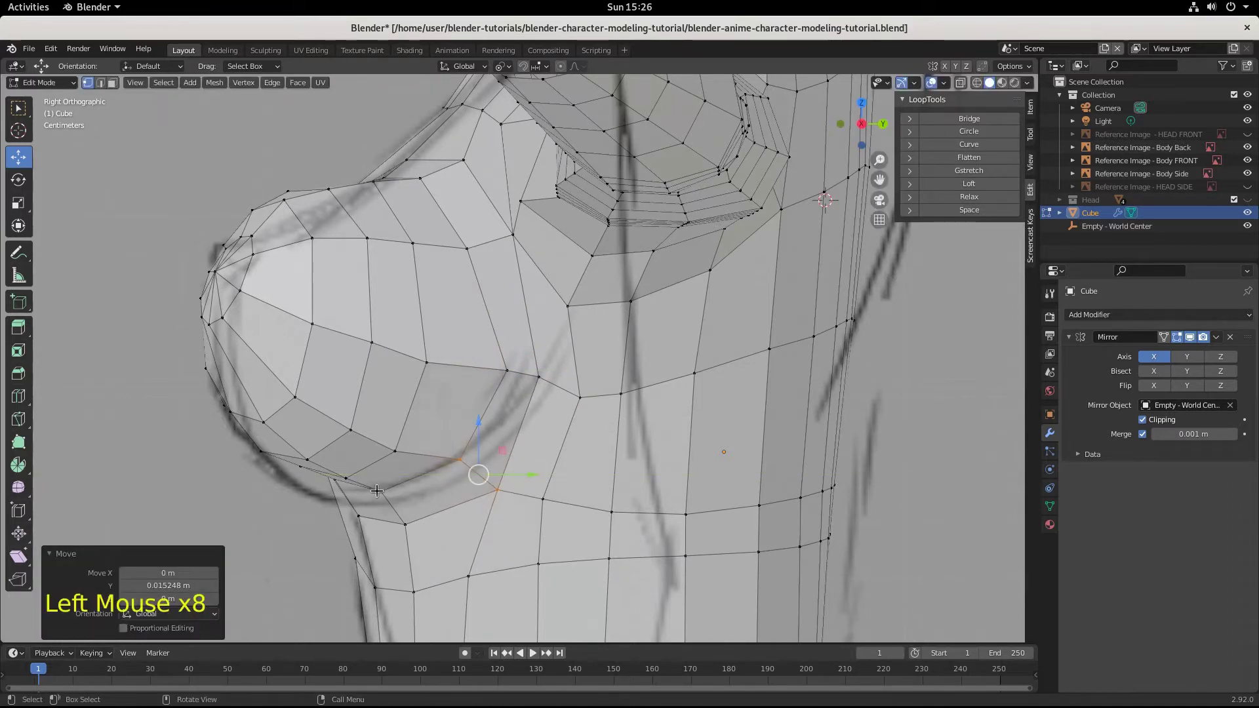
{"action": "left_click_drag", "start_coordinate": [374, 486], "coordinate": [457, 501]}
{"action": "left_click", "coordinate": [394, 446]}
{"action": "left_click_drag", "start_coordinate": [448, 458], "coordinate": [459, 450]}
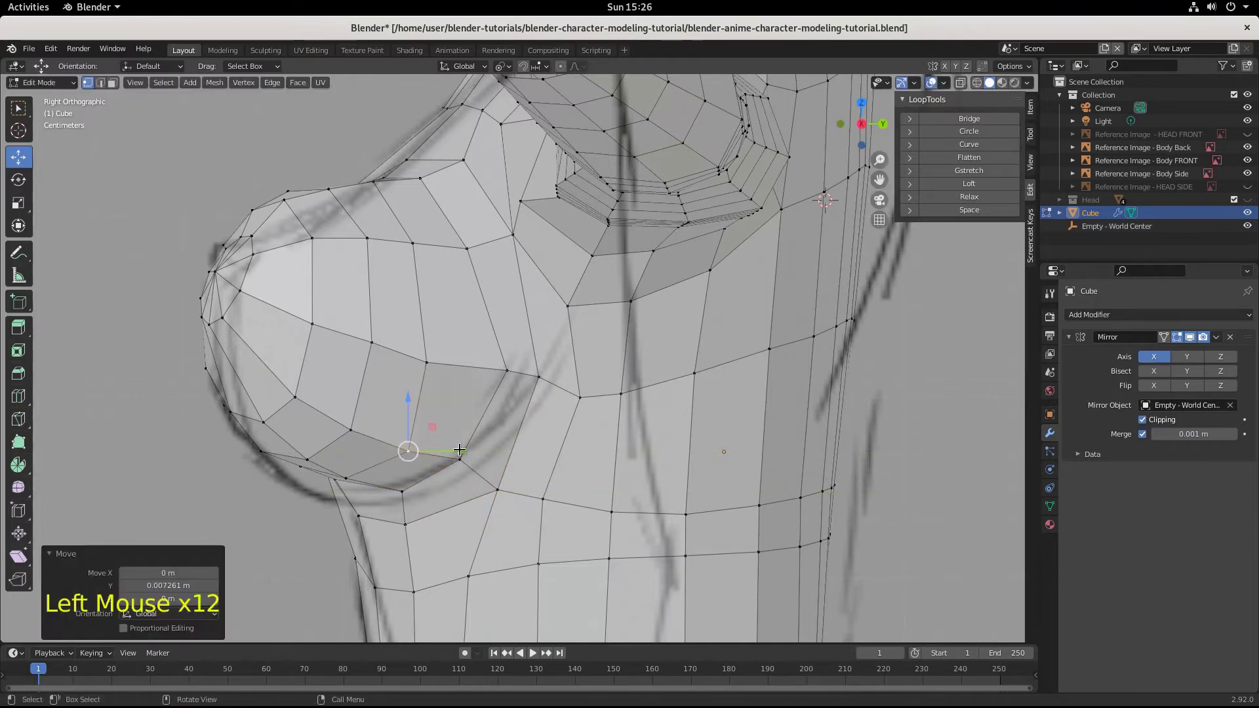
Step: Move the outer side vertex about 0.008 m along Y and the upper outer vertex about 0.003 m along X and 0.0028 m along Y
{"action": "left_click", "coordinate": [426, 360]}
{"action": "left_click_drag", "start_coordinate": [478, 364], "coordinate": [492, 364]}
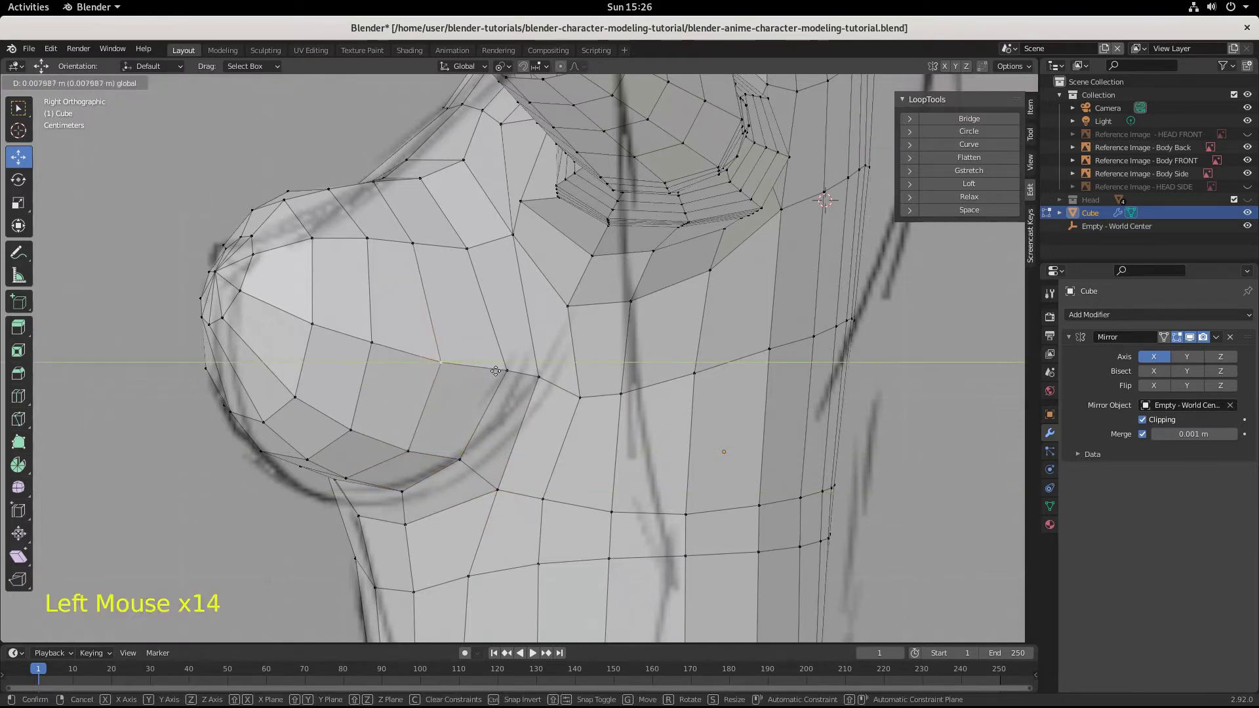
{"action": "left_click", "coordinate": [463, 247]}
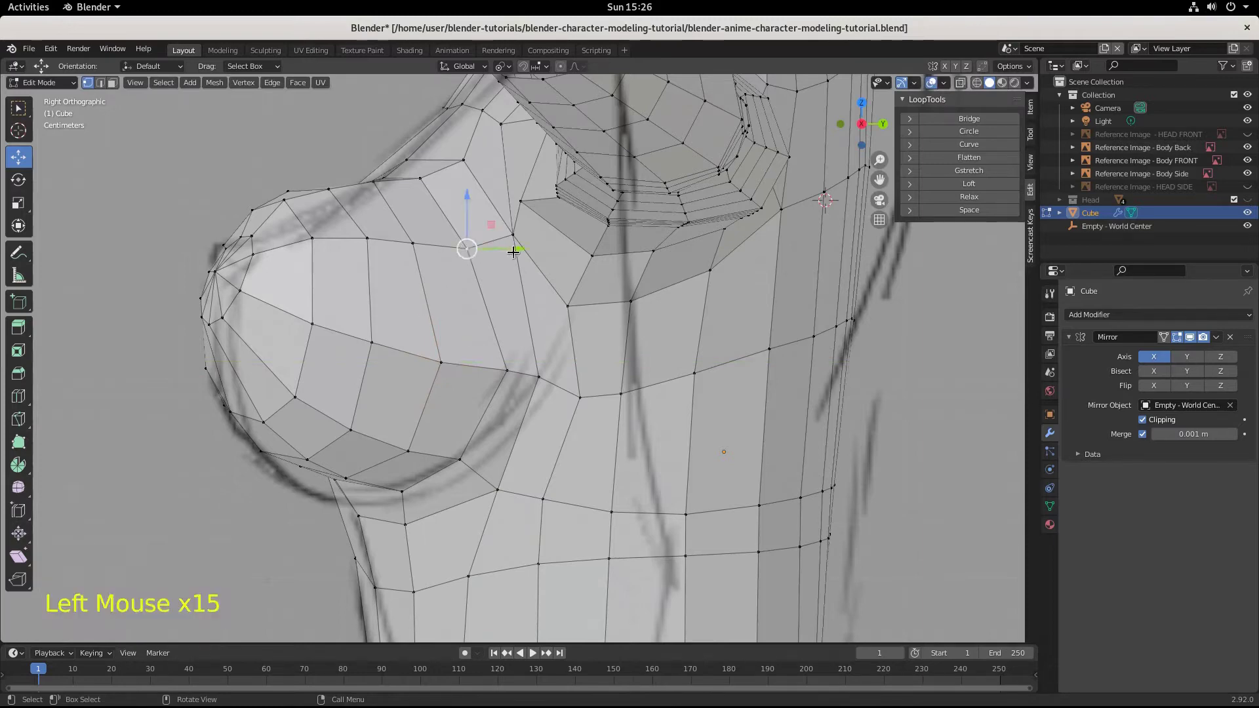
{"action": "left_click_drag", "start_coordinate": [514, 251], "coordinate": [517, 251]}
{"action": "middle_click_drag", "start_coordinate": [517, 252], "coordinate": [664, 428]}
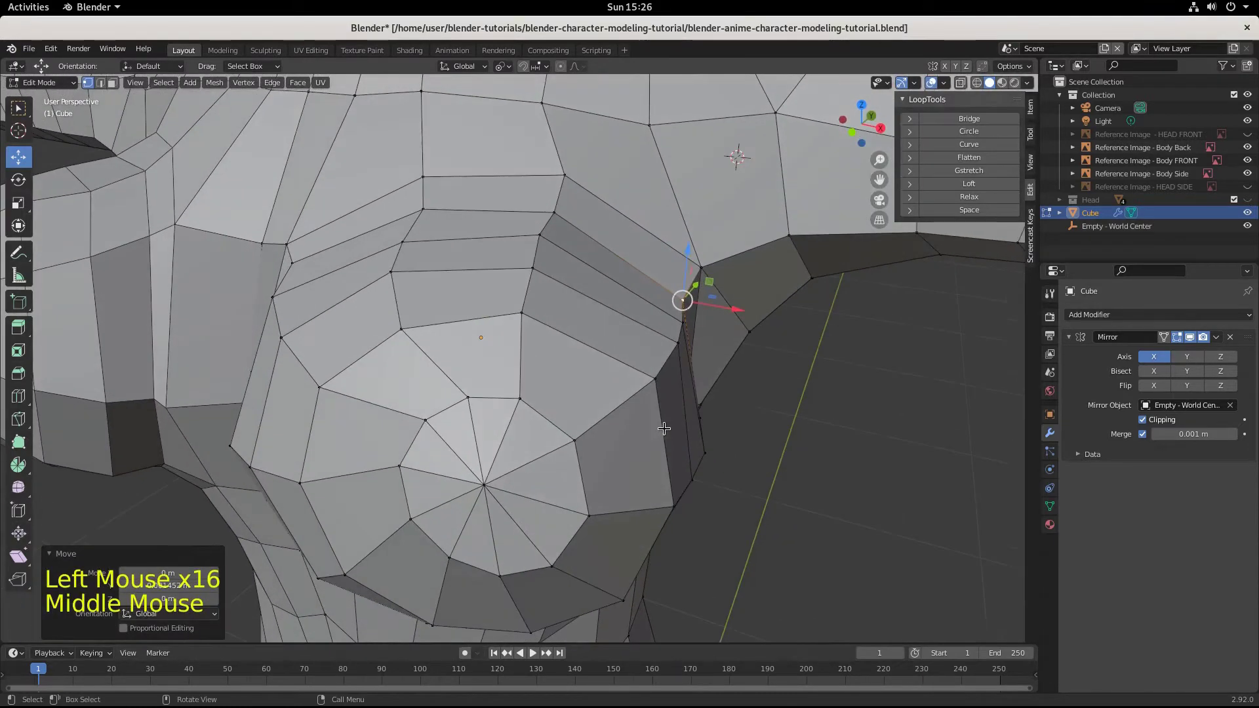
{"action": "scroll", "coordinate": [664, 428], "scroll_direction": "up", "scroll_amount": 2}
{"action": "key", "text": "KP_3"}
{"action": "scroll", "coordinate": [518, 358], "scroll_direction": "up", "scroll_amount": 7}
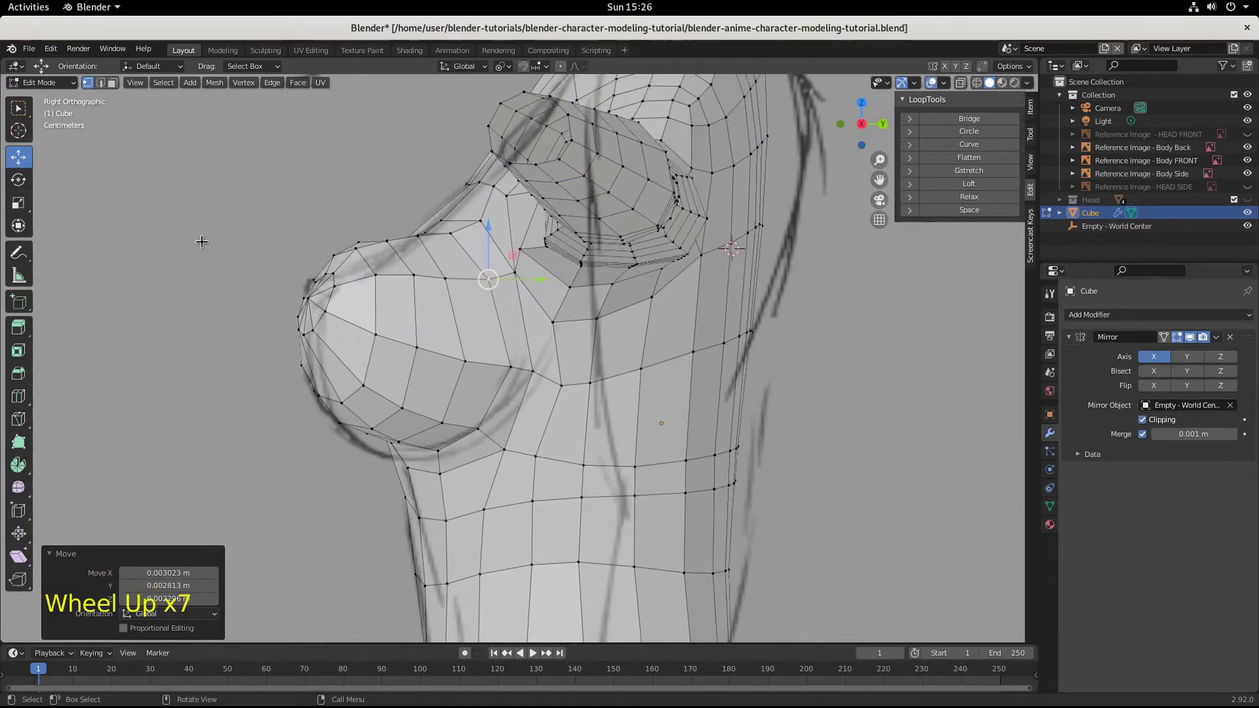
Step: Switch to Sculpt Mode and smooth the upper front contour of the breast near its tip to follow the side sketch
{"action": "left_click", "coordinate": [39, 82]}
{"action": "left_click", "coordinate": [36, 121]}
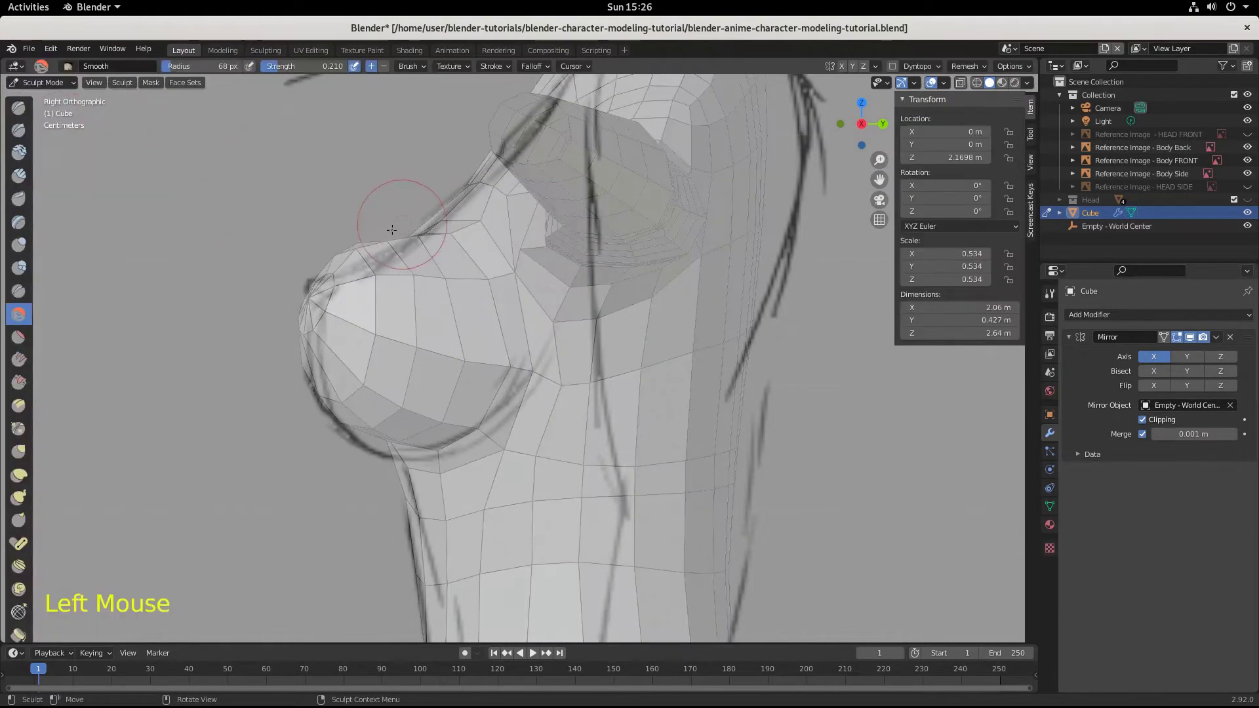
{"action": "left_click", "coordinate": [19, 314]}
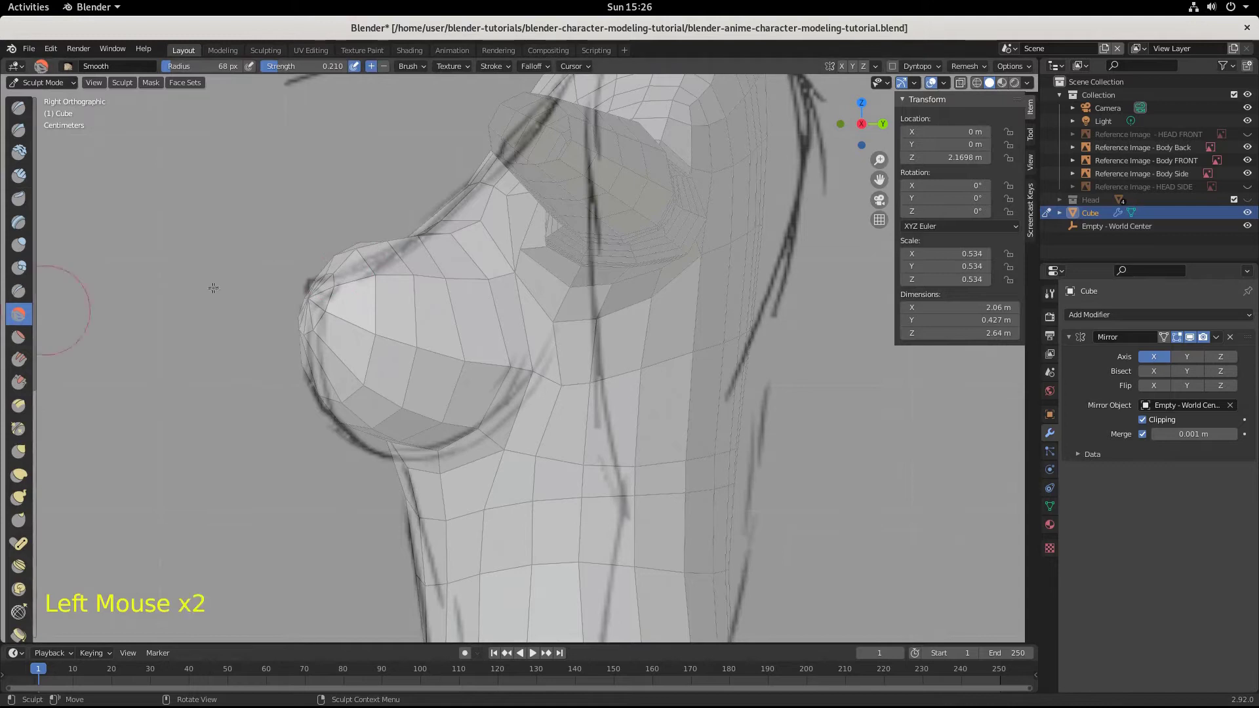
{"action": "triple_click", "coordinate": [347, 259]}
{"action": "left_click", "coordinate": [329, 255]}
{"action": "left_click_drag", "start_coordinate": [333, 258], "coordinate": [338, 260]}
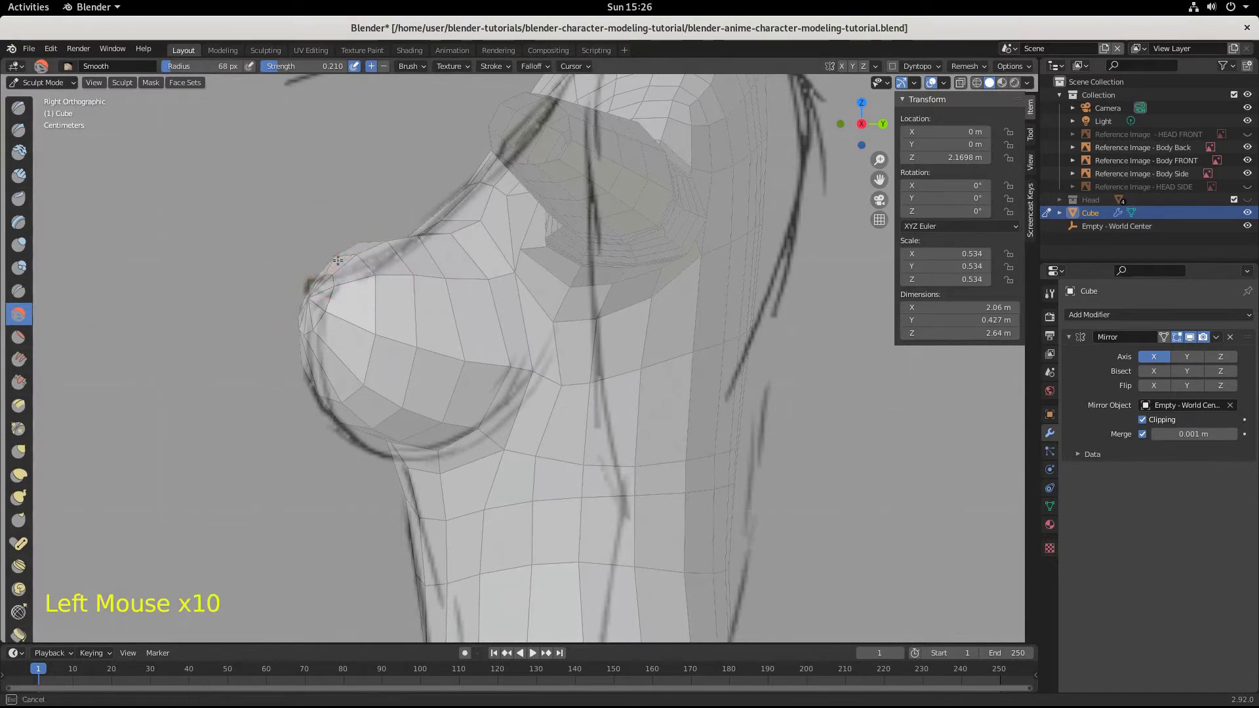
{"action": "triple_click", "coordinate": [337, 260]}
{"action": "double_click", "coordinate": [338, 261]}
{"action": "triple_click", "coordinate": [358, 247]}
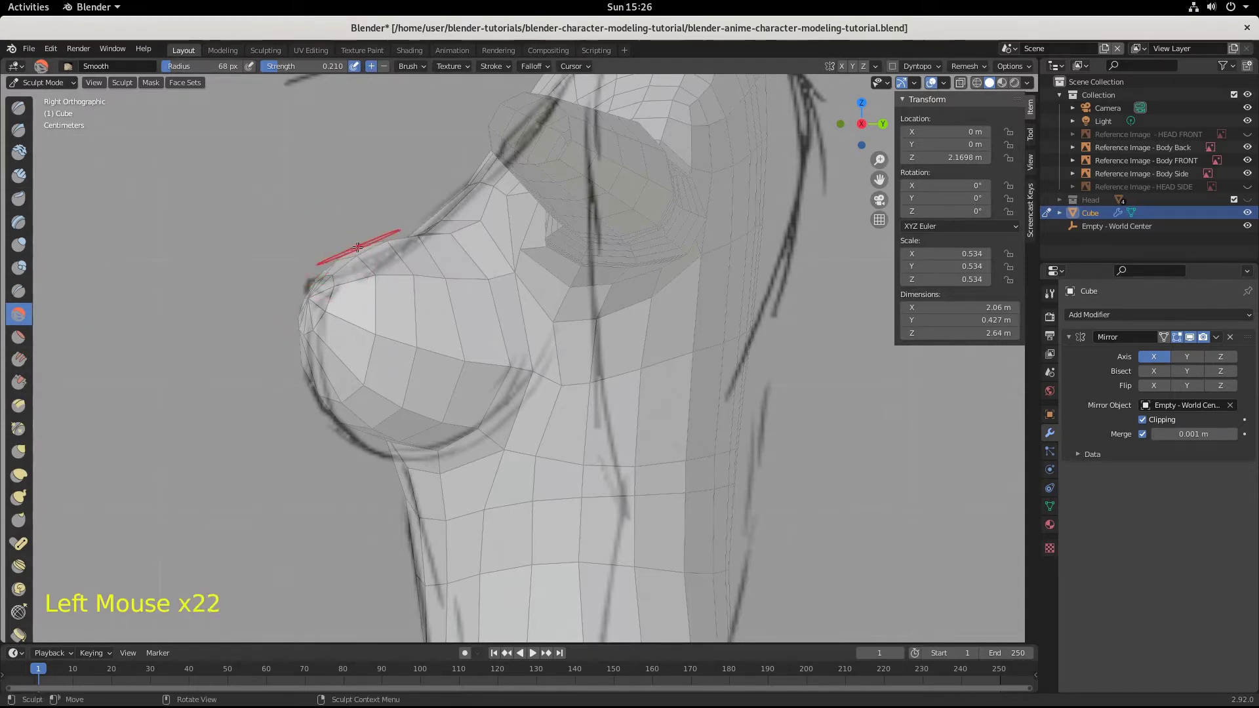
{"action": "triple_click", "coordinate": [359, 251]}
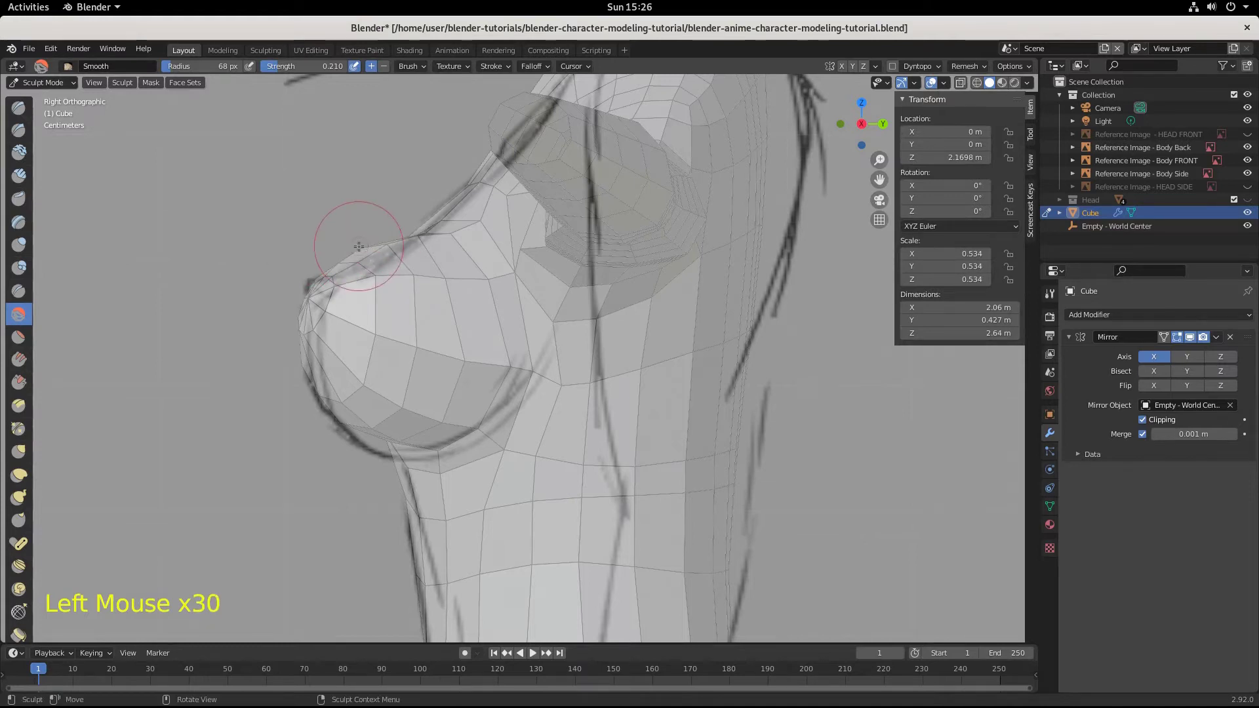
{"action": "left_click", "coordinate": [358, 246]}
{"action": "triple_click", "coordinate": [360, 250]}
{"action": "double_click", "coordinate": [360, 250]}
{"action": "left_click", "coordinate": [362, 249]}
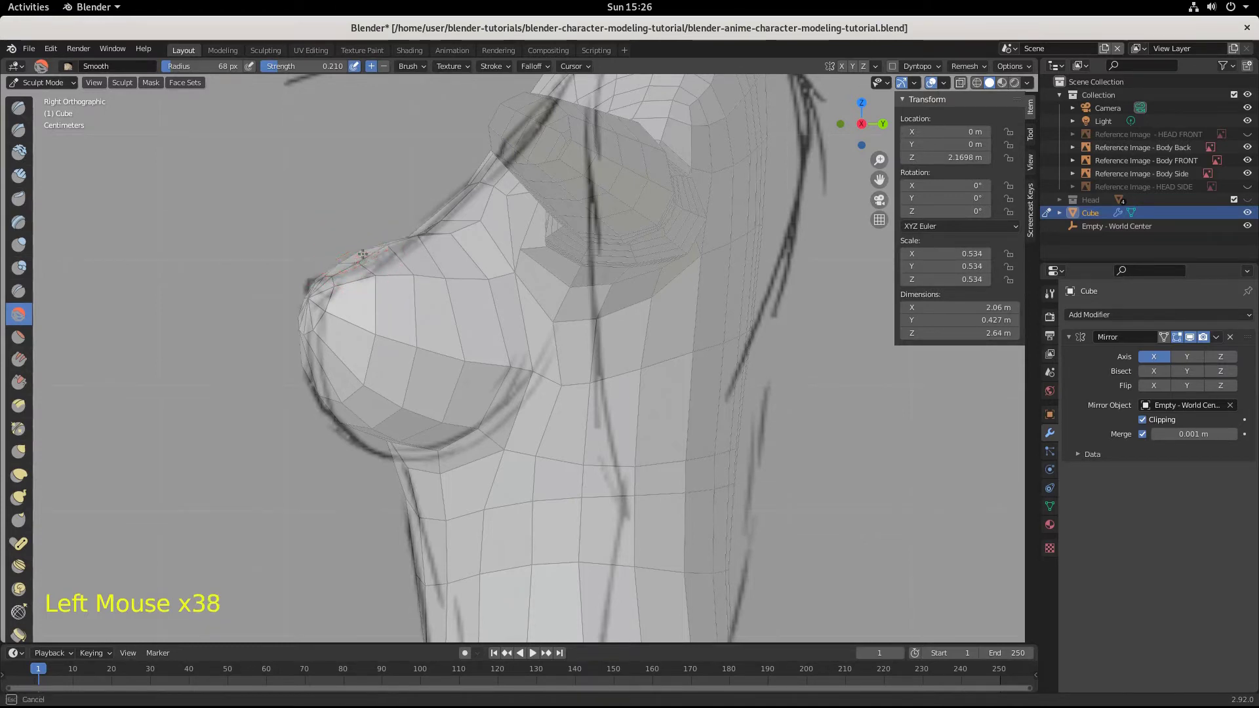
{"action": "triple_click", "coordinate": [367, 249]}
{"action": "triple_click", "coordinate": [377, 247]}
{"action": "double_click", "coordinate": [371, 251]}
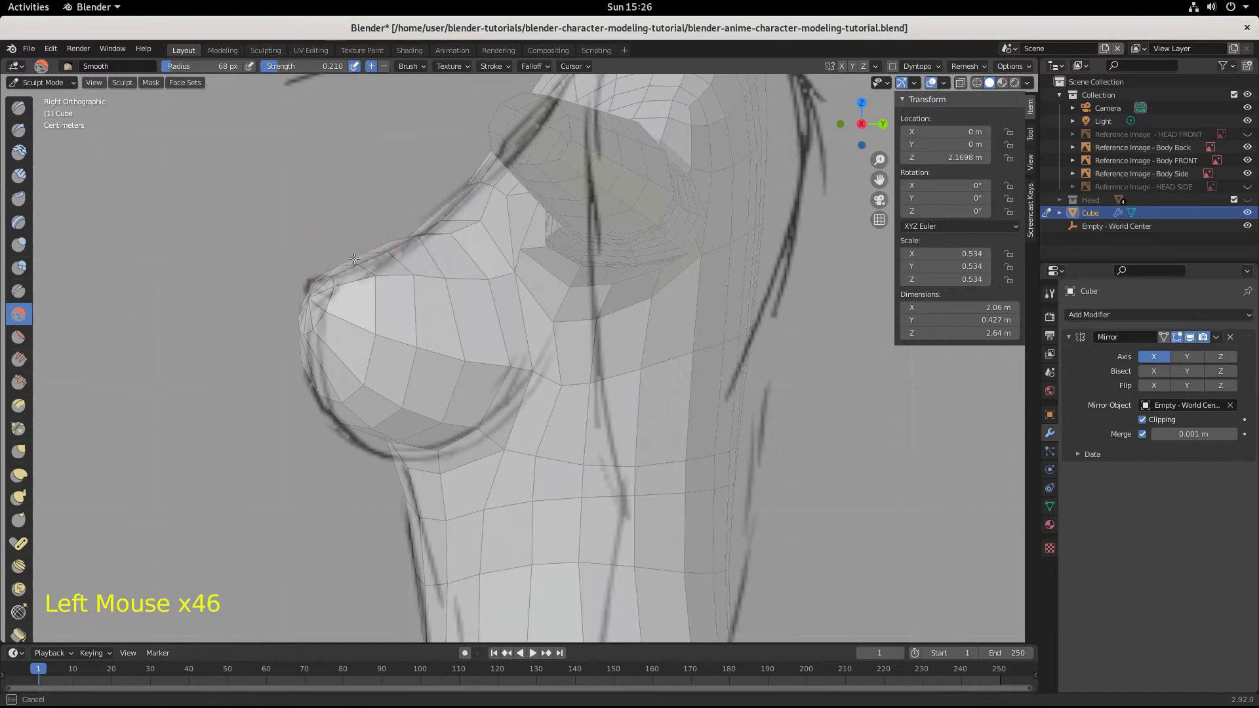
{"action": "left_click", "coordinate": [368, 252]}
{"action": "left_click", "coordinate": [366, 254]}
{"action": "double_click", "coordinate": [367, 252]}
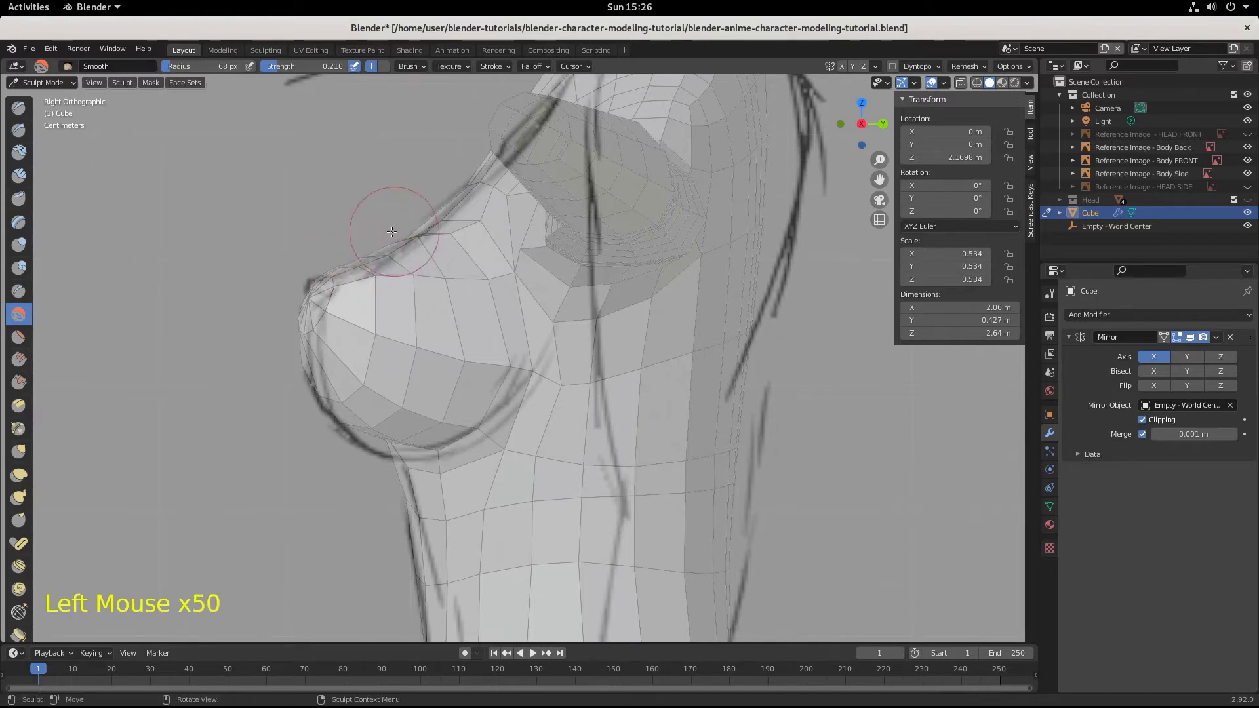
{"action": "left_click", "coordinate": [372, 249]}
{"action": "left_click", "coordinate": [378, 250]}
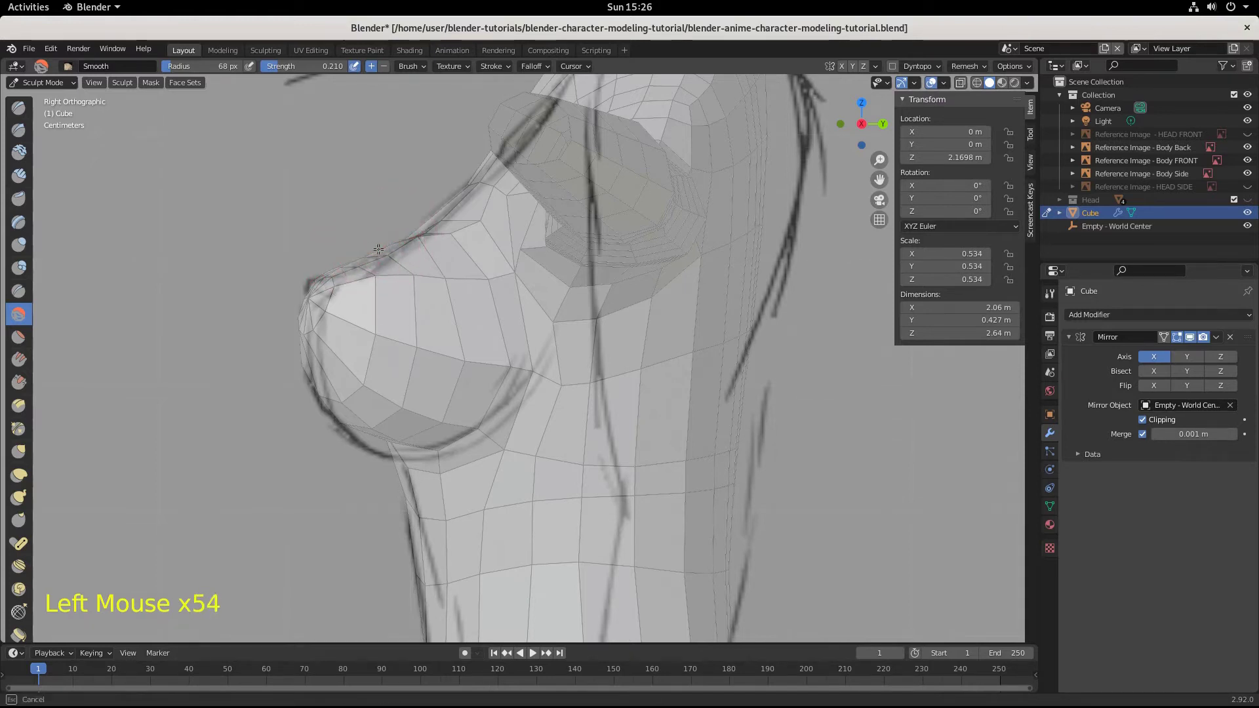
{"action": "left_click", "coordinate": [366, 255]}
{"action": "left_click", "coordinate": [355, 261]}
{"action": "left_click", "coordinate": [344, 267]}
{"action": "left_click", "coordinate": [349, 265]}
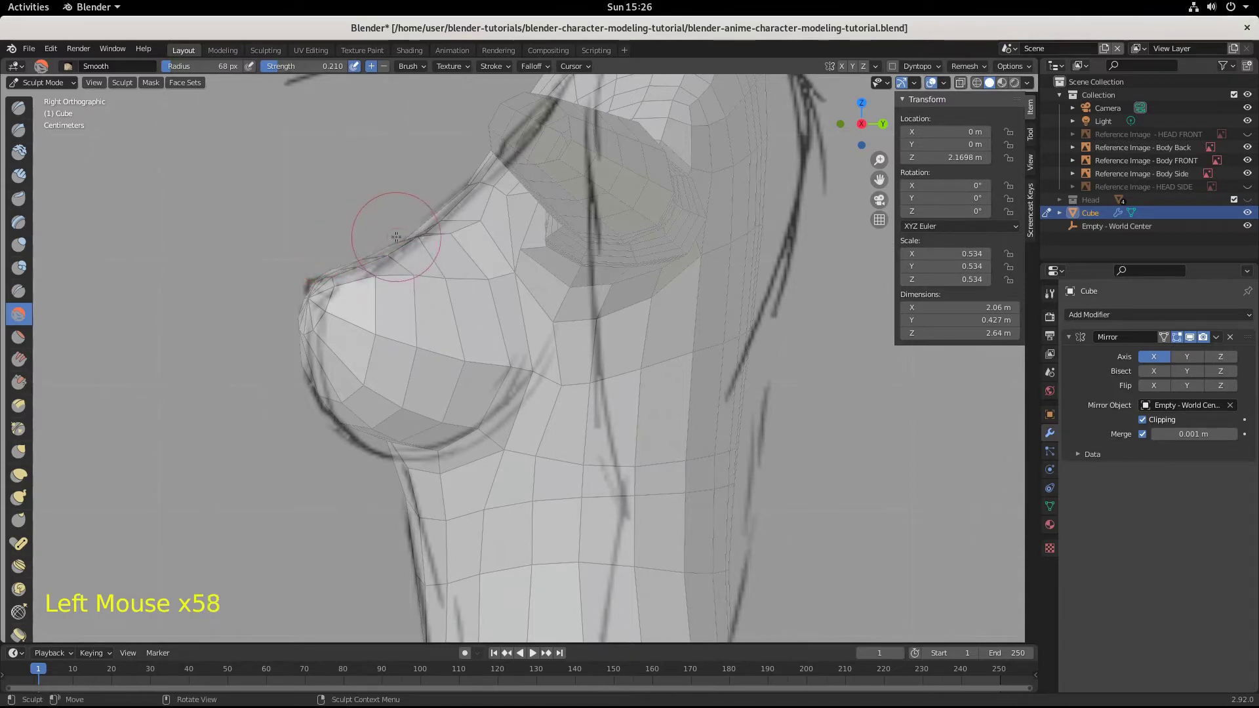
Step: Smooth the slope running from the top of the breast up to the chest along the side sketch line
{"action": "left_click", "coordinate": [423, 223]}
{"action": "left_click", "coordinate": [433, 214]}
{"action": "left_click", "coordinate": [449, 202]}
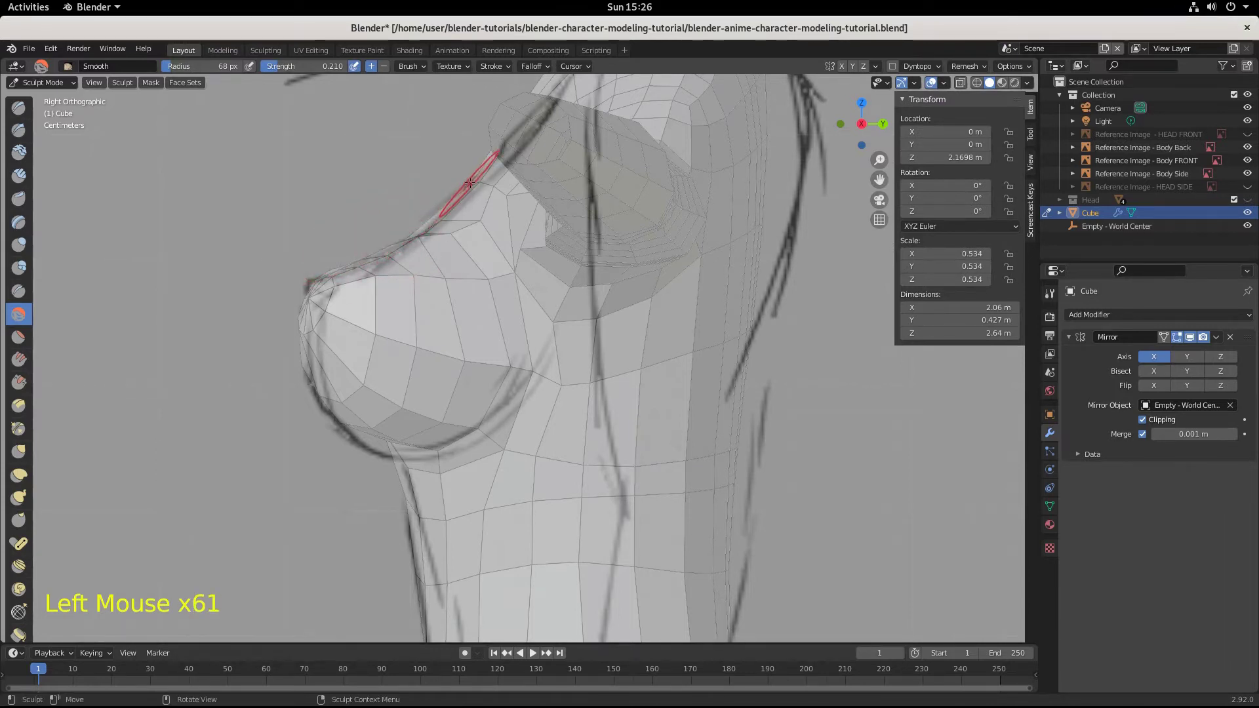
{"action": "left_click", "coordinate": [480, 167]}
{"action": "left_click", "coordinate": [480, 165]}
{"action": "left_click", "coordinate": [492, 150]}
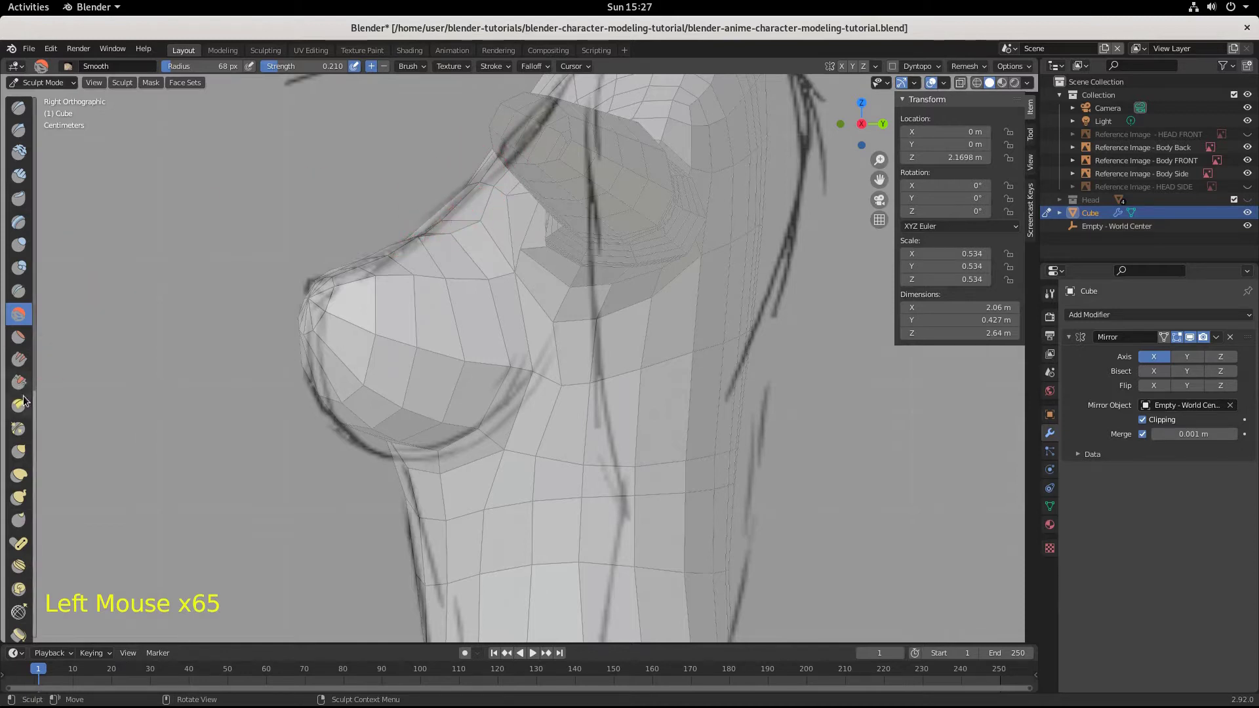
Step: Use the Grab brush to pull the slope between upper breast and chest onto the side reference line
{"action": "left_click", "coordinate": [18, 451]}
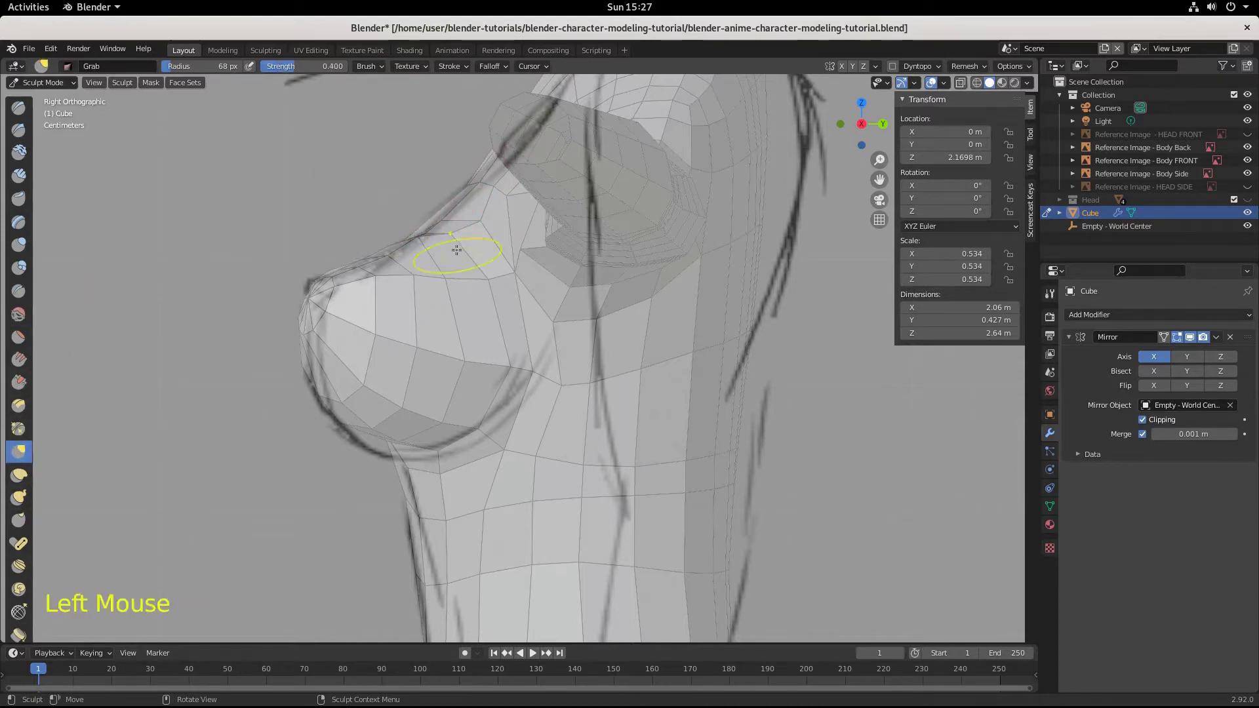
{"action": "left_click", "coordinate": [462, 213]}
{"action": "left_click", "coordinate": [469, 199]}
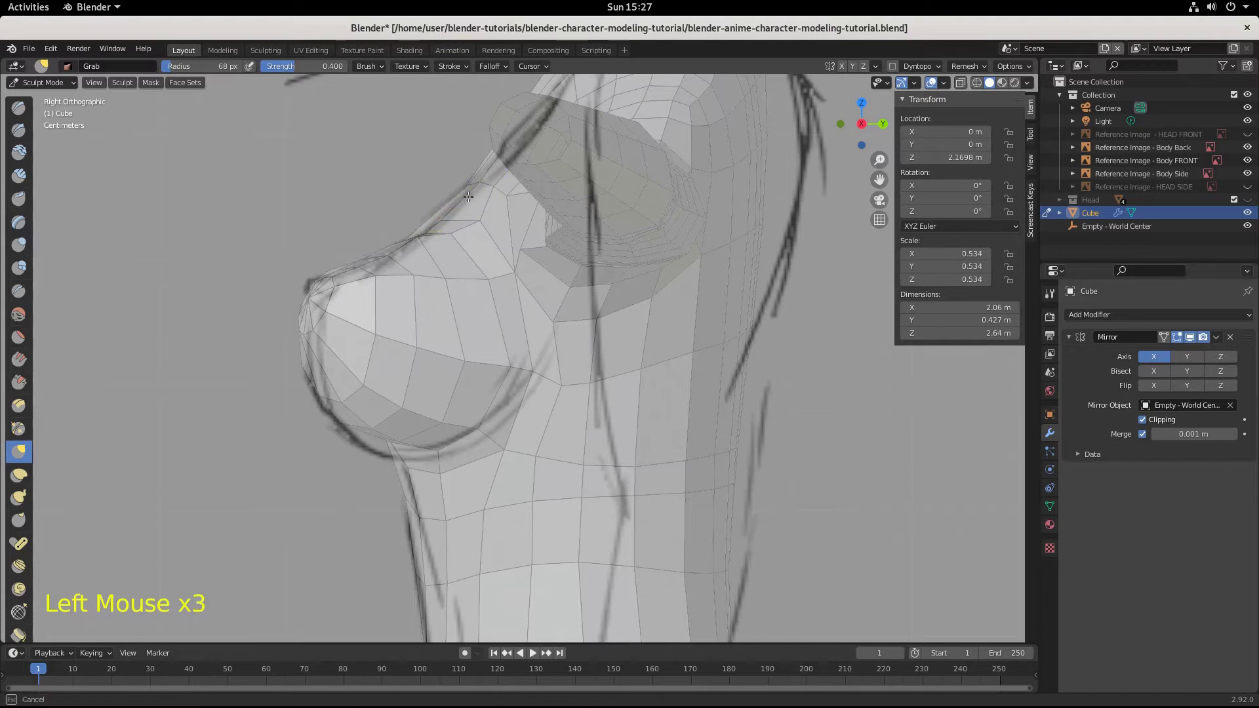
{"action": "left_click", "coordinate": [467, 194]}
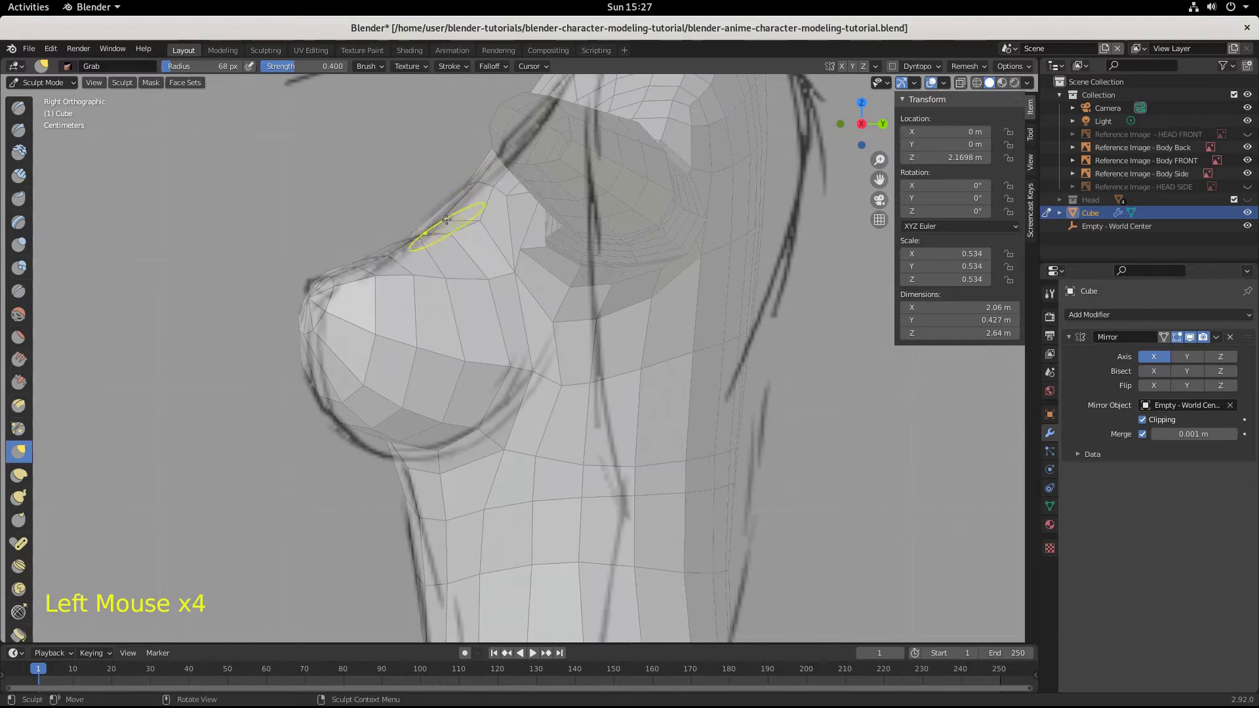
{"action": "left_click", "coordinate": [446, 216]}
{"action": "left_click", "coordinate": [447, 212]}
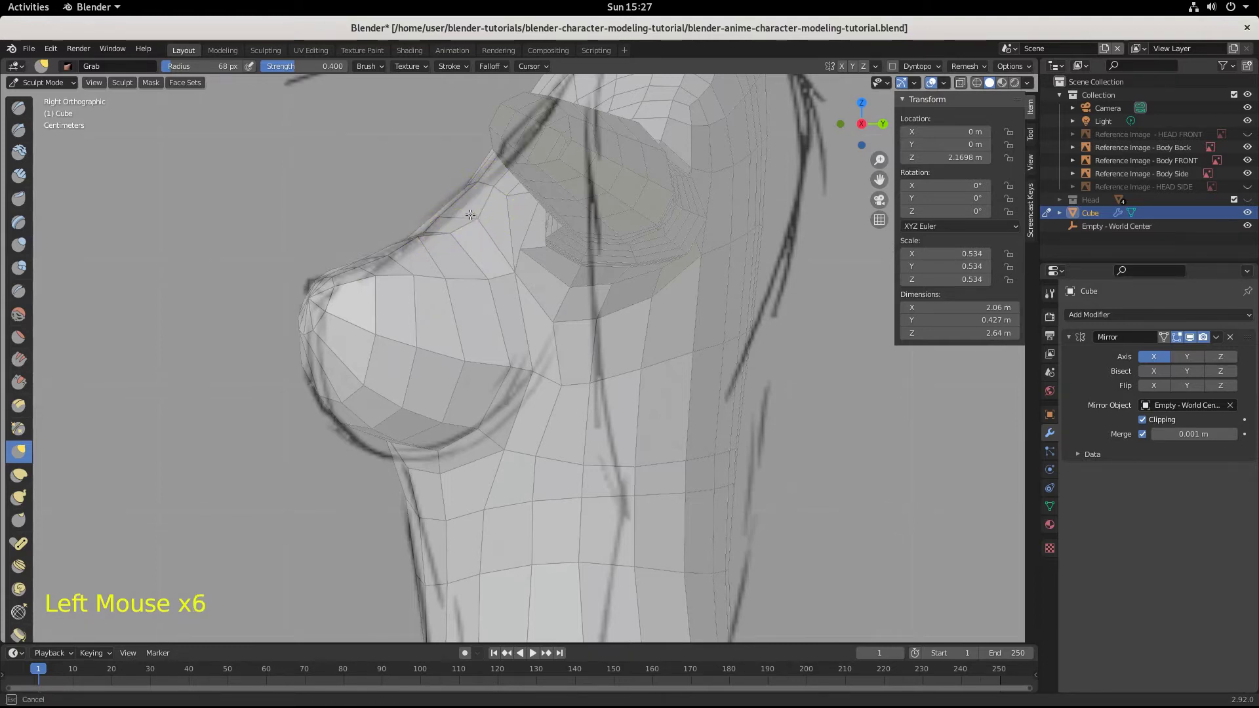
{"action": "left_click", "coordinate": [453, 223]}
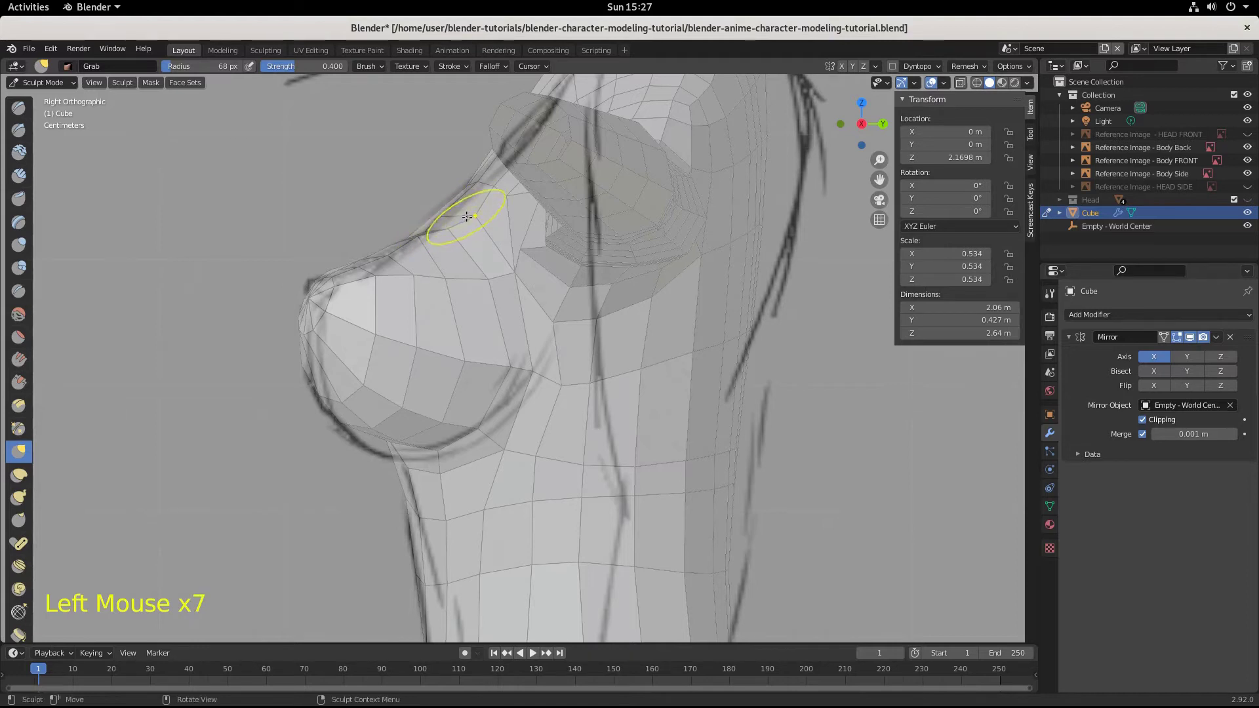
{"action": "left_click", "coordinate": [466, 217]}
{"action": "mouse_move", "coordinate": [450, 211]}
{"action": "left_mouse_down"}
{"action": "mouse_move", "coordinate": [422, 225]}
{"action": "mouse_move", "coordinate": [485, 188]}
{"action": "mouse_move", "coordinate": [471, 183]}
{"action": "mouse_move", "coordinate": [463, 212]}
{"action": "left_mouse_up"}
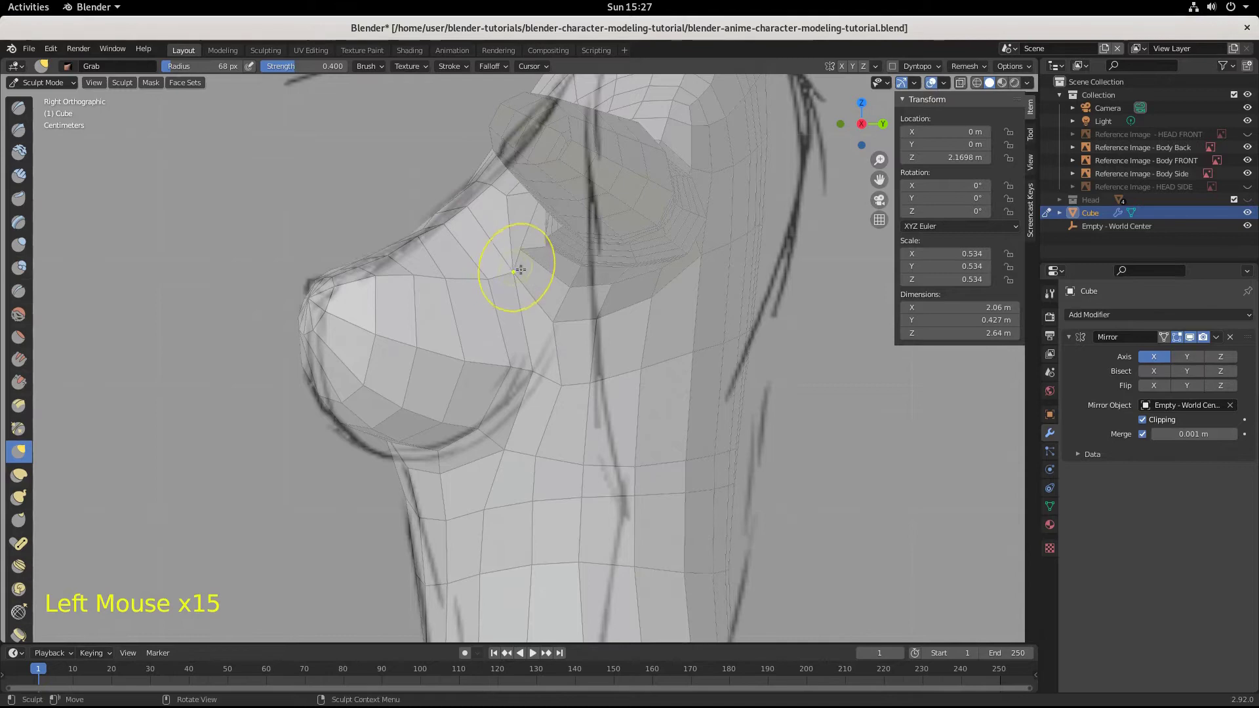
{"action": "middle_click_drag", "start_coordinate": [520, 267], "coordinate": [624, 219]}
{"action": "left_click_drag", "start_coordinate": [635, 254], "coordinate": [545, 211]}
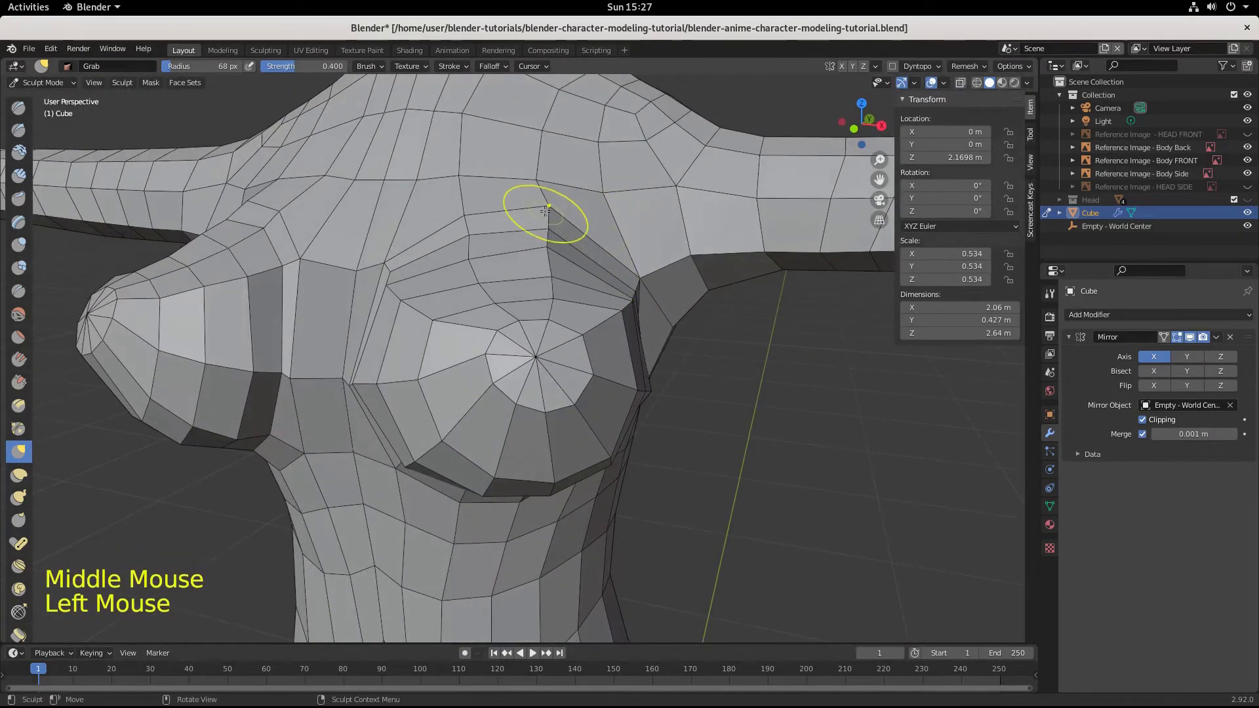
Step: Smooth the upper base of the breast from the chest above it down to its inner upper corner
{"action": "left_click", "coordinate": [18, 314]}
{"action": "left_click", "coordinate": [539, 212]}
{"action": "left_click", "coordinate": [532, 209]}
{"action": "left_click", "coordinate": [525, 206]}
{"action": "left_click", "coordinate": [458, 219]}
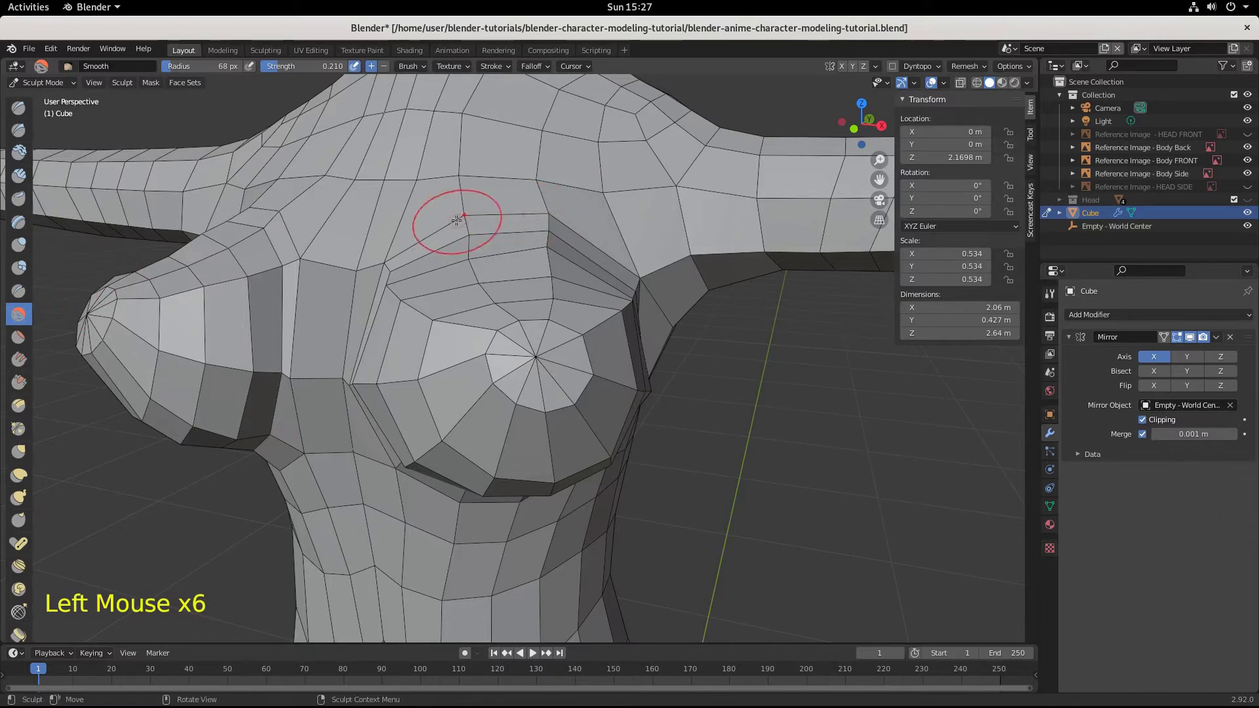
{"action": "left_click", "coordinate": [416, 258]}
{"action": "left_click", "coordinate": [398, 258]}
{"action": "left_click", "coordinate": [397, 286]}
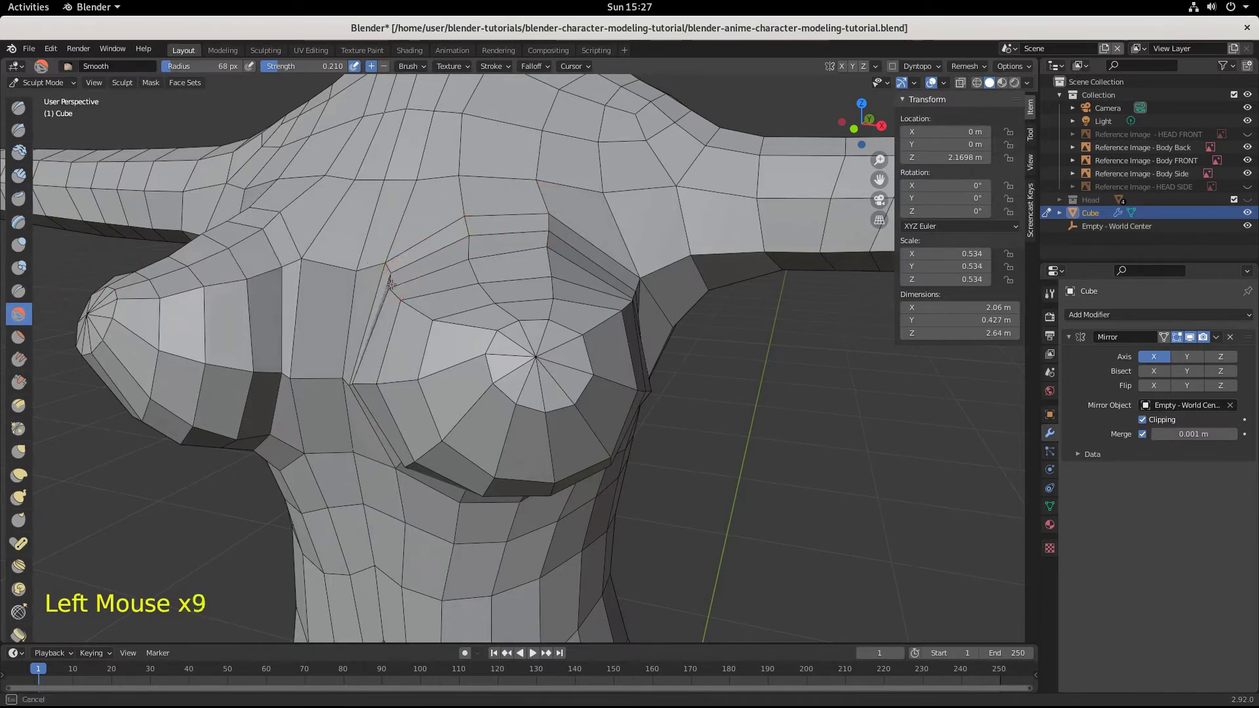
{"action": "left_click", "coordinate": [397, 294]}
{"action": "left_click", "coordinate": [397, 298]}
{"action": "left_click", "coordinate": [392, 314]}
Step: Smooth the inner base edge of the breast along the cleavage, down to its lower inner corner
{"action": "scroll", "coordinate": [377, 355], "scroll_direction": "down", "scroll_amount": 1}
{"action": "middle_click_drag", "start_coordinate": [377, 355], "coordinate": [441, 365]}
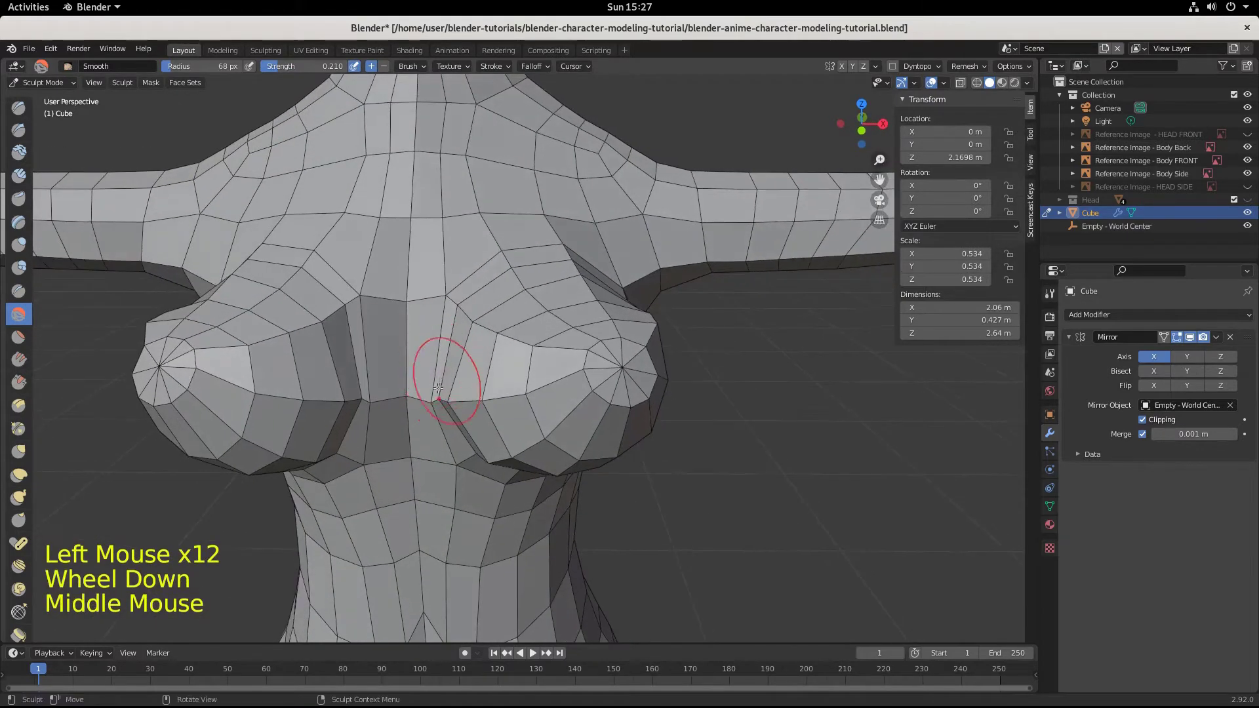
{"action": "left_click", "coordinate": [443, 378]}
{"action": "left_click", "coordinate": [456, 396]}
{"action": "middle_click_drag", "start_coordinate": [456, 407], "coordinate": [455, 315]}
{"action": "left_click", "coordinate": [423, 326]}
{"action": "left_click", "coordinate": [430, 365]}
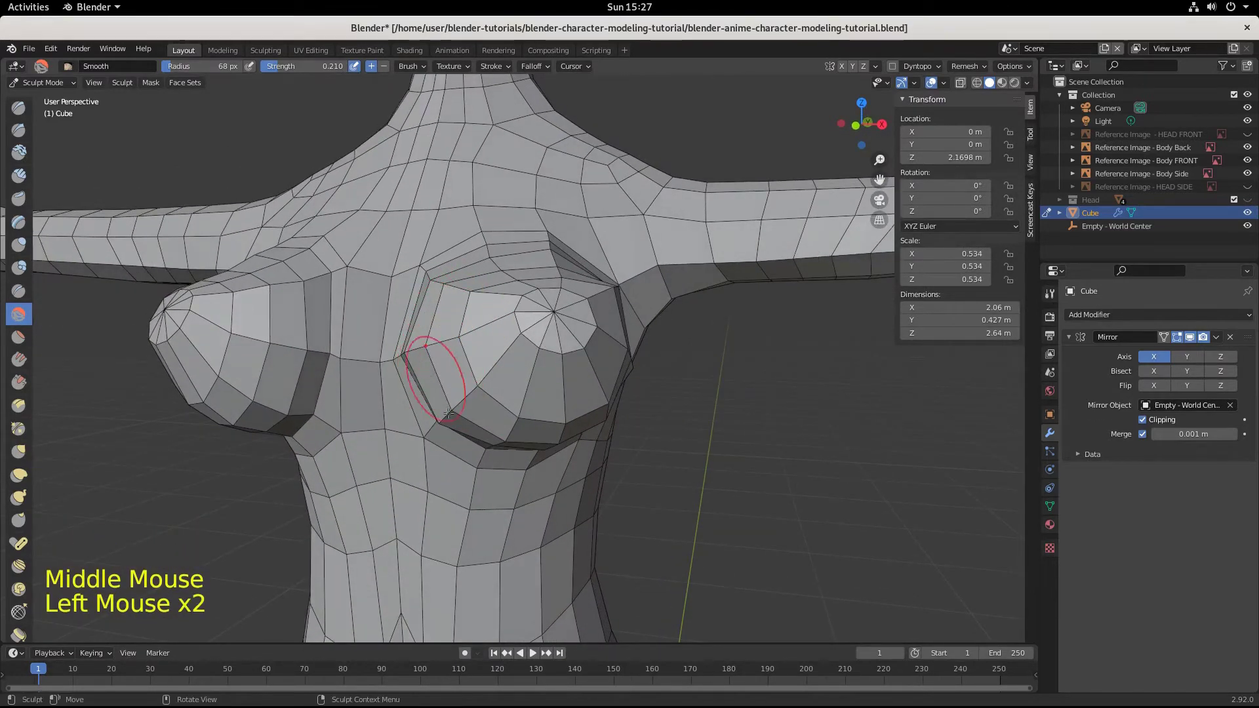
Step: Smooth the outer side and lower outer edge of the breast where it meets the torso
{"action": "mouse_move", "coordinate": [452, 436]}
{"action": "middle_mouse_down"}
{"action": "mouse_move", "coordinate": [580, 456]}
{"action": "mouse_move", "coordinate": [505, 439]}
{"action": "middle_mouse_up"}
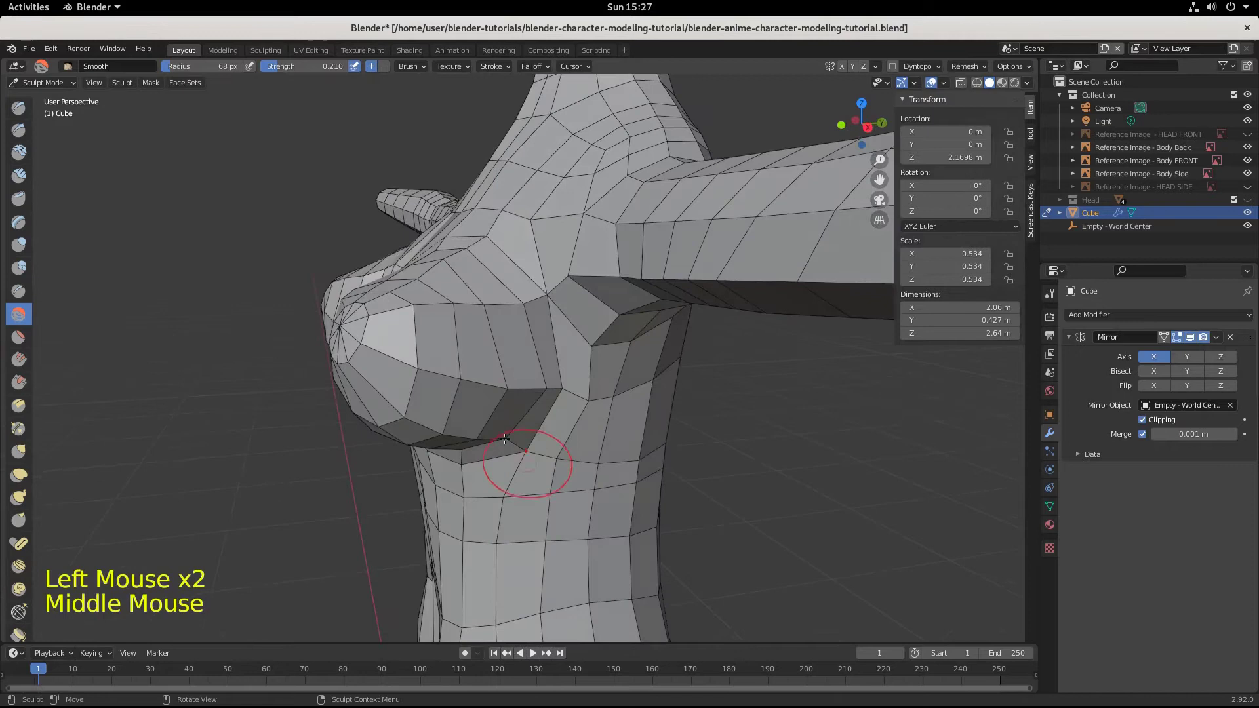
{"action": "left_click", "coordinate": [436, 309]}
{"action": "left_click", "coordinate": [503, 391]}
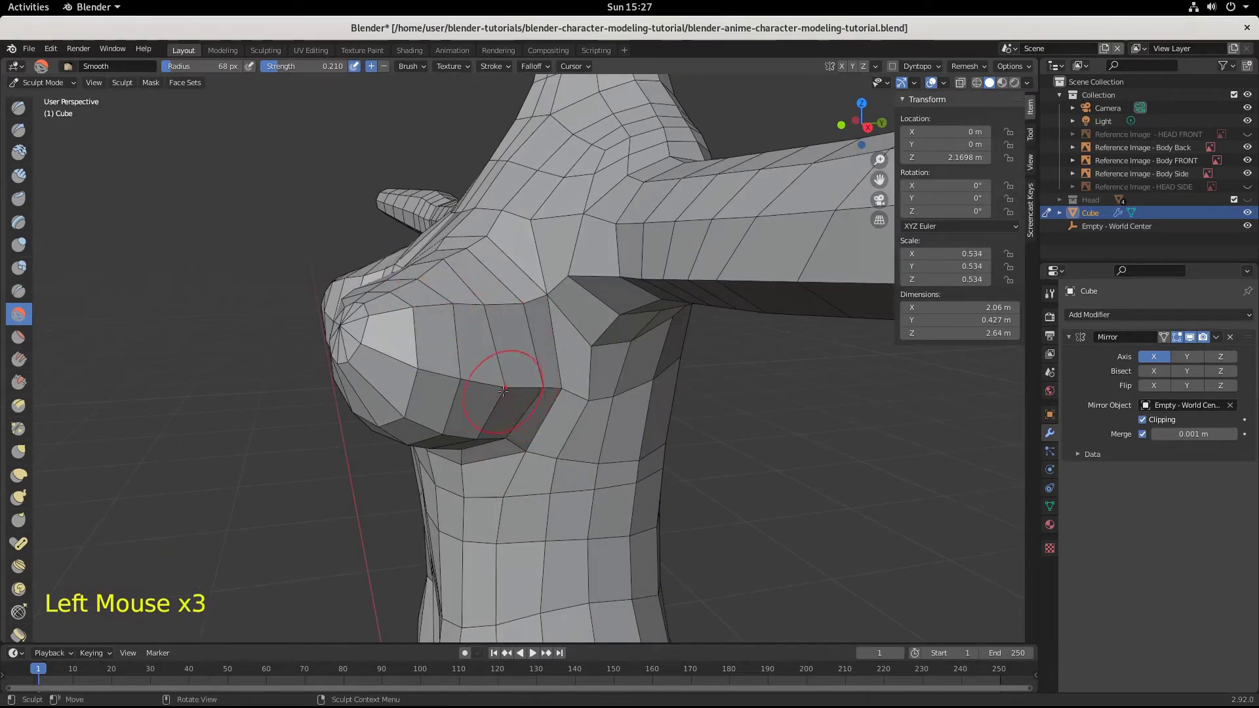
{"action": "left_click", "coordinate": [424, 408]}
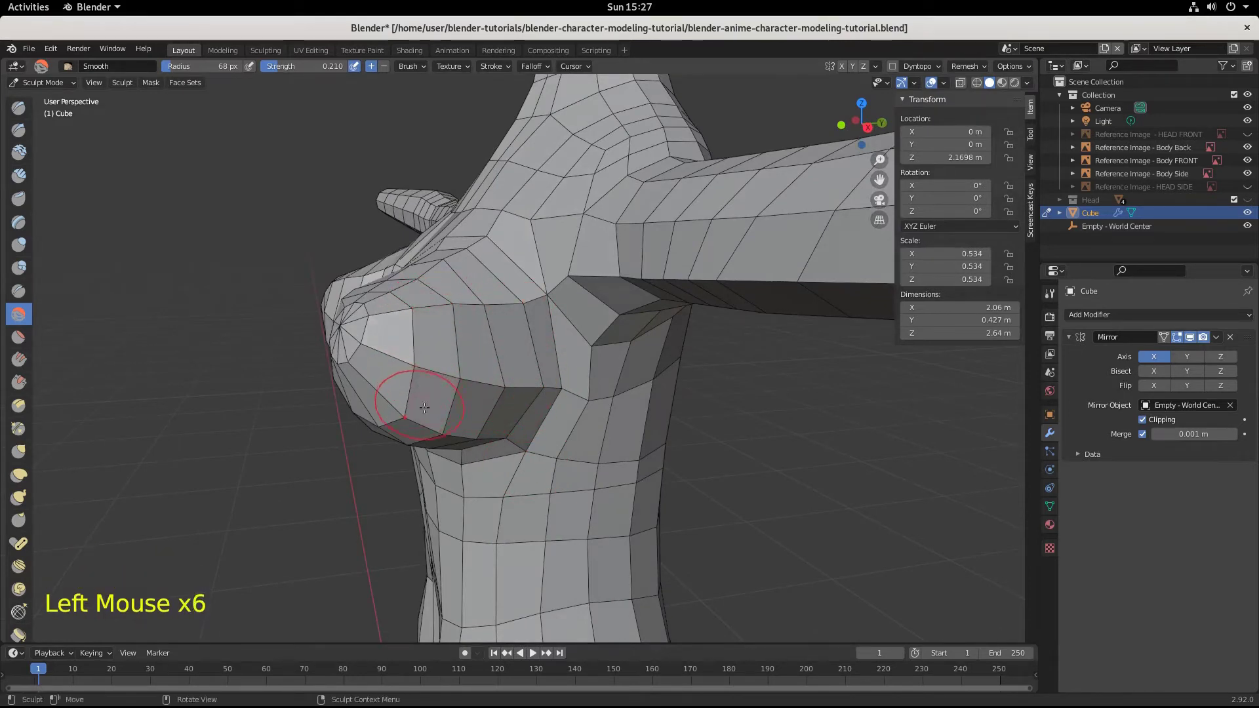
{"action": "left_click", "coordinate": [478, 439]}
{"action": "left_click", "coordinate": [512, 438]}
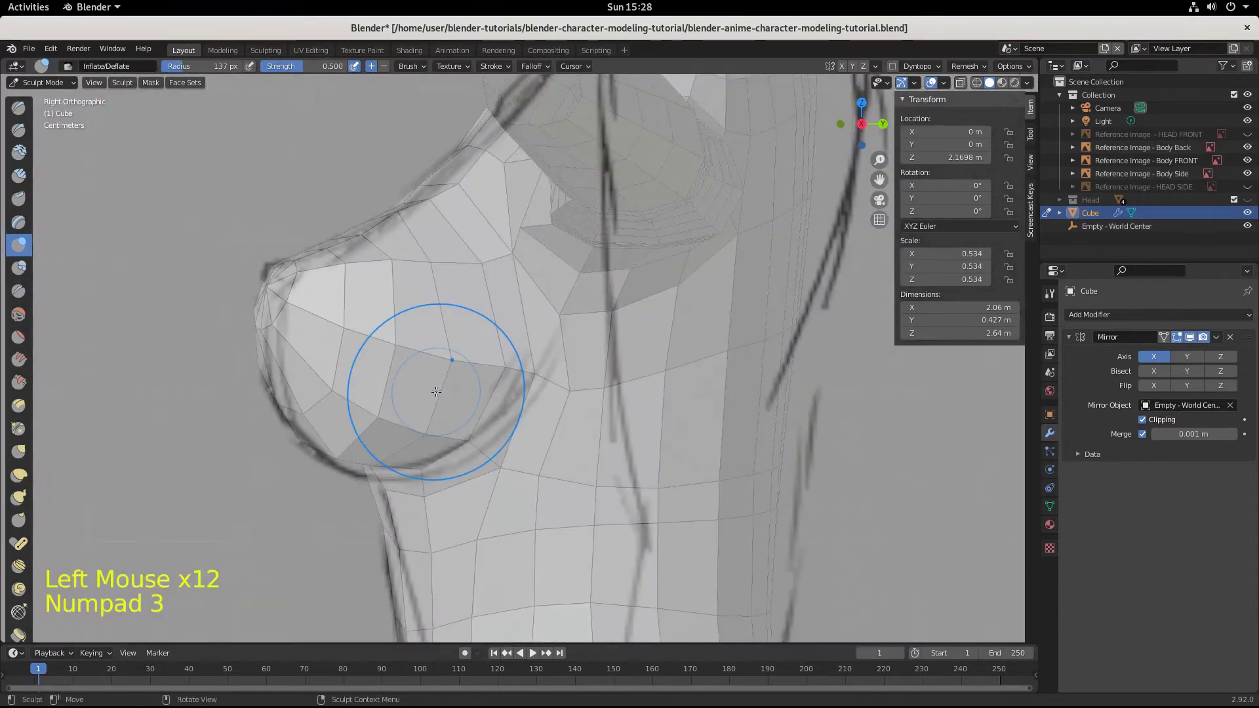
Step: In right side view, use the Inflate/Deflate brush at a 137 px radius on the breast's outer side and upper slope
{"action": "left_click", "coordinate": [470, 389]}
{"action": "left_click", "coordinate": [499, 359]}
{"action": "left_click", "coordinate": [500, 357]}
{"action": "left_click", "coordinate": [512, 337]}
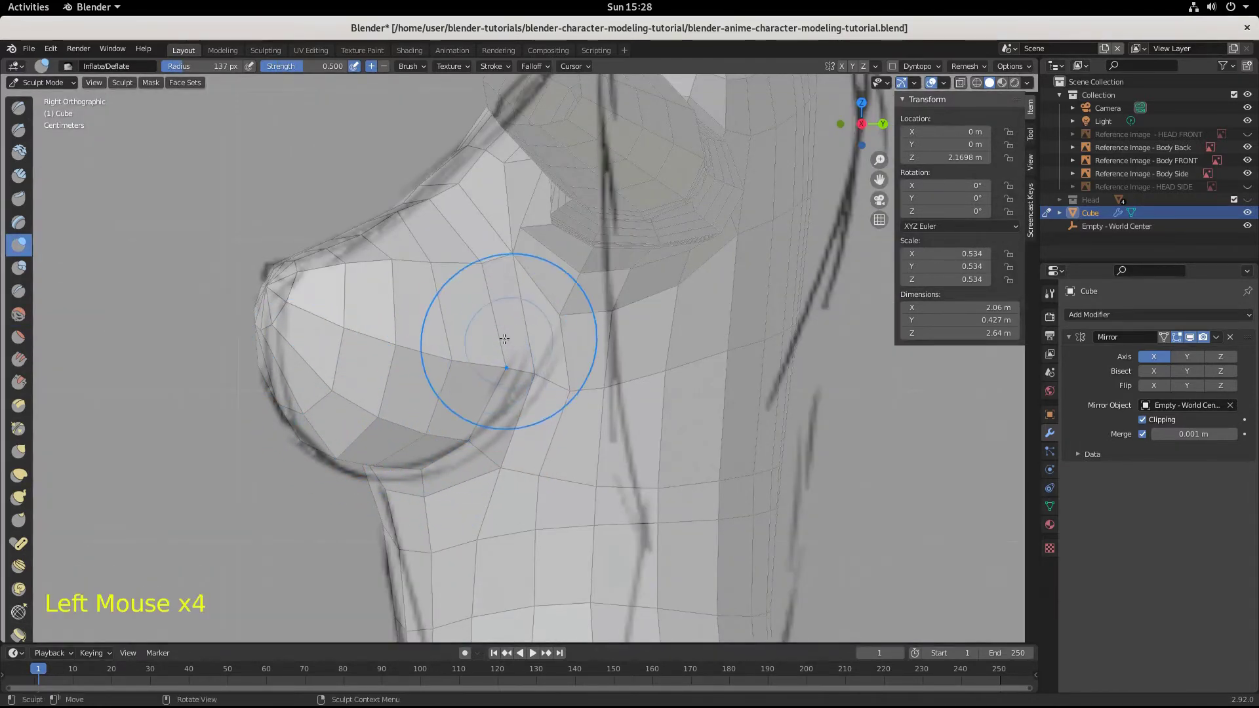
{"action": "left_click", "coordinate": [482, 373]}
{"action": "left_click", "coordinate": [481, 369]}
{"action": "left_click", "coordinate": [481, 365]}
{"action": "left_click", "coordinate": [479, 367]}
{"action": "left_click", "coordinate": [475, 369]}
{"action": "left_click", "coordinate": [472, 372]}
{"action": "left_click", "coordinate": [464, 318]}
{"action": "left_click", "coordinate": [488, 316]}
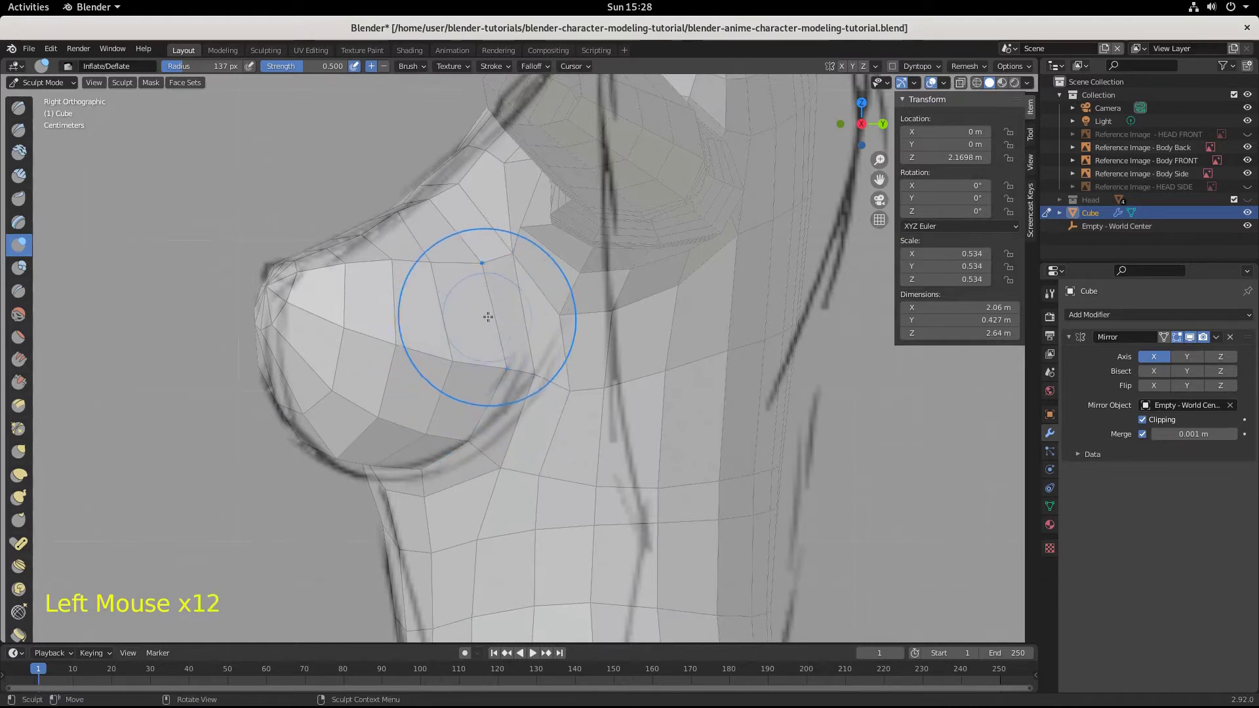
{"action": "left_click", "coordinate": [487, 313]}
{"action": "left_click", "coordinate": [485, 310]}
{"action": "left_click", "coordinate": [483, 305]}
{"action": "left_click", "coordinate": [476, 291]}
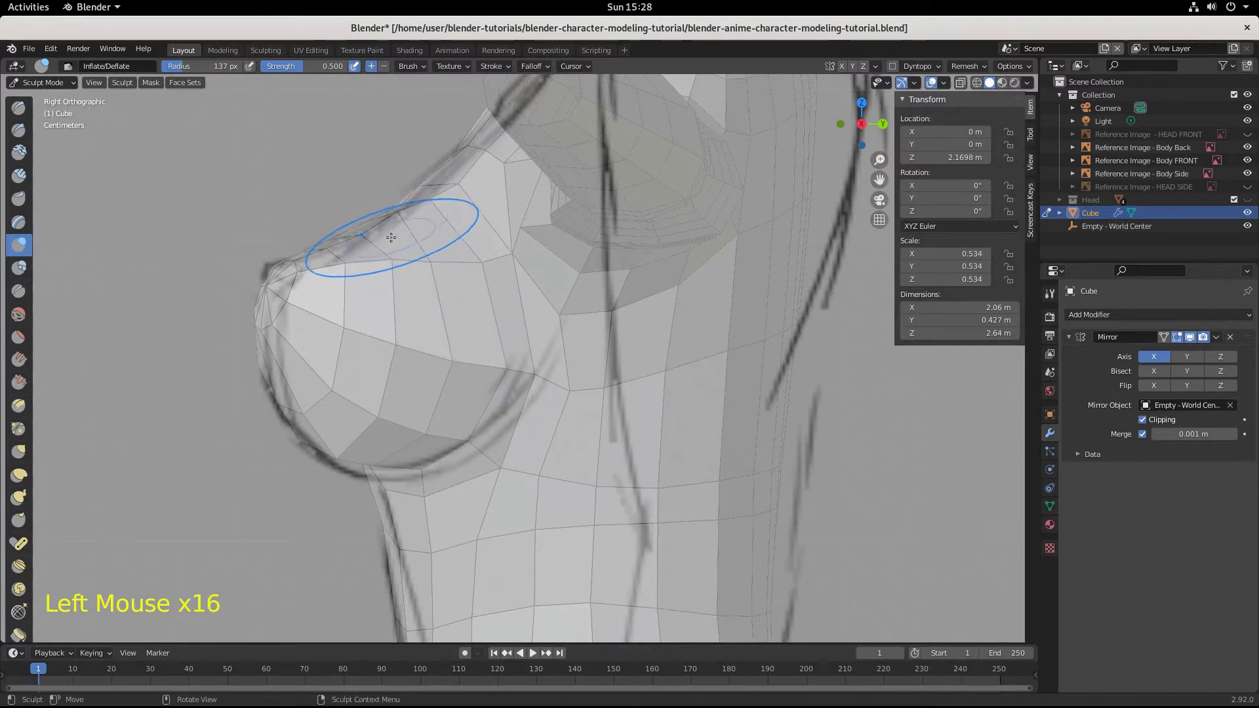
{"action": "mouse_move", "coordinate": [391, 238]}
{"action": "left_mouse_down"}
{"action": "mouse_move", "coordinate": [354, 231]}
{"action": "mouse_move", "coordinate": [380, 203]}
{"action": "mouse_move", "coordinate": [440, 183]}
{"action": "left_mouse_up"}
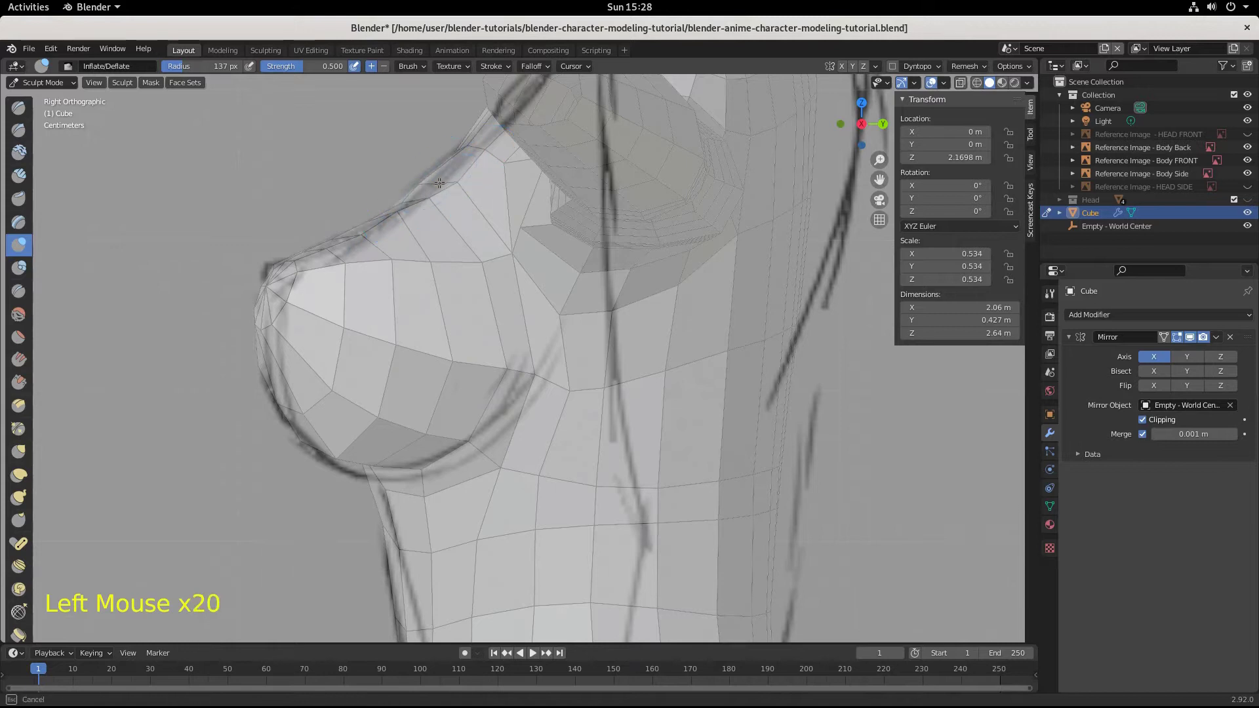
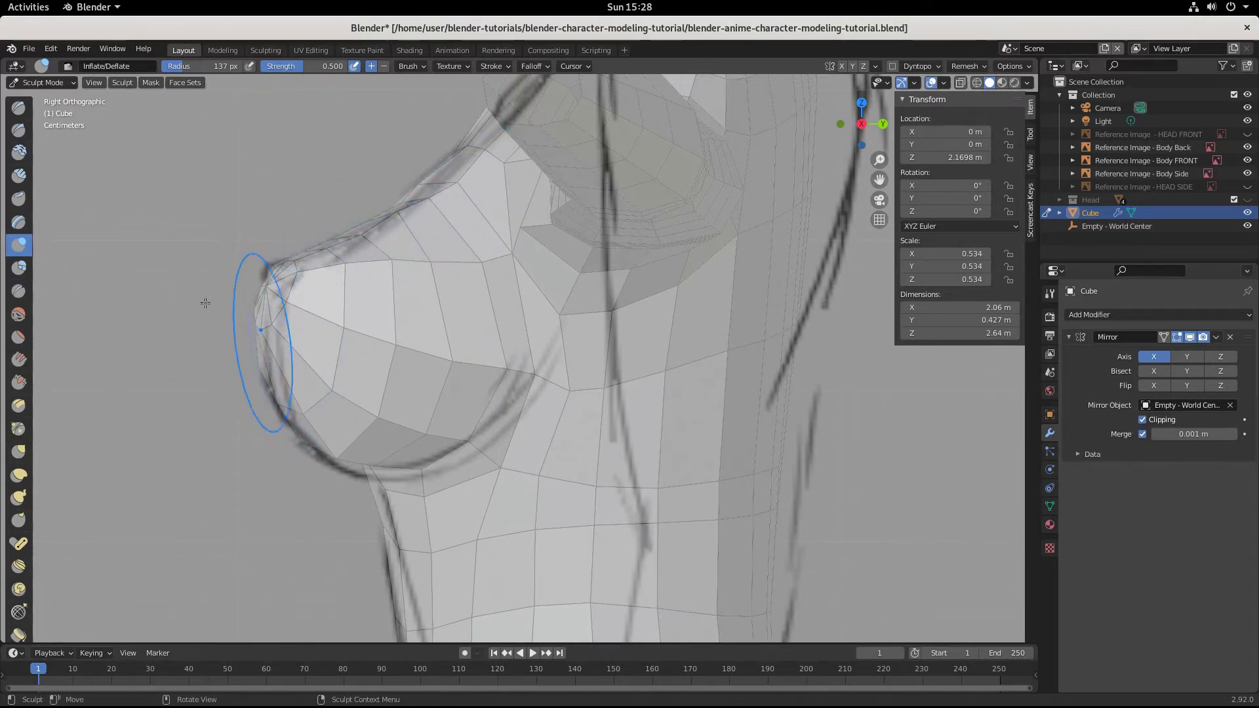
Step: Smooth the front tip of the breast with the Smooth brush to fit the front curve of the side sketch
{"action": "left_click", "coordinate": [19, 314]}
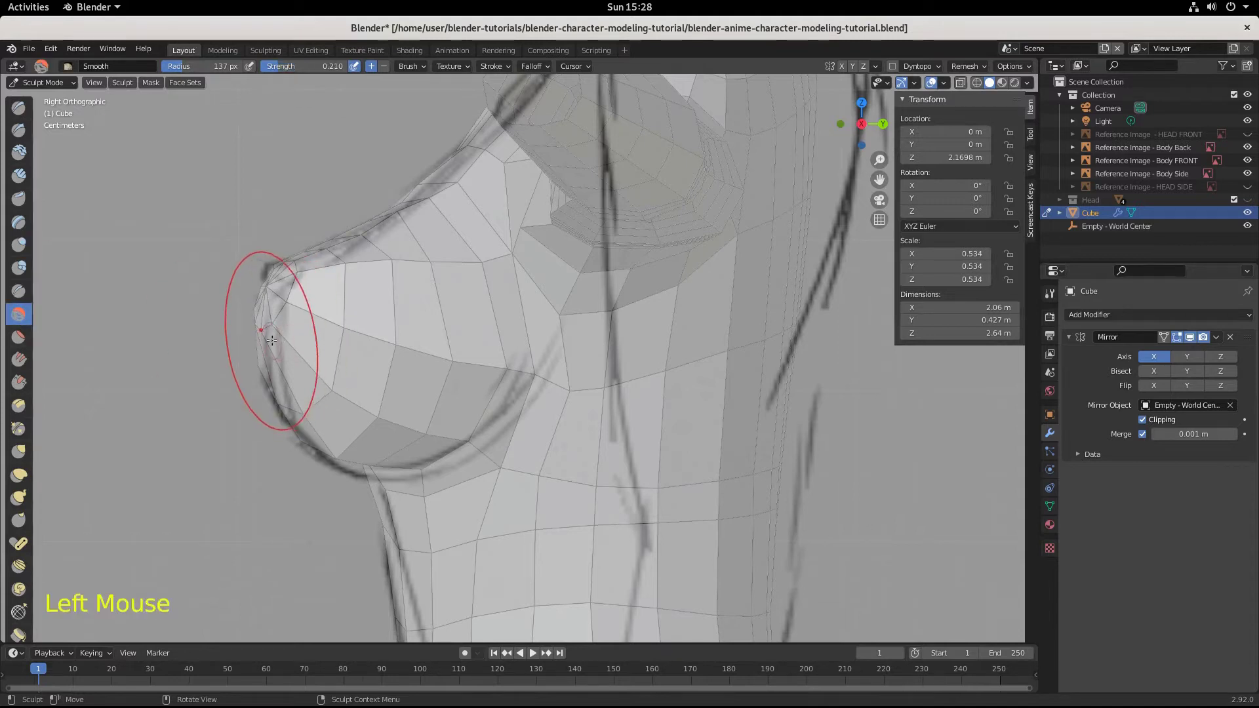
{"action": "left_click", "coordinate": [269, 340]}
{"action": "left_click", "coordinate": [266, 340]}
{"action": "left_click", "coordinate": [264, 340]}
{"action": "left_click", "coordinate": [259, 339]}
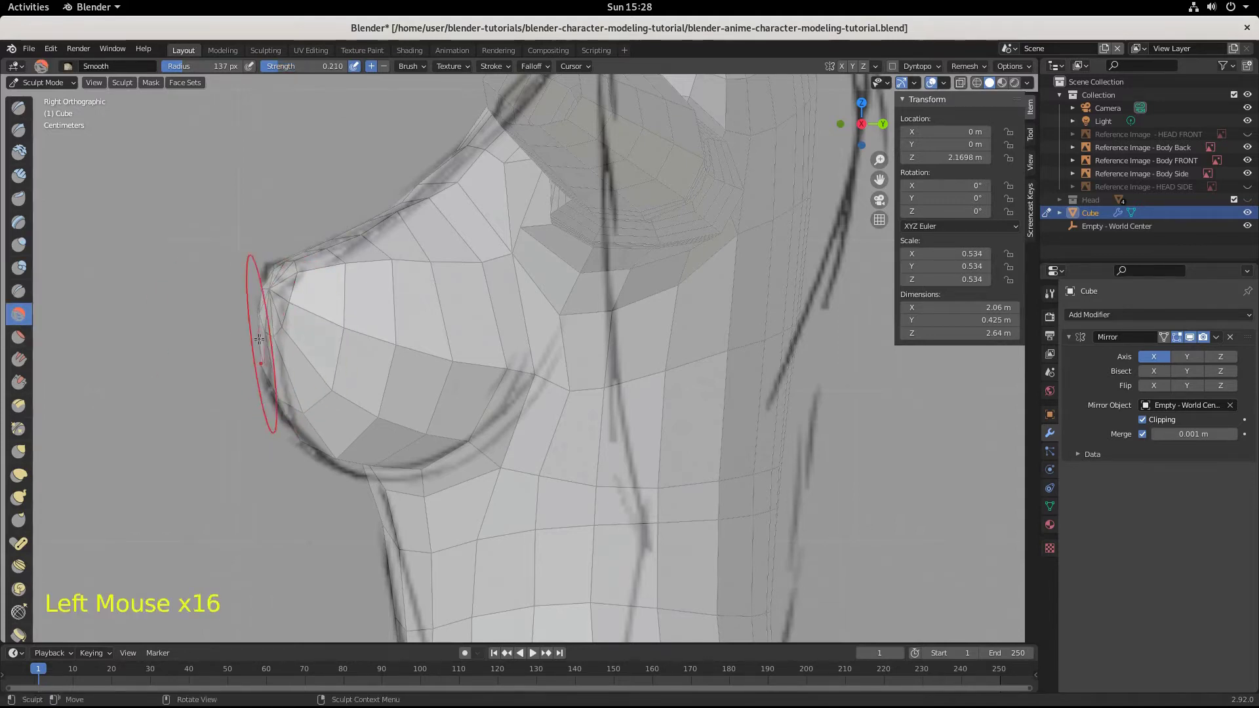
{"action": "left_click", "coordinate": [259, 339]}
{"action": "left_click", "coordinate": [259, 337]}
{"action": "left_click", "coordinate": [258, 333]}
{"action": "left_click", "coordinate": [258, 334]}
{"action": "left_click", "coordinate": [262, 359]}
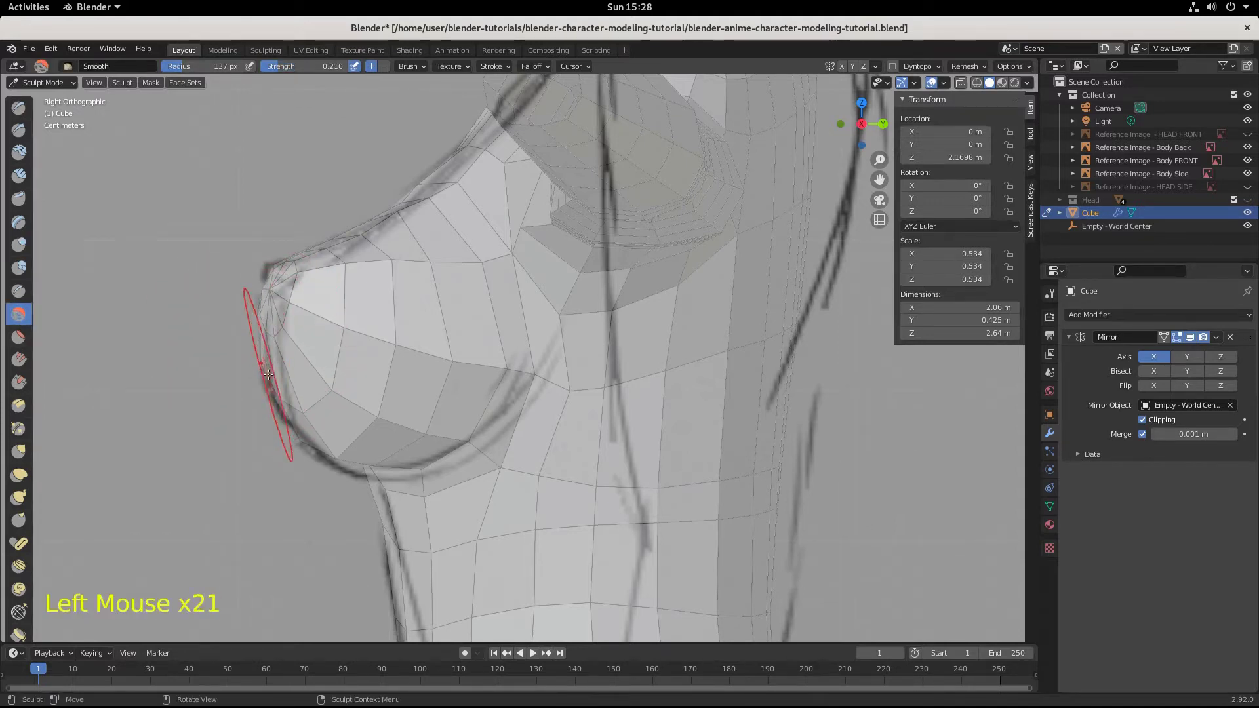
{"action": "left_click", "coordinate": [269, 374]}
Step: Smooth the underside crease where the breast's lower base meets the torso
{"action": "middle_click_drag", "start_coordinate": [269, 373], "coordinate": [360, 388]}
{"action": "left_click", "coordinate": [513, 533]}
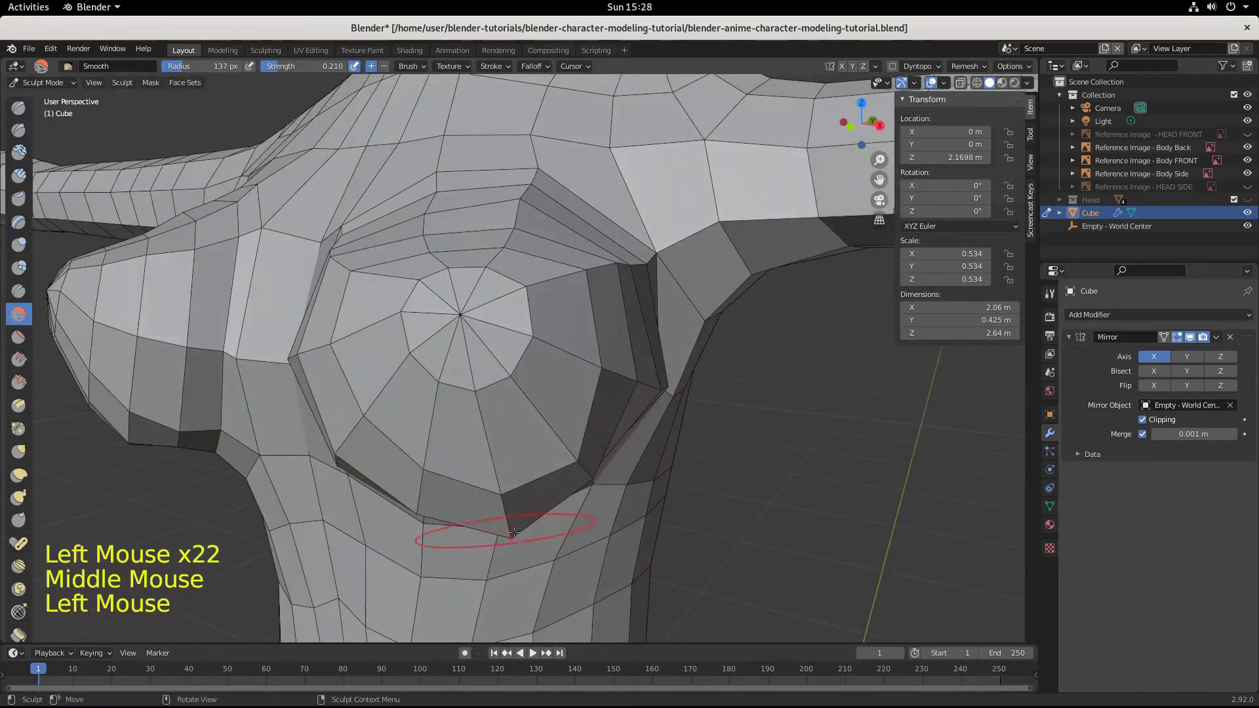
Step: Smooth the fold where the underside and outer side of the breast meet the torso with the Smooth brush
{"action": "left_click", "coordinate": [512, 531]}
{"action": "left_click", "coordinate": [534, 516]}
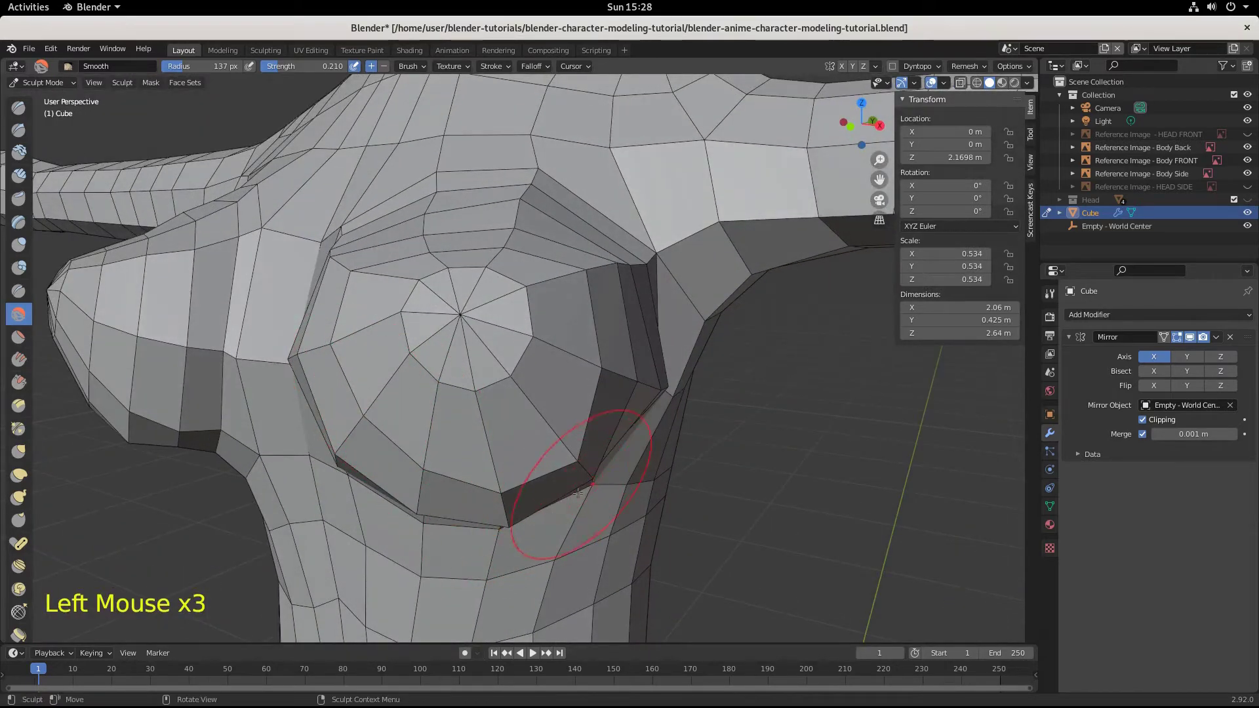
{"action": "left_click", "coordinate": [512, 525]}
{"action": "scroll", "coordinate": [518, 531], "scroll_direction": "down", "scroll_amount": 3}
{"action": "mouse_move", "coordinate": [518, 531]}
{"action": "middle_mouse_down"}
{"action": "mouse_move", "coordinate": [616, 514]}
{"action": "mouse_move", "coordinate": [538, 446]}
{"action": "mouse_move", "coordinate": [433, 454]}
{"action": "middle_mouse_up"}
{"action": "scroll", "coordinate": [538, 447], "scroll_direction": "down", "scroll_amount": 1}
{"action": "left_click", "coordinate": [520, 421]}
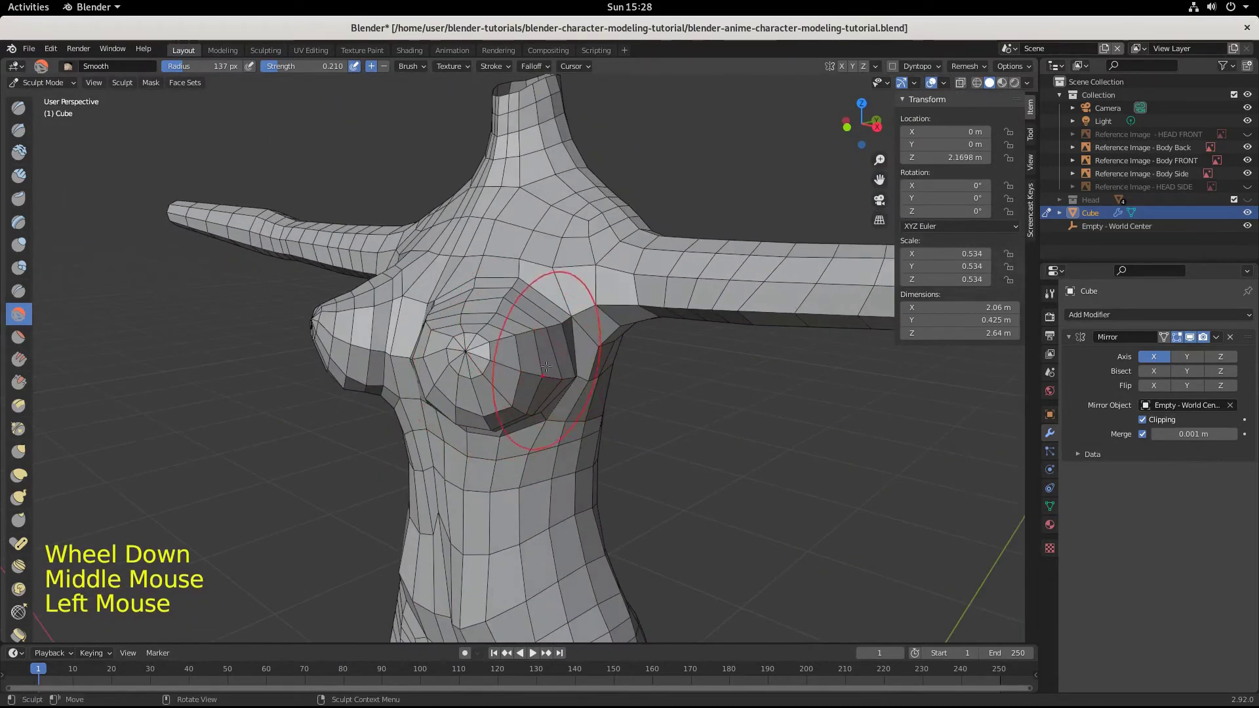
{"action": "left_click", "coordinate": [517, 413]}
{"action": "mouse_move", "coordinate": [518, 412]}
{"action": "left_mouse_down"}
{"action": "mouse_move", "coordinate": [546, 383]}
{"action": "mouse_move", "coordinate": [524, 402]}
{"action": "left_mouse_up"}
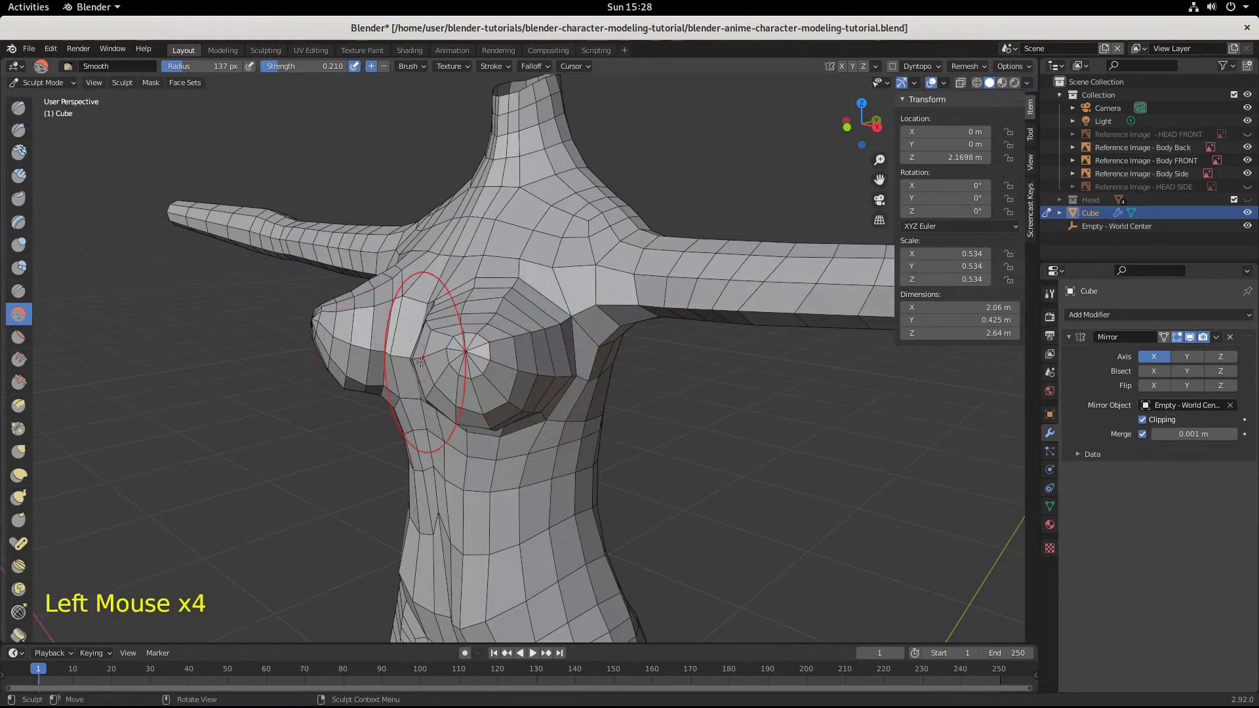
Step: Smooth the inner side and lower edge of the breast where they blend into the ribcage
{"action": "left_click", "coordinate": [427, 366]}
{"action": "mouse_move", "coordinate": [458, 384]}
{"action": "middle_mouse_down"}
{"action": "mouse_move", "coordinate": [506, 430]}
{"action": "mouse_move", "coordinate": [466, 387]}
{"action": "middle_mouse_up"}
{"action": "left_click", "coordinate": [456, 380]}
{"action": "left_click", "coordinate": [459, 384]}
{"action": "left_click", "coordinate": [459, 416]}
{"action": "left_click", "coordinate": [546, 398]}
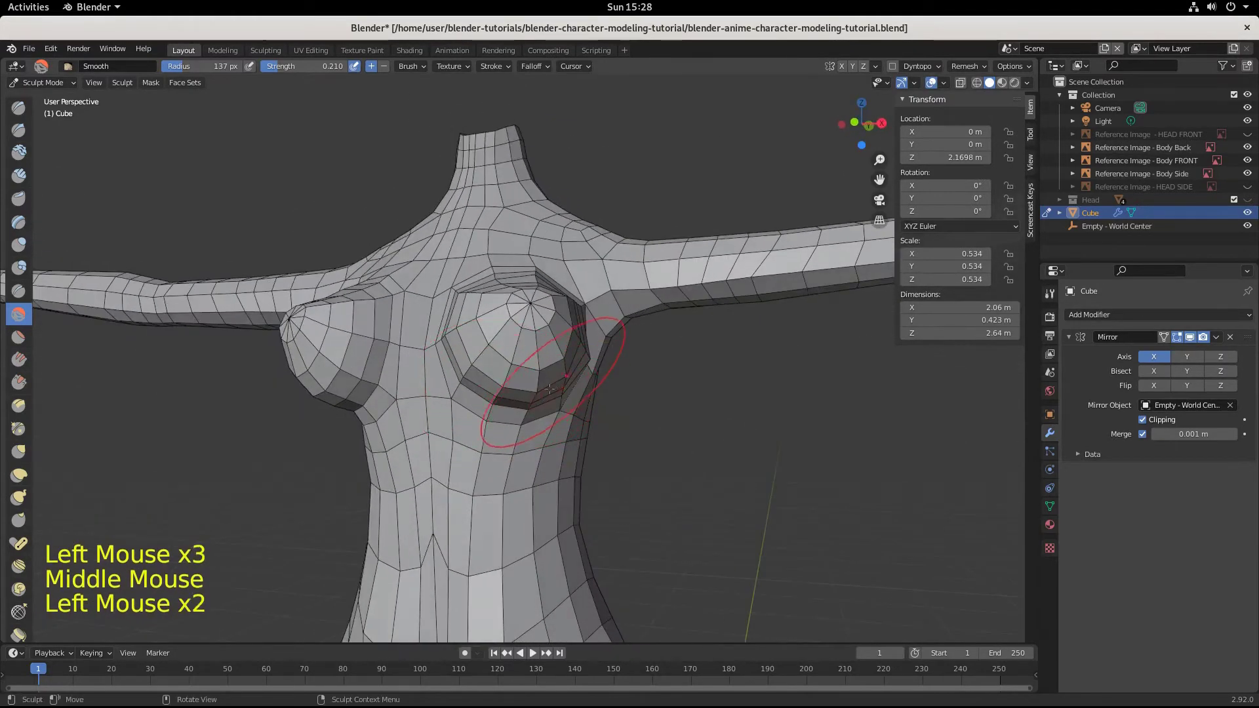
{"action": "middle_click_drag", "start_coordinate": [550, 389], "coordinate": [567, 360]}
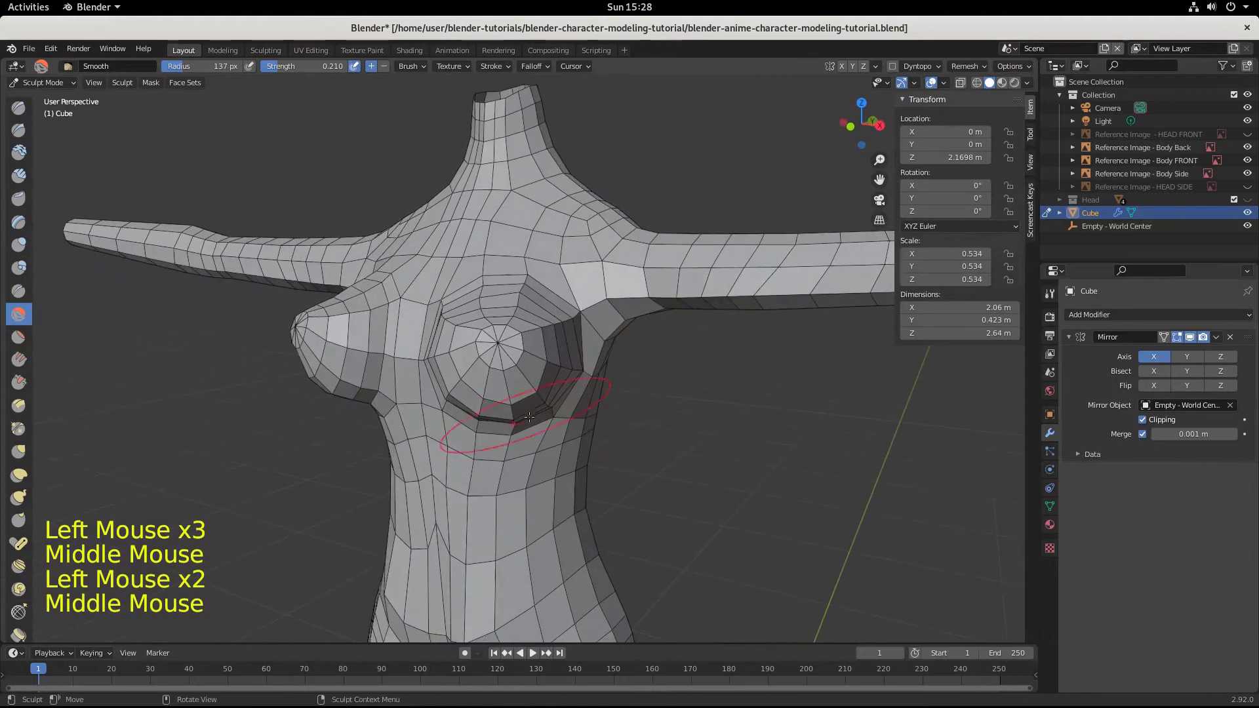
Step: In Edit Mode, scale the ring of faces at the breast's tip to about 0.717 and shift it about 0.0045 m along X
{"action": "left_click", "coordinate": [73, 81]}
{"action": "left_click", "coordinate": [39, 105]}
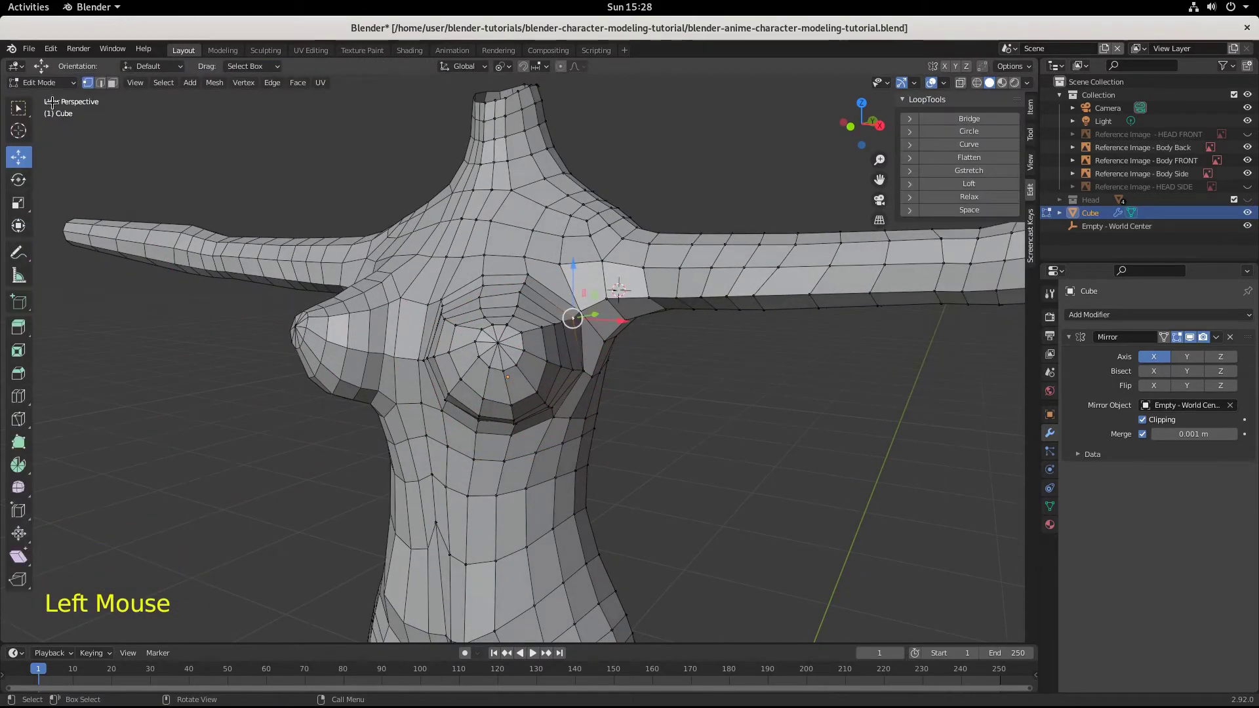
{"action": "left_click", "coordinate": [490, 342]}
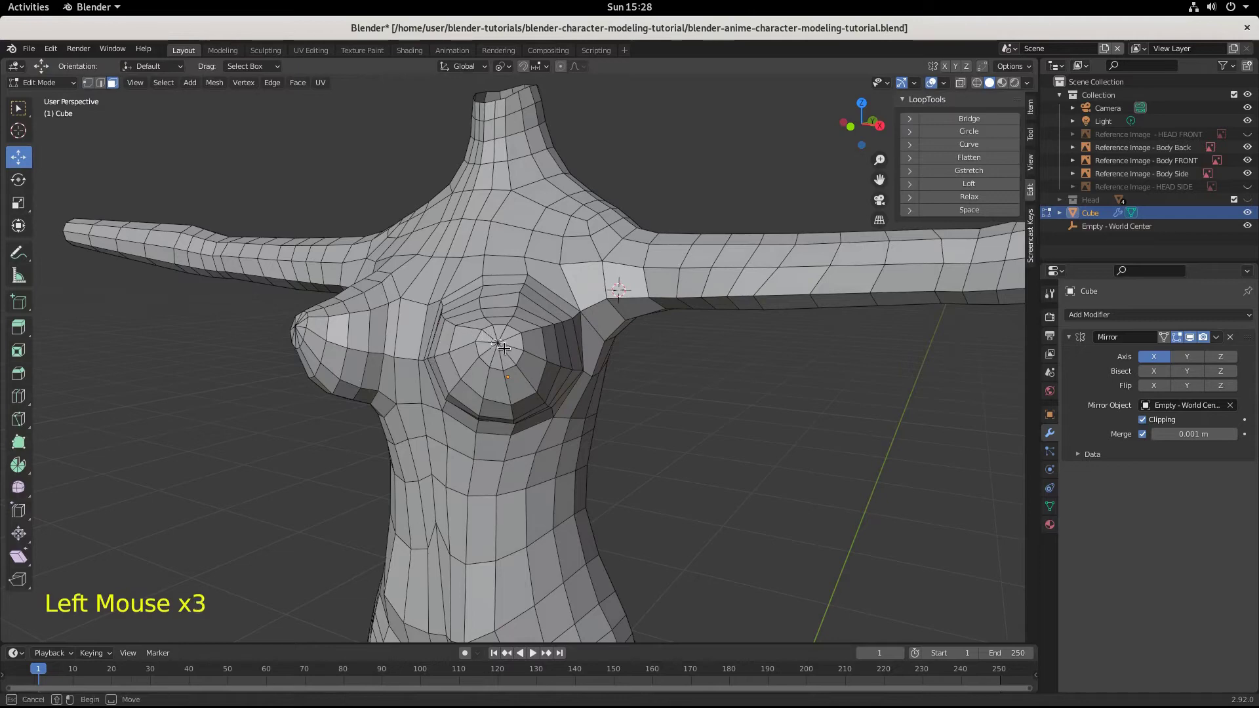
{"action": "key", "text": "KP_1"}
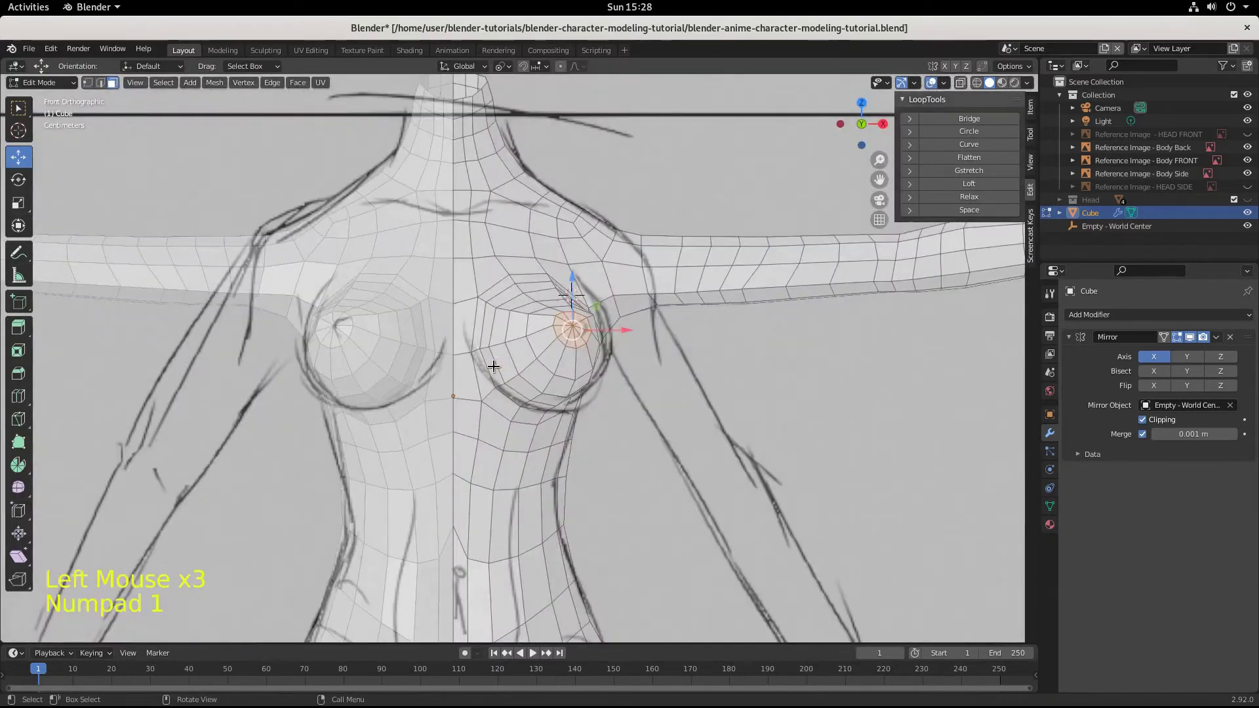
{"action": "key", "text": "s"}
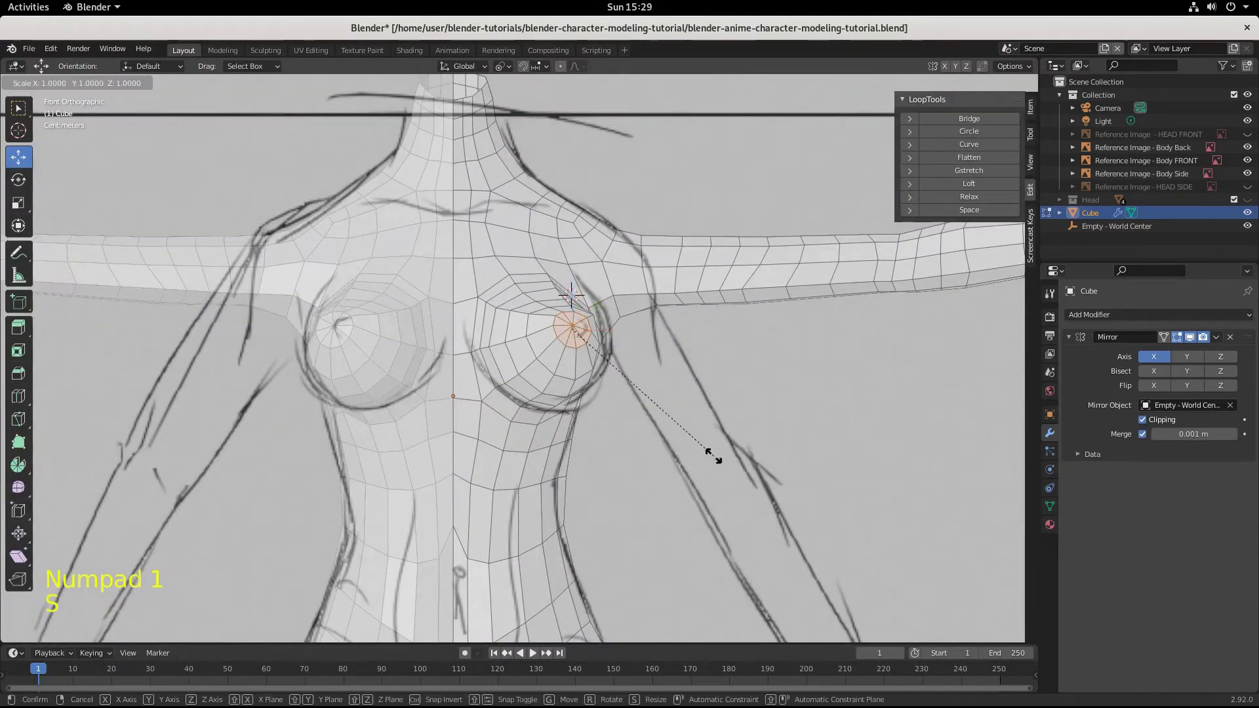
{"action": "left_click", "coordinate": [668, 426]}
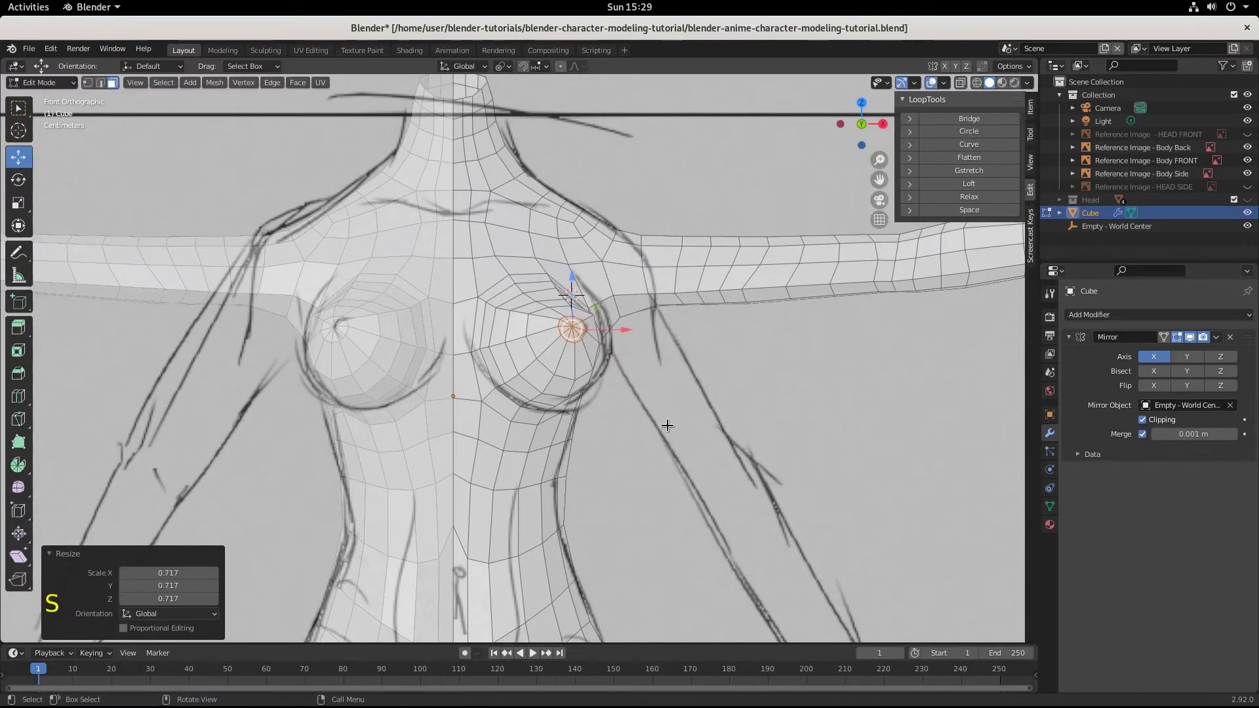
{"action": "left_click_drag", "start_coordinate": [626, 331], "coordinate": [630, 327]}
{"action": "middle_click_drag", "start_coordinate": [630, 327], "coordinate": [567, 354]}
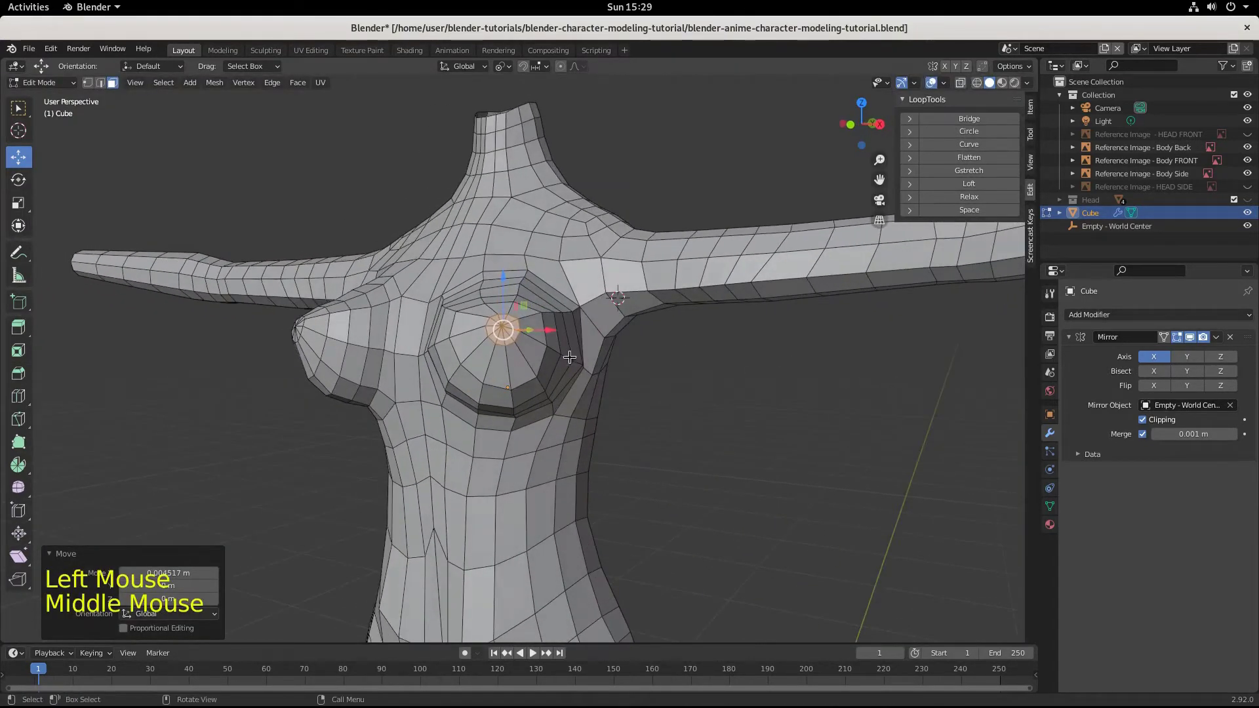
Step: Align the tip faces with the side reference by raising them slightly on Z and moving them about -0.0045 m along Y
{"action": "scroll", "coordinate": [567, 355], "scroll_direction": "up", "scroll_amount": 2}
{"action": "key", "text": "KP_3"}
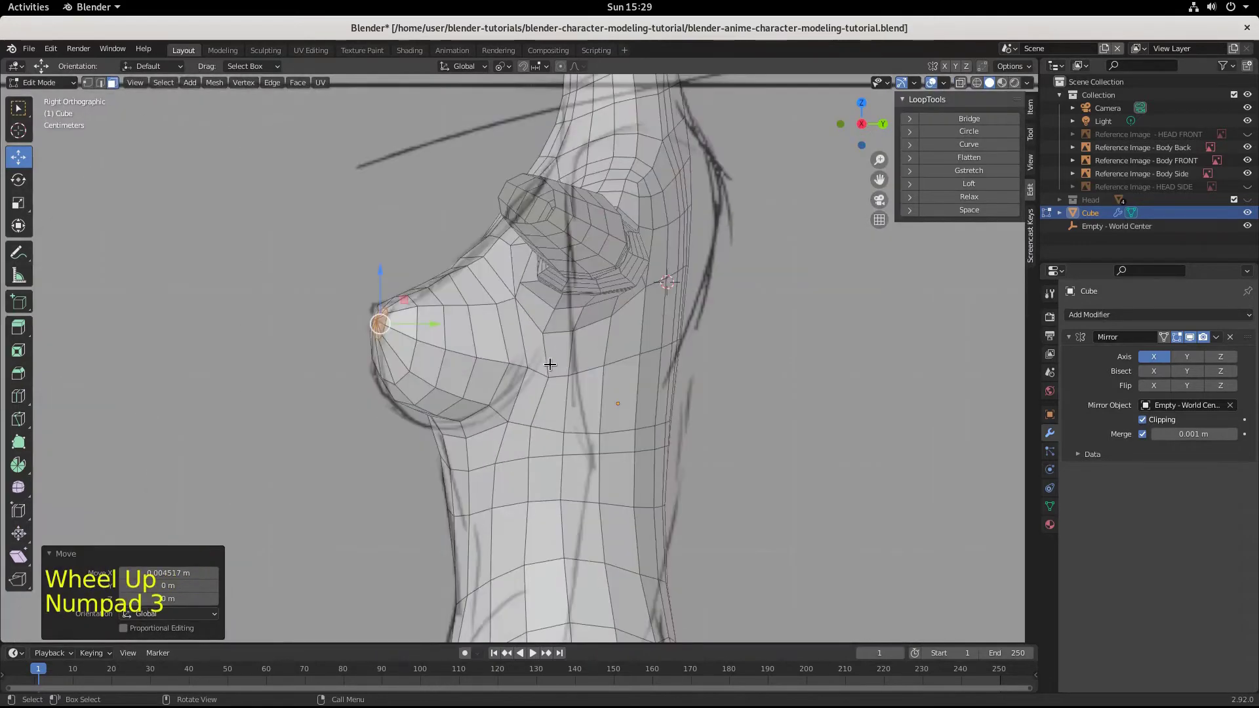
{"action": "left_click", "coordinate": [378, 266]}
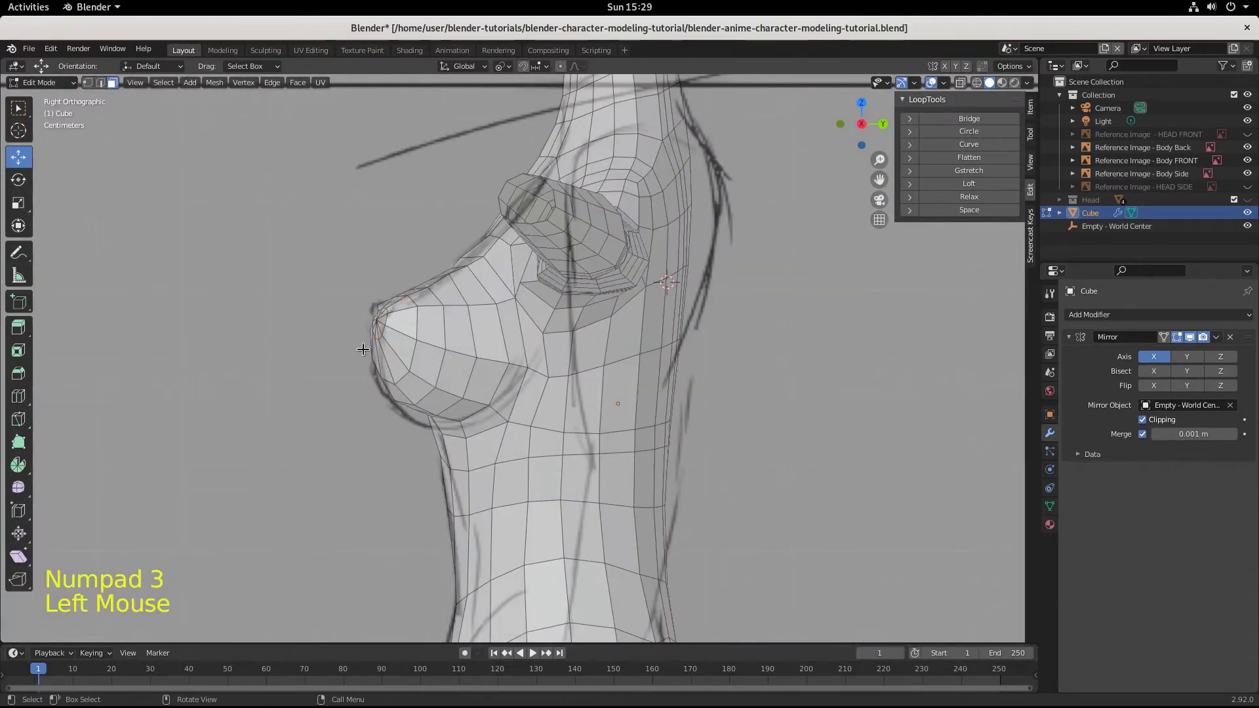
{"action": "middle_click_drag", "start_coordinate": [362, 349], "coordinate": [396, 363]}
{"action": "key", "text": "KP_1"}
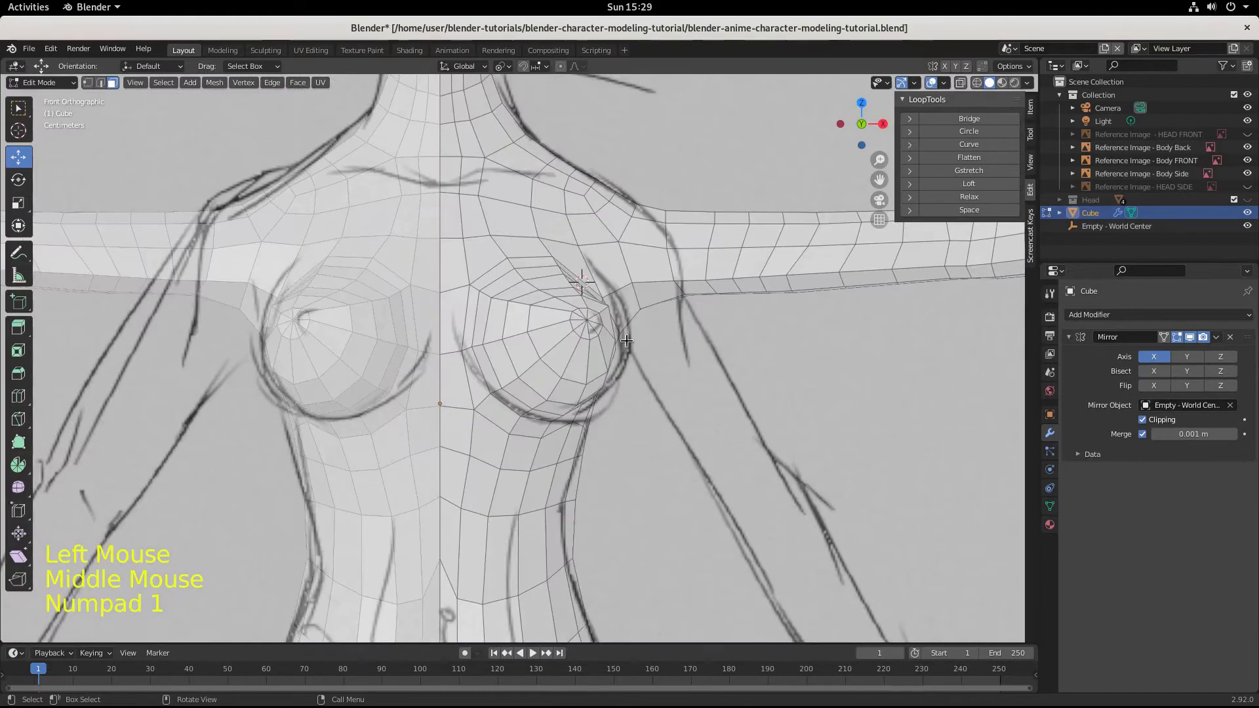
{"action": "left_click", "coordinate": [586, 323]}
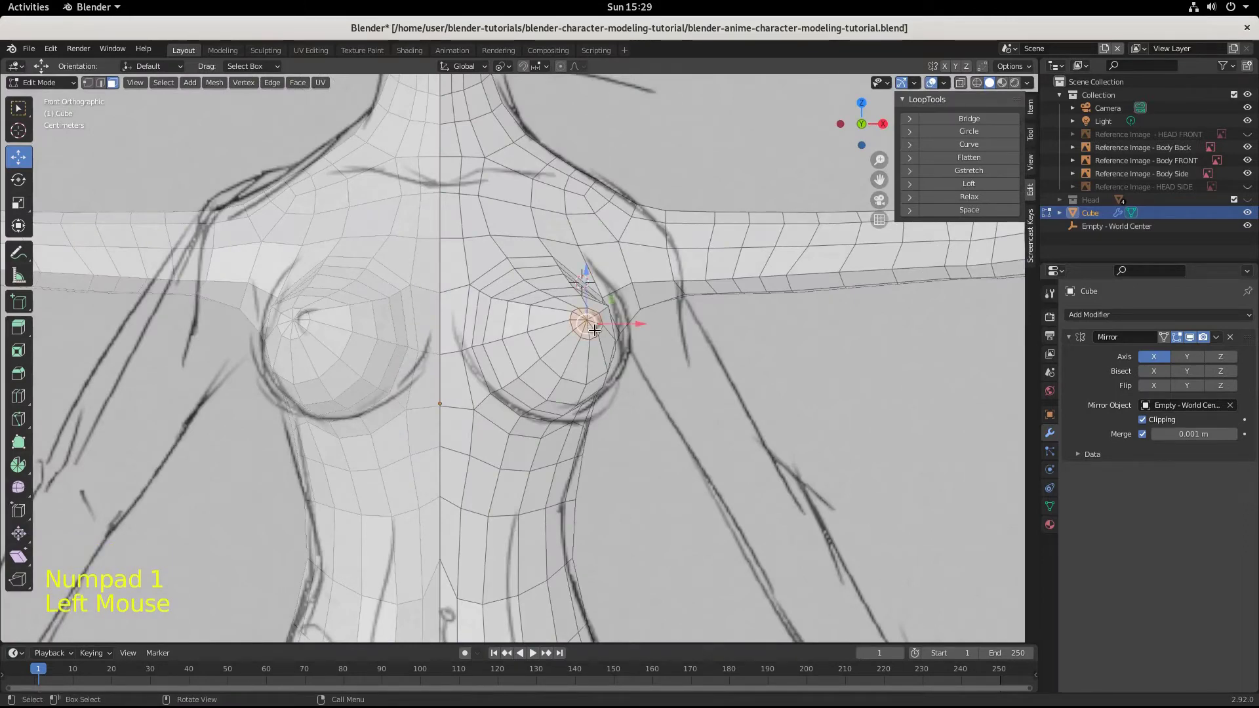
{"action": "key", "text": "KP_3"}
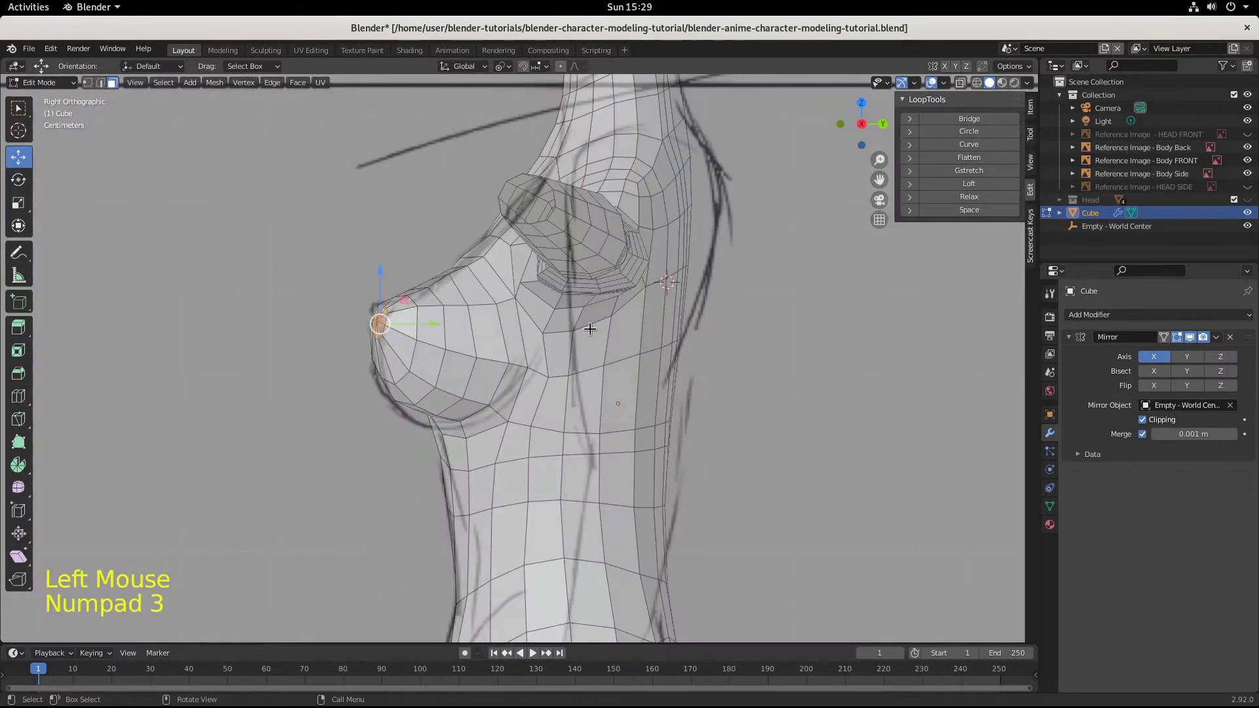
{"action": "left_click_drag", "start_coordinate": [380, 268], "coordinate": [370, 260]}
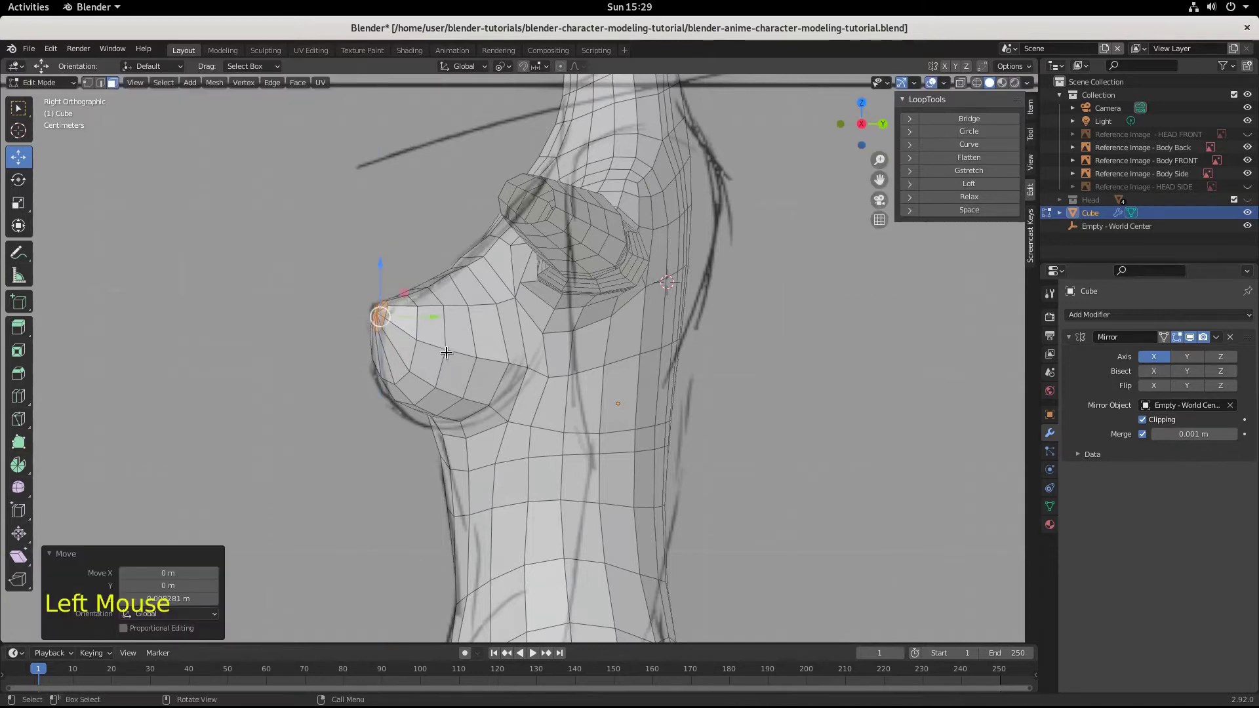
{"action": "left_click_drag", "start_coordinate": [434, 316], "coordinate": [428, 317]}
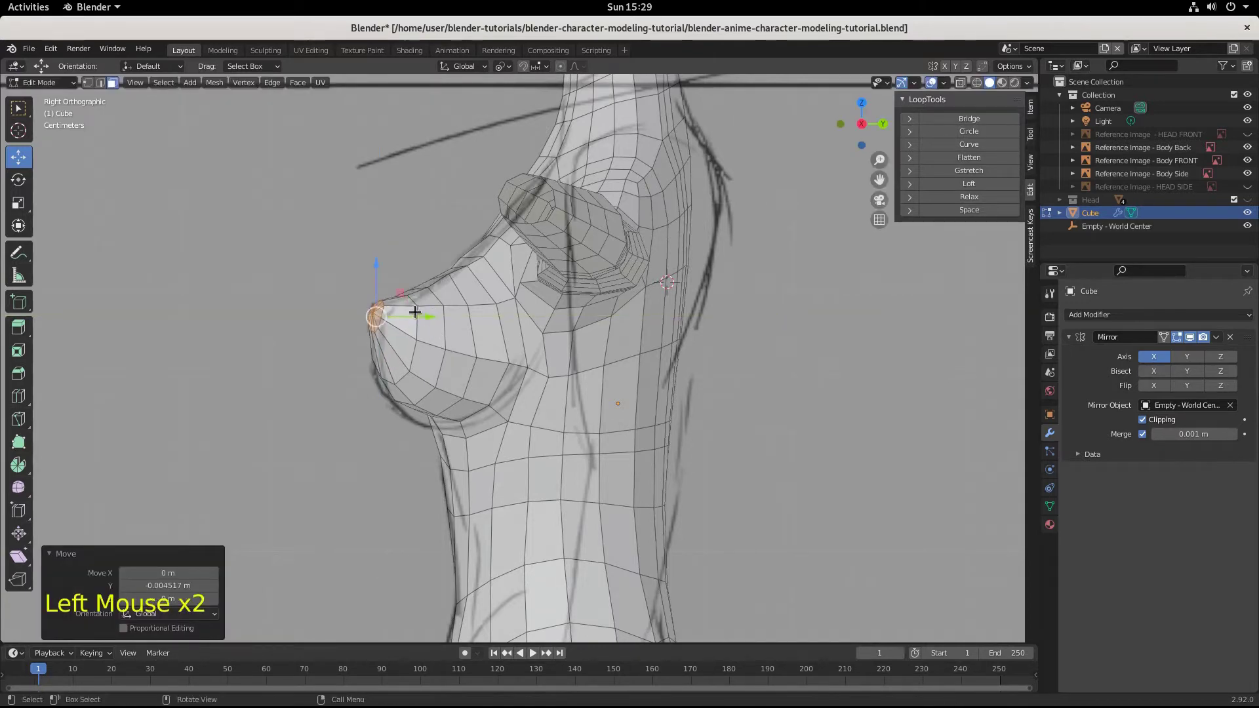
Step: Scale the tip faces to about 0.745 and rotate them about 2.37° in the side view
{"action": "key", "text": "s"}
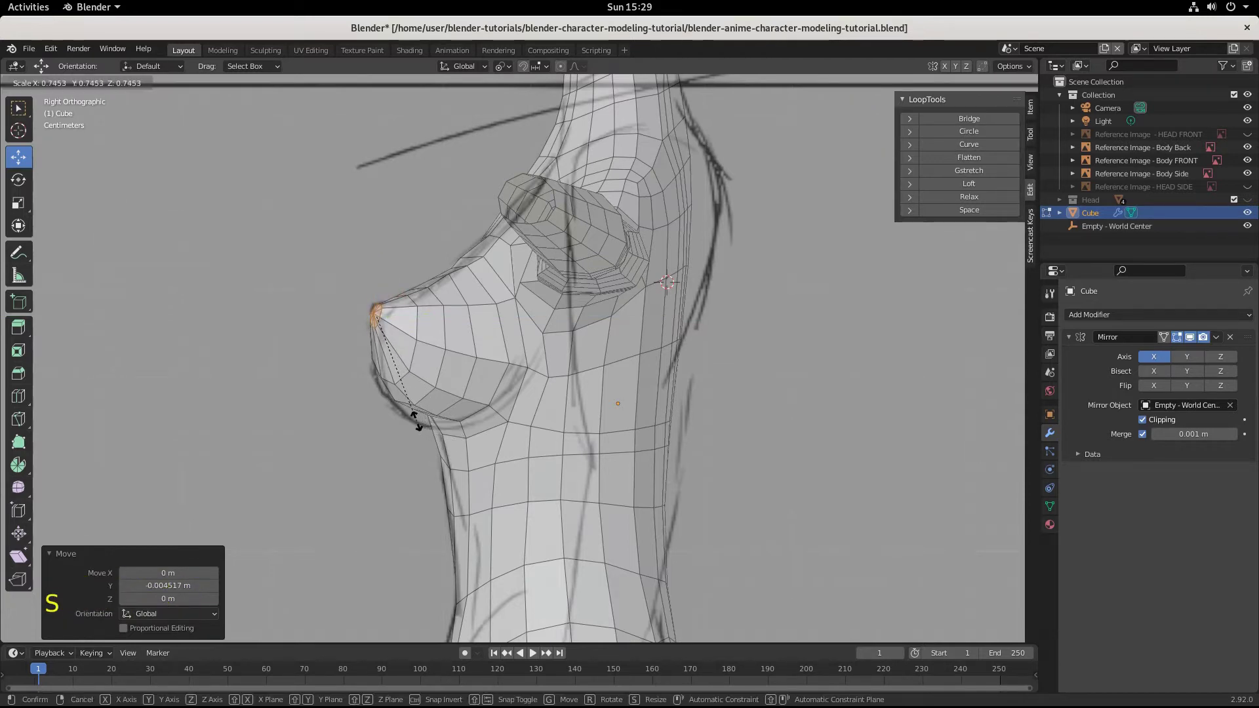
{"action": "left_click", "coordinate": [416, 420]}
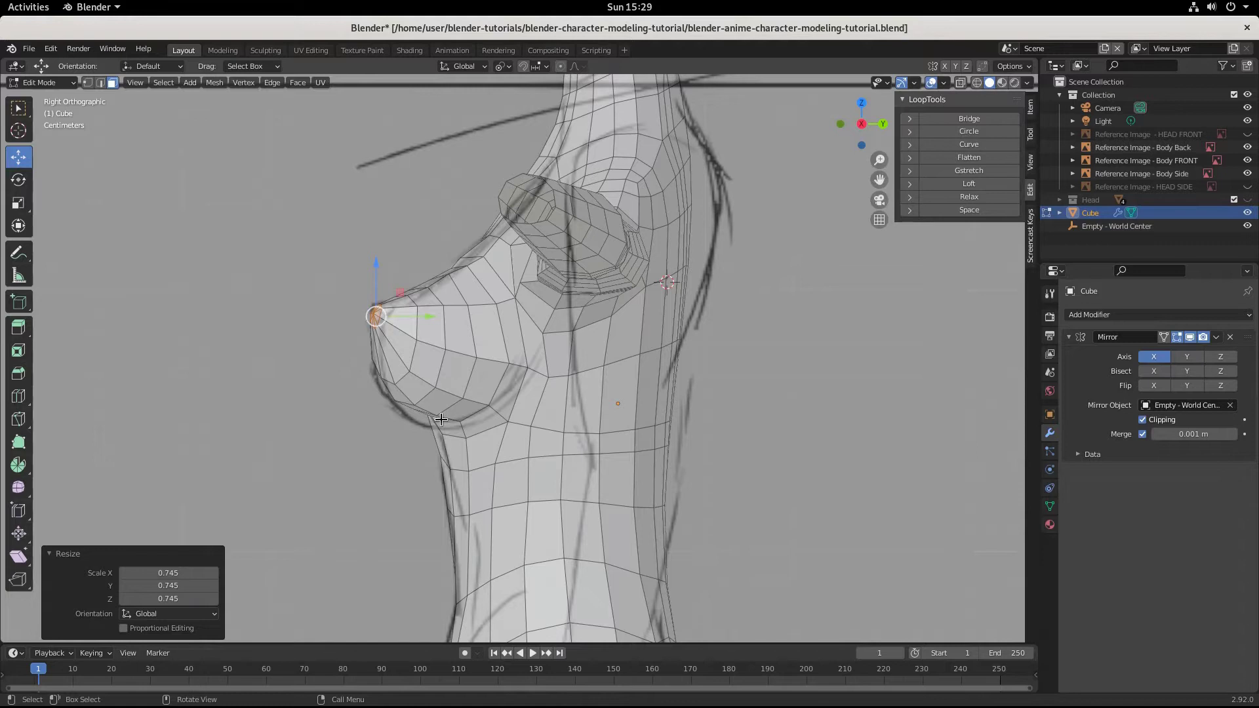
{"action": "key", "text": "r"}
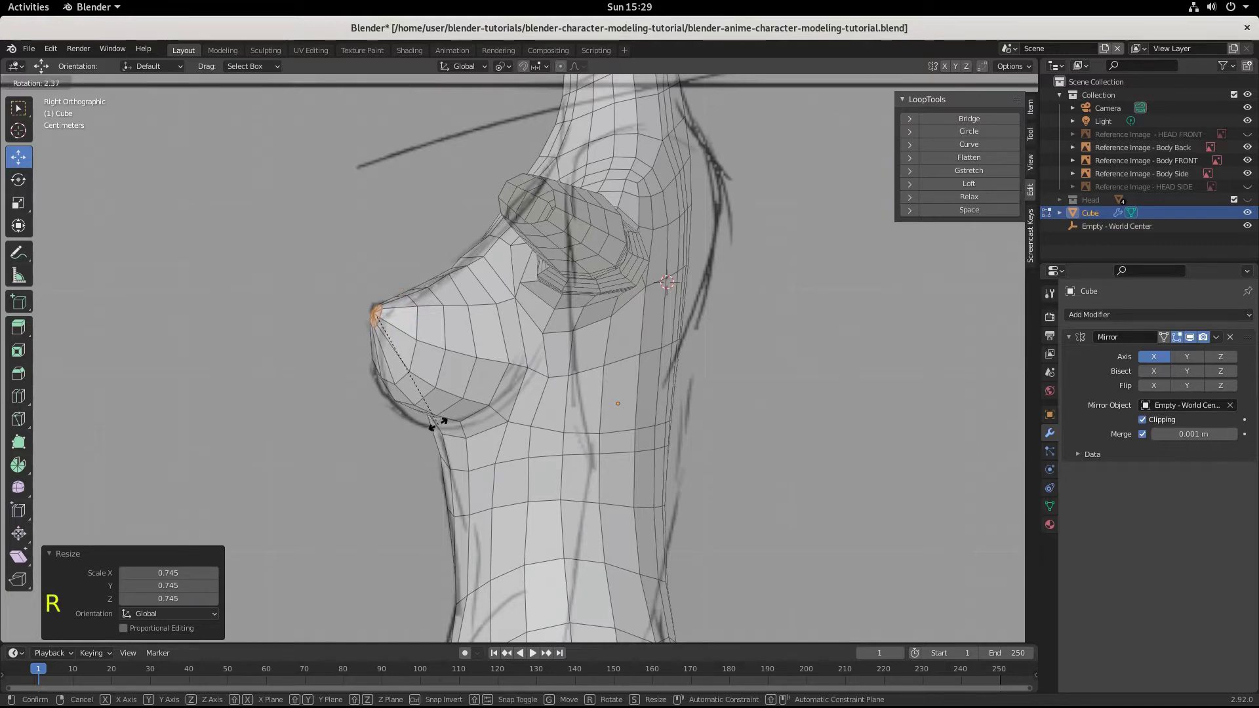
{"action": "left_click", "coordinate": [437, 424]}
Step: Raise the tip faces about 0.0015 m on Z and switch the viewport to Material Preview shading
{"action": "key", "text": "g"}
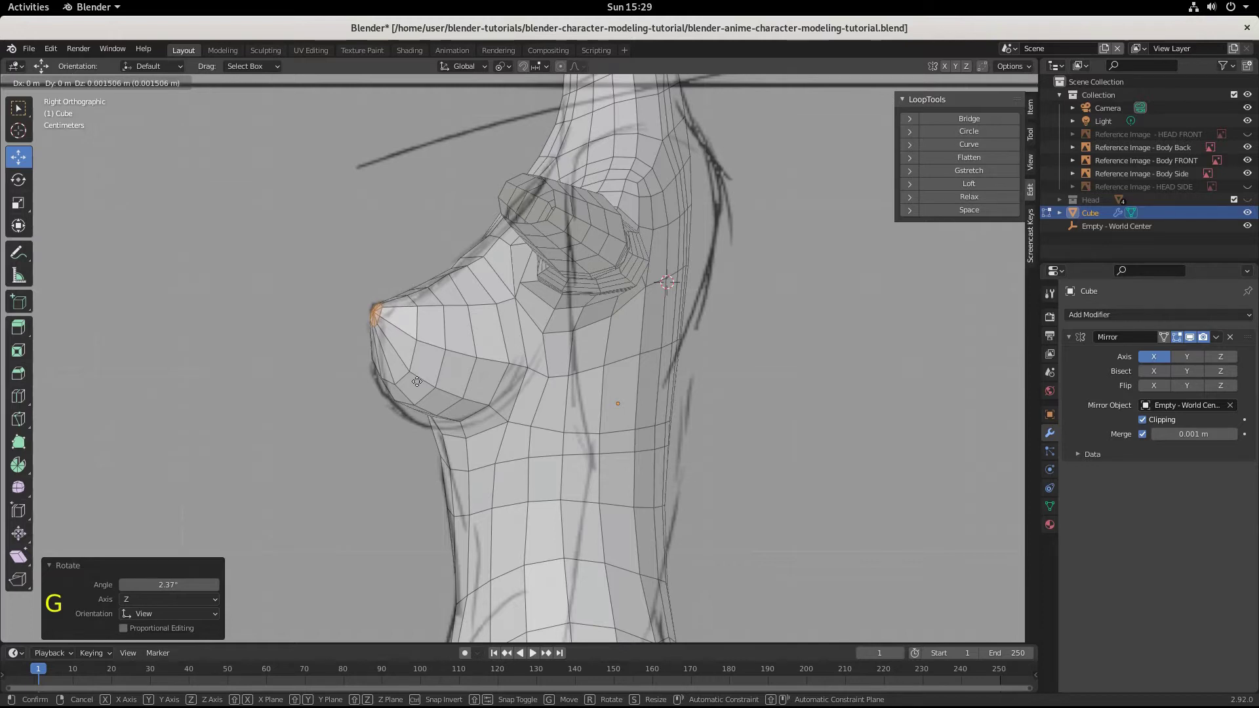
{"action": "left_click", "coordinate": [416, 380]}
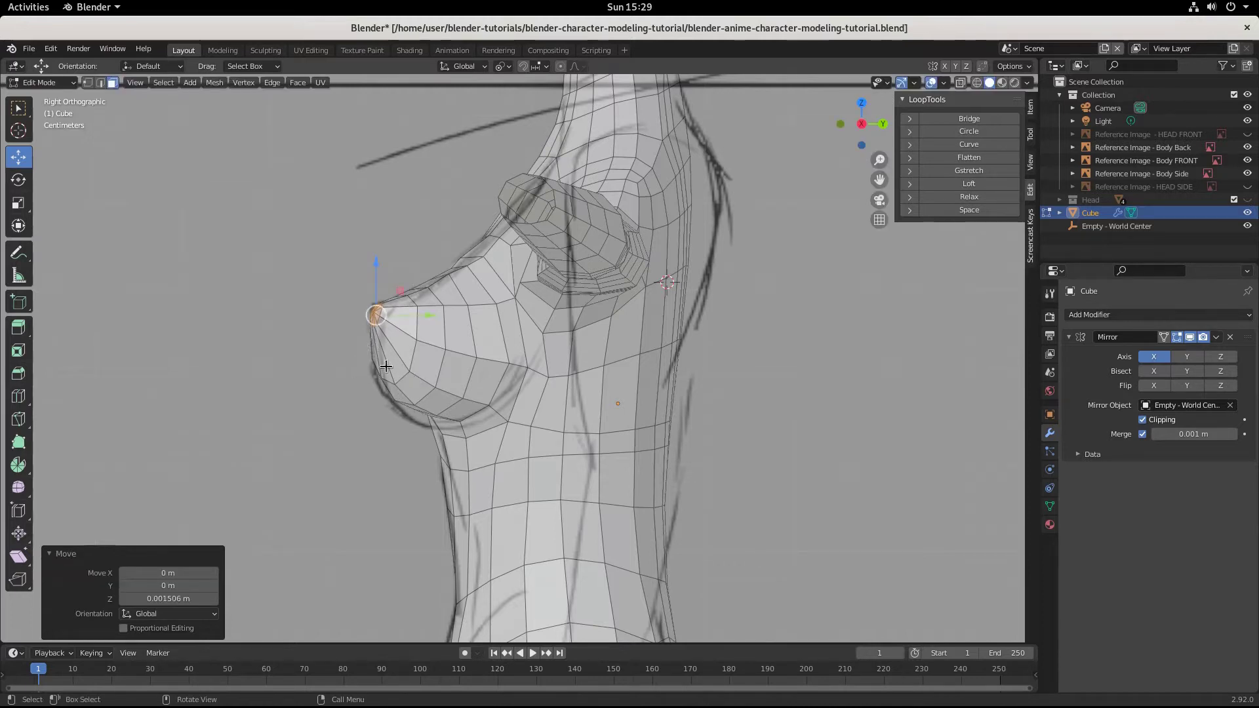
{"action": "left_click", "coordinate": [1003, 82]}
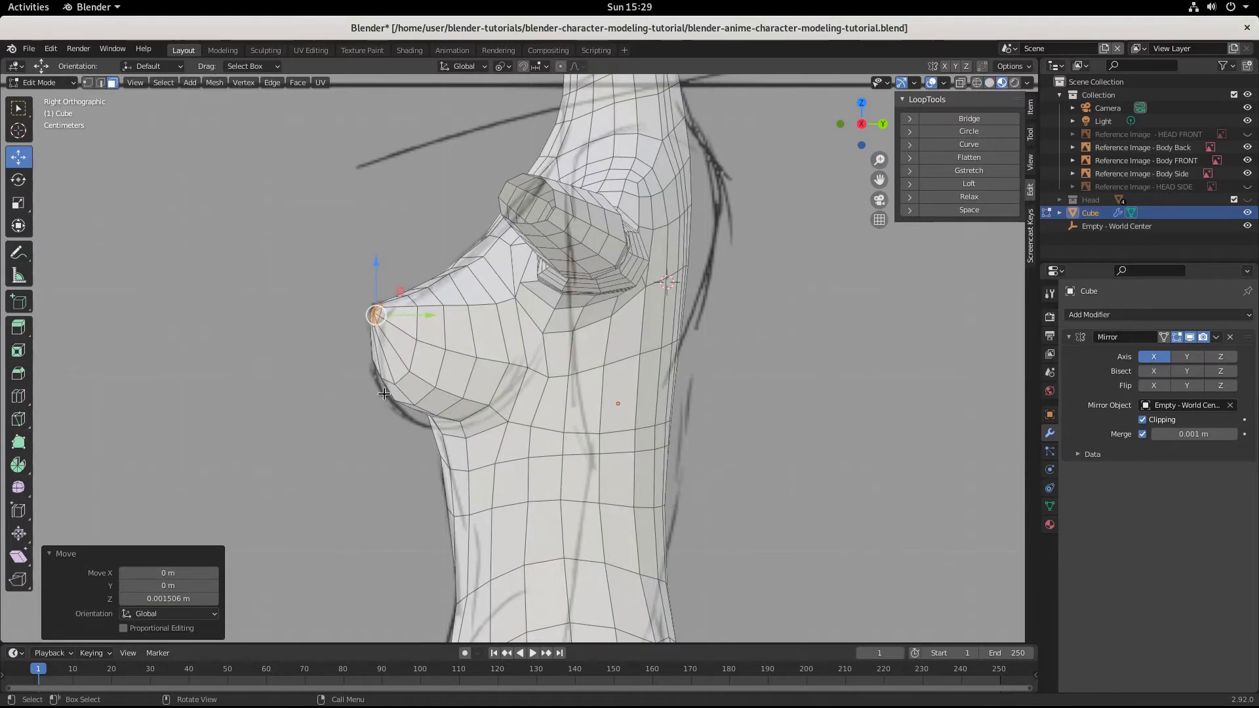
{"action": "scroll", "coordinate": [457, 402], "scroll_direction": "down", "scroll_amount": 2}
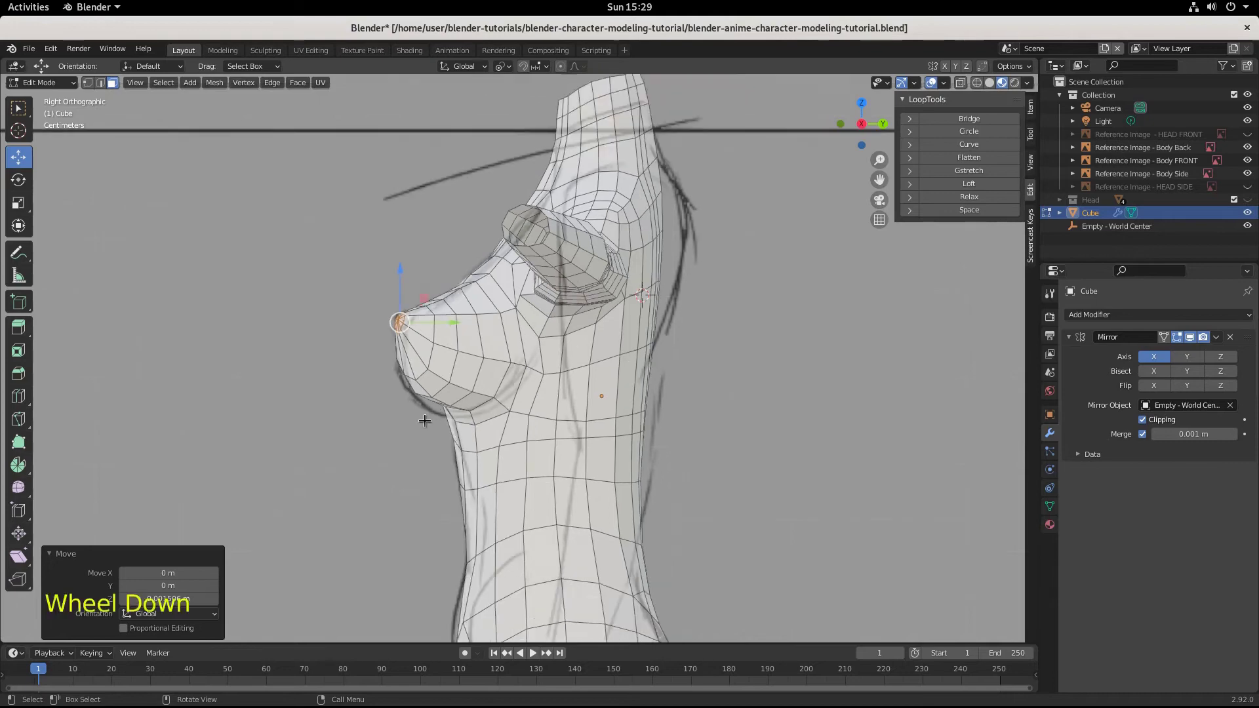
{"action": "mouse_move", "coordinate": [422, 421]}
{"action": "middle_mouse_down"}
{"action": "mouse_move", "coordinate": [383, 427]}
{"action": "mouse_move", "coordinate": [423, 426]}
{"action": "middle_mouse_up"}
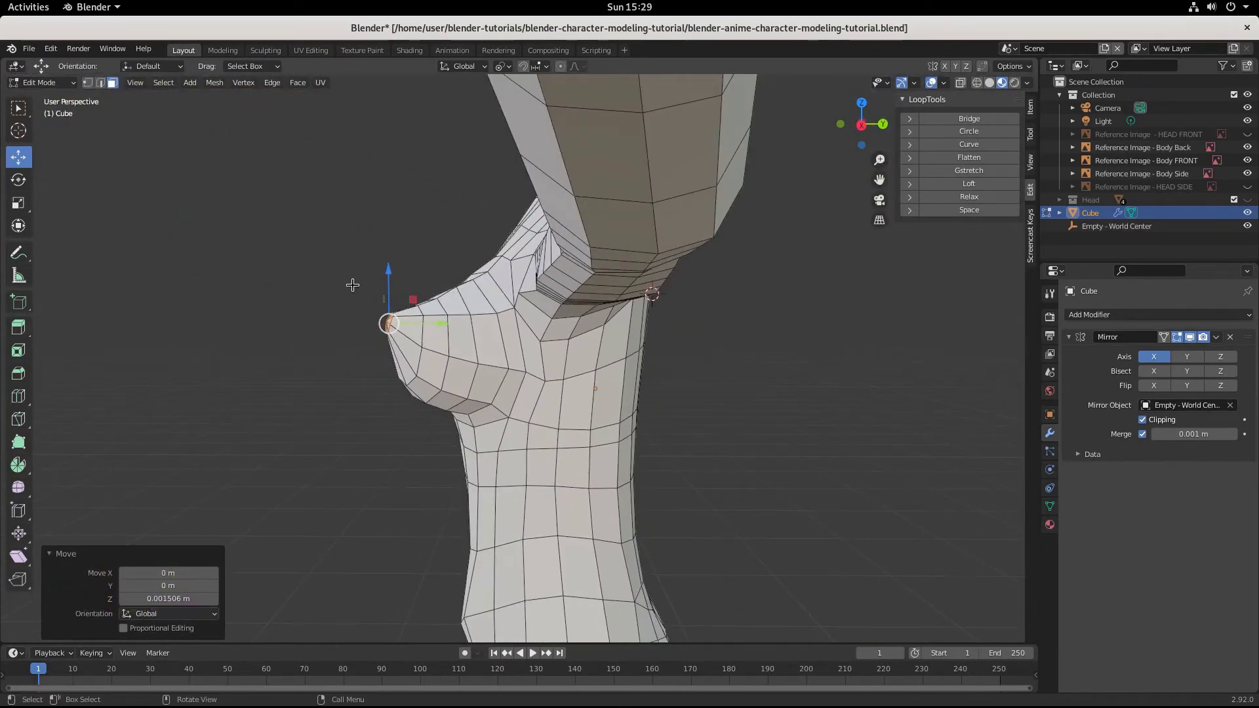
{"action": "scroll", "coordinate": [461, 428], "scroll_direction": "down", "scroll_amount": 1}
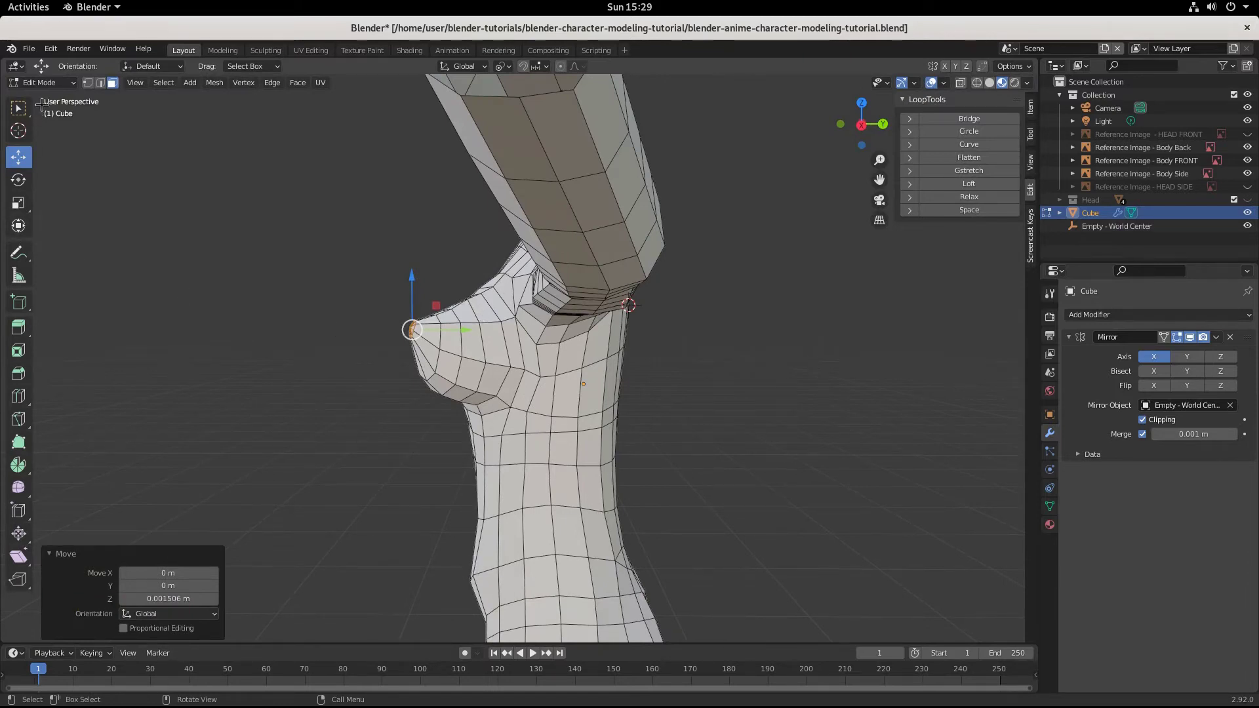
Step: Return to Sculpt Mode, reduce the Smooth brush radius to 59 px and smooth the upper slope of the breast
{"action": "left_click", "coordinate": [45, 83]}
{"action": "left_click", "coordinate": [39, 129]}
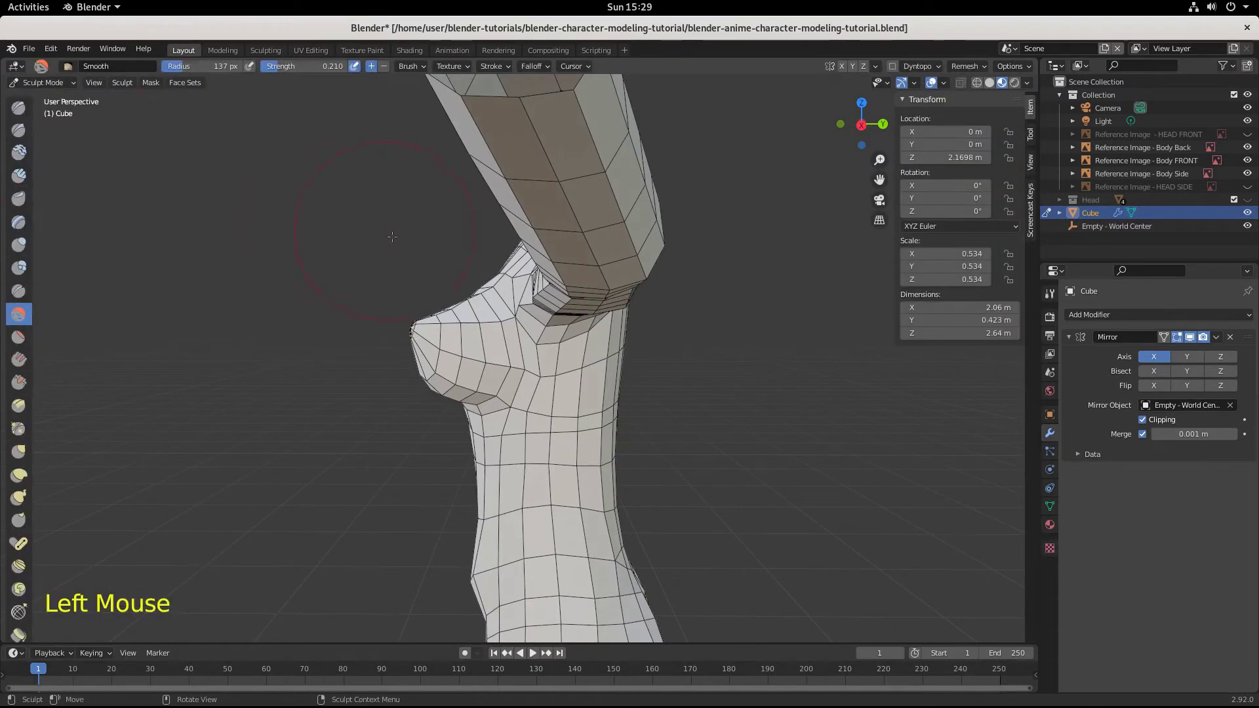
{"action": "key", "text": "f"}
{"action": "left_click", "coordinate": [393, 281]}
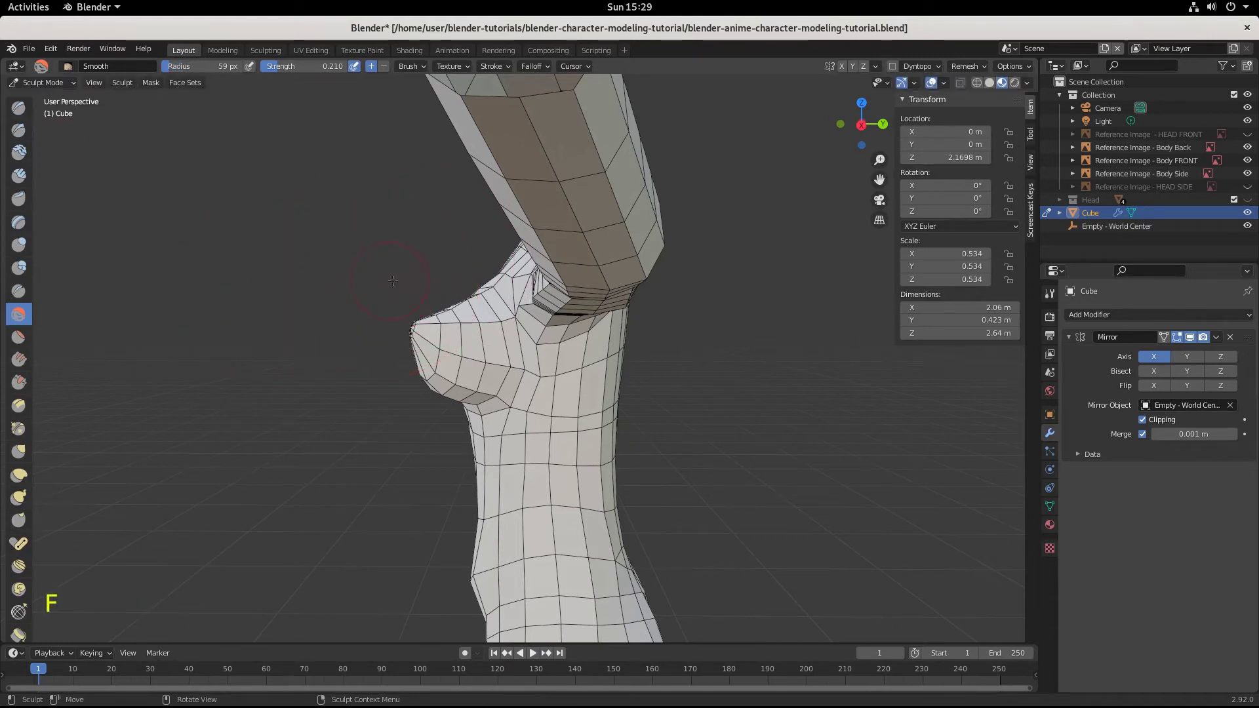
{"action": "left_click_drag", "start_coordinate": [477, 295], "coordinate": [490, 277]}
{"action": "left_click", "coordinate": [480, 286]}
{"action": "middle_click_drag", "start_coordinate": [480, 286], "coordinate": [525, 328]}
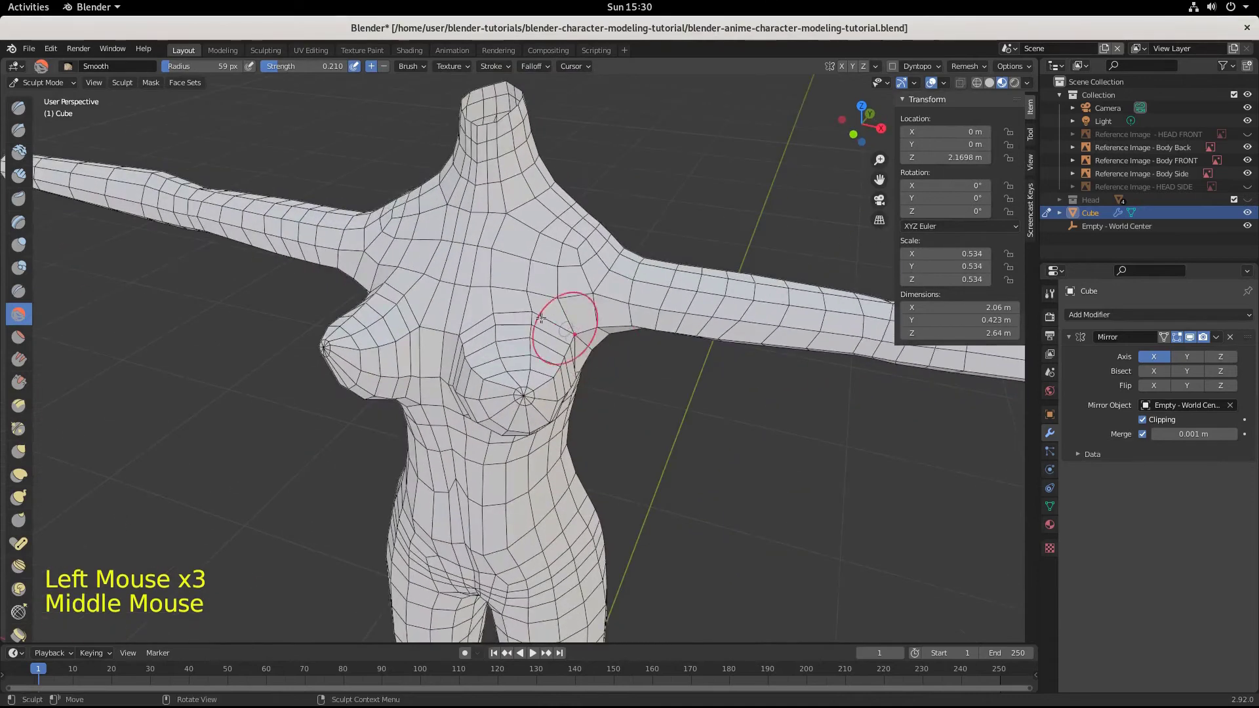
Step: Smooth the transition between the chest and the top of the breast, and touch up the torso just below it
{"action": "left_click", "coordinate": [502, 300]}
{"action": "left_click", "coordinate": [526, 319]}
{"action": "left_click", "coordinate": [526, 318]}
{"action": "left_click", "coordinate": [486, 312]}
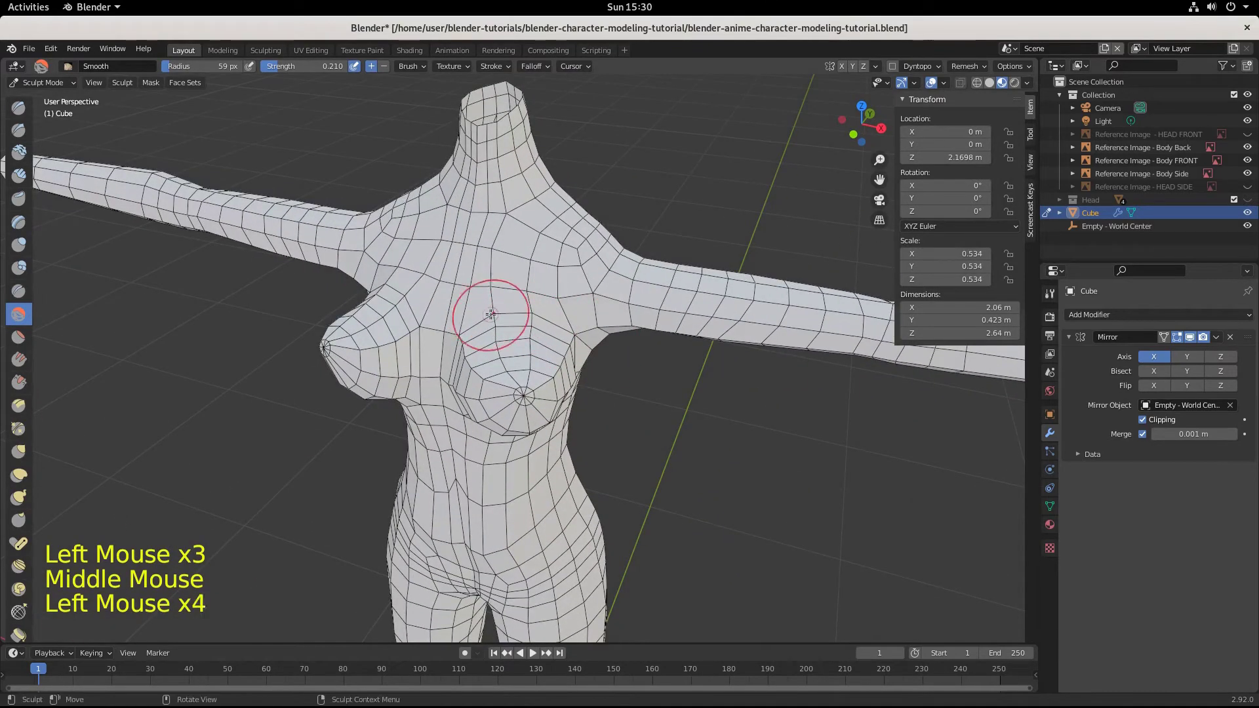
{"action": "left_click", "coordinate": [493, 316]}
{"action": "left_click", "coordinate": [476, 324]}
{"action": "left_click", "coordinate": [577, 340]}
{"action": "left_click", "coordinate": [561, 331]}
{"action": "left_click", "coordinate": [525, 315]}
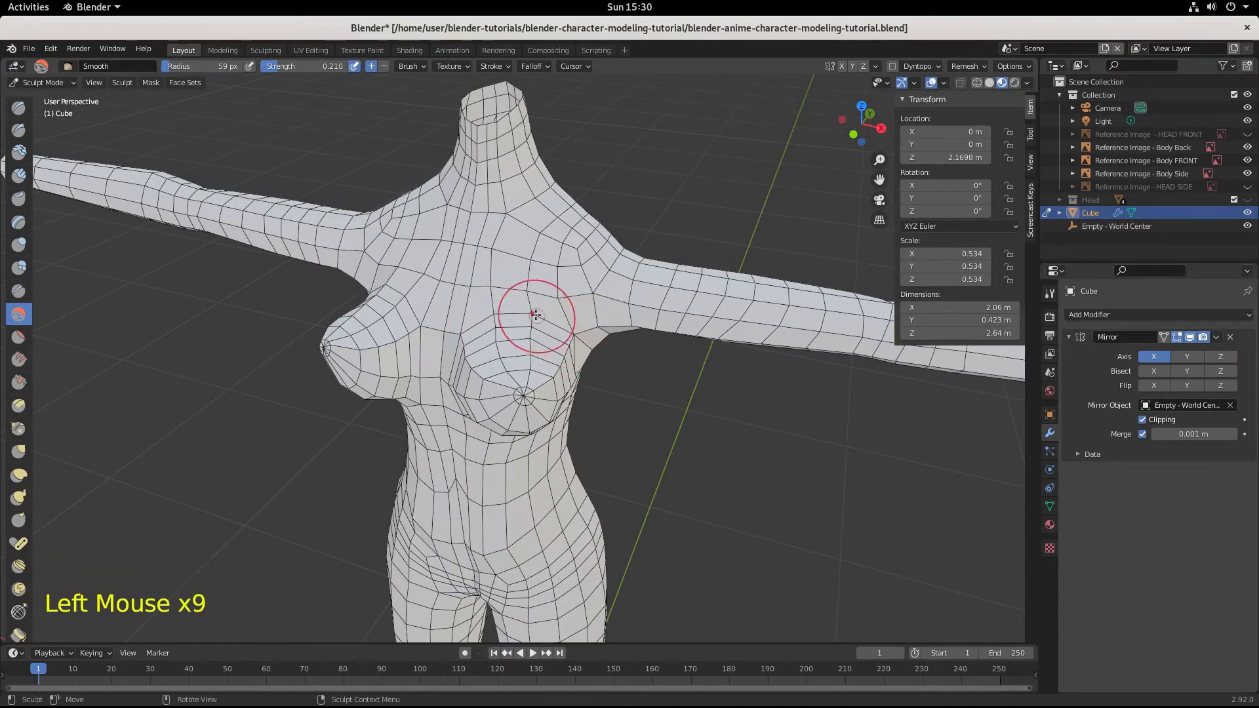
{"action": "left_click", "coordinate": [556, 331]}
{"action": "left_click", "coordinate": [554, 339]}
{"action": "left_click", "coordinate": [526, 328]}
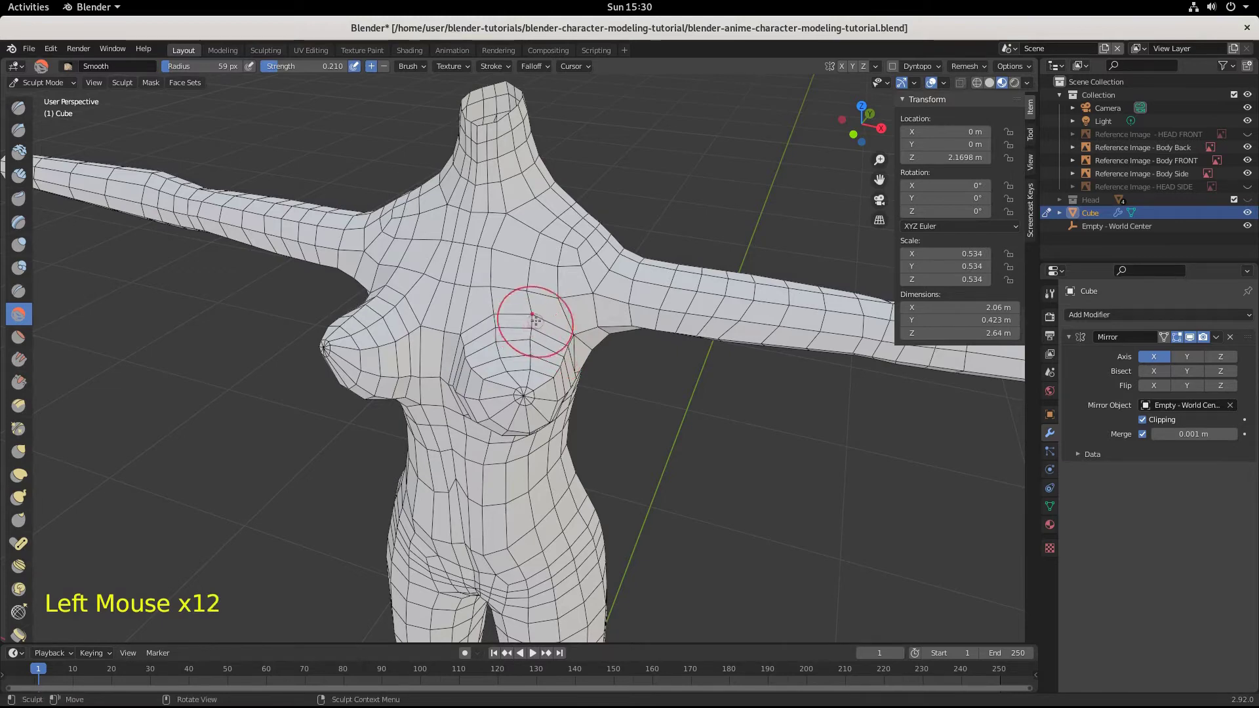
{"action": "left_click", "coordinate": [519, 330]}
{"action": "left_click", "coordinate": [506, 475]}
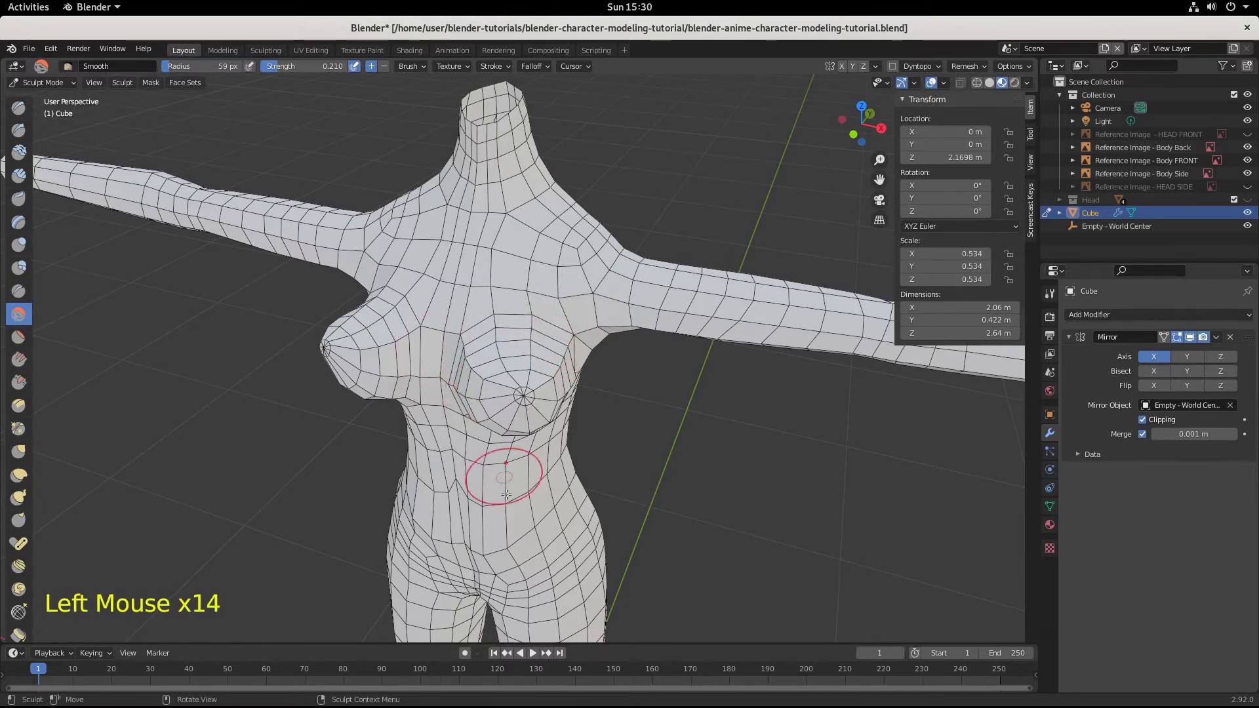
{"action": "mouse_move", "coordinate": [505, 475]}
{"action": "middle_mouse_down"}
{"action": "mouse_move", "coordinate": [496, 303]}
{"action": "mouse_move", "coordinate": [518, 338]}
{"action": "mouse_move", "coordinate": [544, 344]}
{"action": "middle_mouse_up"}
{"action": "left_click", "coordinate": [488, 322]}
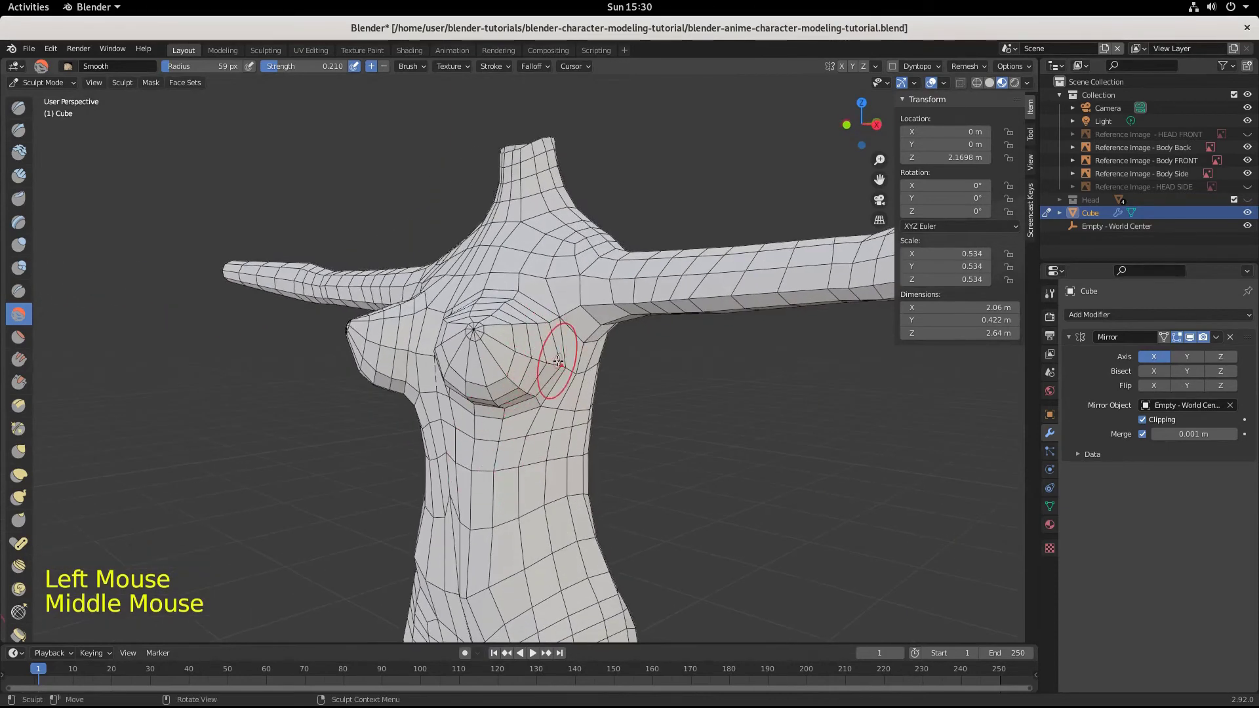
Step: Smooth the outer side of the breast below the armpit and the side of the torso down to the waist
{"action": "left_click", "coordinate": [560, 361]}
{"action": "left_click", "coordinate": [563, 362]}
{"action": "left_click", "coordinate": [574, 364]}
{"action": "left_click", "coordinate": [578, 363]}
{"action": "left_click", "coordinate": [580, 362]}
{"action": "left_click", "coordinate": [581, 361]}
{"action": "left_click", "coordinate": [582, 358]}
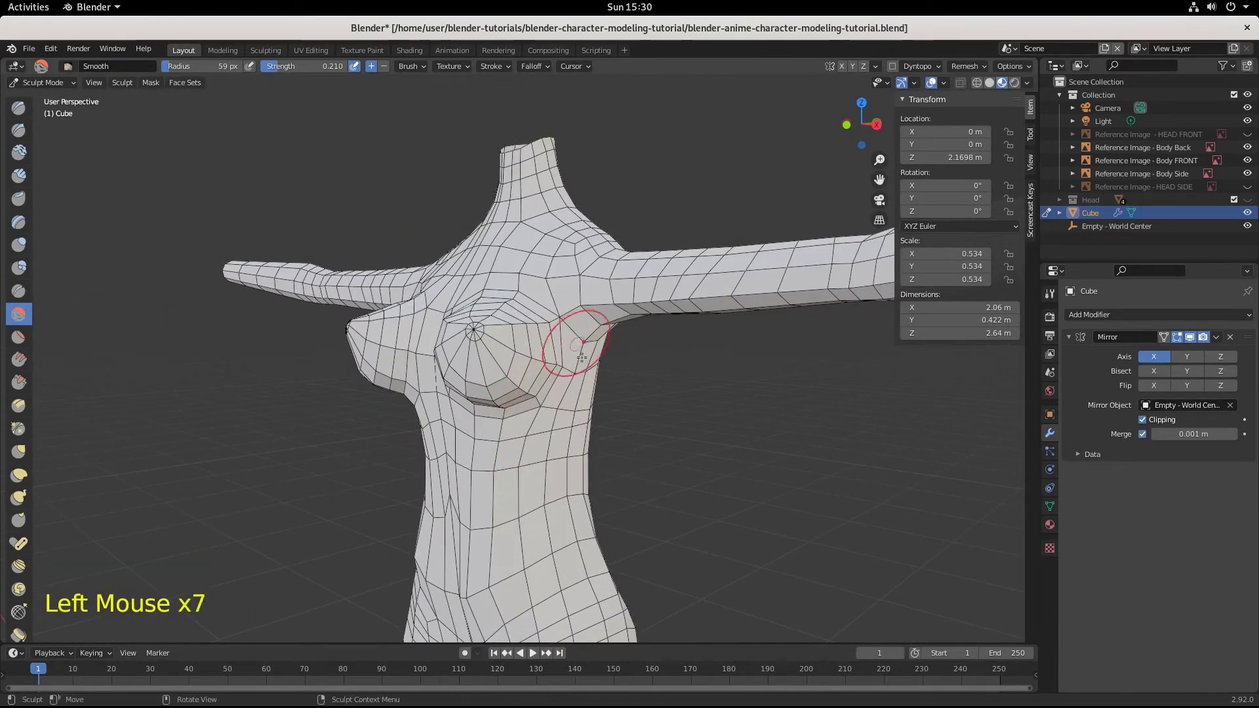
{"action": "left_click", "coordinate": [552, 324]}
{"action": "left_click", "coordinate": [580, 375]}
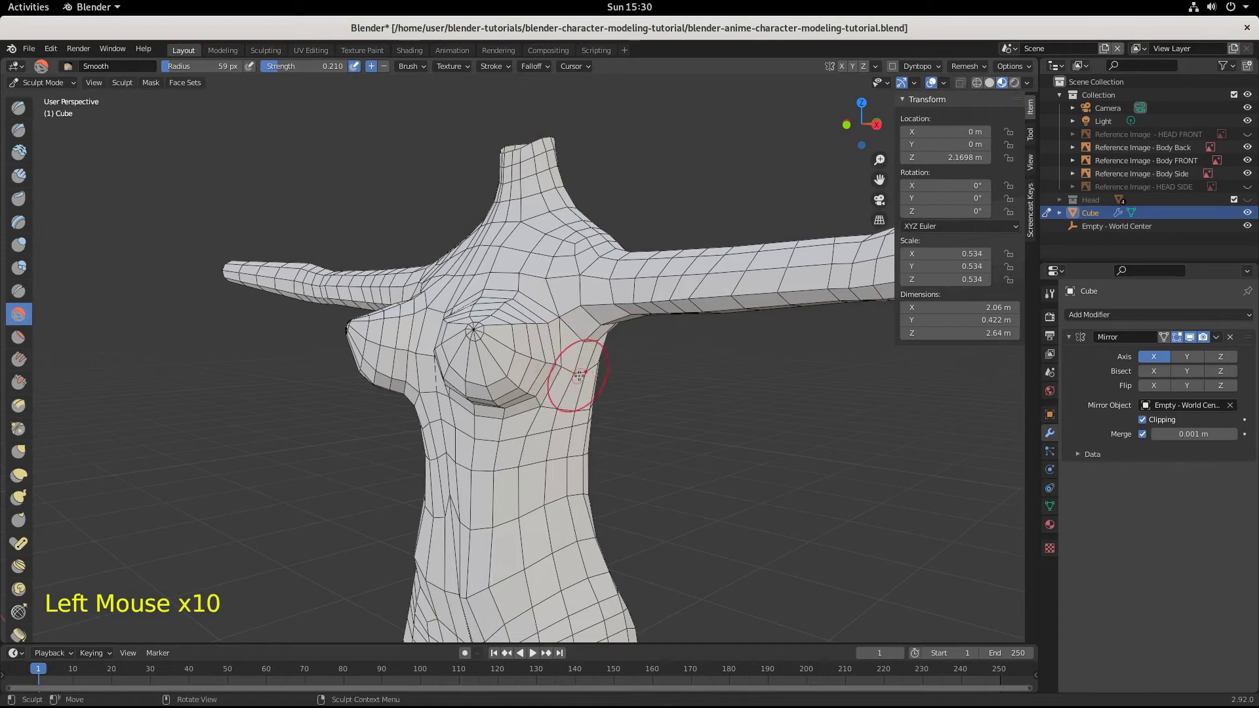
{"action": "left_click", "coordinate": [554, 408]}
{"action": "left_click", "coordinate": [542, 491]}
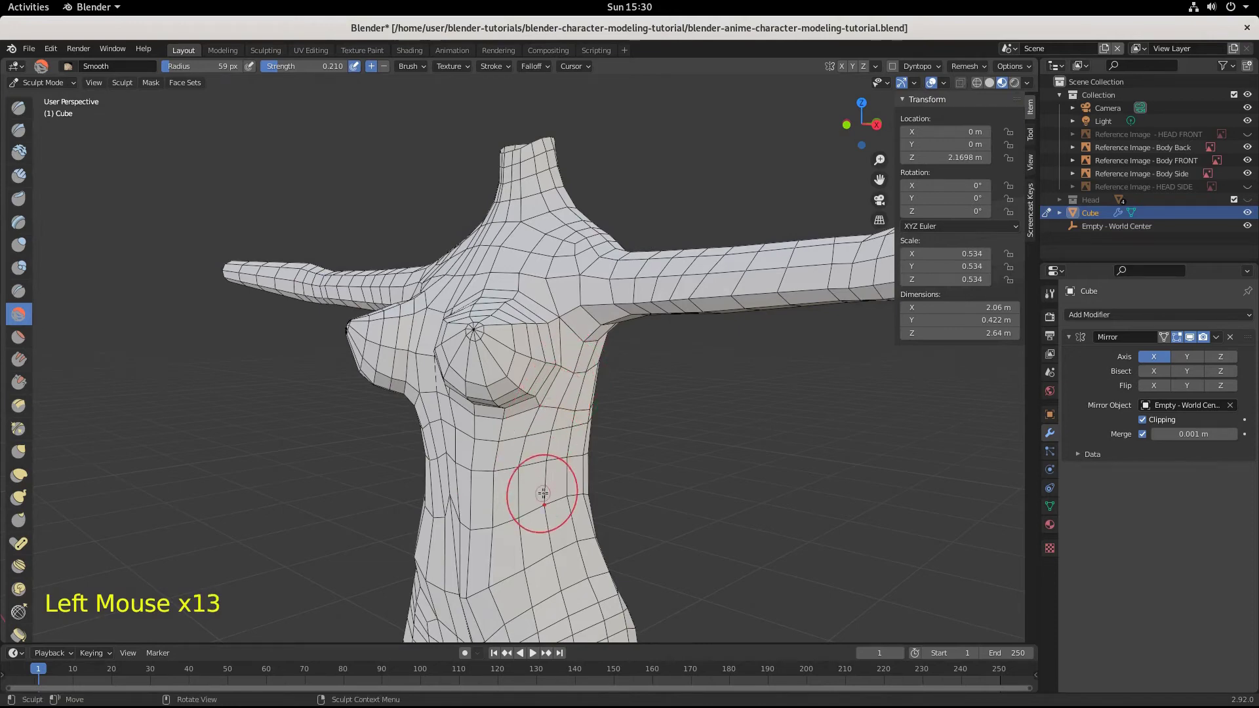
Step: Smooth the creased area of the lower abdomen near the body's centre line
{"action": "mouse_move", "coordinate": [543, 493]}
{"action": "middle_mouse_down"}
{"action": "mouse_move", "coordinate": [485, 567]}
{"action": "mouse_move", "coordinate": [482, 591]}
{"action": "mouse_move", "coordinate": [500, 599]}
{"action": "middle_mouse_up"}
{"action": "left_click", "coordinate": [481, 578]}
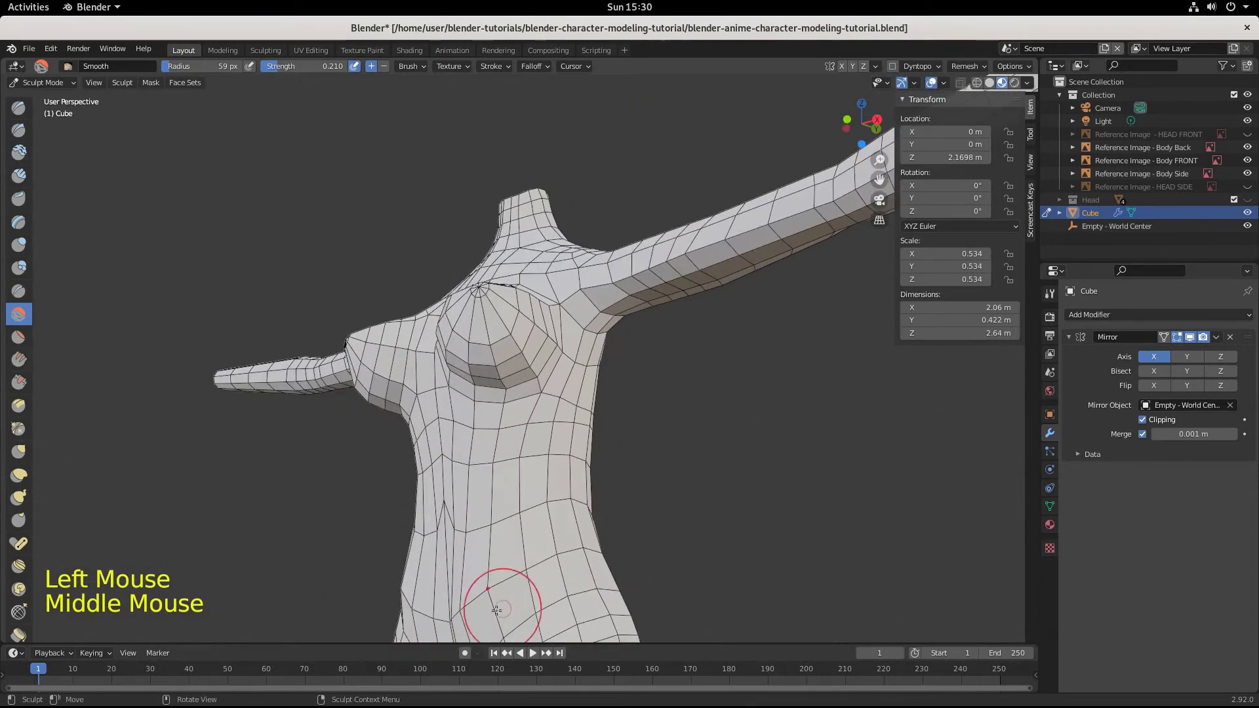
{"action": "left_click", "coordinate": [467, 602]}
{"action": "left_click", "coordinate": [469, 601]}
{"action": "left_click", "coordinate": [469, 601]}
{"action": "left_click", "coordinate": [469, 600]}
{"action": "left_click", "coordinate": [469, 603]}
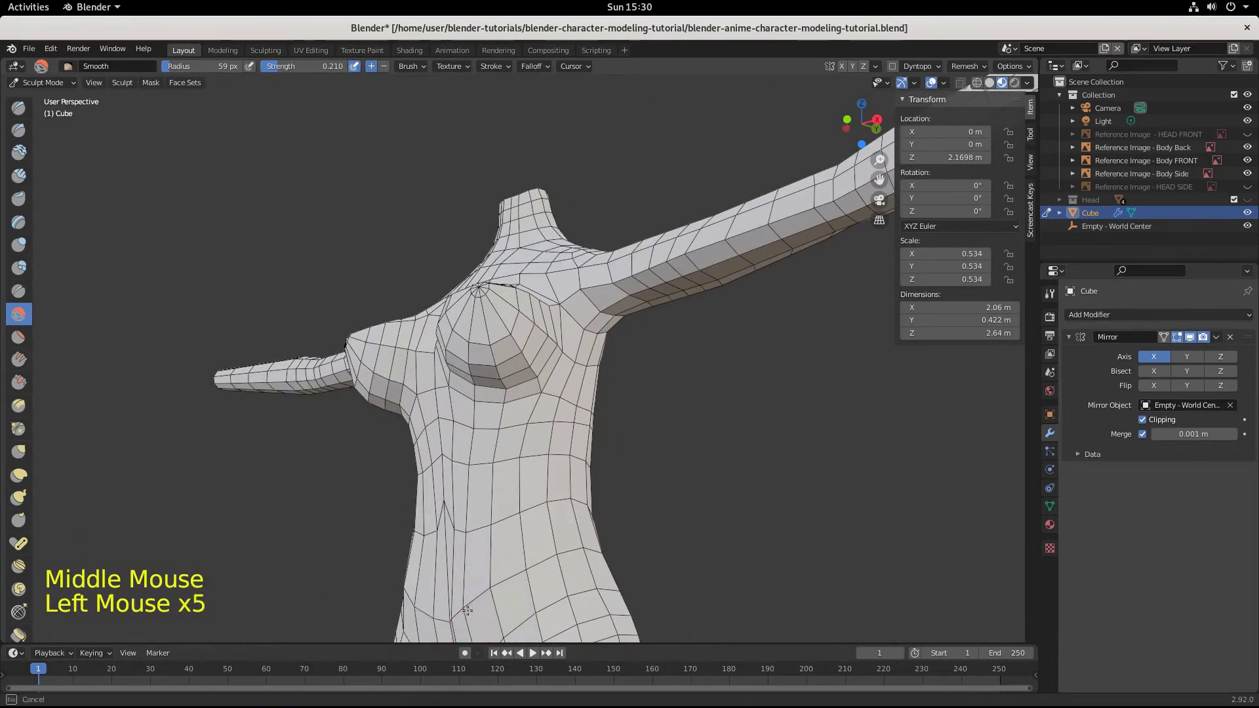
{"action": "left_click", "coordinate": [469, 607]}
{"action": "left_click", "coordinate": [469, 606]}
{"action": "left_click", "coordinate": [470, 608]}
Step: Check the torso against the front reference in front view and switch the body mesh to Edit Mode
{"action": "scroll", "coordinate": [470, 608], "scroll_direction": "down", "scroll_amount": 3}
{"action": "middle_click_drag", "start_coordinate": [498, 584], "coordinate": [459, 567]}
{"action": "scroll", "coordinate": [590, 419], "scroll_direction": "up", "scroll_amount": 7}
{"action": "scroll", "coordinate": [591, 420], "scroll_direction": "down", "scroll_amount": 1}
{"action": "middle_click_drag", "start_coordinate": [676, 394], "coordinate": [801, 440]}
{"action": "key", "text": "KP_1"}
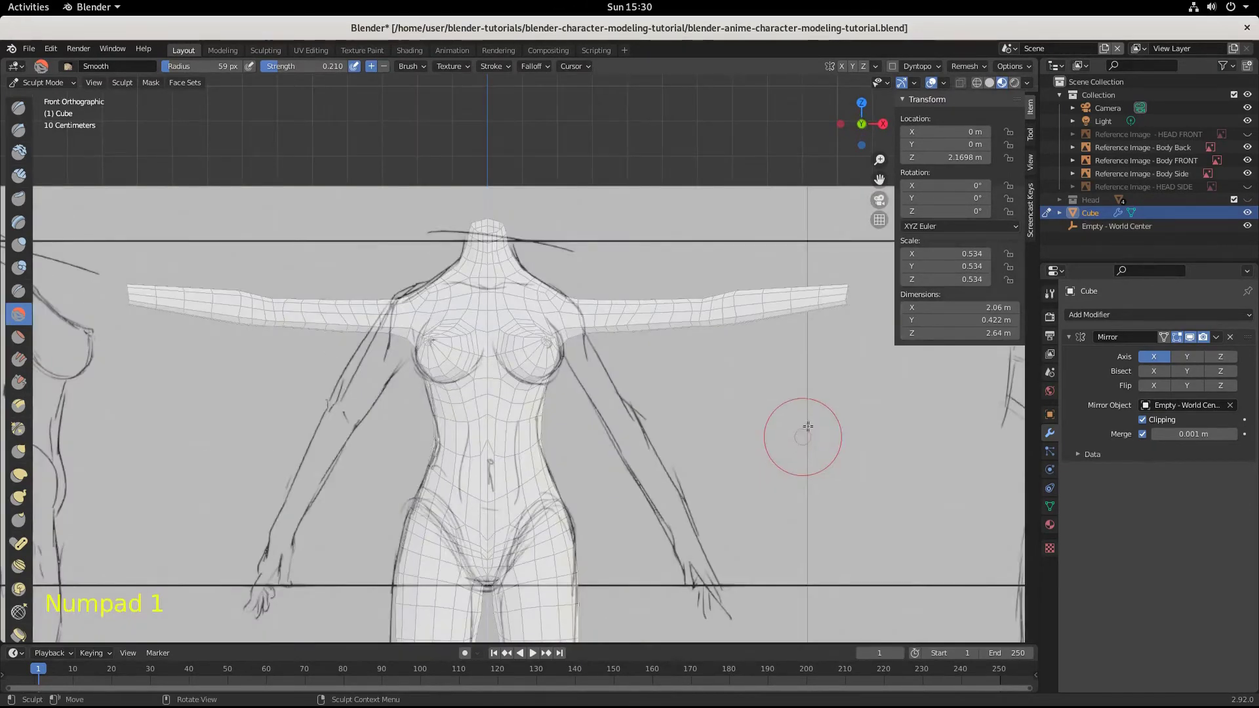
{"action": "scroll", "coordinate": [779, 374], "scroll_direction": "up", "scroll_amount": 4}
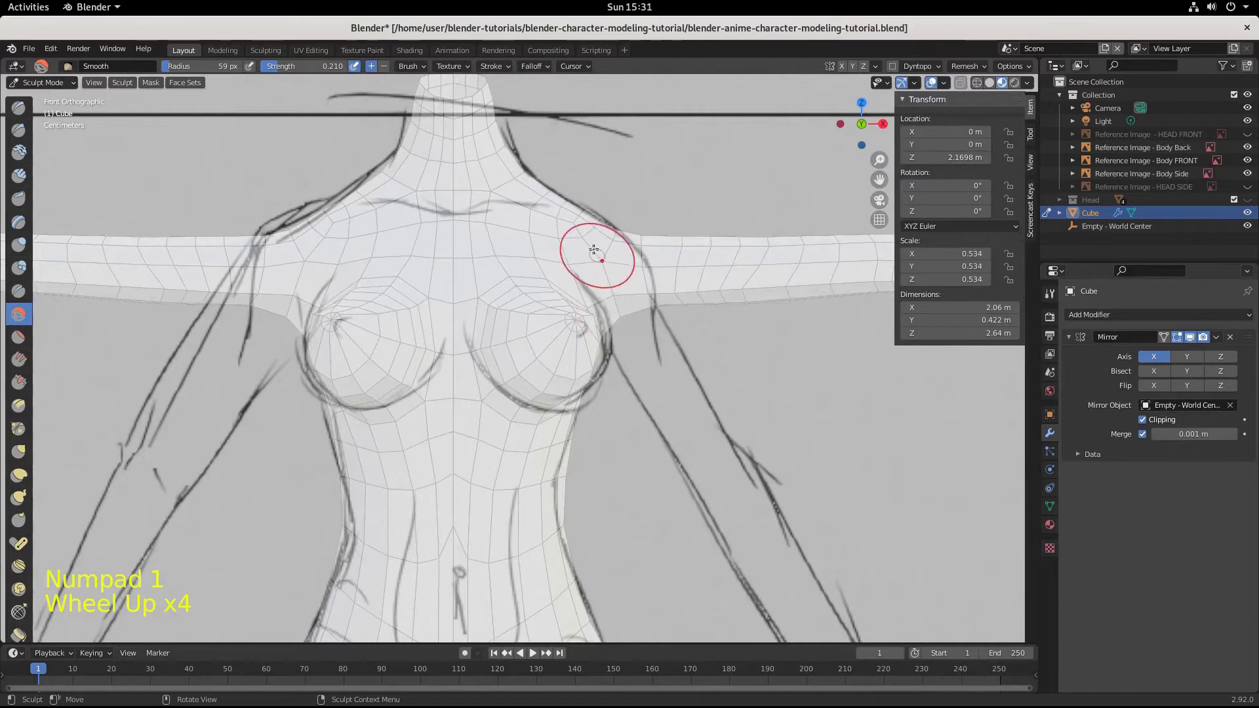
{"action": "left_click", "coordinate": [41, 82]}
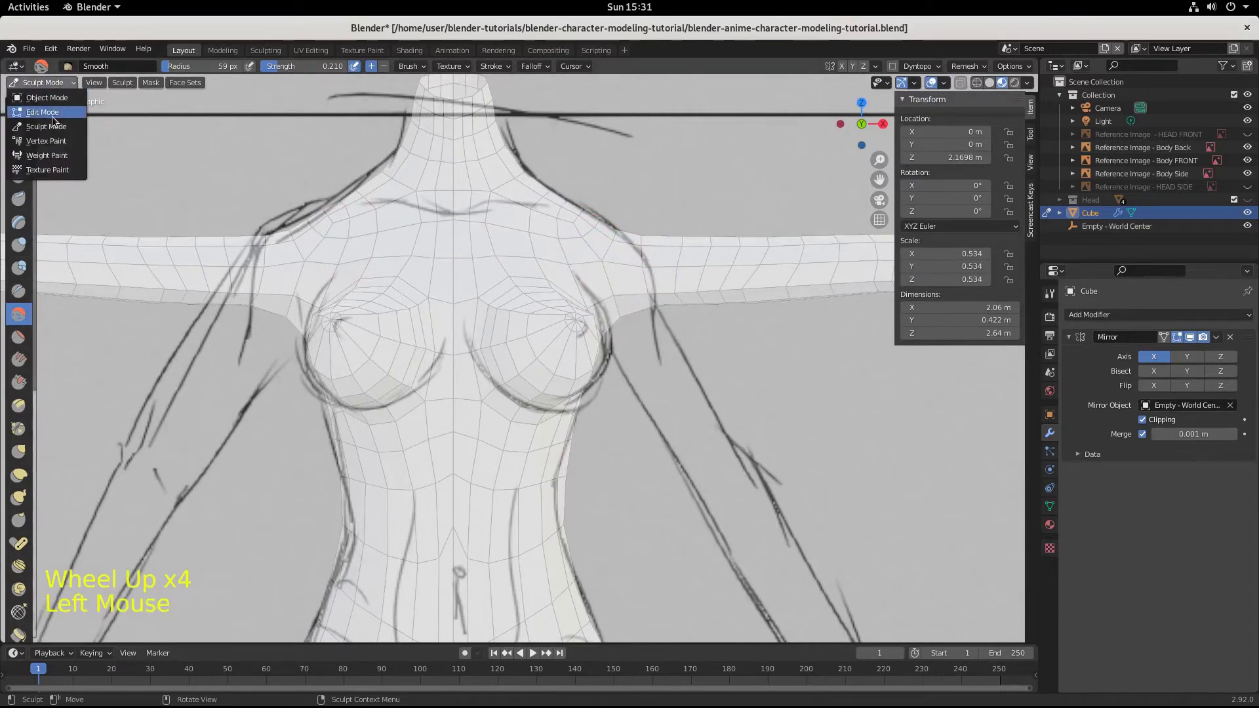
{"action": "left_click", "coordinate": [40, 113]}
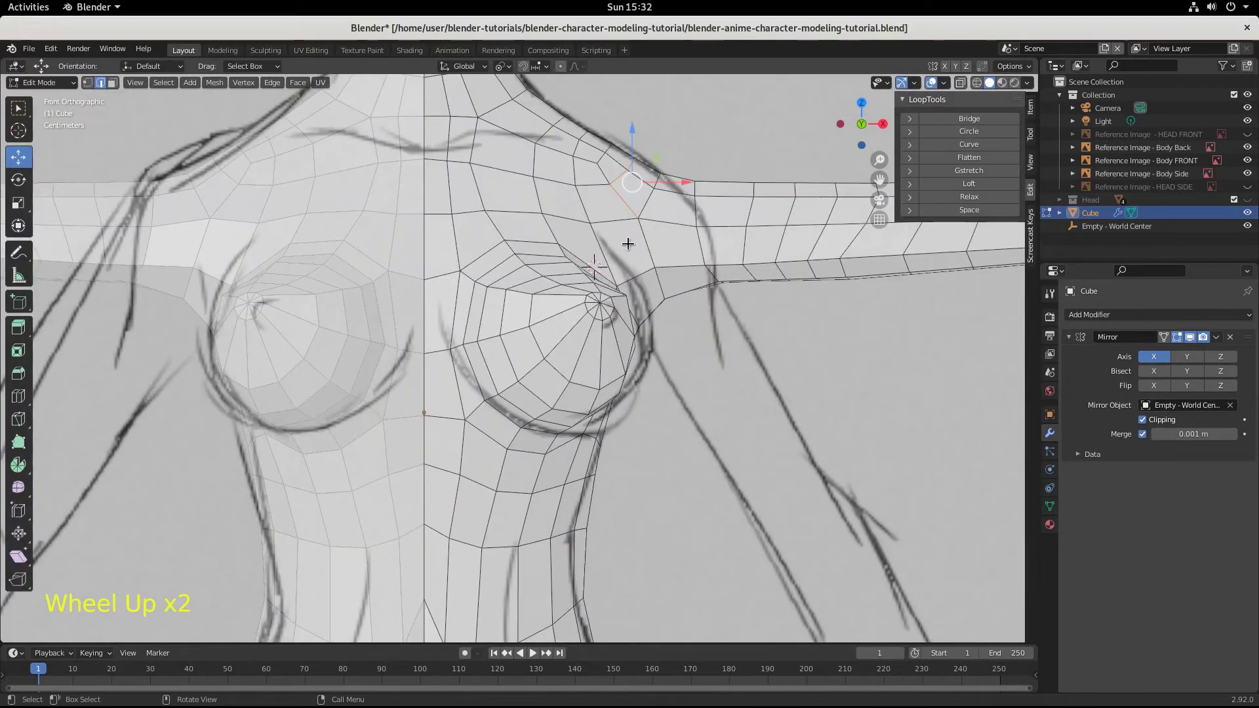
Step: Select the edges running around the shoulder joint and move them about 0.0025 m on X and 0.005 m on Z in front view
{"action": "left_click", "coordinate": [646, 246]}
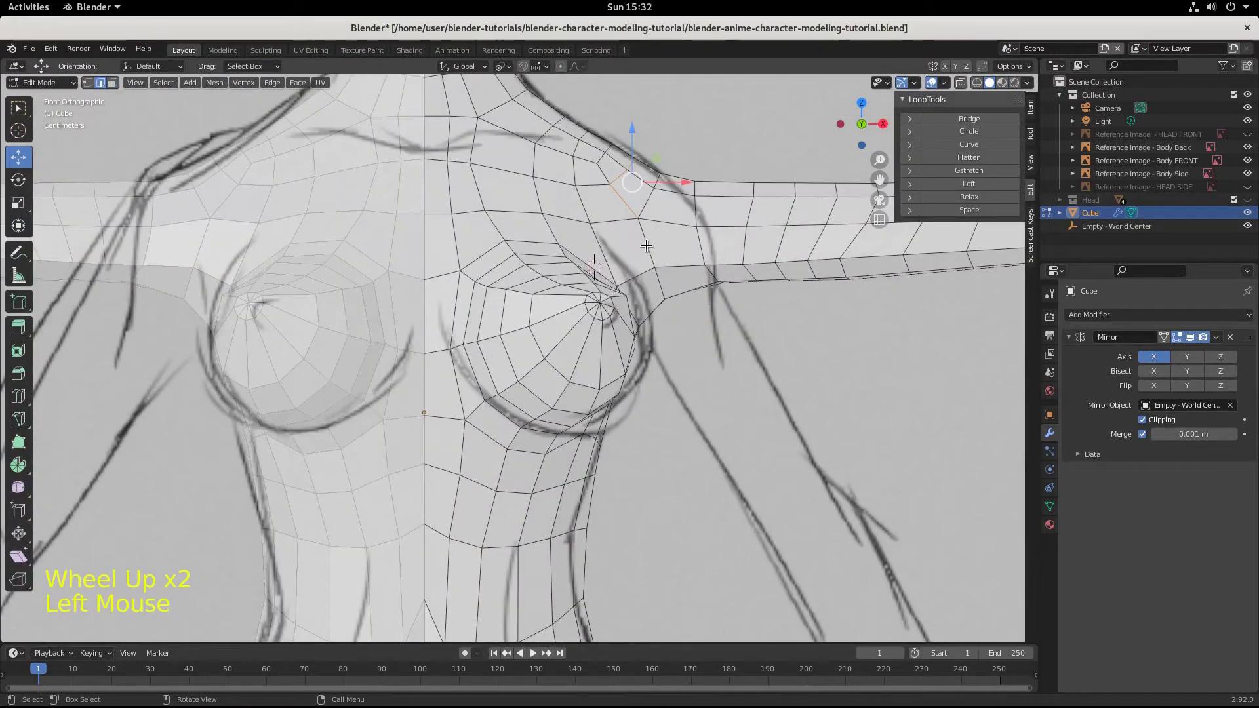
{"action": "left_click", "coordinate": [660, 281], "text": "alt"}
{"action": "middle_click_drag", "start_coordinate": [701, 297], "coordinate": [589, 375]}
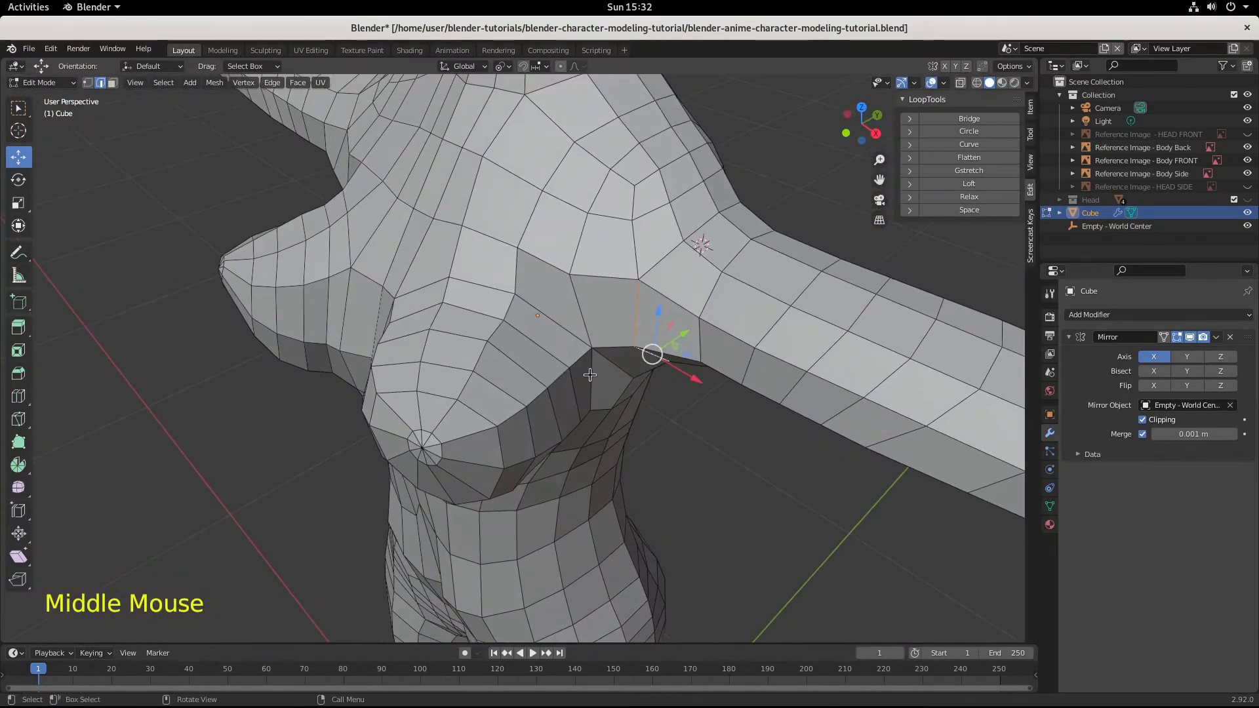
{"action": "left_click", "coordinate": [634, 236], "text": "shift"}
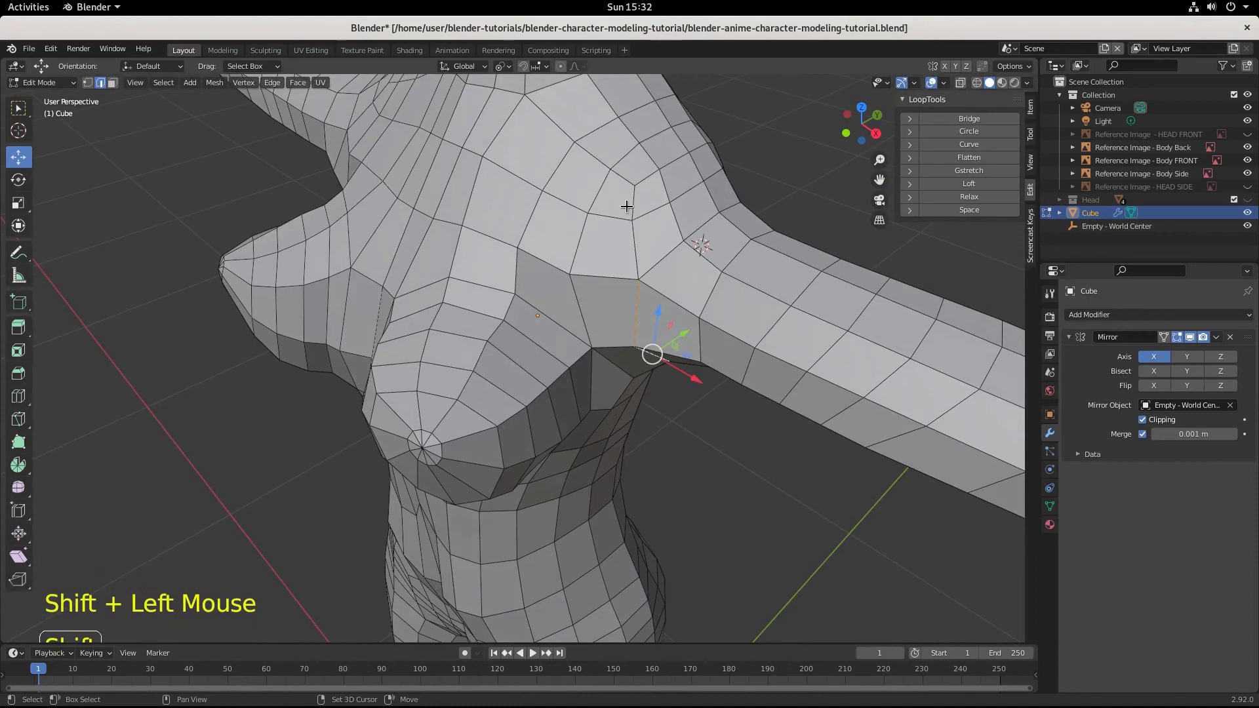
{"action": "left_click", "coordinate": [653, 172], "text": "shift"}
{"action": "middle_click_drag", "start_coordinate": [702, 200], "coordinate": [638, 206]}
{"action": "left_click", "coordinate": [637, 217], "text": "shift"}
{"action": "left_click", "coordinate": [643, 218], "text": "shift"}
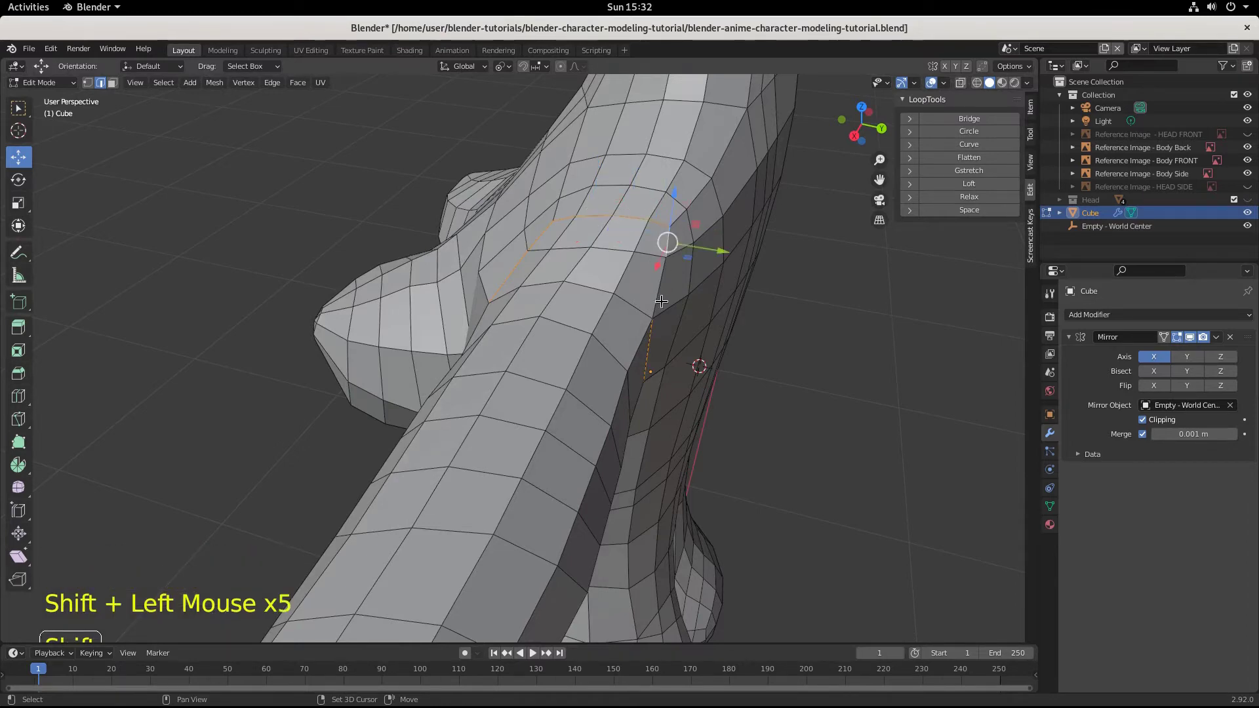
{"action": "middle_click_drag", "start_coordinate": [661, 301], "coordinate": [533, 240]}
{"action": "left_click", "coordinate": [533, 239], "text": "shift"}
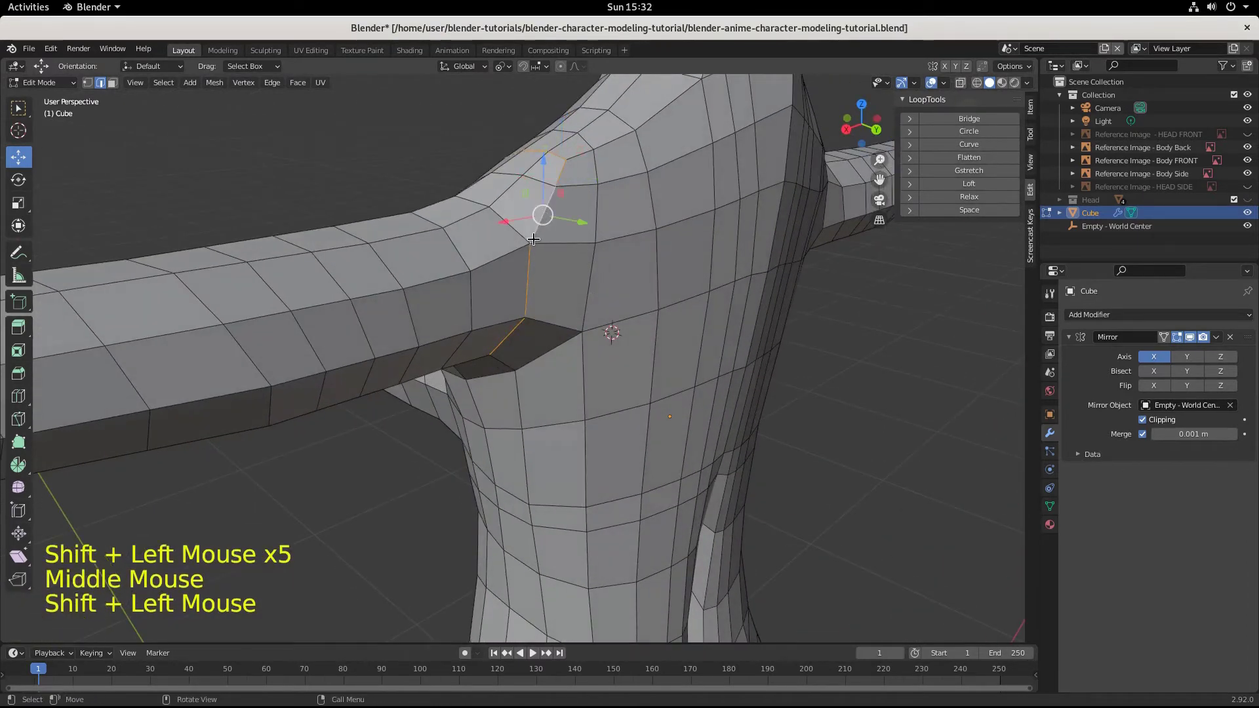
{"action": "key", "text": "KP_1"}
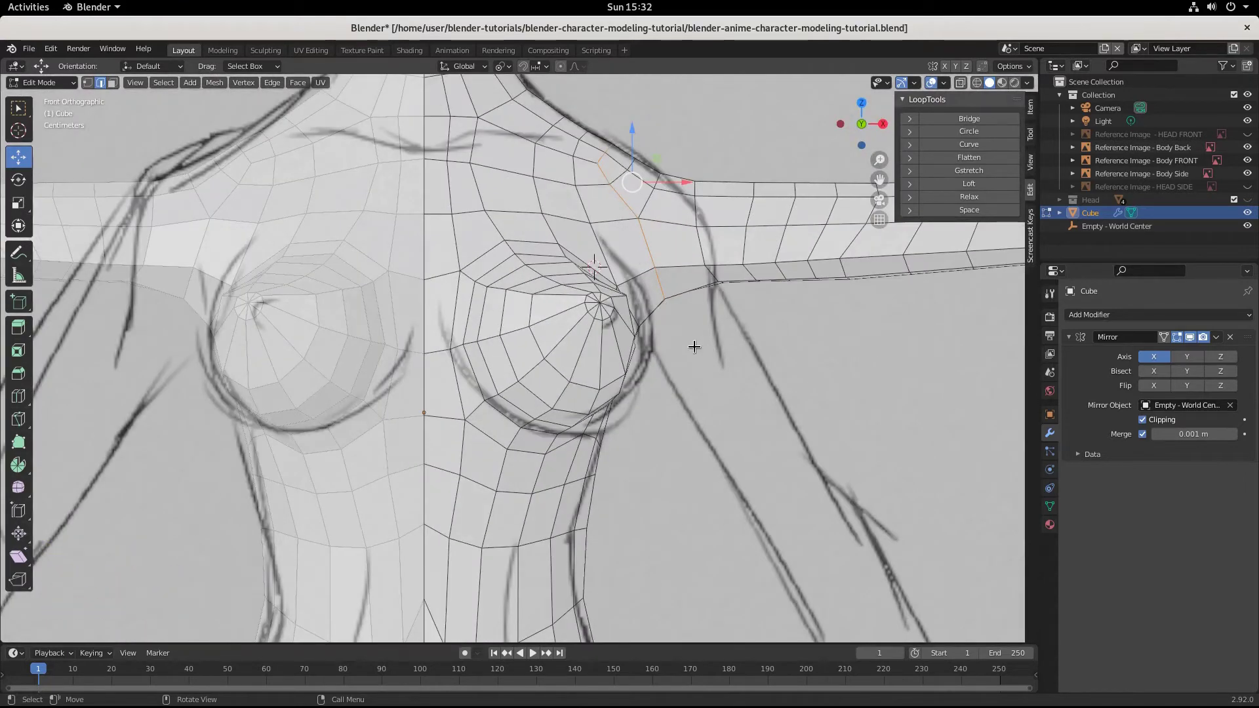
{"action": "key", "text": "g"}
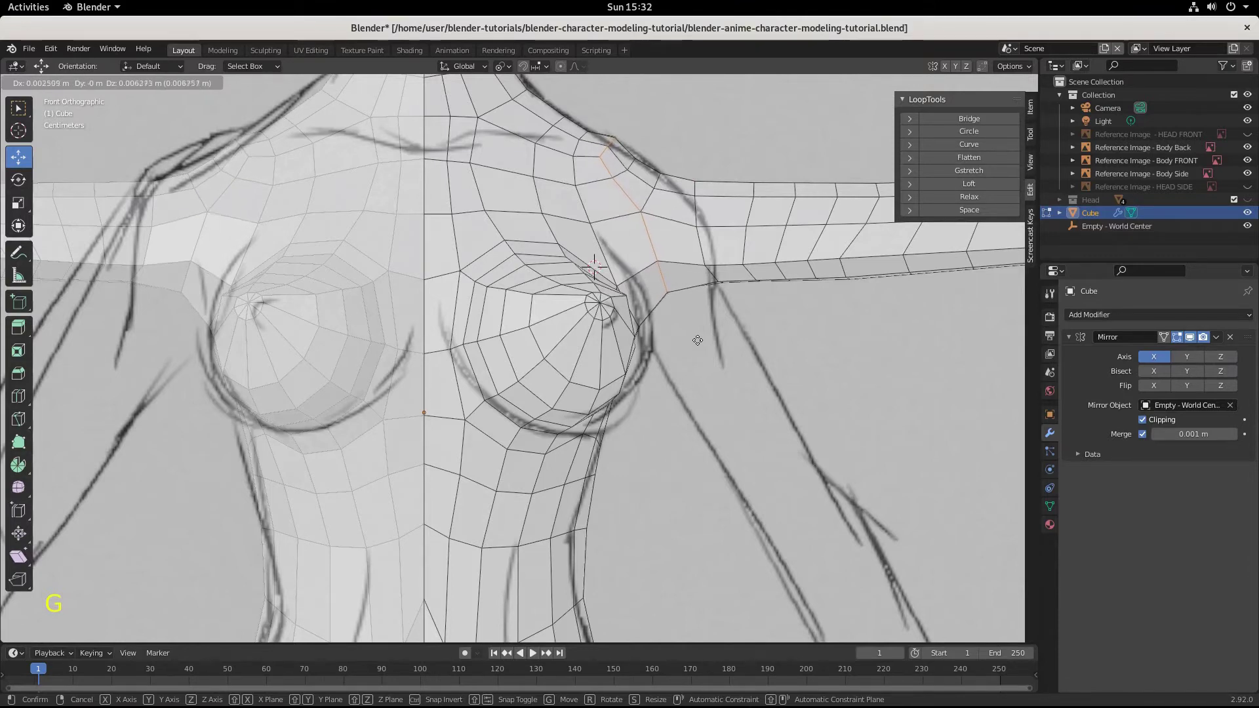
{"action": "left_click", "coordinate": [697, 341]}
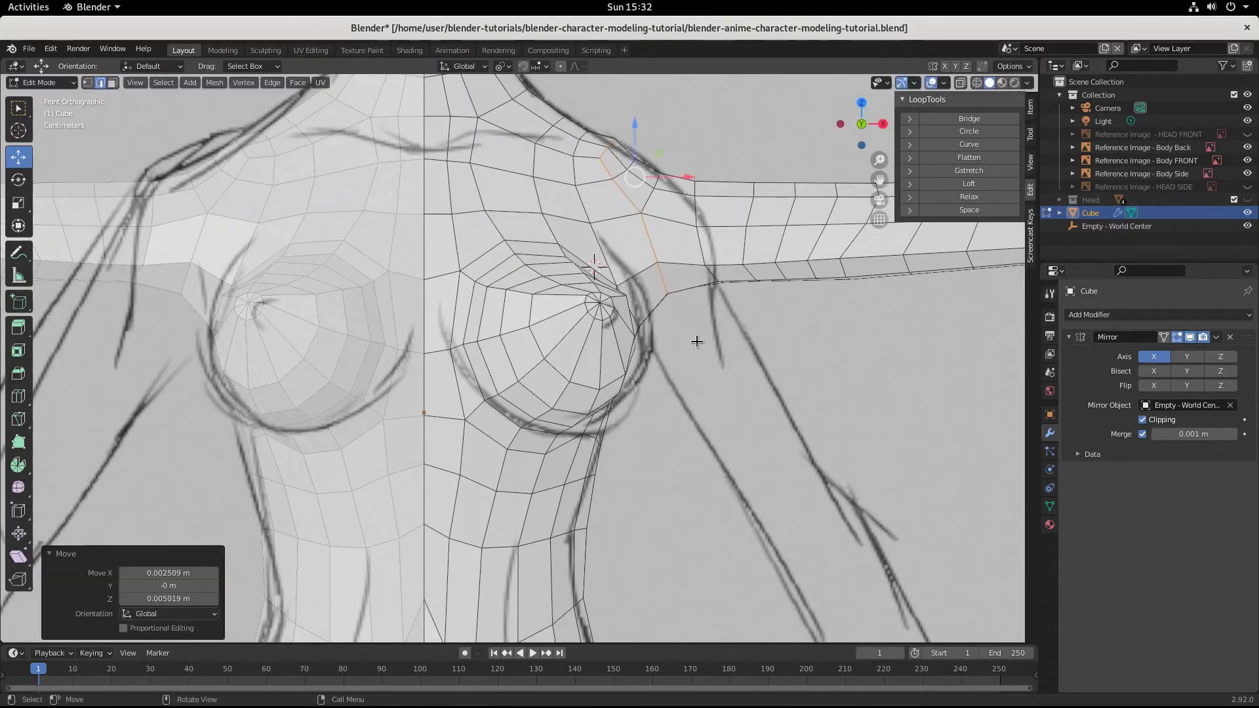
Step: Select the two edges on top of the shoulder and move them about 0.005 m on X and 0.0038 m on Z
{"action": "middle_click_drag", "start_coordinate": [659, 252], "coordinate": [711, 215]}
{"action": "left_click", "coordinate": [672, 177]}
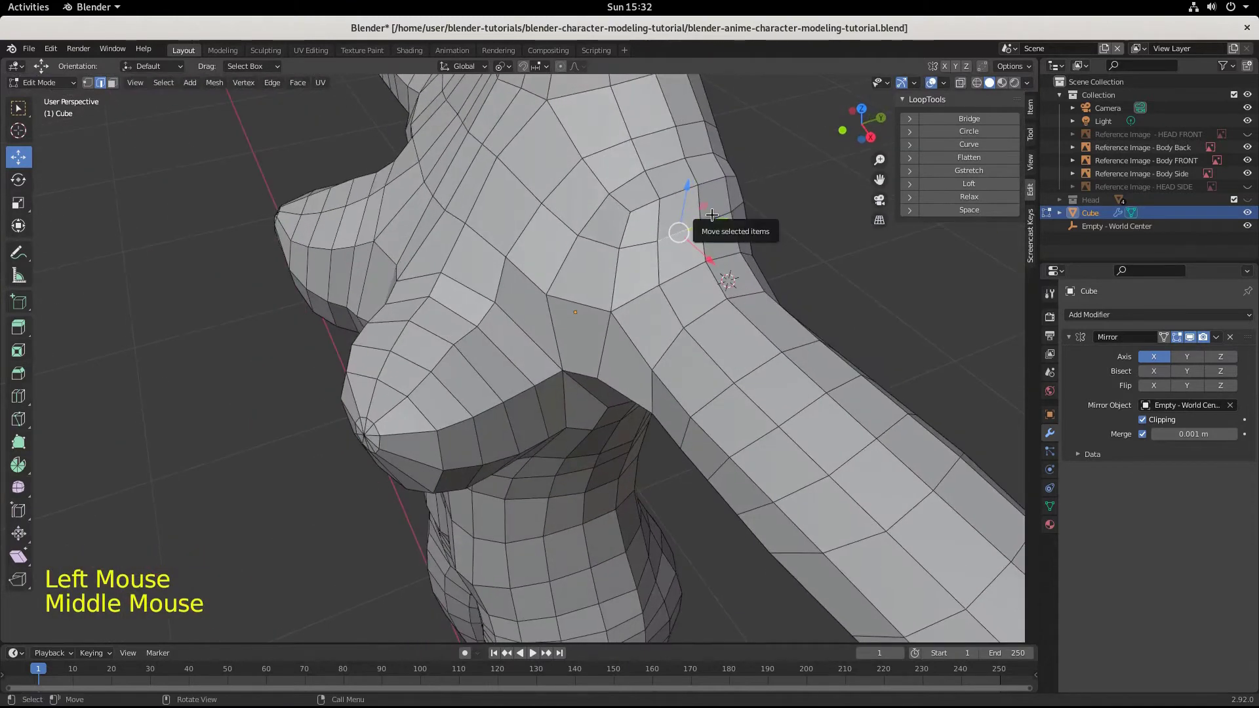
{"action": "left_click", "coordinate": [713, 215], "text": "shift"}
{"action": "key", "text": "KP_1"}
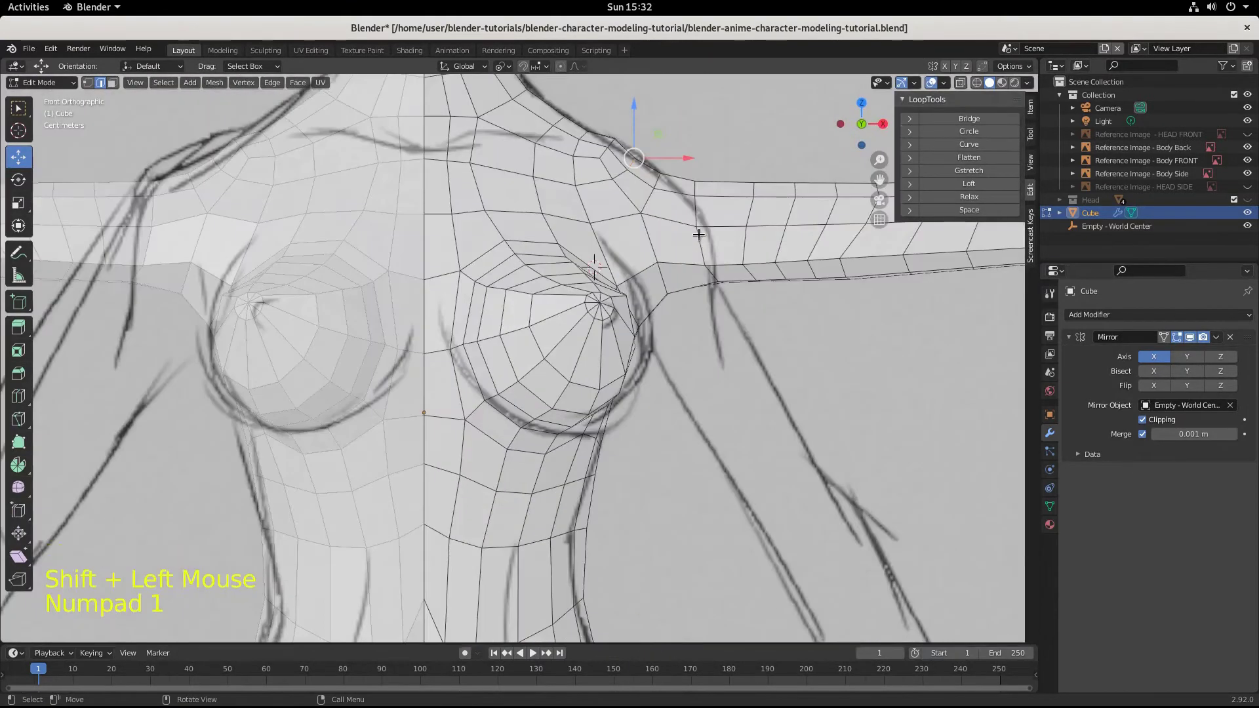
{"action": "key", "text": "g"}
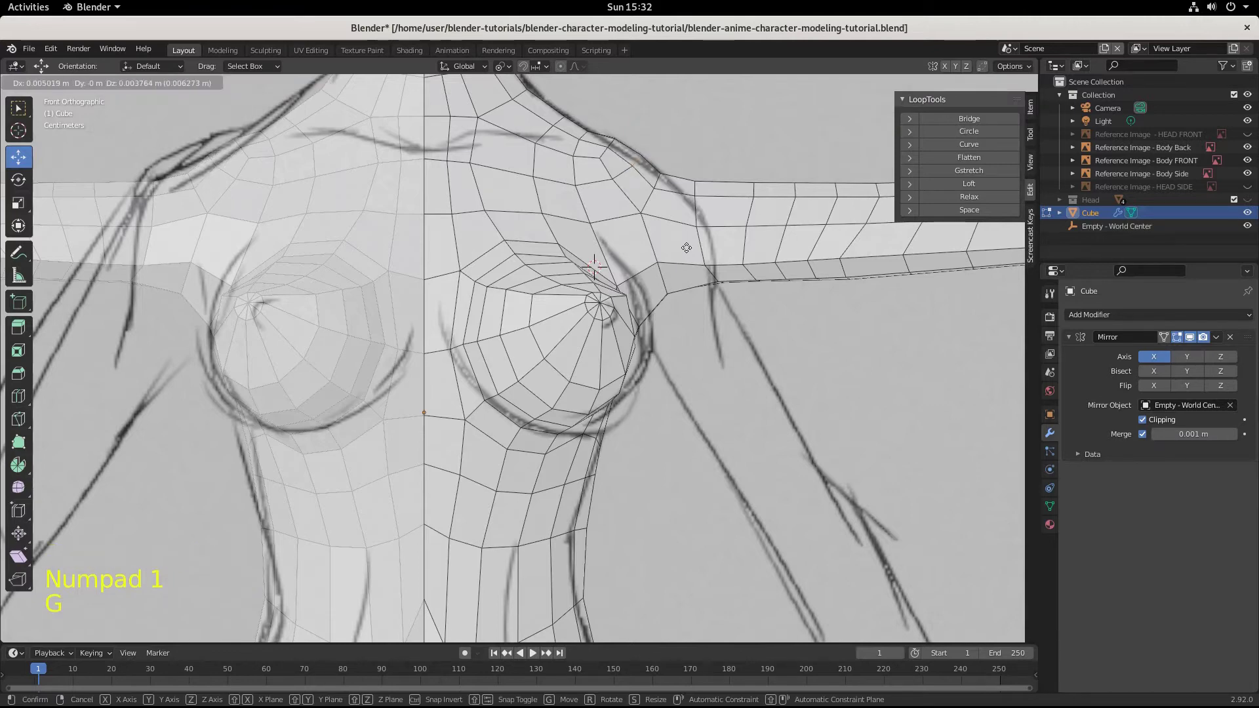
{"action": "left_click", "coordinate": [687, 248]}
Step: Select the next top shoulder edges toward the arm and move them about 0.0044 m on X and 0.0038 m on Z
{"action": "left_click", "coordinate": [660, 176]}
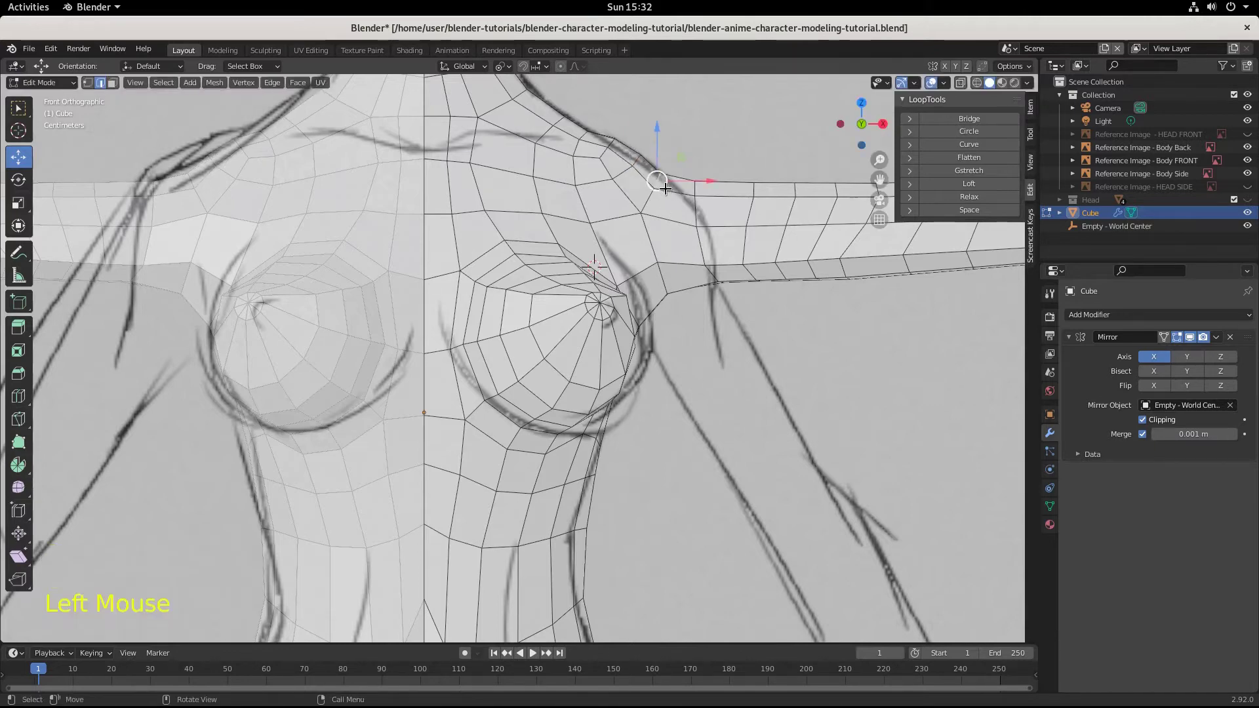
{"action": "middle_click_drag", "start_coordinate": [665, 183], "coordinate": [686, 260]}
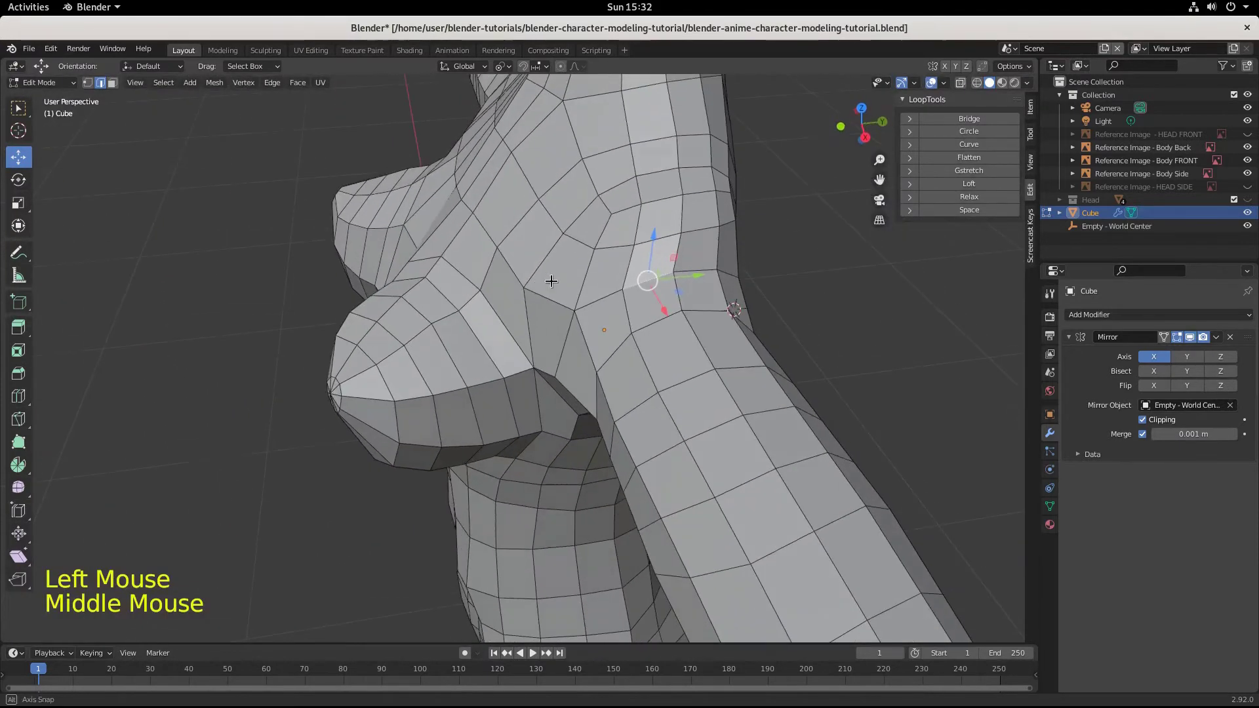
{"action": "left_click", "coordinate": [698, 272], "text": "shift"}
{"action": "key", "text": "KP_1"}
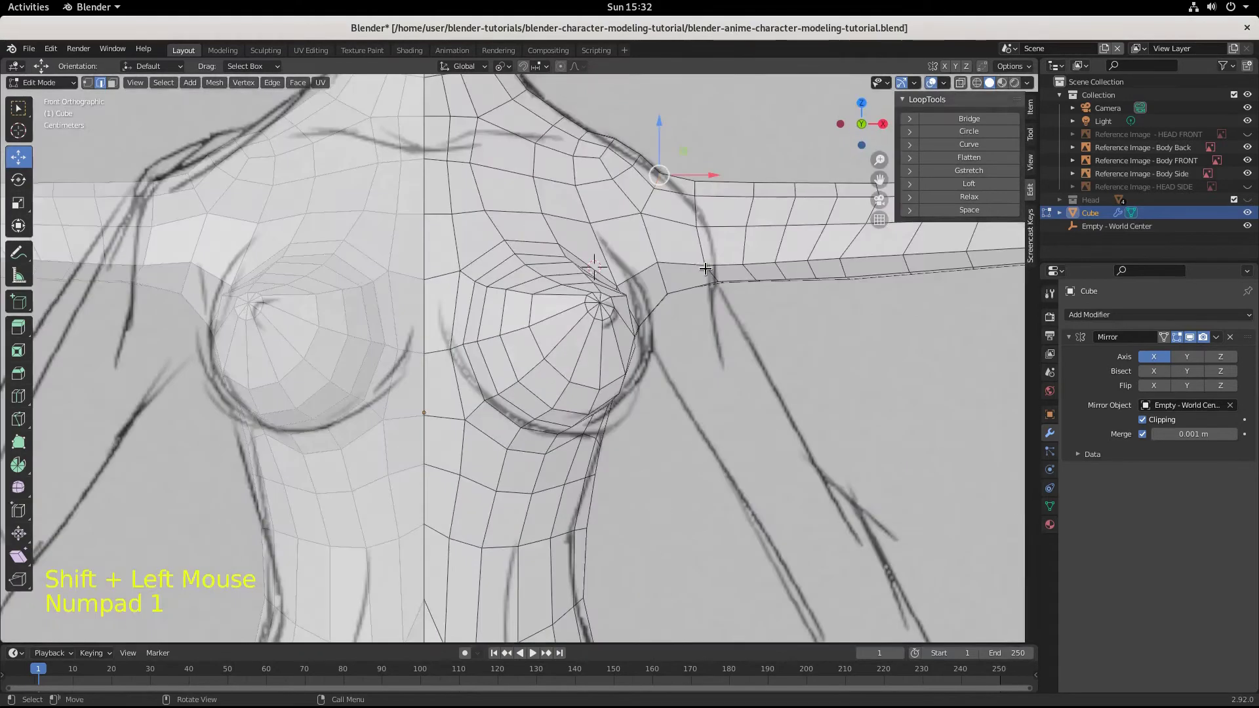
{"action": "key", "text": "g"}
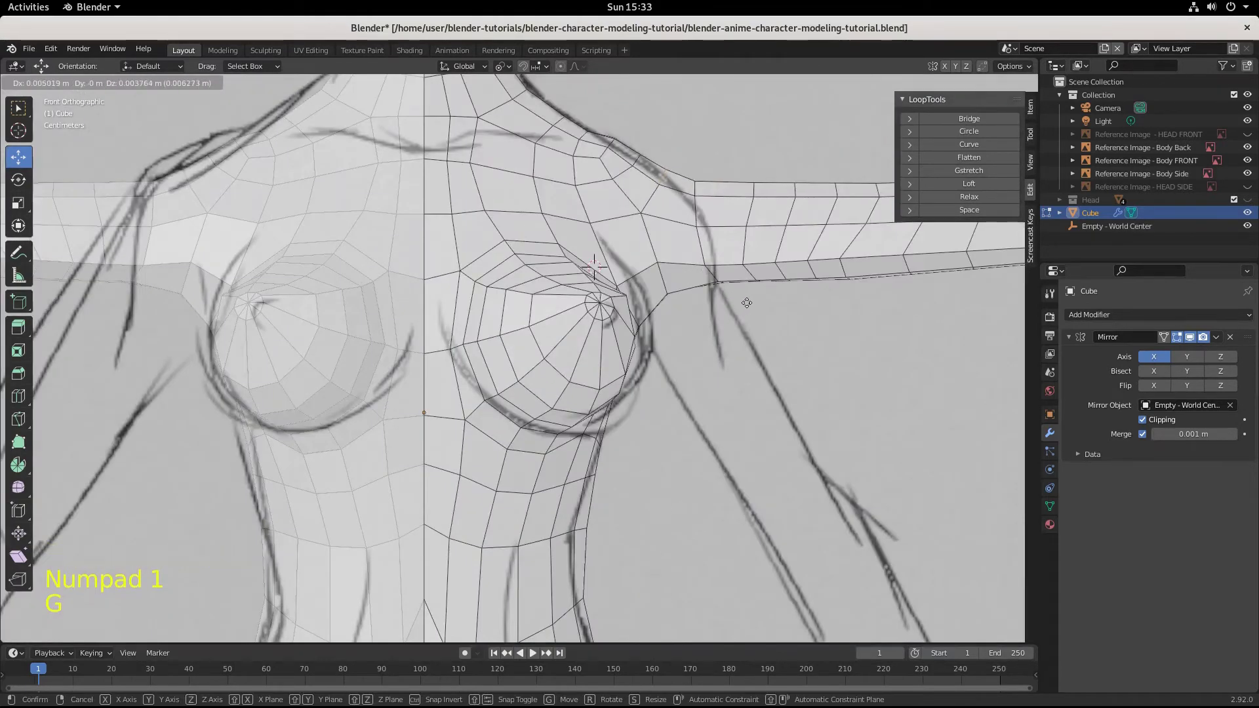
{"action": "left_click", "coordinate": [748, 312]}
Step: In Sculpt Mode, inflate the inner half of the breast with the Inflate/Deflate brush at 138 px radius and 0.500 strength
{"action": "scroll", "coordinate": [758, 326], "scroll_direction": "down", "scroll_amount": 4}
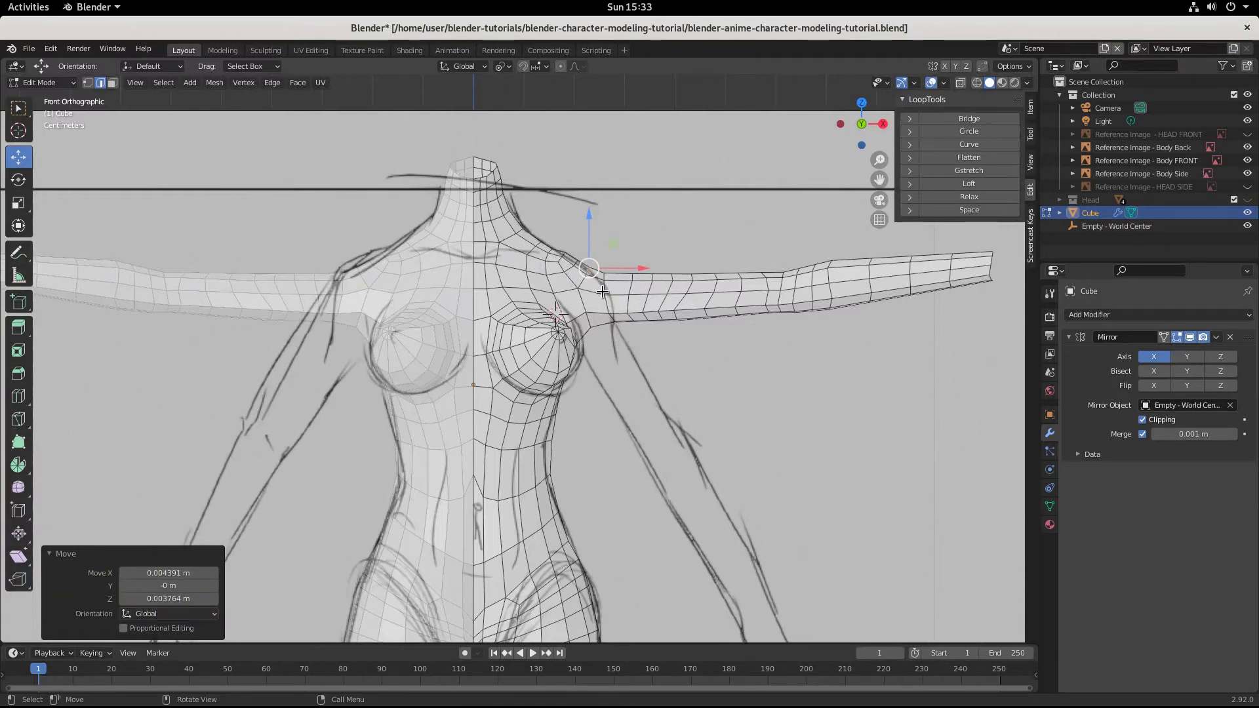
{"action": "key", "text": "KP_3"}
{"action": "scroll", "coordinate": [602, 291], "scroll_direction": "up", "scroll_amount": 2}
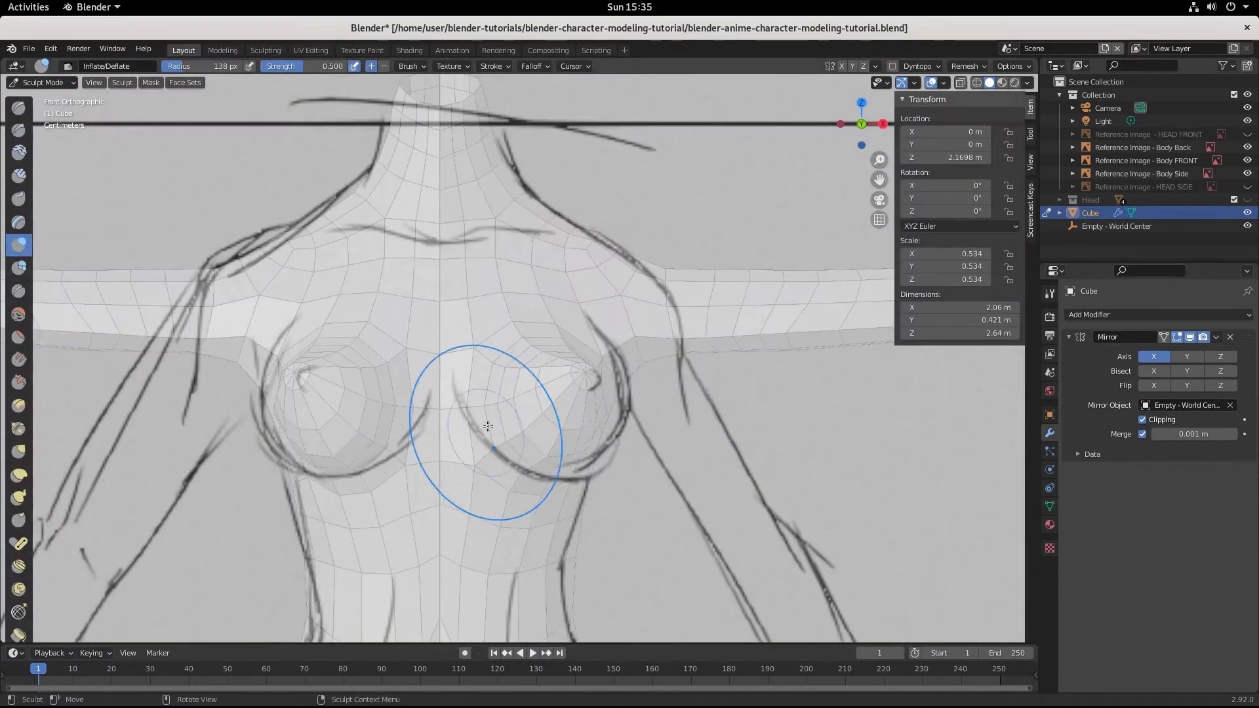
{"action": "left_click", "coordinate": [491, 420]}
{"action": "left_click", "coordinate": [490, 384]}
{"action": "left_click", "coordinate": [486, 380]}
{"action": "left_click", "coordinate": [485, 378]}
{"action": "left_click", "coordinate": [485, 377]}
{"action": "left_click", "coordinate": [484, 375]}
{"action": "left_click", "coordinate": [484, 374]}
{"action": "left_click", "coordinate": [491, 378]}
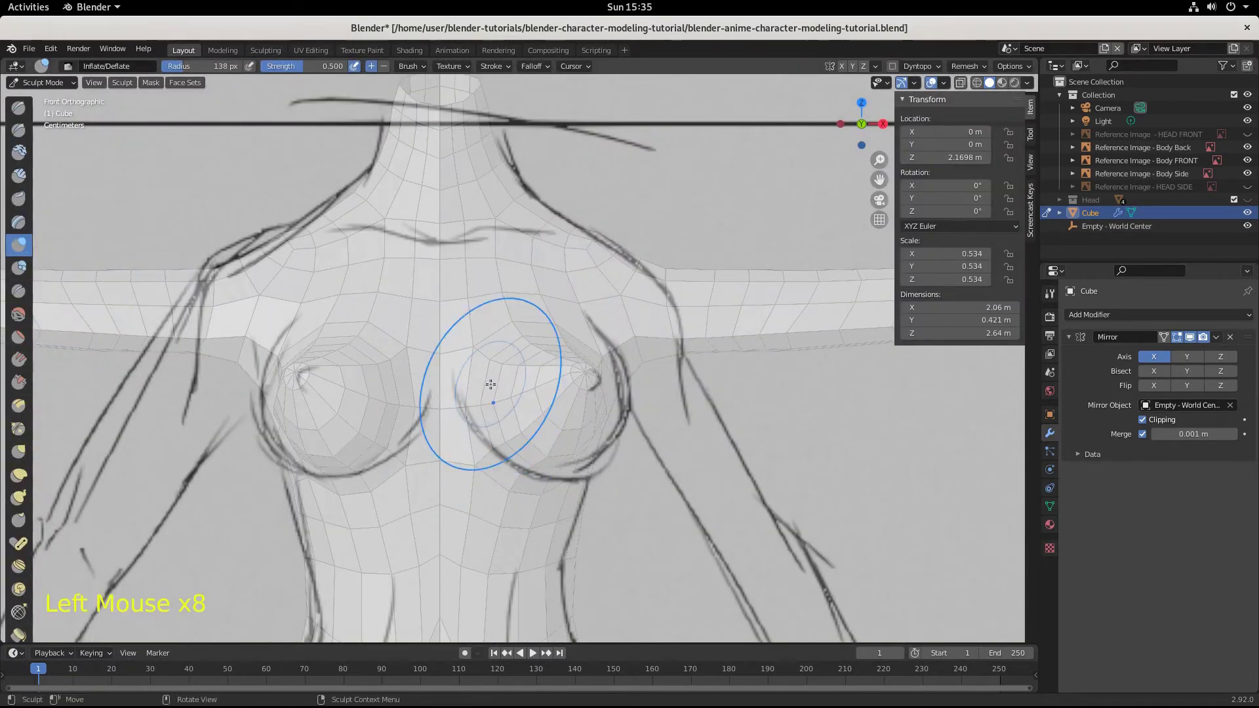
{"action": "left_click", "coordinate": [486, 380]}
{"action": "left_click", "coordinate": [553, 428]}
Step: Inflate the outer side of the breast in several dabs progressing toward its tip
{"action": "mouse_move", "coordinate": [553, 428]}
{"action": "middle_mouse_down"}
{"action": "mouse_move", "coordinate": [549, 449]}
{"action": "mouse_move", "coordinate": [440, 410]}
{"action": "middle_mouse_up"}
{"action": "left_click", "coordinate": [438, 410]}
{"action": "left_click", "coordinate": [429, 410]}
{"action": "left_click", "coordinate": [421, 410]}
{"action": "left_click", "coordinate": [414, 410]}
{"action": "left_click", "coordinate": [408, 410]}
{"action": "left_click", "coordinate": [401, 410]}
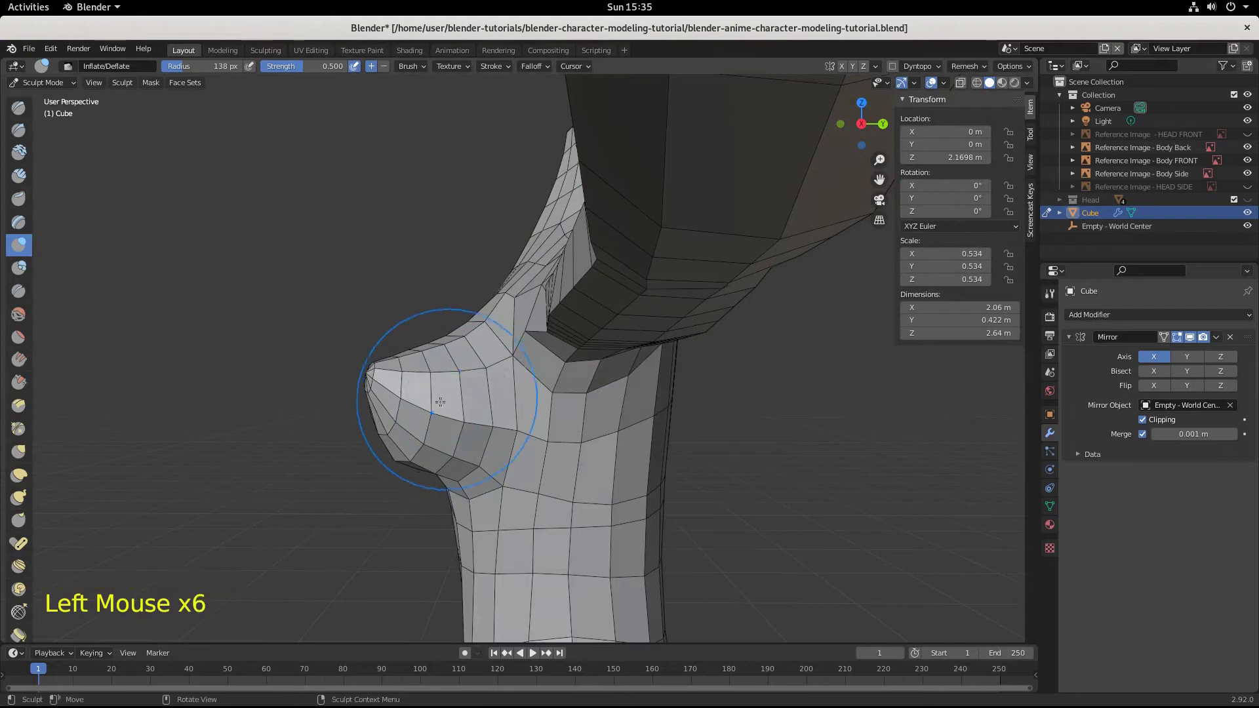
{"action": "left_click", "coordinate": [392, 409]}
{"action": "left_click", "coordinate": [382, 409]}
{"action": "left_click", "coordinate": [381, 408]}
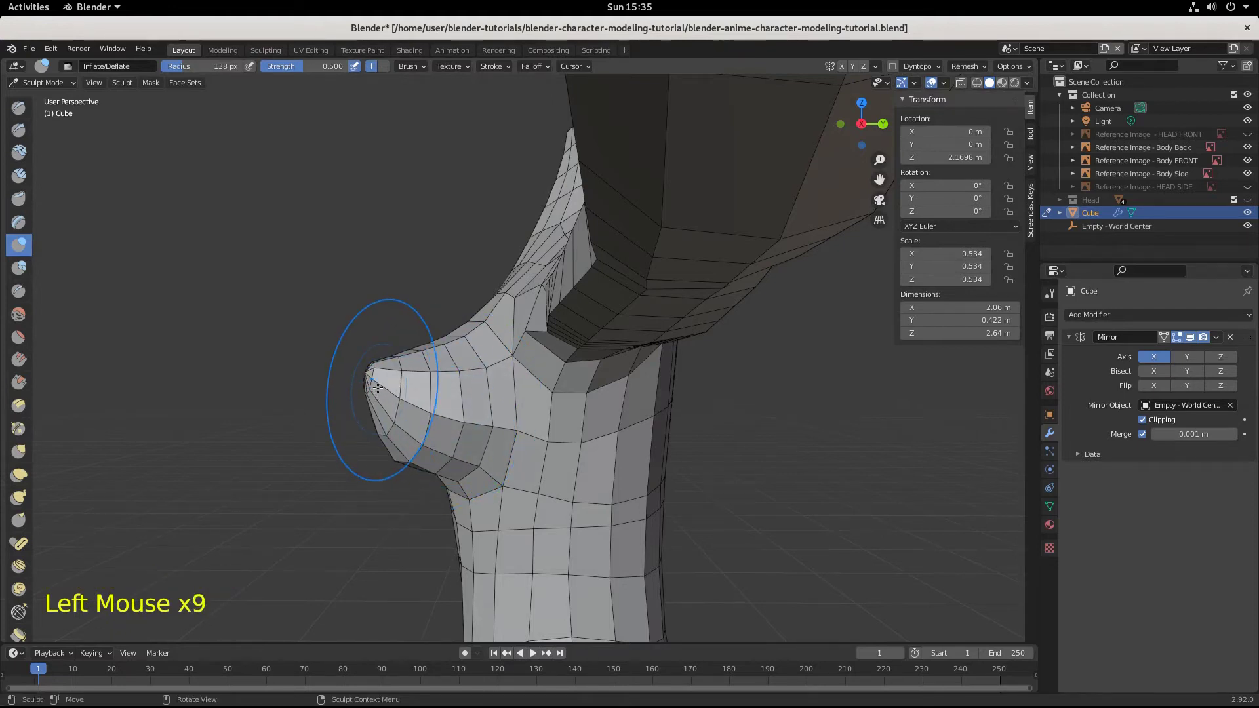
Step: Inflate the underside and outer side of the breast to fit the outline of the side reference
{"action": "key", "text": "KP_3"}
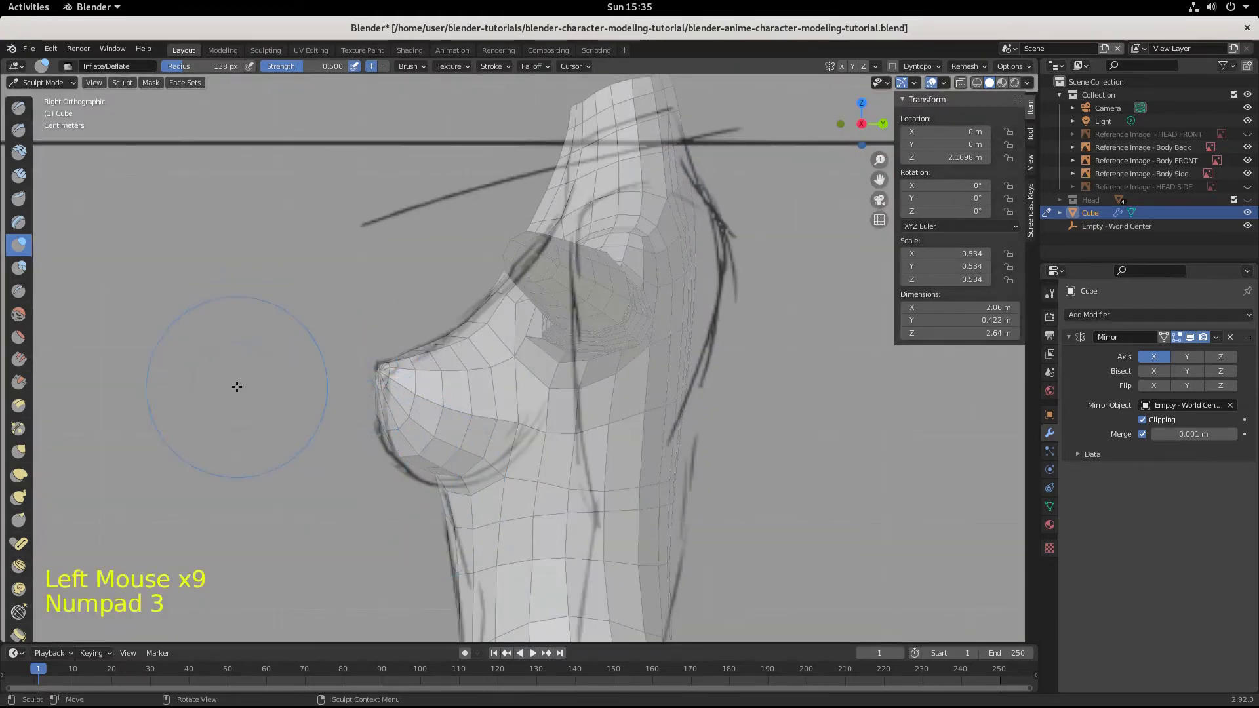
{"action": "left_click", "coordinate": [423, 464]}
{"action": "left_click", "coordinate": [432, 464]}
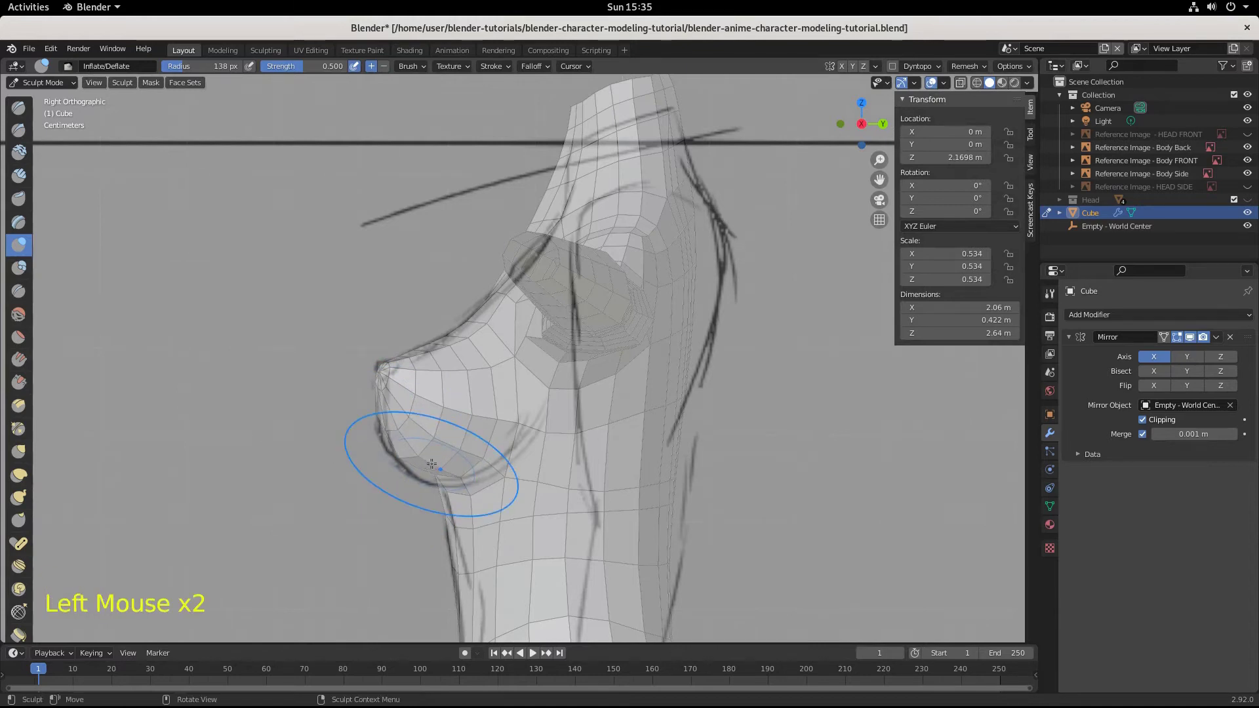
{"action": "left_click", "coordinate": [493, 399]}
{"action": "left_click", "coordinate": [489, 390]}
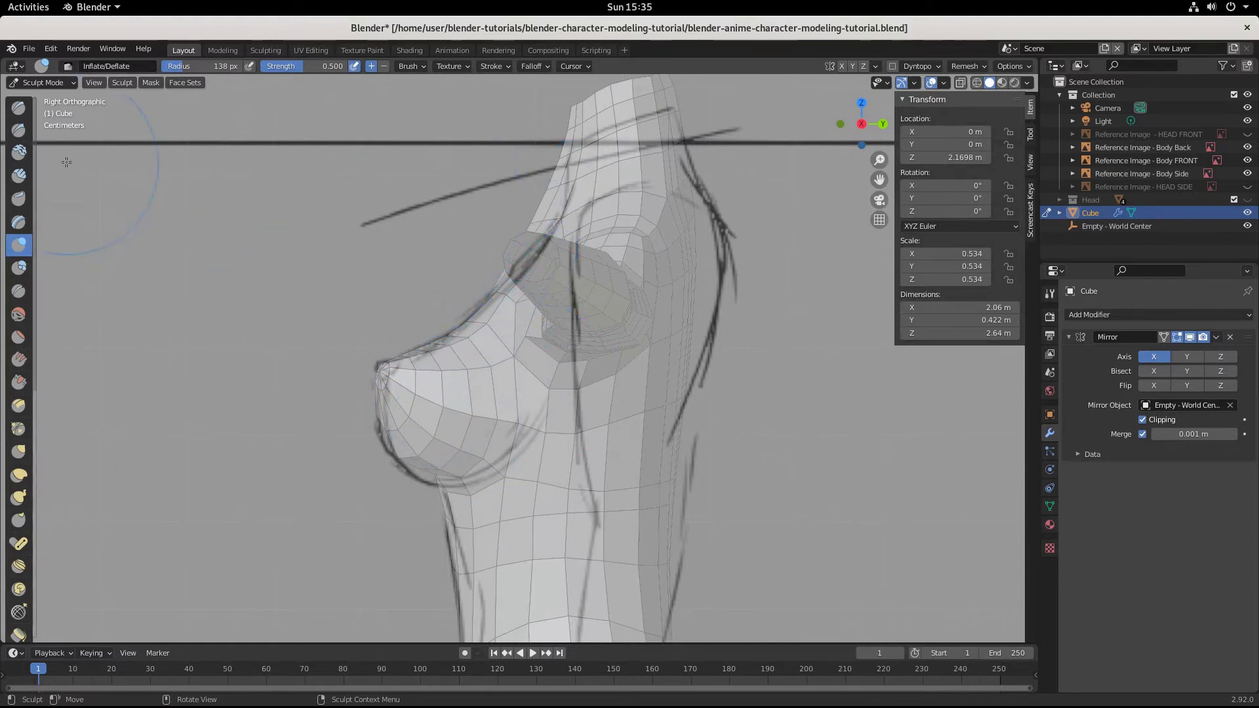
Step: Return to Edit Mode with face selection and move the selected upper chest faces about 0.0113 m along Y
{"action": "left_click", "coordinate": [43, 82]}
{"action": "left_click", "coordinate": [33, 107]}
{"action": "left_click", "coordinate": [112, 82]}
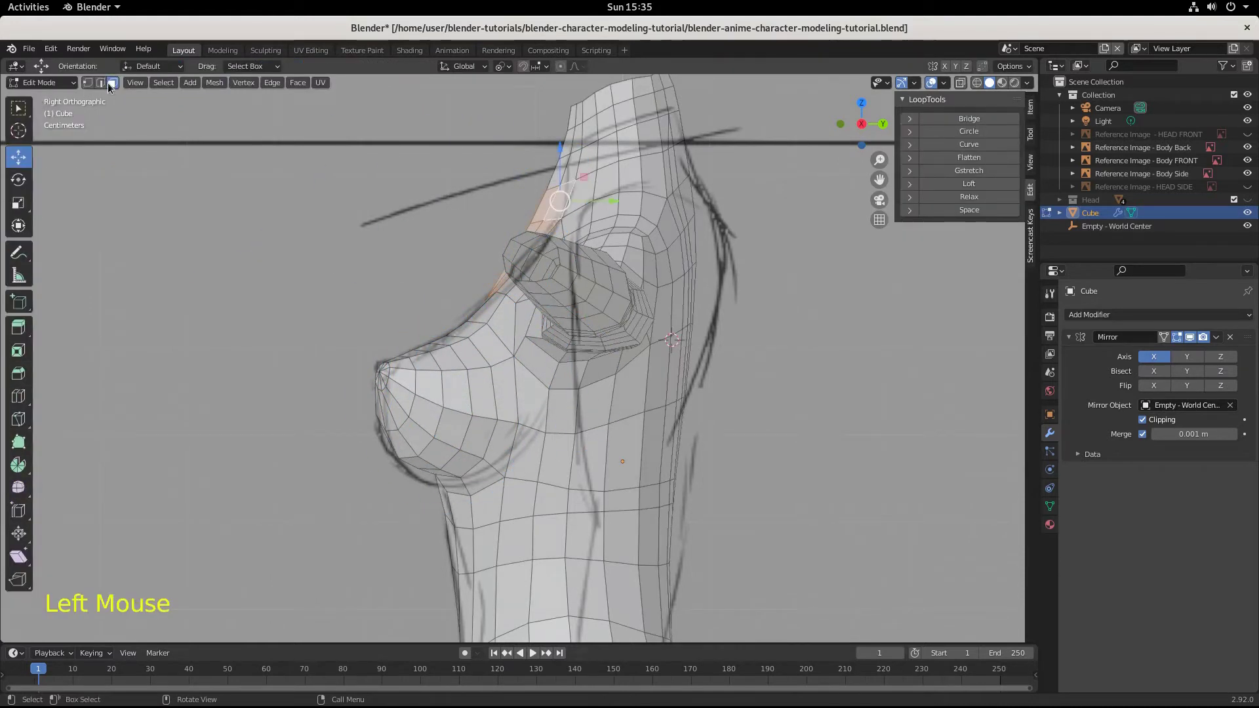
{"action": "left_click_drag", "start_coordinate": [614, 202], "coordinate": [622, 200]}
Step: In wireframe shading, select the front neck faces and move them about 0.003 m along Y to follow the side reference
{"action": "left_click", "coordinate": [565, 161]}
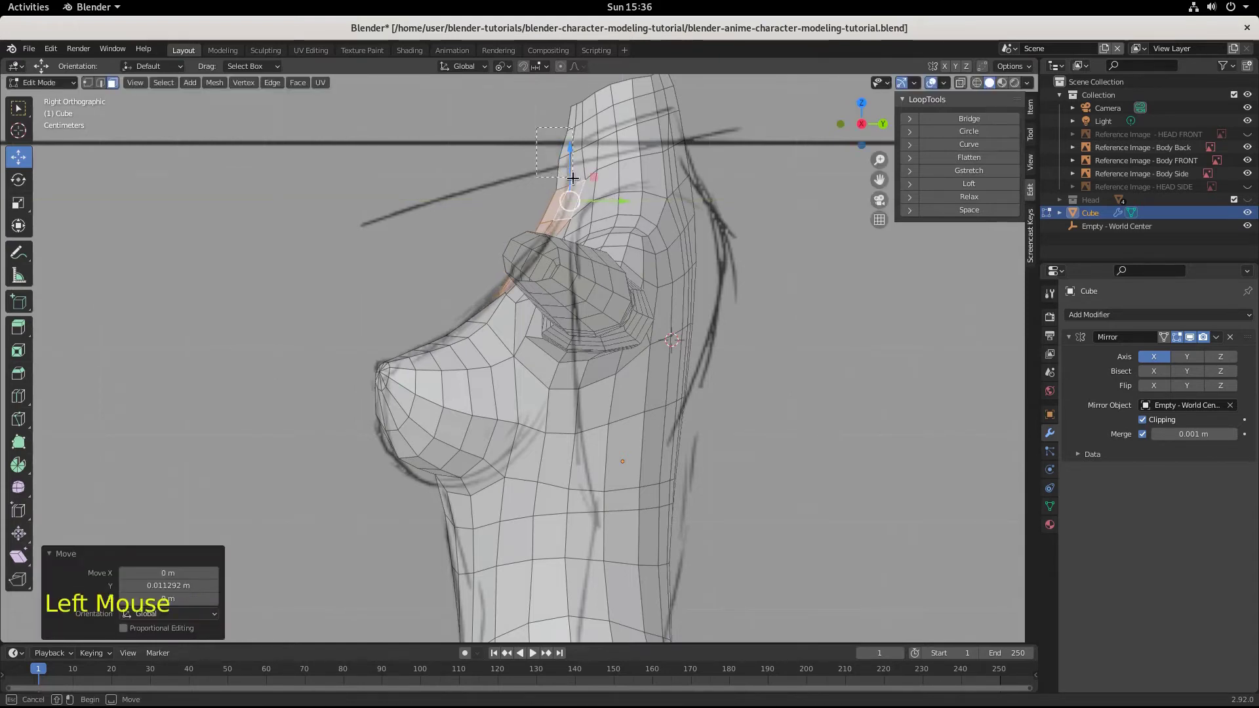
{"action": "left_click", "coordinate": [977, 83]}
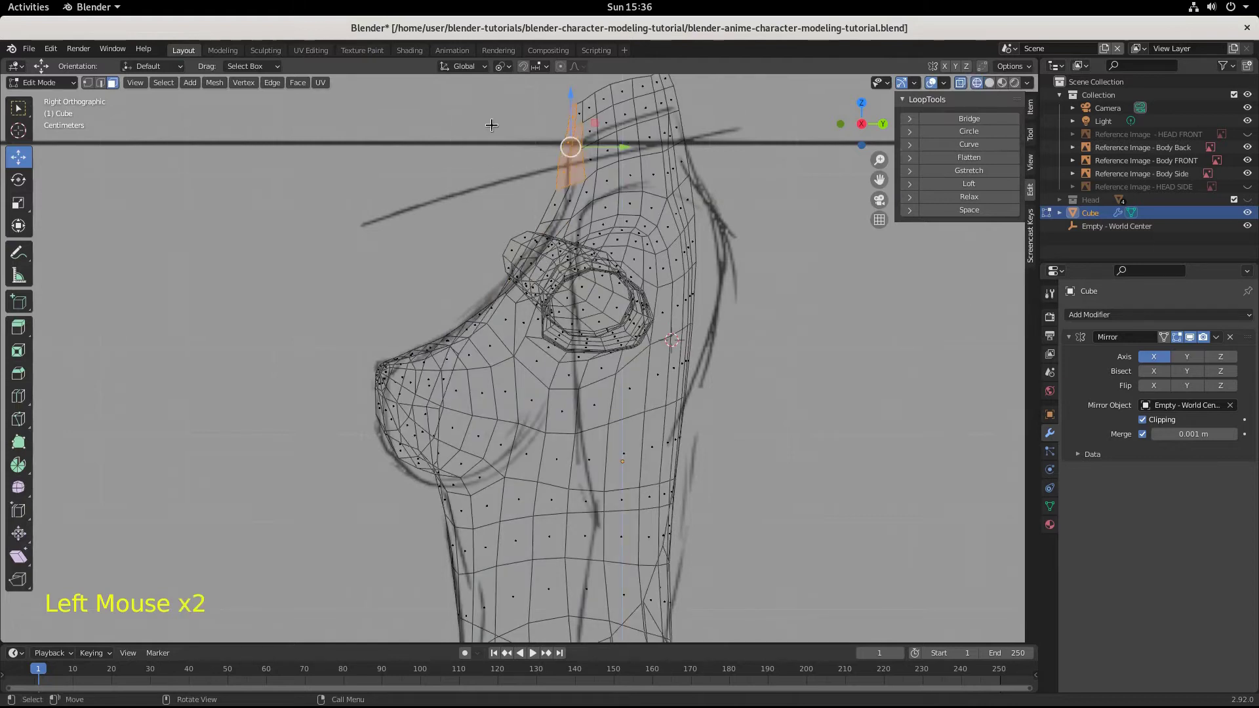
{"action": "left_click", "coordinate": [568, 164]}
{"action": "left_click_drag", "start_coordinate": [624, 157], "coordinate": [623, 169]}
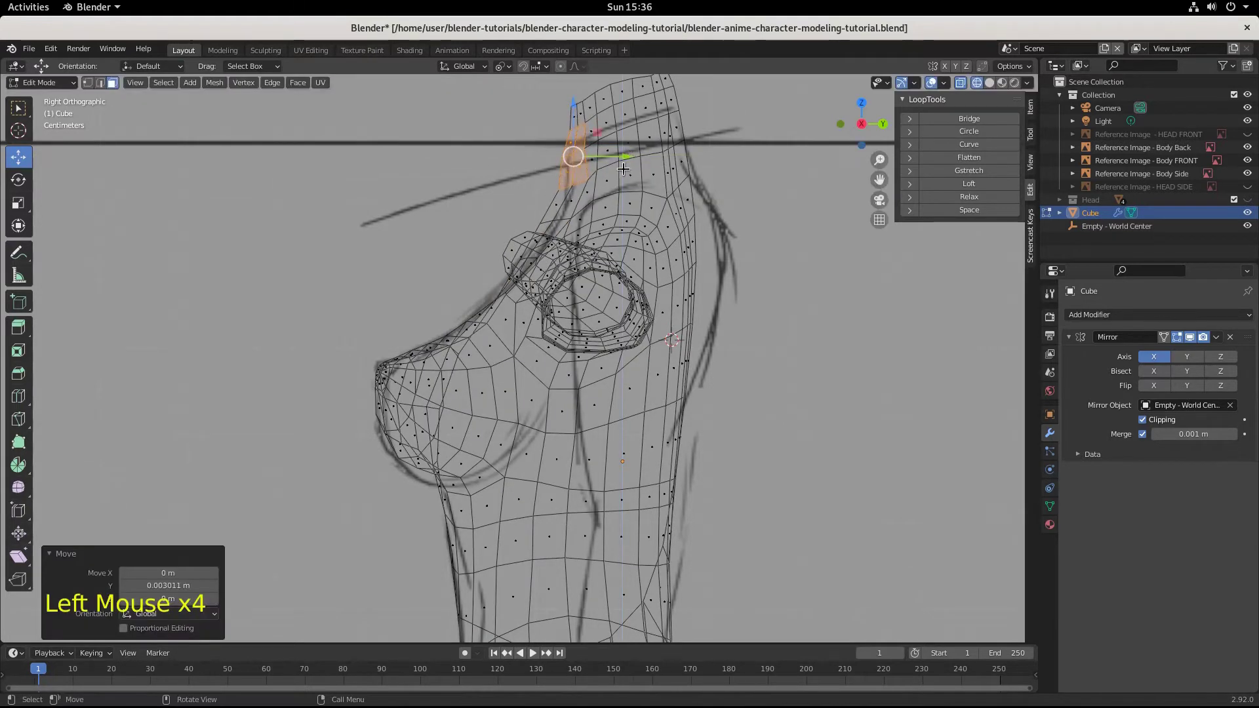
{"action": "left_click", "coordinate": [562, 178]}
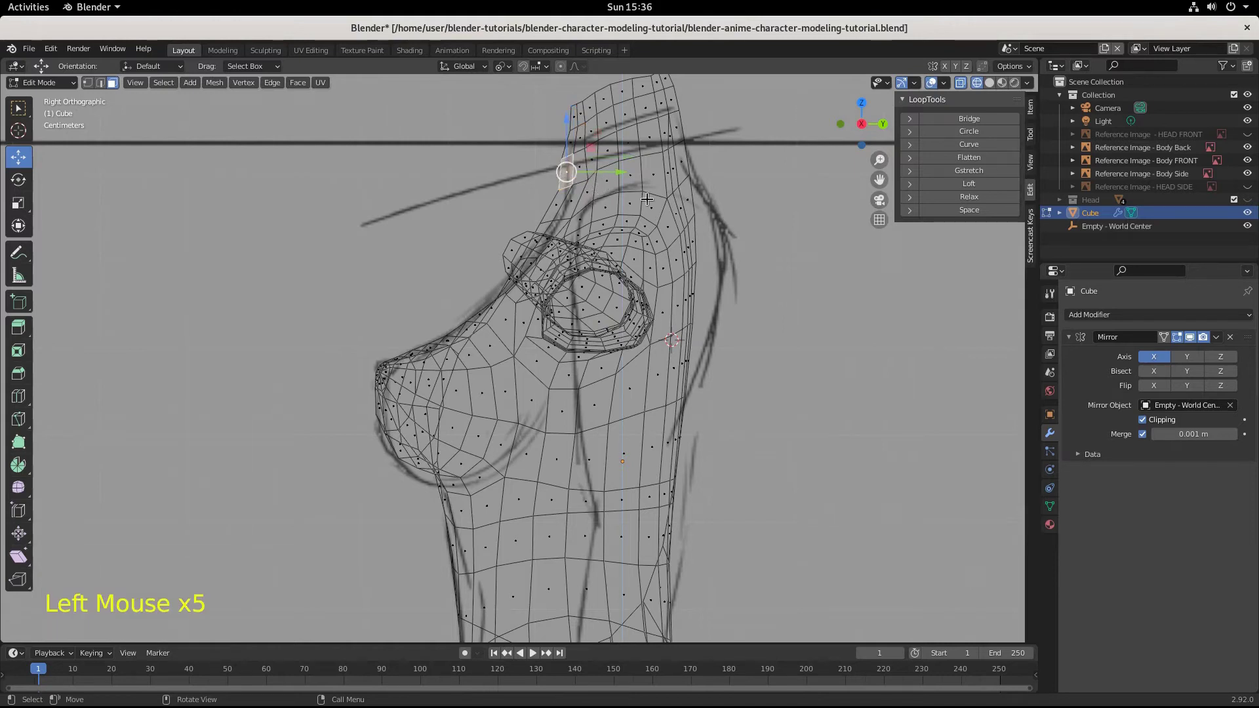
Step: Select all the neck vertices down to its base, scale them to 0.913 and move them about 0.009 m along Y and -0.0009 m along Z
{"action": "scroll", "coordinate": [497, 121], "scroll_direction": "down", "scroll_amount": 1}
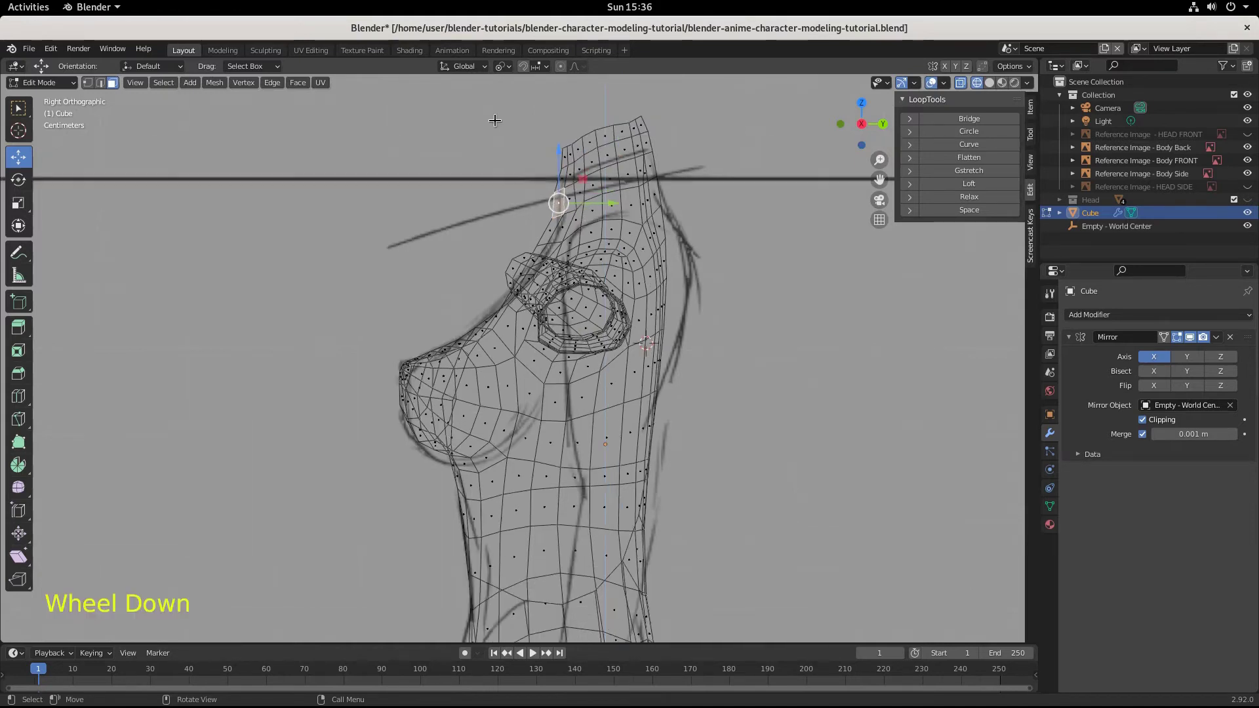
{"action": "left_click_drag", "start_coordinate": [509, 103], "coordinate": [721, 206]}
{"action": "left_click", "coordinate": [758, 197]}
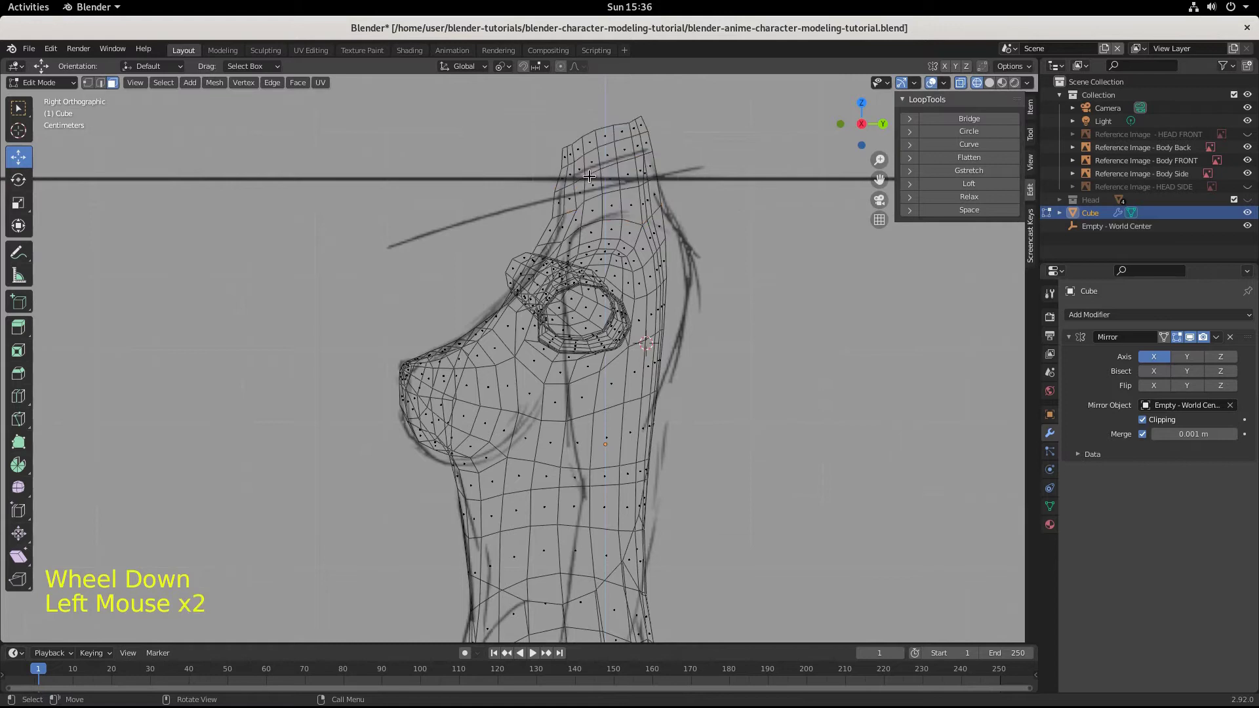
{"action": "left_click_drag", "start_coordinate": [524, 116], "coordinate": [697, 169]}
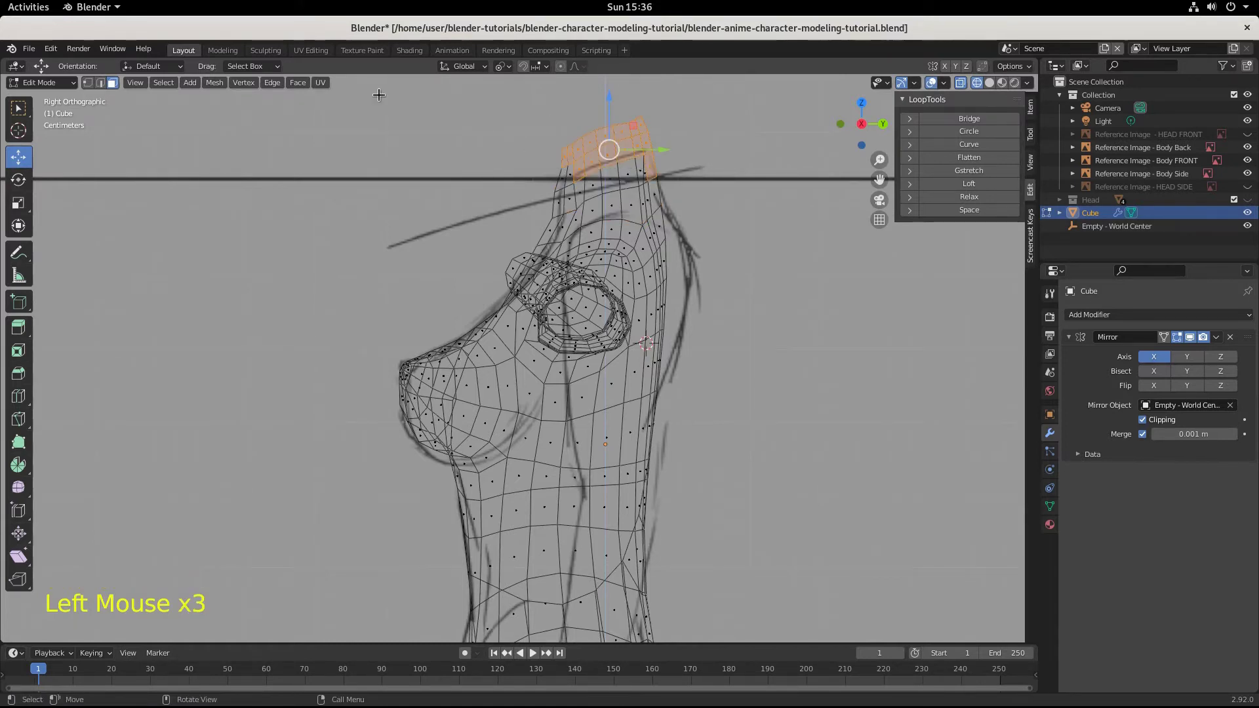
{"action": "left_click", "coordinate": [88, 83]}
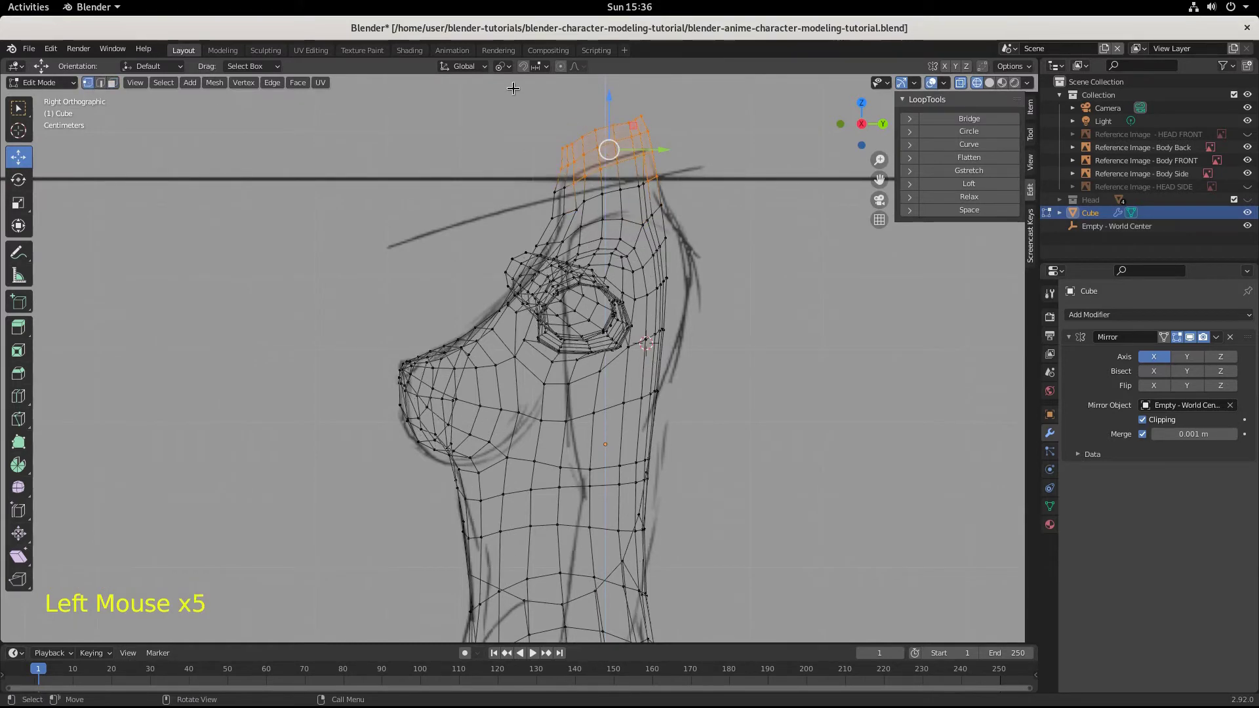
{"action": "left_click_drag", "start_coordinate": [513, 89], "coordinate": [746, 210]}
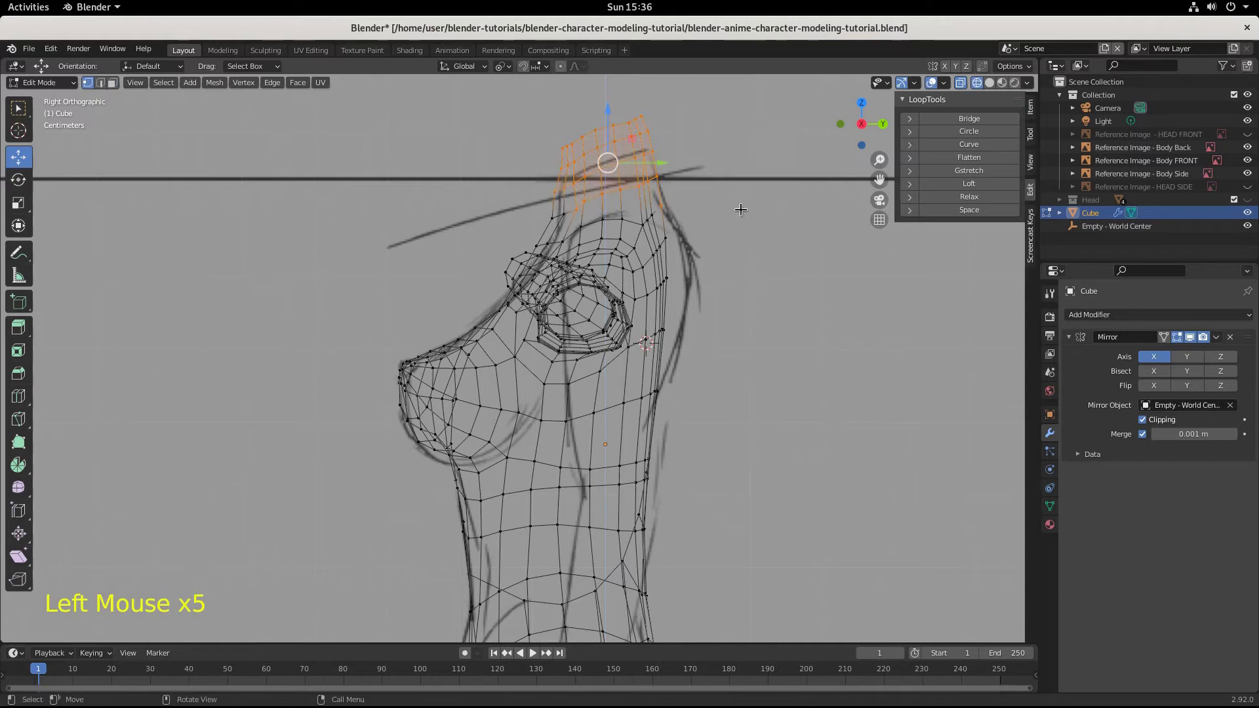
{"action": "left_click", "coordinate": [650, 197], "text": "shift"}
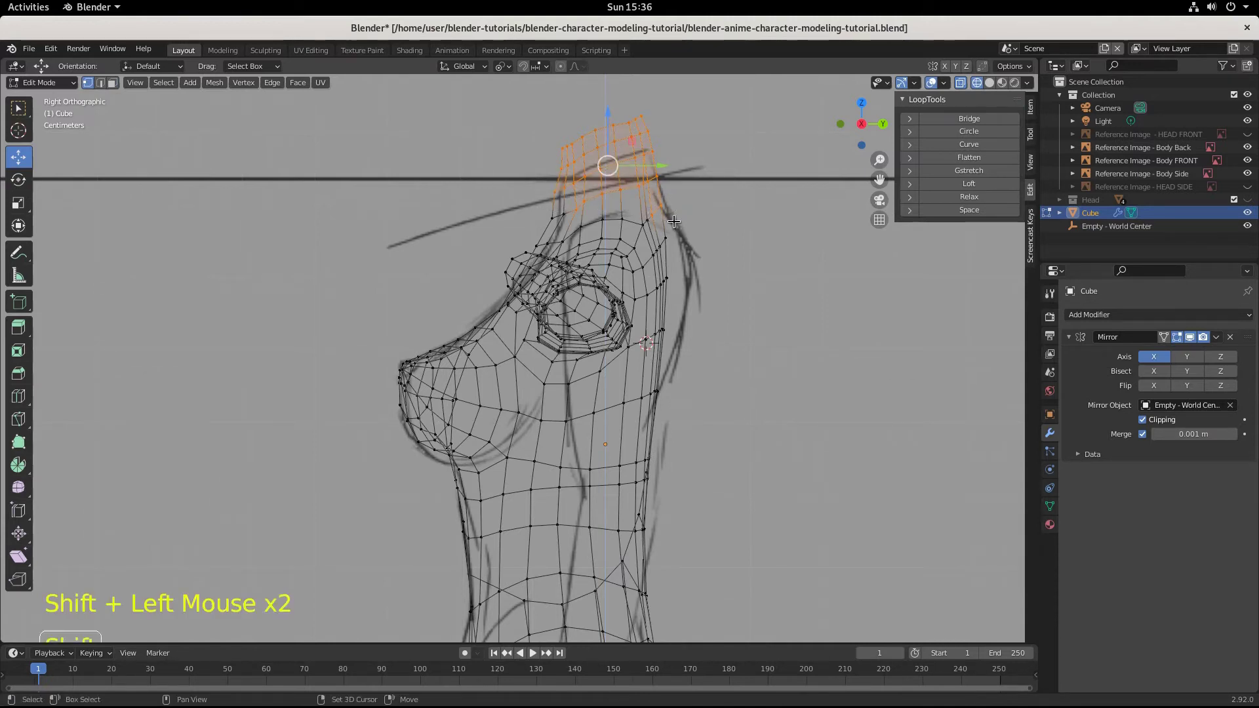
{"action": "left_click", "coordinate": [657, 215], "text": "shift"}
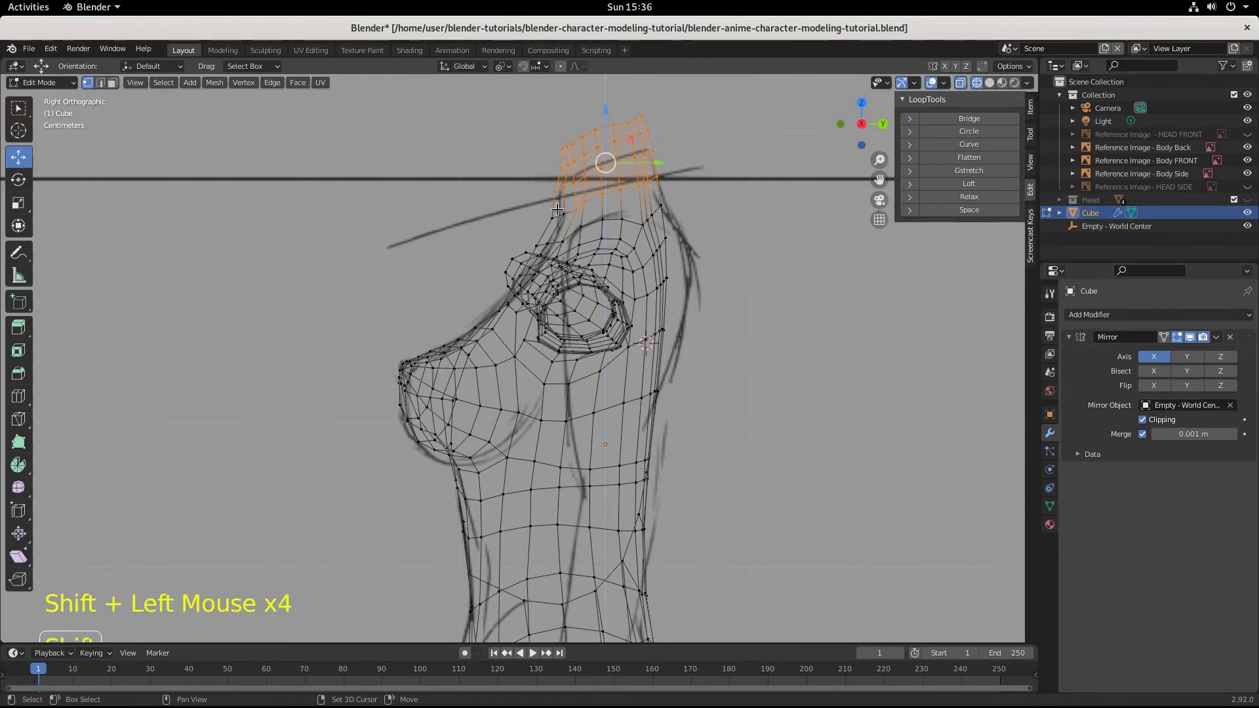
{"action": "left_click", "coordinate": [547, 202], "text": "shift"}
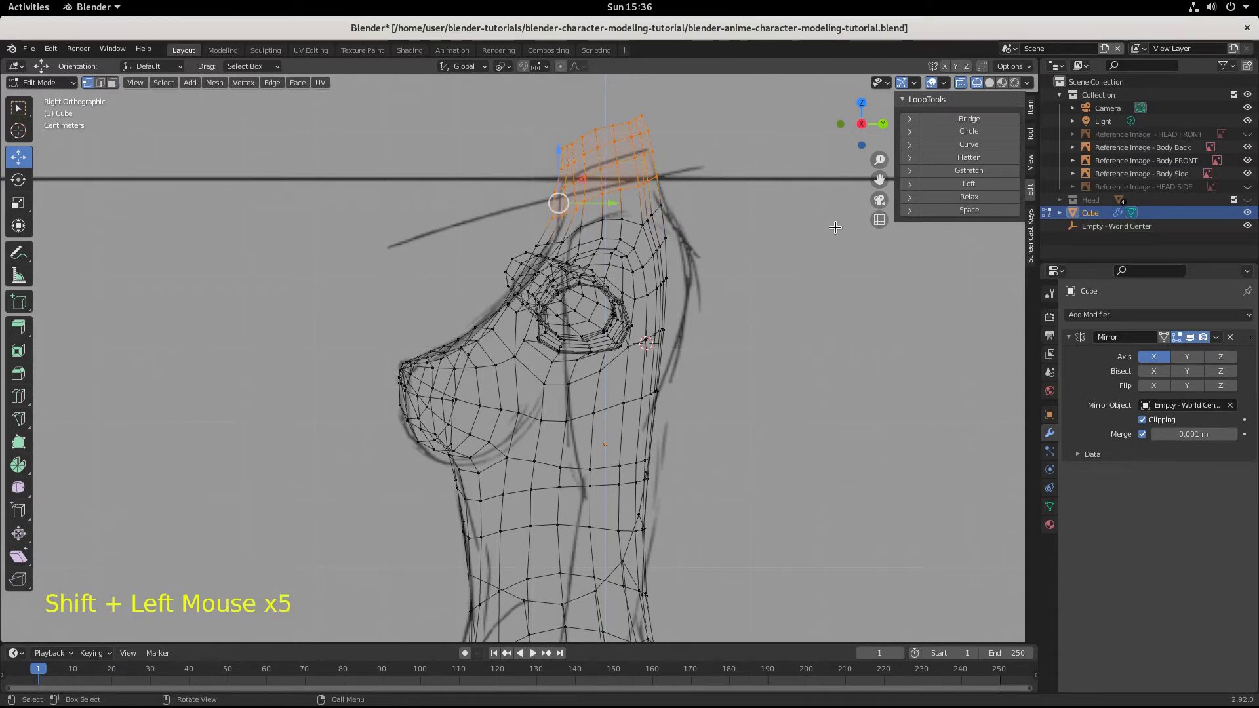
{"action": "key", "text": "s"}
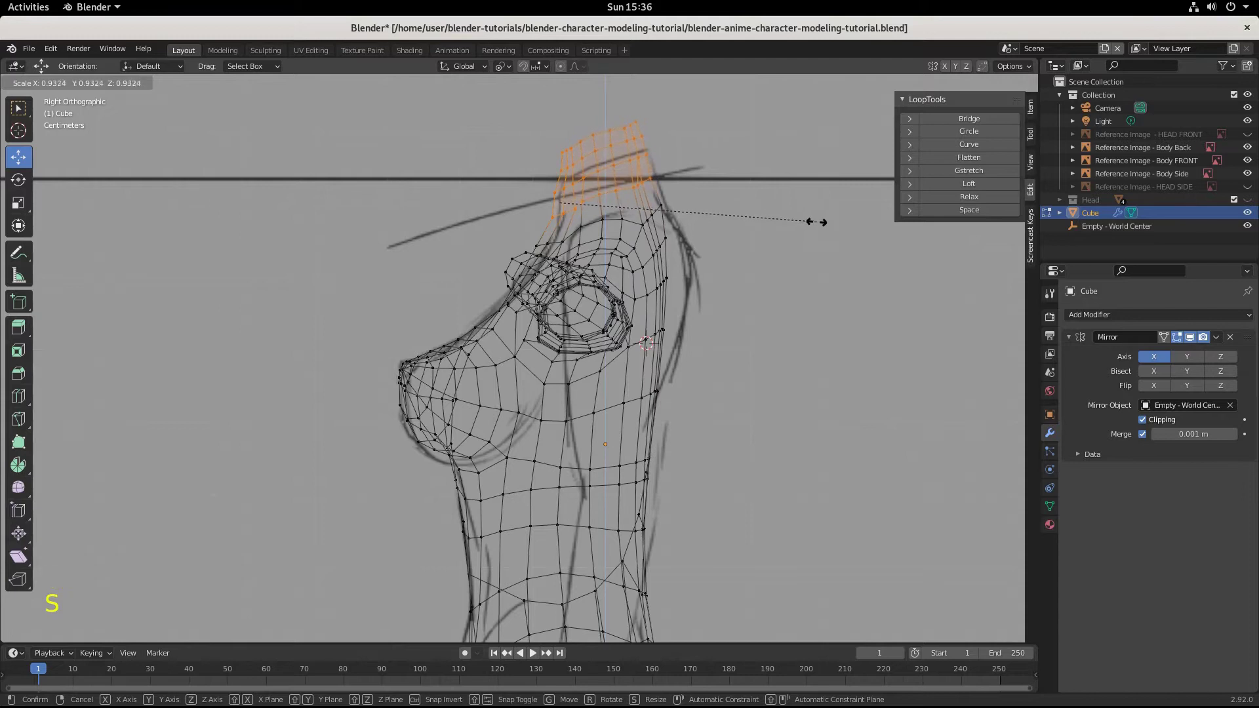
{"action": "left_click", "coordinate": [812, 220]}
{"action": "key", "text": "g"}
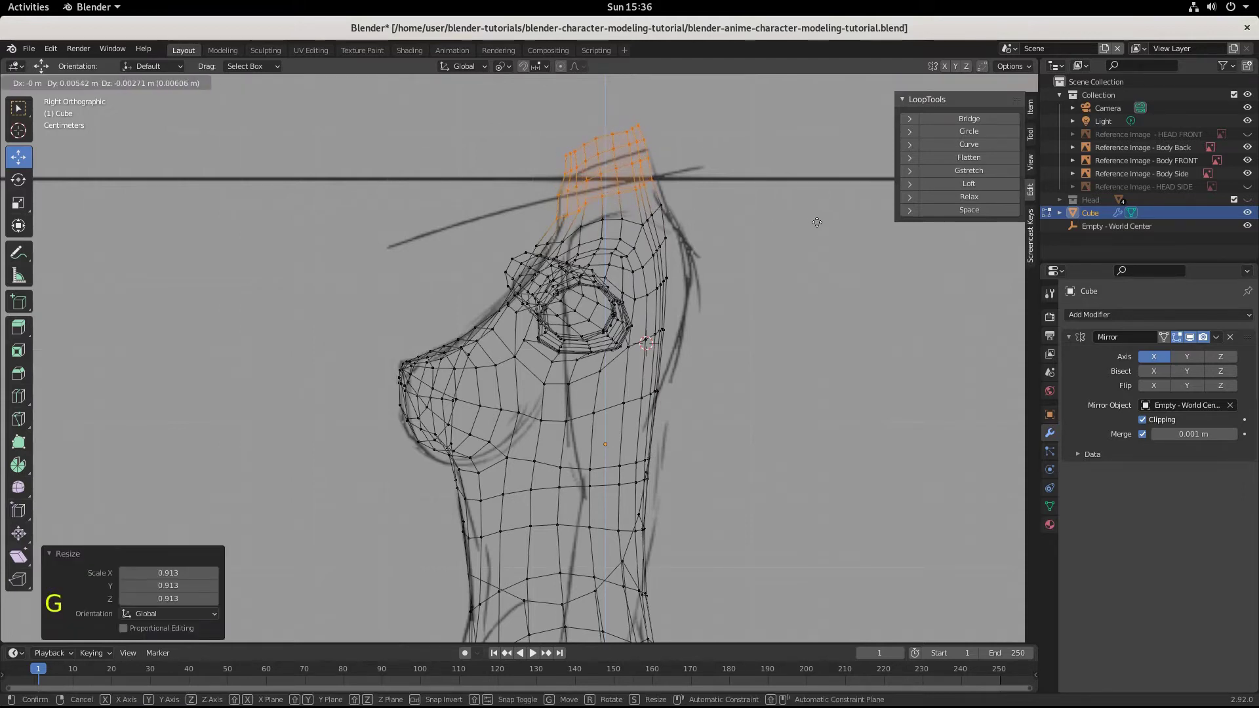
{"action": "left_click", "coordinate": [818, 222]}
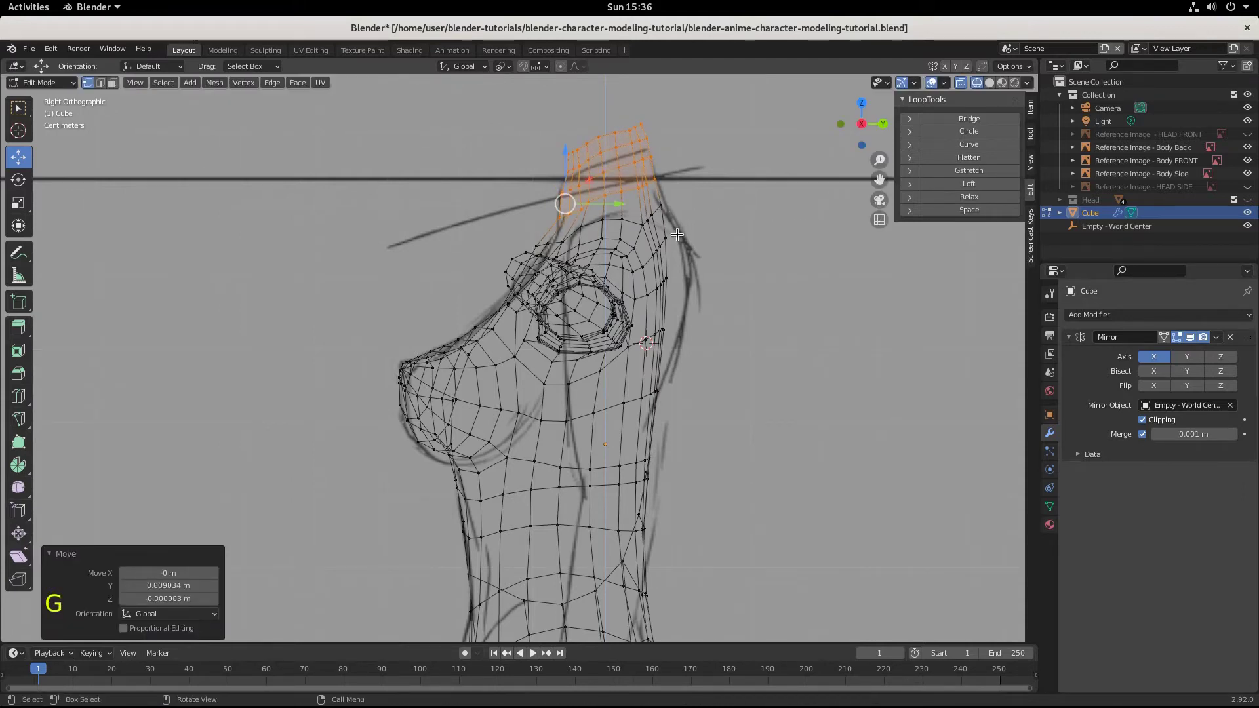
Step: Shift the front vertices where the neck meets the upper chest along Y to fit the side reference outline
{"action": "left_click", "coordinate": [537, 244]}
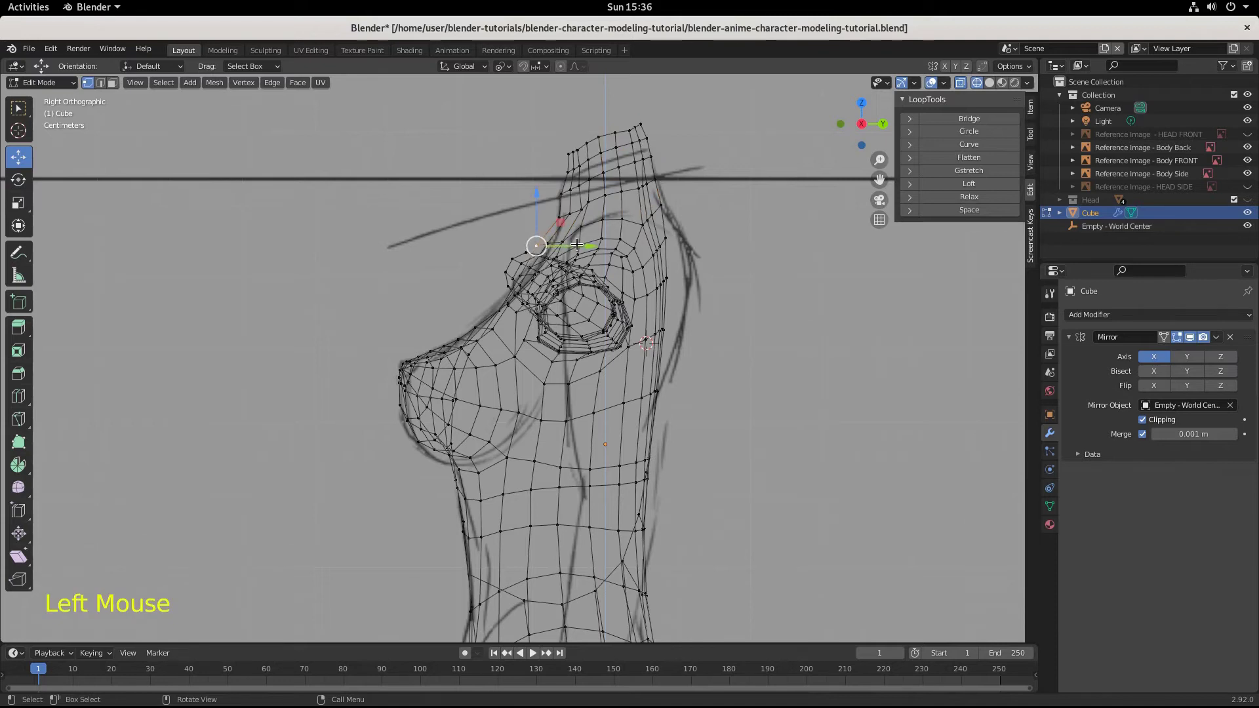
{"action": "left_click_drag", "start_coordinate": [591, 245], "coordinate": [598, 247]}
{"action": "left_click", "coordinate": [550, 241]}
{"action": "left_click", "coordinate": [553, 241]}
{"action": "scroll", "coordinate": [527, 302], "scroll_direction": "up", "scroll_amount": 2}
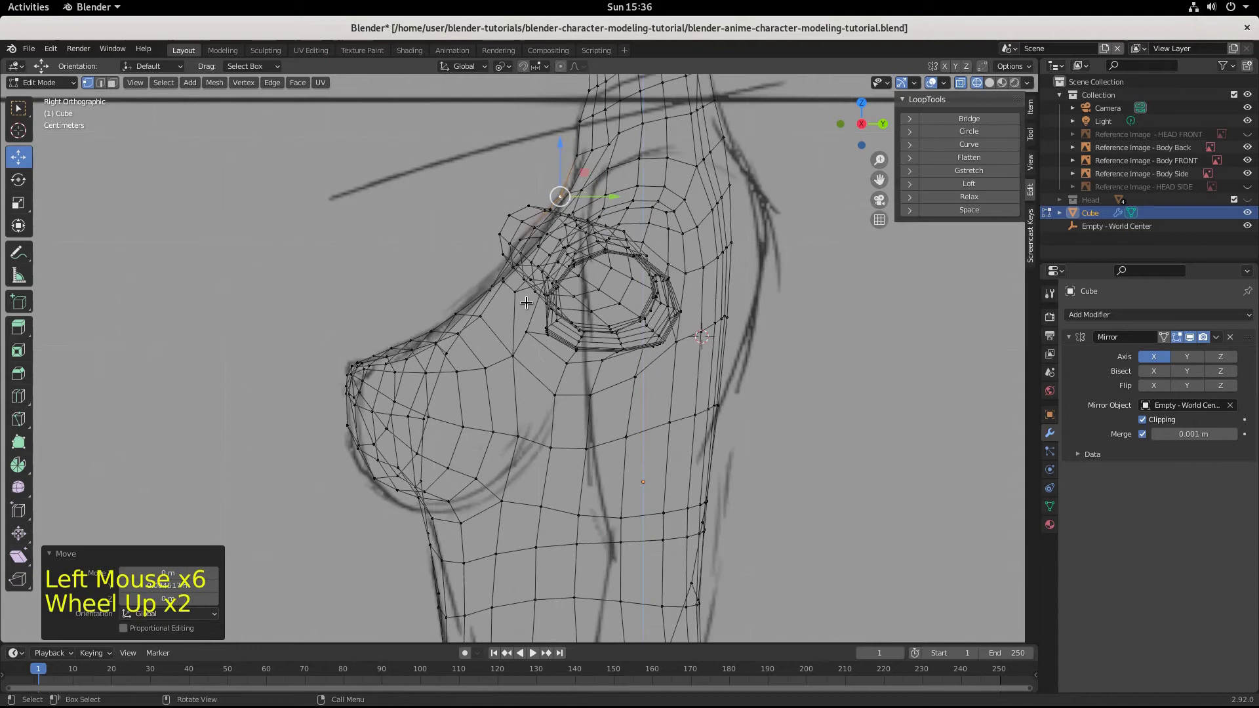
Step: Move an upper chest slope vertex about -0.0038 m along Y and adjust the breast tip vertex along Z to fit the side reference
{"action": "left_click", "coordinate": [489, 283]}
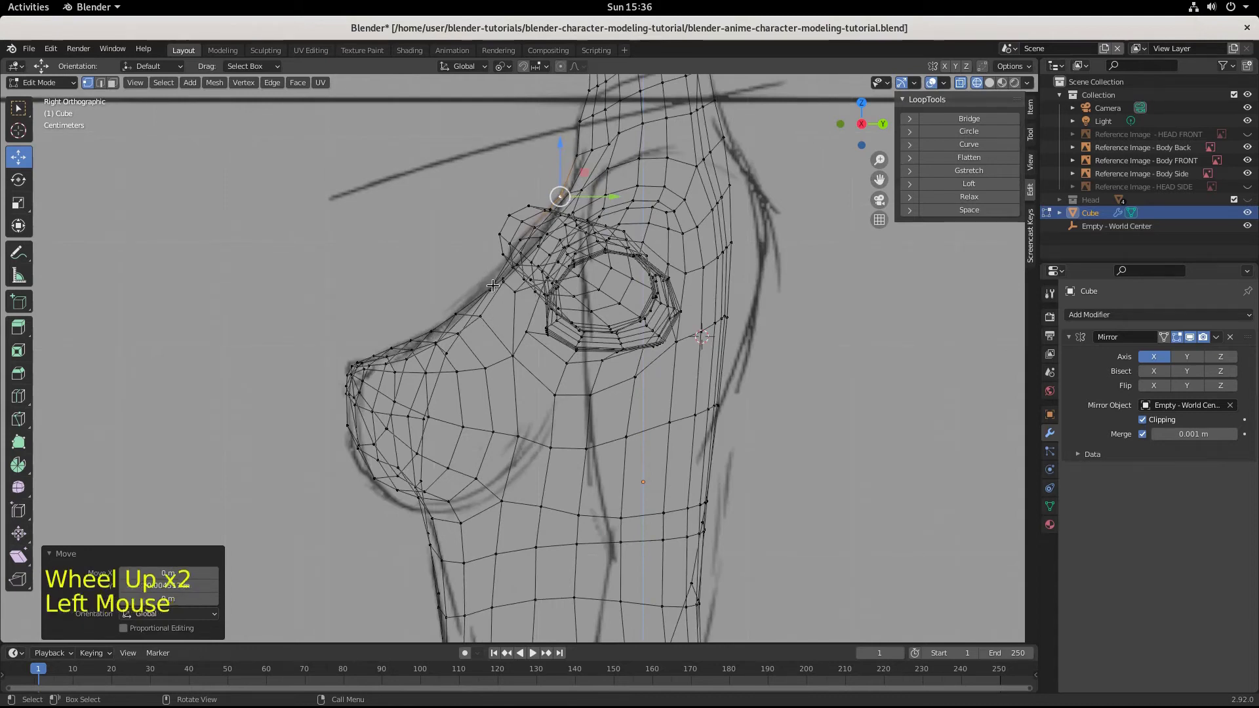
{"action": "left_click_drag", "start_coordinate": [545, 286], "coordinate": [528, 288]}
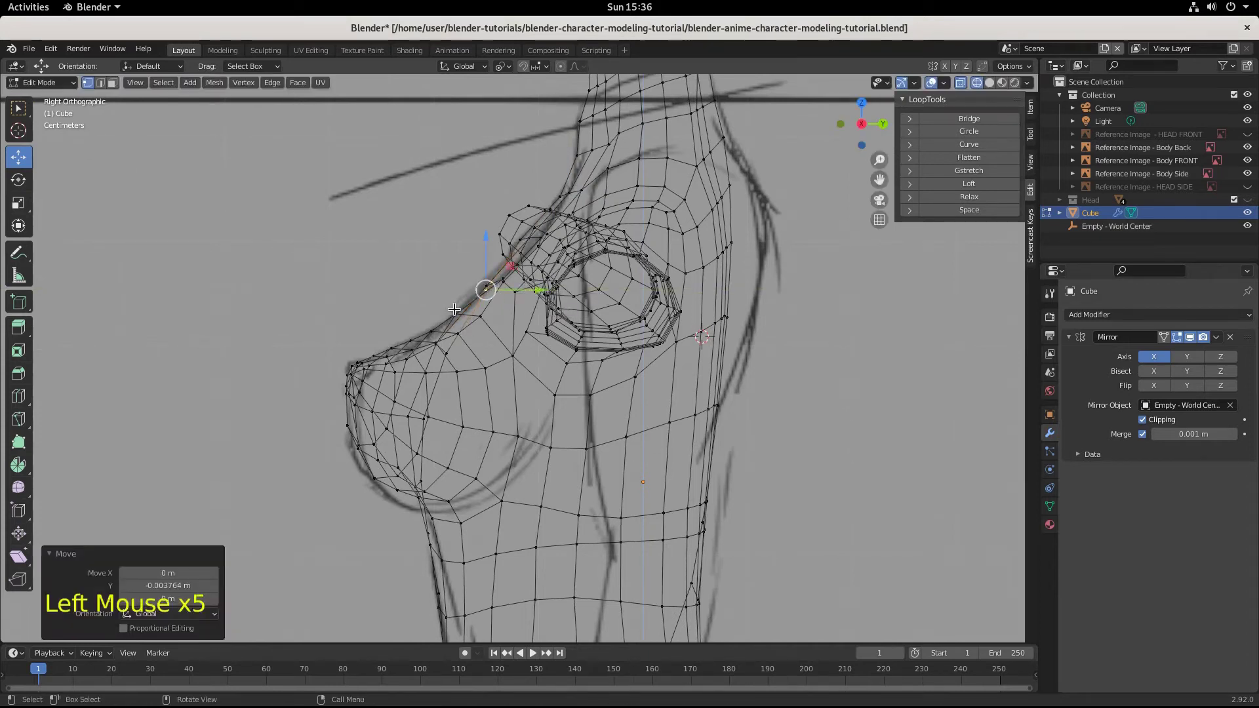
{"action": "left_click", "coordinate": [456, 314]}
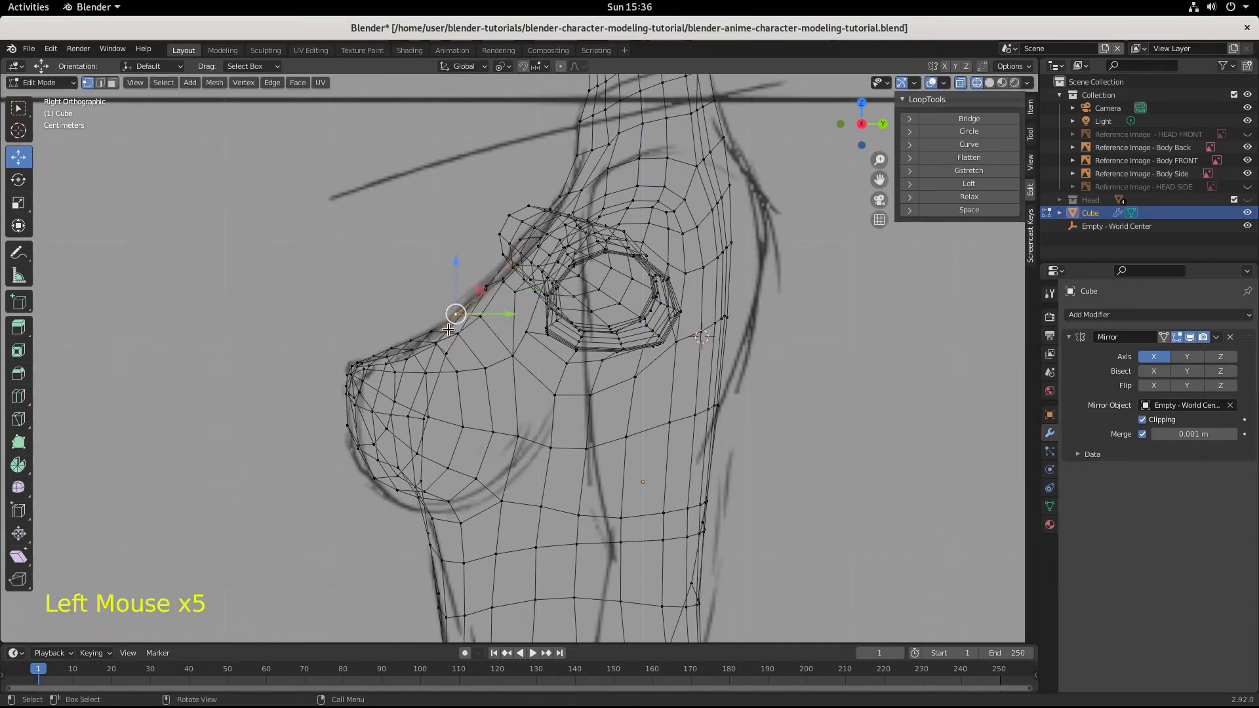
{"action": "left_click", "coordinate": [360, 367]}
{"action": "left_click_drag", "start_coordinate": [354, 333], "coordinate": [349, 314]}
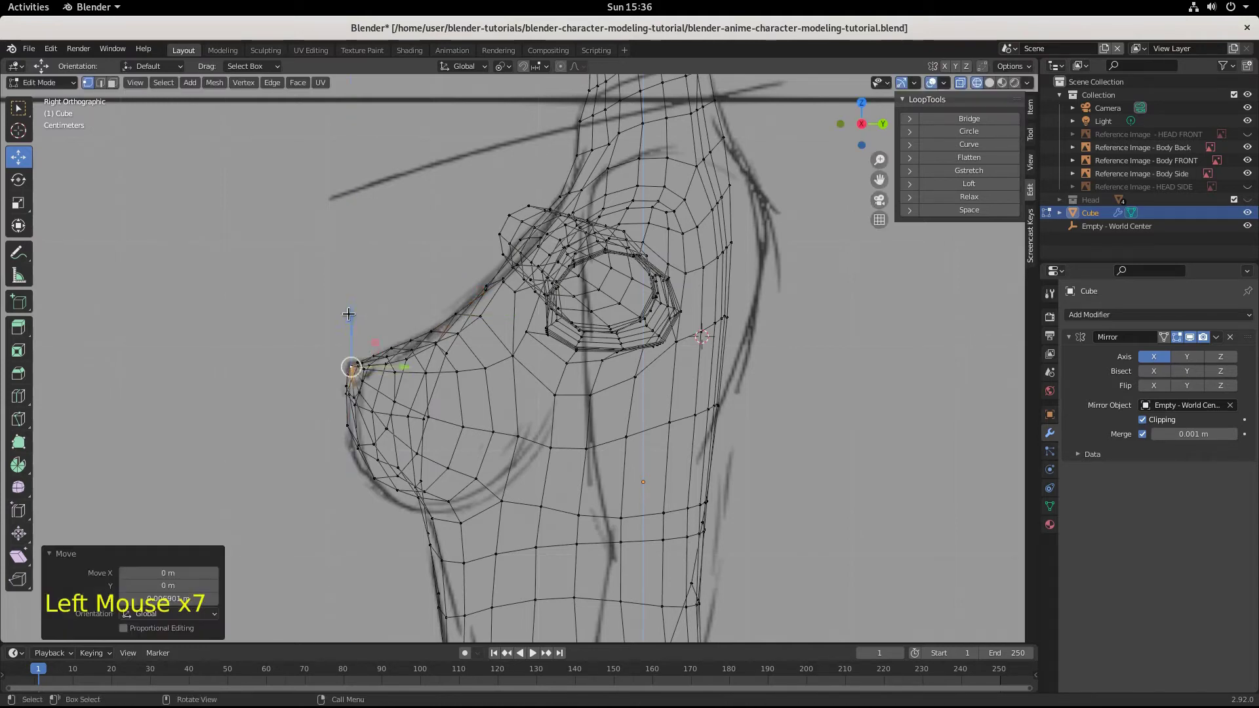
Step: Reposition the vertices along the front and underside of the breast to fit the curve of the side reference
{"action": "left_click", "coordinate": [349, 424]}
{"action": "left_click_drag", "start_coordinate": [393, 423], "coordinate": [418, 454]}
{"action": "left_click", "coordinate": [365, 462]}
{"action": "left_click", "coordinate": [395, 488]}
{"action": "left_click", "coordinate": [419, 497]}
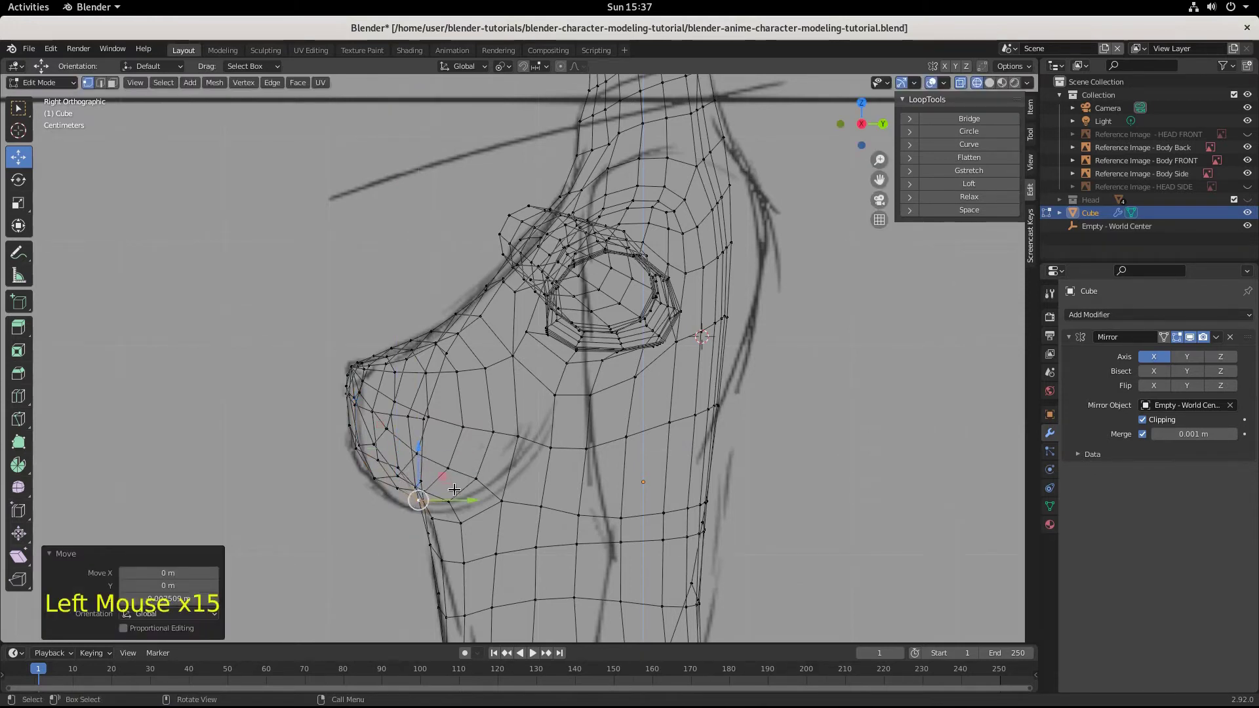
{"action": "left_click_drag", "start_coordinate": [472, 497], "coordinate": [473, 496]}
{"action": "left_click", "coordinate": [449, 502]}
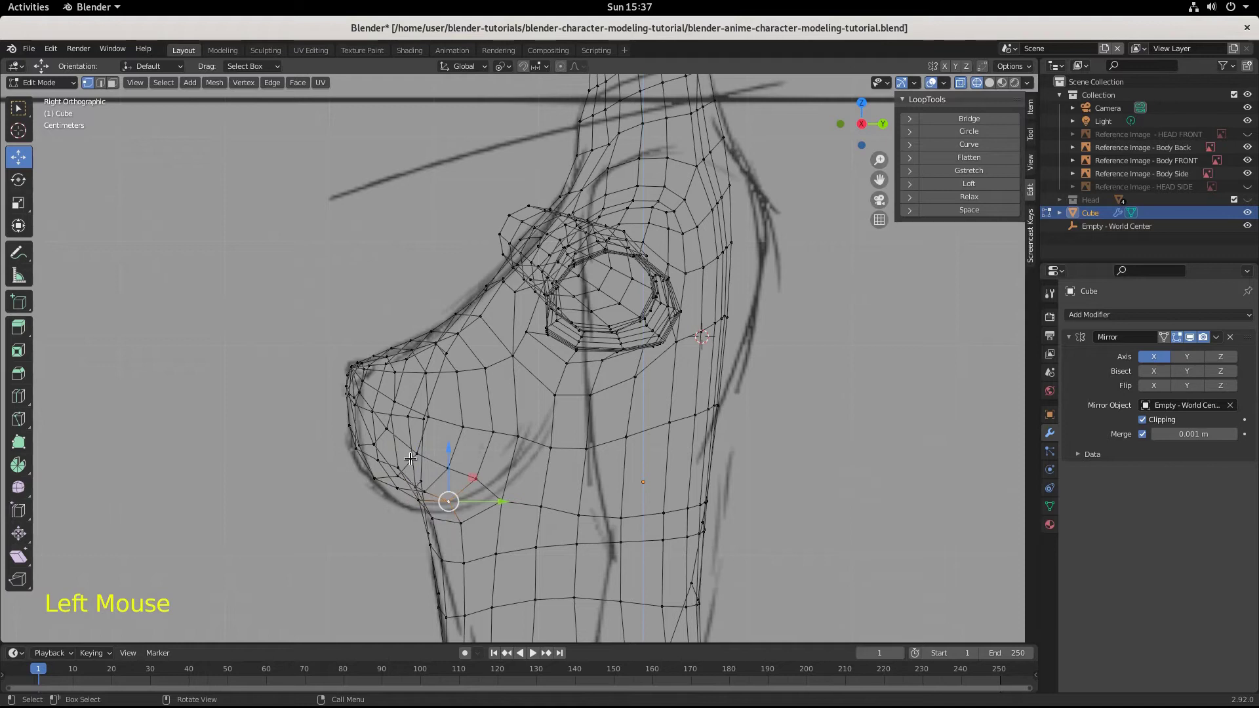
Step: Insert one centred edge loop around the middle of the breast
{"action": "key", "text": "ctrl+r"}
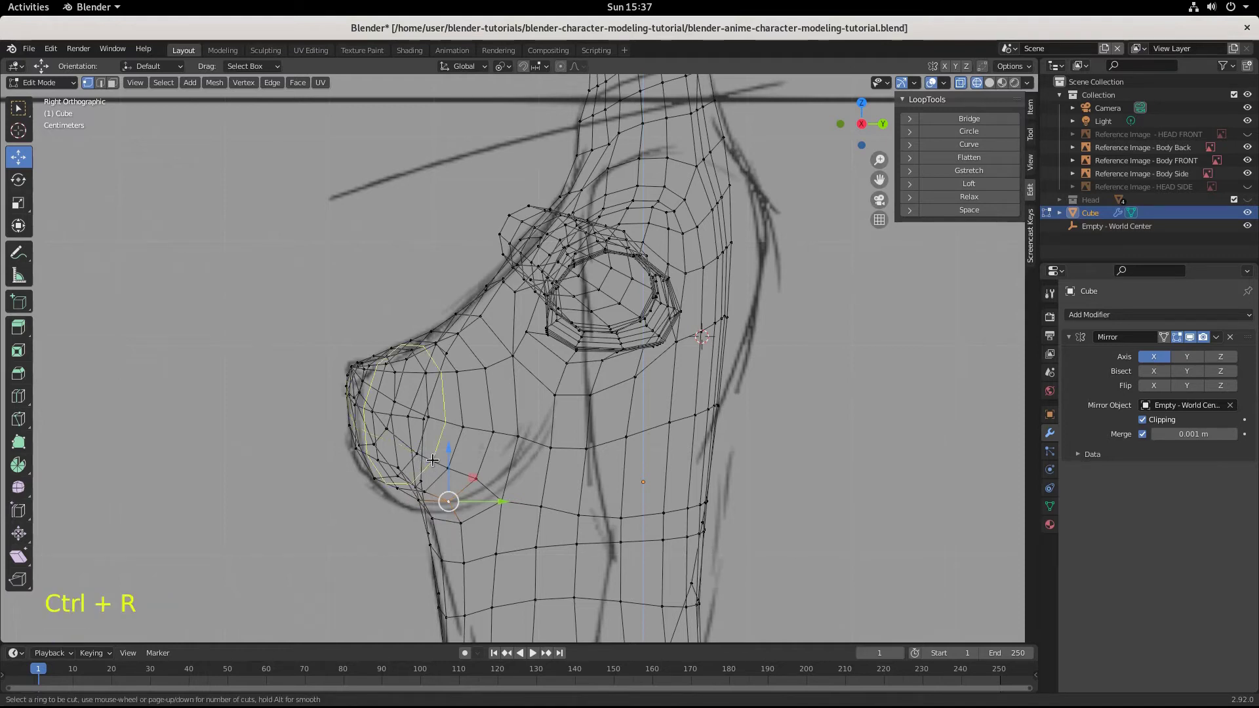
{"action": "left_click", "coordinate": [433, 460]}
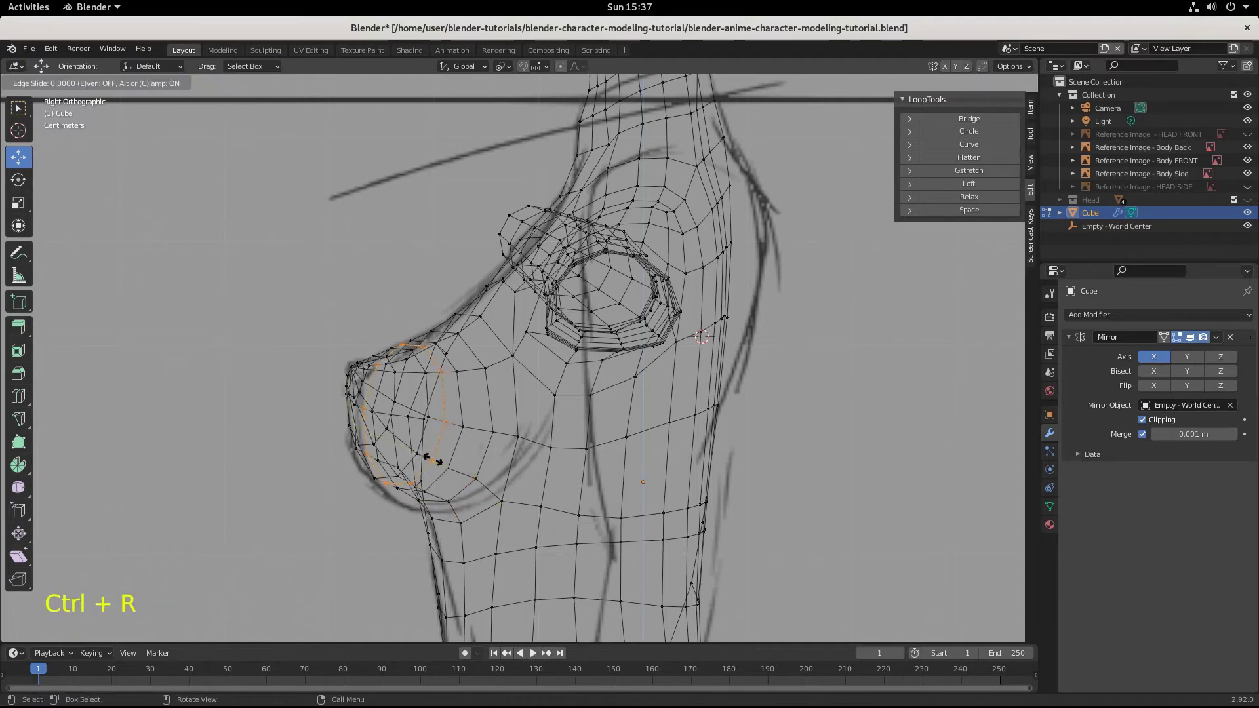
{"action": "right_click", "coordinate": [433, 459]}
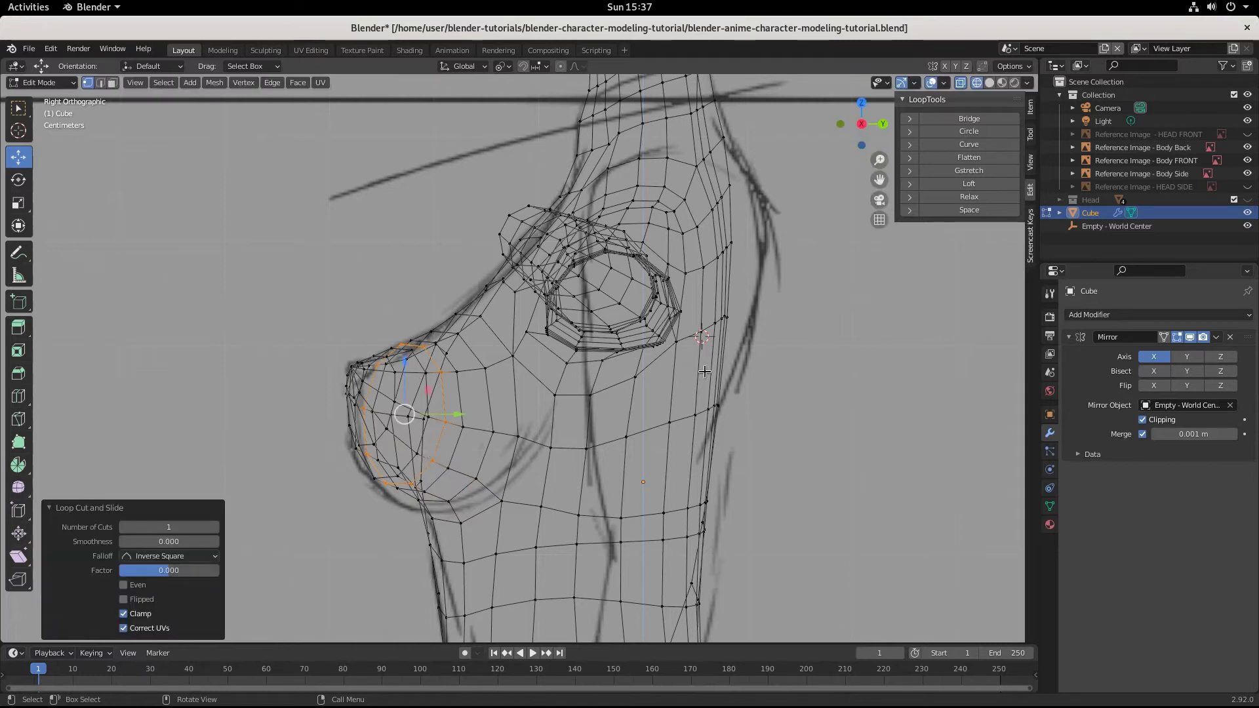
Step: In solid shading, select the adjacent breast loop nearer the chest, move it about 0.0063 m along Y and 0.0019 m along Z, and scale it to 1.013
{"action": "left_click", "coordinate": [990, 82]}
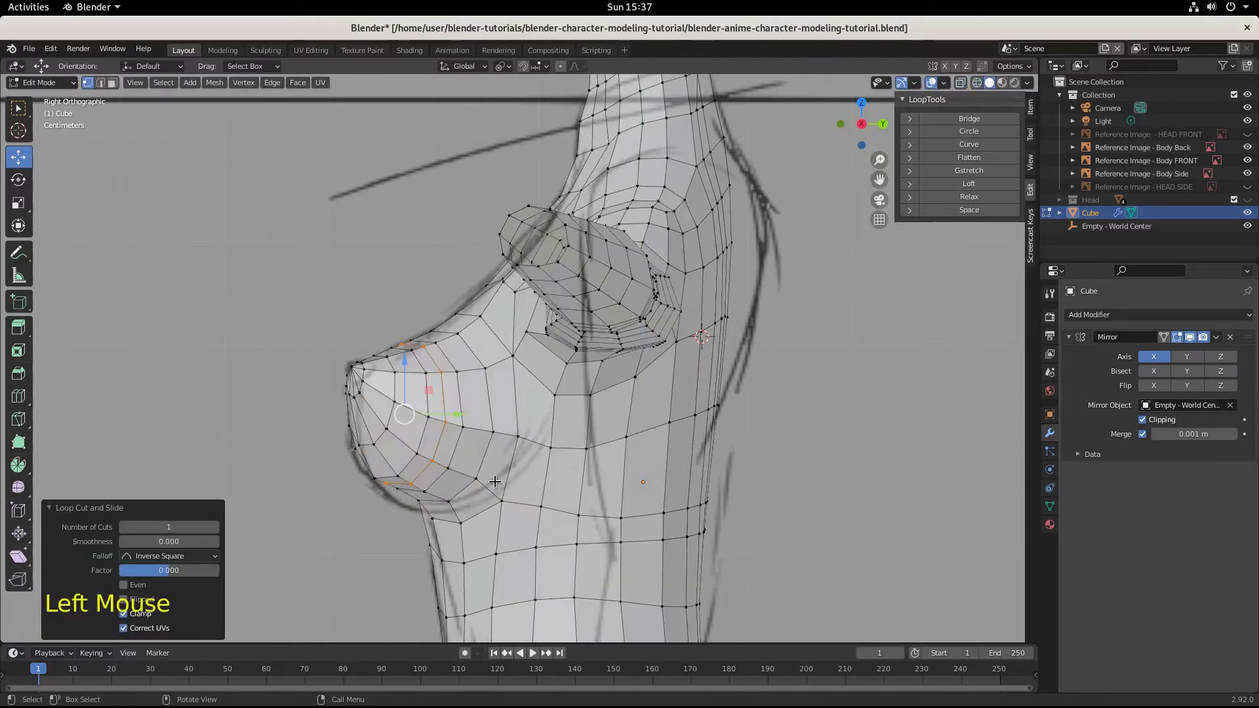
{"action": "double_click", "coordinate": [430, 490]}
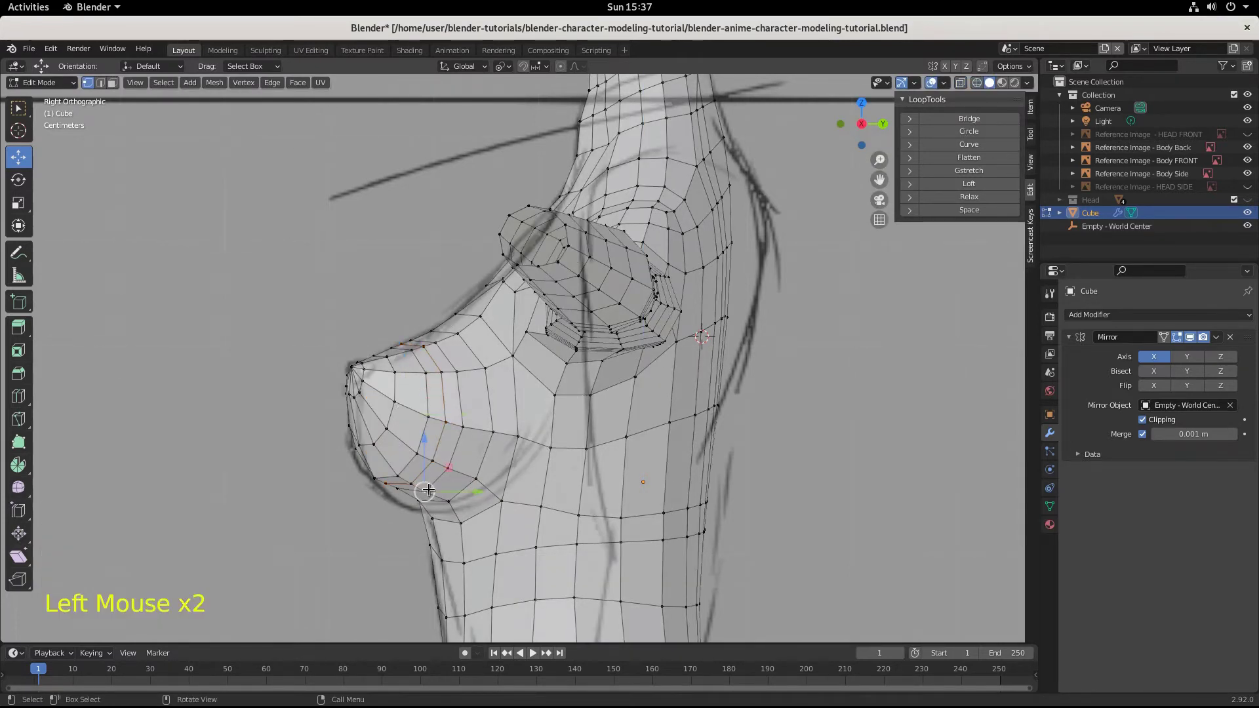
{"action": "left_click", "coordinate": [430, 490], "text": "alt"}
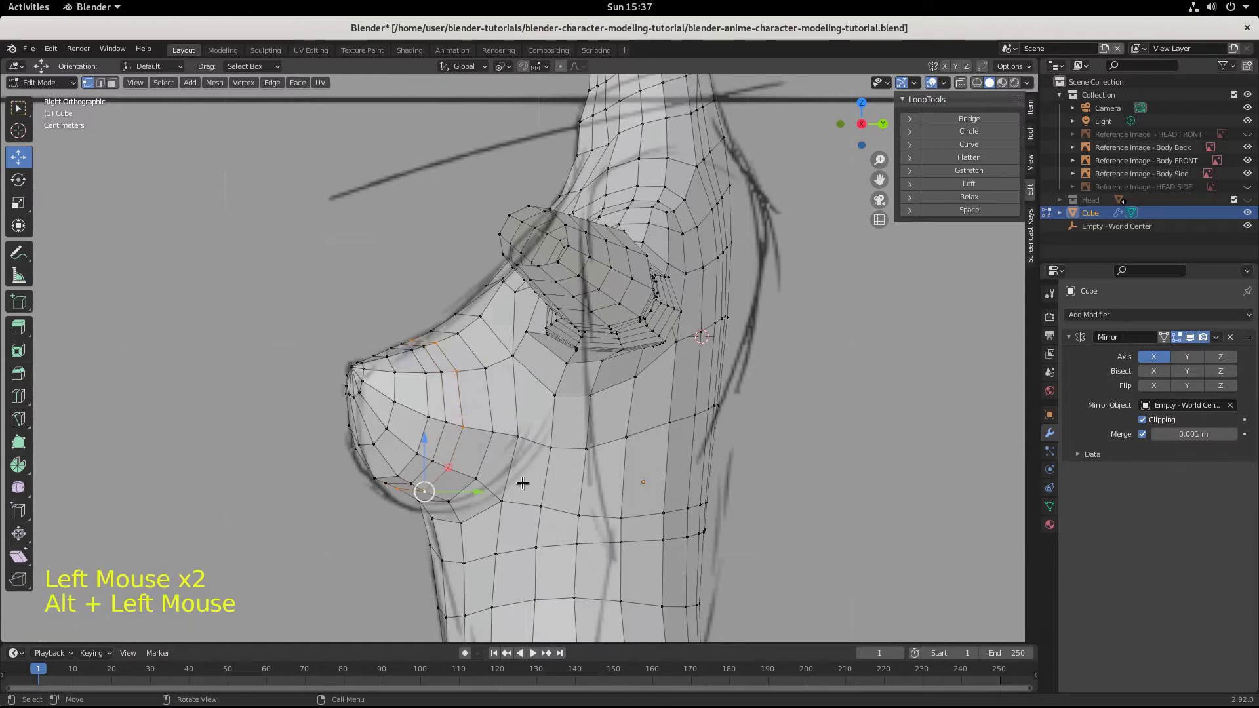
{"action": "key", "text": "s"}
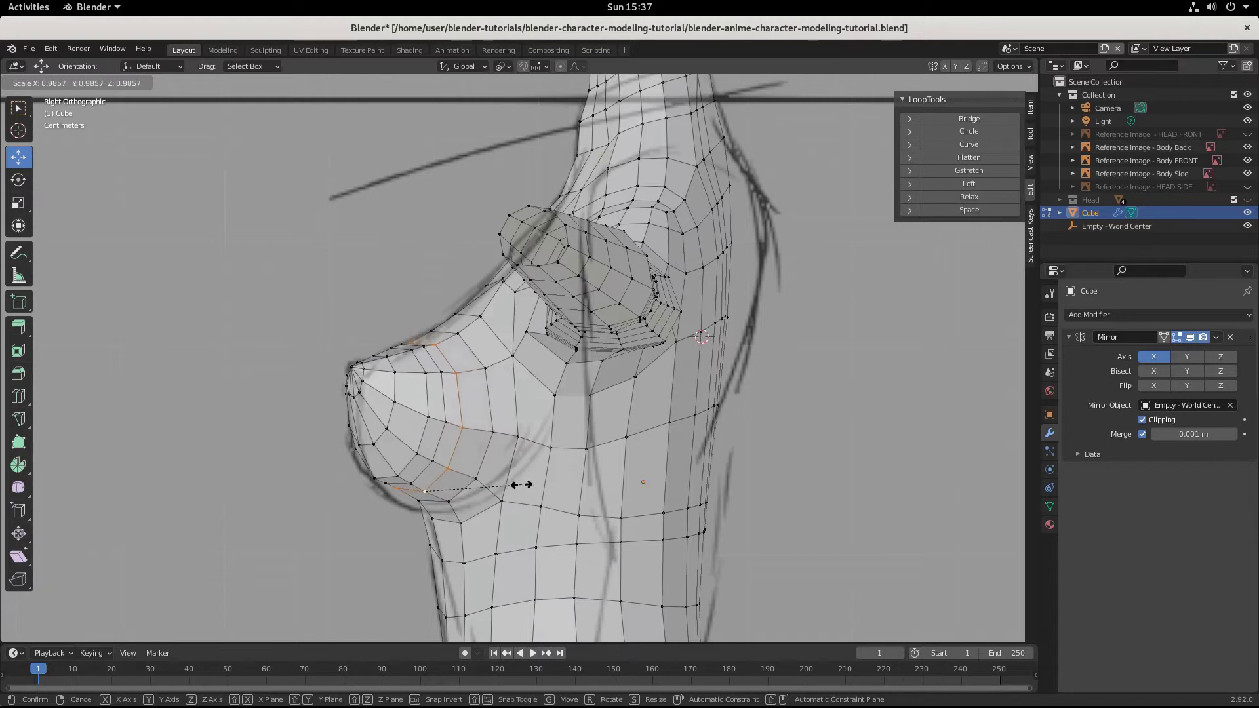
{"action": "left_click", "coordinate": [523, 486]}
{"action": "key", "text": "g"}
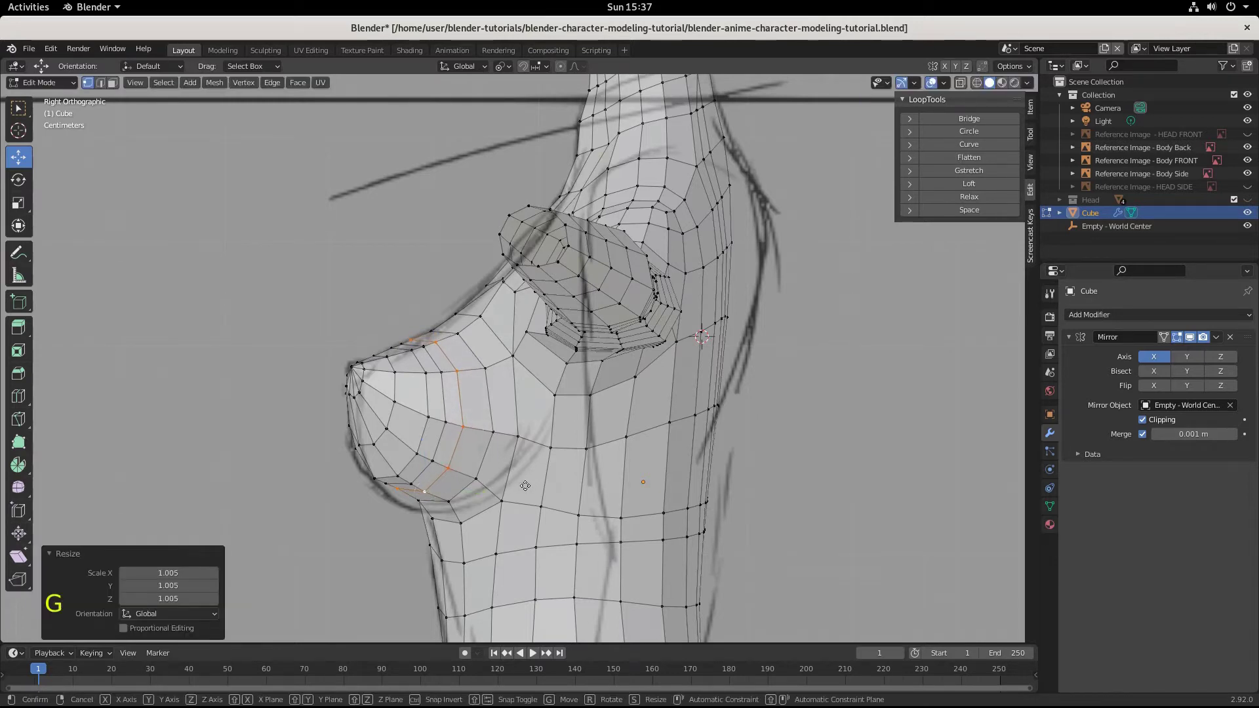
{"action": "left_click", "coordinate": [532, 484]}
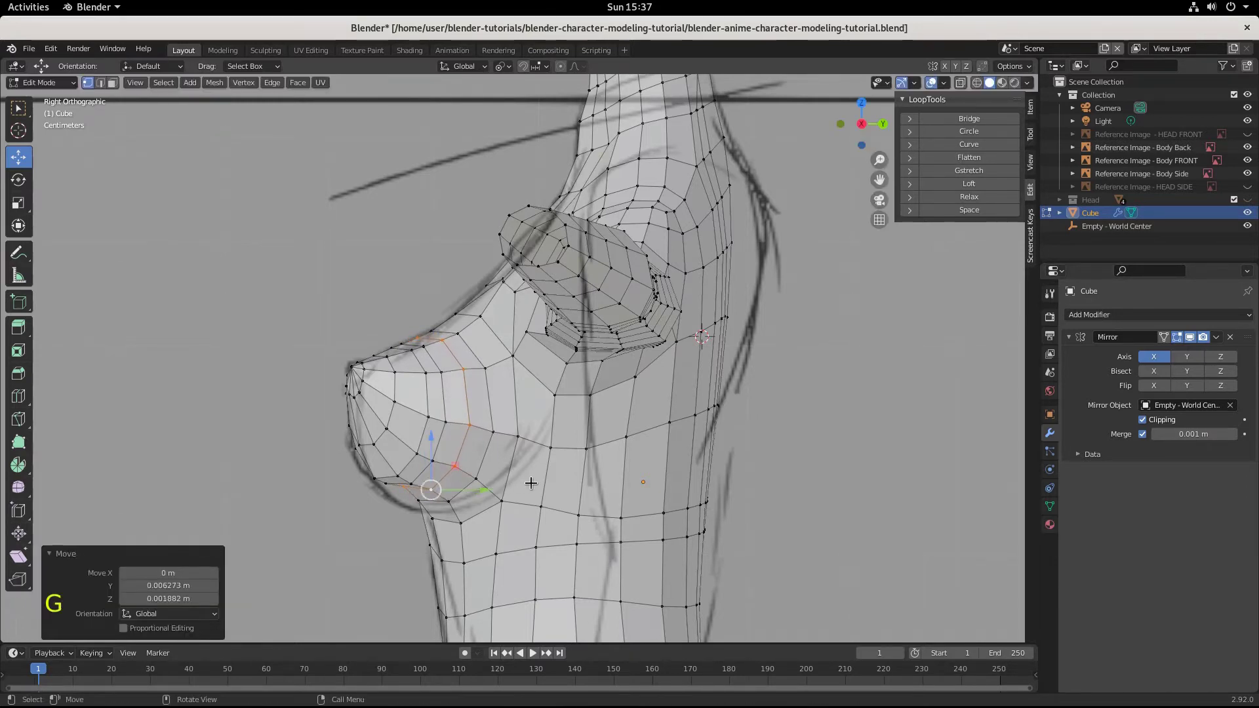
{"action": "key", "text": "s"}
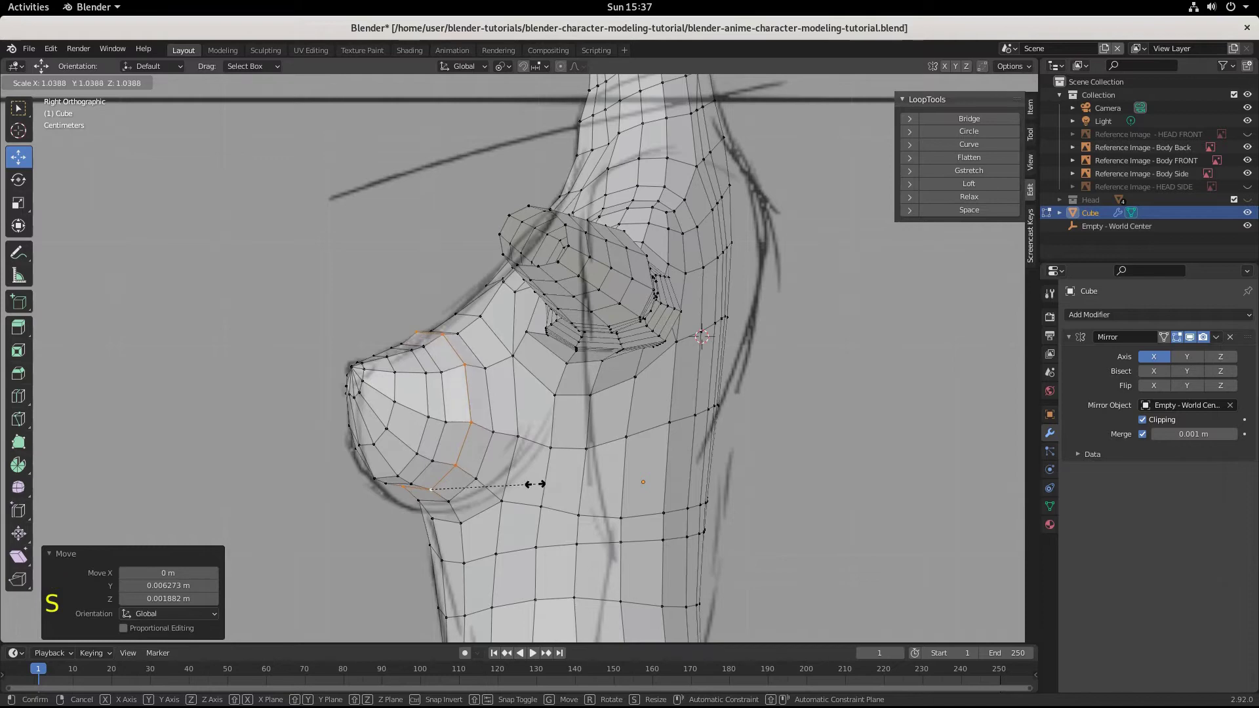
{"action": "left_click", "coordinate": [533, 484]}
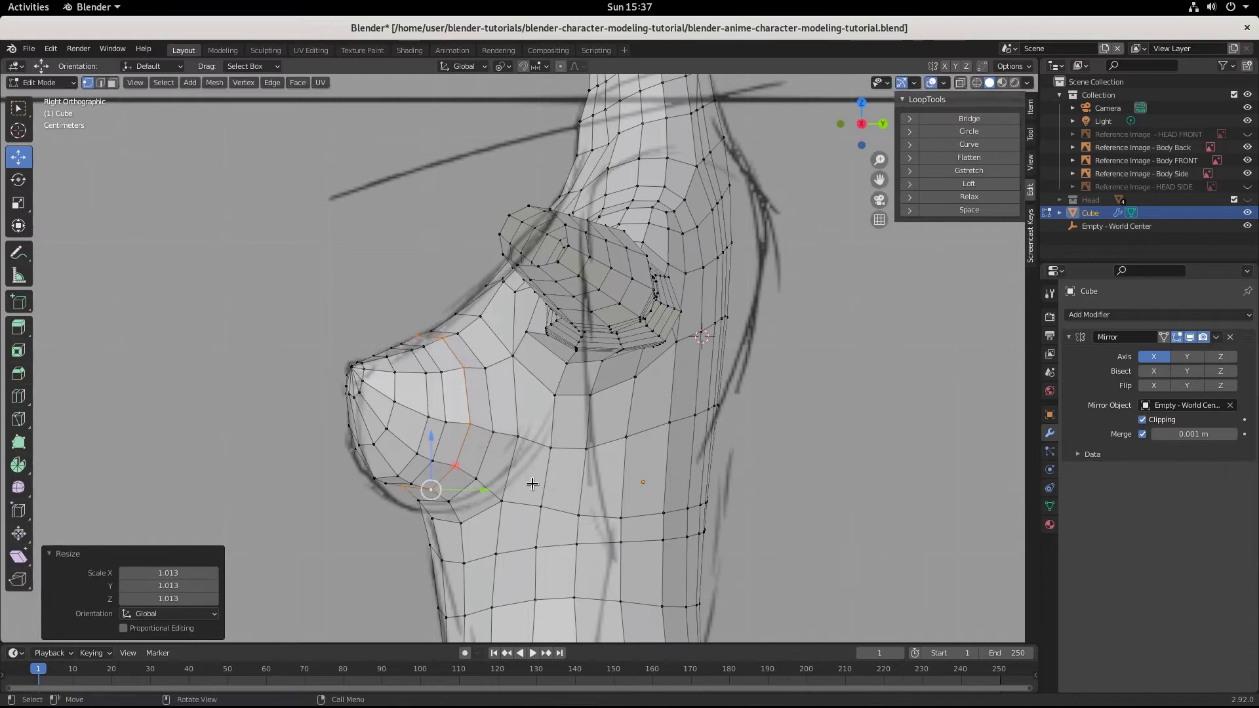
{"action": "middle_click_drag", "start_coordinate": [432, 503], "coordinate": [468, 498]}
{"action": "left_click", "coordinate": [430, 455]}
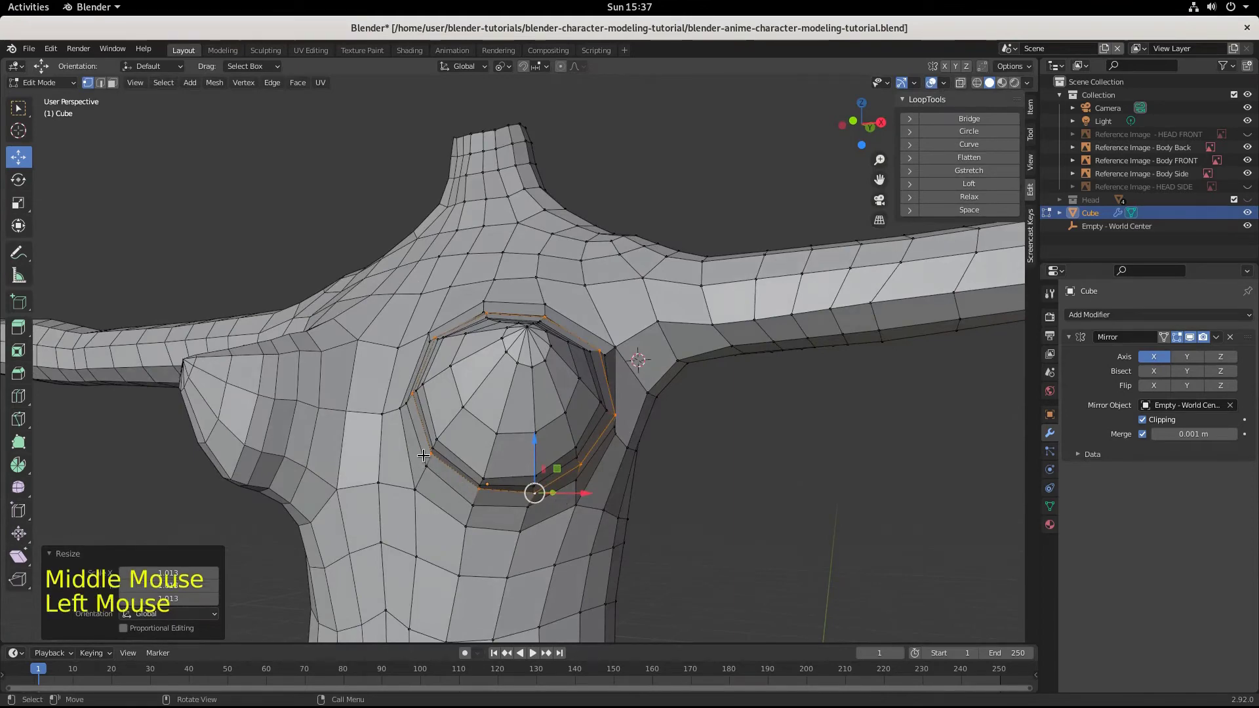
Step: Select the bottom vertices of the breast loop and lower them along Z to fit the front reference's under-breast curve
{"action": "left_click", "coordinate": [479, 489], "text": "shift"}
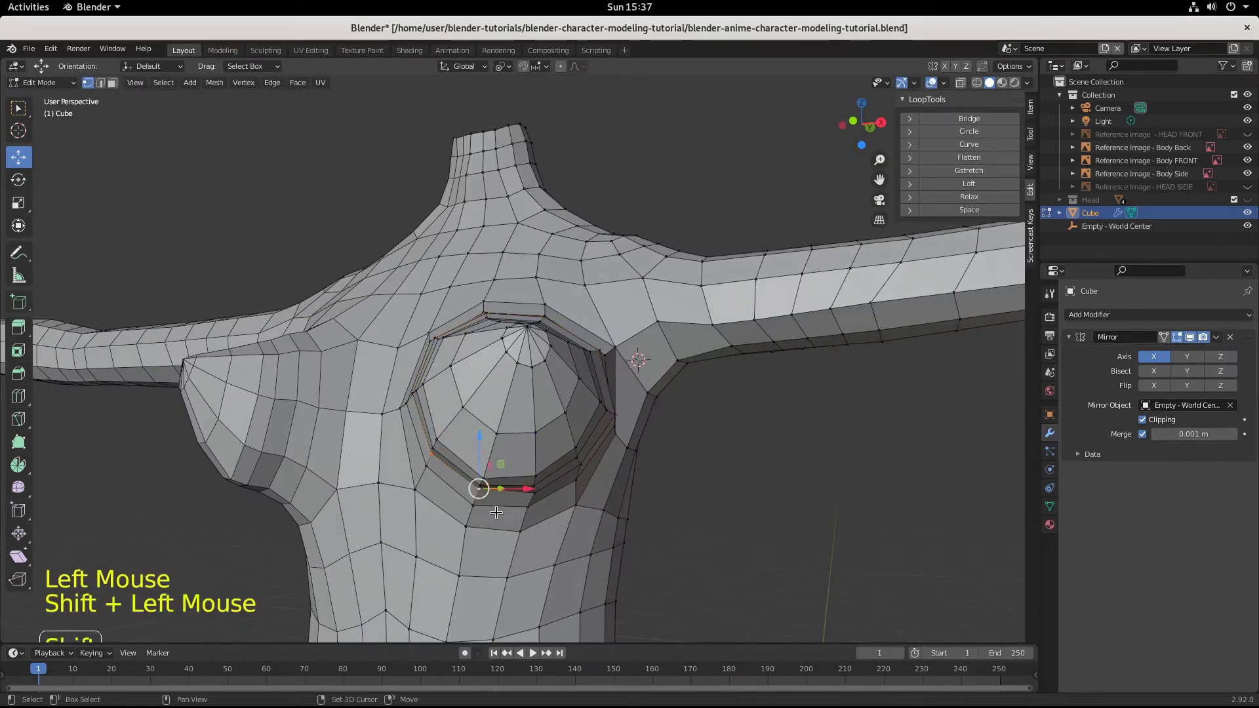
{"action": "left_click", "coordinate": [530, 502], "text": "shift"}
{"action": "mouse_move", "coordinate": [530, 501]}
{"action": "middle_mouse_down"}
{"action": "mouse_move", "coordinate": [551, 447]}
{"action": "mouse_move", "coordinate": [523, 484]}
{"action": "middle_mouse_up"}
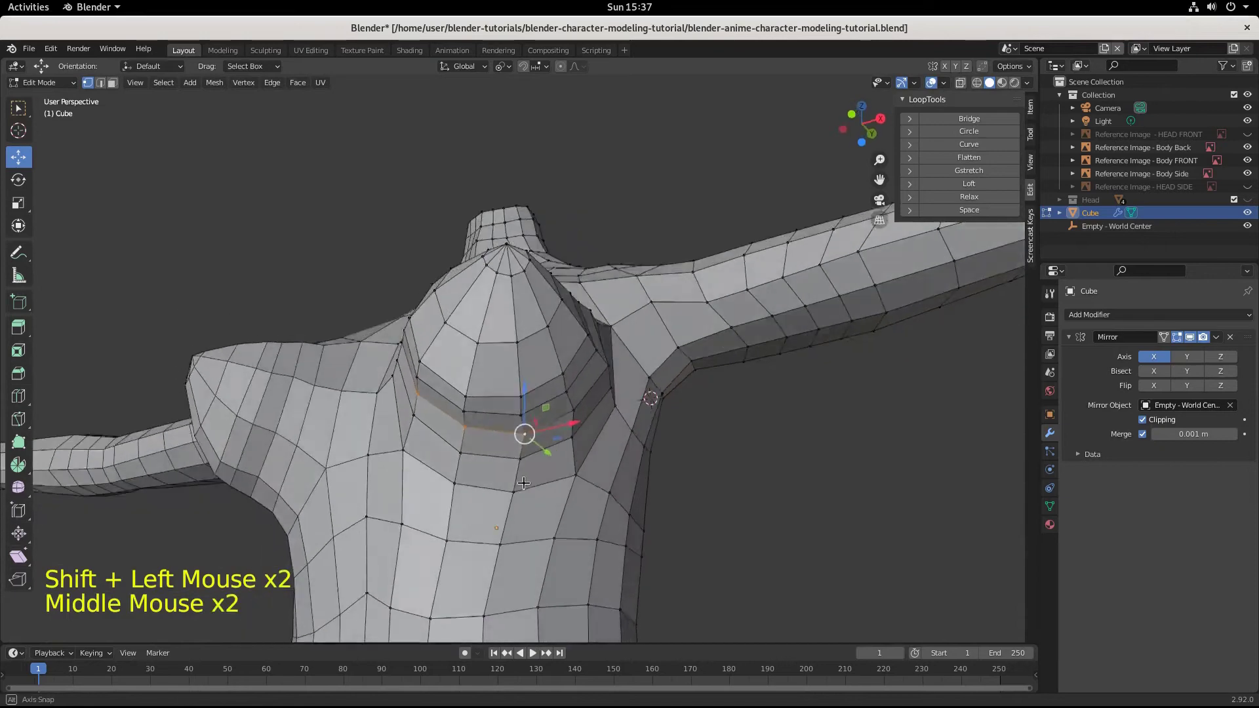
{"action": "key", "text": "KP_1"}
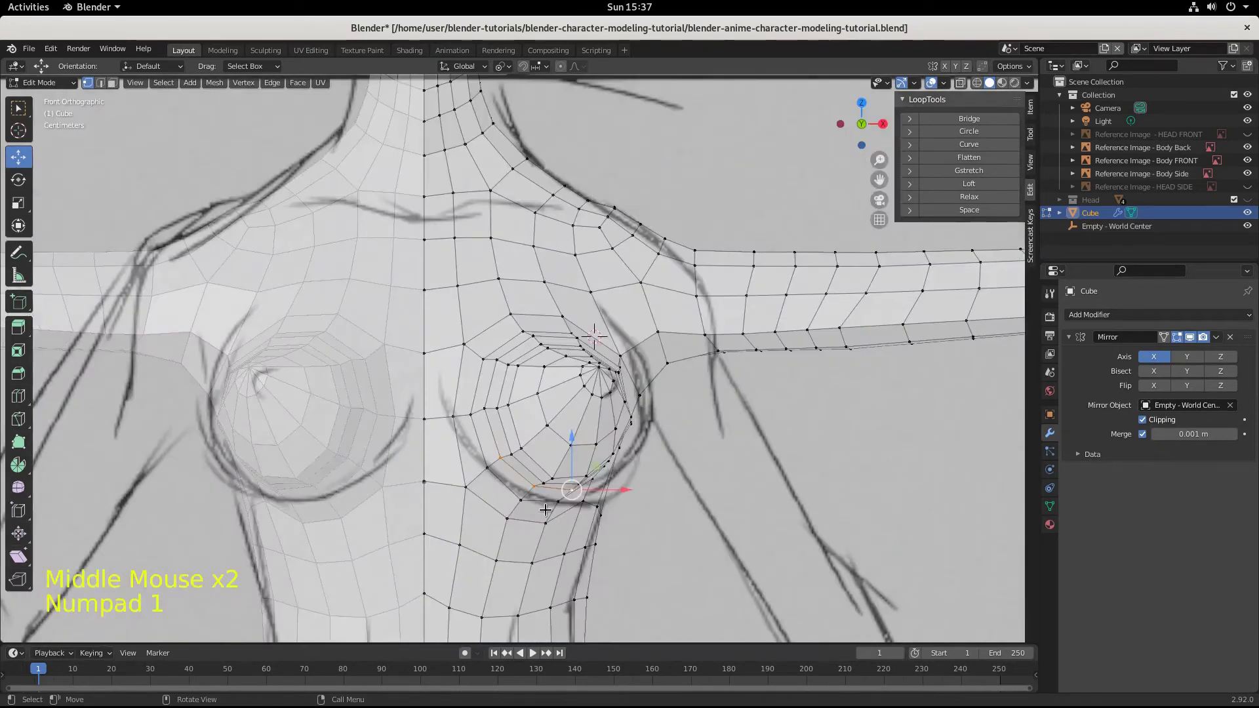
{"action": "left_click_drag", "start_coordinate": [570, 440], "coordinate": [564, 446]}
Step: Reposition the lower inner and mid inner vertices at the edge of the breast to follow the front reference curve
{"action": "left_click", "coordinate": [495, 463]}
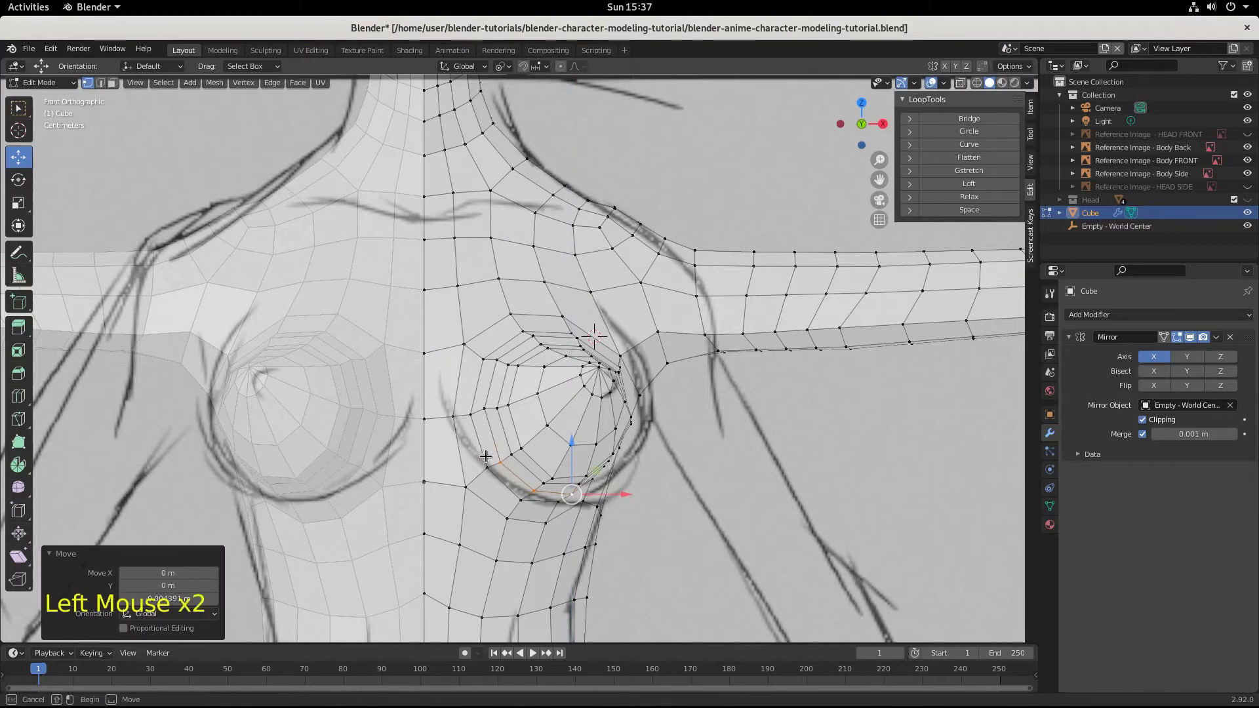
{"action": "key", "text": "g"}
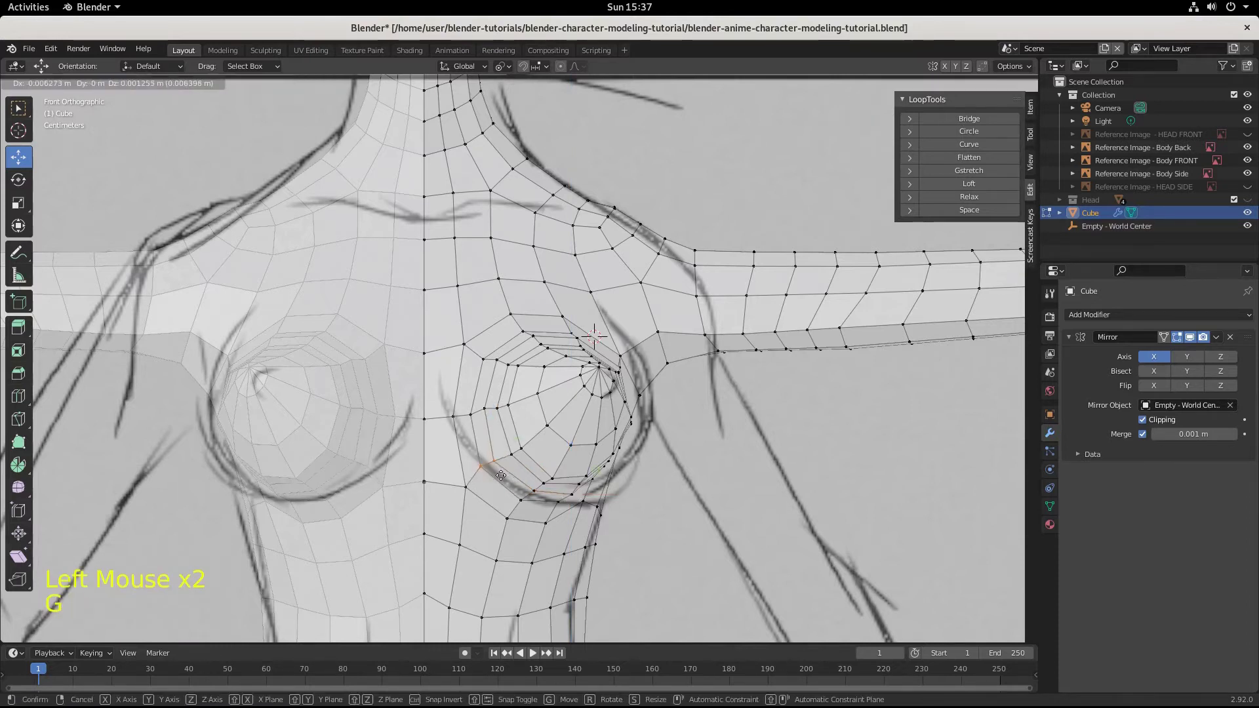
{"action": "left_click", "coordinate": [500, 472]}
{"action": "left_click", "coordinate": [468, 413]}
{"action": "key", "text": "g"}
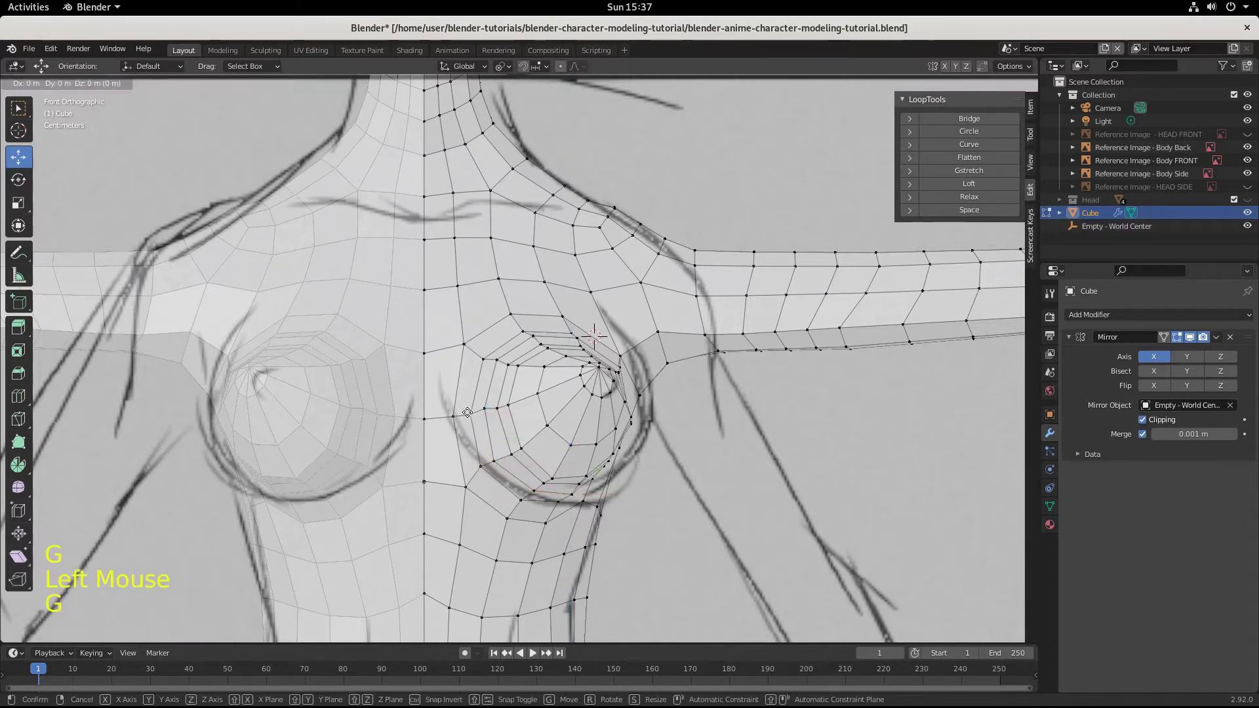
{"action": "left_click", "coordinate": [465, 411]}
Step: Even out the spacing of the loop vertices along the inner and upper inner side of the breast in front view
{"action": "left_click", "coordinate": [478, 410]}
{"action": "key", "text": "g"}
{"action": "left_click", "coordinate": [475, 410]}
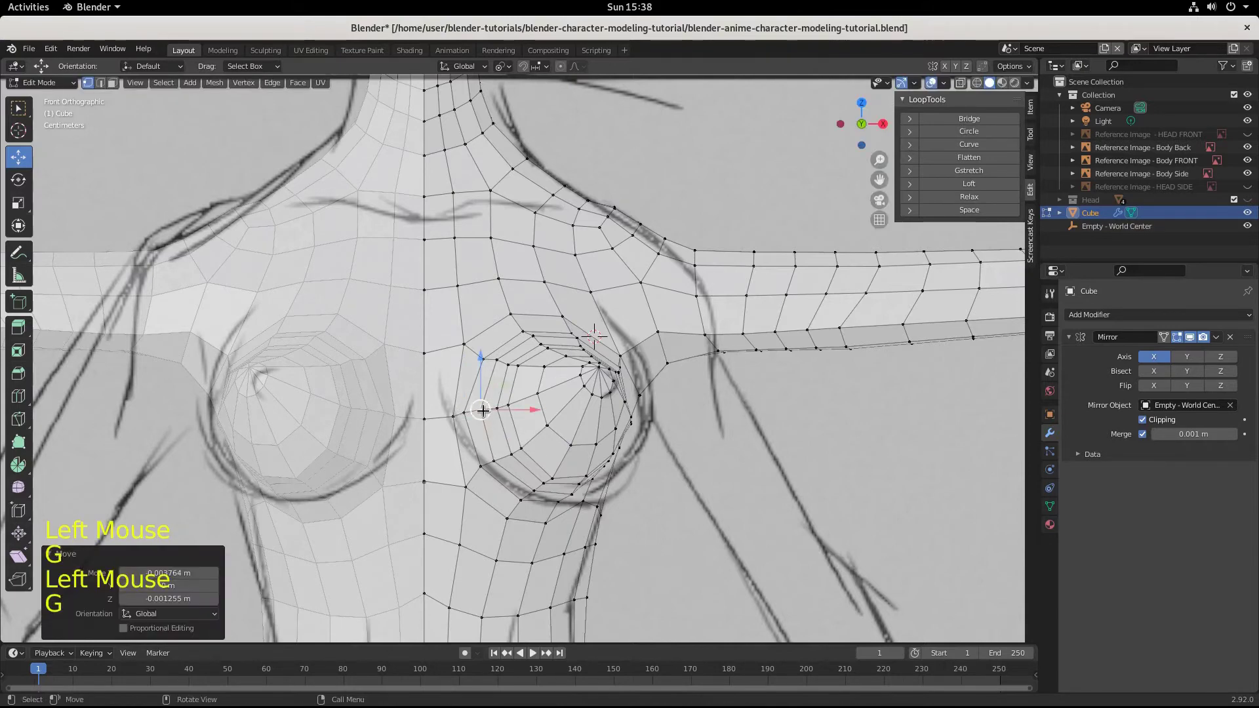
{"action": "key", "text": "g"}
{"action": "left_click", "coordinate": [491, 410]}
{"action": "key", "text": "g"}
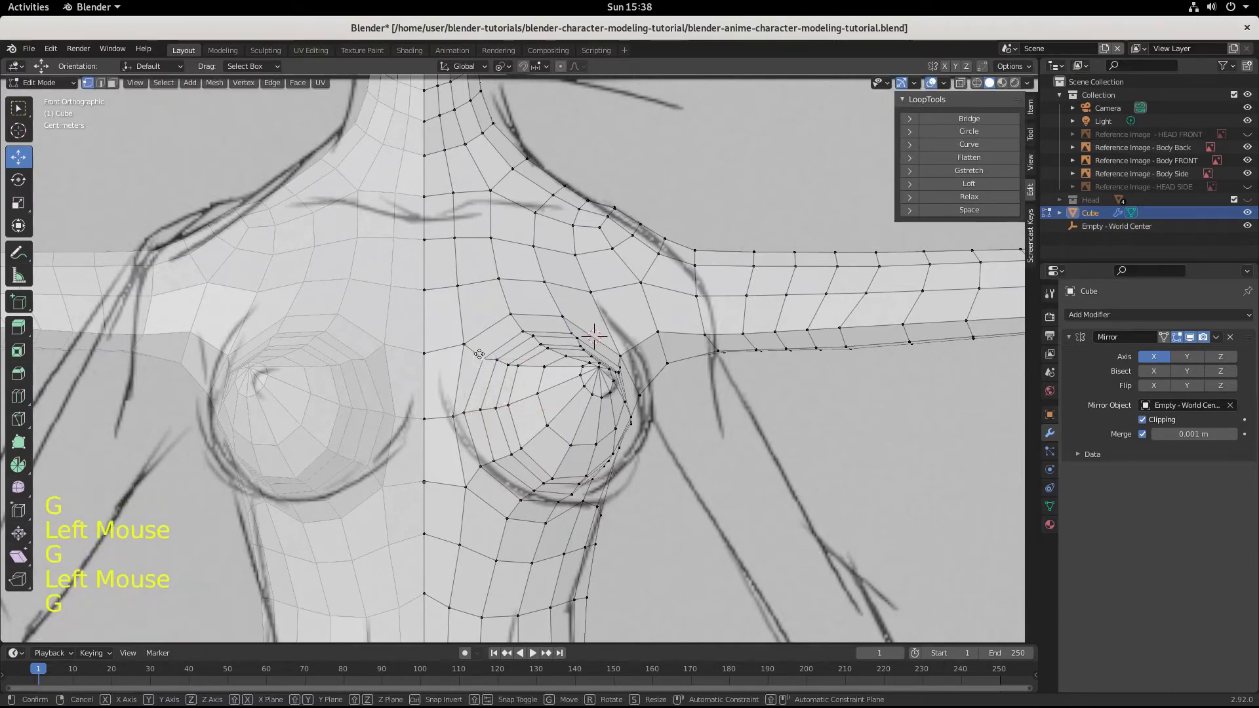
{"action": "left_click", "coordinate": [496, 360]}
{"action": "key", "text": "g"}
{"action": "left_click", "coordinate": [492, 359]}
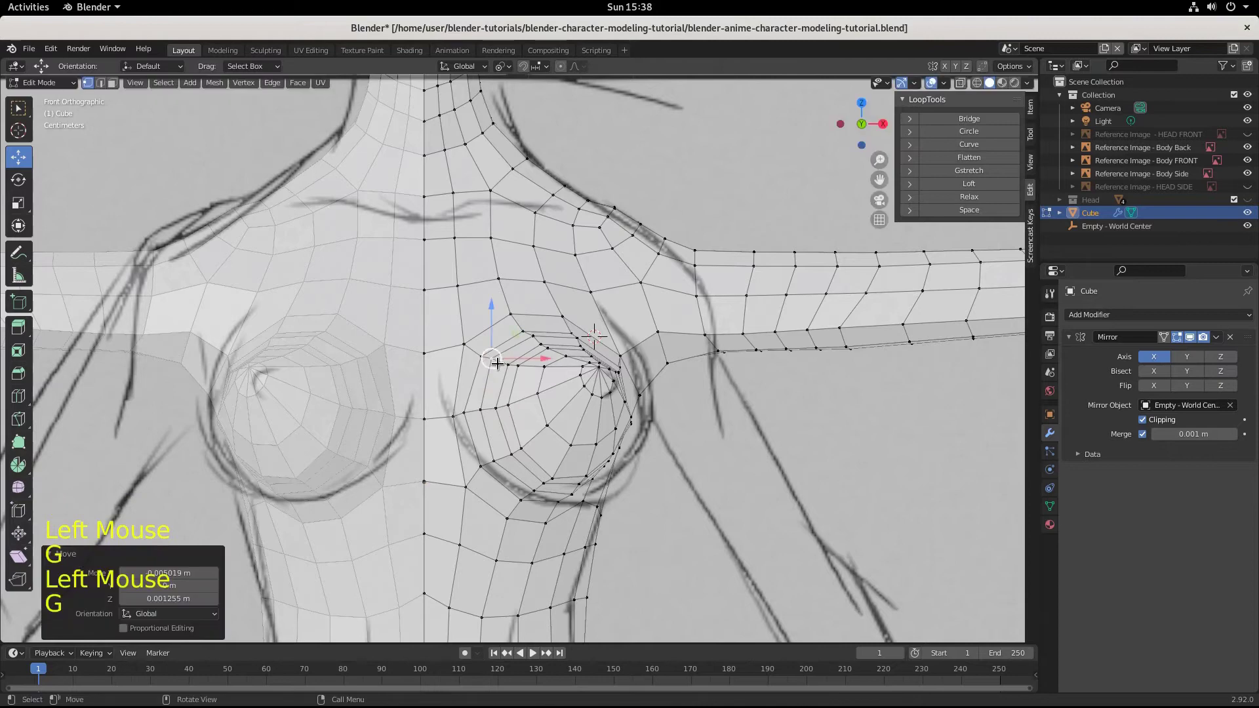
{"action": "left_click", "coordinate": [502, 366]}
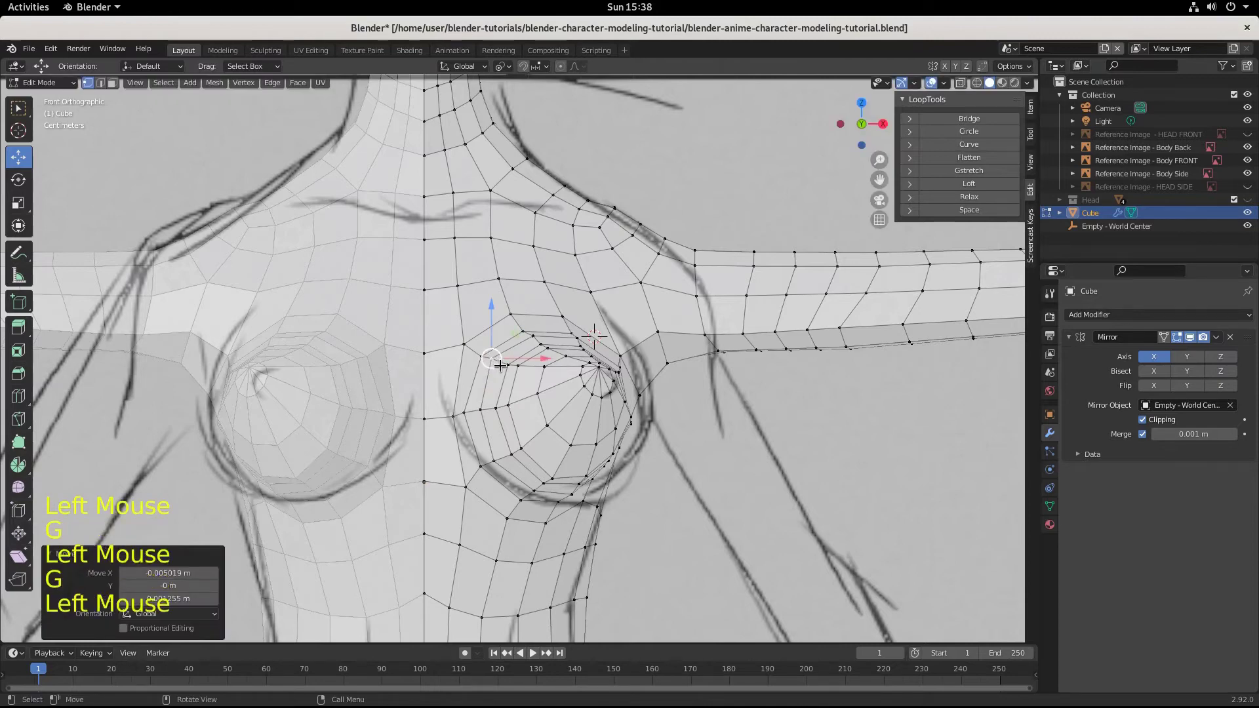
Step: Move the outermost vertices under the breast onto the lower curve of the front reference
{"action": "left_click", "coordinate": [524, 504]}
{"action": "key", "text": "g"}
{"action": "left_click", "coordinate": [533, 504]}
{"action": "left_click", "coordinate": [557, 520]}
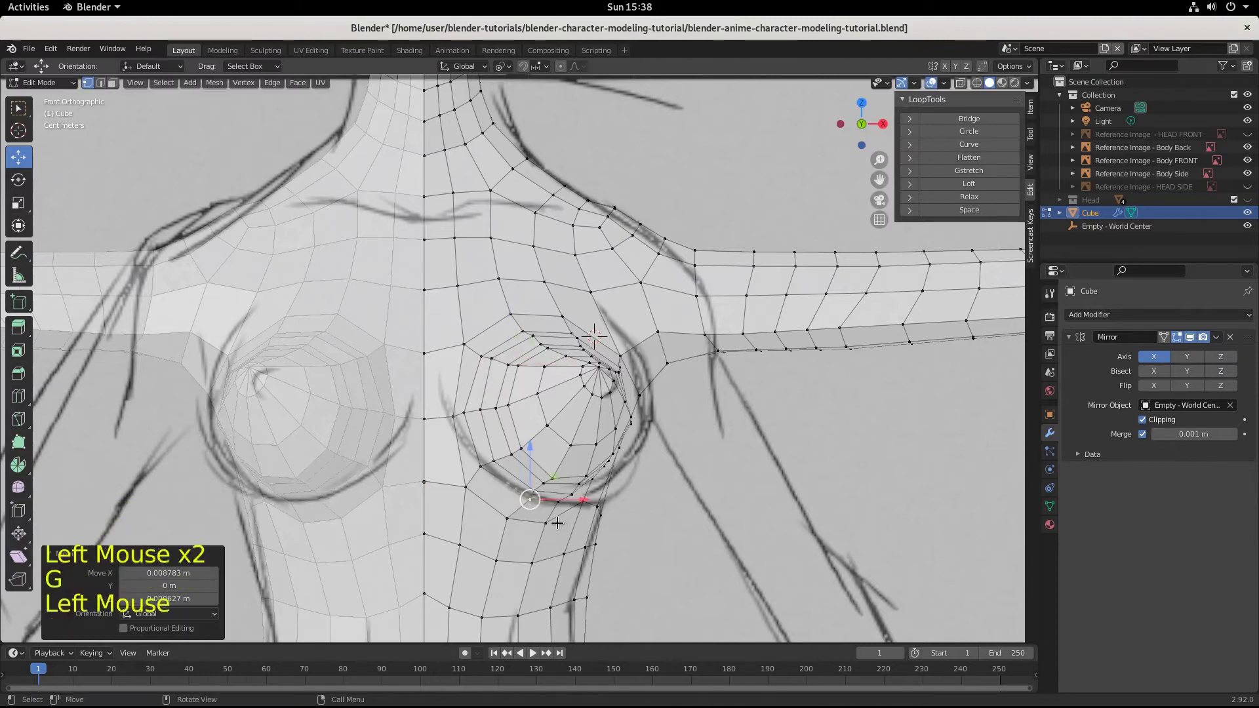
{"action": "key", "text": "g"}
{"action": "left_click", "coordinate": [556, 510]}
{"action": "left_click", "coordinate": [583, 503]}
{"action": "key", "text": "g"}
{"action": "left_click", "coordinate": [584, 505]}
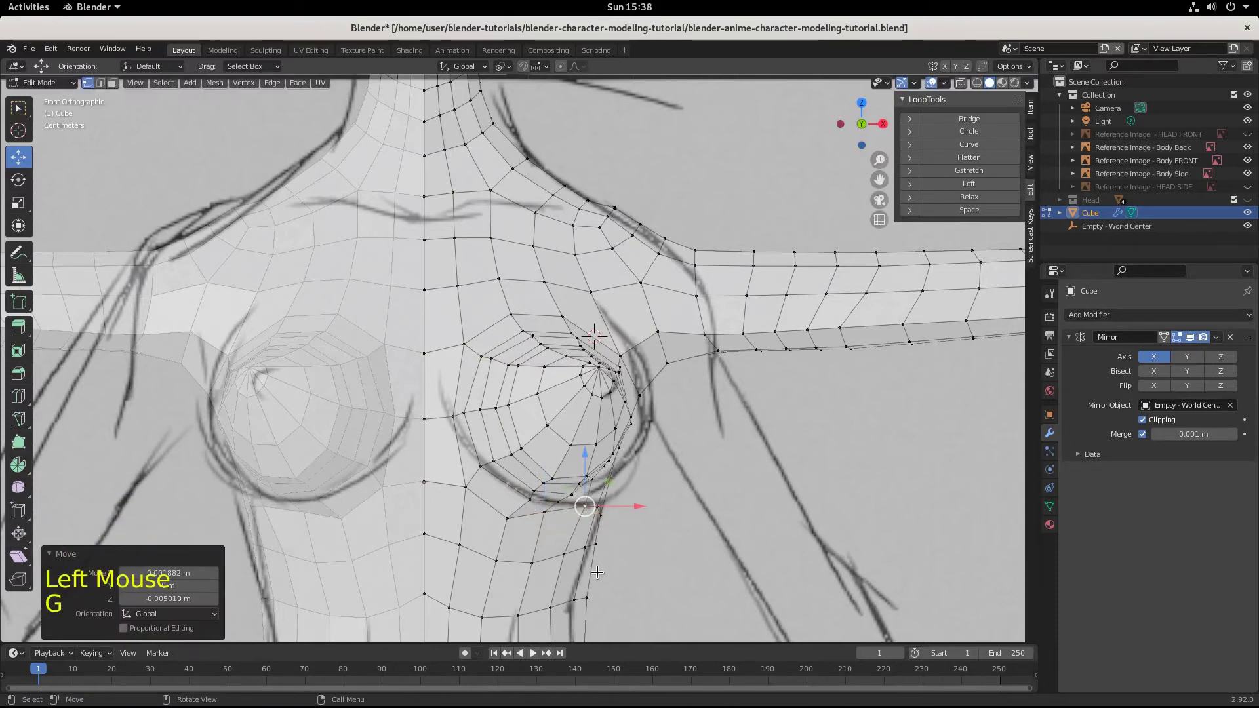
Step: In Sculpt Mode, smooth the outer and lower outer edge of the breast with the Smooth brush at an 89 px radius
{"action": "middle_click_drag", "start_coordinate": [597, 573], "coordinate": [146, 328]}
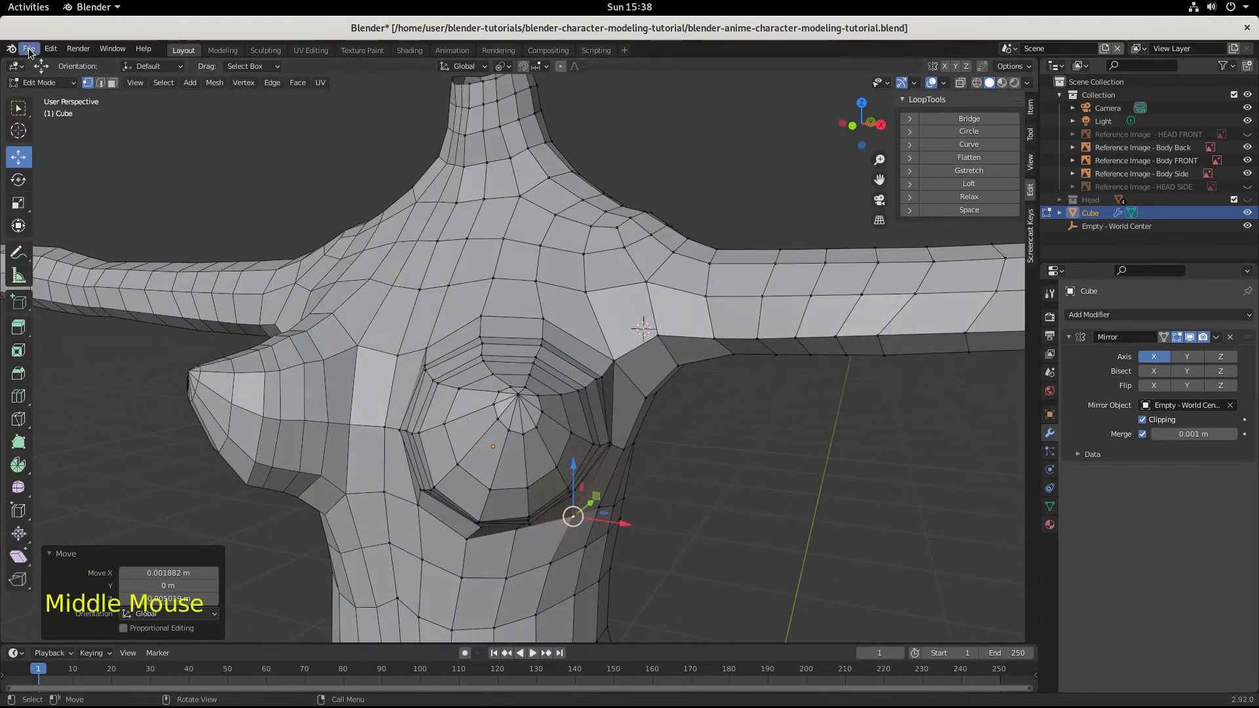
{"action": "left_click", "coordinate": [35, 83]}
{"action": "left_click", "coordinate": [40, 130]}
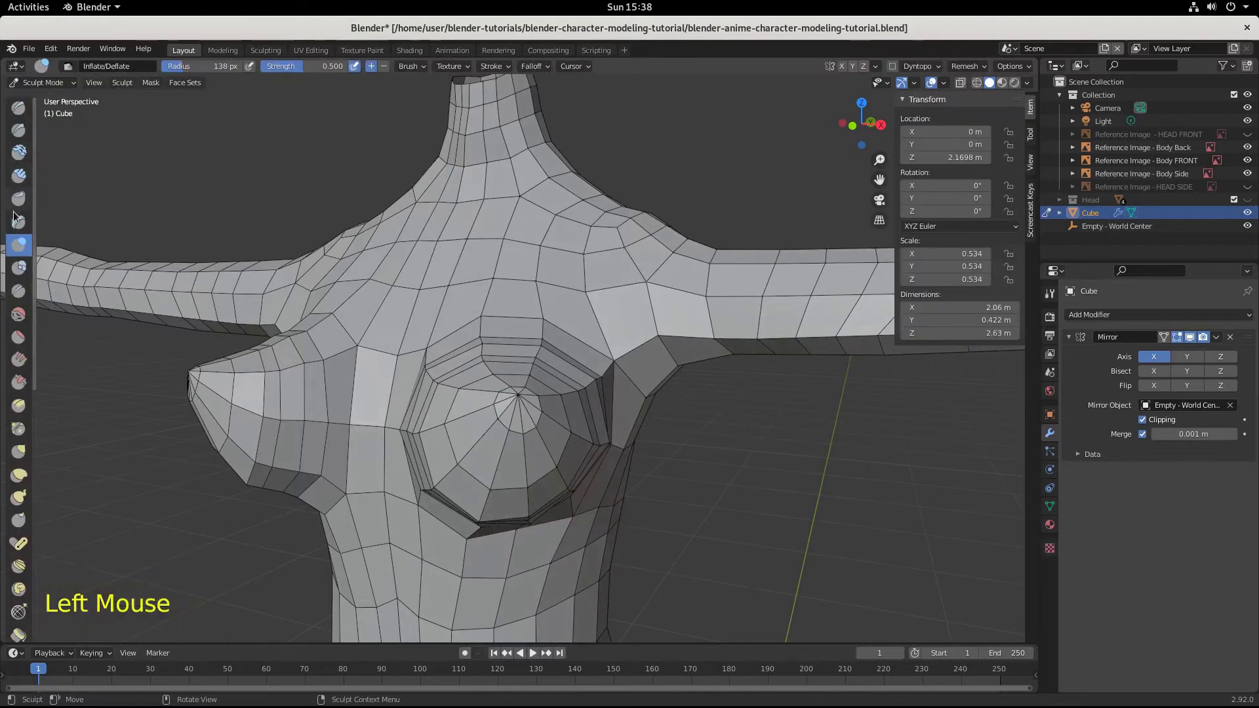
{"action": "left_click", "coordinate": [18, 314]}
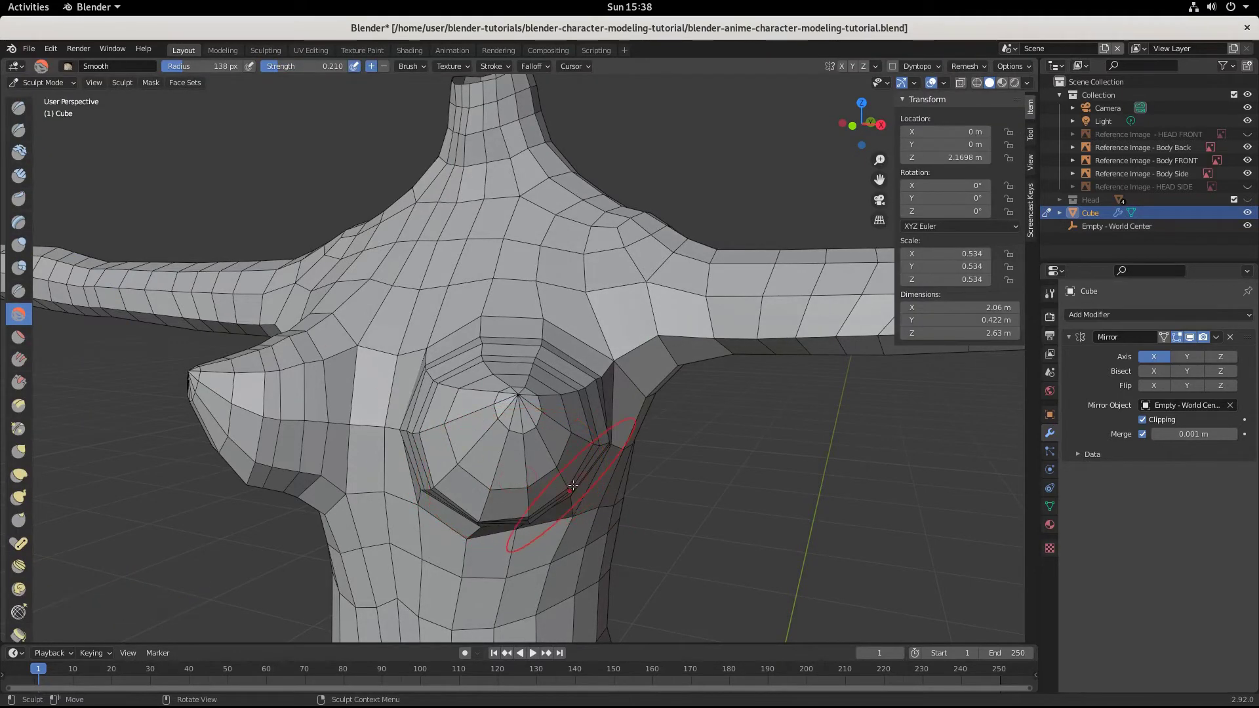
{"action": "key", "text": "f"}
{"action": "left_click", "coordinate": [538, 483]}
{"action": "mouse_move", "coordinate": [552, 489]}
{"action": "left_mouse_down"}
{"action": "mouse_move", "coordinate": [574, 484]}
{"action": "mouse_move", "coordinate": [572, 462]}
{"action": "mouse_move", "coordinate": [578, 475]}
{"action": "left_mouse_up"}
{"action": "mouse_move", "coordinate": [577, 476]}
{"action": "left_mouse_down"}
{"action": "mouse_move", "coordinate": [590, 466]}
{"action": "mouse_move", "coordinate": [572, 400]}
{"action": "mouse_move", "coordinate": [594, 387]}
{"action": "left_mouse_up"}
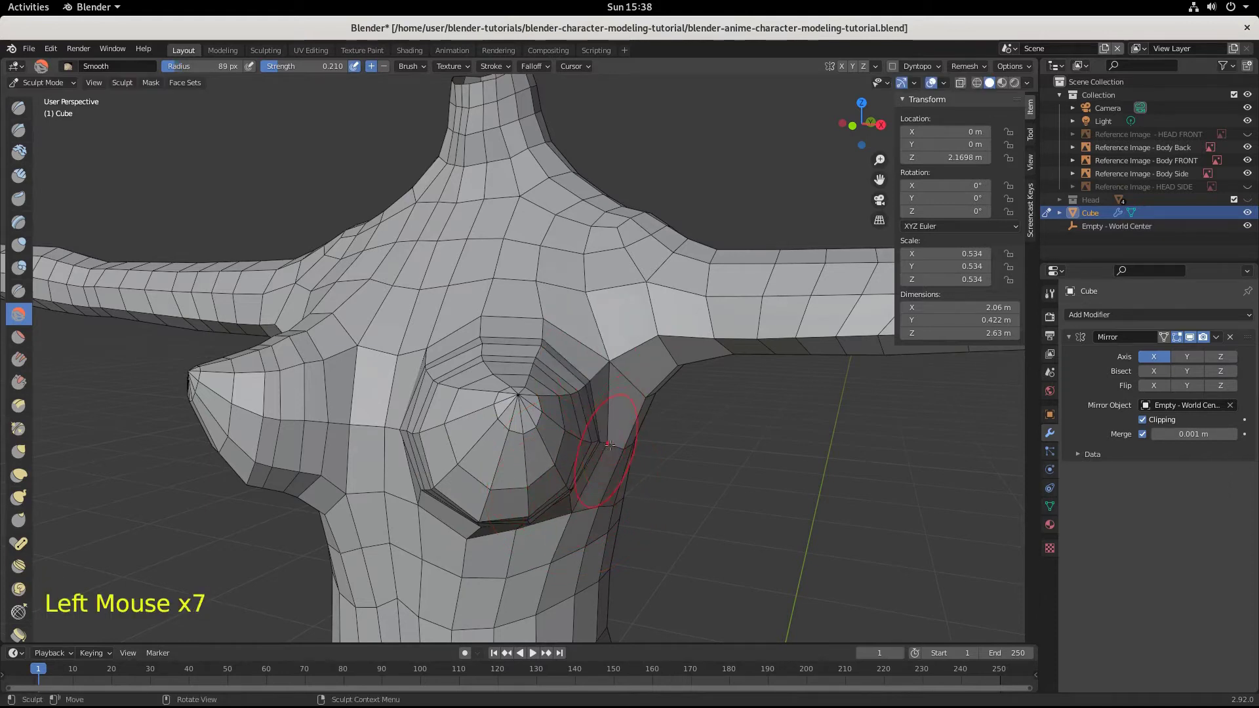
{"action": "left_click_drag", "start_coordinate": [587, 433], "coordinate": [579, 509]}
Step: Smooth the crease under the breast and continue around its inner side to the upper edge
{"action": "left_click_drag", "start_coordinate": [500, 541], "coordinate": [525, 528]}
{"action": "mouse_move", "coordinate": [525, 525]}
{"action": "left_mouse_down"}
{"action": "mouse_move", "coordinate": [488, 530]}
{"action": "mouse_move", "coordinate": [423, 502]}
{"action": "mouse_move", "coordinate": [418, 446]}
{"action": "left_mouse_up"}
{"action": "mouse_move", "coordinate": [415, 459]}
{"action": "left_mouse_down"}
{"action": "mouse_move", "coordinate": [416, 433]}
{"action": "mouse_move", "coordinate": [400, 426]}
{"action": "mouse_move", "coordinate": [408, 452]}
{"action": "left_mouse_up"}
{"action": "left_click_drag", "start_coordinate": [408, 453], "coordinate": [413, 416]}
{"action": "left_click_drag", "start_coordinate": [413, 417], "coordinate": [405, 428]}
{"action": "left_click_drag", "start_coordinate": [478, 513], "coordinate": [502, 513]}
{"action": "left_click_drag", "start_coordinate": [495, 513], "coordinate": [466, 505]}
{"action": "mouse_move", "coordinate": [459, 502]}
{"action": "left_mouse_down"}
{"action": "mouse_move", "coordinate": [430, 487]}
{"action": "mouse_move", "coordinate": [419, 459]}
{"action": "left_mouse_up"}
{"action": "left_click_drag", "start_coordinate": [418, 450], "coordinate": [466, 364]}
{"action": "left_click_drag", "start_coordinate": [475, 358], "coordinate": [521, 353]}
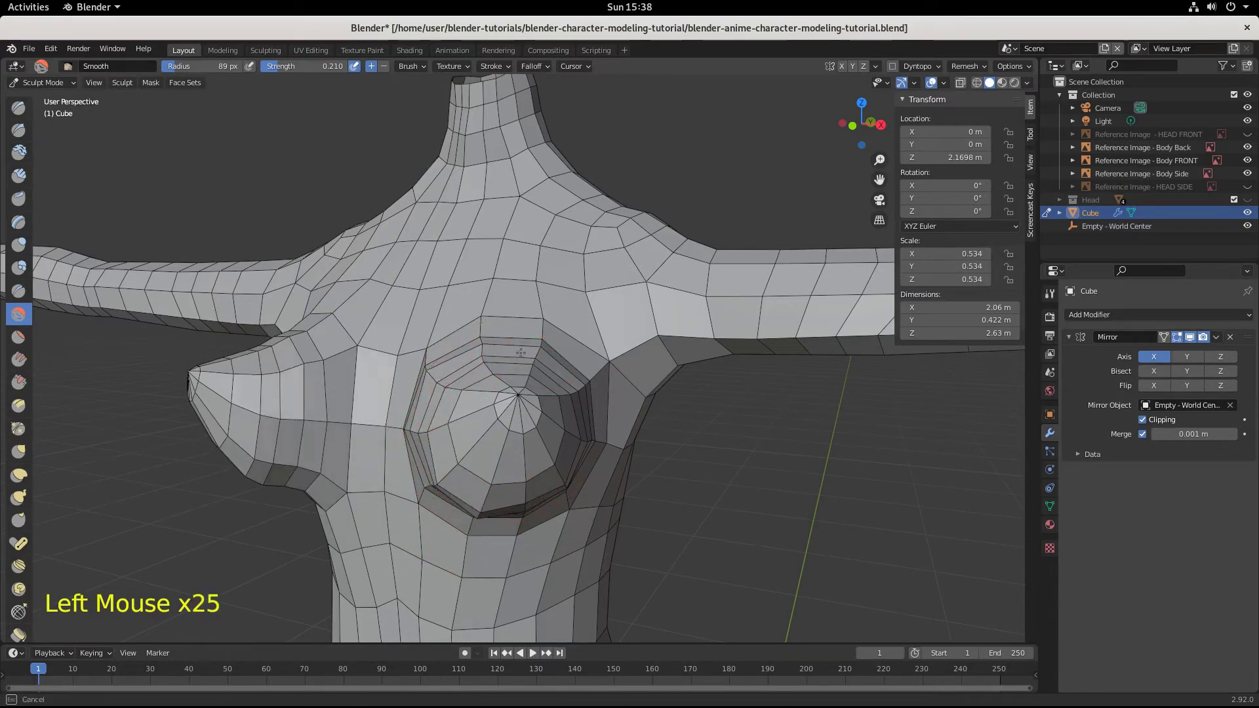
Step: Smooth the chest above the breast, its upper outer edge and the area near the cleavage
{"action": "left_click", "coordinate": [487, 283]}
{"action": "left_click", "coordinate": [498, 299]}
{"action": "left_click", "coordinate": [576, 351]}
{"action": "left_click", "coordinate": [577, 341]}
{"action": "scroll", "coordinate": [577, 341], "scroll_direction": "down", "scroll_amount": 4}
{"action": "middle_click_drag", "start_coordinate": [578, 341], "coordinate": [586, 490]}
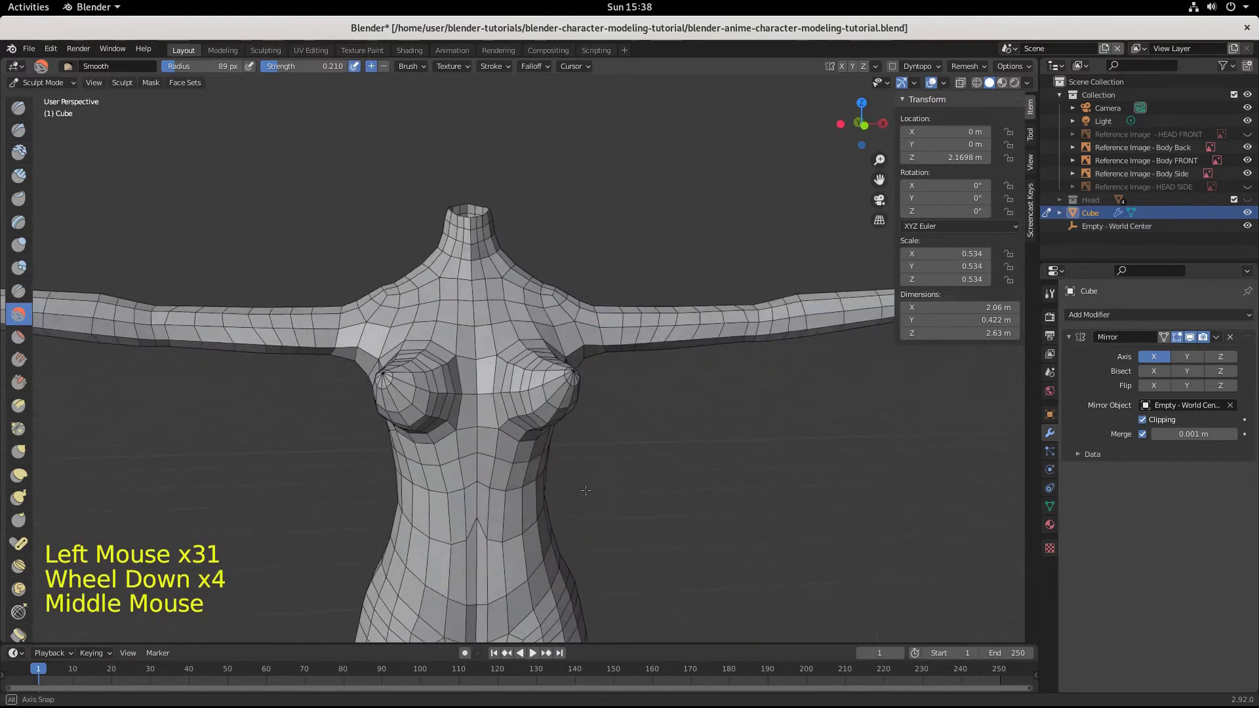
{"action": "left_click", "coordinate": [505, 363]}
{"action": "left_click", "coordinate": [505, 360]}
Step: Smooth the underside of the breast and the front of the waist from the side
{"action": "mouse_move", "coordinate": [506, 361]}
{"action": "middle_mouse_down"}
{"action": "mouse_move", "coordinate": [429, 497]}
{"action": "mouse_move", "coordinate": [446, 380]}
{"action": "middle_mouse_up"}
{"action": "left_click", "coordinate": [469, 430]}
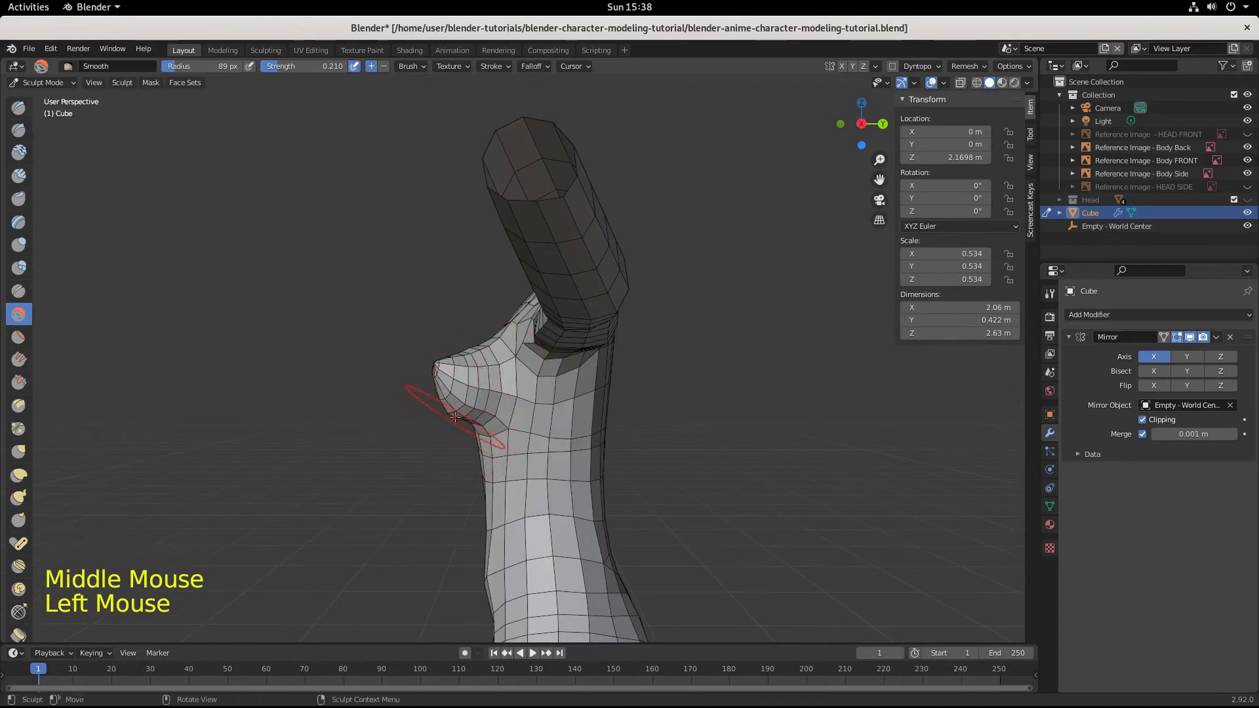
{"action": "left_click", "coordinate": [456, 418]}
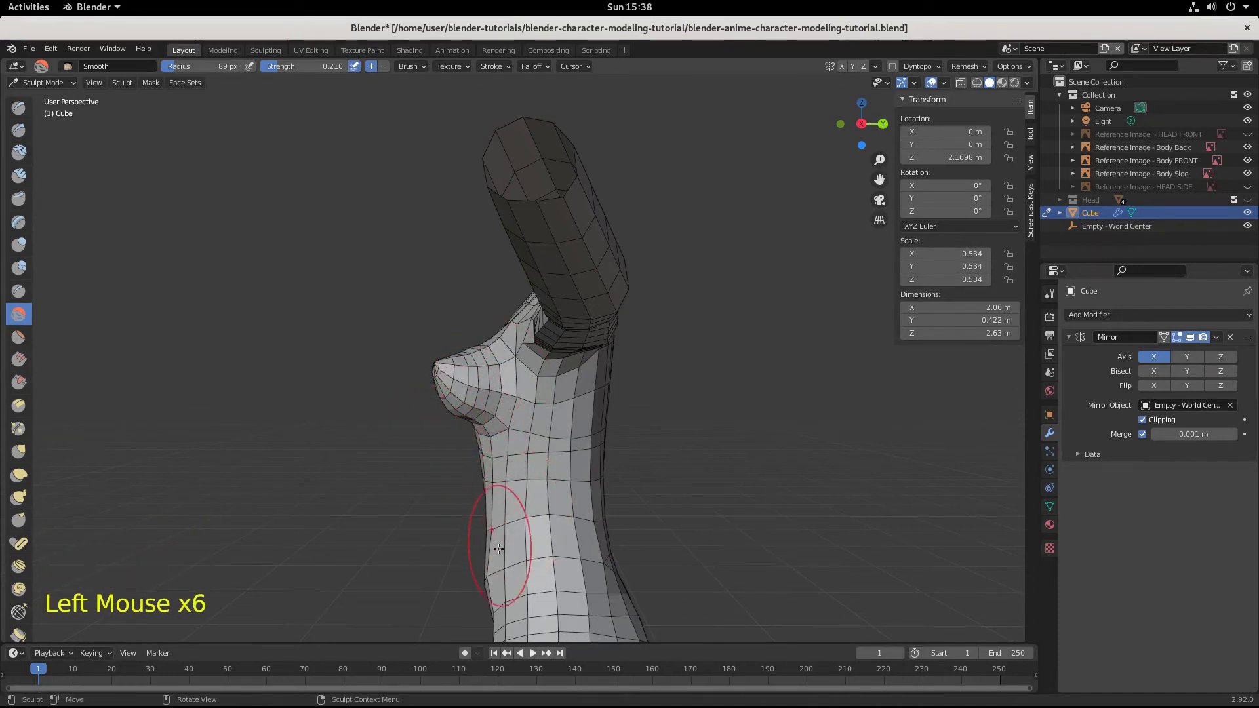
{"action": "left_click_drag", "start_coordinate": [486, 580], "coordinate": [492, 580]}
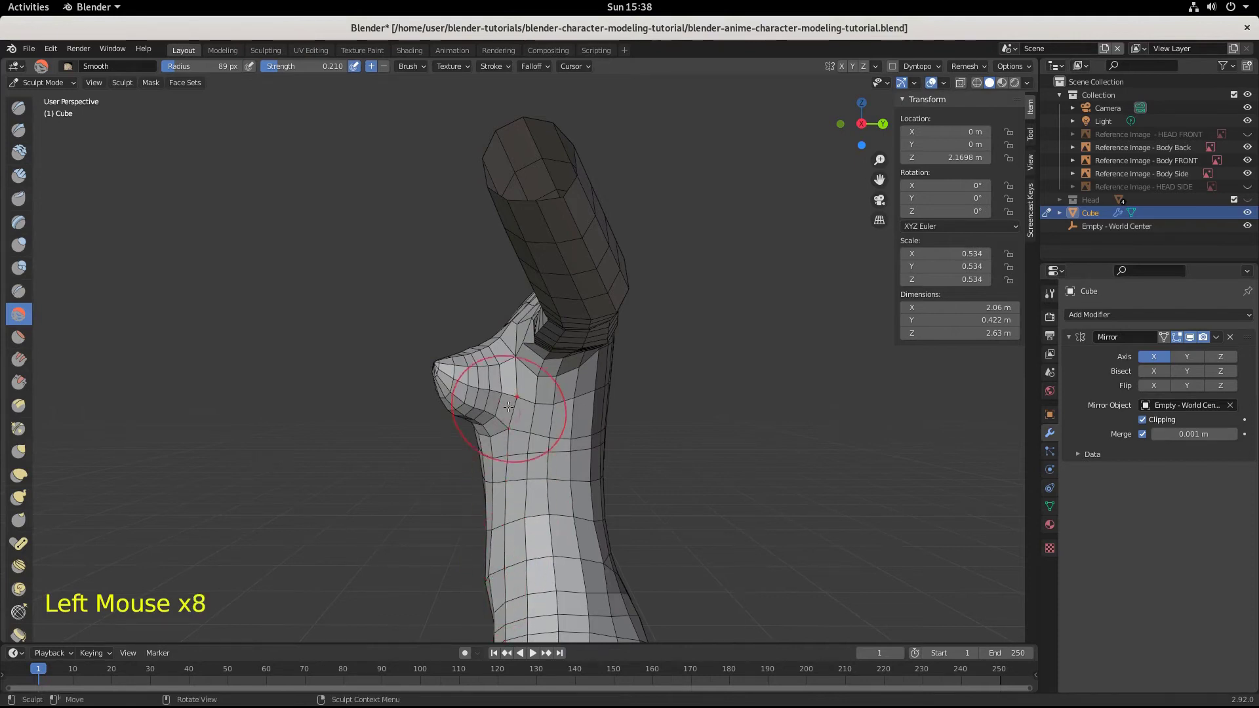
Step: Against the side reference, inflate the lower part of the breast with the Inflate/Deflate brush at a 154 px radius
{"action": "key", "text": "KP_3"}
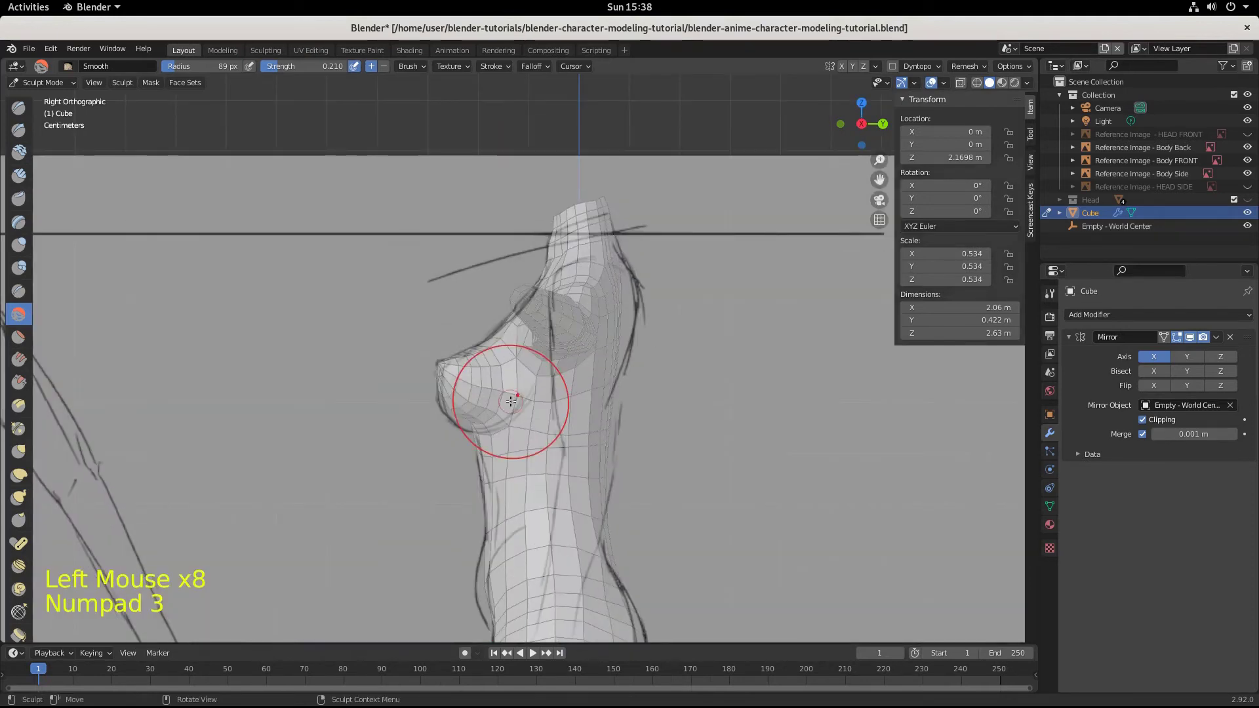
{"action": "scroll", "coordinate": [563, 520], "scroll_direction": "up", "scroll_amount": 6}
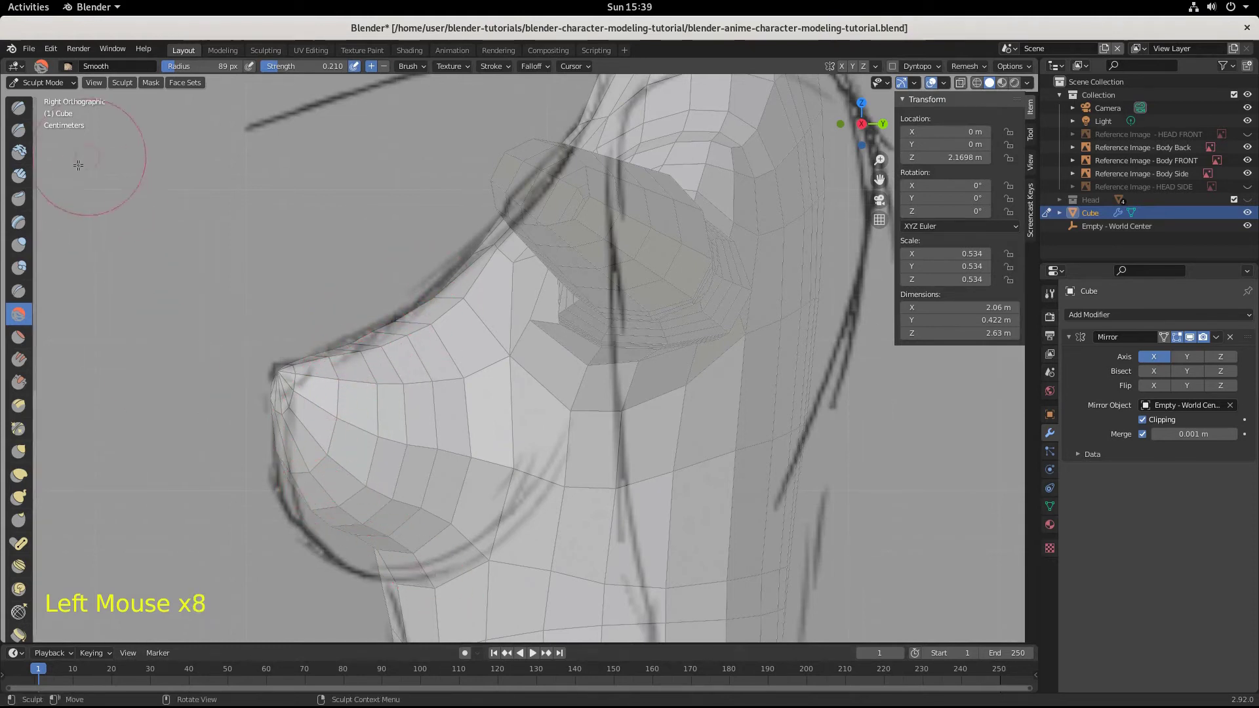
{"action": "left_click", "coordinate": [19, 452]}
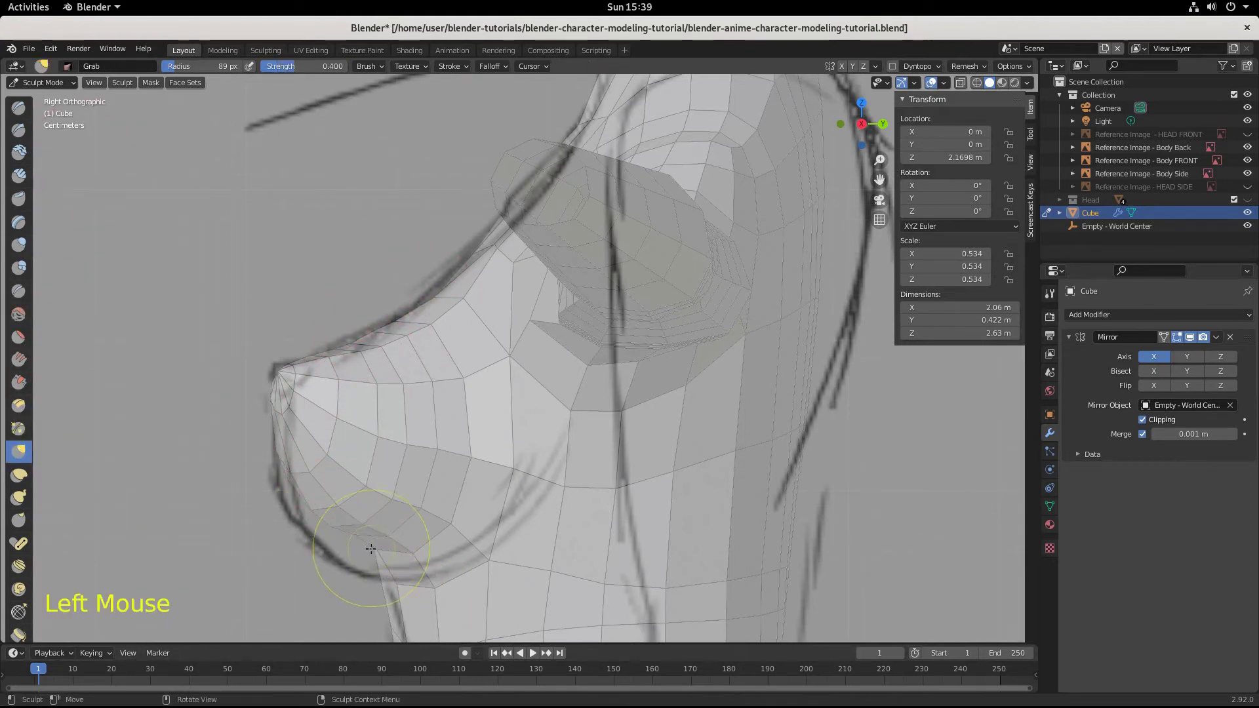
{"action": "left_click", "coordinate": [19, 245]}
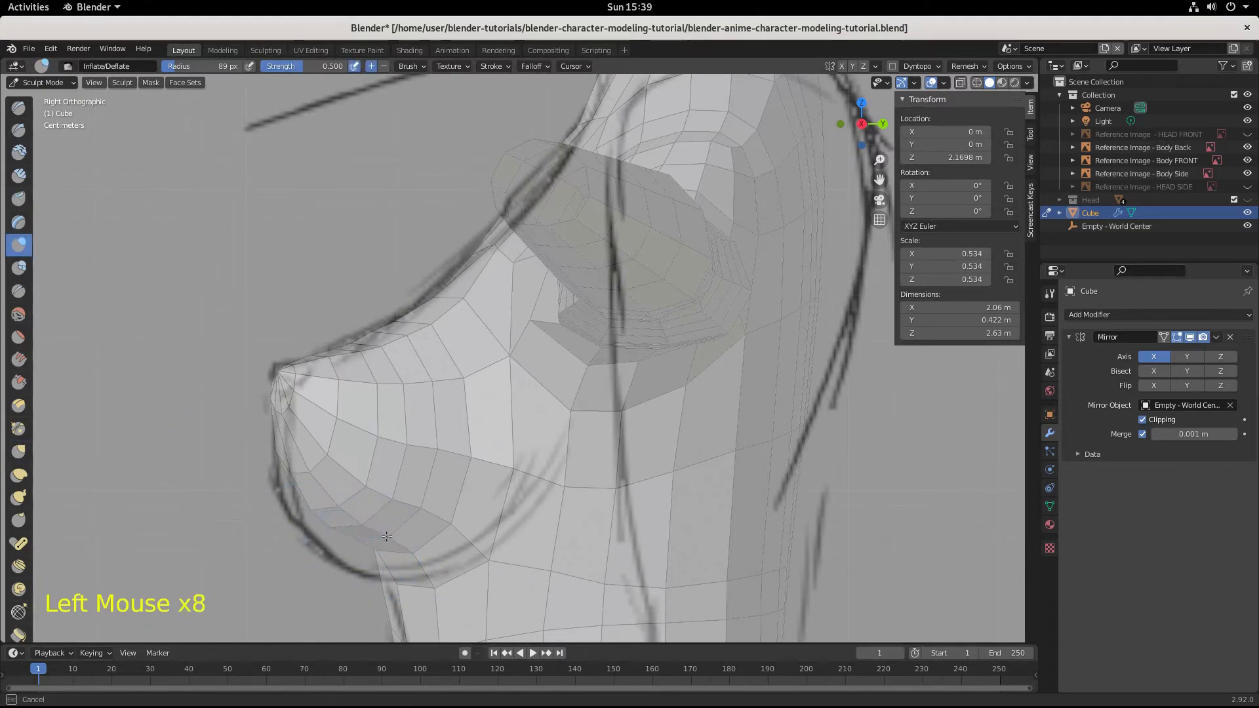
{"action": "key", "text": "f"}
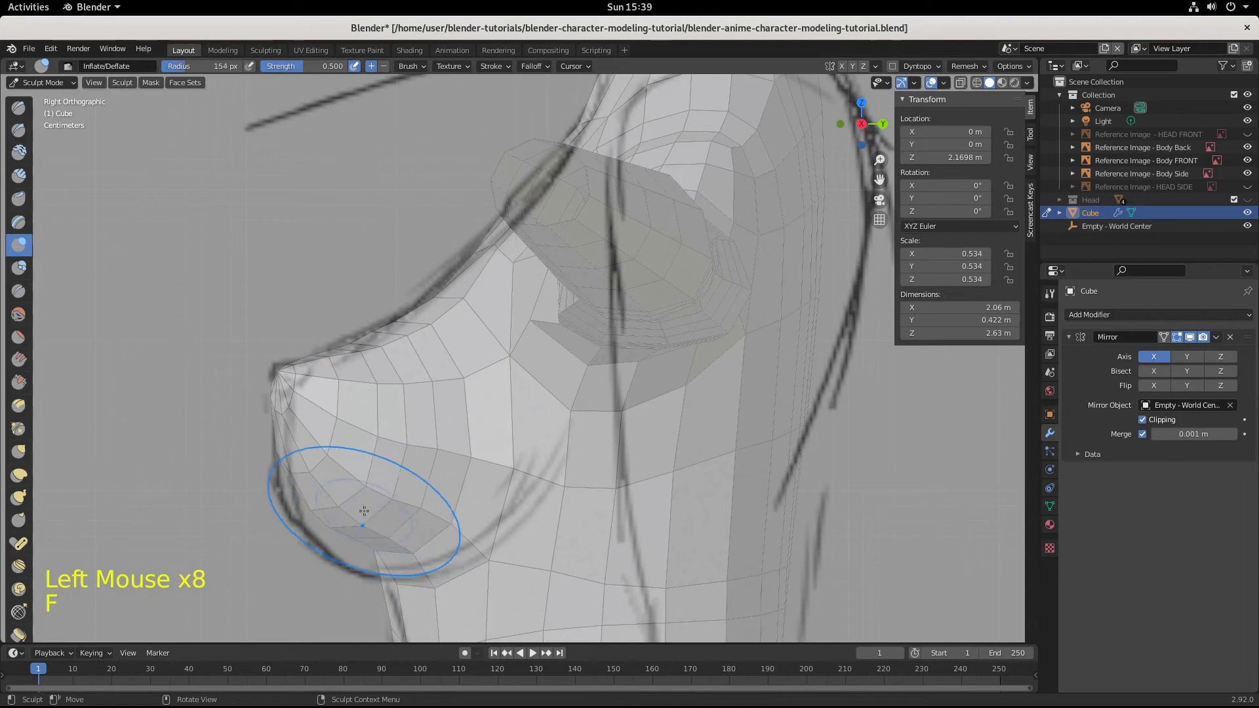
{"action": "left_click", "coordinate": [398, 530]}
{"action": "left_click_drag", "start_coordinate": [339, 515], "coordinate": [299, 504]}
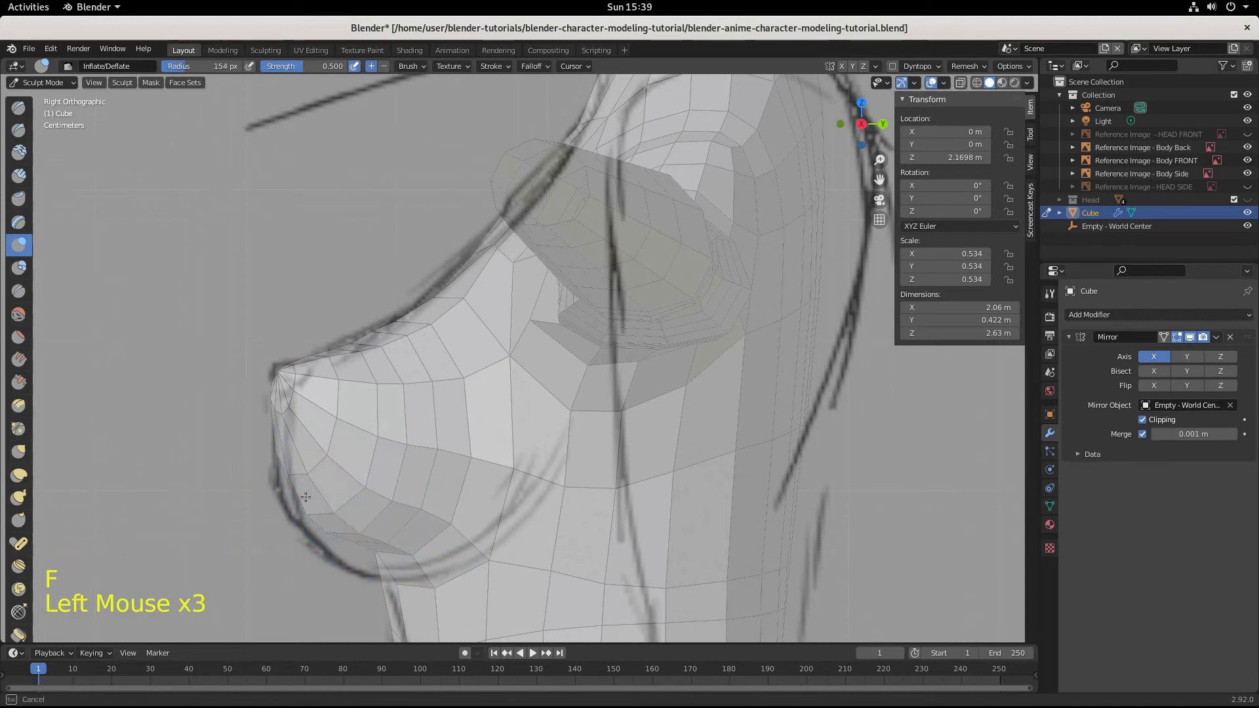
Step: Inflate the lower front of the breast below the tip until it reaches the side reference outline
{"action": "left_click", "coordinate": [306, 499]}
{"action": "left_click", "coordinate": [306, 501]}
{"action": "left_click", "coordinate": [305, 502]}
{"action": "left_click", "coordinate": [305, 502]}
{"action": "left_click", "coordinate": [305, 502]}
{"action": "left_click", "coordinate": [305, 501]}
{"action": "left_click", "coordinate": [305, 501]}
{"action": "left_click", "coordinate": [305, 501]}
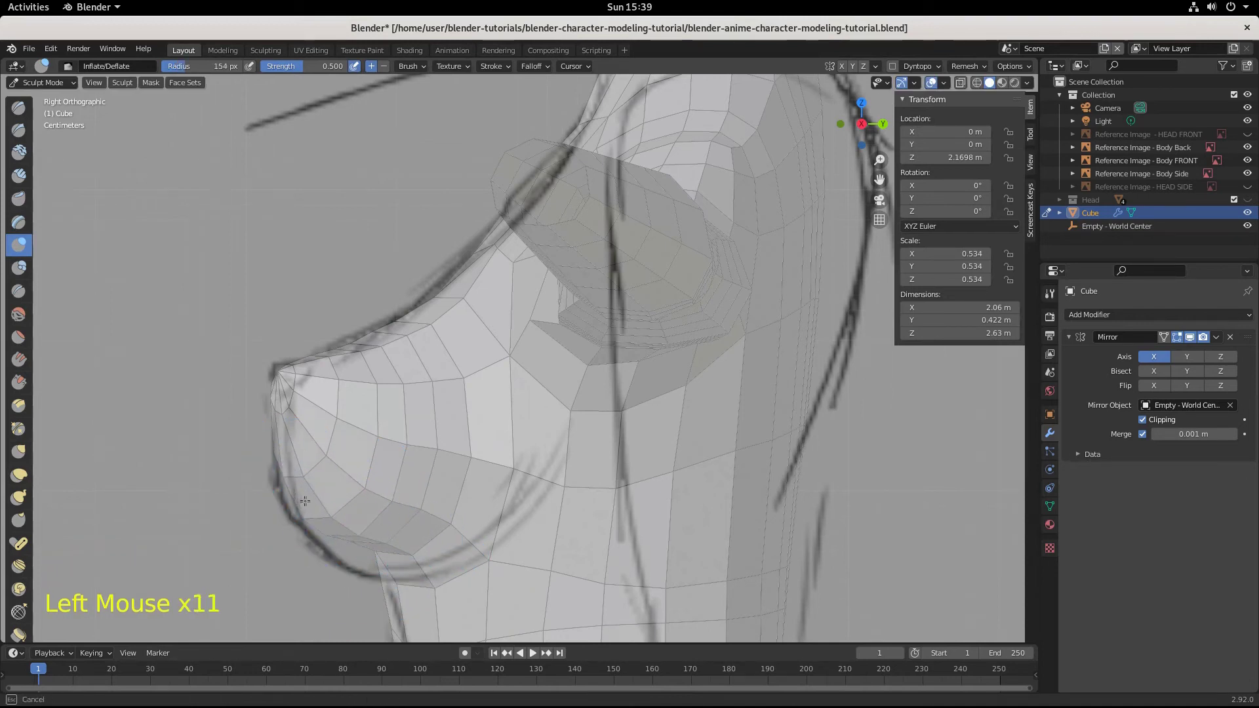
Step: Inflate the underside of the breast back toward the ribcage to fill the side reference curve
{"action": "left_click", "coordinate": [362, 517]}
{"action": "left_click", "coordinate": [366, 520]}
{"action": "left_click", "coordinate": [368, 523]}
{"action": "left_click", "coordinate": [374, 527]}
{"action": "left_click", "coordinate": [379, 531]}
{"action": "left_click", "coordinate": [382, 534]}
{"action": "left_click", "coordinate": [386, 537]}
{"action": "left_click", "coordinate": [388, 539]}
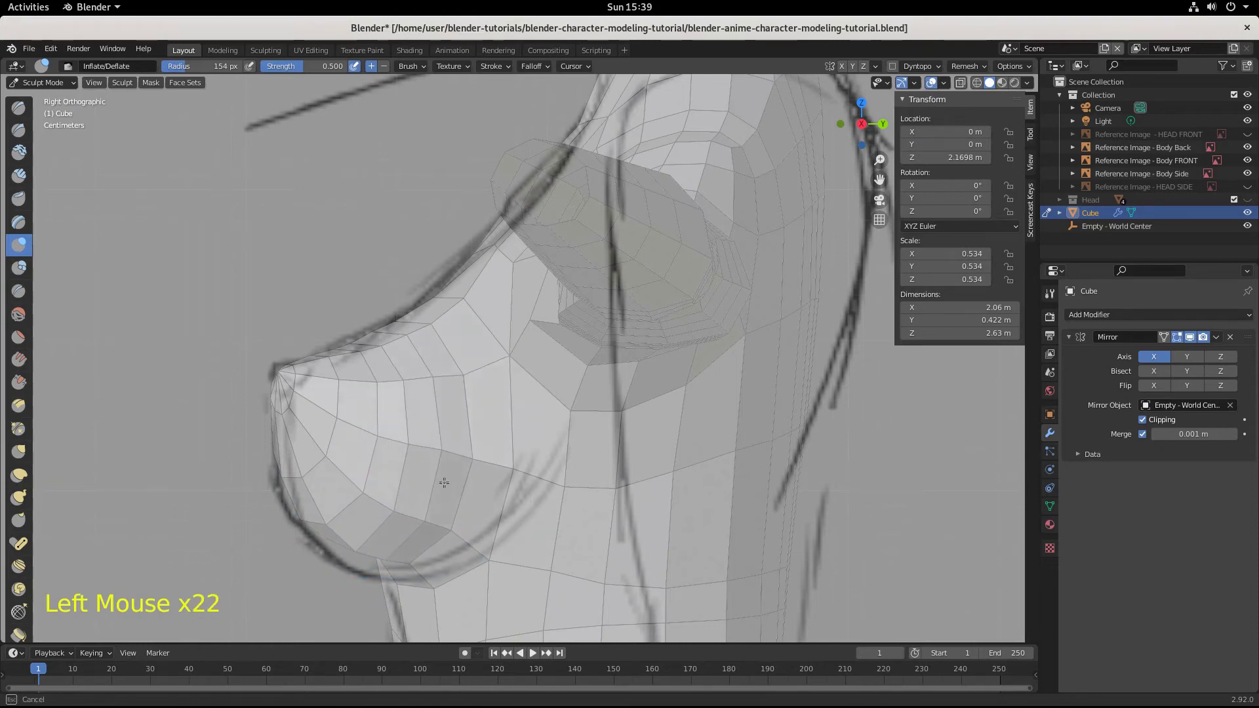
Step: Inflate the folded crease beneath the breast and the inner edge beside the sternum
{"action": "middle_click_drag", "start_coordinate": [436, 450], "coordinate": [568, 451]}
{"action": "left_click", "coordinate": [499, 557]}
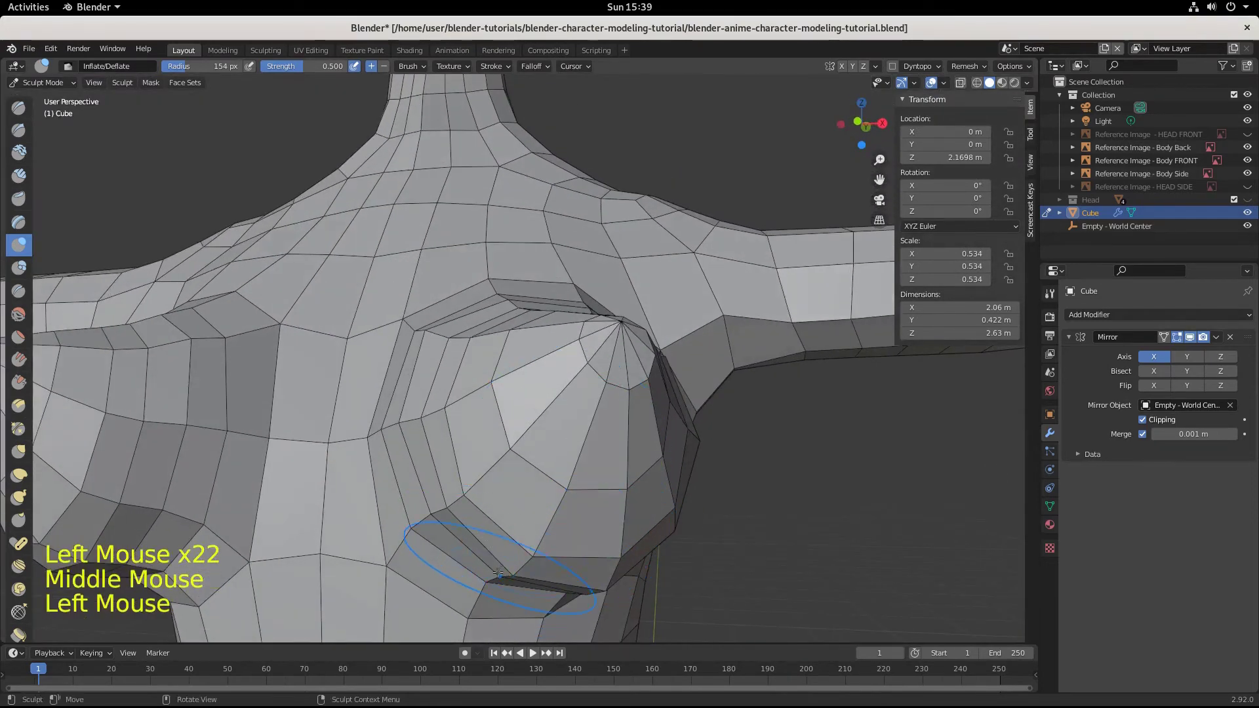
{"action": "left_click", "coordinate": [479, 564]}
{"action": "middle_click_drag", "start_coordinate": [479, 564], "coordinate": [520, 478]}
{"action": "left_click", "coordinate": [519, 435]}
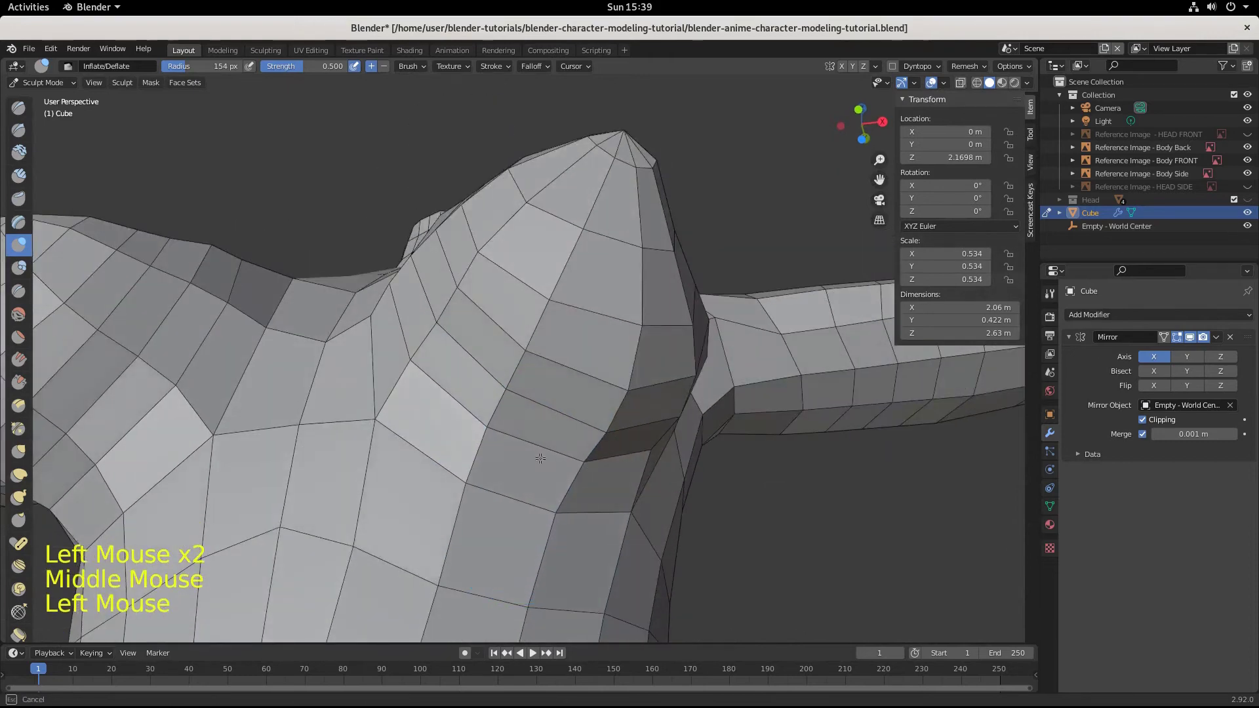
{"action": "left_click", "coordinate": [511, 426]}
{"action": "left_click", "coordinate": [459, 371]}
{"action": "left_click", "coordinate": [368, 329]}
{"action": "left_click", "coordinate": [371, 332]}
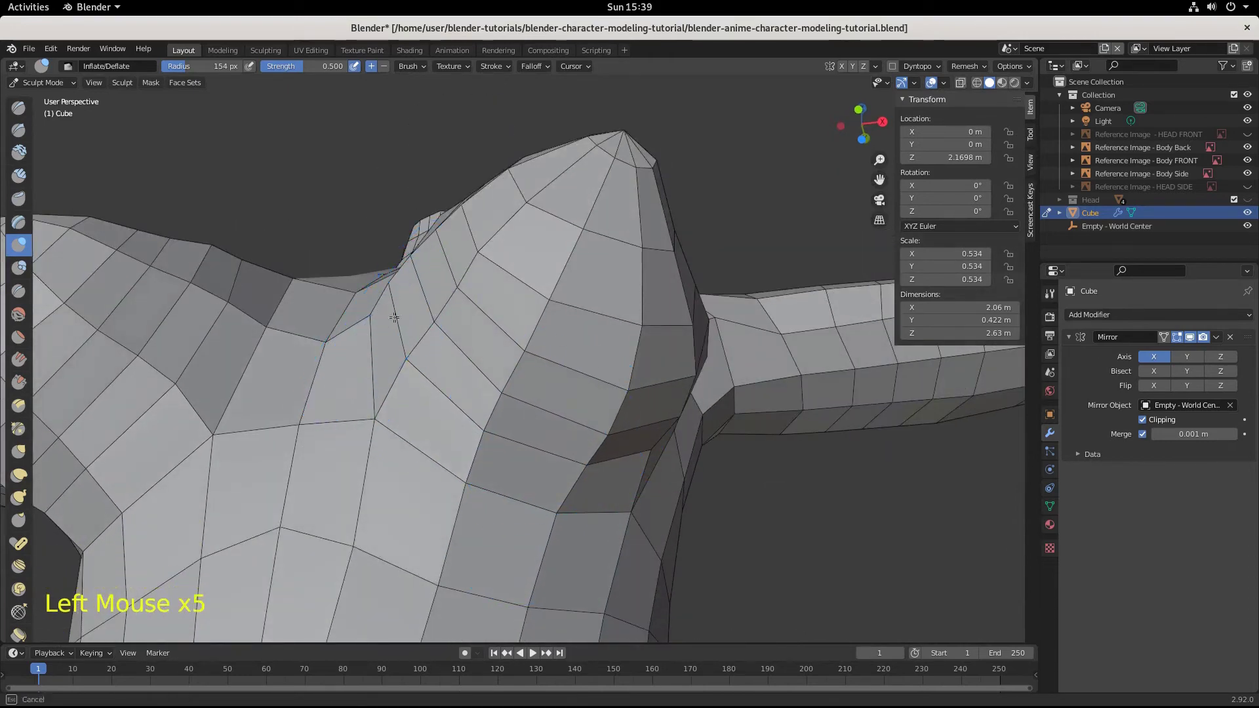
{"action": "left_click", "coordinate": [522, 417]}
Step: Inflate the upper slope of the breast near the tip against the side reference and inspect the shape from the front
{"action": "key", "text": "KP_3"}
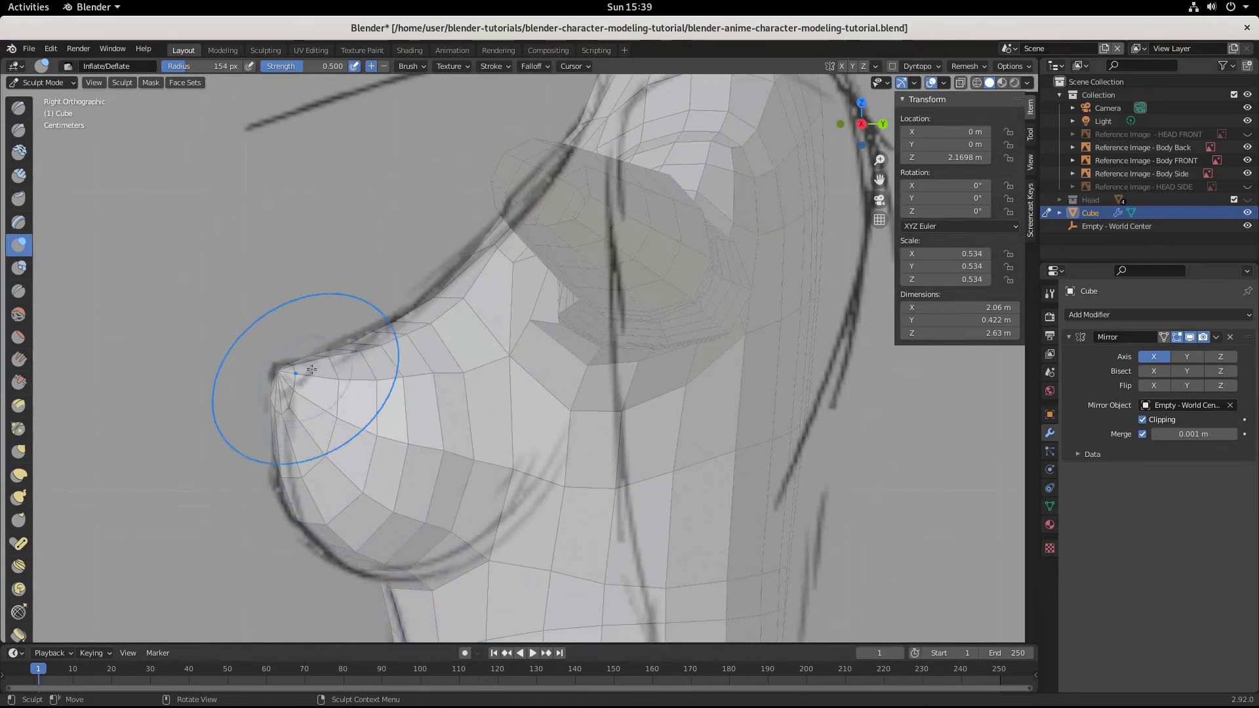
{"action": "left_click", "coordinate": [329, 352]}
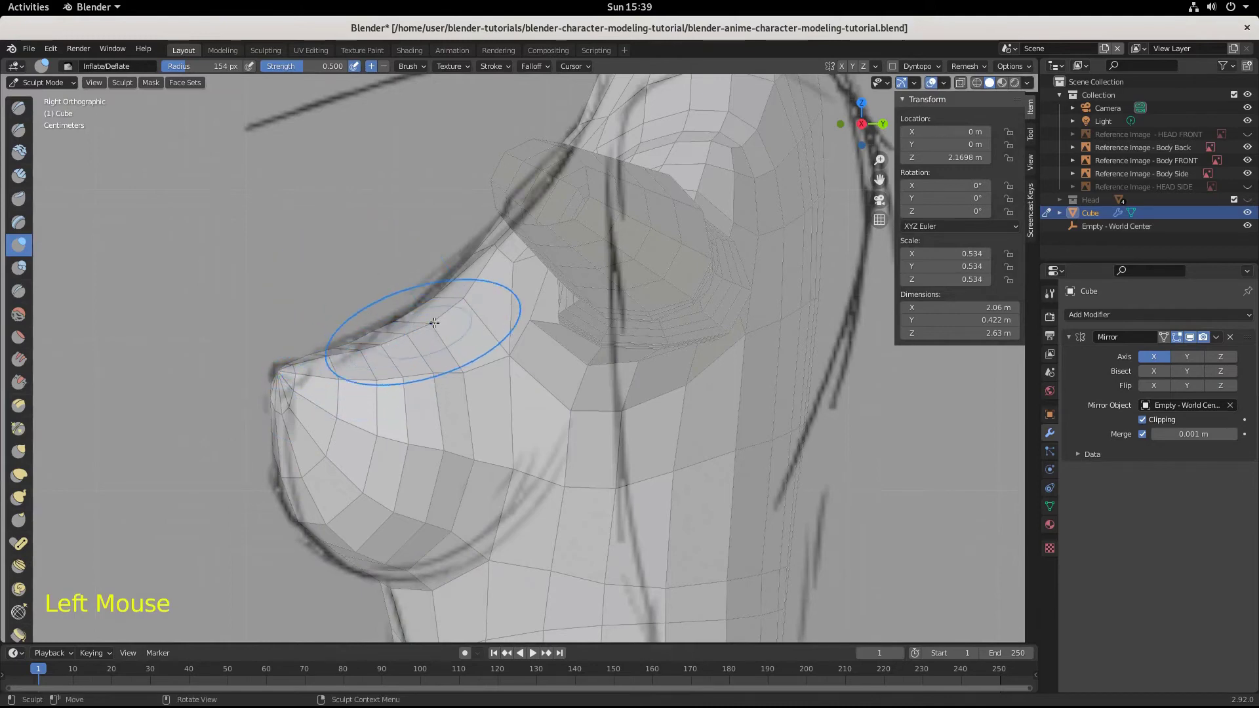
{"action": "scroll", "coordinate": [438, 499], "scroll_direction": "down", "scroll_amount": 1}
{"action": "middle_click_drag", "start_coordinate": [485, 434], "coordinate": [490, 516]}
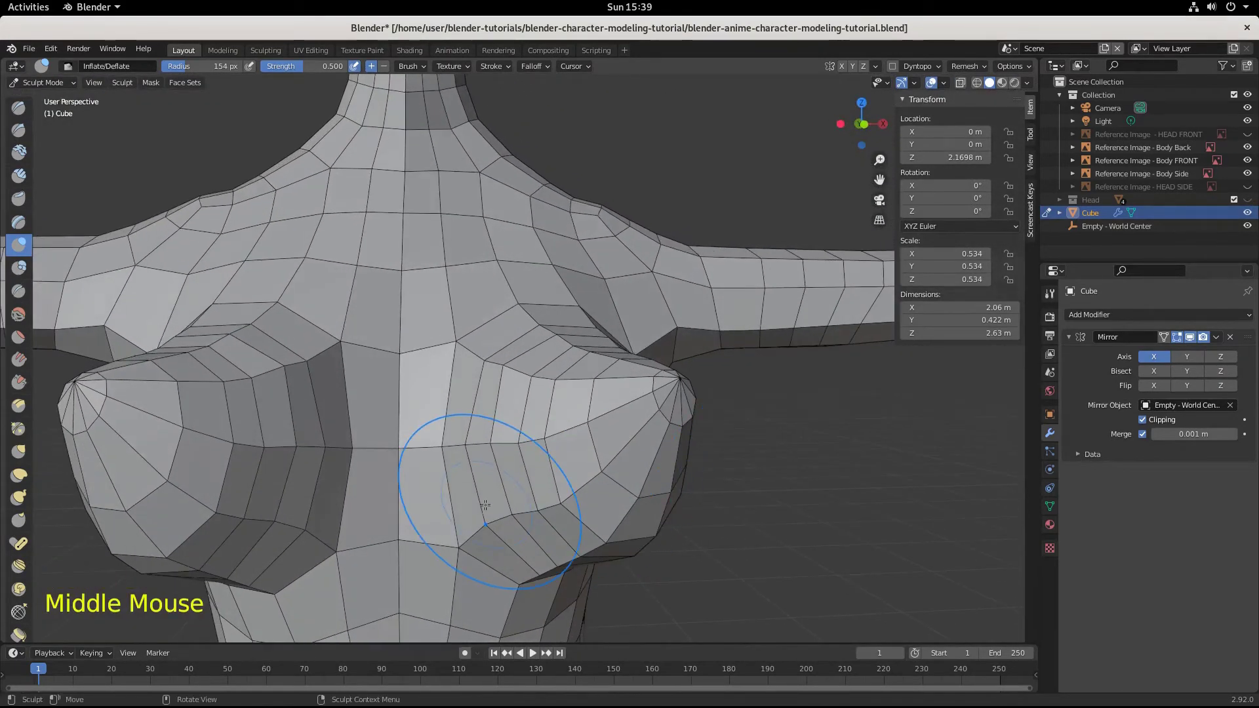
Step: Inflate the inner side and lower edge of the breast against the front reference drawing
{"action": "key", "text": "KP_1"}
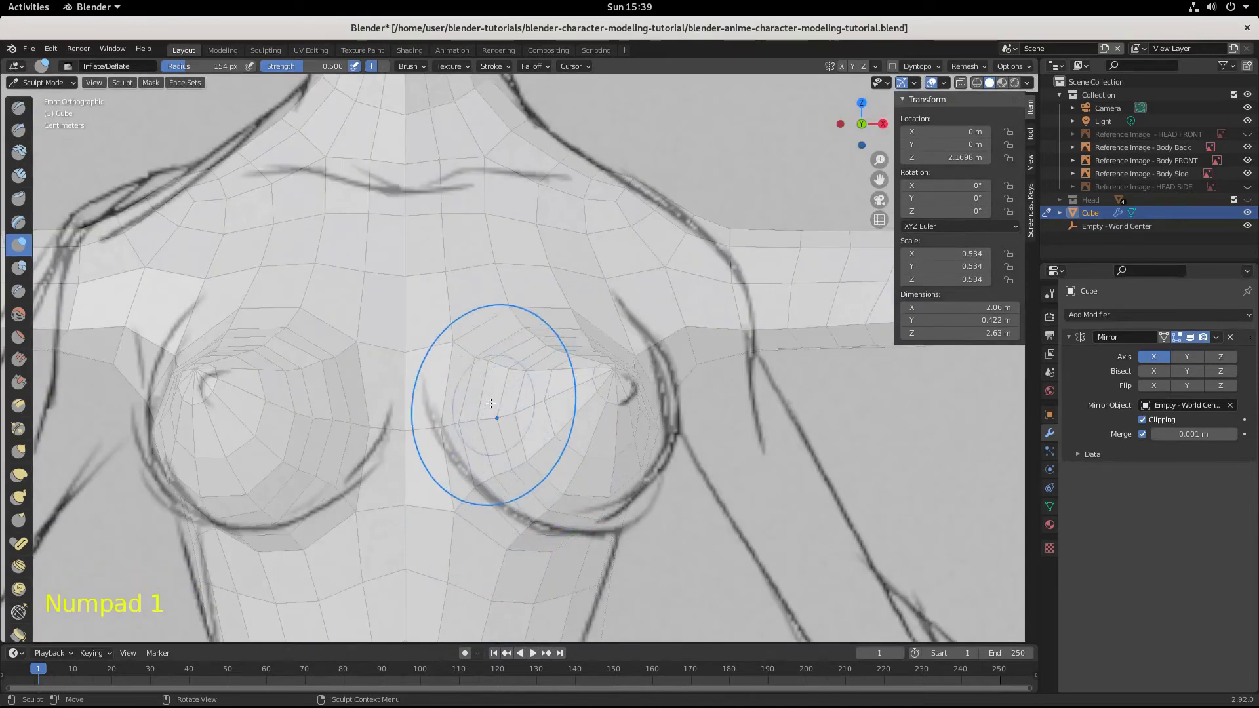
{"action": "left_click", "coordinate": [478, 398]}
{"action": "left_click", "coordinate": [479, 395]}
{"action": "left_click", "coordinate": [476, 394]}
{"action": "left_click", "coordinate": [473, 393]}
{"action": "left_click", "coordinate": [473, 392]}
{"action": "left_click", "coordinate": [472, 393]}
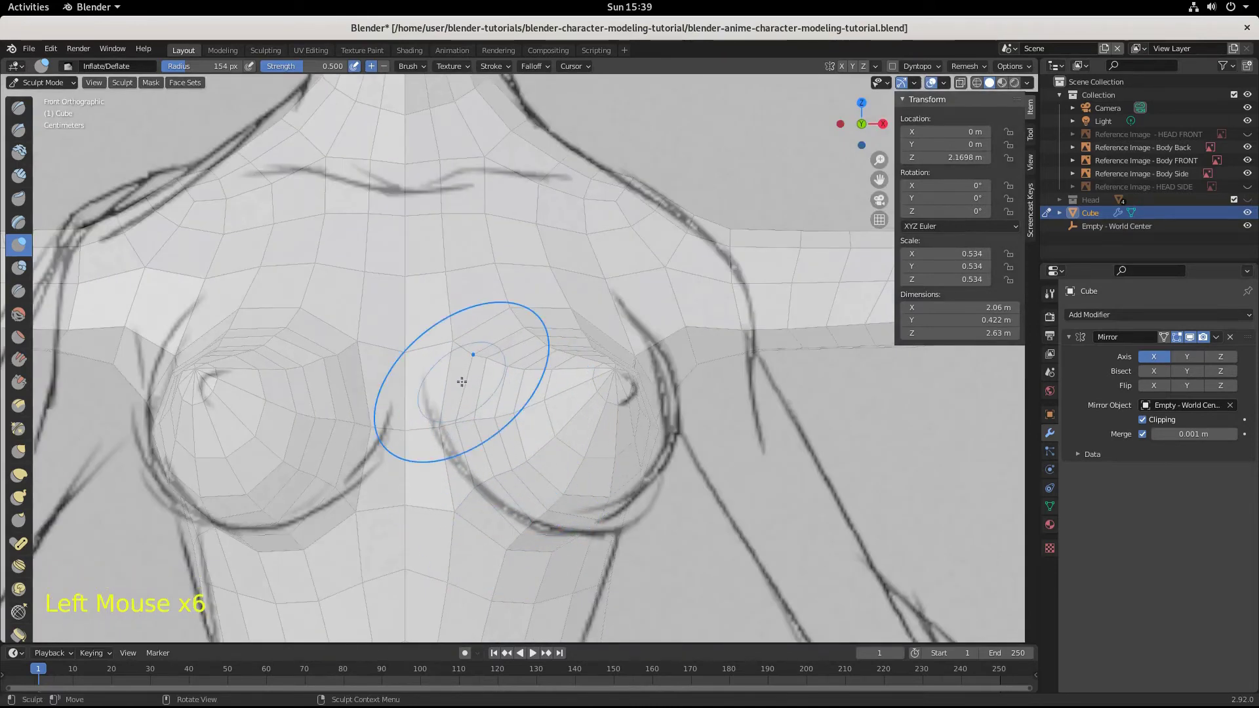
{"action": "left_click", "coordinate": [475, 393]}
{"action": "left_click", "coordinate": [453, 451]}
{"action": "left_click", "coordinate": [533, 495]}
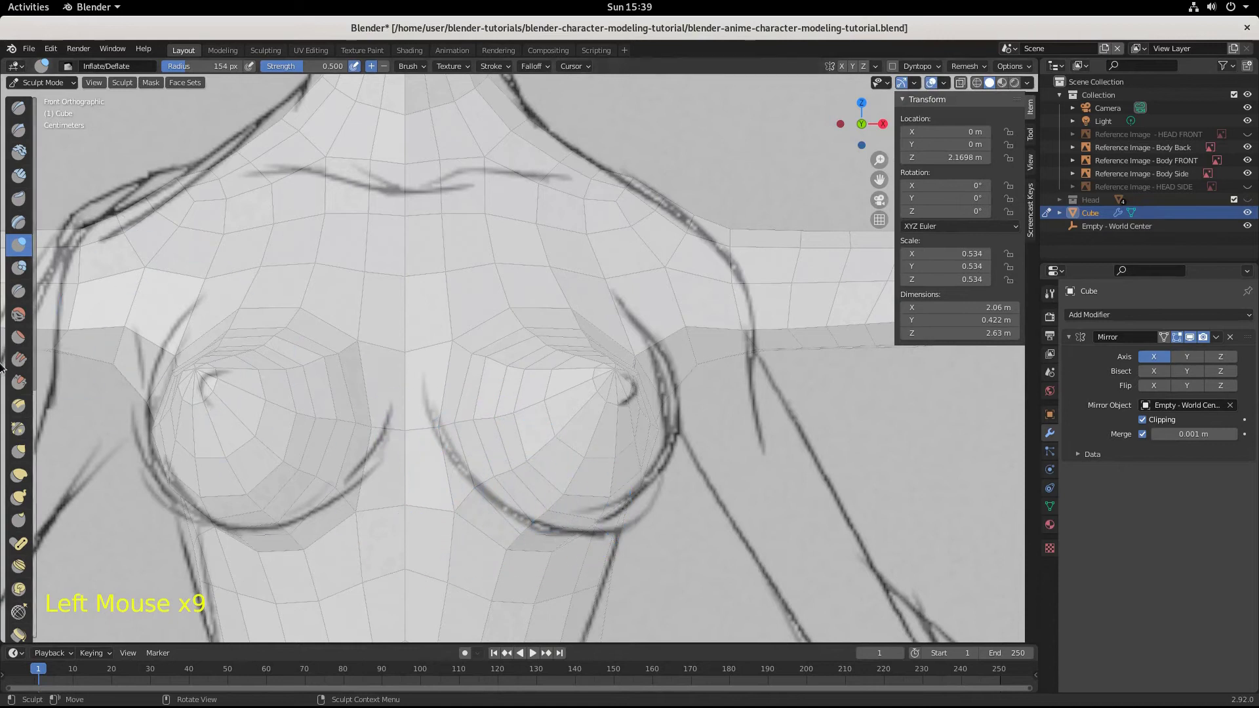
Step: Try to inflate the ribcage beneath the breast's inner lower edge with an 85 px brush, and undo the strokes
{"action": "left_click", "coordinate": [19, 315]}
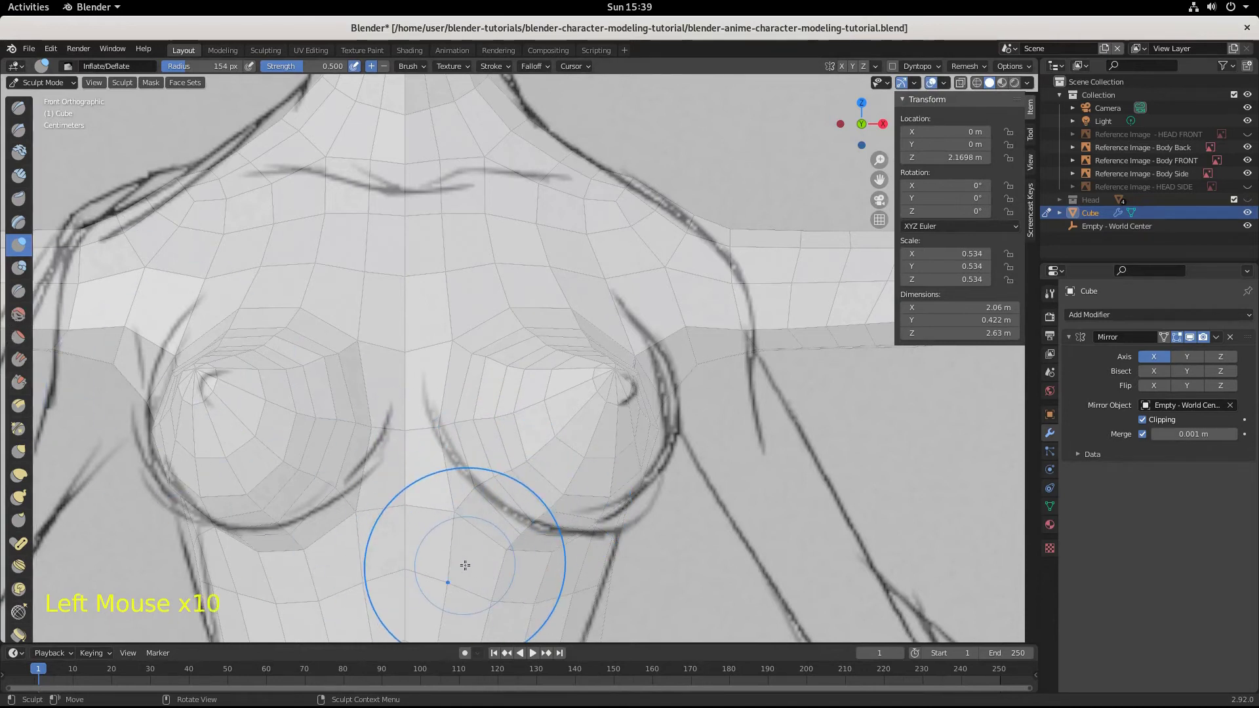
{"action": "key", "text": "f"}
{"action": "left_click", "coordinate": [460, 536]}
{"action": "left_click", "coordinate": [458, 528]}
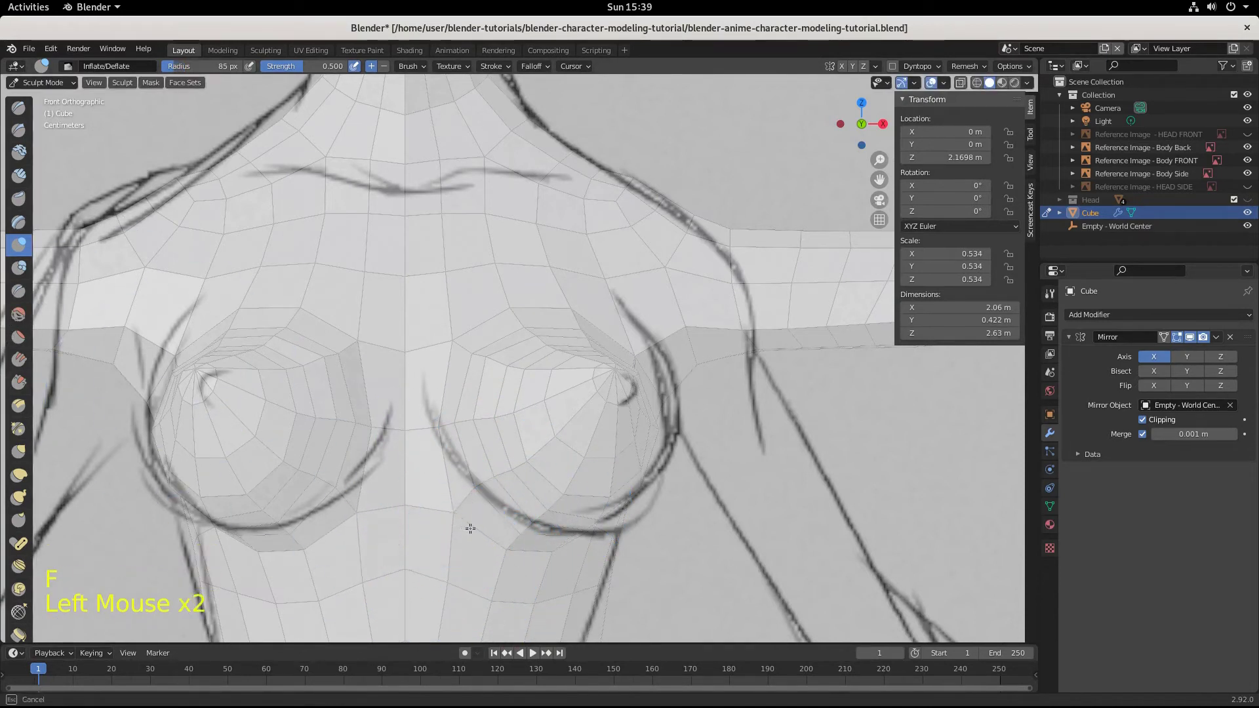
{"action": "left_click", "coordinate": [467, 525]}
{"action": "left_click", "coordinate": [467, 524]}
{"action": "left_click", "coordinate": [464, 521]}
{"action": "left_click", "coordinate": [485, 528]}
{"action": "left_click", "coordinate": [471, 522]}
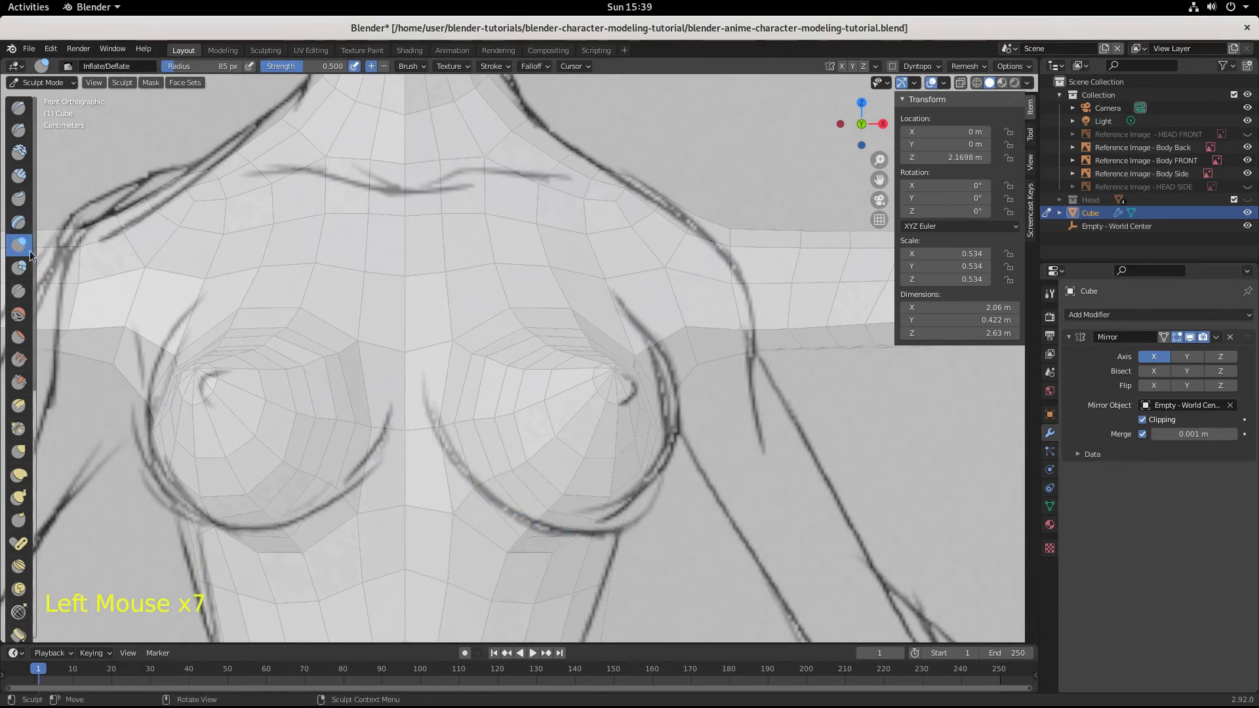
{"action": "key", "text": "ctrl+z"}
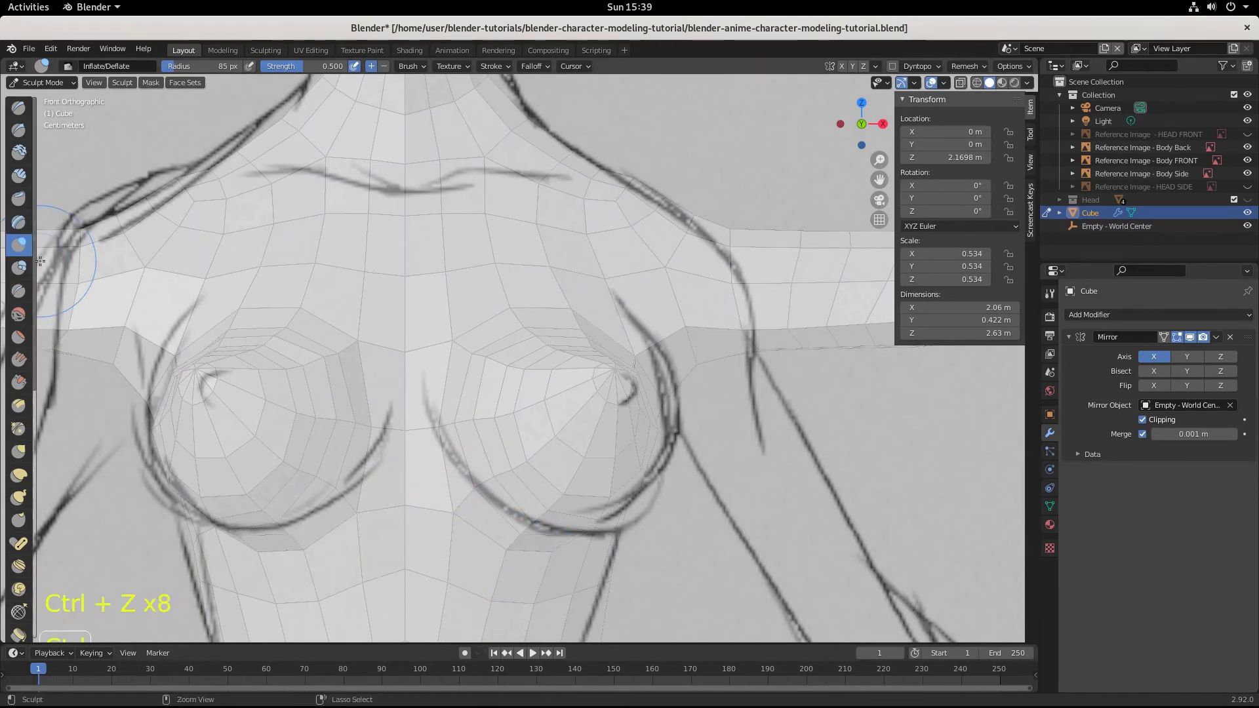
{"action": "key", "text": "ctrl+z"}
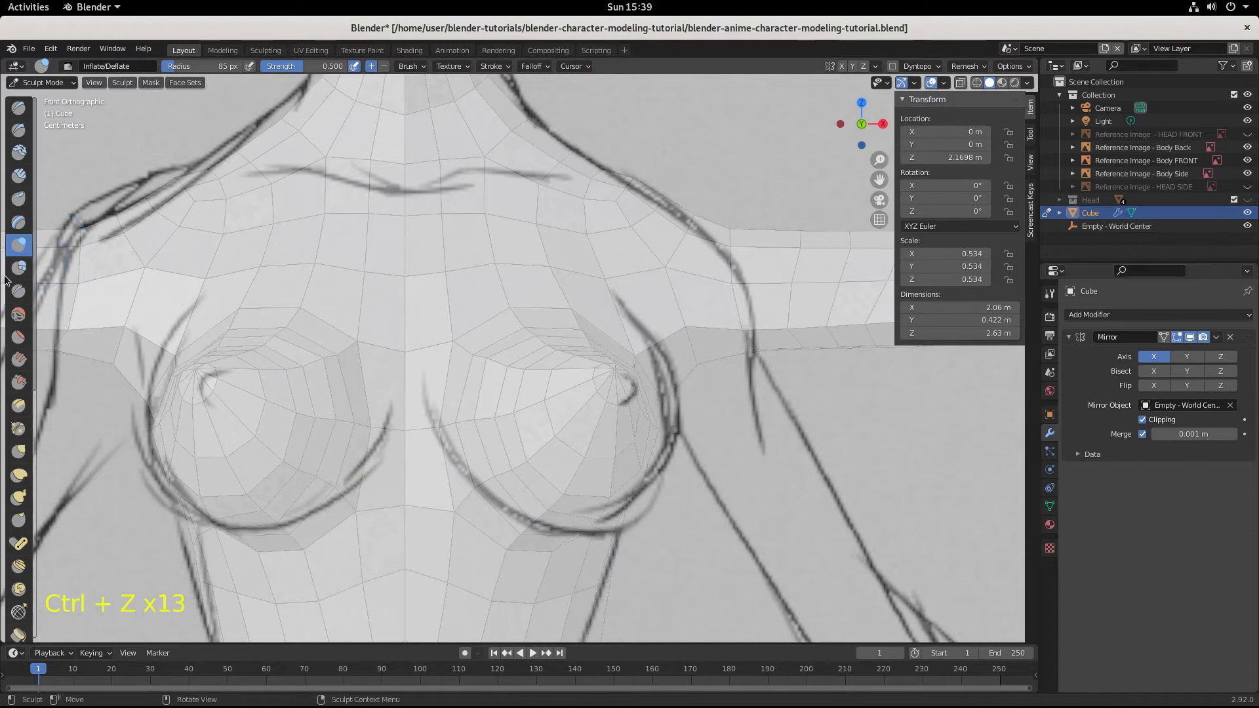
Step: Flatten the crease beneath the breast's inner lower edge using the Flatten/Contrast brush at a 152 px radius
{"action": "left_click", "coordinate": [19, 338]}
{"action": "left_click", "coordinate": [498, 525]}
{"action": "left_click", "coordinate": [484, 521]}
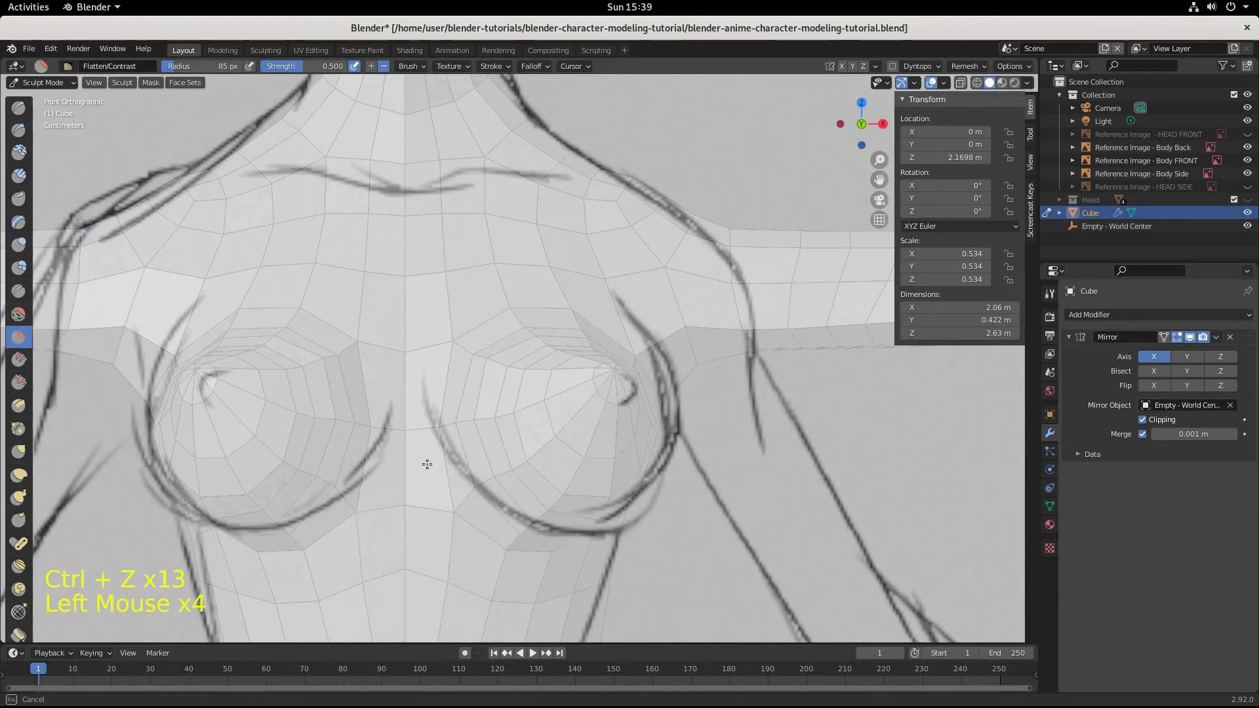
{"action": "key", "text": "f"}
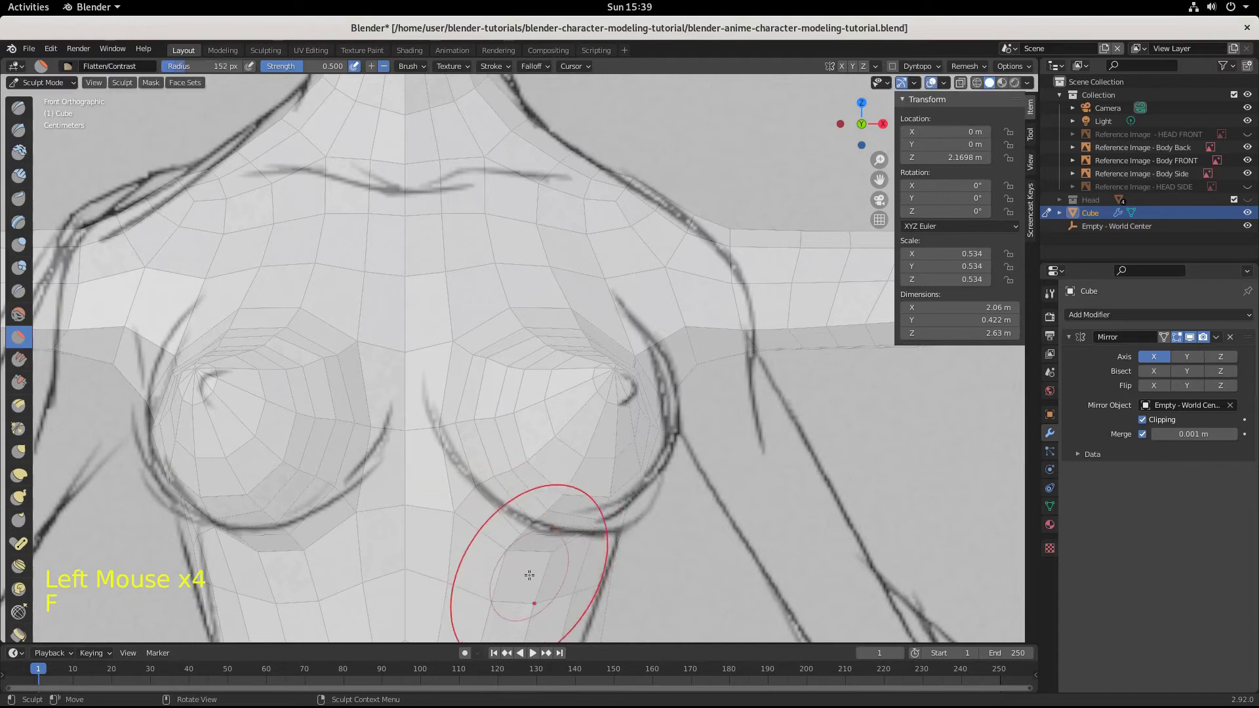
{"action": "left_click", "coordinate": [499, 546]}
{"action": "left_click", "coordinate": [464, 520]}
{"action": "left_click", "coordinate": [464, 520]}
{"action": "left_click", "coordinate": [464, 520]}
{"action": "left_click", "coordinate": [465, 520]}
{"action": "left_click", "coordinate": [463, 521]}
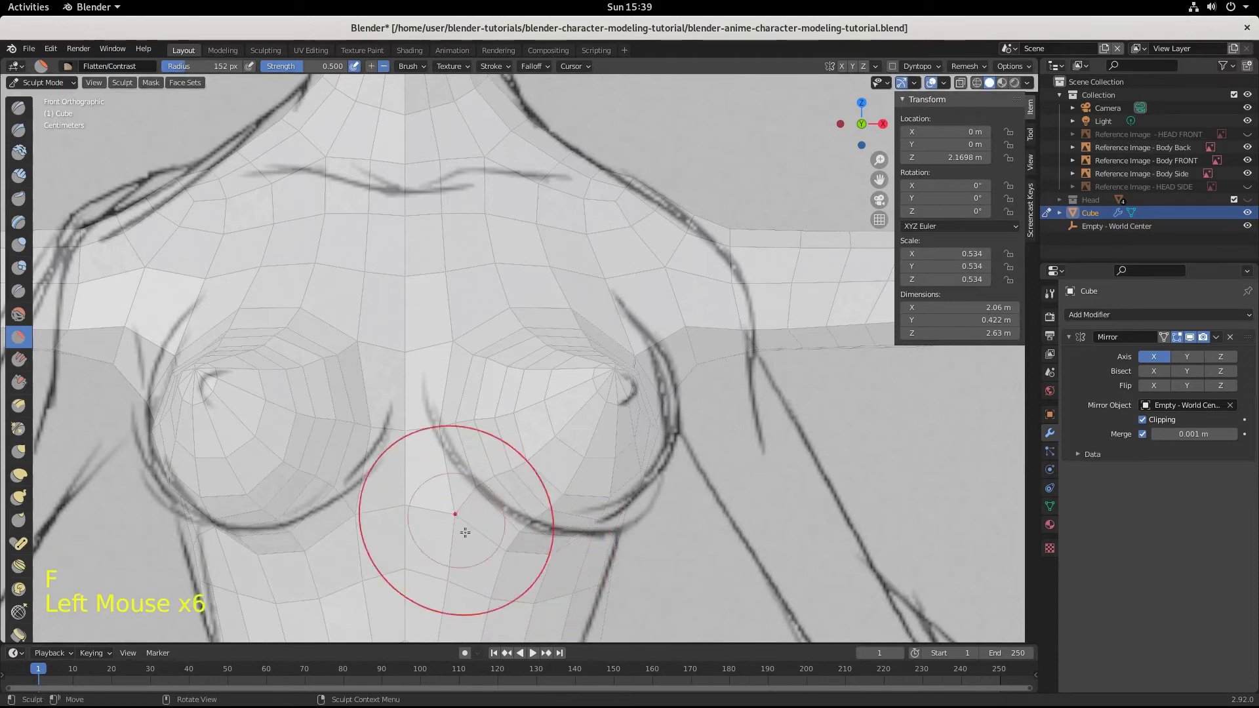
{"action": "left_click", "coordinate": [472, 535]}
{"action": "left_click", "coordinate": [482, 549]}
{"action": "left_click", "coordinate": [456, 523]}
{"action": "left_click", "coordinate": [455, 524]}
{"action": "left_click", "coordinate": [455, 522]}
Step: Flatten the ribcage surface just below the middle of the breast
{"action": "left_click", "coordinate": [515, 570]}
{"action": "left_click", "coordinate": [519, 576]}
{"action": "left_click", "coordinate": [521, 579]}
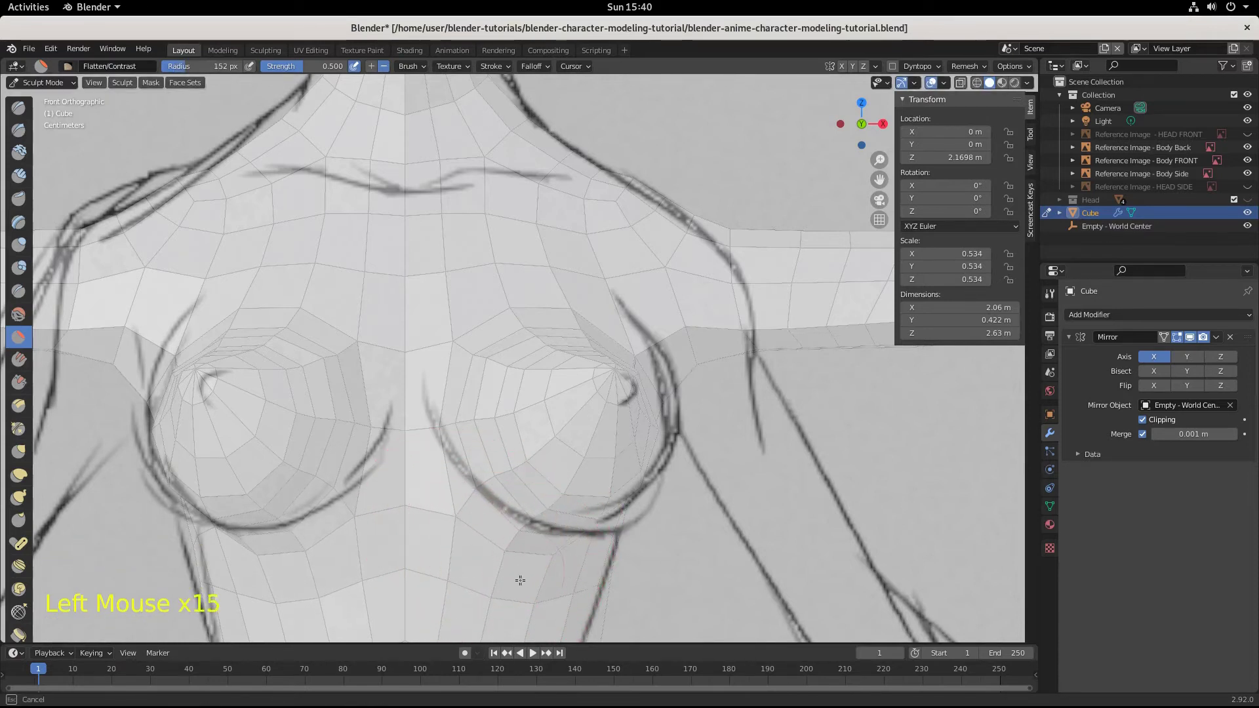
{"action": "left_click", "coordinate": [520, 577]}
{"action": "left_click", "coordinate": [518, 569]}
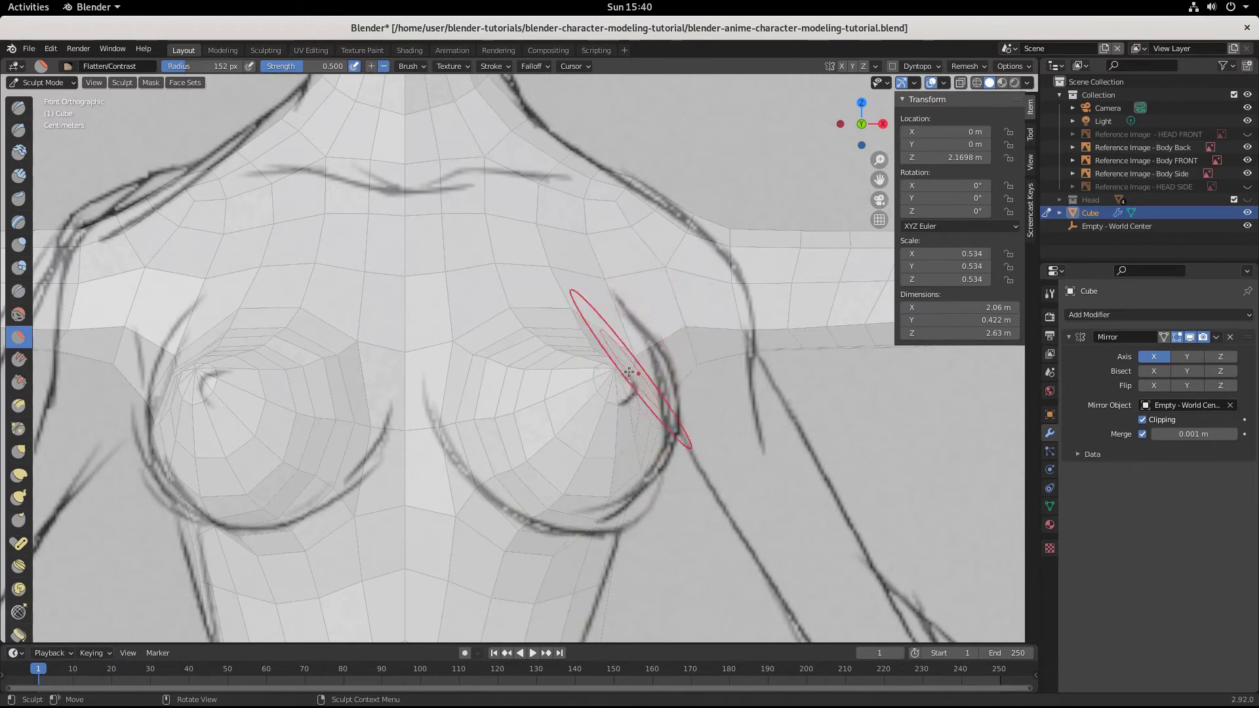
Step: Flatten the outer side of the breast from the tip back toward the armpit
{"action": "scroll", "coordinate": [604, 323], "scroll_direction": "down", "scroll_amount": 2}
{"action": "middle_click_drag", "start_coordinate": [604, 323], "coordinate": [503, 362]}
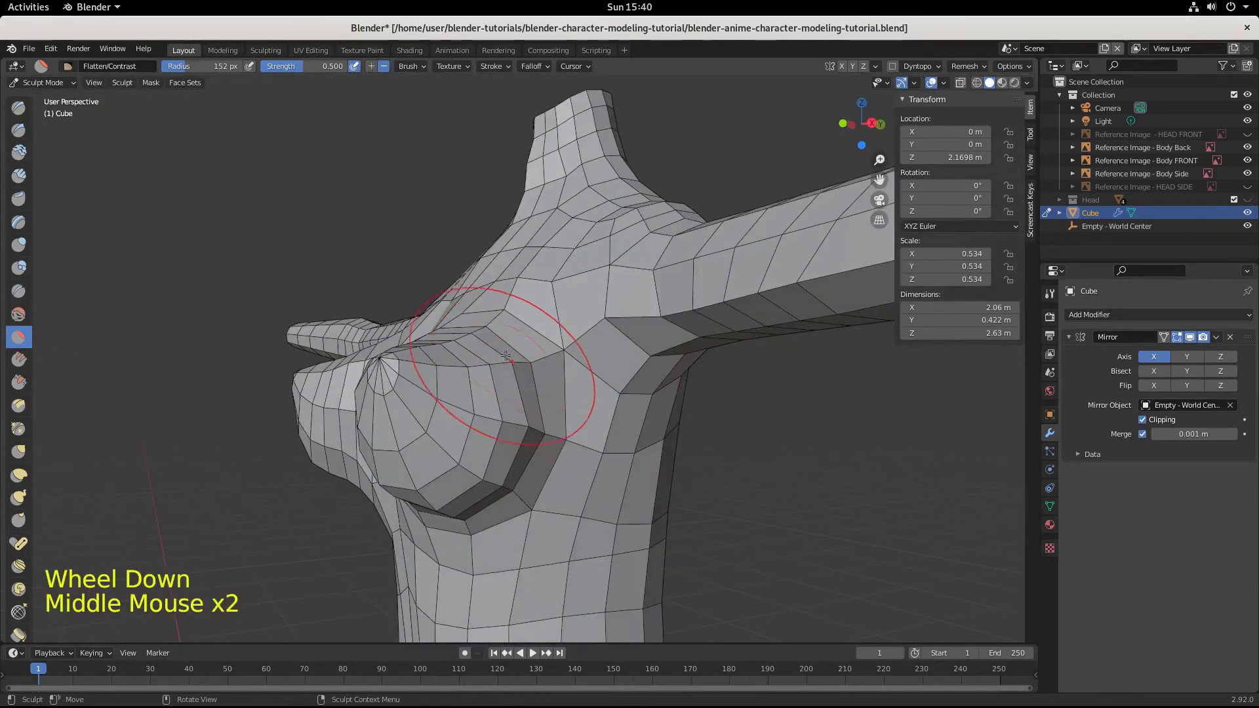
{"action": "left_click", "coordinate": [503, 360]}
{"action": "left_click", "coordinate": [394, 380]}
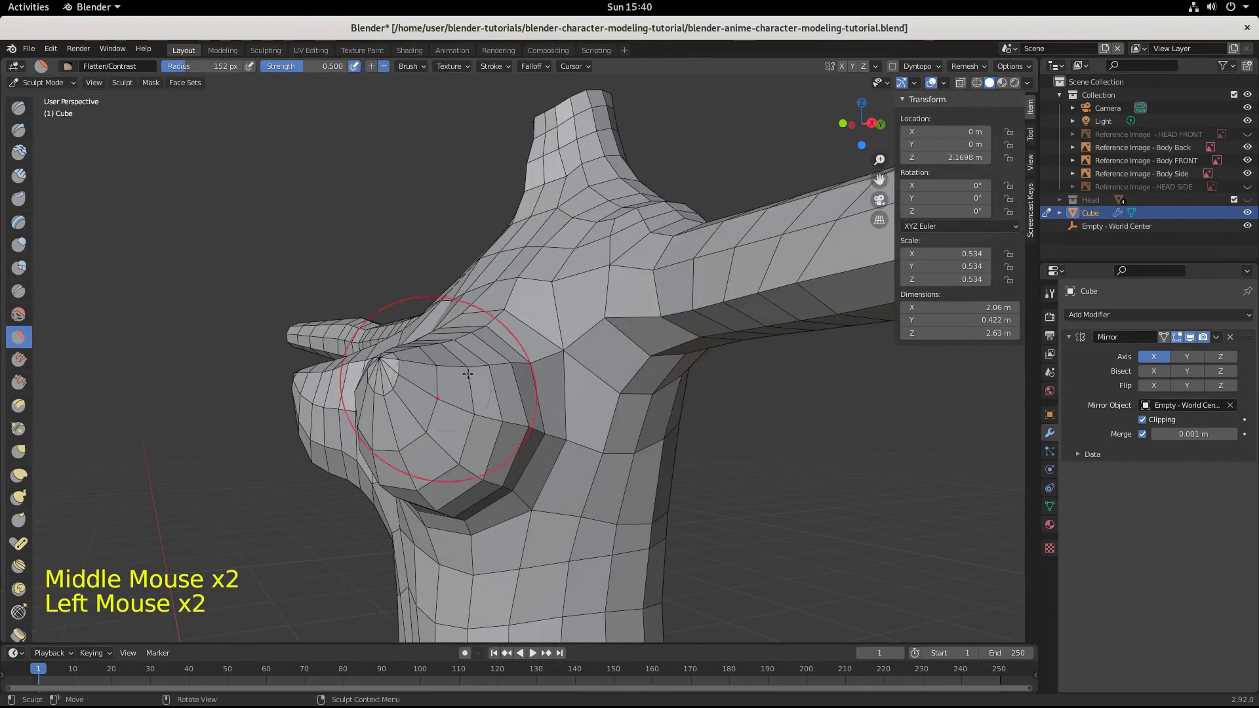
{"action": "mouse_move", "coordinate": [394, 381]}
{"action": "left_mouse_down"}
{"action": "mouse_move", "coordinate": [496, 400]}
{"action": "mouse_move", "coordinate": [542, 383]}
{"action": "left_mouse_up"}
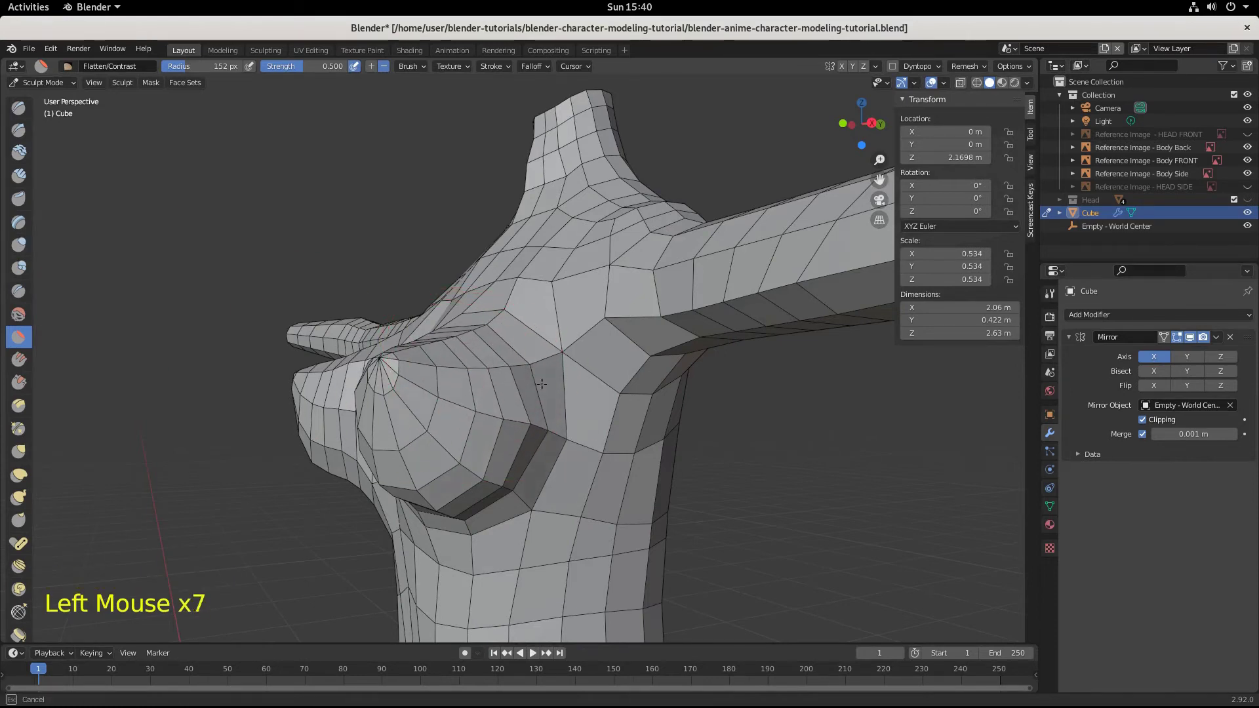
{"action": "left_click", "coordinate": [507, 388]}
{"action": "left_click", "coordinate": [506, 387]}
{"action": "left_click", "coordinate": [507, 386]}
{"action": "left_click", "coordinate": [499, 384]}
{"action": "left_click", "coordinate": [482, 379]}
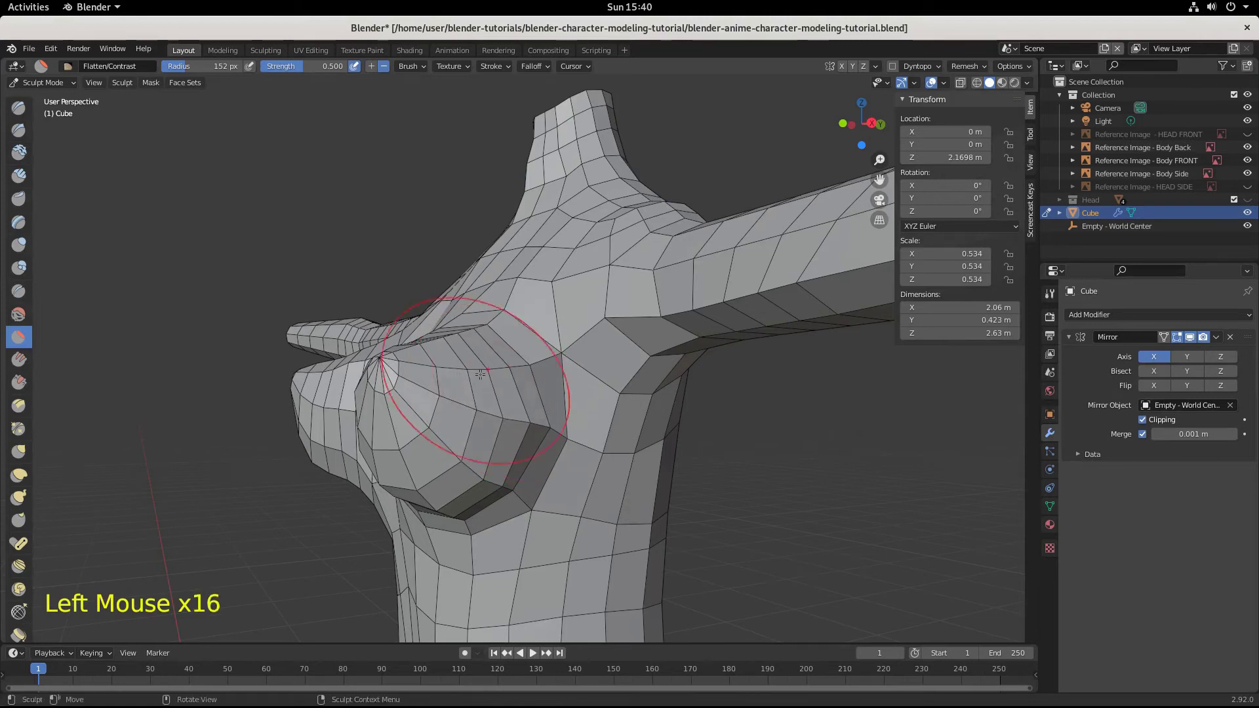
{"action": "left_click", "coordinate": [480, 376]}
{"action": "left_click", "coordinate": [480, 375]}
{"action": "left_click", "coordinate": [480, 374]}
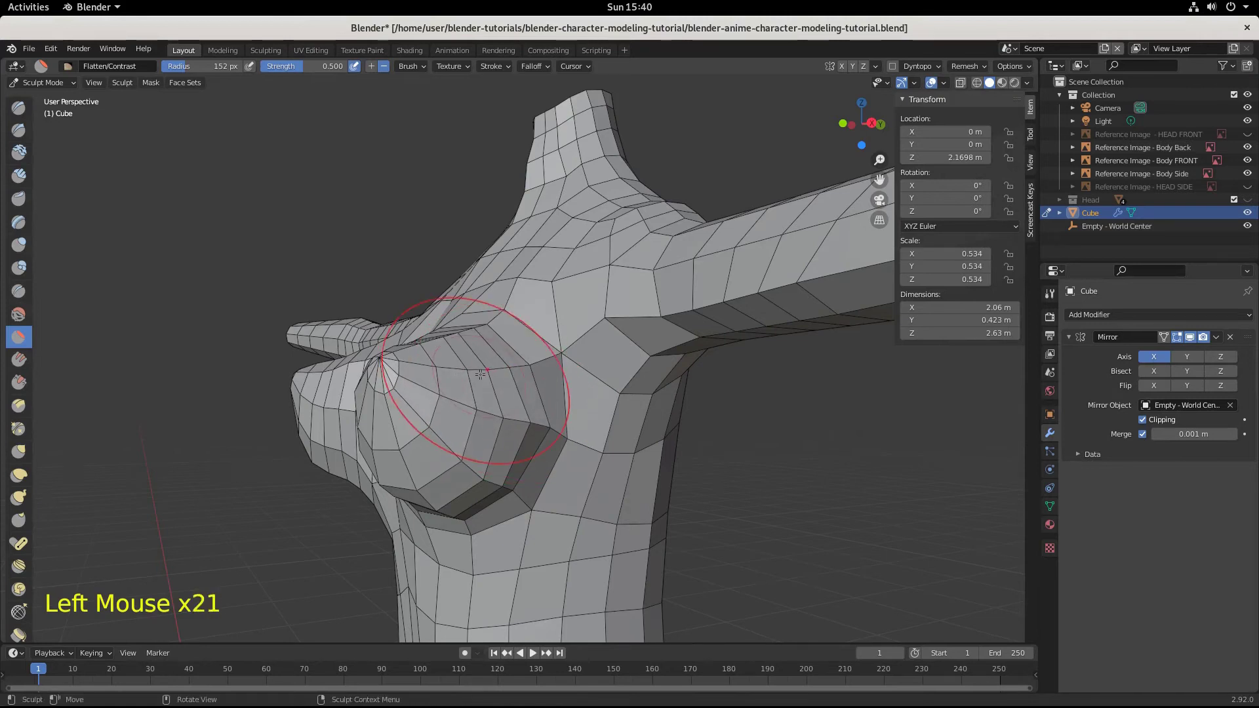
Step: Inflate the outer side and upper outer slope of the breast with the Inflate/Deflate brush to restore its roundness
{"action": "left_click", "coordinate": [15, 244]}
{"action": "left_click_drag", "start_coordinate": [492, 393], "coordinate": [475, 369]}
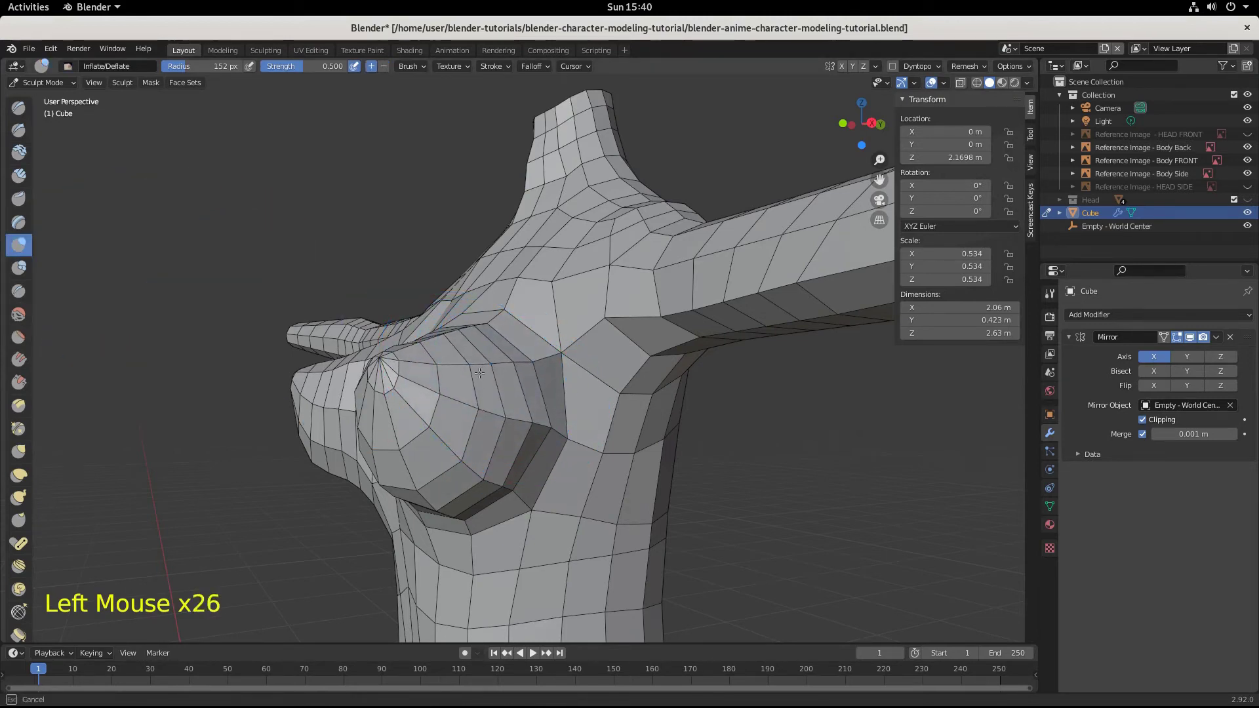
{"action": "left_click", "coordinate": [479, 373]}
{"action": "left_click", "coordinate": [479, 373]}
{"action": "scroll", "coordinate": [480, 373], "scroll_direction": "up", "scroll_amount": 2}
{"action": "mouse_move", "coordinate": [479, 373]}
{"action": "middle_mouse_down"}
{"action": "mouse_move", "coordinate": [526, 397]}
{"action": "mouse_move", "coordinate": [513, 399]}
{"action": "middle_mouse_up"}
{"action": "left_click", "coordinate": [513, 399]}
{"action": "left_click", "coordinate": [513, 399]}
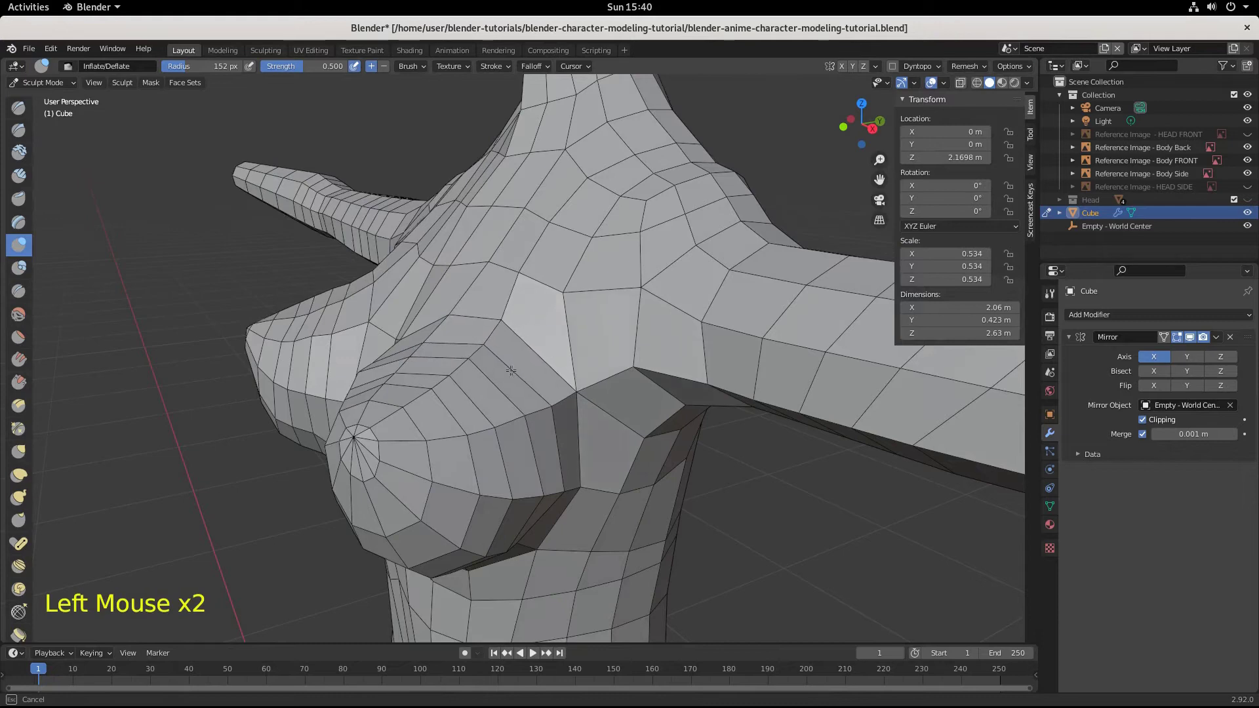
{"action": "middle_click_drag", "start_coordinate": [534, 399], "coordinate": [612, 403]}
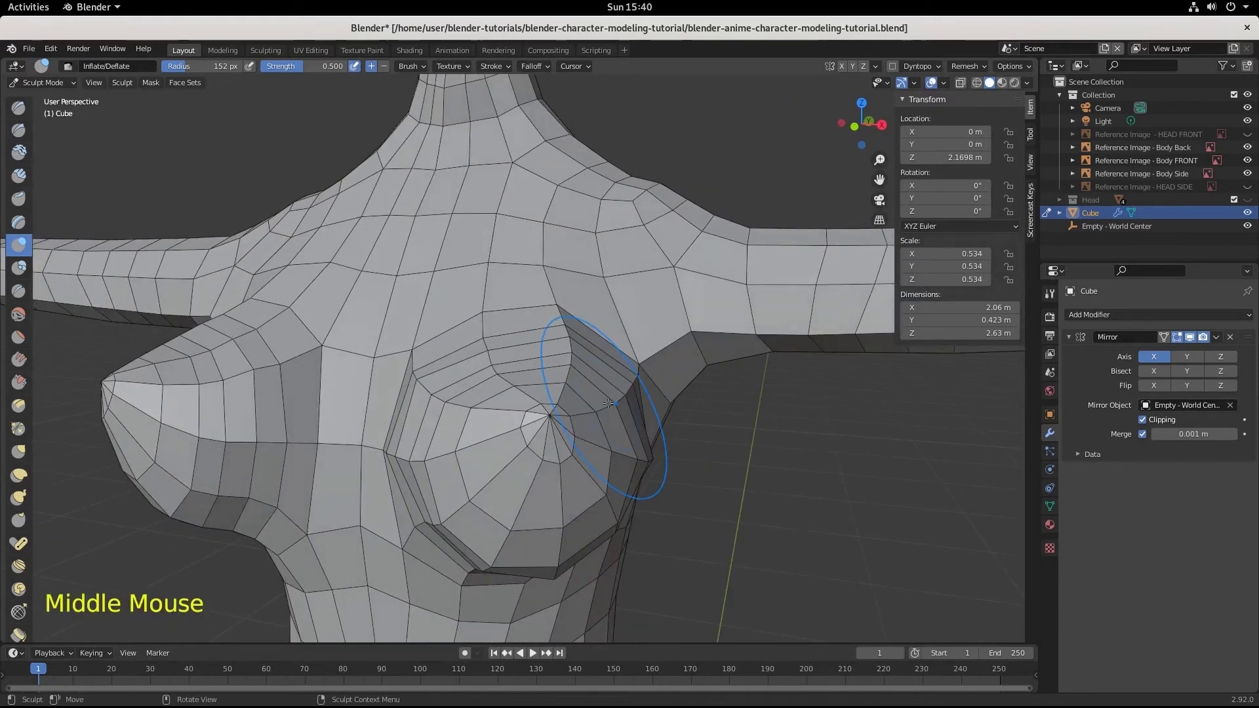
Step: Inflate the outer edge of the breast toward the outline in the front reference drawing
{"action": "key", "text": "KP_1"}
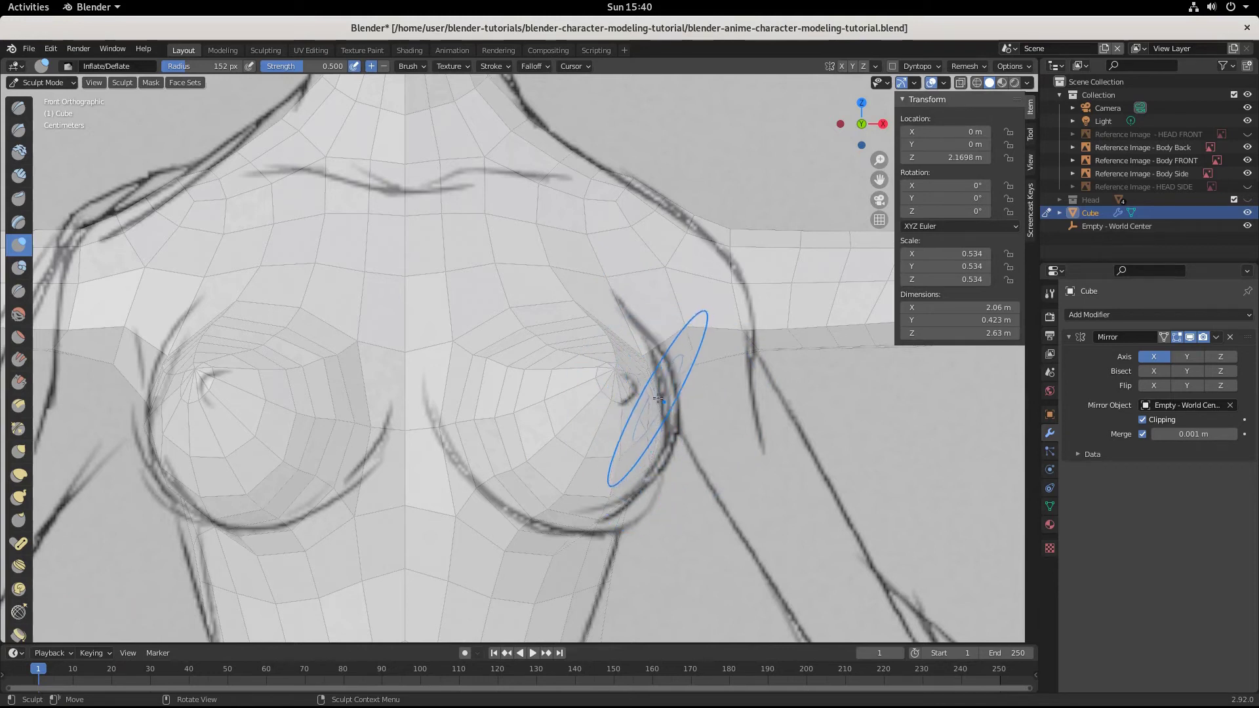
{"action": "left_click", "coordinate": [660, 421]}
{"action": "left_click", "coordinate": [660, 422]}
{"action": "left_click", "coordinate": [660, 422]}
{"action": "left_click", "coordinate": [659, 422]}
{"action": "left_click", "coordinate": [660, 422]}
{"action": "left_click", "coordinate": [659, 421]}
{"action": "left_click", "coordinate": [660, 422]}
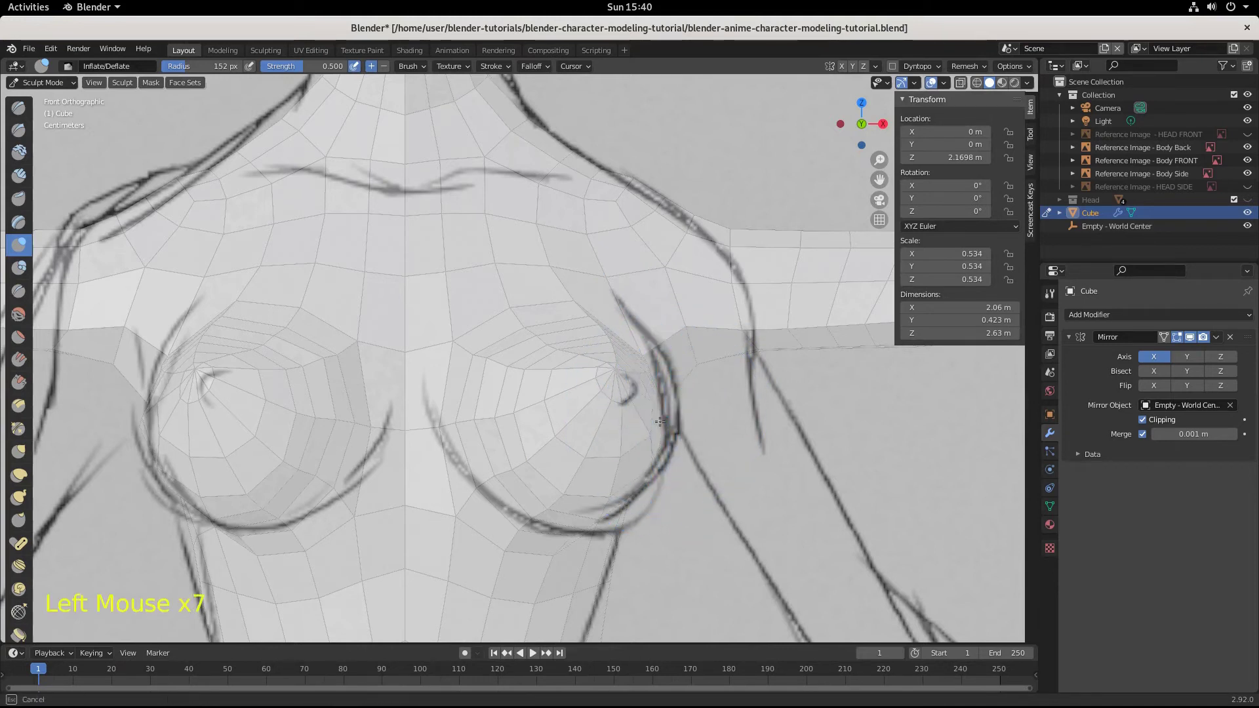
{"action": "left_click", "coordinate": [620, 449]}
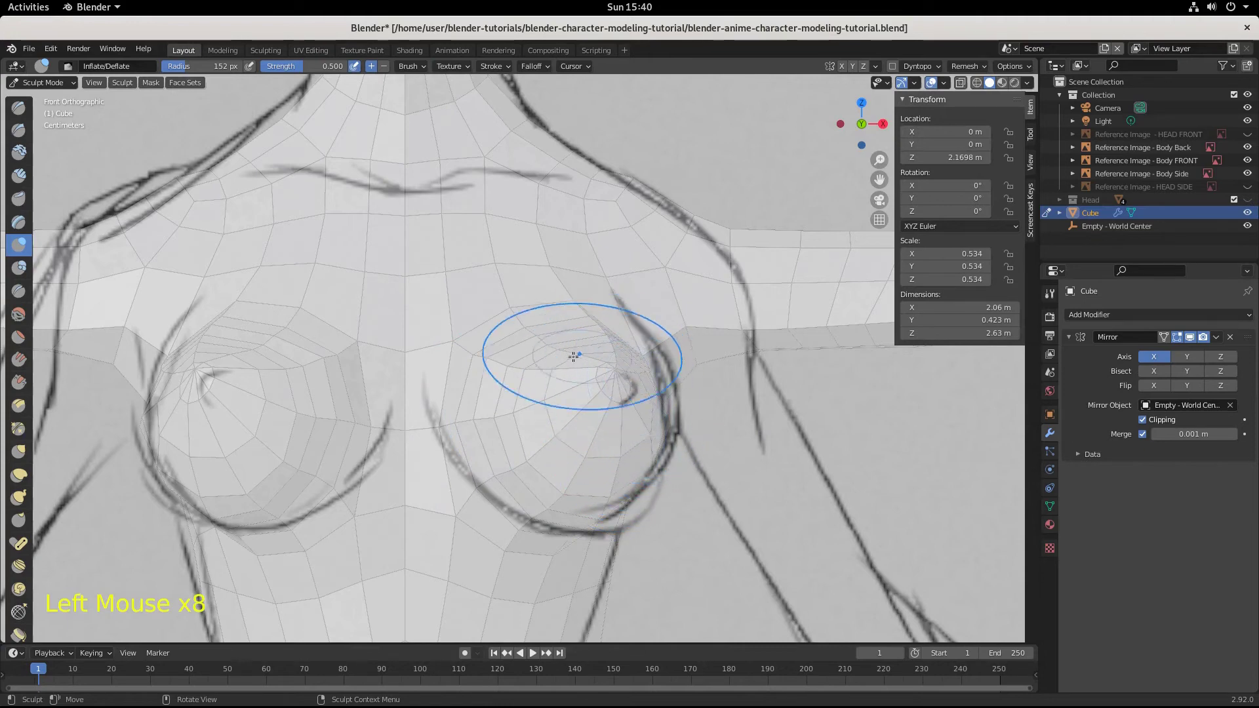
Step: Inflate the lower front of the breast toward the underside curve in the side reference drawing
{"action": "scroll", "coordinate": [551, 483], "scroll_direction": "down", "scroll_amount": 2}
{"action": "mouse_move", "coordinate": [551, 483]}
{"action": "middle_mouse_down"}
{"action": "mouse_move", "coordinate": [565, 514]}
{"action": "mouse_move", "coordinate": [434, 504]}
{"action": "middle_mouse_up"}
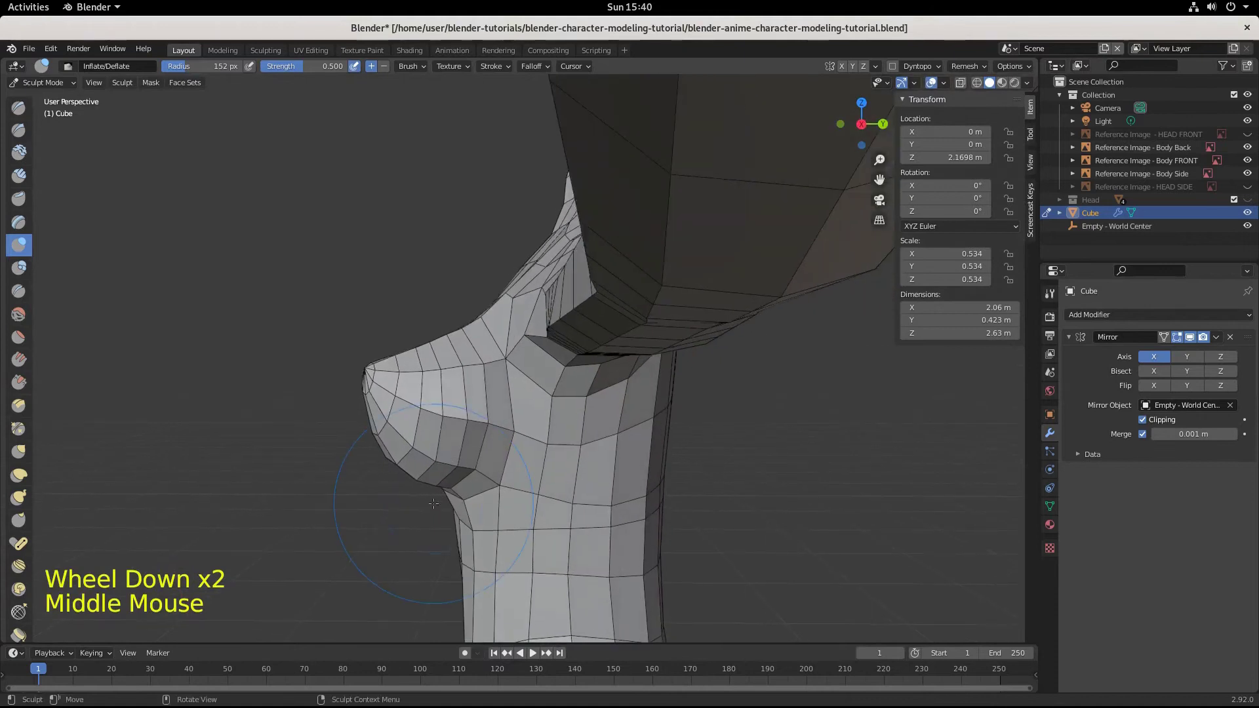
{"action": "key", "text": "KP_3"}
{"action": "scroll", "coordinate": [428, 532], "scroll_direction": "up", "scroll_amount": 1}
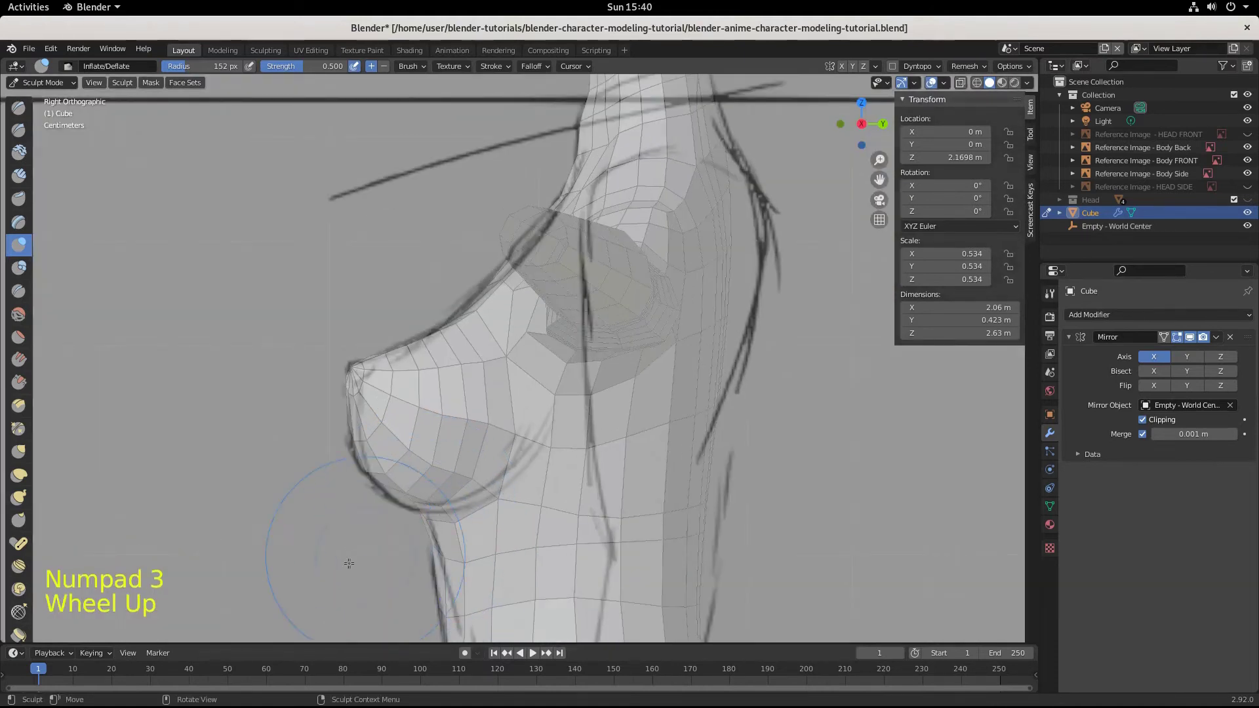
{"action": "left_click", "coordinate": [404, 485]}
{"action": "left_click", "coordinate": [404, 485]}
{"action": "left_click", "coordinate": [405, 485]}
{"action": "left_click", "coordinate": [405, 485]}
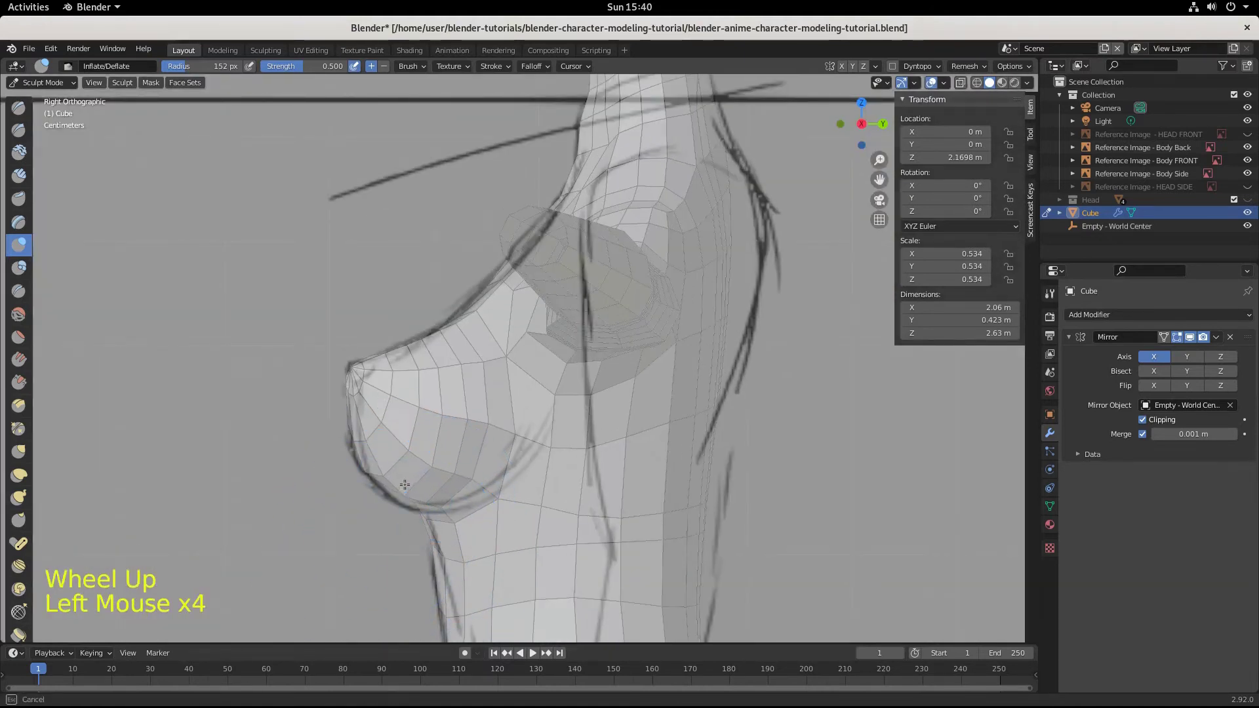
{"action": "left_click", "coordinate": [404, 486]}
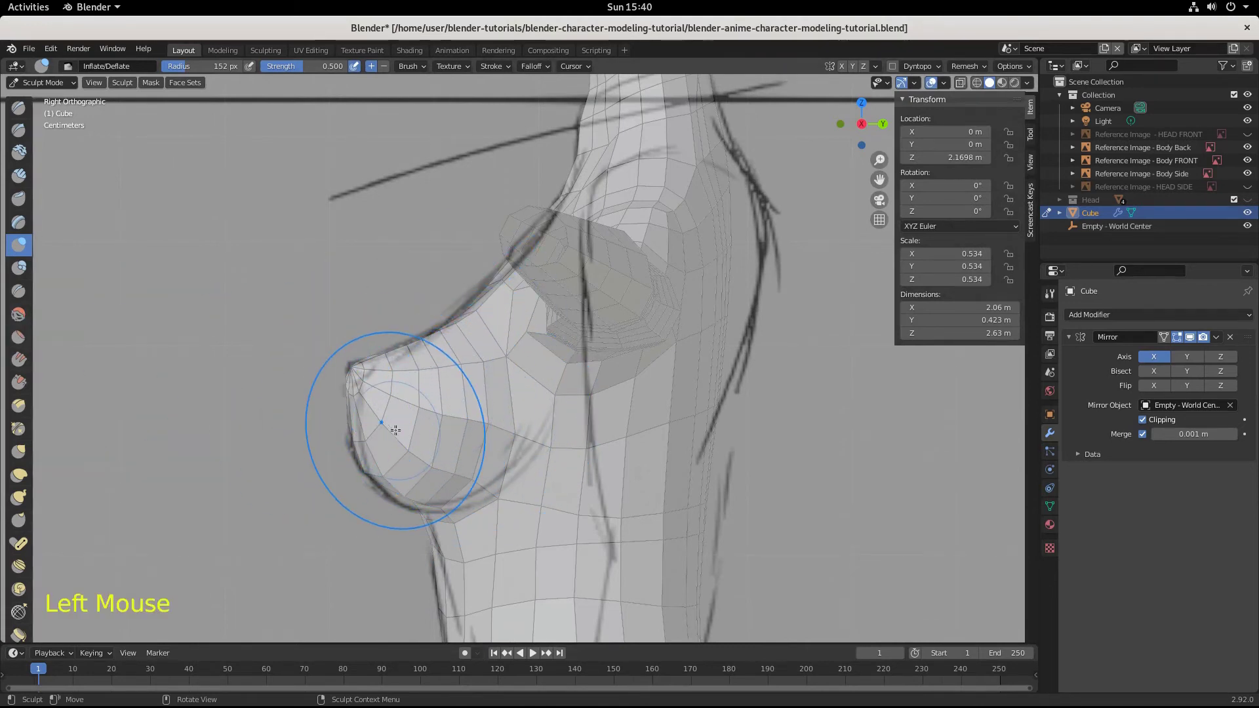
Step: Flatten the side surface of the breast with a 53 px brush and again with a 149 px brush
{"action": "key", "text": "f"}
{"action": "left_click", "coordinate": [329, 419]}
{"action": "left_click_drag", "start_coordinate": [395, 436], "coordinate": [435, 388]}
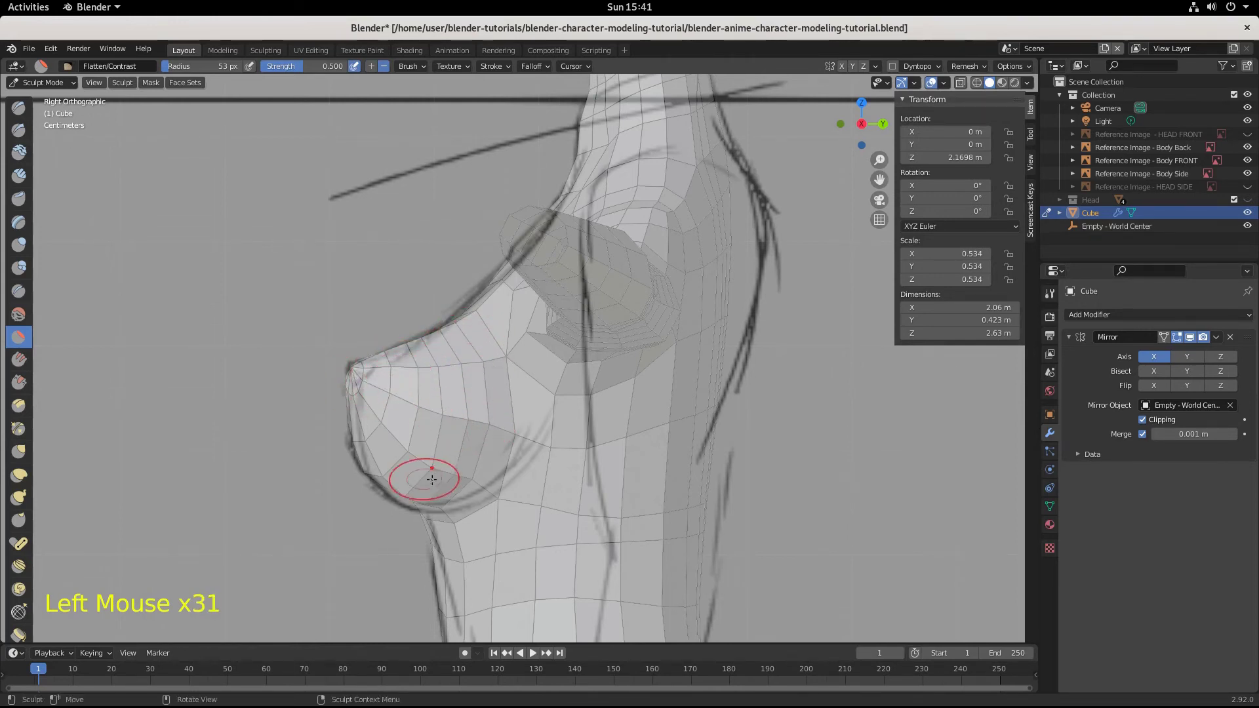
{"action": "key", "text": "f"}
{"action": "left_click", "coordinate": [481, 413]}
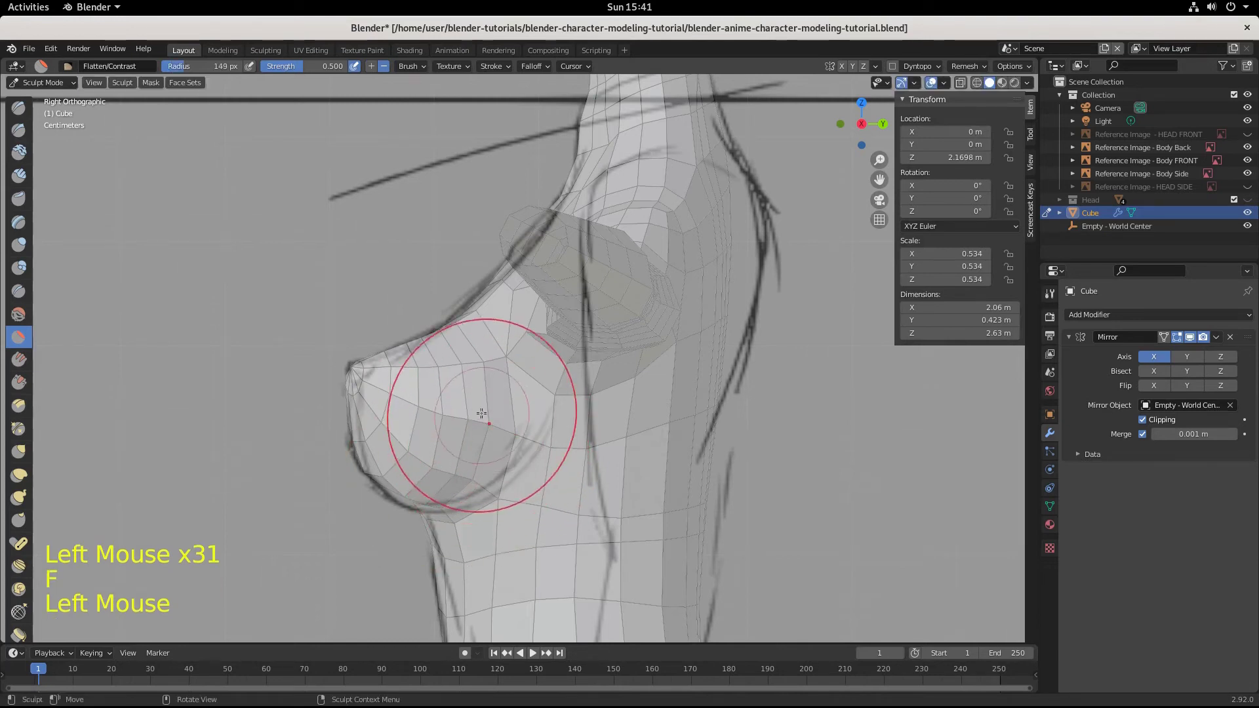
{"action": "left_click_drag", "start_coordinate": [428, 416], "coordinate": [432, 403]}
{"action": "left_click_drag", "start_coordinate": [433, 402], "coordinate": [435, 391]}
Step: Flatten the upper slope of the breast just behind the tip along the side reference outline
{"action": "left_click_drag", "start_coordinate": [405, 348], "coordinate": [420, 346]}
{"action": "left_click_drag", "start_coordinate": [419, 346], "coordinate": [404, 351]}
{"action": "left_click_drag", "start_coordinate": [403, 351], "coordinate": [419, 346]}
{"action": "left_click_drag", "start_coordinate": [419, 347], "coordinate": [401, 352]}
{"action": "mouse_move", "coordinate": [401, 352]}
{"action": "left_mouse_down"}
{"action": "mouse_move", "coordinate": [416, 348]}
{"action": "mouse_move", "coordinate": [383, 346]}
{"action": "left_mouse_up"}
{"action": "left_click", "coordinate": [383, 351]}
{"action": "left_click", "coordinate": [383, 351]}
{"action": "left_click", "coordinate": [384, 351]}
{"action": "left_click", "coordinate": [384, 351]}
{"action": "left_click", "coordinate": [384, 351]}
{"action": "left_click", "coordinate": [385, 350]}
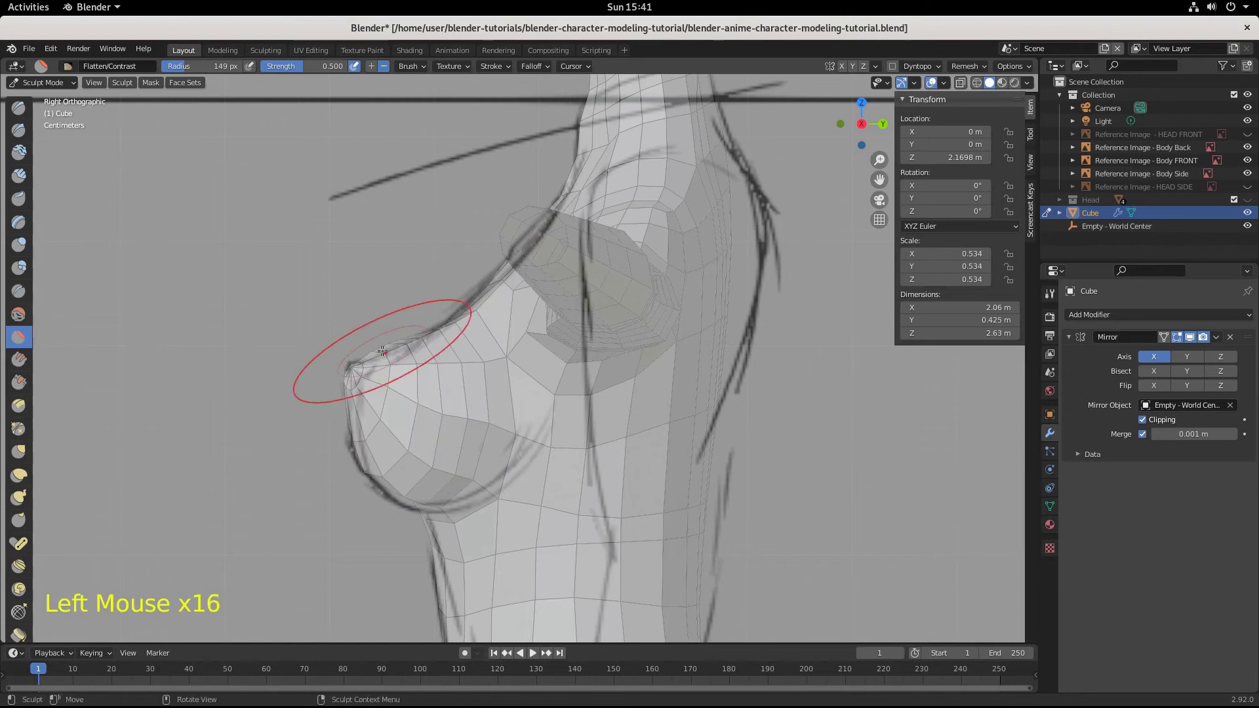
Step: Flatten the upper slope of the breast farther back toward the chest
{"action": "left_click", "coordinate": [395, 343]}
{"action": "left_click", "coordinate": [399, 342]}
{"action": "left_click", "coordinate": [404, 340]}
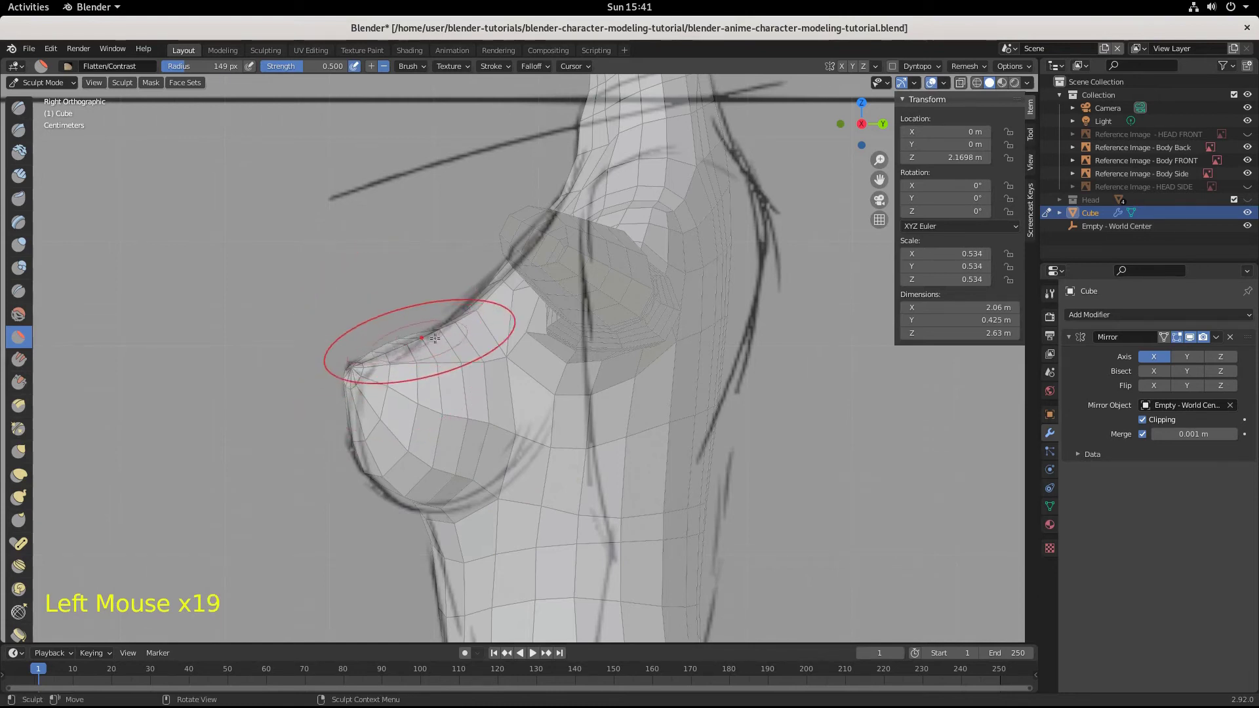
{"action": "left_click", "coordinate": [452, 331]}
{"action": "left_click", "coordinate": [454, 334]}
{"action": "left_click", "coordinate": [458, 336]}
Step: Flatten the rear side and underside of the breast where it meets the ribcage
{"action": "left_click", "coordinate": [489, 387]}
{"action": "left_click", "coordinate": [461, 439]}
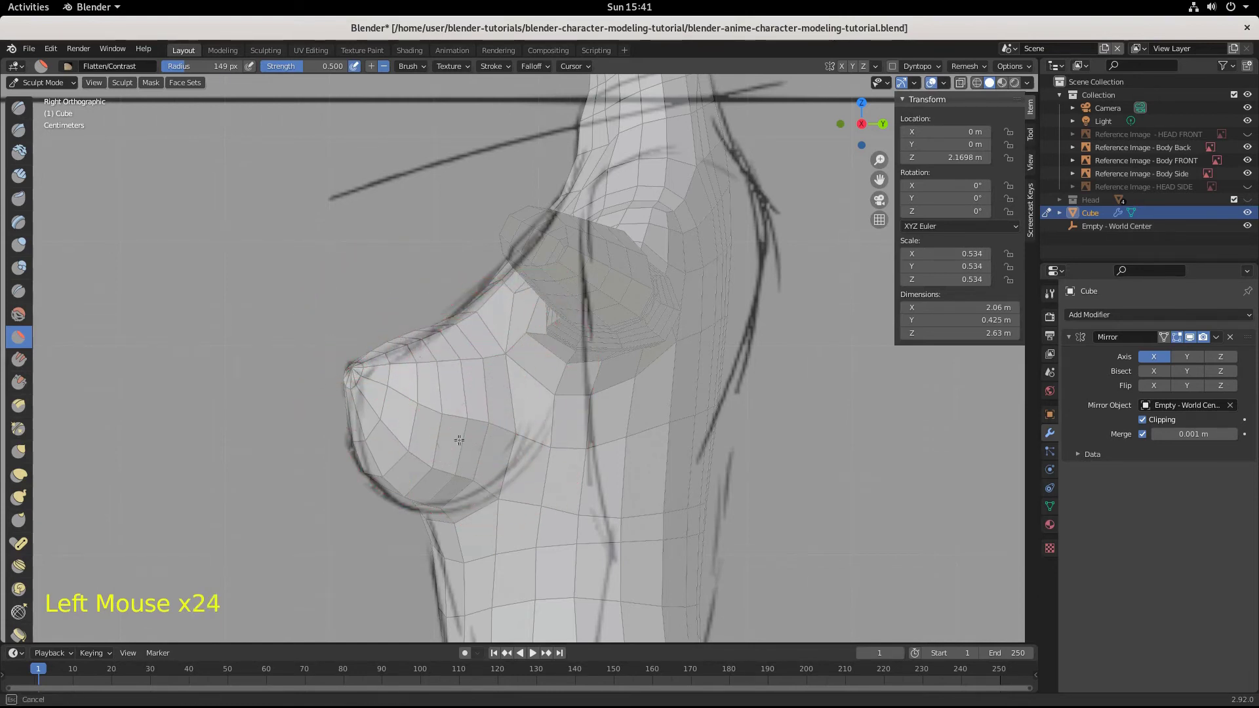
{"action": "left_click", "coordinate": [462, 506]}
{"action": "left_click", "coordinate": [453, 504]}
Step: Flatten the inner side and upper front of the breast with the 149 px Flatten/Contrast brush
{"action": "middle_click_drag", "start_coordinate": [453, 504], "coordinate": [592, 530]}
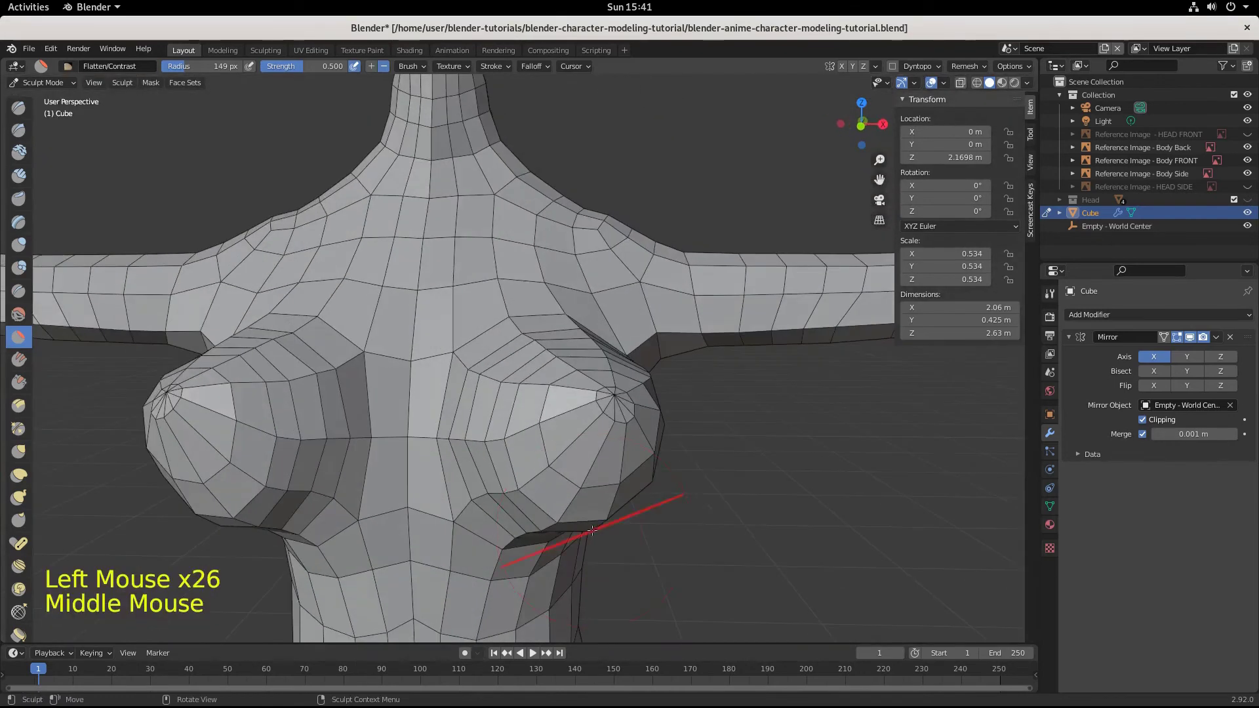
{"action": "left_click_drag", "start_coordinate": [529, 482], "coordinate": [492, 469]}
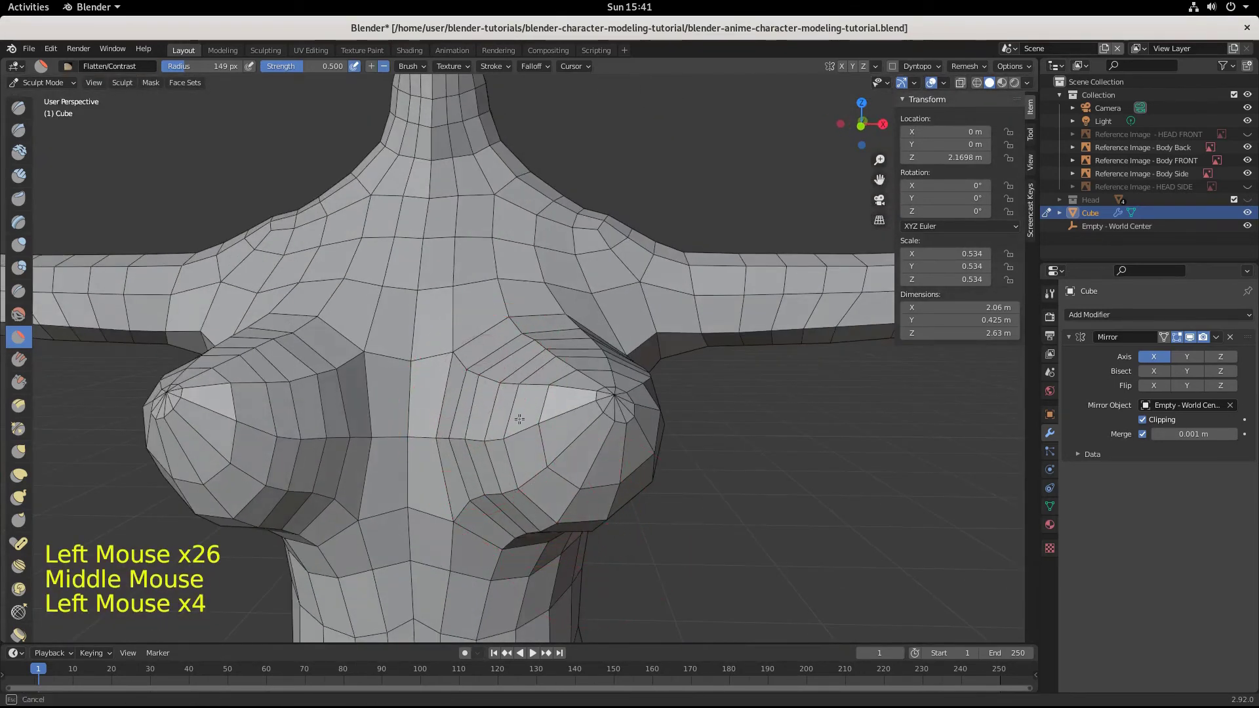
{"action": "left_click", "coordinate": [535, 354]}
{"action": "left_click", "coordinate": [574, 350]}
{"action": "left_click", "coordinate": [566, 384]}
{"action": "left_click", "coordinate": [498, 430]}
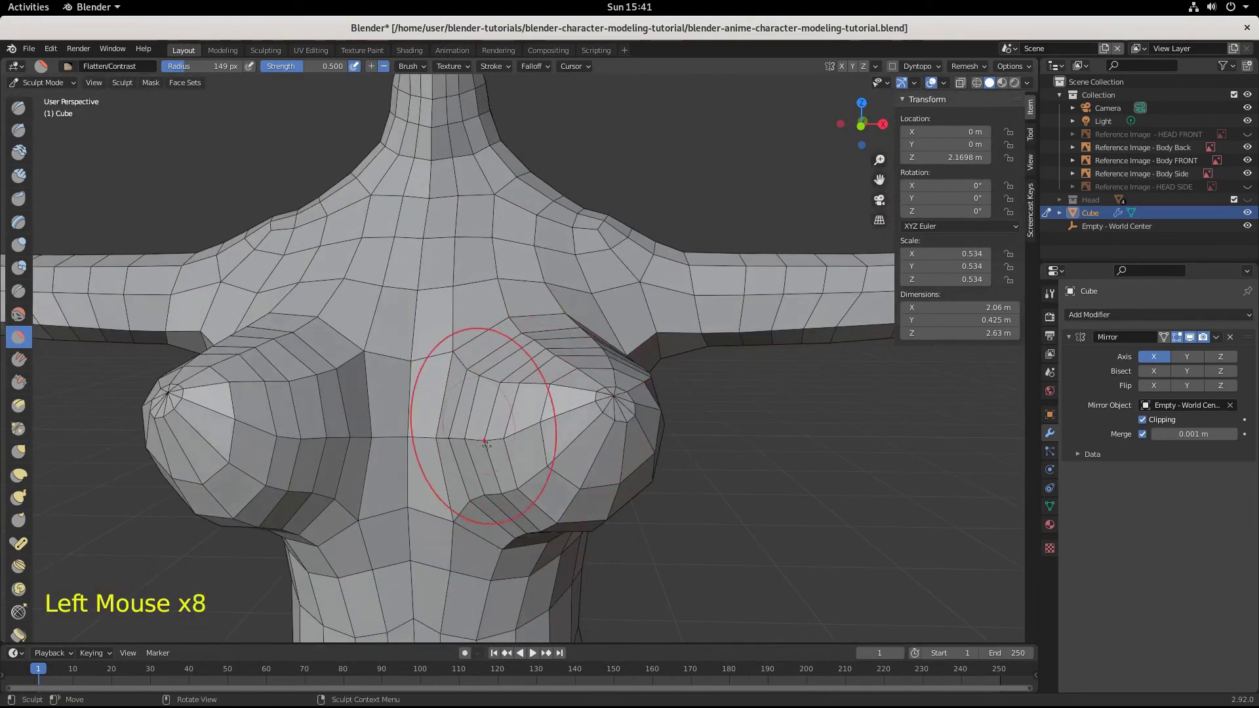
{"action": "left_click", "coordinate": [609, 437]}
{"action": "left_click", "coordinate": [571, 413]}
Step: Flatten the outer front and the underside of the breast to even out its curvature
{"action": "middle_click_drag", "start_coordinate": [667, 464], "coordinate": [571, 518]}
{"action": "left_click", "coordinate": [453, 476]}
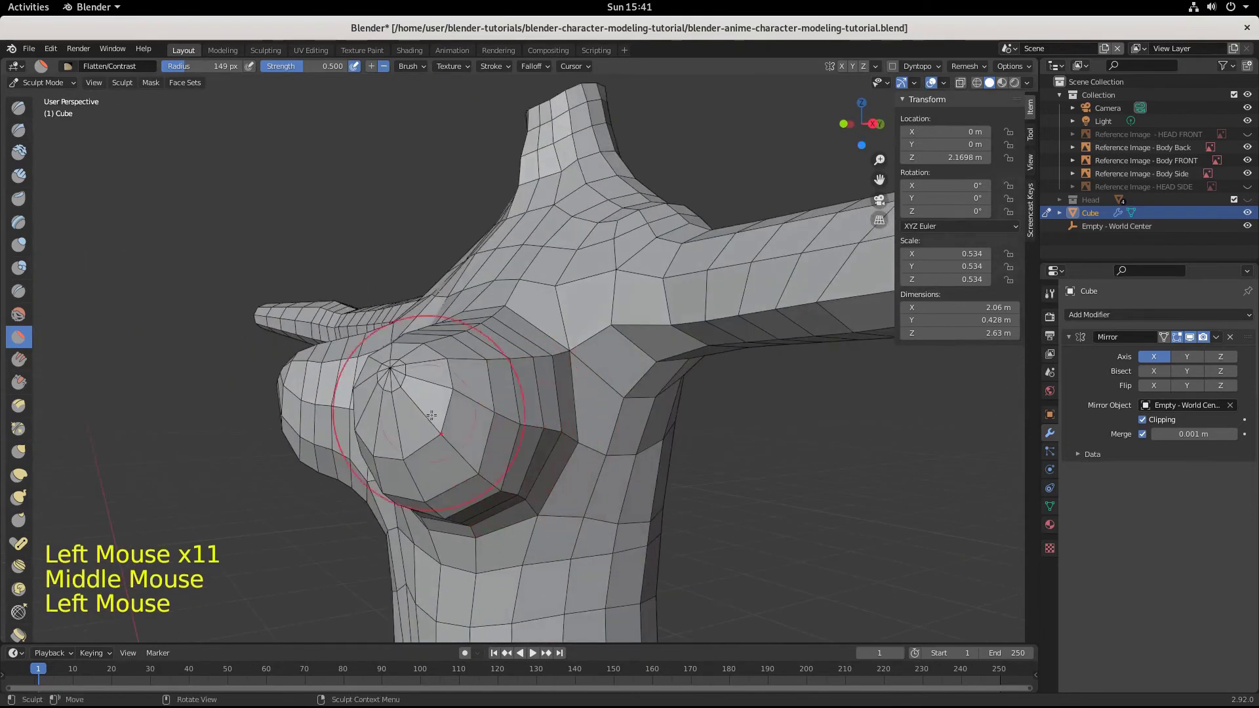
{"action": "left_click", "coordinate": [433, 489]}
{"action": "left_click", "coordinate": [418, 503]}
{"action": "middle_click_drag", "start_coordinate": [418, 503], "coordinate": [423, 475]}
{"action": "left_click", "coordinate": [406, 367]}
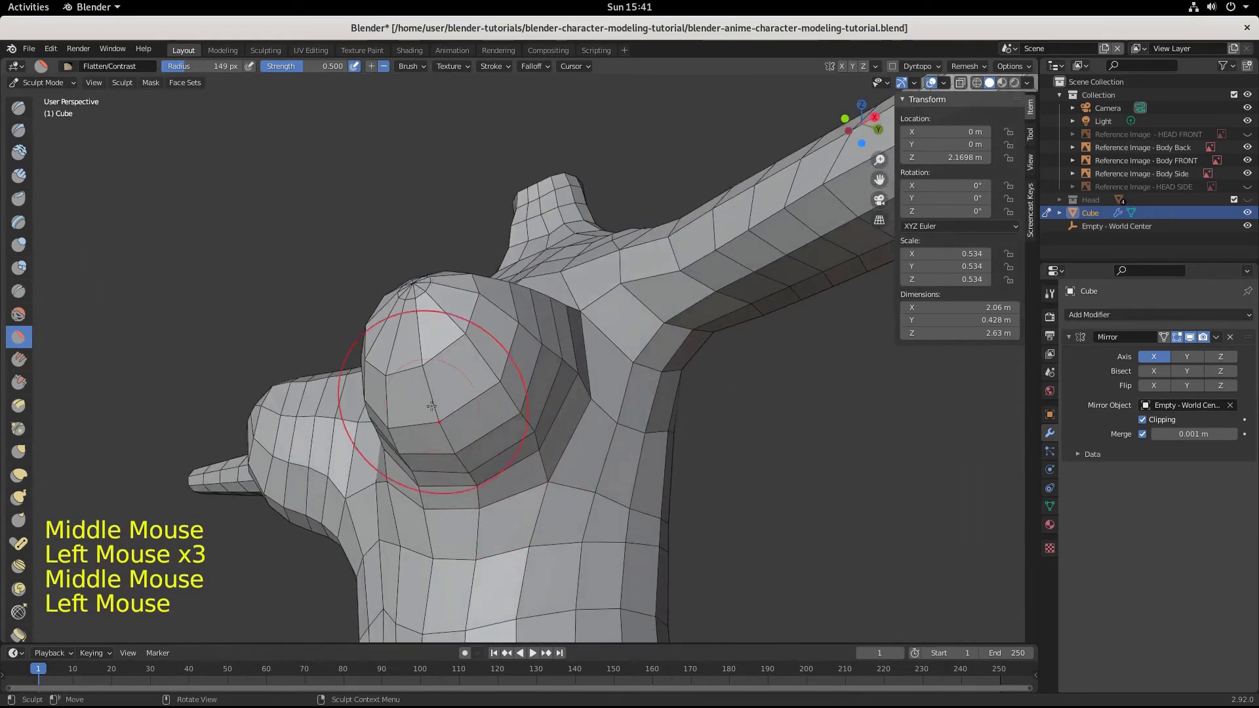
{"action": "left_click", "coordinate": [387, 394]}
{"action": "mouse_move", "coordinate": [387, 394]}
{"action": "middle_mouse_down"}
{"action": "mouse_move", "coordinate": [514, 465]}
{"action": "mouse_move", "coordinate": [549, 459]}
{"action": "middle_mouse_up"}
{"action": "left_click", "coordinate": [554, 361]}
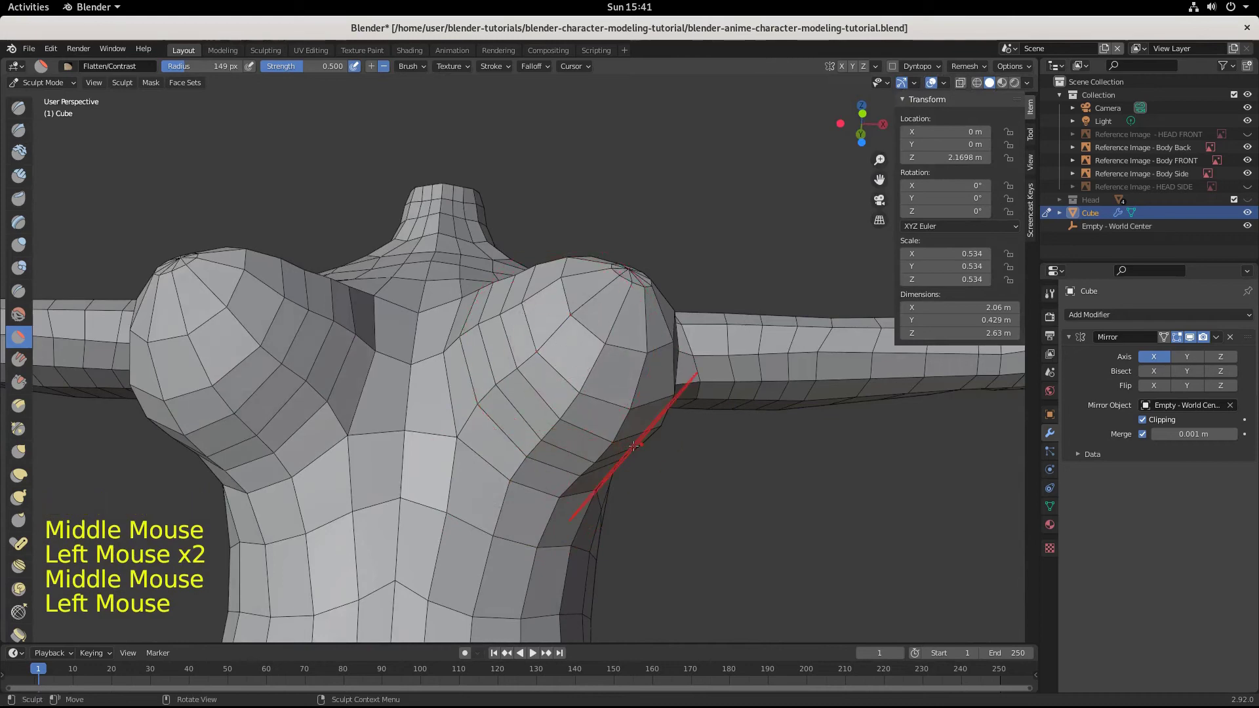
Step: Add one edge loop around the breast tip in Edit Mode and scale it to about 0.891
{"action": "key", "text": "KP_1"}
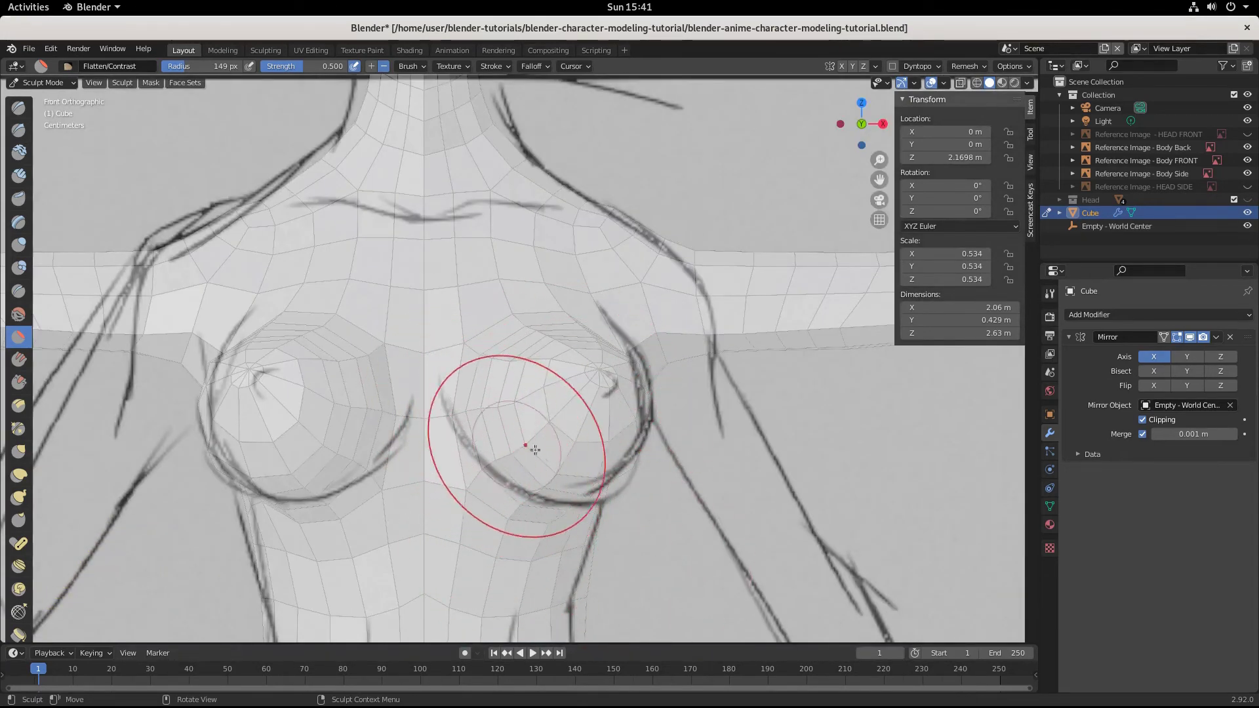
{"action": "mouse_move", "coordinate": [604, 450]}
{"action": "middle_mouse_down"}
{"action": "mouse_move", "coordinate": [627, 433]}
{"action": "mouse_move", "coordinate": [436, 444]}
{"action": "mouse_move", "coordinate": [450, 447]}
{"action": "middle_mouse_up"}
{"action": "key", "text": "Tab"}
{"action": "left_click", "coordinate": [450, 447]}
{"action": "key", "text": "ctrl+r"}
{"action": "left_click", "coordinate": [450, 447]}
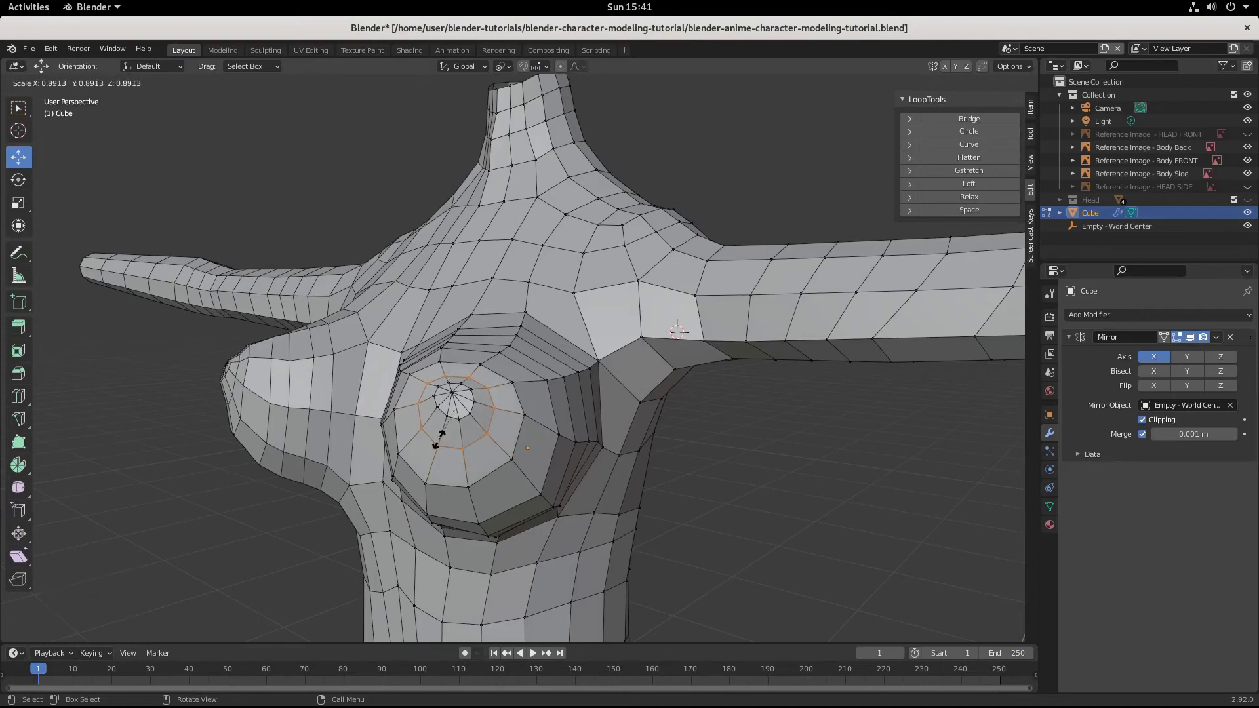
{"action": "left_click", "coordinate": [439, 439]}
Step: Return to Sculpt Mode and pull the upper slope just behind the breast tip toward the side reference with a 75 px Grab brush
{"action": "middle_click_drag", "start_coordinate": [475, 468], "coordinate": [413, 453]}
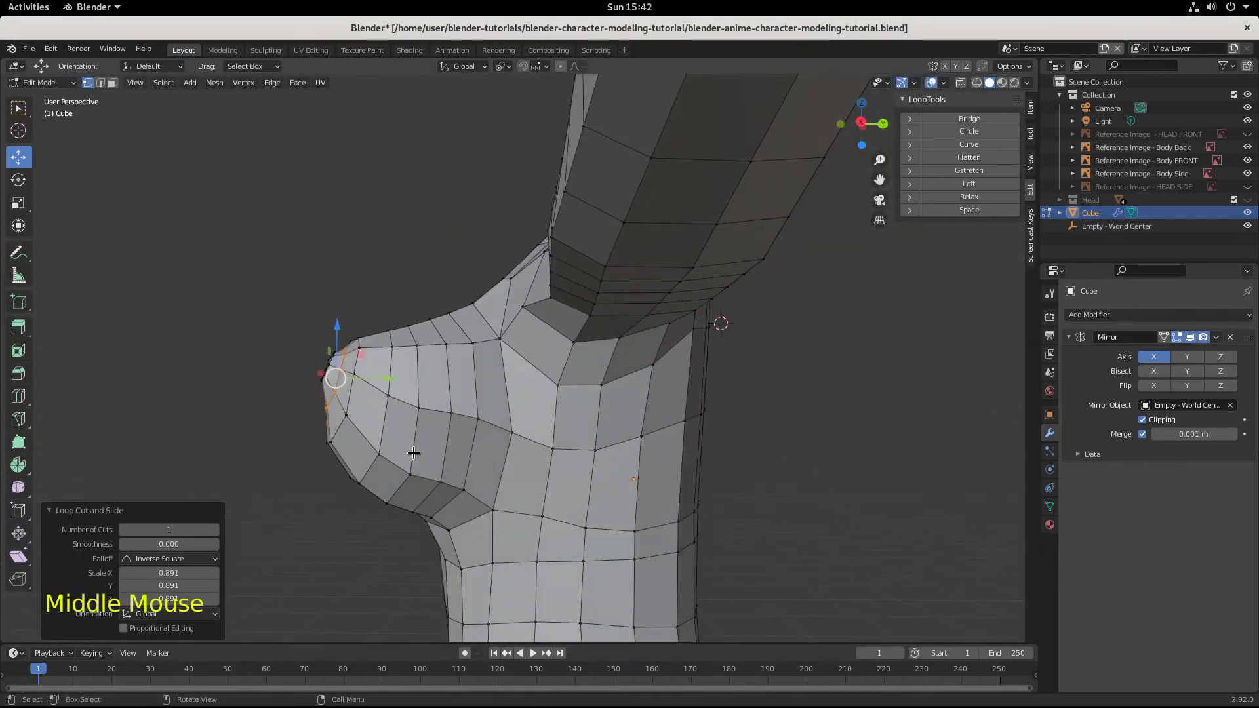
{"action": "key", "text": "KP_3"}
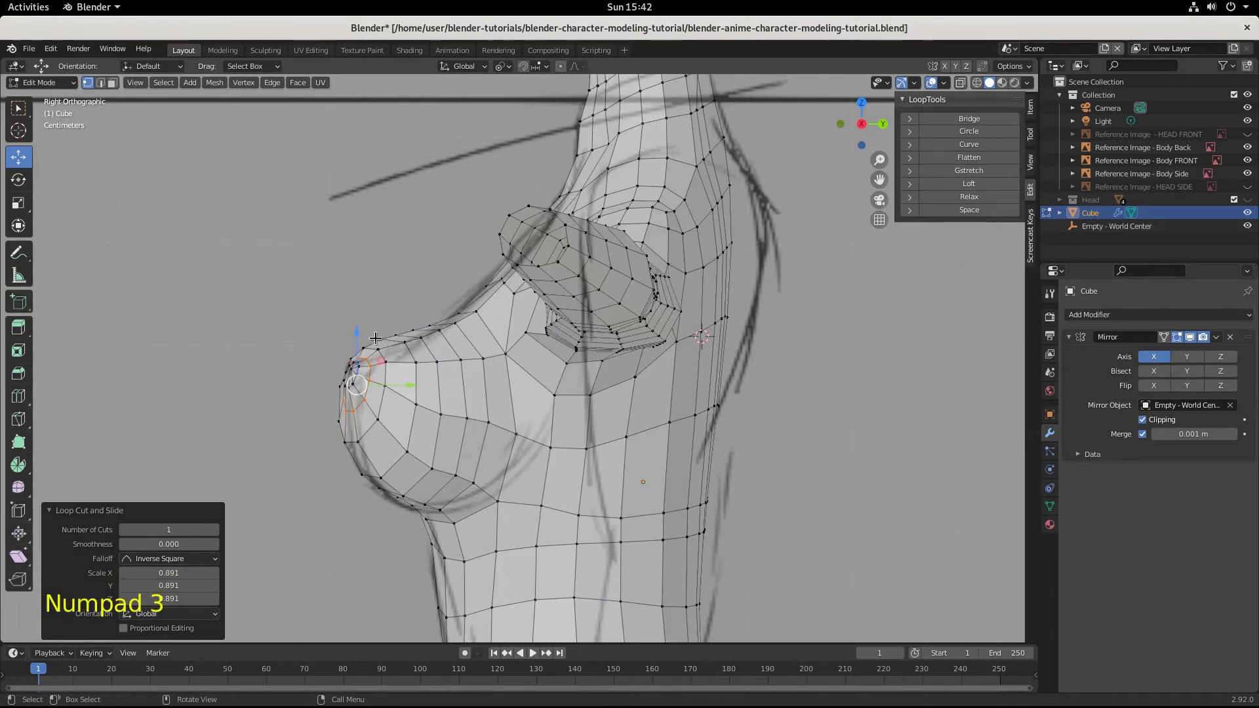
{"action": "left_click", "coordinate": [36, 83]}
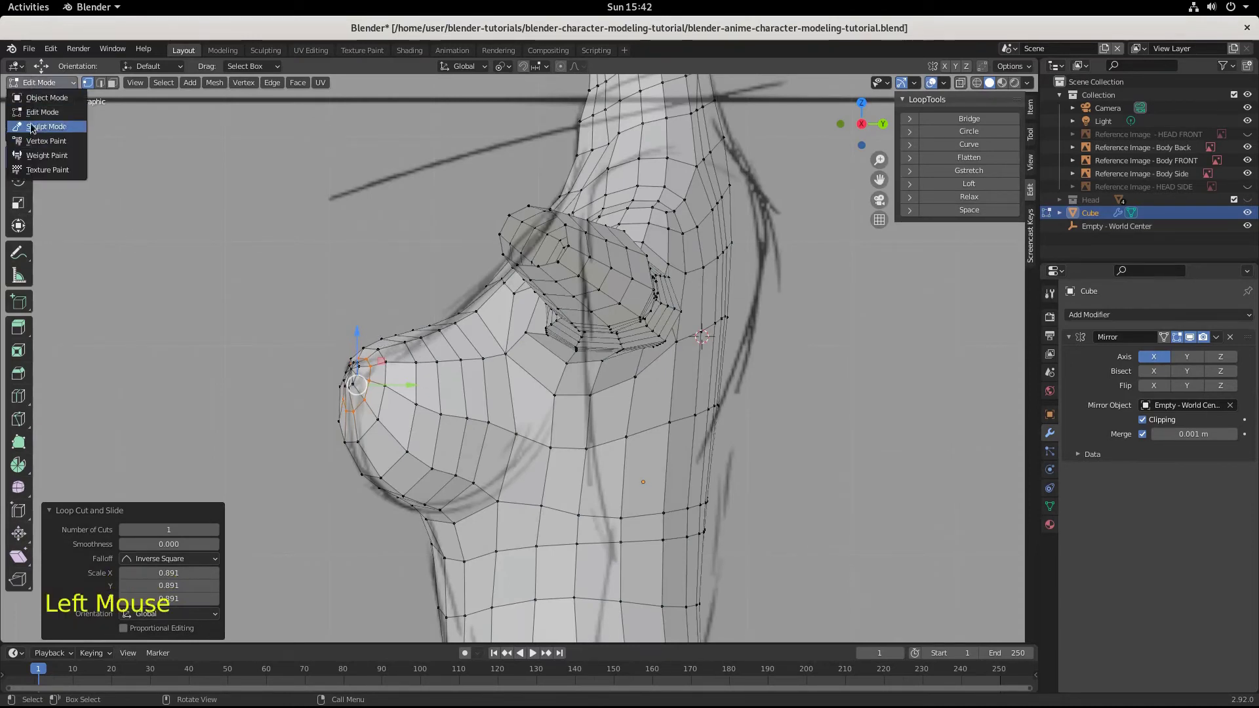
{"action": "left_click", "coordinate": [46, 127]}
{"action": "left_click", "coordinate": [19, 451]}
{"action": "key", "text": "KP_3"}
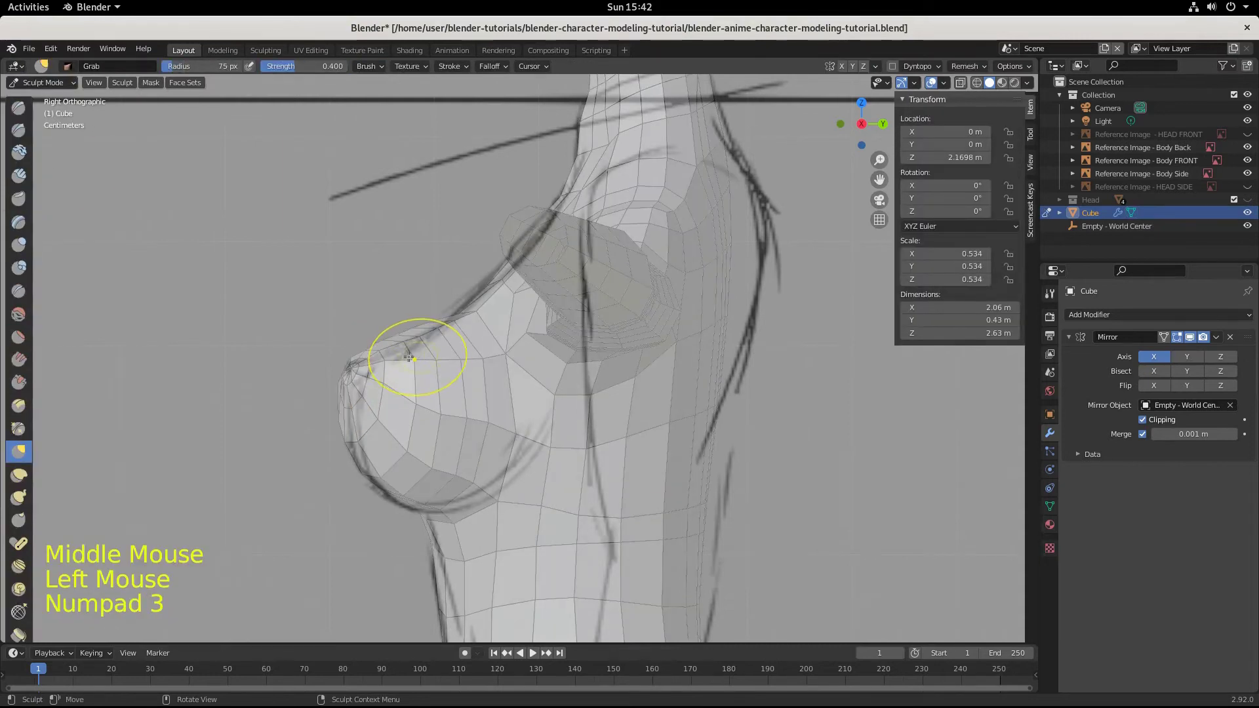
{"action": "left_click_drag", "start_coordinate": [393, 355], "coordinate": [392, 351]}
{"action": "left_click_drag", "start_coordinate": [393, 354], "coordinate": [388, 353]}
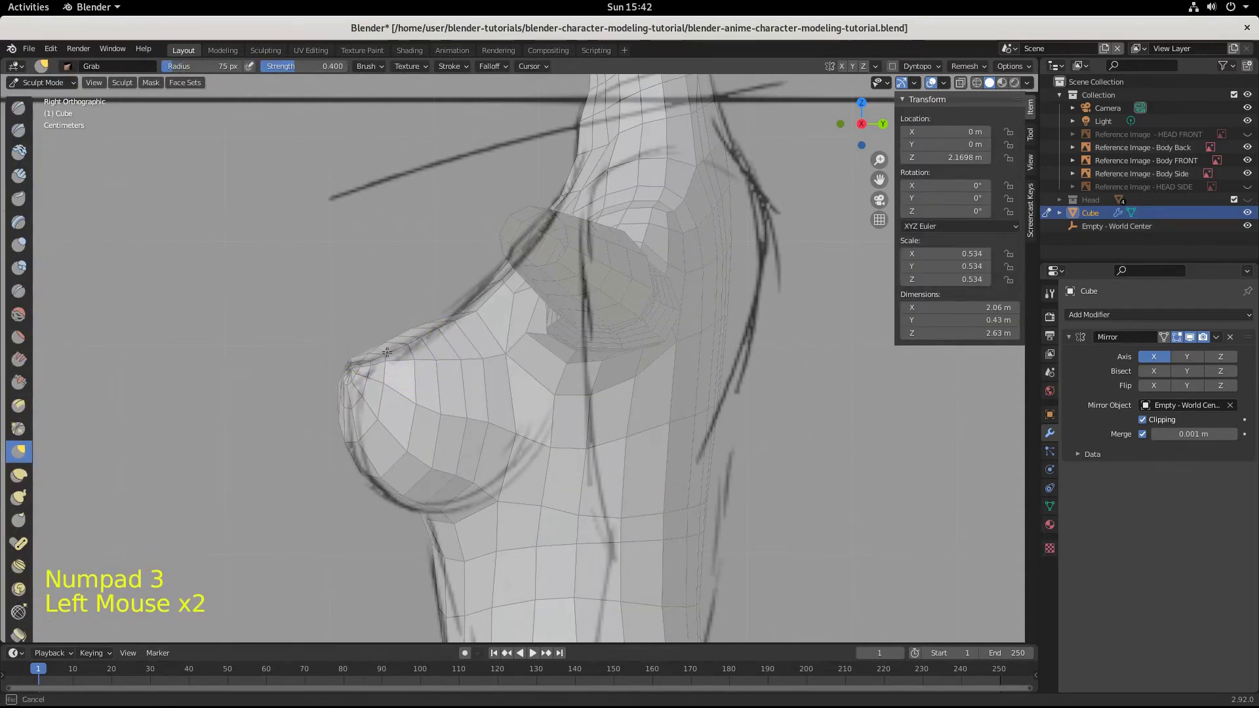
Step: Enlarge the Grab brush to 117 px and fit the upper slope and tip of the breast to the side outline
{"action": "key", "text": "f"}
{"action": "left_click", "coordinate": [461, 350]}
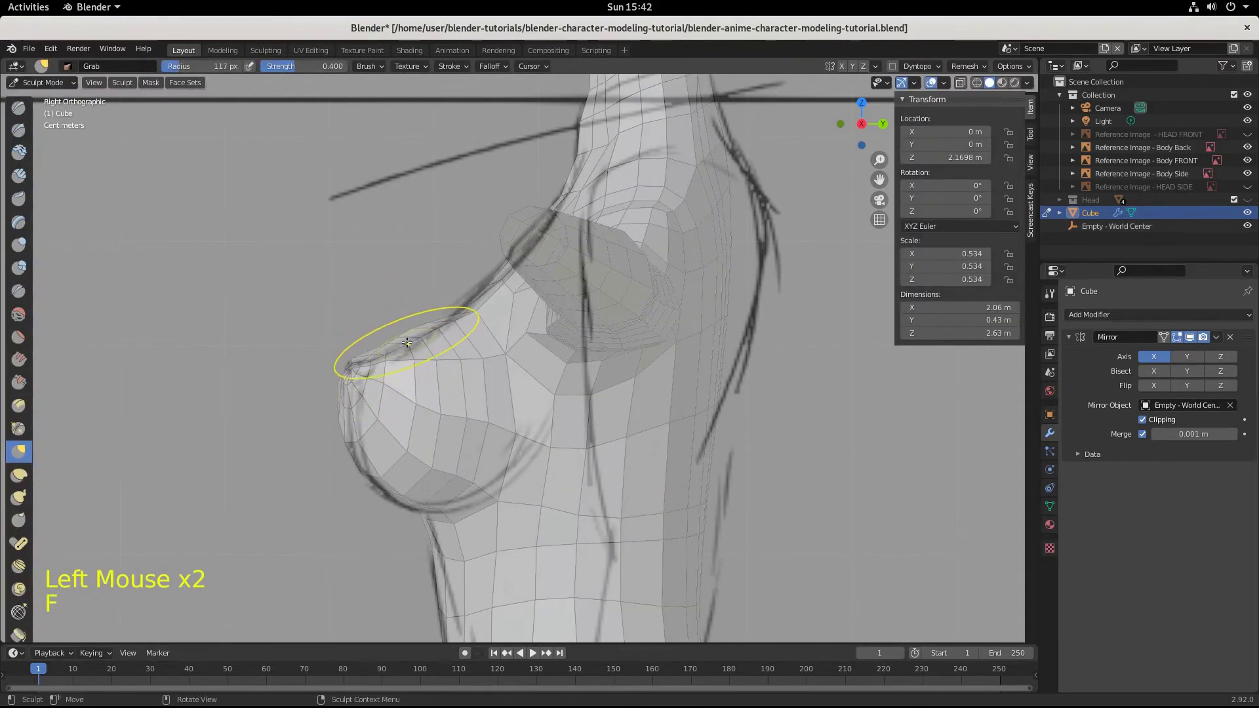
{"action": "mouse_move", "coordinate": [408, 343]}
{"action": "left_mouse_down"}
{"action": "mouse_move", "coordinate": [463, 316]}
{"action": "mouse_move", "coordinate": [452, 314]}
{"action": "left_mouse_up"}
{"action": "left_click", "coordinate": [397, 344]}
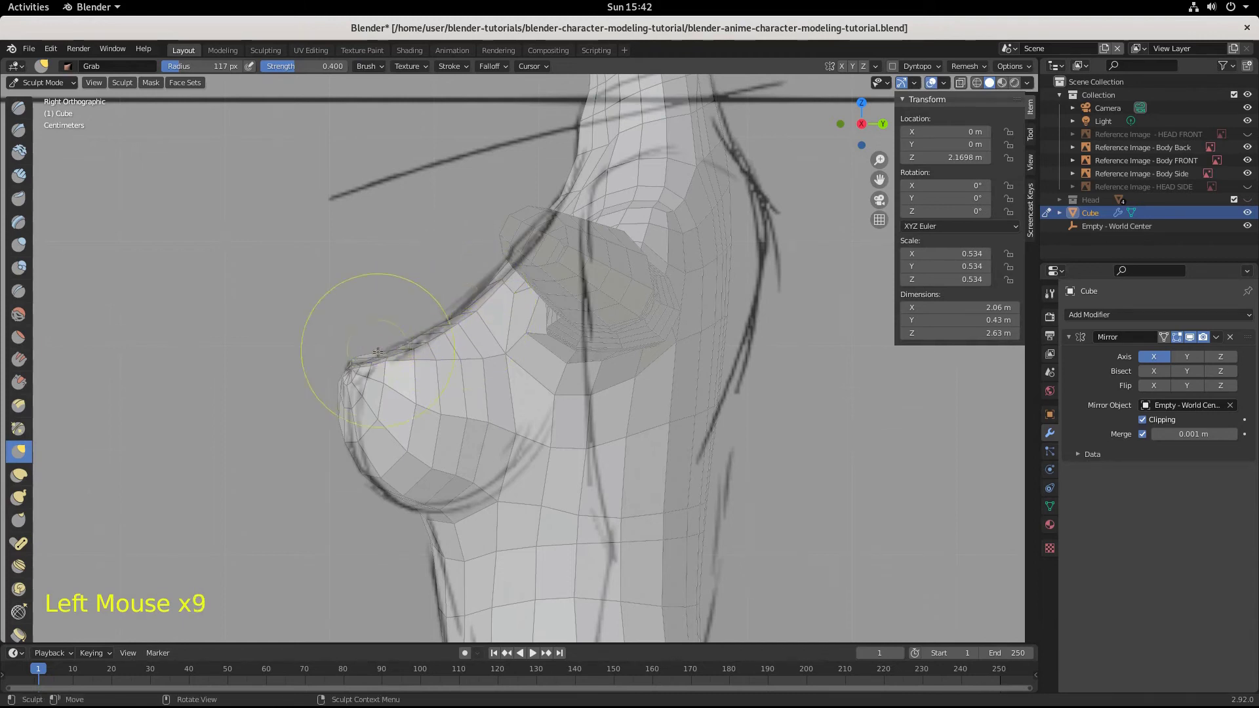
{"action": "left_click_drag", "start_coordinate": [378, 352], "coordinate": [372, 356]}
{"action": "mouse_move", "coordinate": [368, 355]}
{"action": "left_mouse_down"}
{"action": "mouse_move", "coordinate": [343, 421]}
{"action": "mouse_move", "coordinate": [353, 402]}
{"action": "mouse_move", "coordinate": [337, 385]}
{"action": "mouse_move", "coordinate": [347, 394]}
{"action": "left_mouse_up"}
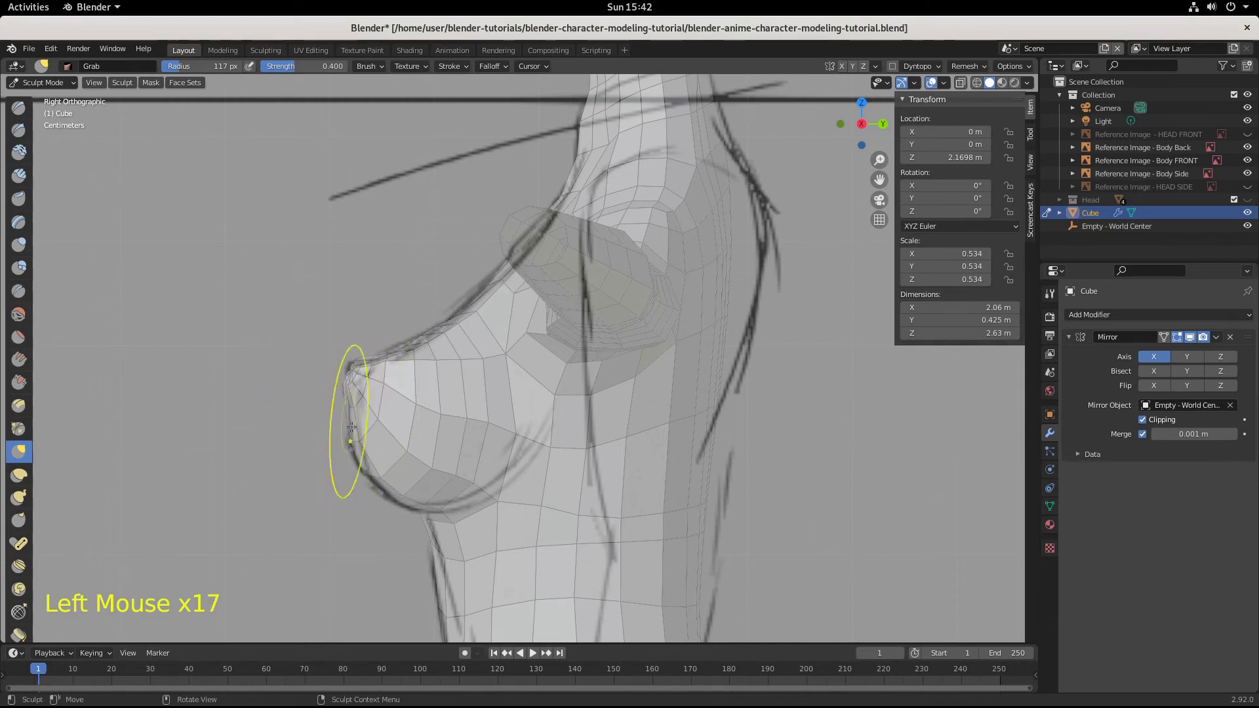
Step: Grab the front edge, underside and lower rear of the breast onto the side reference outline
{"action": "mouse_move", "coordinate": [352, 442]}
{"action": "left_mouse_down"}
{"action": "mouse_move", "coordinate": [406, 504]}
{"action": "mouse_move", "coordinate": [480, 510]}
{"action": "left_mouse_up"}
{"action": "left_click_drag", "start_coordinate": [480, 510], "coordinate": [487, 490]}
{"action": "mouse_move", "coordinate": [467, 531]}
{"action": "left_mouse_down"}
{"action": "mouse_move", "coordinate": [516, 439]}
{"action": "mouse_move", "coordinate": [547, 430]}
{"action": "mouse_move", "coordinate": [522, 421]}
{"action": "mouse_move", "coordinate": [533, 380]}
{"action": "mouse_move", "coordinate": [552, 385]}
{"action": "left_mouse_up"}
Step: Reposition the mesh between breast and armpit and align the upper slope down to the tip with the side outline
{"action": "left_click_drag", "start_coordinate": [565, 401], "coordinate": [570, 397]}
{"action": "left_click_drag", "start_coordinate": [542, 345], "coordinate": [561, 344]}
{"action": "left_click_drag", "start_coordinate": [572, 362], "coordinate": [549, 350]}
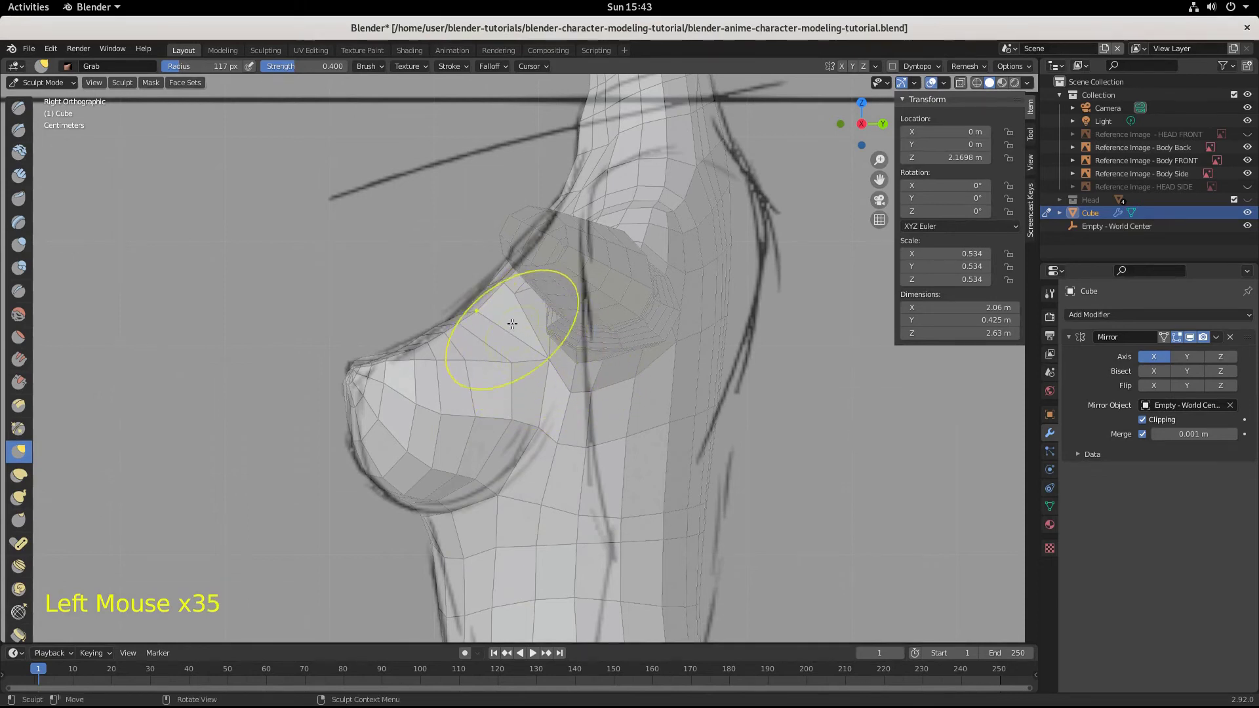
{"action": "mouse_move", "coordinate": [496, 309]}
{"action": "left_mouse_down"}
{"action": "mouse_move", "coordinate": [521, 314]}
{"action": "mouse_move", "coordinate": [512, 290]}
{"action": "mouse_move", "coordinate": [527, 316]}
{"action": "mouse_move", "coordinate": [482, 334]}
{"action": "left_mouse_up"}
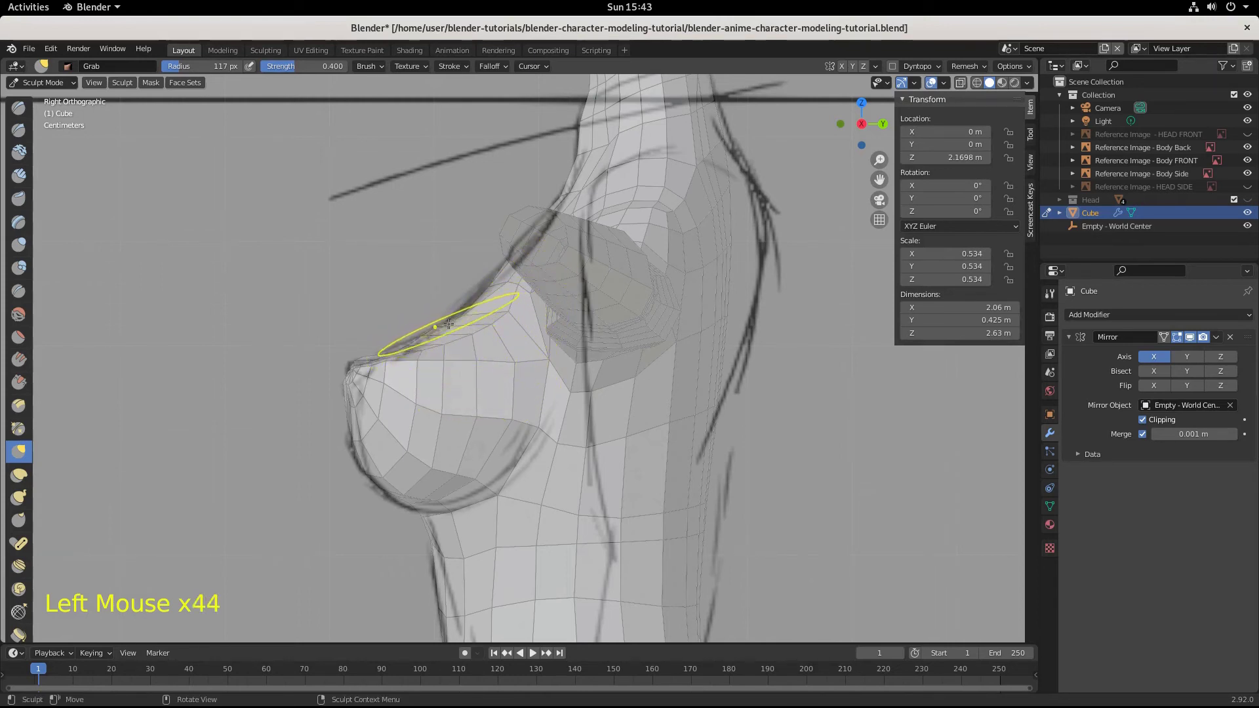
{"action": "left_click_drag", "start_coordinate": [462, 313], "coordinate": [364, 360]}
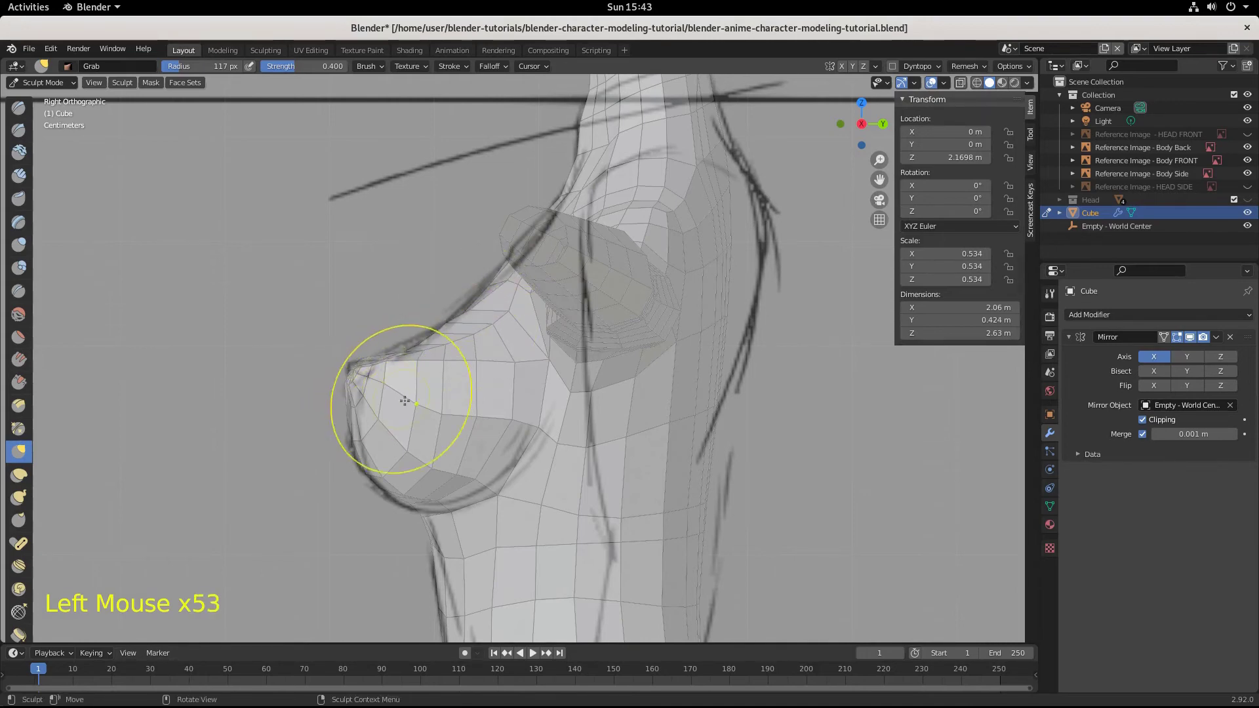
Step: Grab the inner side of the breast beside the cleavage to round its shape
{"action": "middle_click_drag", "start_coordinate": [405, 401], "coordinate": [535, 418]}
{"action": "left_click_drag", "start_coordinate": [464, 391], "coordinate": [502, 405]}
{"action": "mouse_move", "coordinate": [510, 408]}
{"action": "left_mouse_down"}
{"action": "mouse_move", "coordinate": [549, 420]}
{"action": "mouse_move", "coordinate": [479, 443]}
{"action": "left_mouse_up"}
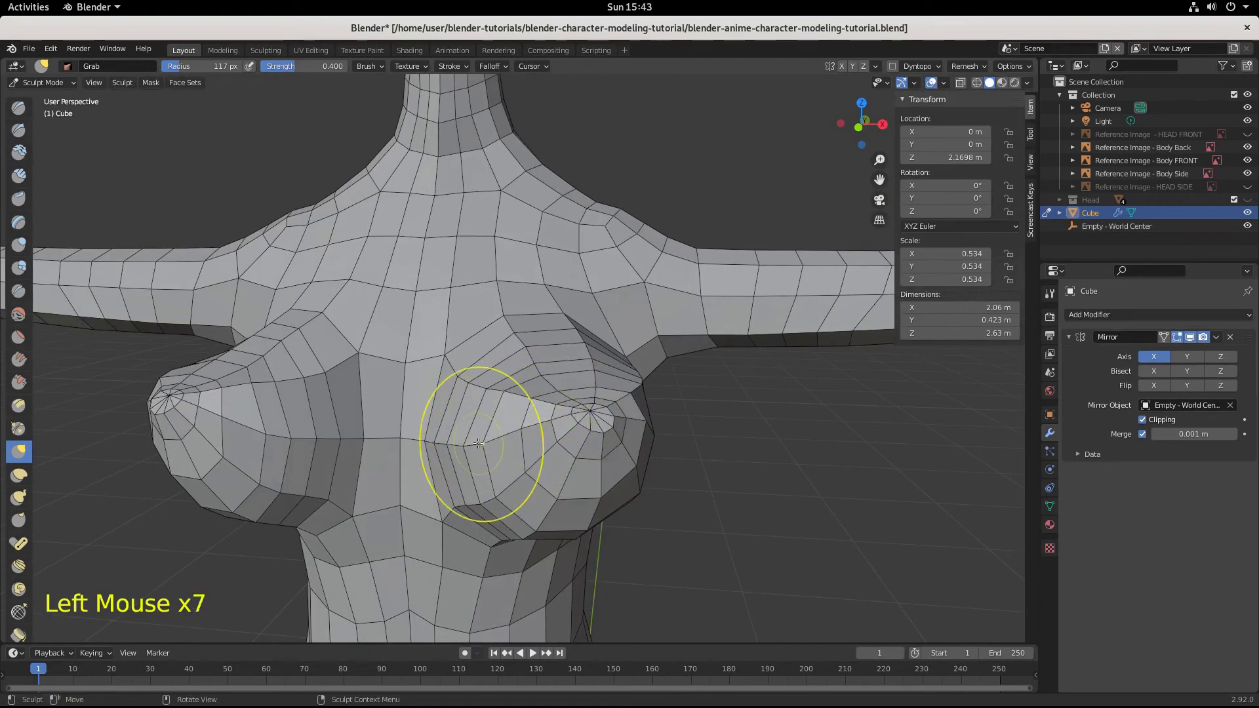
Step: Fit the inner edge, top and lower outer curve of the breast to the front reference drawing
{"action": "key", "text": "KP_1"}
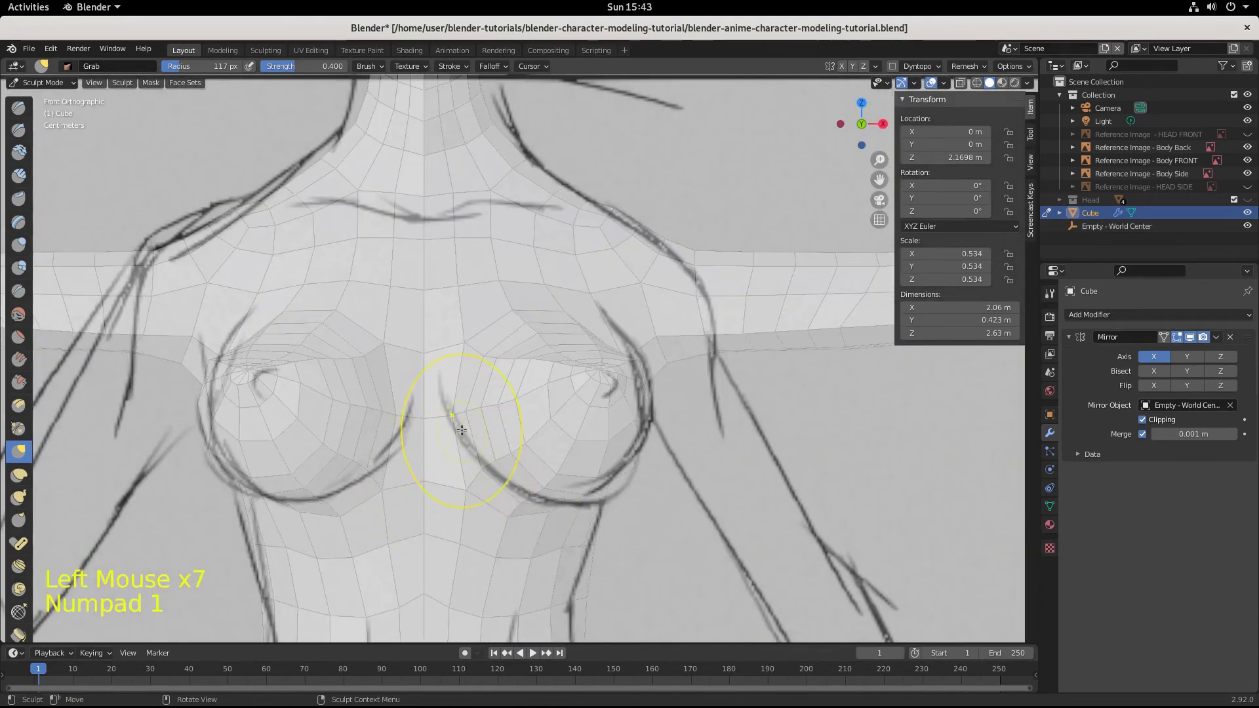
{"action": "mouse_move", "coordinate": [462, 429]}
{"action": "left_mouse_down"}
{"action": "mouse_move", "coordinate": [489, 377]}
{"action": "mouse_move", "coordinate": [580, 354]}
{"action": "left_mouse_up"}
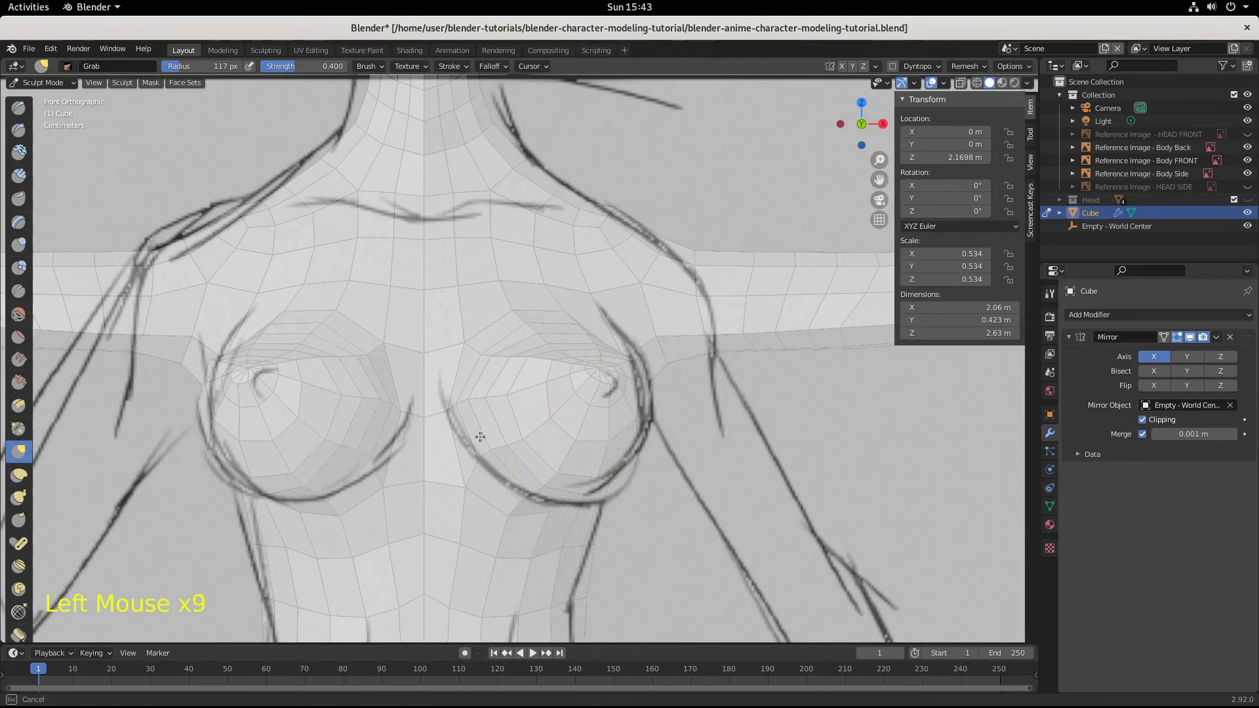
{"action": "left_click_drag", "start_coordinate": [480, 437], "coordinate": [460, 428]}
{"action": "mouse_move", "coordinate": [517, 498]}
{"action": "left_mouse_down"}
{"action": "mouse_move", "coordinate": [611, 500]}
{"action": "mouse_move", "coordinate": [642, 442]}
{"action": "left_mouse_up"}
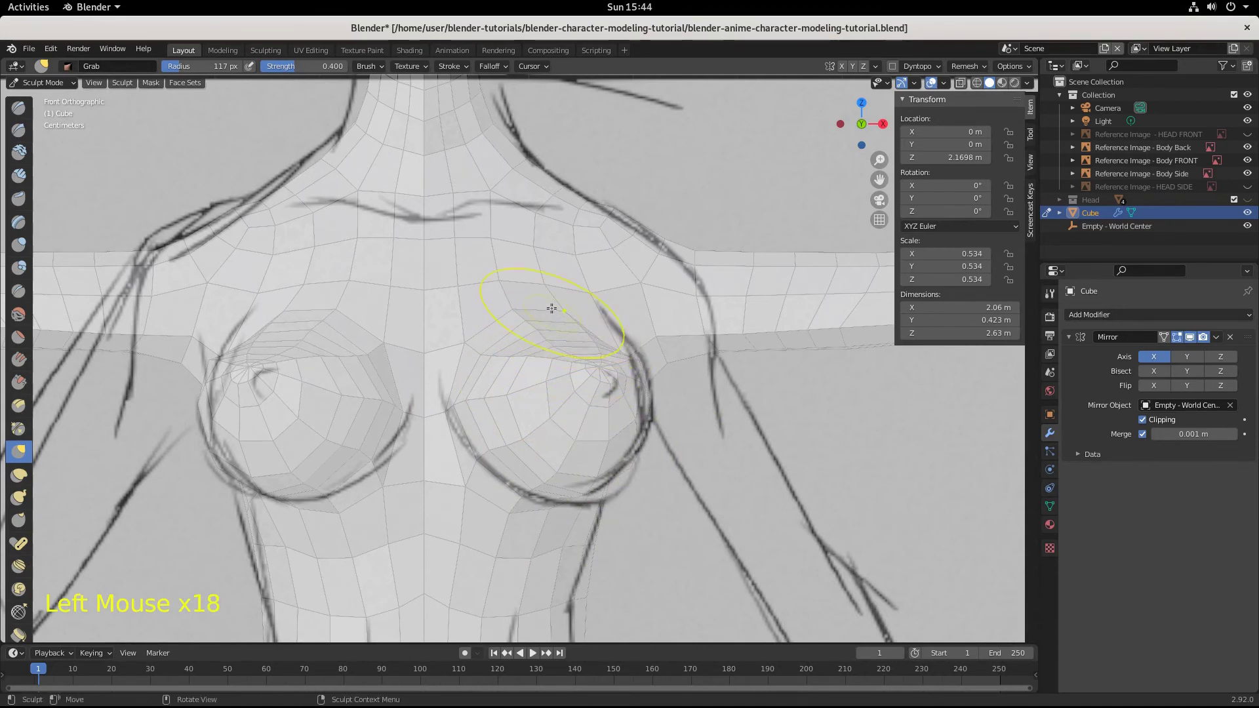
Step: Spread the edge loops above the breast upward and outward across the upper chest with the Grab brush
{"action": "left_click", "coordinate": [501, 304]}
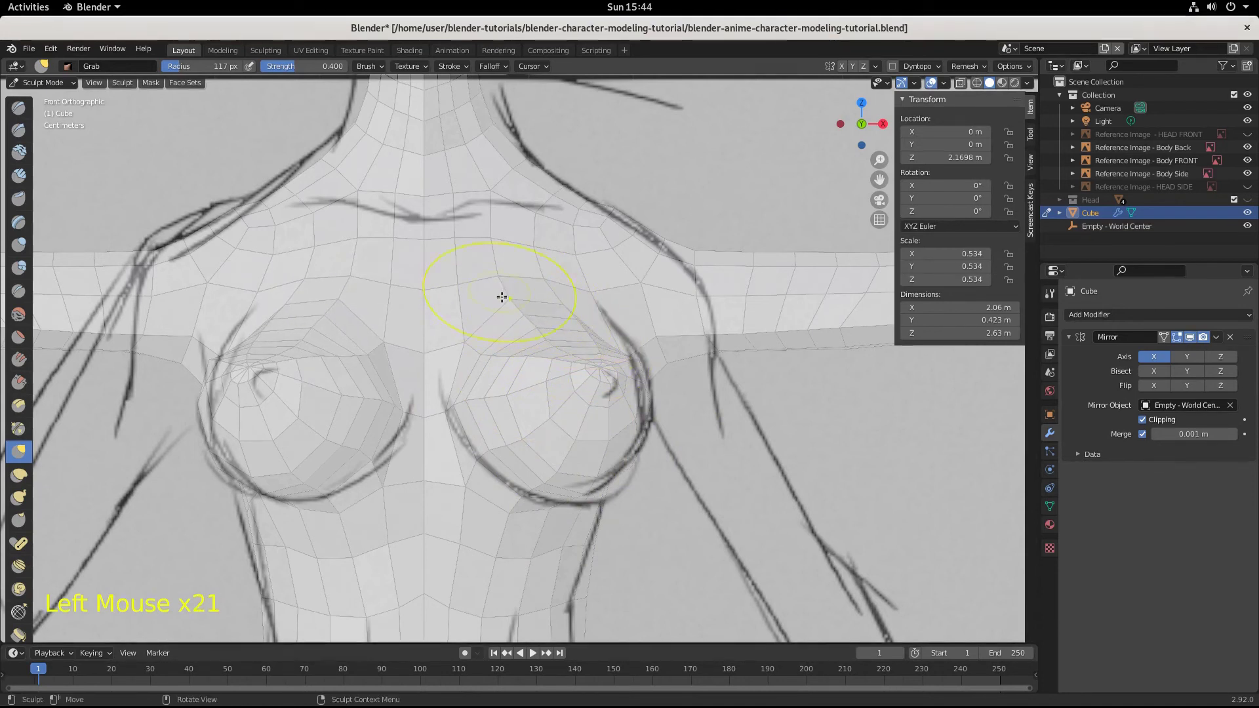
{"action": "mouse_move", "coordinate": [500, 300]}
{"action": "left_mouse_down"}
{"action": "mouse_move", "coordinate": [493, 307]}
{"action": "mouse_move", "coordinate": [566, 298]}
{"action": "mouse_move", "coordinate": [567, 278]}
{"action": "left_mouse_up"}
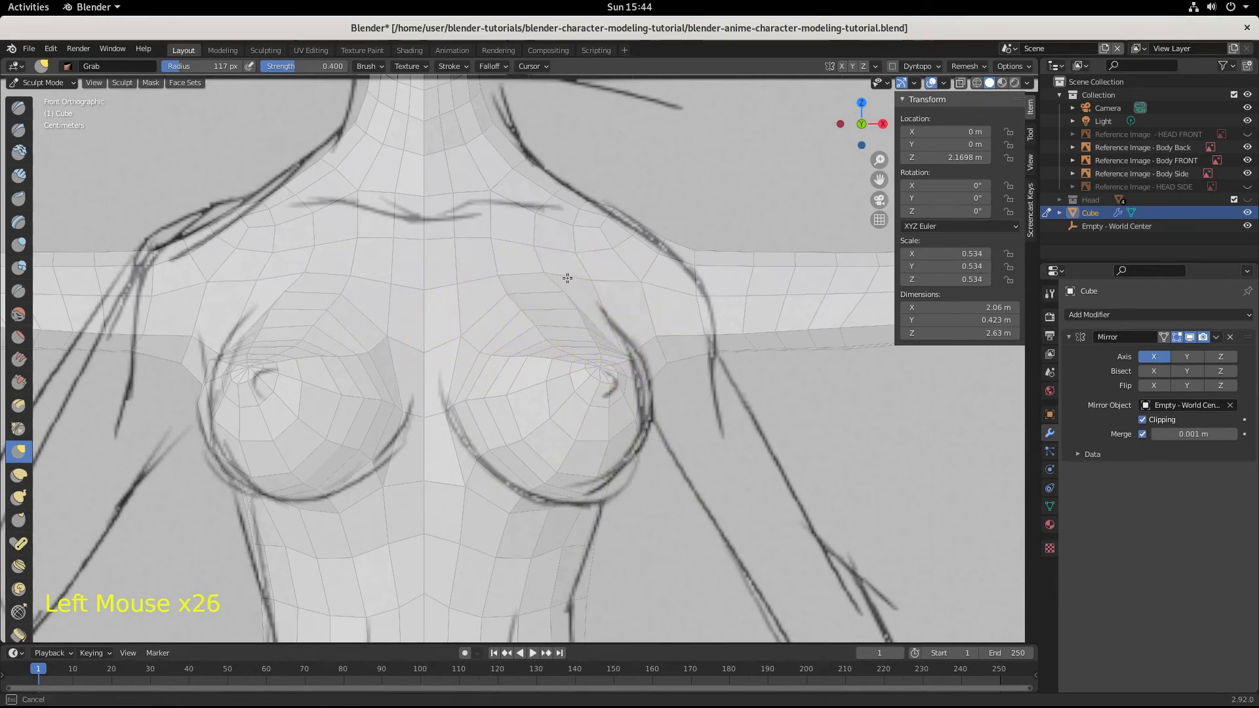
{"action": "left_click_drag", "start_coordinate": [497, 305], "coordinate": [471, 322]}
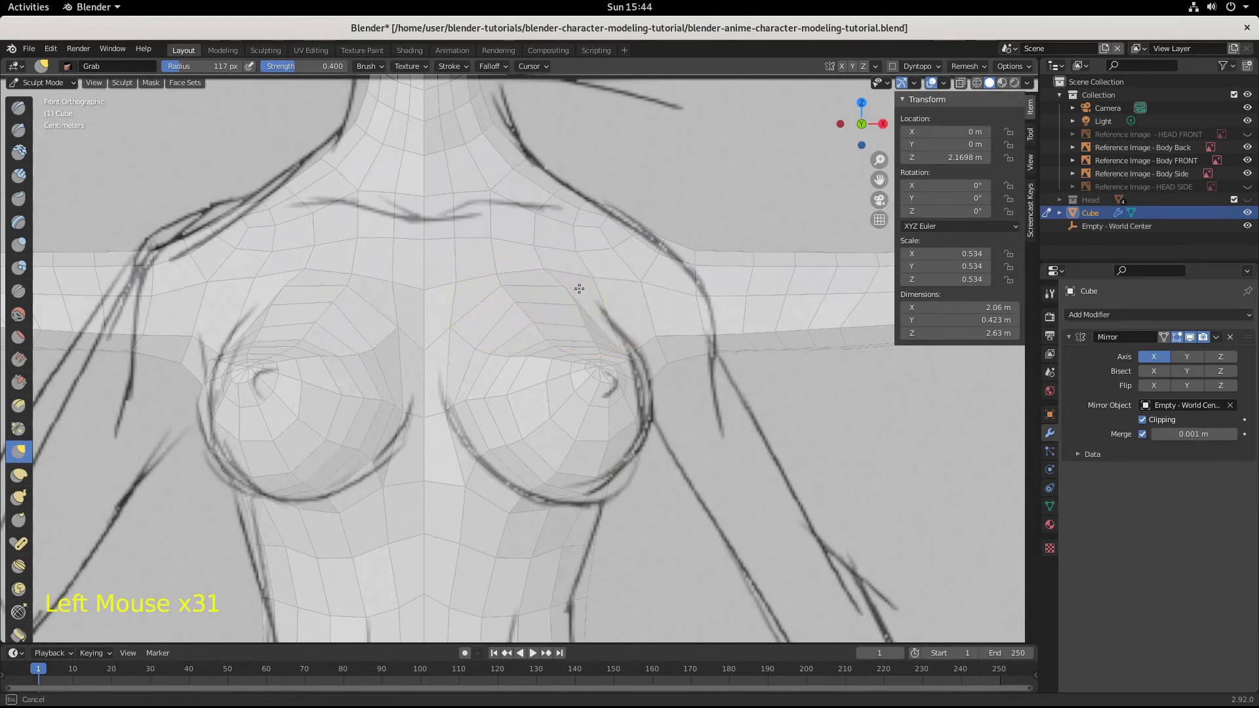
{"action": "left_click_drag", "start_coordinate": [580, 289], "coordinate": [574, 275]}
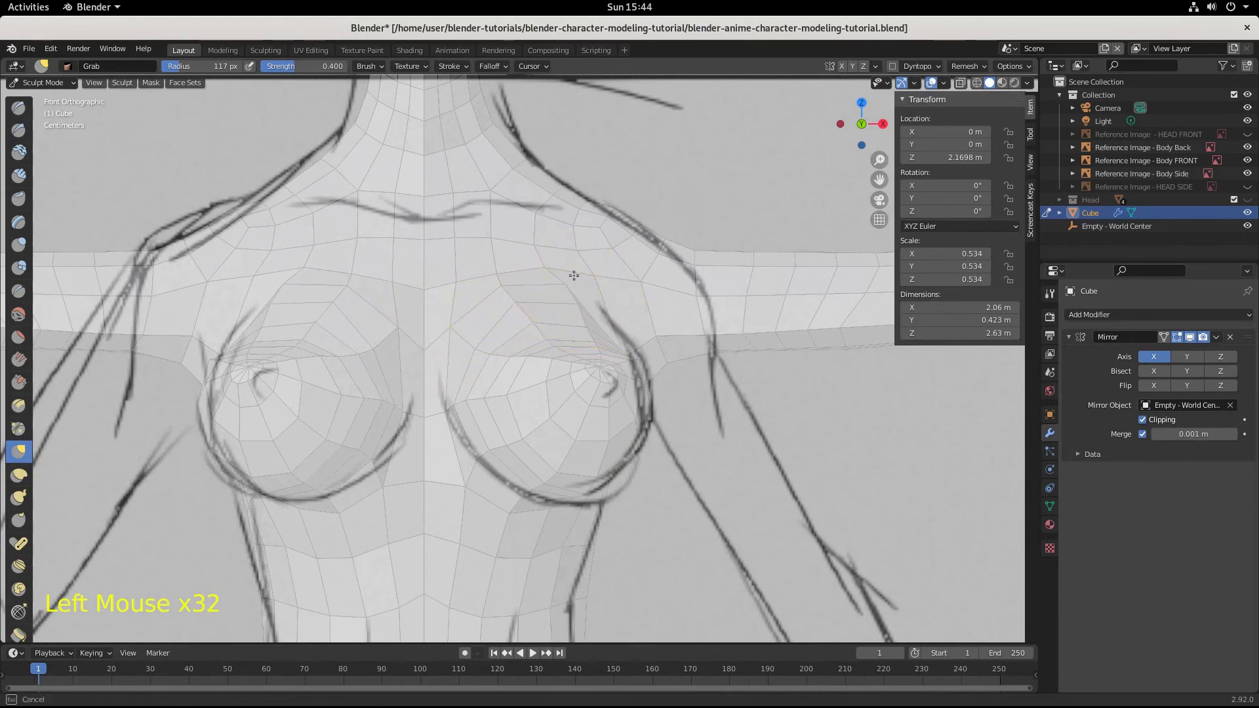
{"action": "left_click", "coordinate": [477, 290]}
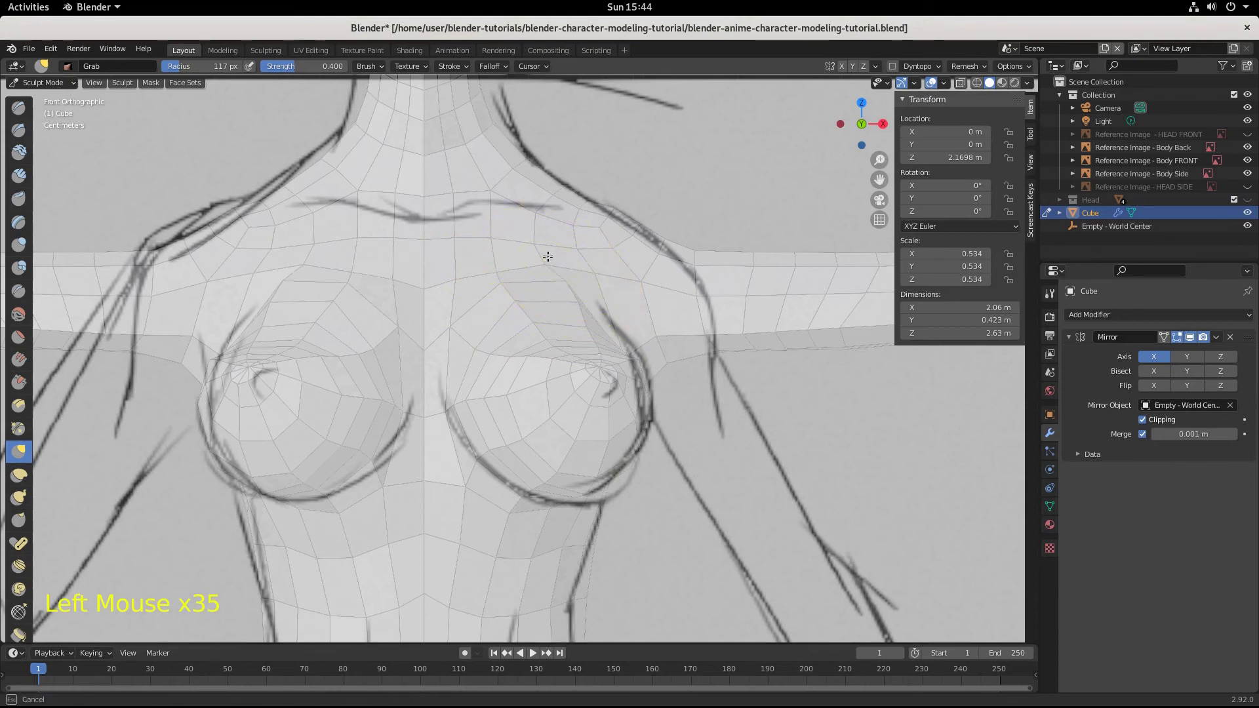
Step: Adjust the chest vertices along the collarbone line to follow the front reference
{"action": "left_click", "coordinate": [493, 221]}
{"action": "left_click", "coordinate": [480, 207]}
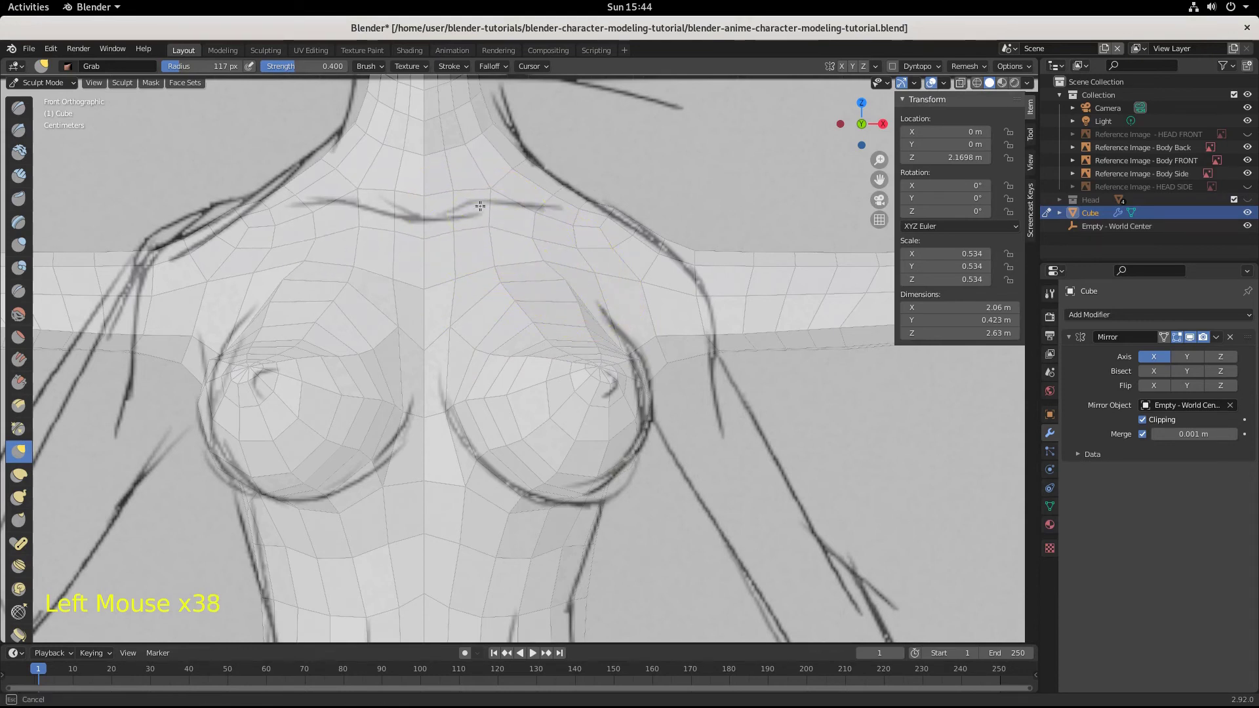
{"action": "left_click_drag", "start_coordinate": [459, 205], "coordinate": [429, 229]}
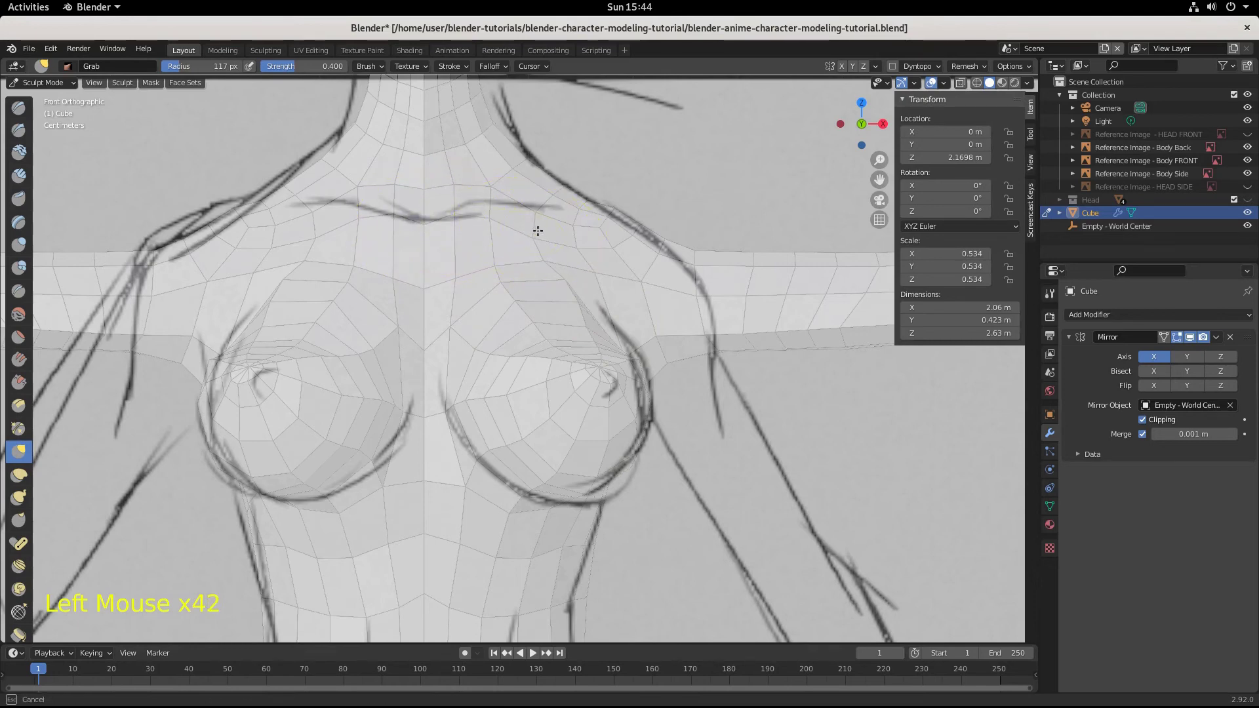
{"action": "left_click_drag", "start_coordinate": [538, 230], "coordinate": [546, 216]}
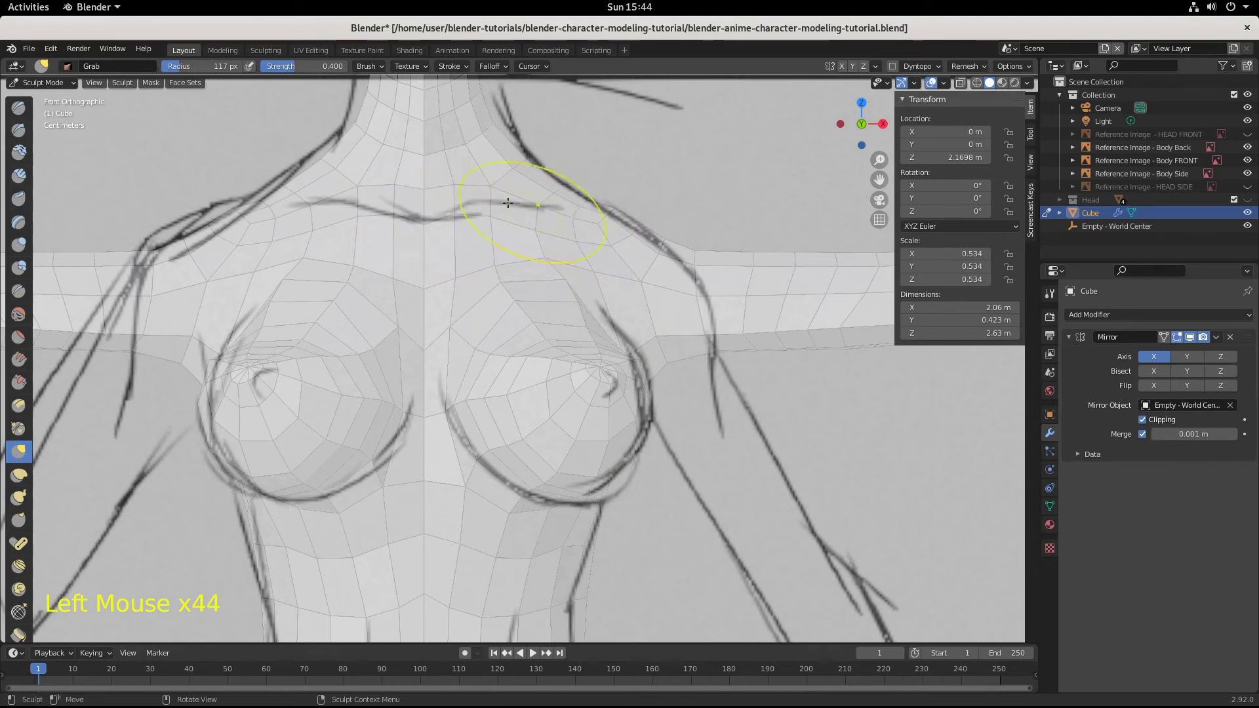
Step: Grab the upper slope of the breast near the chest onto the side reference outline
{"action": "scroll", "coordinate": [426, 285], "scroll_direction": "down", "scroll_amount": 1}
{"action": "mouse_move", "coordinate": [539, 398]}
{"action": "middle_mouse_down"}
{"action": "mouse_move", "coordinate": [519, 399]}
{"action": "mouse_move", "coordinate": [565, 425]}
{"action": "mouse_move", "coordinate": [545, 415]}
{"action": "mouse_move", "coordinate": [468, 438]}
{"action": "middle_mouse_up"}
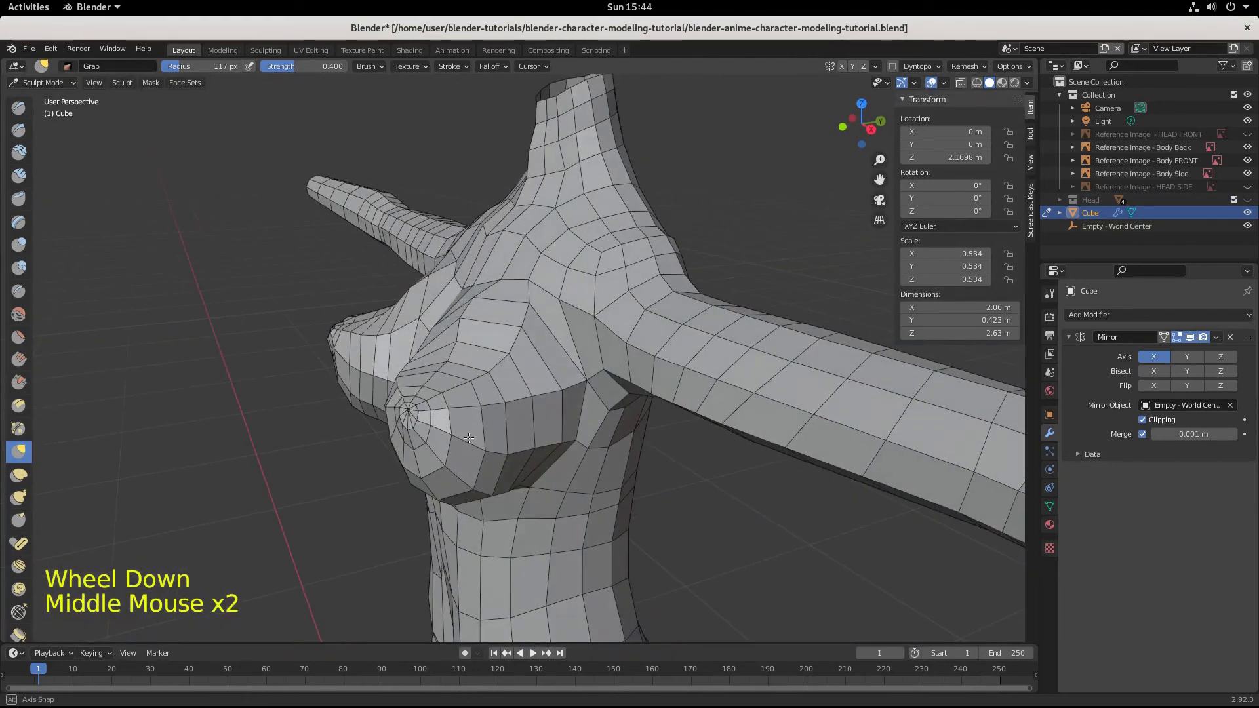
{"action": "key", "text": "KP_3"}
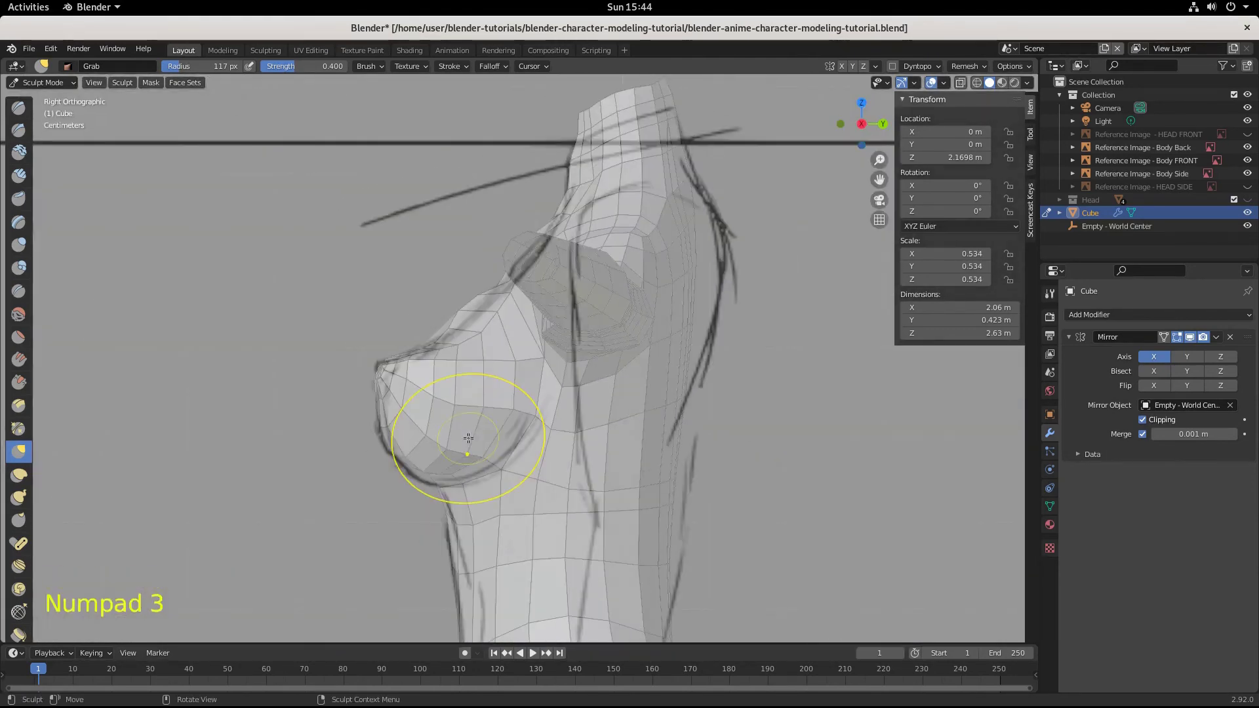
{"action": "mouse_move", "coordinate": [449, 295]}
{"action": "left_mouse_down"}
{"action": "mouse_move", "coordinate": [473, 319]}
{"action": "mouse_move", "coordinate": [484, 303]}
{"action": "left_mouse_up"}
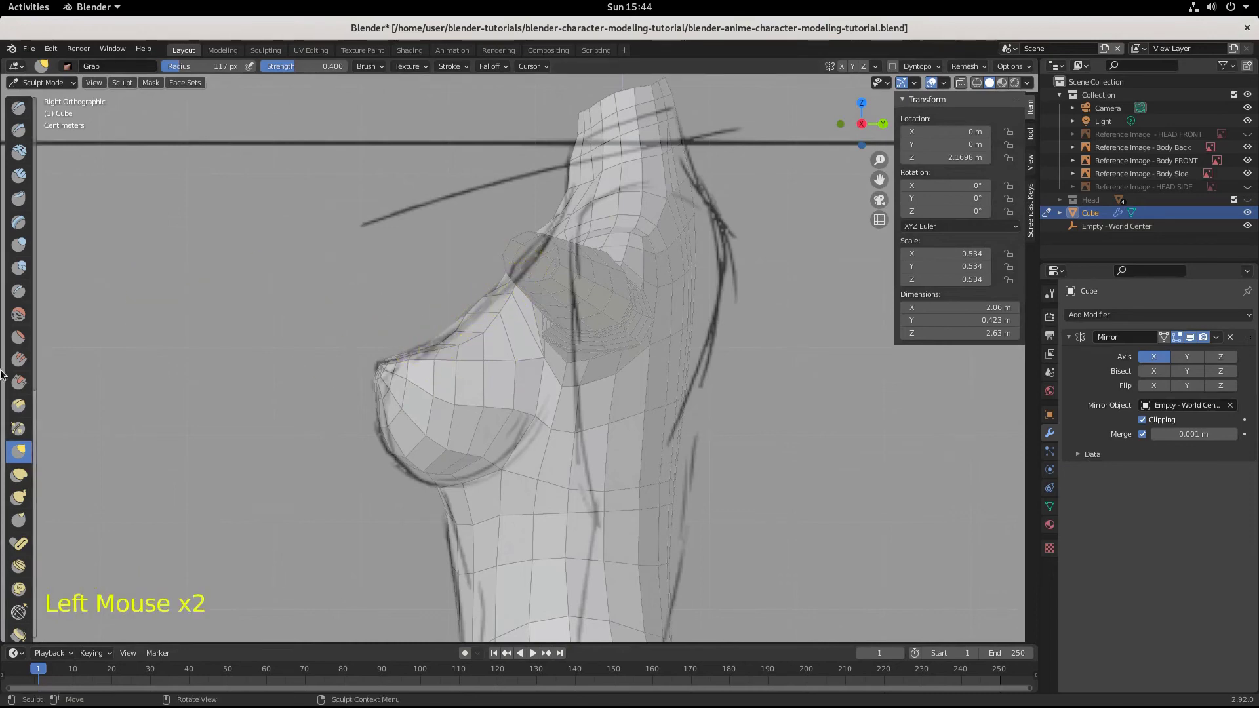
Step: Flatten the breast's upper slope near the chest in side view with the Flatten/Contrast brush at a 117 px radius
{"action": "left_click", "coordinate": [18, 337]}
{"action": "scroll", "coordinate": [470, 332], "scroll_direction": "up", "scroll_amount": 3}
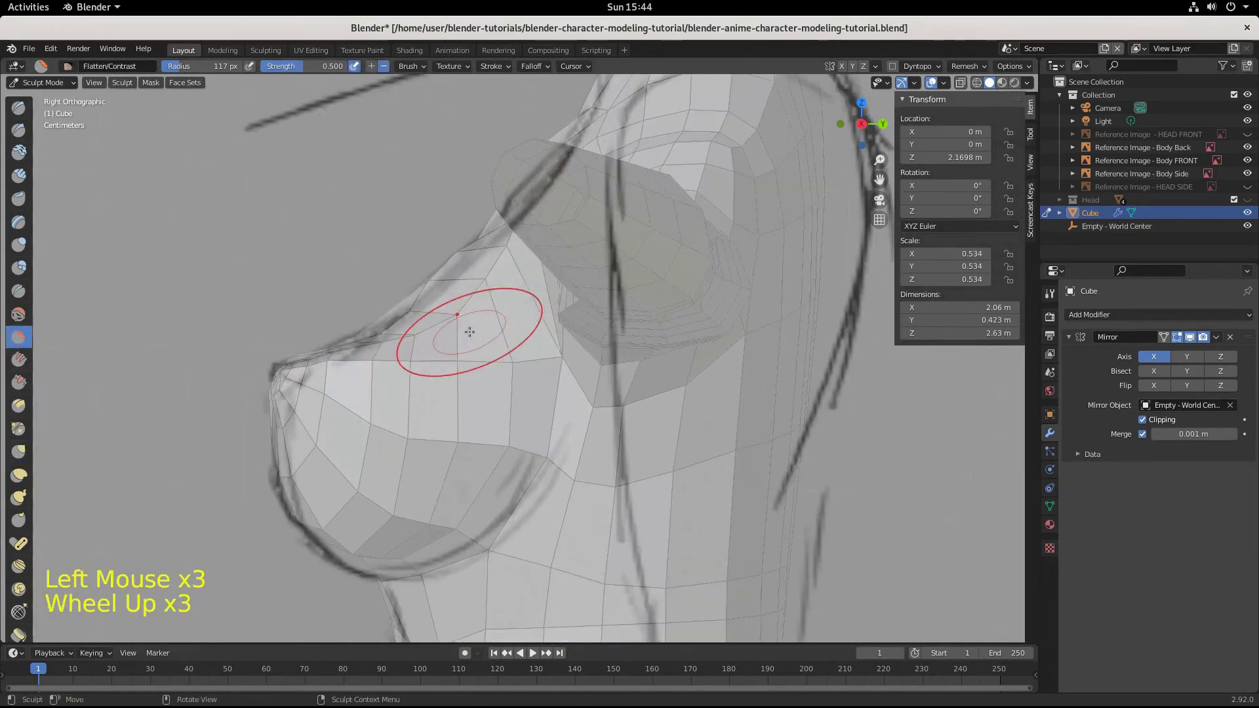
{"action": "scroll", "coordinate": [470, 332], "scroll_direction": "up", "scroll_amount": 2}
{"action": "left_click", "coordinate": [387, 244]}
{"action": "left_click", "coordinate": [387, 244]}
{"action": "left_click", "coordinate": [386, 244]}
{"action": "left_click", "coordinate": [387, 244]}
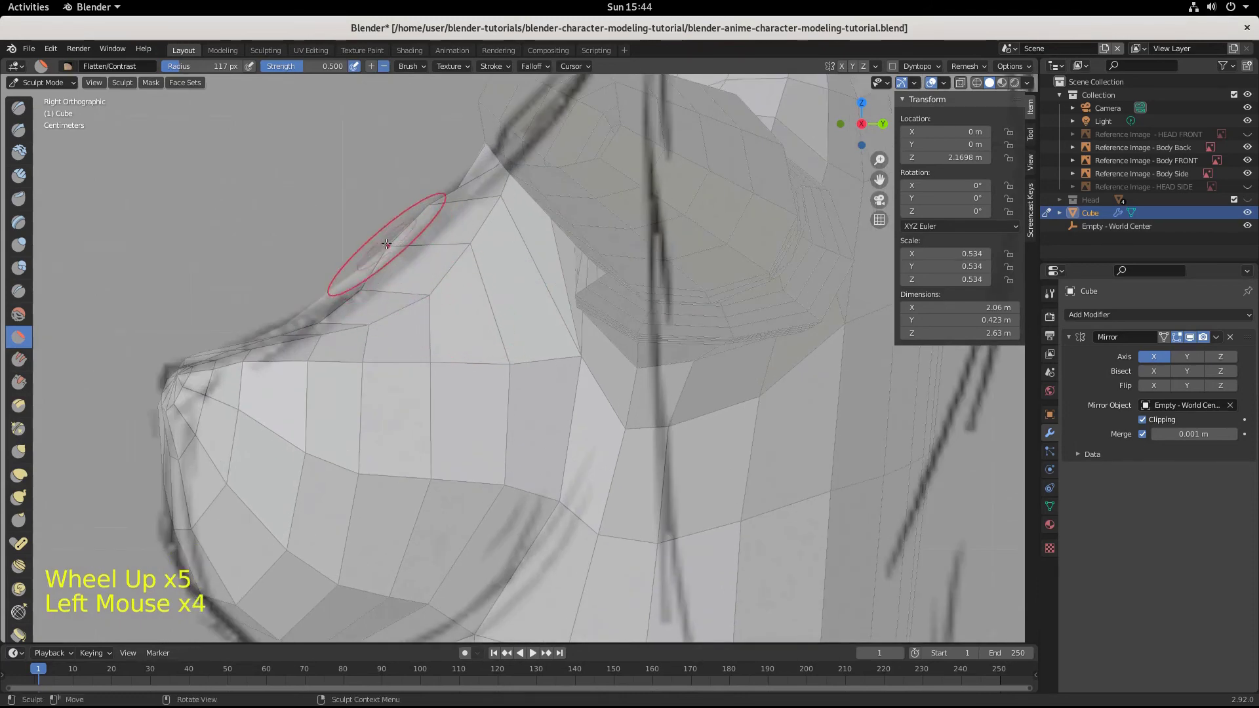
{"action": "left_click", "coordinate": [386, 244]}
{"action": "left_click", "coordinate": [387, 245]}
{"action": "left_click", "coordinate": [392, 251]}
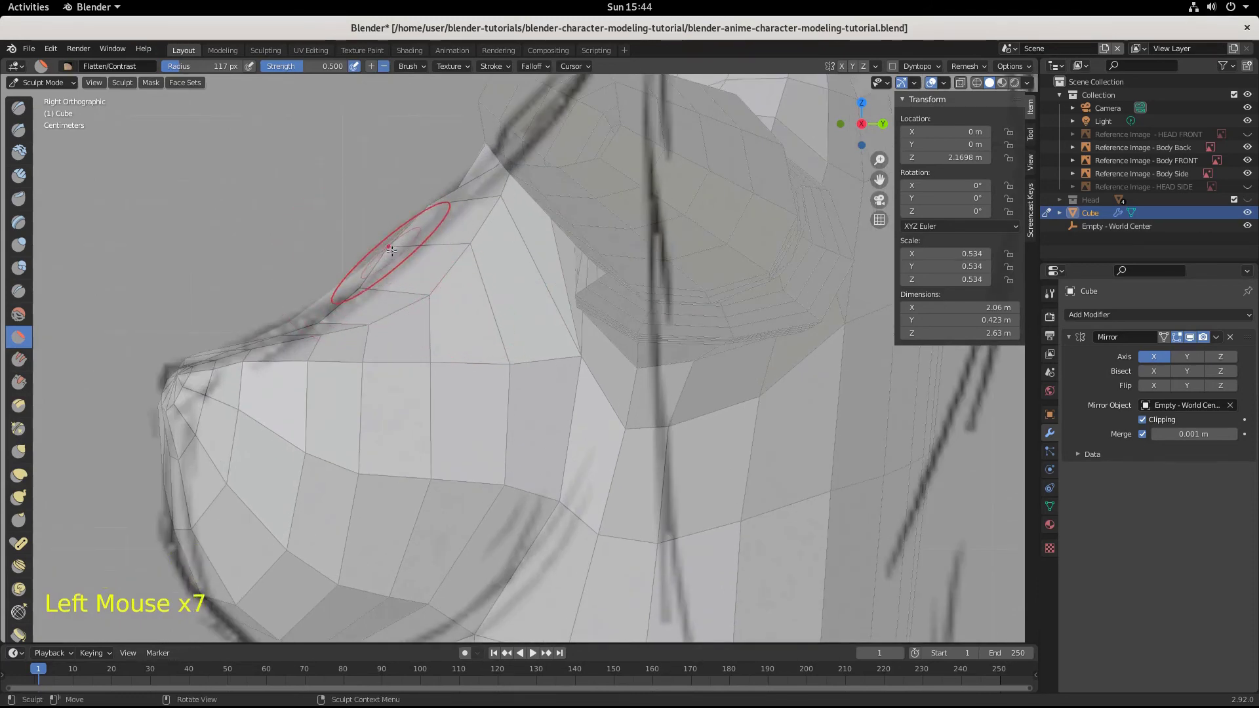
{"action": "left_click", "coordinate": [392, 251]}
Step: Flatten the breast's upper slope with a 214 px brush radius, and grab it onto the side reference outline
{"action": "key", "text": "f"}
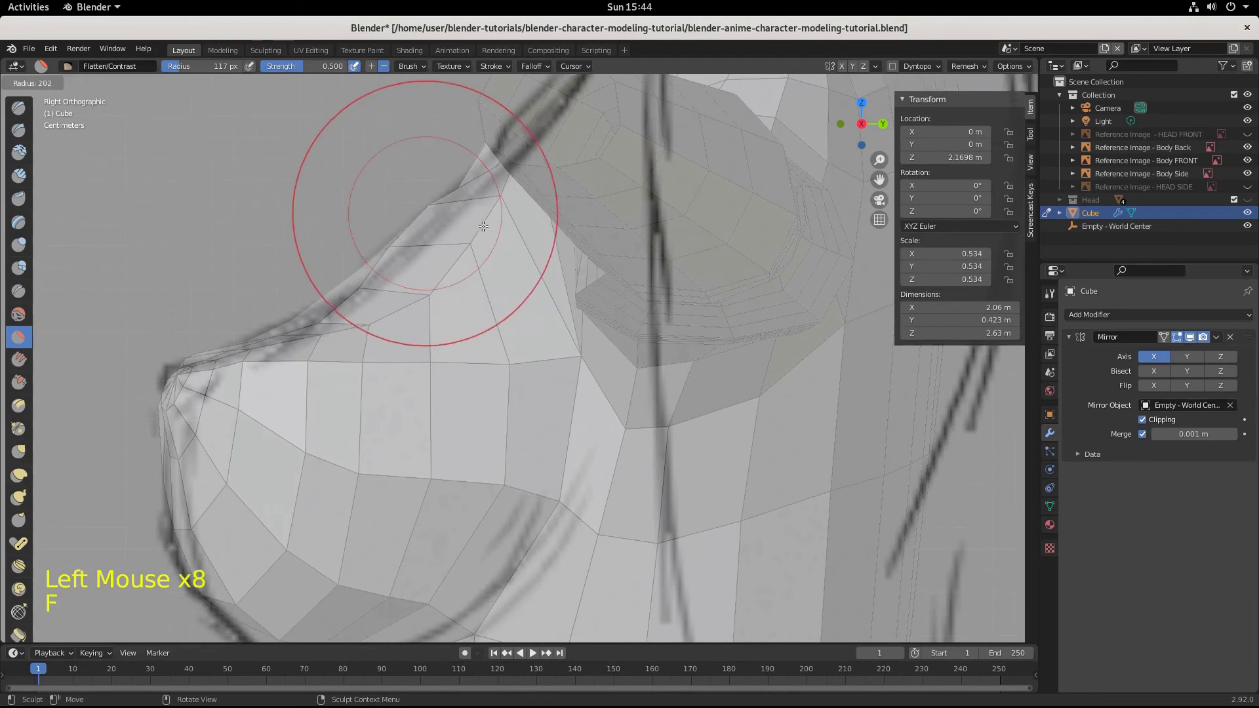
{"action": "left_click", "coordinate": [433, 210]}
{"action": "left_click", "coordinate": [436, 211]}
{"action": "left_click", "coordinate": [443, 216]}
{"action": "left_click", "coordinate": [451, 221]}
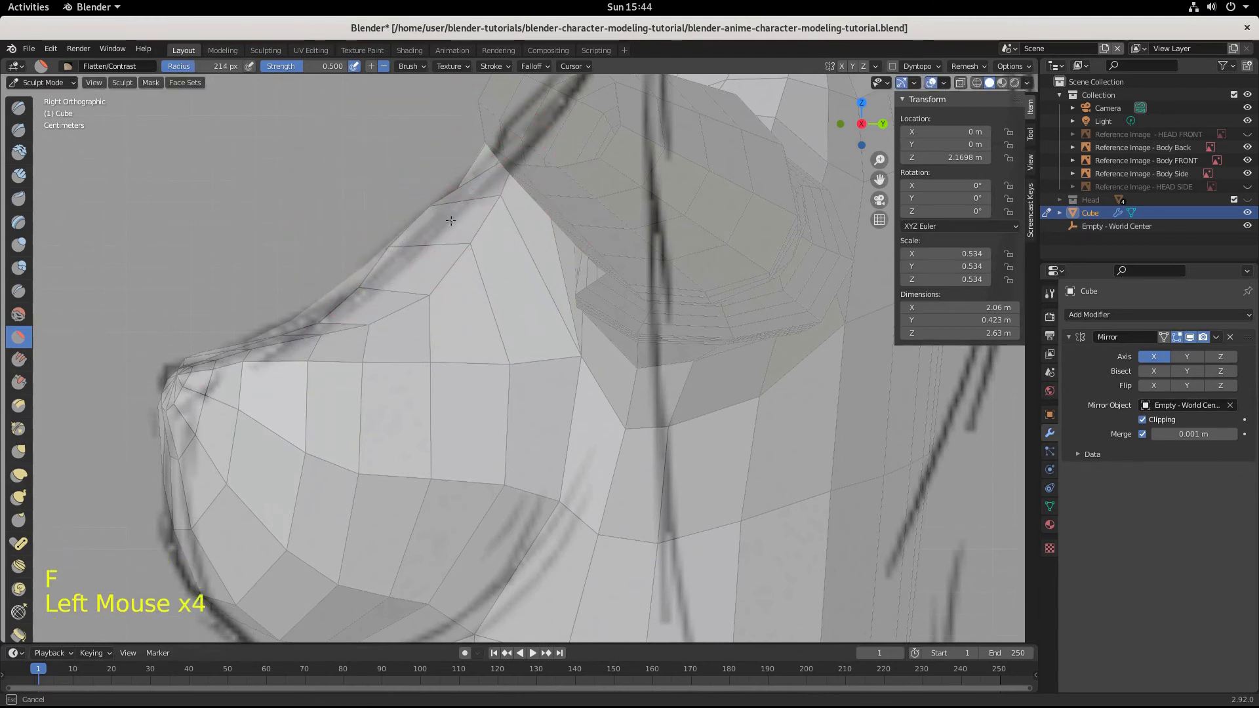
{"action": "left_click", "coordinate": [381, 283]}
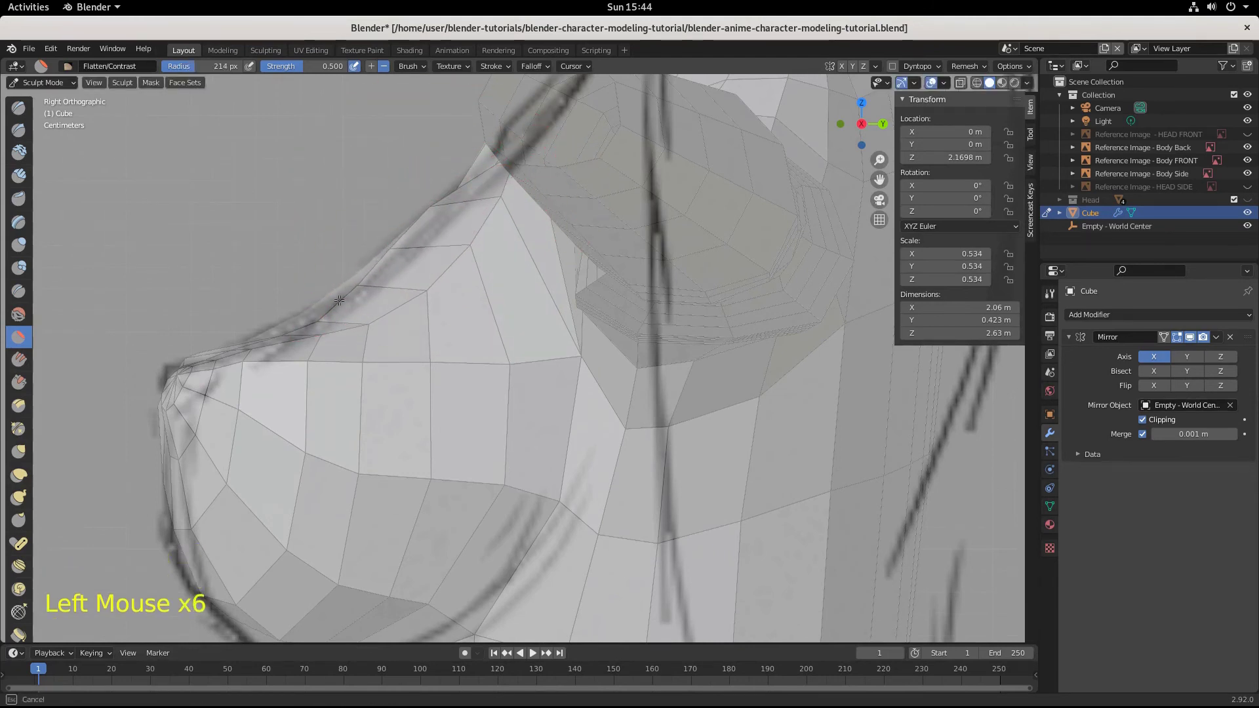
{"action": "left_click", "coordinate": [328, 284]}
{"action": "left_click", "coordinate": [395, 251]}
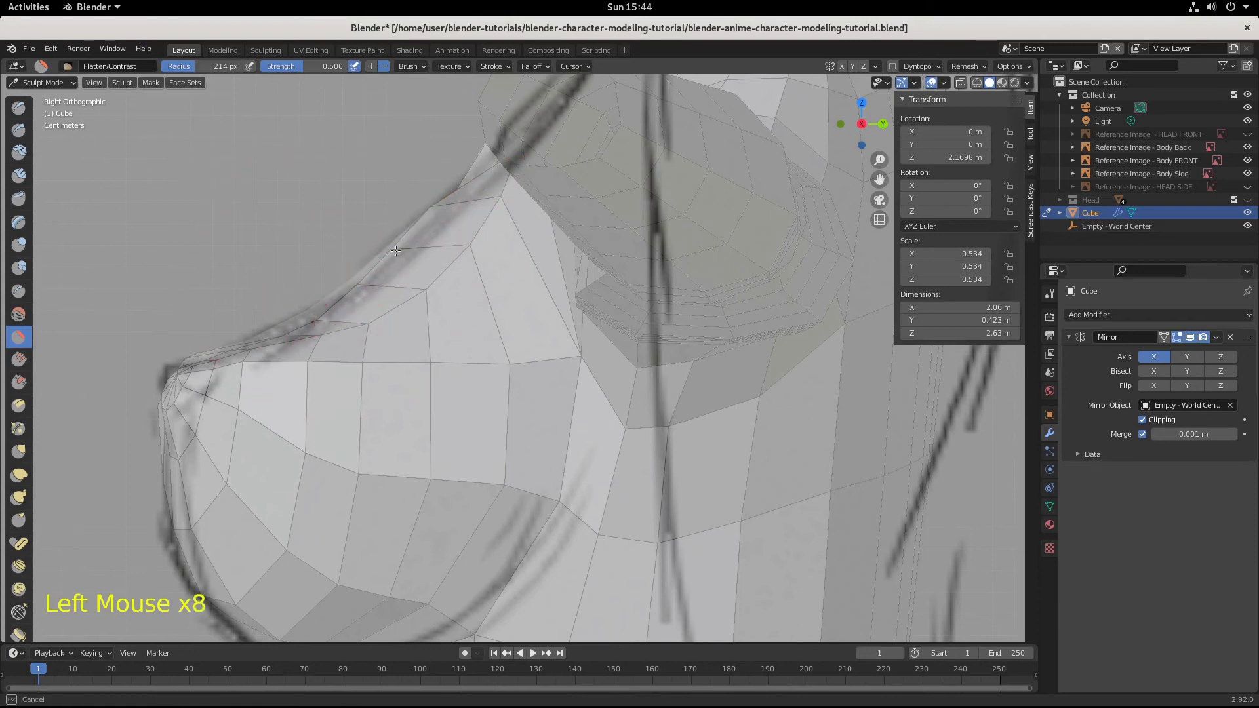
{"action": "mouse_move", "coordinate": [425, 224]}
{"action": "left_mouse_down"}
{"action": "mouse_move", "coordinate": [463, 230]}
{"action": "mouse_move", "coordinate": [467, 279]}
{"action": "left_mouse_up"}
{"action": "mouse_move", "coordinate": [457, 286]}
{"action": "left_mouse_down"}
{"action": "mouse_move", "coordinate": [419, 262]}
{"action": "mouse_move", "coordinate": [342, 311]}
{"action": "left_mouse_up"}
{"action": "left_click", "coordinate": [18, 451]}
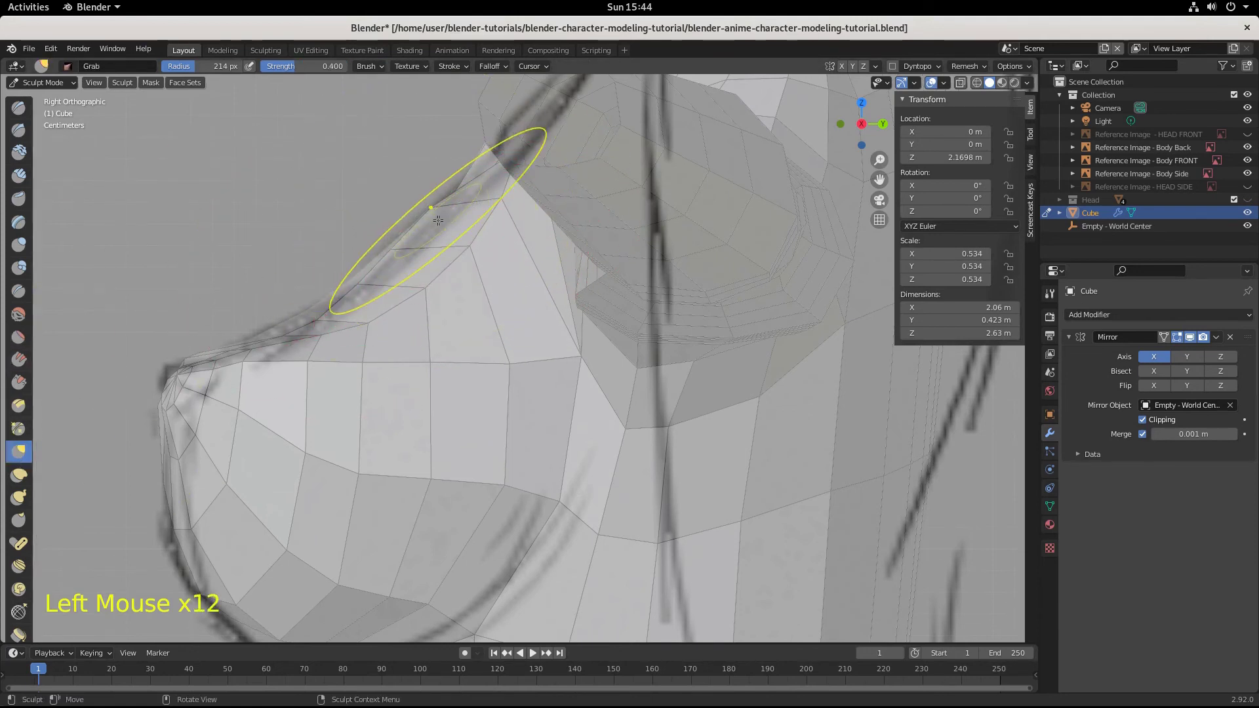
{"action": "left_click_drag", "start_coordinate": [446, 223], "coordinate": [453, 236]}
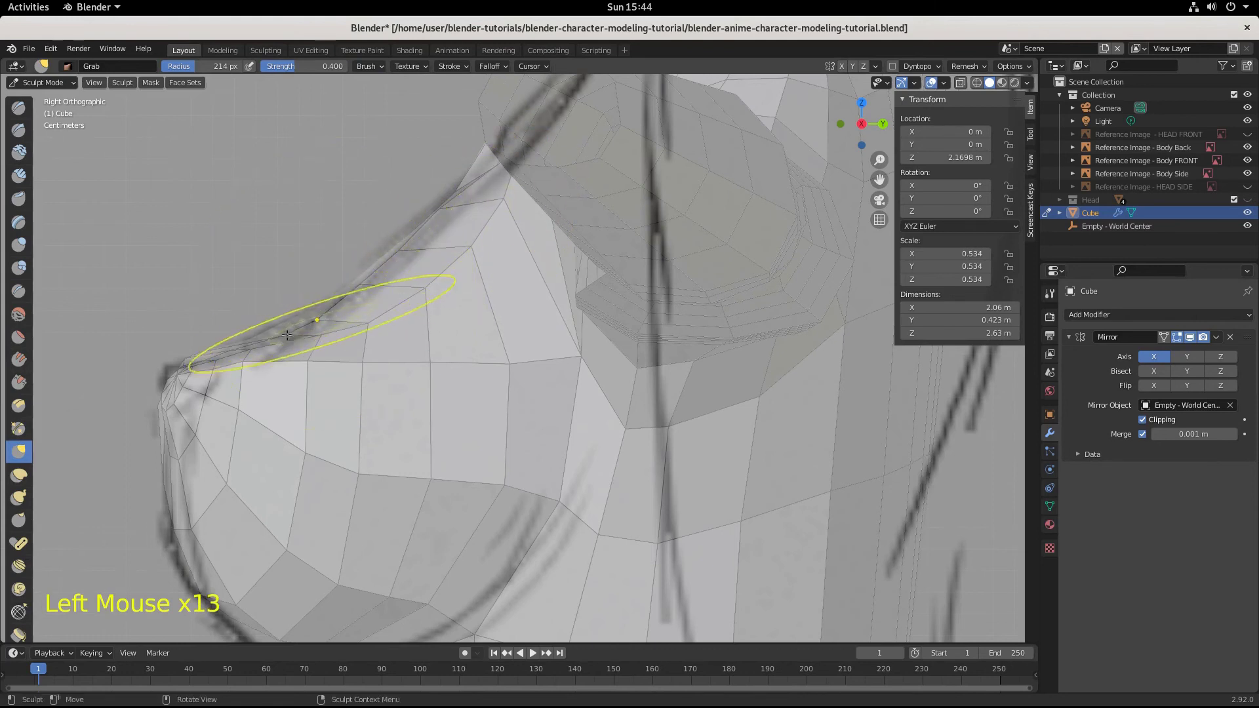
Step: Smooth the upper slope, side and underside of the breast in side view at strength 0.210
{"action": "left_click", "coordinate": [18, 314]}
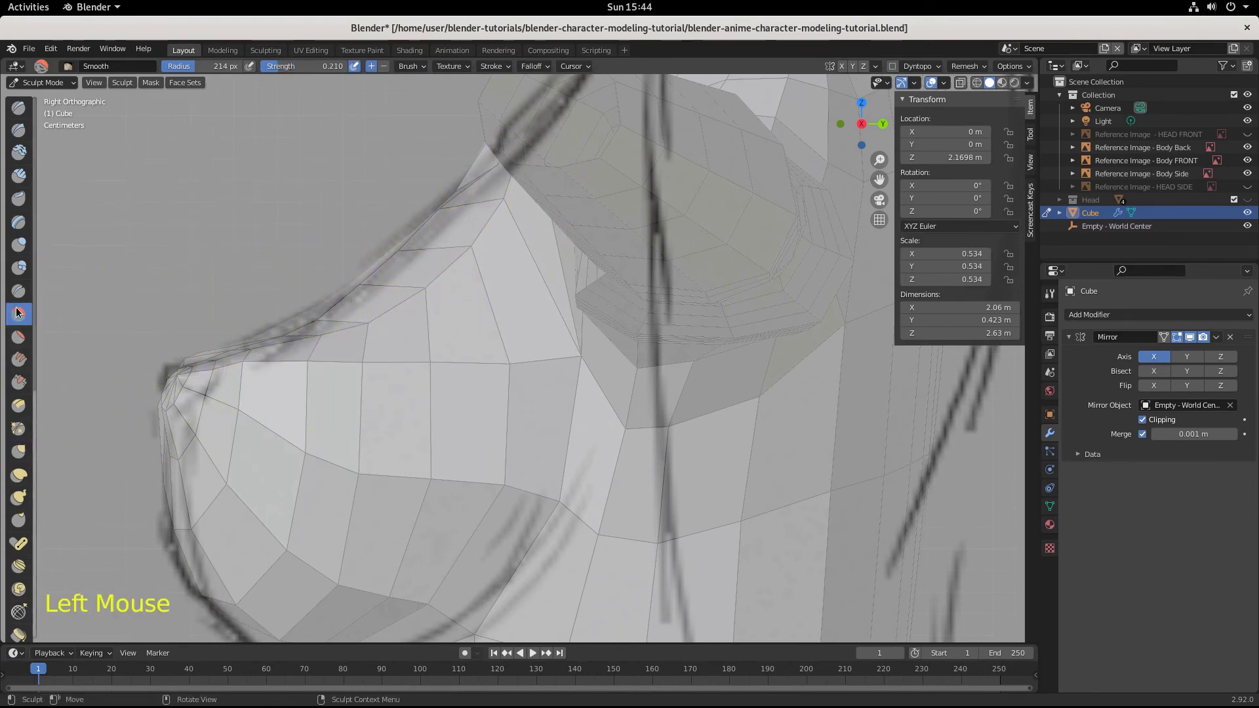
{"action": "left_click_drag", "start_coordinate": [358, 336], "coordinate": [404, 341]}
{"action": "left_click_drag", "start_coordinate": [311, 344], "coordinate": [224, 370]}
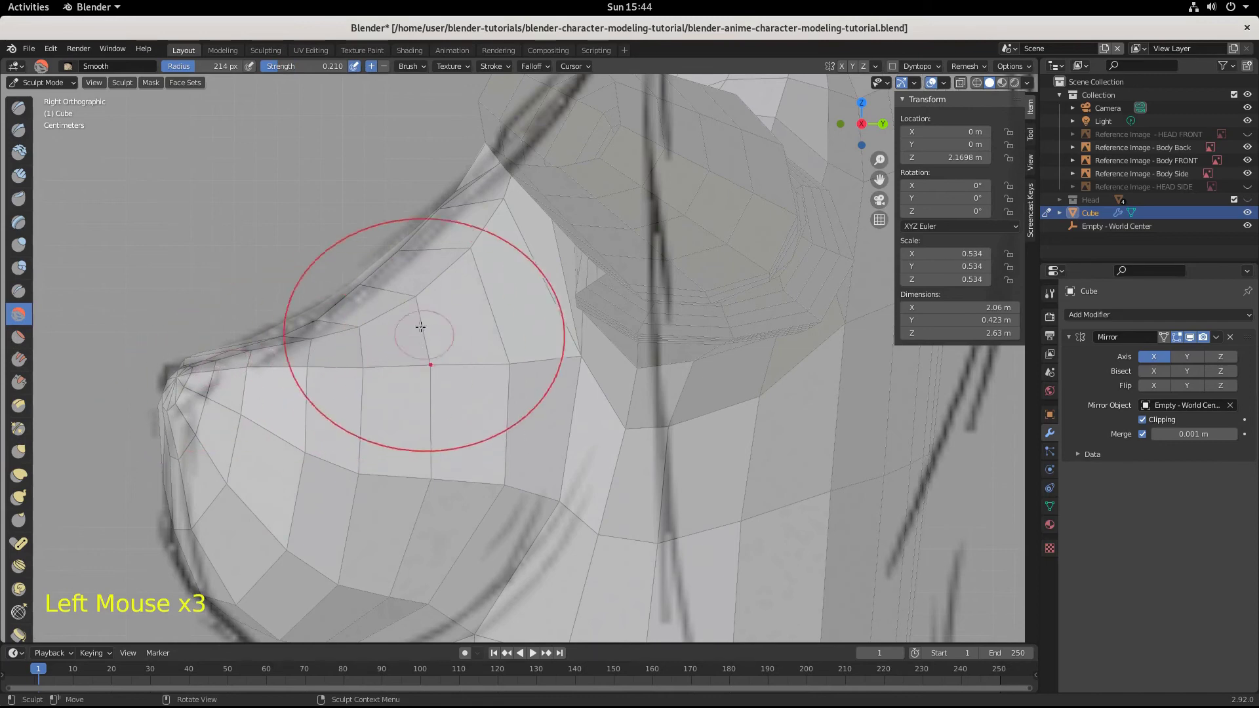
{"action": "left_click_drag", "start_coordinate": [431, 360], "coordinate": [474, 341]}
{"action": "left_click_drag", "start_coordinate": [459, 328], "coordinate": [489, 394]}
{"action": "mouse_move", "coordinate": [502, 493]}
{"action": "left_mouse_down"}
{"action": "mouse_move", "coordinate": [440, 509]}
{"action": "mouse_move", "coordinate": [282, 450]}
{"action": "left_mouse_up"}
{"action": "mouse_move", "coordinate": [309, 467]}
{"action": "left_mouse_down"}
{"action": "mouse_move", "coordinate": [439, 523]}
{"action": "mouse_move", "coordinate": [407, 579]}
{"action": "left_mouse_up"}
{"action": "left_click_drag", "start_coordinate": [399, 582], "coordinate": [296, 551]}
{"action": "mouse_move", "coordinate": [289, 545]}
{"action": "left_mouse_down"}
{"action": "mouse_move", "coordinate": [273, 531]}
{"action": "mouse_move", "coordinate": [300, 491]}
{"action": "left_mouse_up"}
Step: Smooth the lower outer side of the breast and its transition into the ribcage
{"action": "scroll", "coordinate": [284, 534], "scroll_direction": "down", "scroll_amount": 2}
{"action": "mouse_move", "coordinate": [295, 482]}
{"action": "left_mouse_down"}
{"action": "mouse_move", "coordinate": [341, 540]}
{"action": "mouse_move", "coordinate": [446, 533]}
{"action": "mouse_move", "coordinate": [515, 498]}
{"action": "left_mouse_up"}
{"action": "left_click_drag", "start_coordinate": [535, 484], "coordinate": [571, 460]}
{"action": "mouse_move", "coordinate": [475, 439]}
{"action": "left_mouse_down"}
{"action": "mouse_move", "coordinate": [320, 402]}
{"action": "mouse_move", "coordinate": [340, 419]}
{"action": "left_mouse_up"}
{"action": "middle_click_drag", "start_coordinate": [343, 421], "coordinate": [444, 436]}
{"action": "left_click_drag", "start_coordinate": [412, 419], "coordinate": [392, 420]}
{"action": "mouse_move", "coordinate": [392, 420]}
{"action": "left_mouse_down"}
{"action": "mouse_move", "coordinate": [548, 393]}
{"action": "mouse_move", "coordinate": [640, 409]}
{"action": "left_mouse_up"}
Step: Smooth the breast's inner side, upper chest transition and underside from a front perspective
{"action": "middle_click_drag", "start_coordinate": [640, 409], "coordinate": [696, 399]}
{"action": "left_click_drag", "start_coordinate": [559, 410], "coordinate": [522, 328]}
{"action": "left_click_drag", "start_coordinate": [511, 314], "coordinate": [484, 285]}
{"action": "left_click_drag", "start_coordinate": [442, 405], "coordinate": [463, 420]}
{"action": "mouse_move", "coordinate": [472, 415]}
{"action": "left_mouse_down"}
{"action": "mouse_move", "coordinate": [514, 396]}
{"action": "mouse_move", "coordinate": [421, 449]}
{"action": "mouse_move", "coordinate": [450, 577]}
{"action": "mouse_move", "coordinate": [599, 586]}
{"action": "left_mouse_up"}
{"action": "scroll", "coordinate": [600, 586], "scroll_direction": "down", "scroll_amount": 1}
{"action": "left_click_drag", "start_coordinate": [551, 550], "coordinate": [518, 557]}
{"action": "left_click_drag", "start_coordinate": [515, 554], "coordinate": [457, 519]}
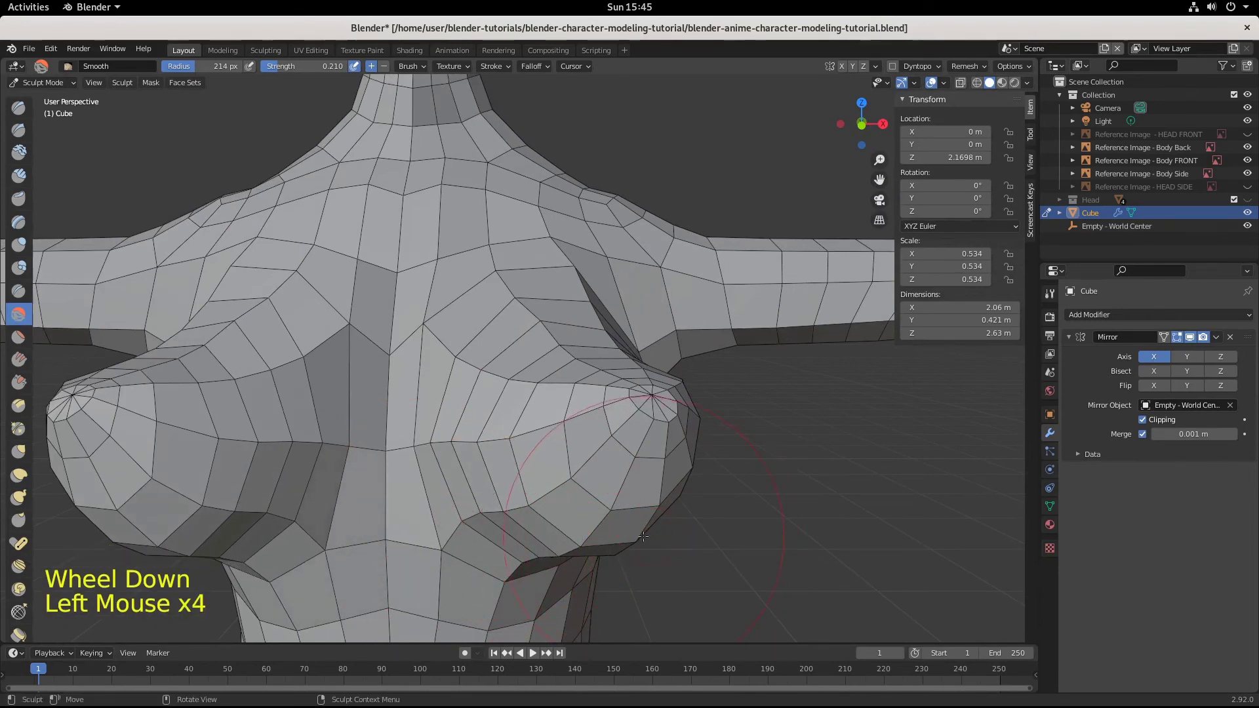
{"action": "mouse_move", "coordinate": [634, 534]}
{"action": "left_mouse_down"}
{"action": "mouse_move", "coordinate": [644, 545]}
{"action": "mouse_move", "coordinate": [671, 510]}
{"action": "mouse_move", "coordinate": [574, 545]}
{"action": "left_mouse_up"}
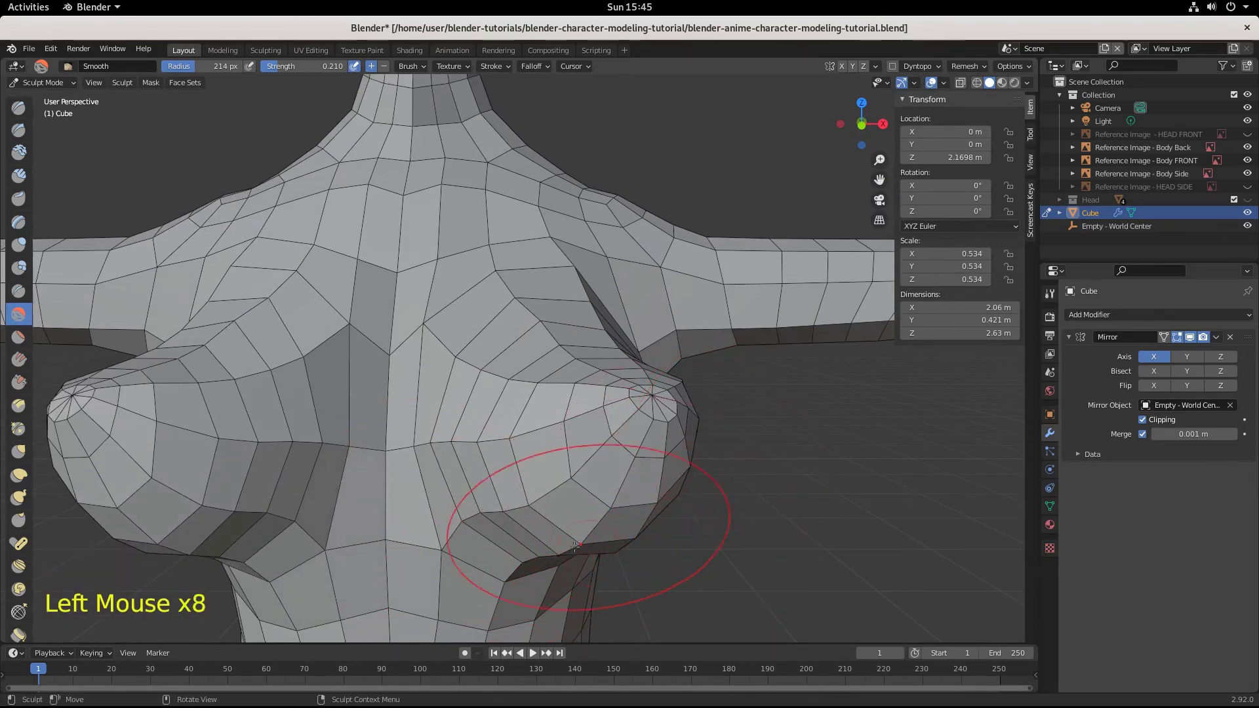
Step: Examine the smoothed chest against the front reference and review the whole body's proportions from the front and side
{"action": "key", "text": "KP_1"}
{"action": "scroll", "coordinate": [615, 360], "scroll_direction": "down", "scroll_amount": 4}
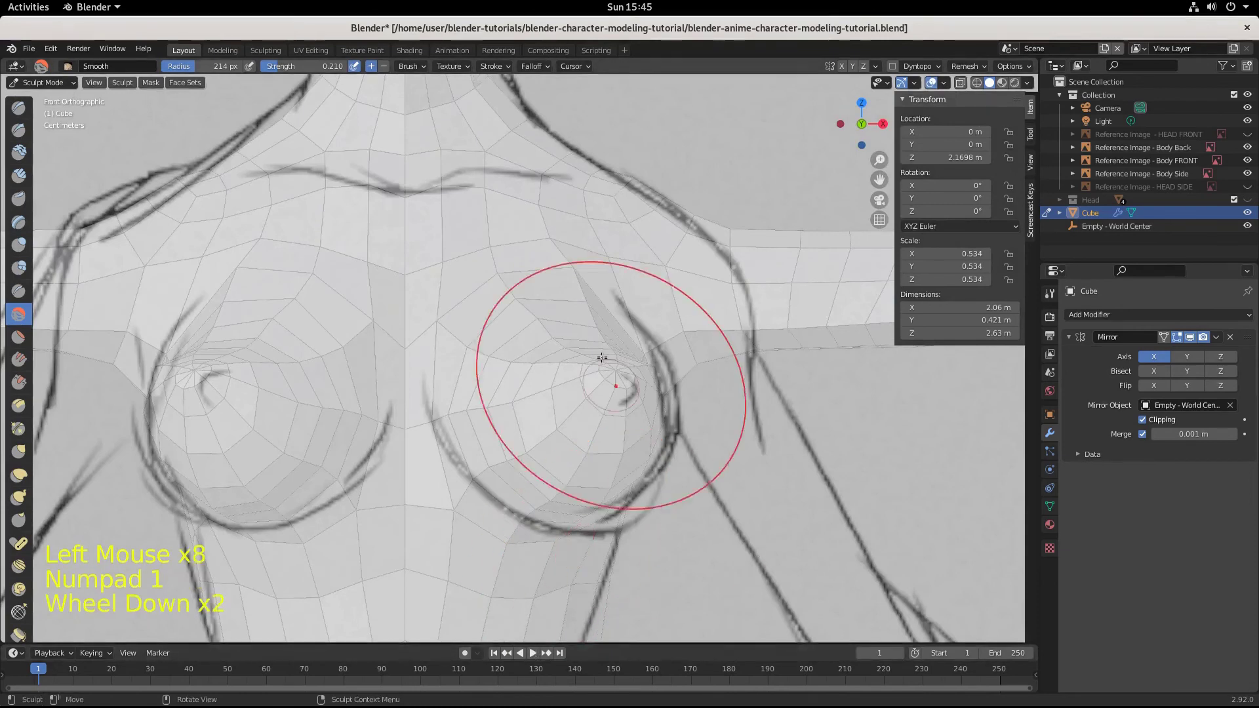
{"action": "scroll", "coordinate": [616, 359], "scroll_direction": "down", "scroll_amount": 2}
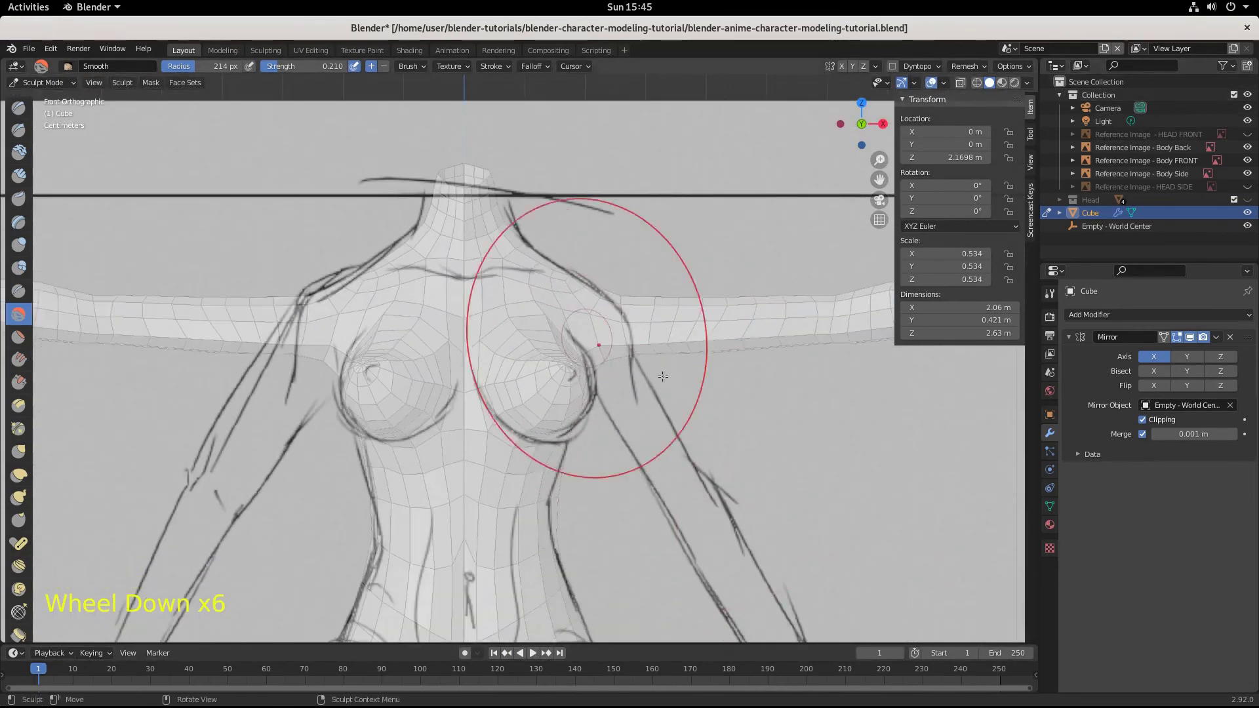
{"action": "mouse_move", "coordinate": [534, 365]}
{"action": "middle_mouse_down"}
{"action": "mouse_move", "coordinate": [681, 394]}
{"action": "mouse_move", "coordinate": [511, 459]}
{"action": "mouse_move", "coordinate": [539, 474]}
{"action": "mouse_move", "coordinate": [687, 483]}
{"action": "mouse_move", "coordinate": [495, 488]}
{"action": "middle_mouse_up"}
{"action": "scroll", "coordinate": [658, 482], "scroll_direction": "up", "scroll_amount": 1}
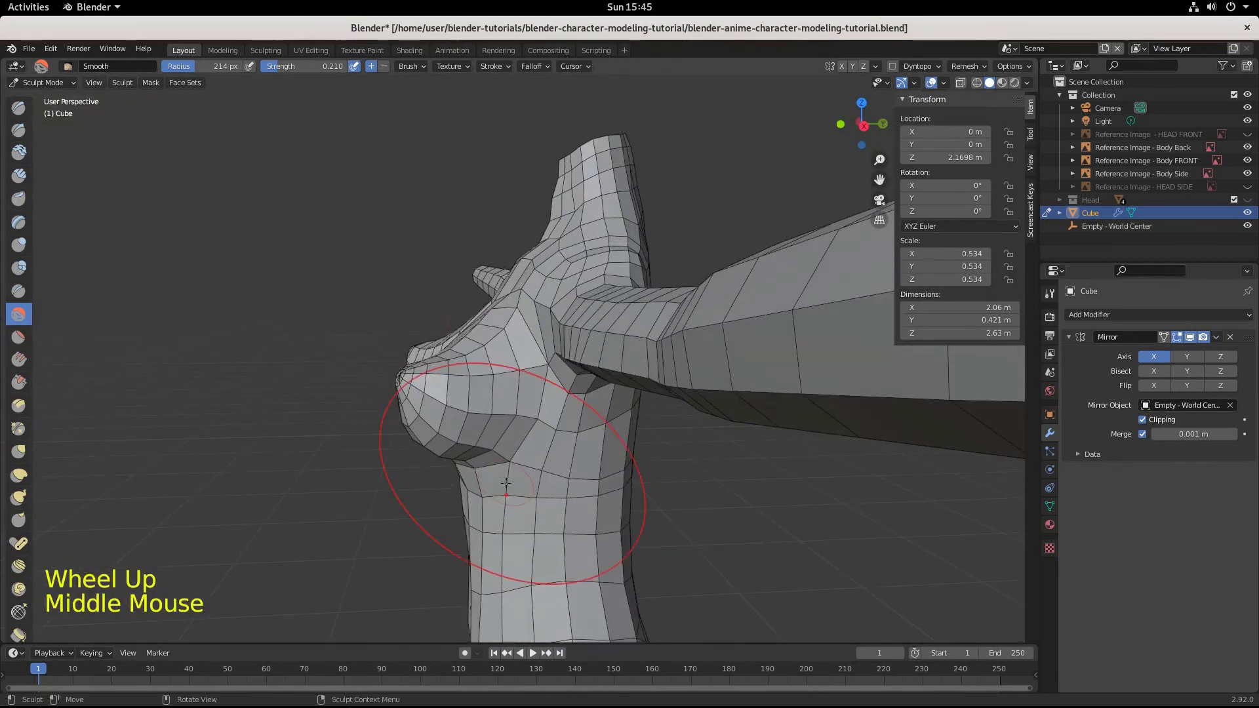
{"action": "key", "text": "KP_3"}
{"action": "scroll", "coordinate": [459, 501], "scroll_direction": "down", "scroll_amount": 11}
{"action": "scroll", "coordinate": [658, 567], "scroll_direction": "up", "scroll_amount": 4}
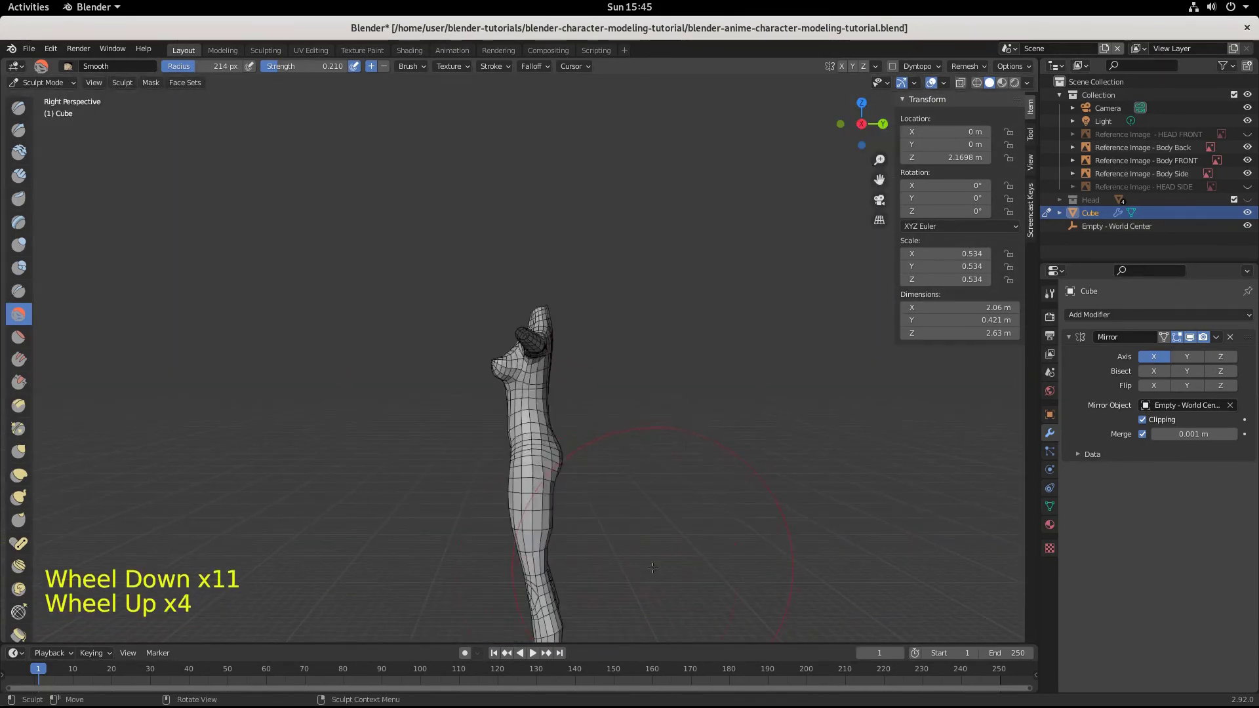
{"action": "middle_click_drag", "start_coordinate": [658, 567], "coordinate": [685, 574]}
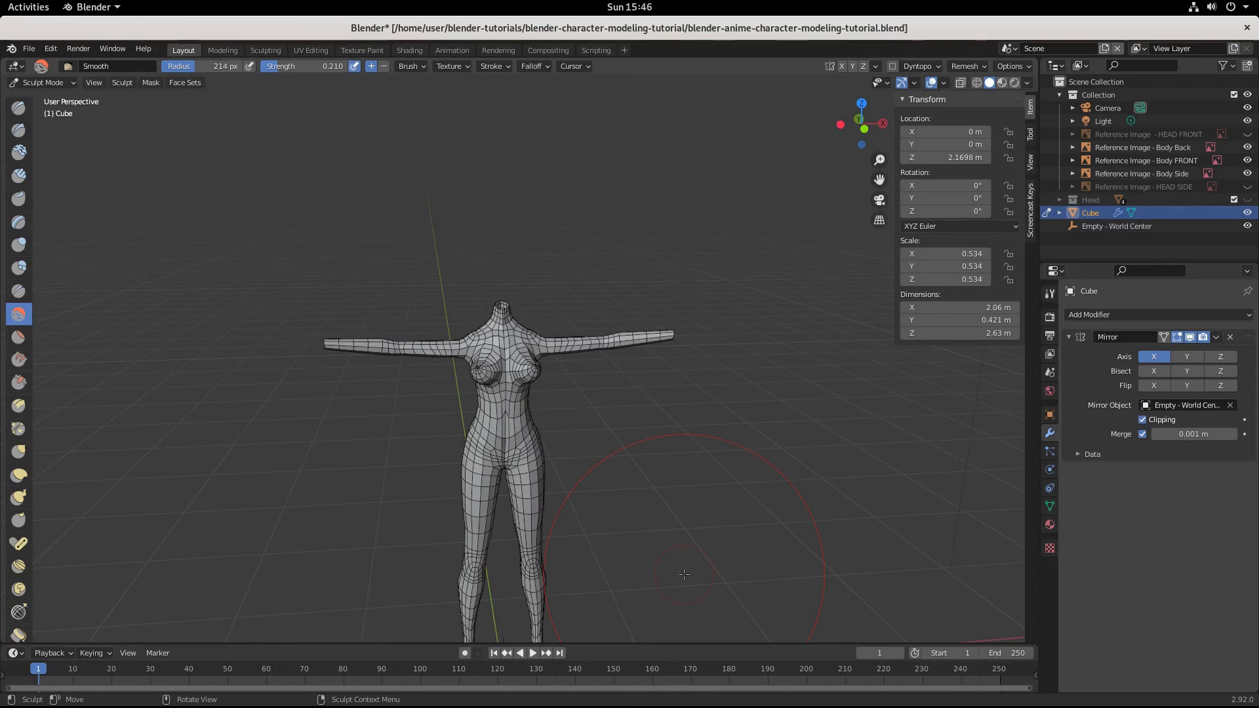
{"action": "scroll", "coordinate": [624, 381], "scroll_direction": "up", "scroll_amount": 10}
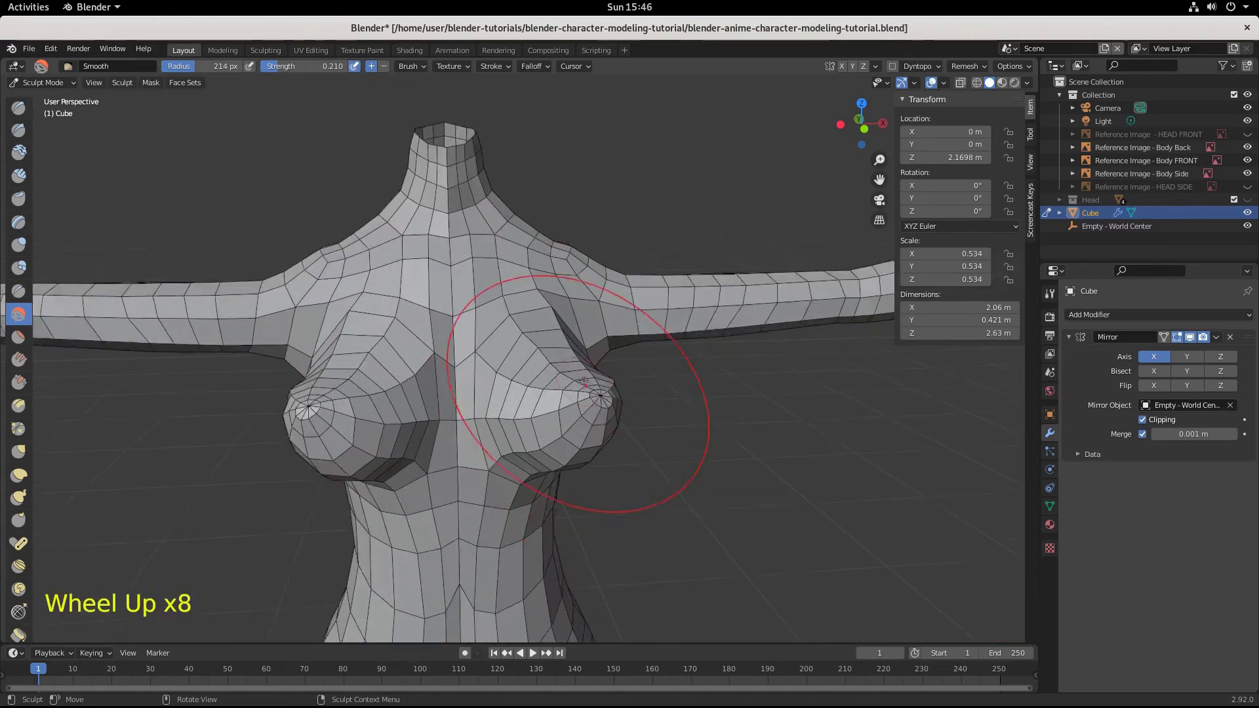
{"action": "scroll", "coordinate": [534, 450], "scroll_direction": "down", "scroll_amount": 2}
{"action": "middle_click_drag", "start_coordinate": [534, 450], "coordinate": [514, 408]}
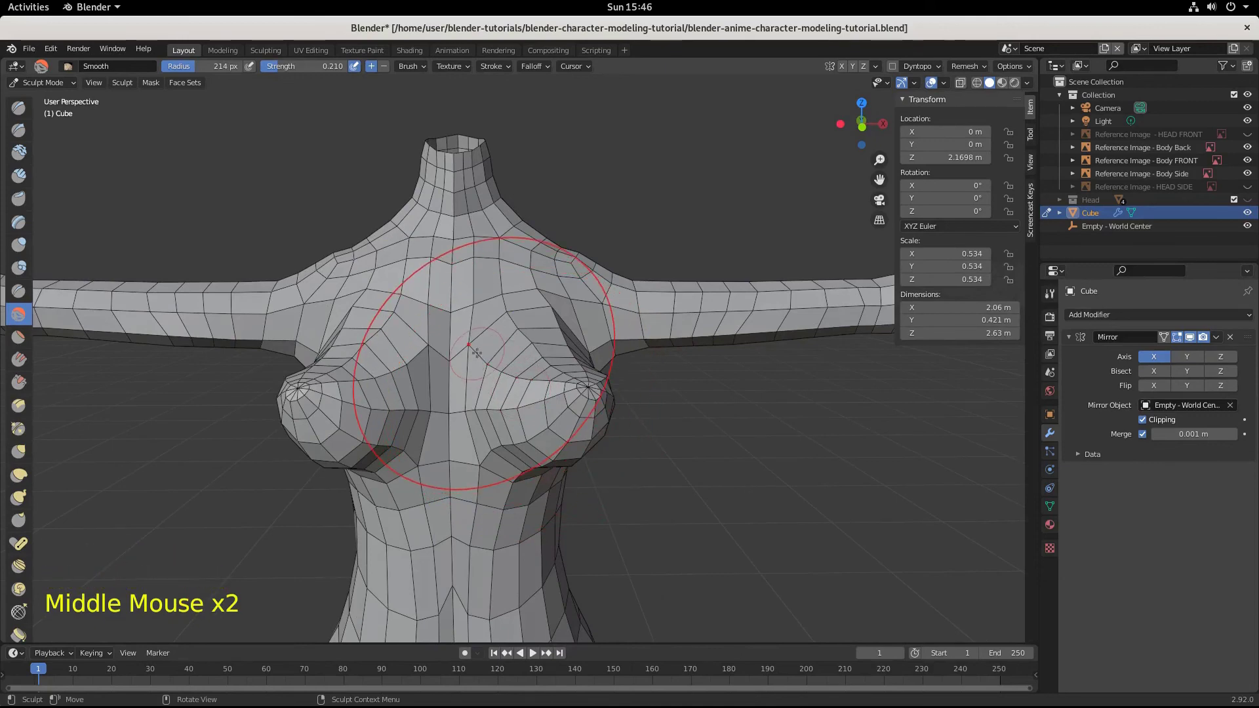
Step: Smooth the chest between the breasts and the breast's upper front around the tip
{"action": "left_click_drag", "start_coordinate": [484, 348], "coordinate": [494, 357]}
{"action": "middle_click_drag", "start_coordinate": [563, 449], "coordinate": [423, 366]}
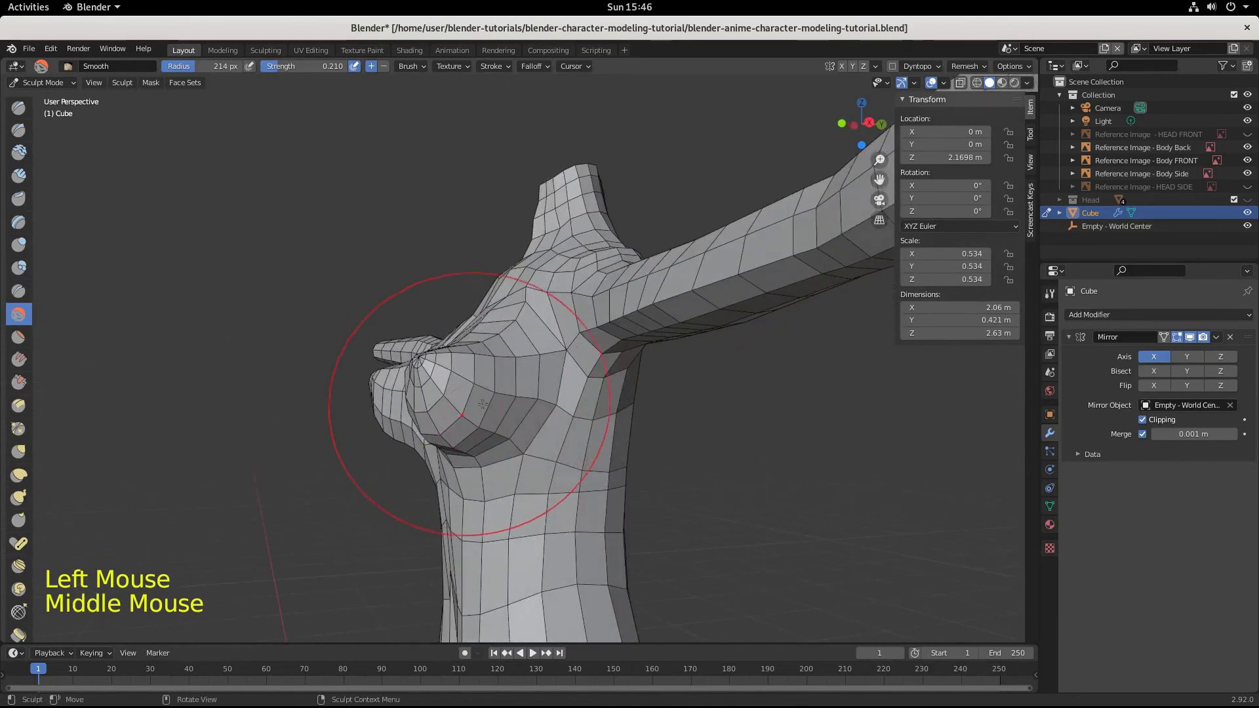
{"action": "left_click_drag", "start_coordinate": [427, 357], "coordinate": [492, 358]}
{"action": "scroll", "coordinate": [518, 525], "scroll_direction": "down", "scroll_amount": 5}
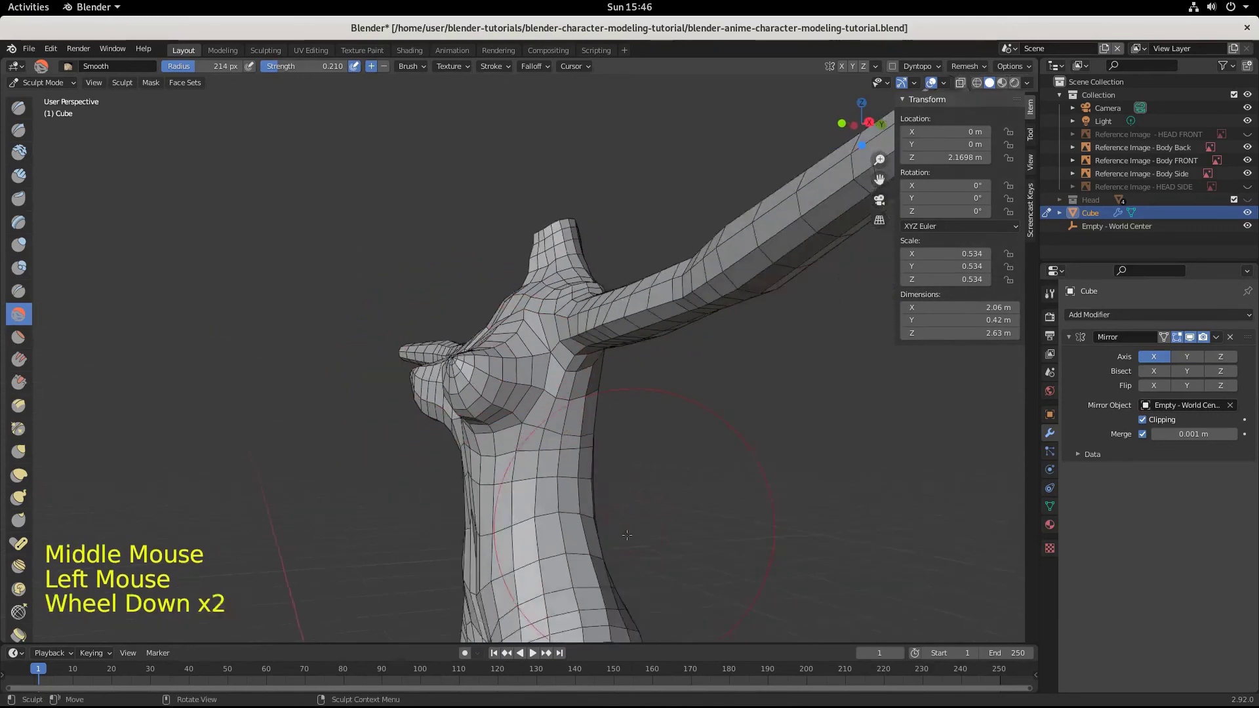
{"action": "scroll", "coordinate": [518, 525], "scroll_direction": "up", "scroll_amount": 3}
{"action": "middle_click_drag", "start_coordinate": [518, 525], "coordinate": [538, 545]}
Step: Switch the body mesh to Edit Mode and move the edges at the breast's lower inner curve up to the front reference
{"action": "key", "text": "KP_1"}
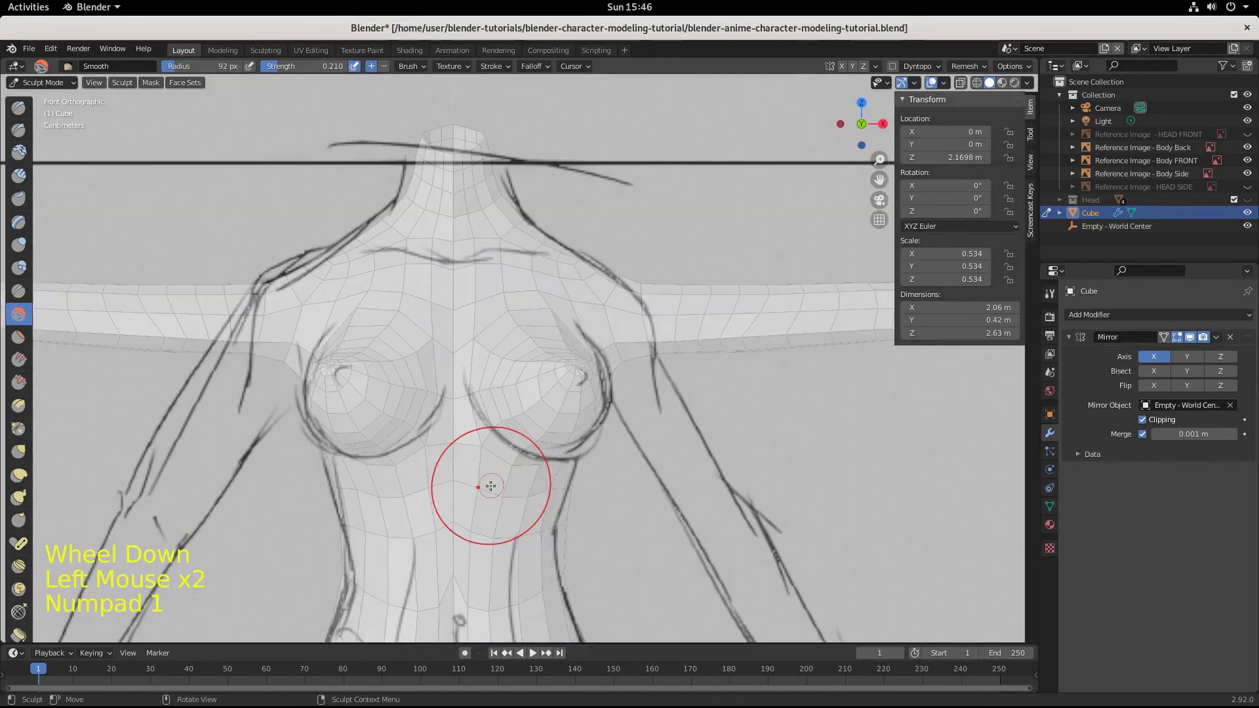
{"action": "scroll", "coordinate": [508, 535], "scroll_direction": "up", "scroll_amount": 3}
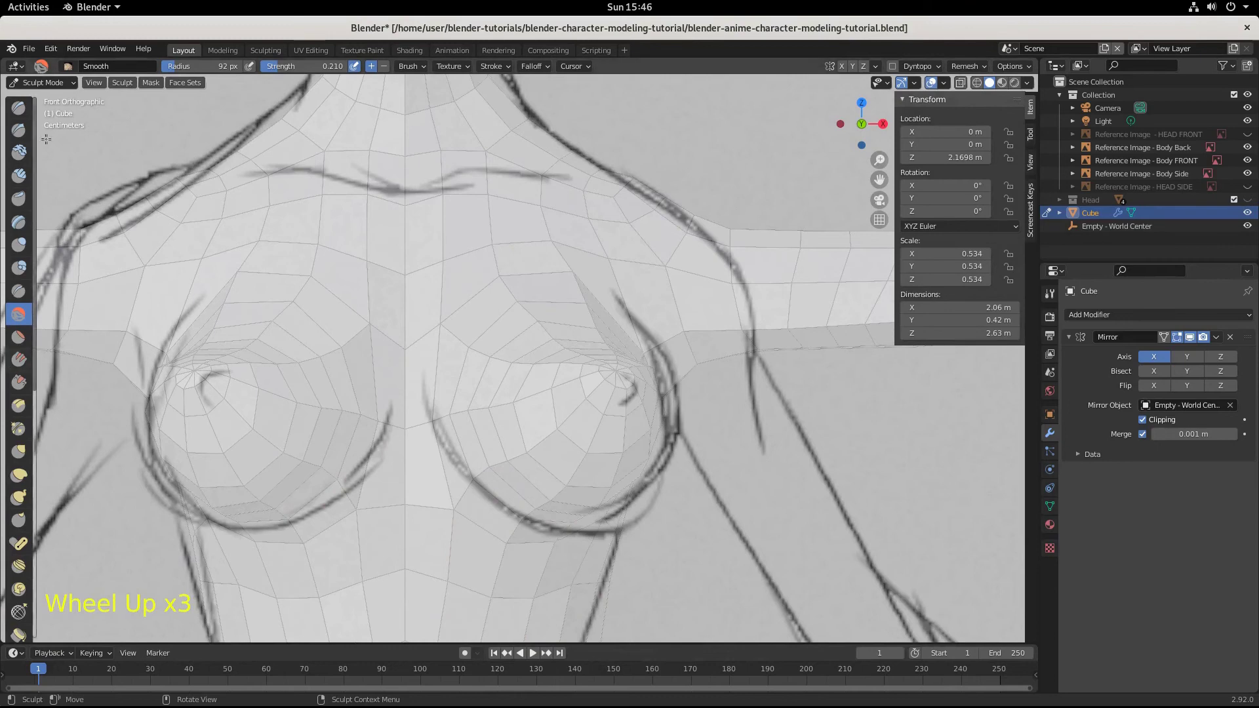
{"action": "left_click", "coordinate": [41, 81]}
{"action": "left_click", "coordinate": [45, 112]}
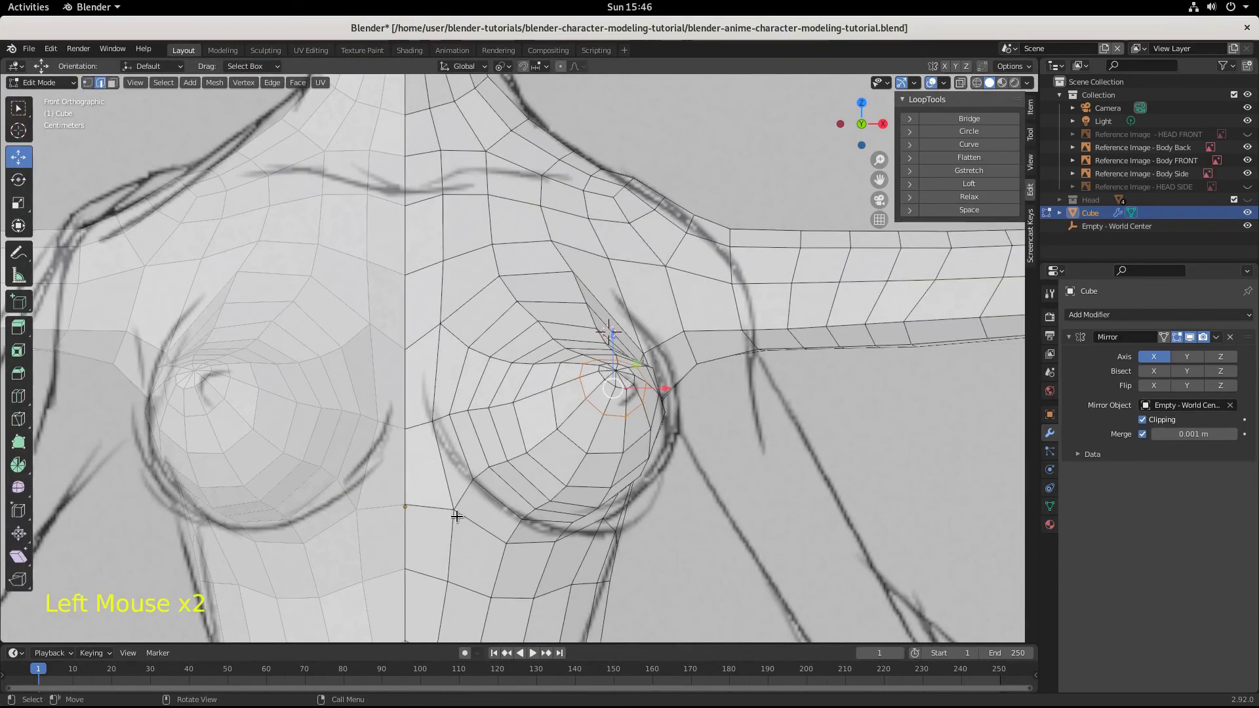
{"action": "left_click", "coordinate": [447, 480]}
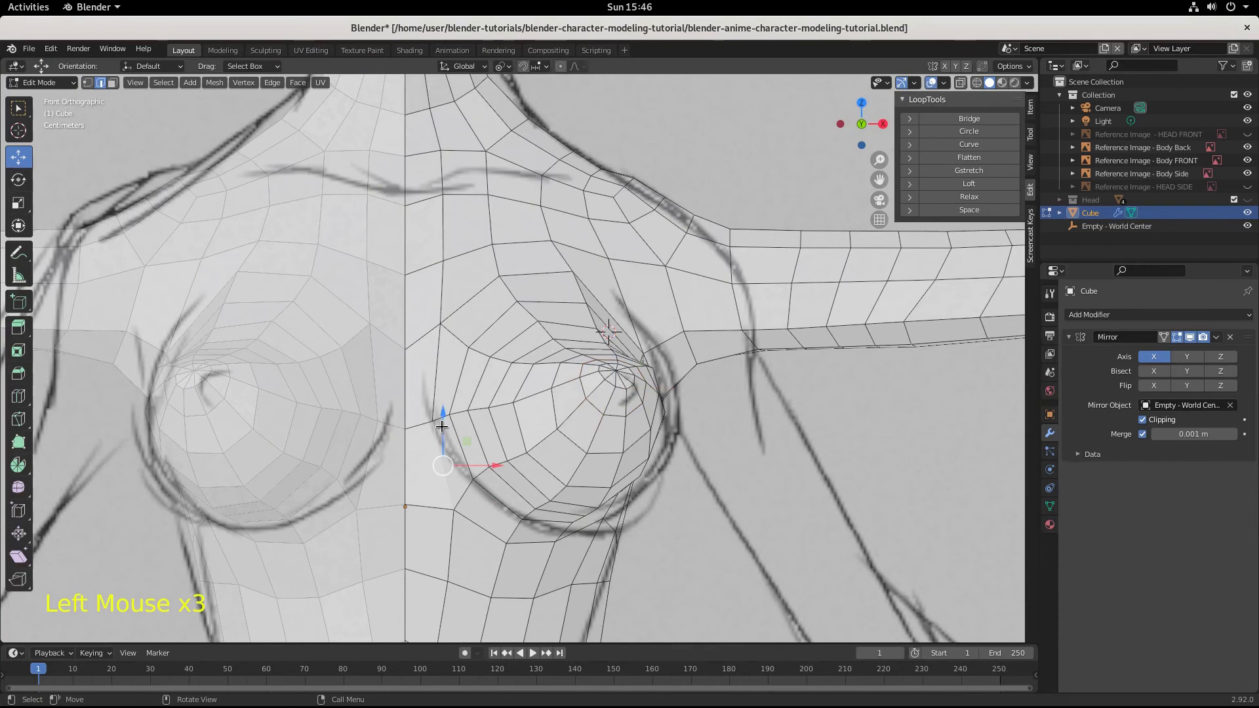
{"action": "left_click_drag", "start_coordinate": [443, 416], "coordinate": [434, 399]}
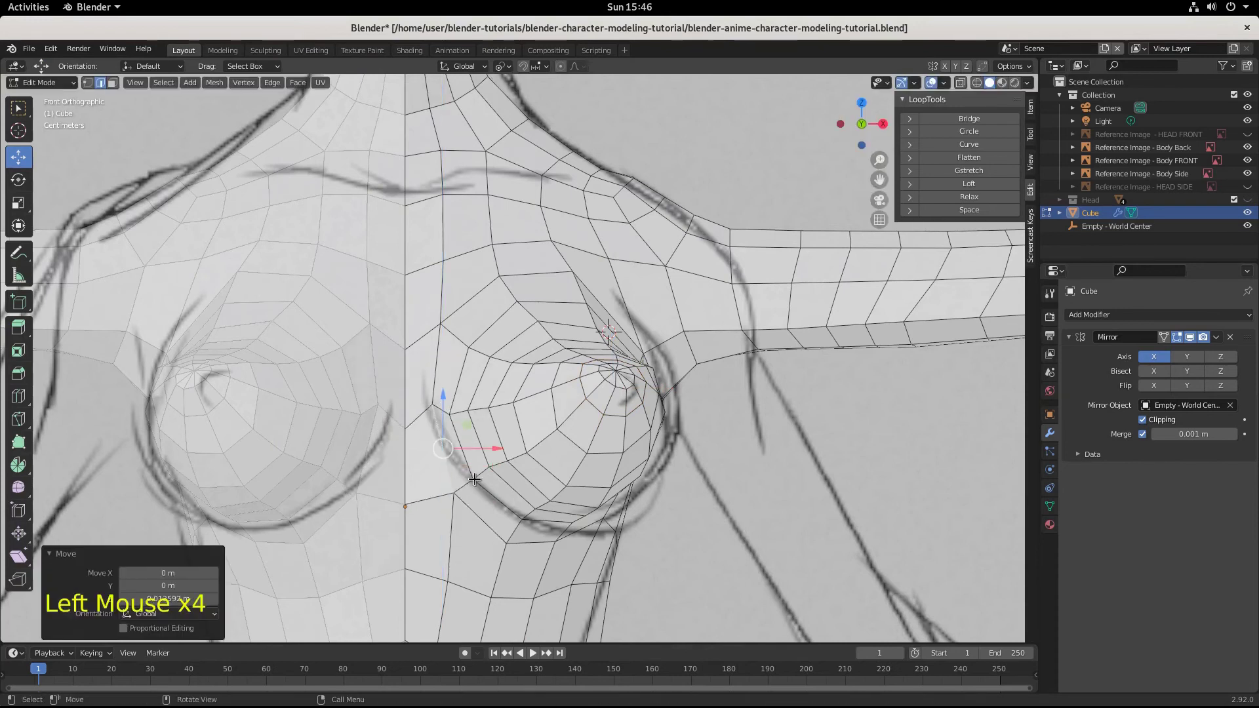
{"action": "left_click", "coordinate": [472, 520]}
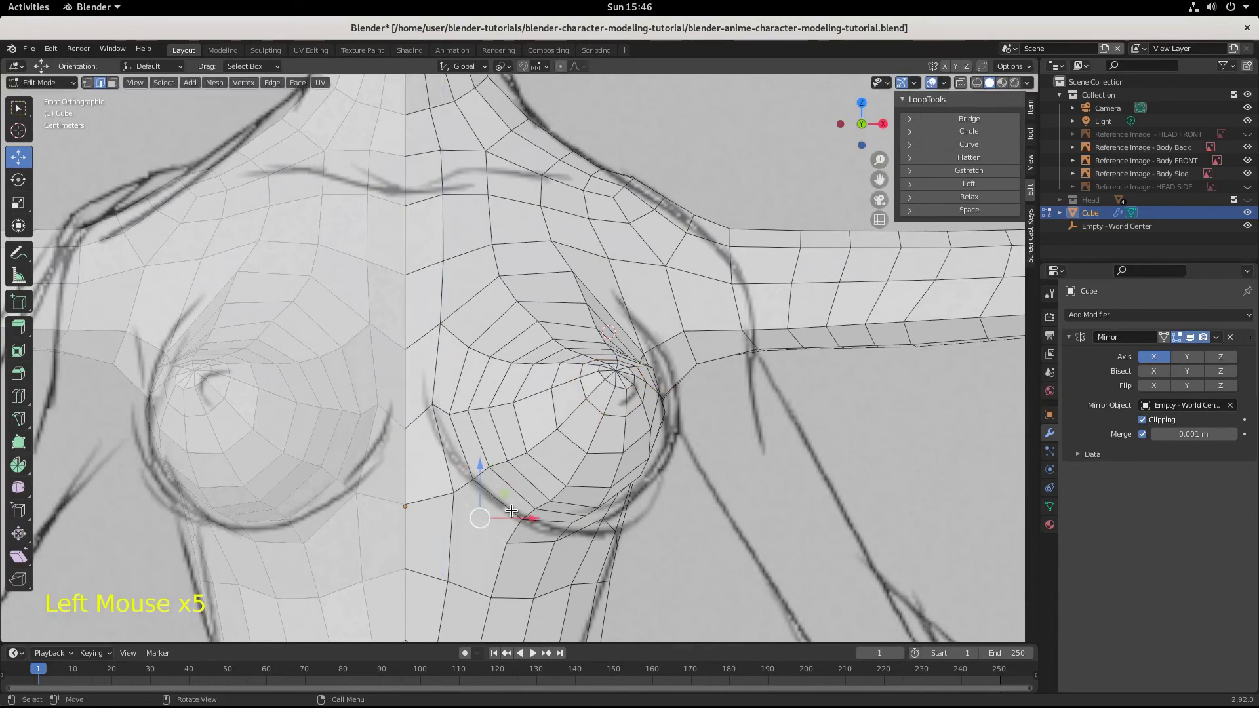
{"action": "key", "text": "g"}
{"action": "left_click", "coordinate": [515, 502]}
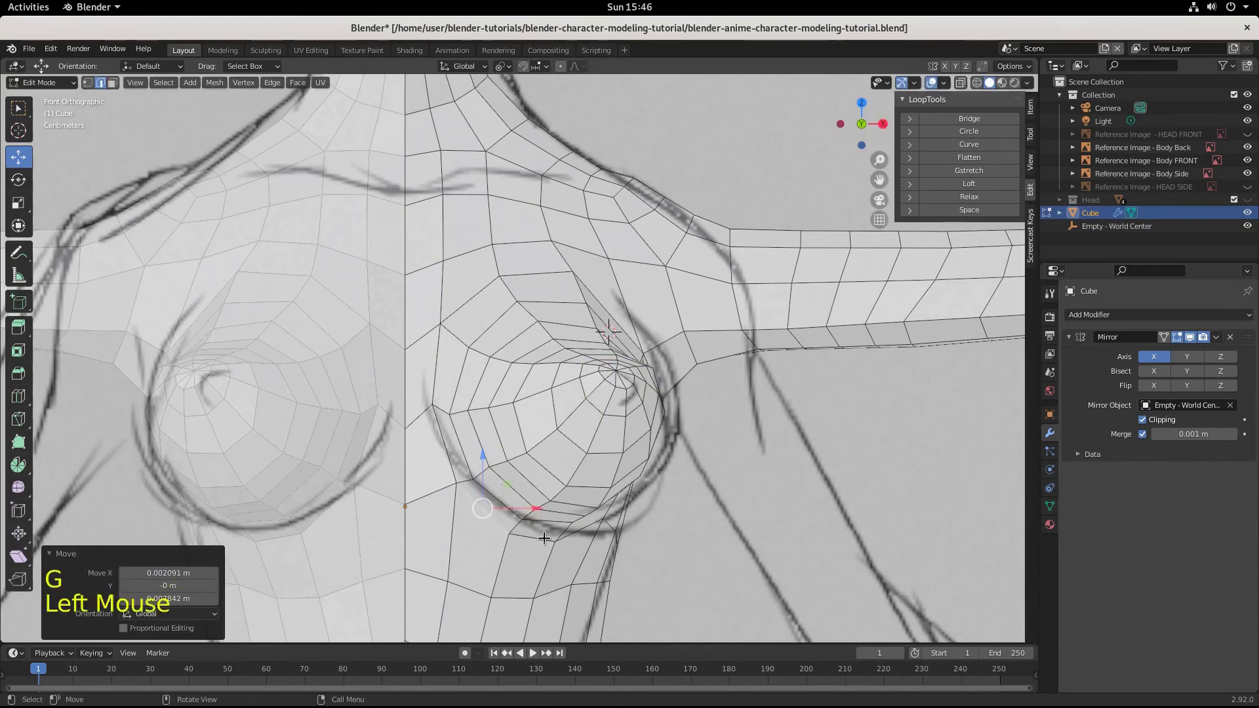
Step: Move the edges along the underside of the breast to follow the front reference curve
{"action": "key", "text": "g"}
{"action": "left_click", "coordinate": [566, 534]}
{"action": "left_click", "coordinate": [588, 525]}
{"action": "key", "text": "g"}
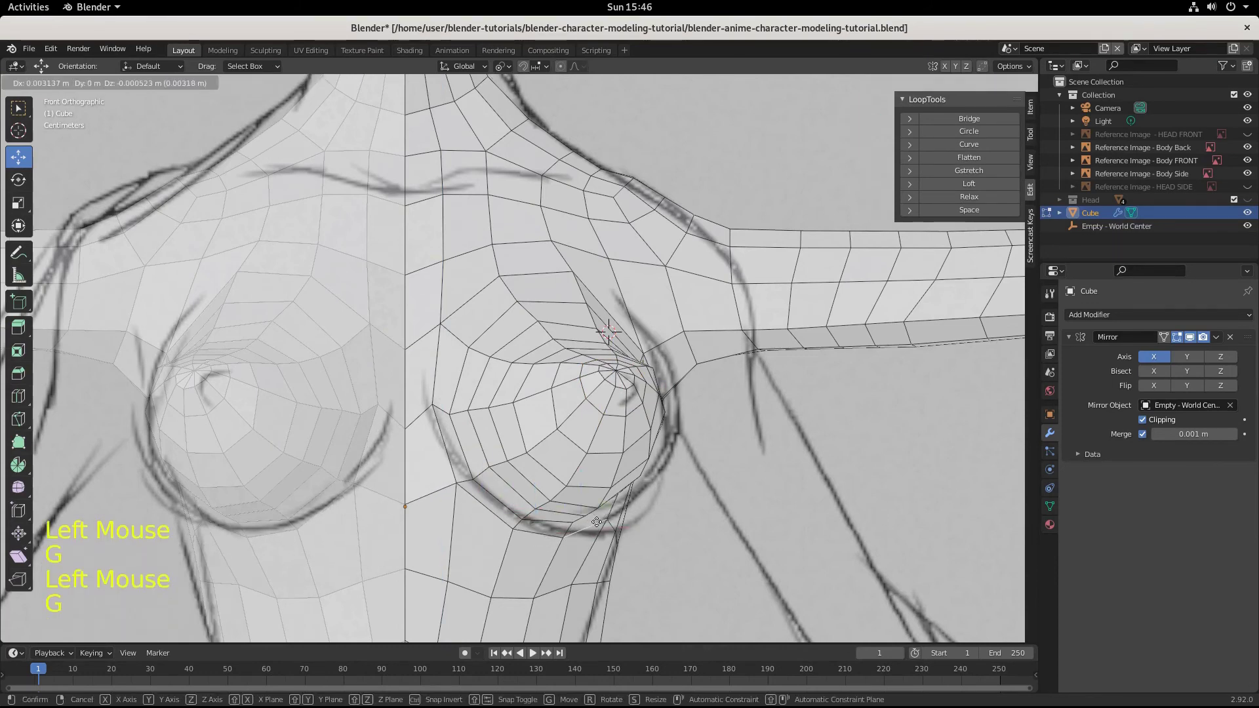
{"action": "left_click", "coordinate": [594, 522]}
{"action": "left_click", "coordinate": [623, 511]}
{"action": "key", "text": "g"}
Step: Reposition the edges on the breast's lower outer side and below the armpit to even out the side surface
{"action": "middle_click_drag", "start_coordinate": [623, 510], "coordinate": [537, 446]}
{"action": "left_click", "coordinate": [568, 503]}
{"action": "key", "text": "g"}
{"action": "left_click", "coordinate": [583, 497]}
{"action": "left_click", "coordinate": [517, 392]}
{"action": "key", "text": "g"}
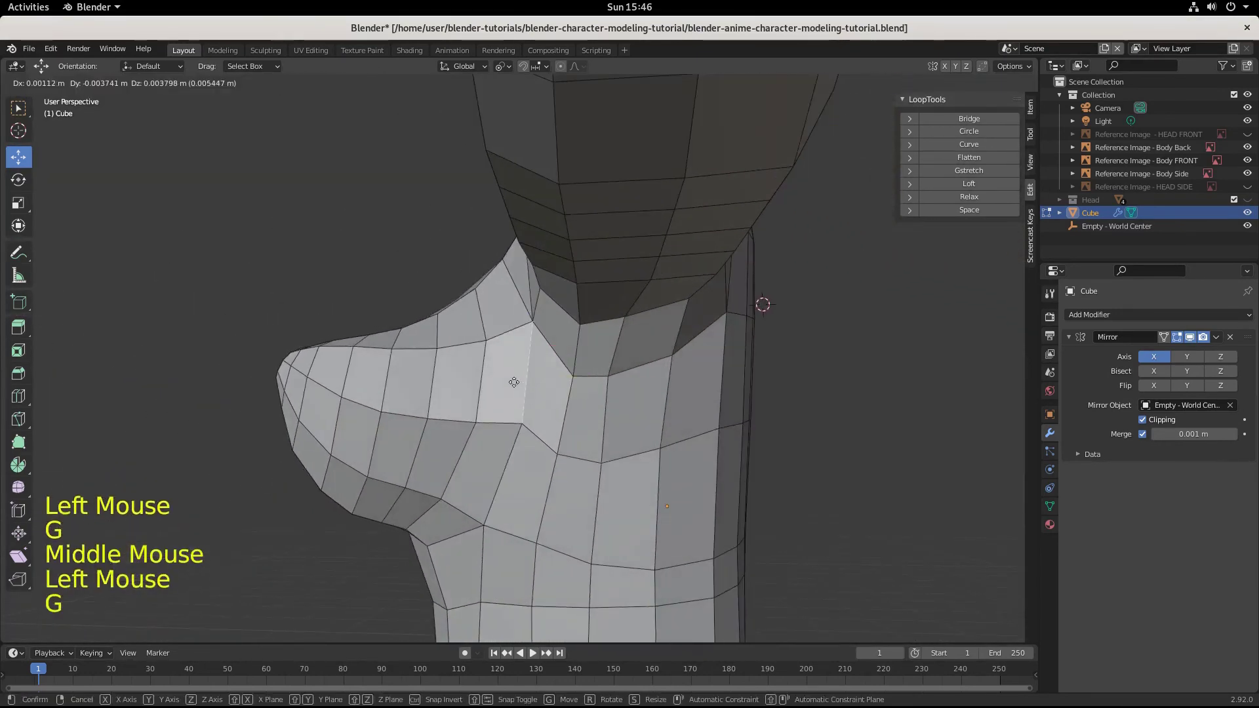
{"action": "left_click", "coordinate": [520, 391]}
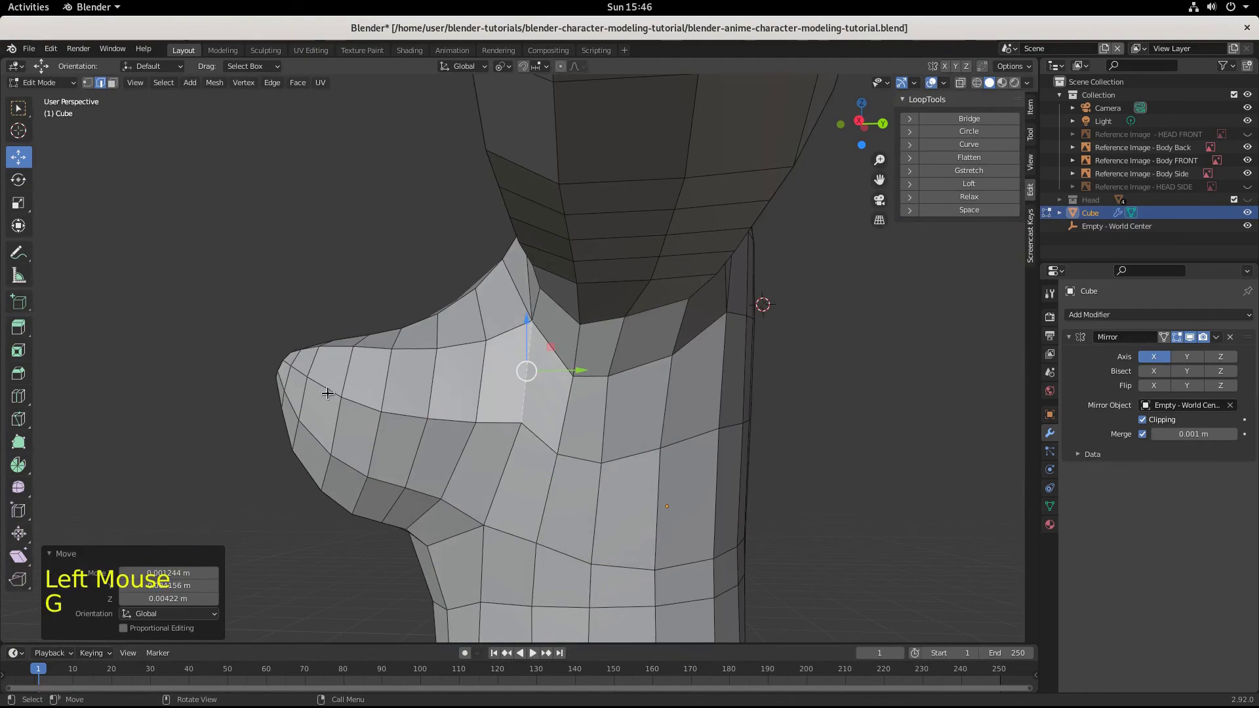
Step: Compare the adjusted breast with the front and side reference drawings
{"action": "middle_click_drag", "start_coordinate": [351, 417], "coordinate": [468, 415]}
{"action": "scroll", "coordinate": [722, 427], "scroll_direction": "down", "scroll_amount": 5}
{"action": "key", "text": "KP_1"}
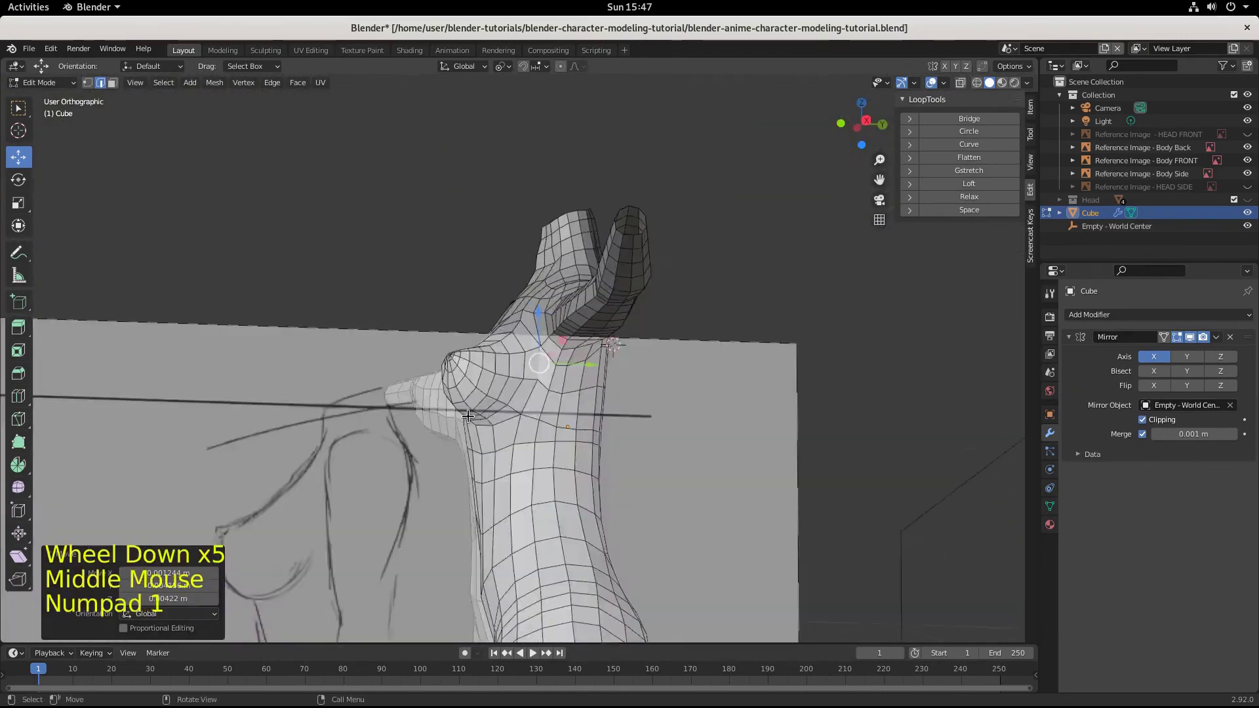
{"action": "key", "text": "KP_1"}
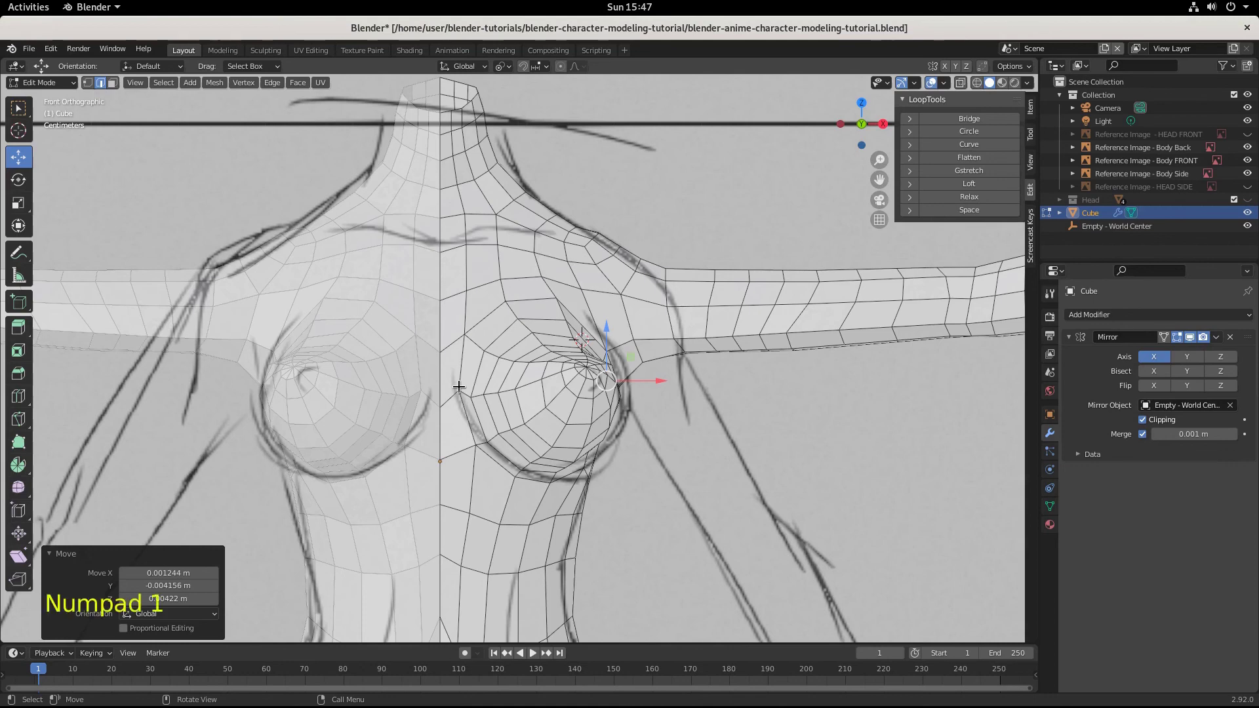
{"action": "key", "text": "KP_3"}
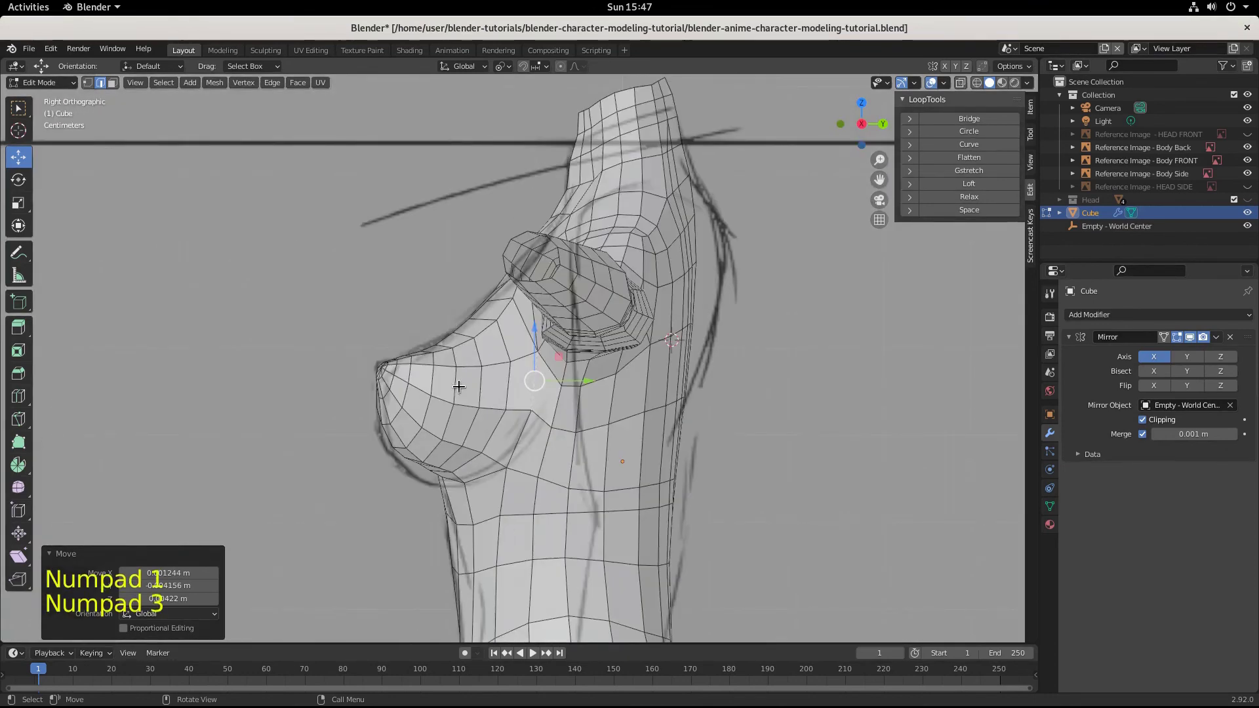
Step: Switch the body mesh to Sculpt Mode and push out the lower front curve of the breast with the Inflate/Deflate brush
{"action": "scroll", "coordinate": [490, 486], "scroll_direction": "up", "scroll_amount": 5}
{"action": "scroll", "coordinate": [472, 480], "scroll_direction": "down", "scroll_amount": 2}
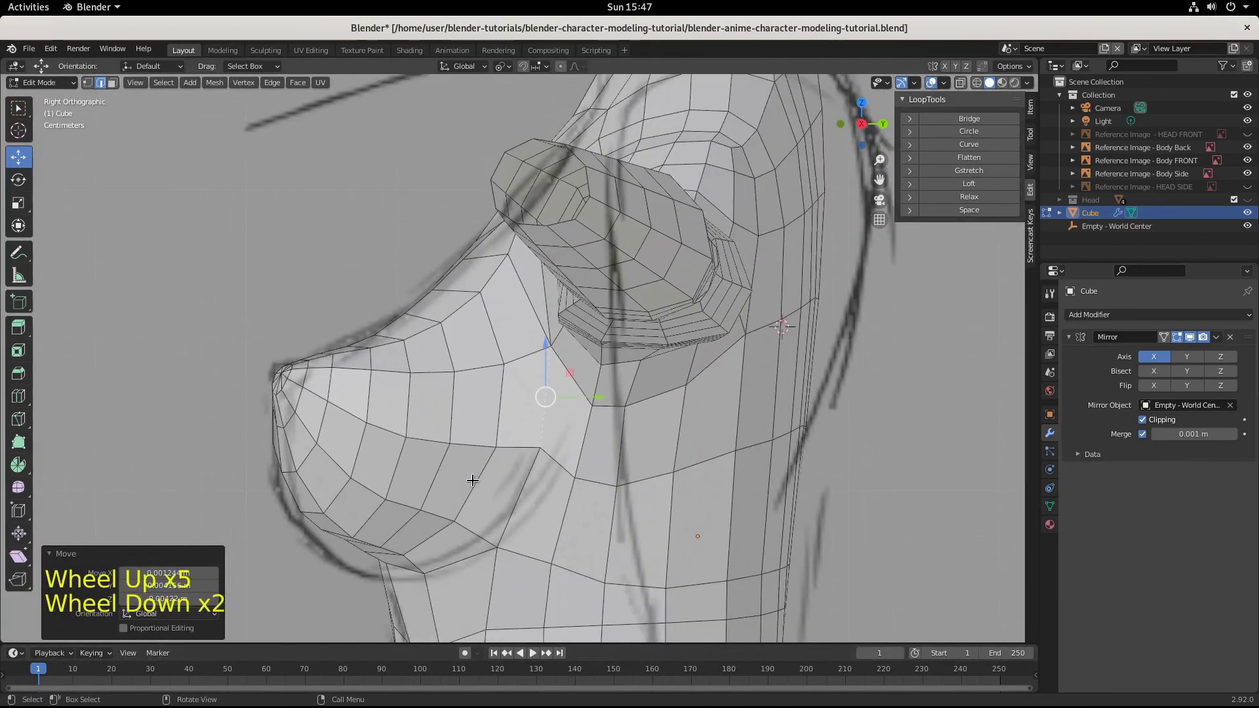
{"action": "middle_click_drag", "start_coordinate": [472, 480], "coordinate": [547, 261], "text": "shift"}
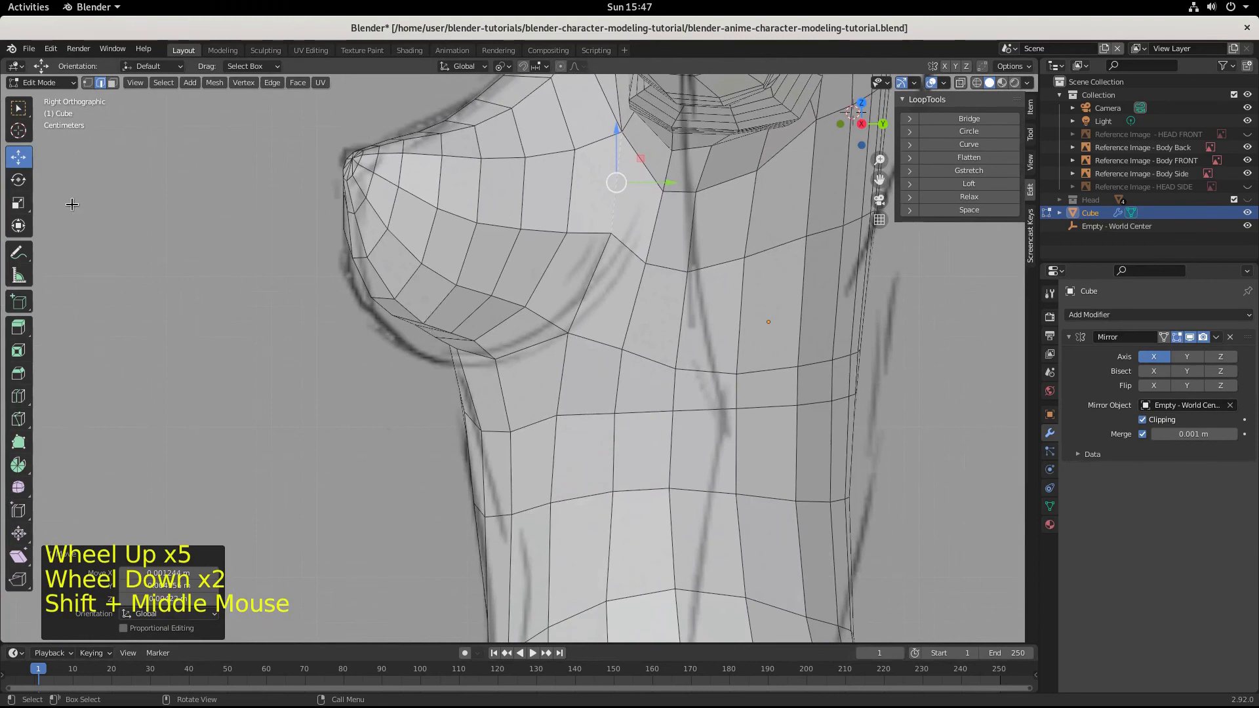
{"action": "left_click", "coordinate": [49, 84]}
{"action": "left_click", "coordinate": [49, 125]}
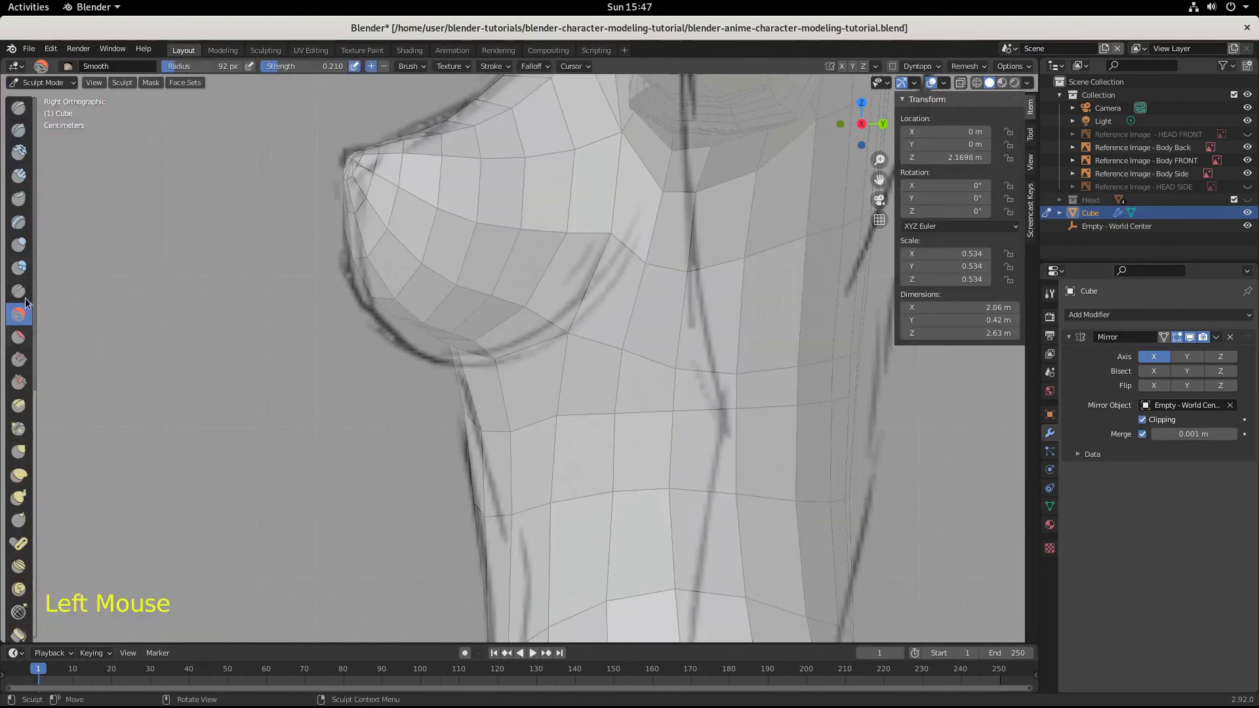
{"action": "left_click", "coordinate": [20, 245]}
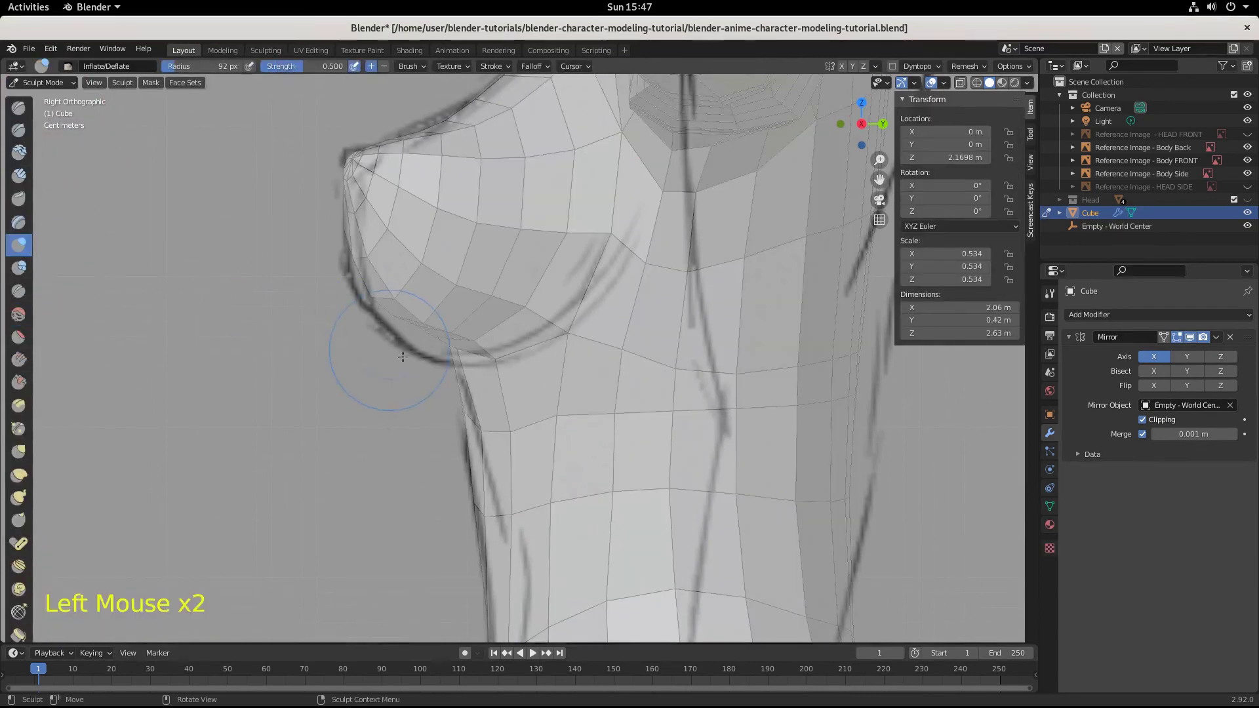
{"action": "left_click", "coordinate": [425, 322]}
{"action": "left_click", "coordinate": [425, 322]}
{"action": "left_click", "coordinate": [425, 321]}
{"action": "left_click", "coordinate": [426, 321]}
{"action": "left_click", "coordinate": [425, 322]}
{"action": "left_click", "coordinate": [425, 322]}
{"action": "left_click", "coordinate": [425, 321]}
{"action": "left_click", "coordinate": [425, 322]}
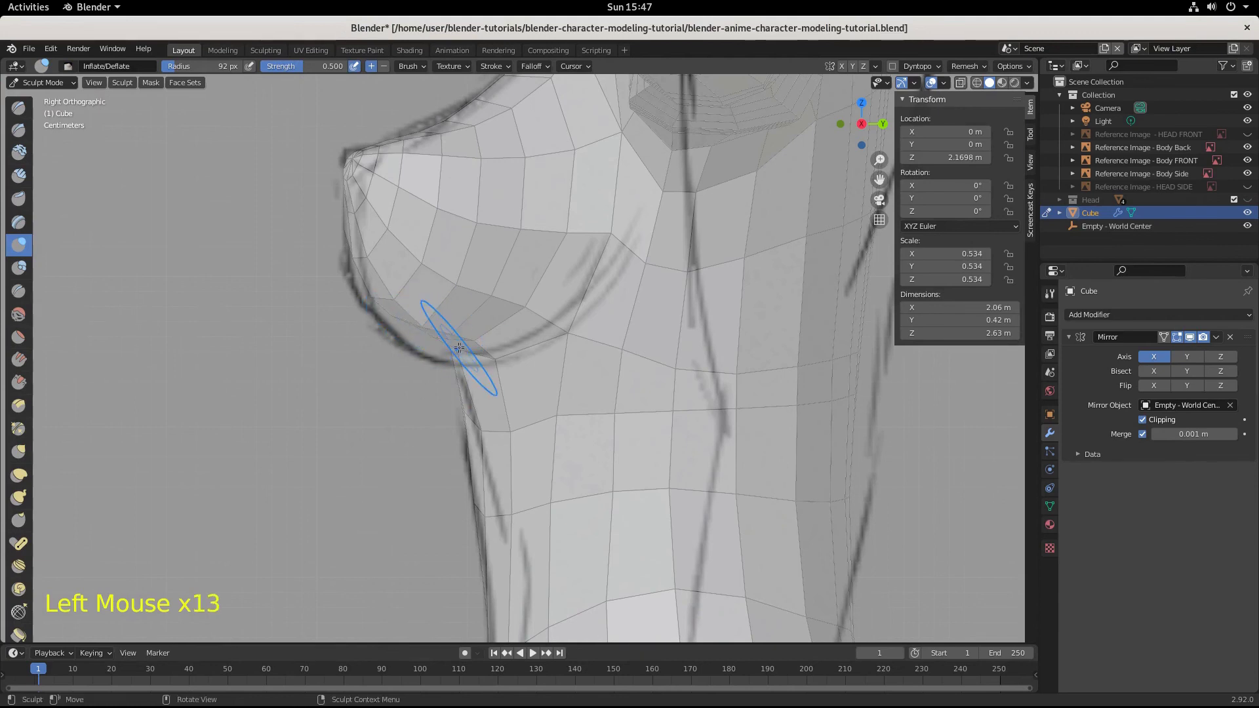
Step: Enlarge the brush radius to 166 px and inflate the breast's underside to meet the side reference curve
{"action": "key", "text": "f"}
{"action": "left_click", "coordinate": [424, 332]}
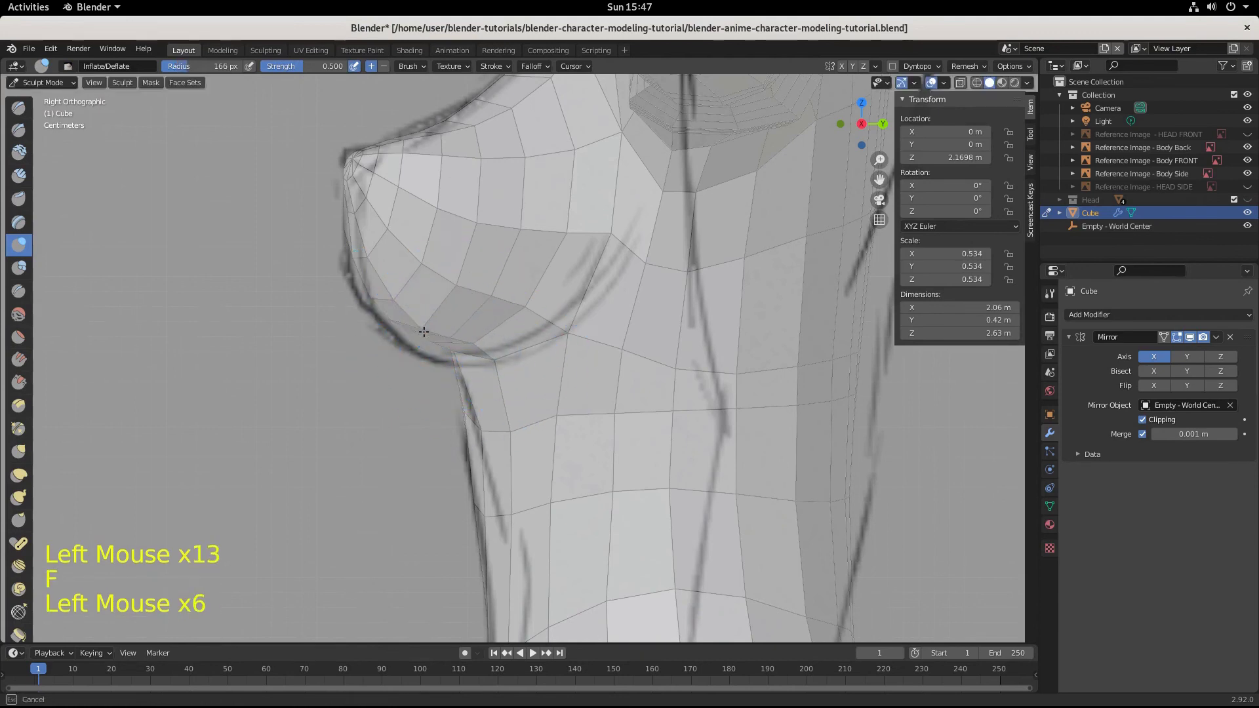
{"action": "triple_click", "coordinate": [428, 333]}
{"action": "triple_click", "coordinate": [428, 337]}
{"action": "triple_click", "coordinate": [430, 345]}
{"action": "double_click", "coordinate": [430, 346]}
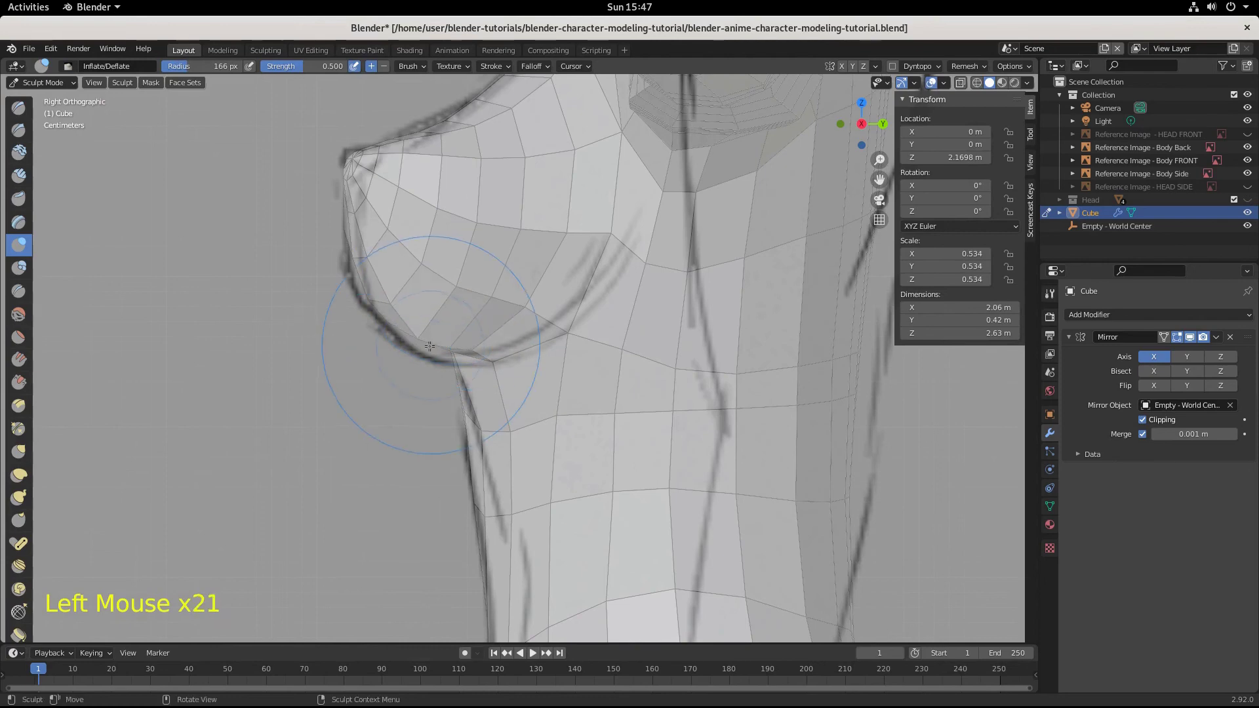
{"action": "triple_click", "coordinate": [429, 336]}
{"action": "triple_click", "coordinate": [423, 338]}
{"action": "left_click", "coordinate": [459, 324]}
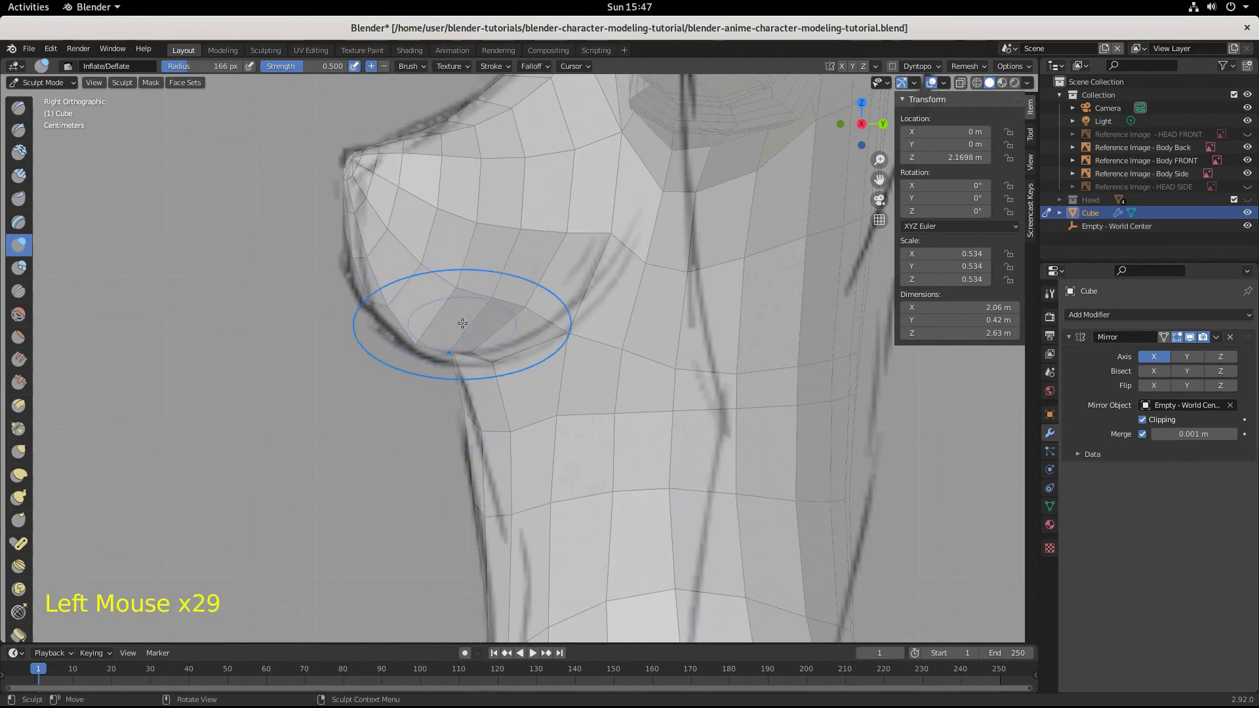
{"action": "double_click", "coordinate": [478, 297]}
Step: Inflate the flat faces beneath the breast and compare its lower curve with the side and front references
{"action": "middle_click_drag", "start_coordinate": [420, 322], "coordinate": [528, 332]}
{"action": "triple_click", "coordinate": [513, 335]}
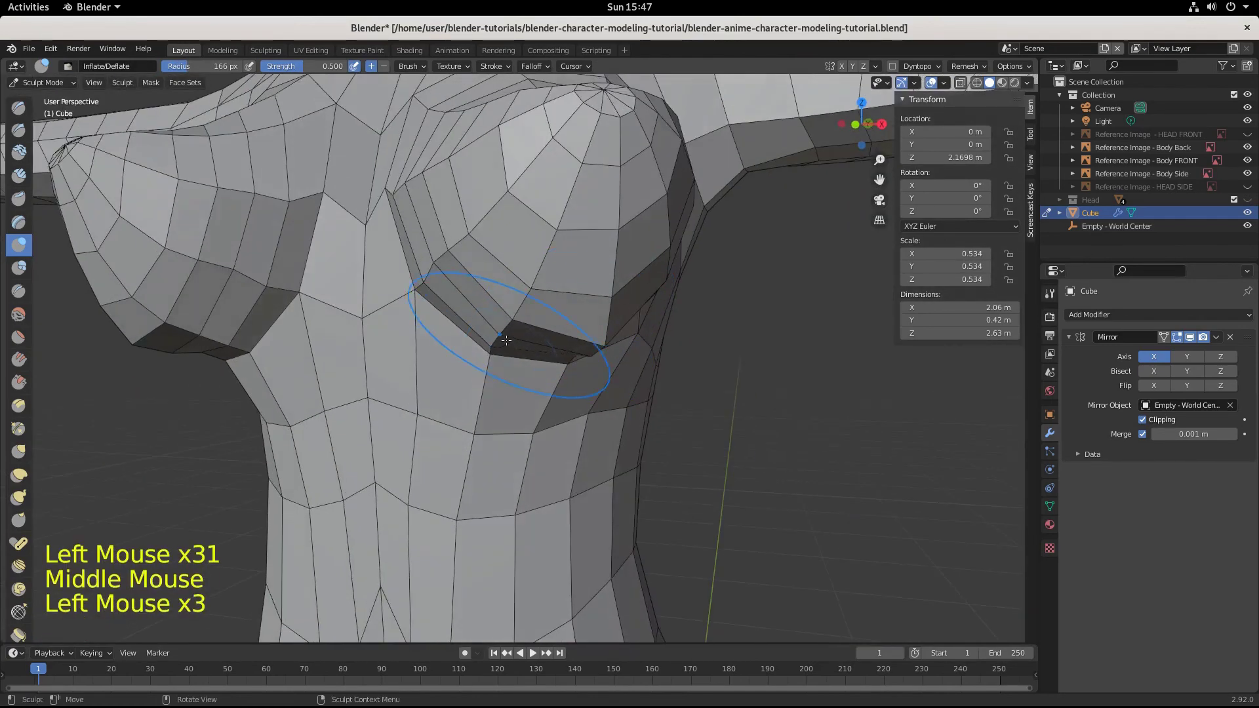
{"action": "triple_click", "coordinate": [513, 335]}
{"action": "double_click", "coordinate": [520, 336]}
{"action": "triple_click", "coordinate": [521, 336]}
{"action": "key", "text": "KP_3"}
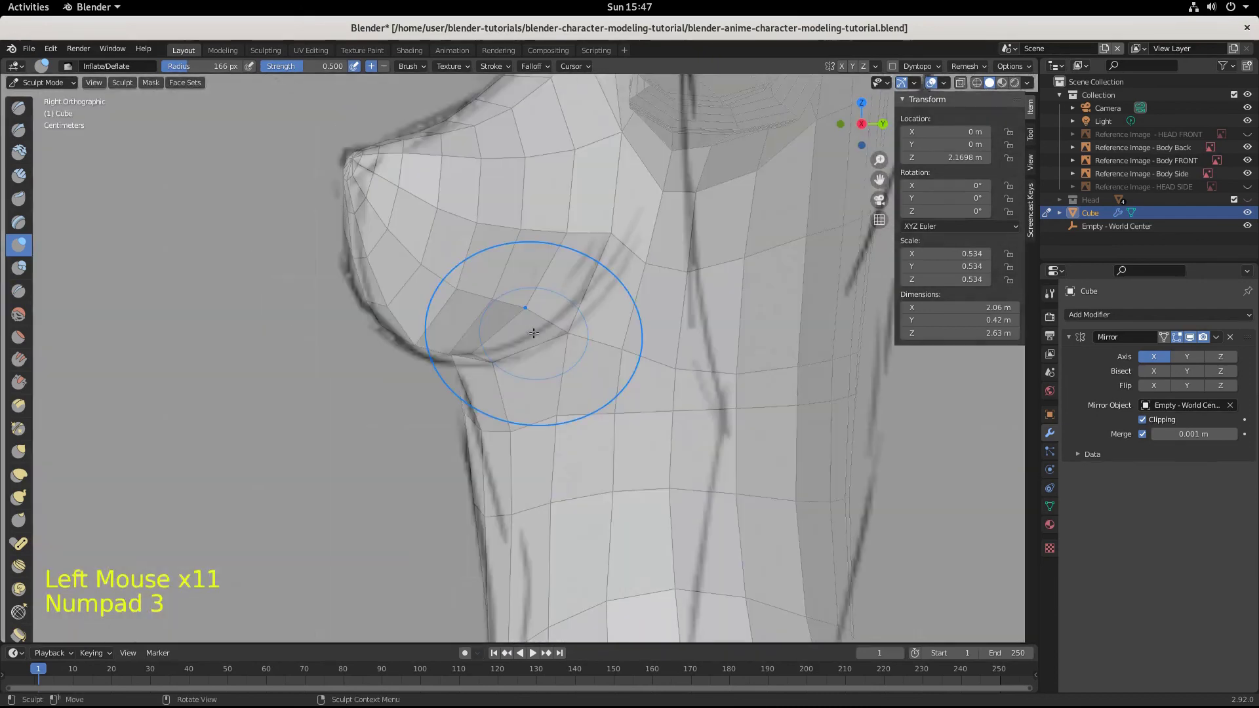
{"action": "key", "text": "KP_1"}
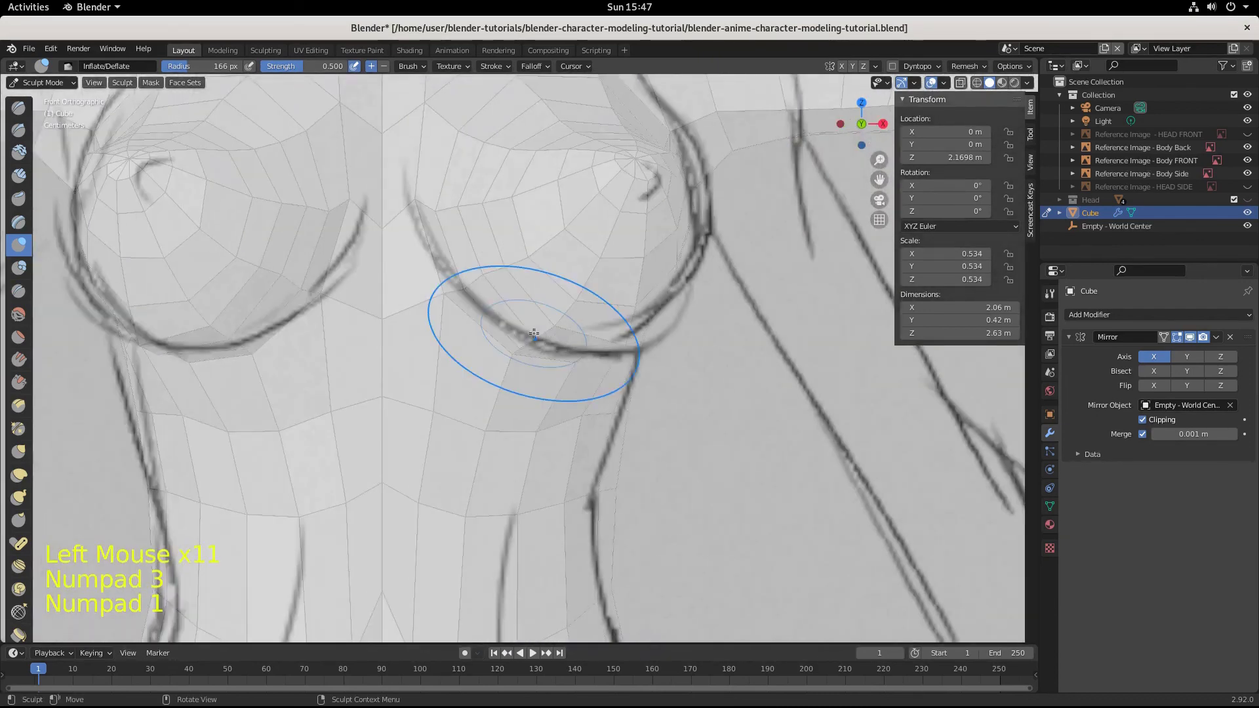
{"action": "scroll", "coordinate": [519, 333], "scroll_direction": "down", "scroll_amount": 3}
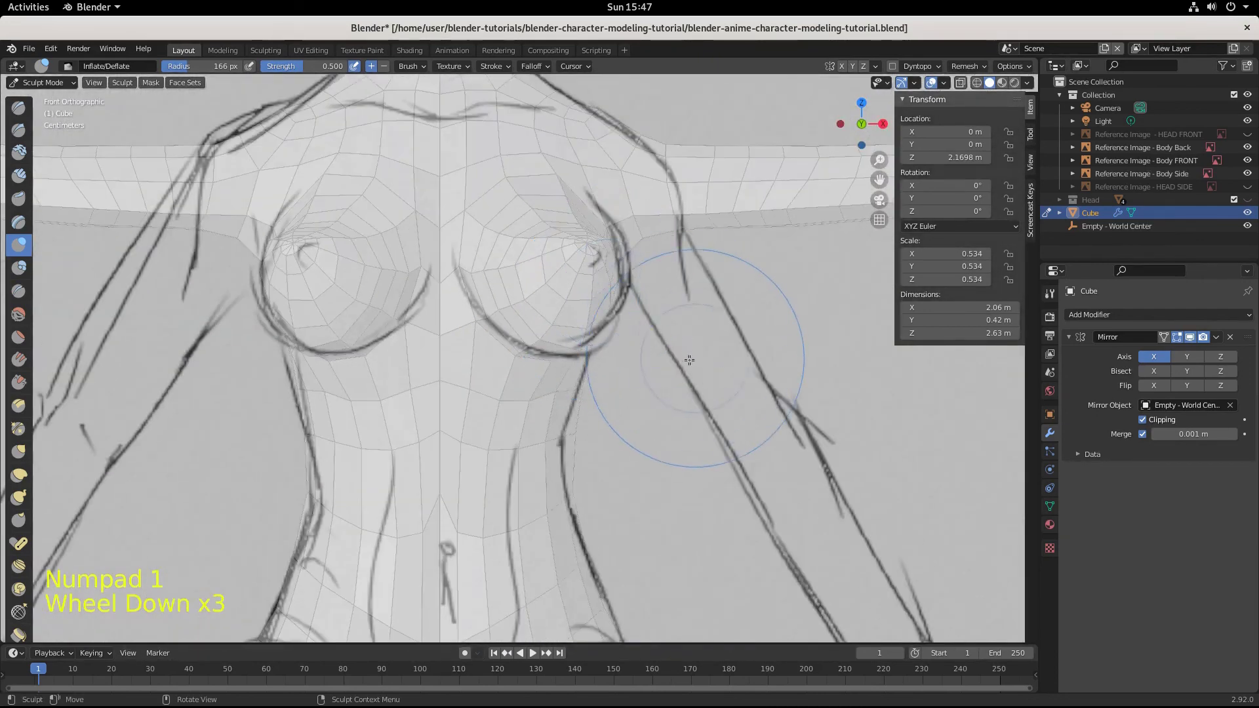
Step: Round out the front surface of the breast with further Inflate/Deflate strokes and check it against the front reference
{"action": "mouse_move", "coordinate": [637, 260]}
{"action": "middle_mouse_down"}
{"action": "mouse_move", "coordinate": [576, 267]}
{"action": "mouse_move", "coordinate": [705, 287]}
{"action": "middle_mouse_up"}
{"action": "left_click", "coordinate": [575, 267]}
{"action": "left_click", "coordinate": [576, 267]}
{"action": "left_click", "coordinate": [576, 267]}
{"action": "left_click", "coordinate": [557, 275]}
{"action": "left_click", "coordinate": [522, 285]}
{"action": "left_click", "coordinate": [522, 286]}
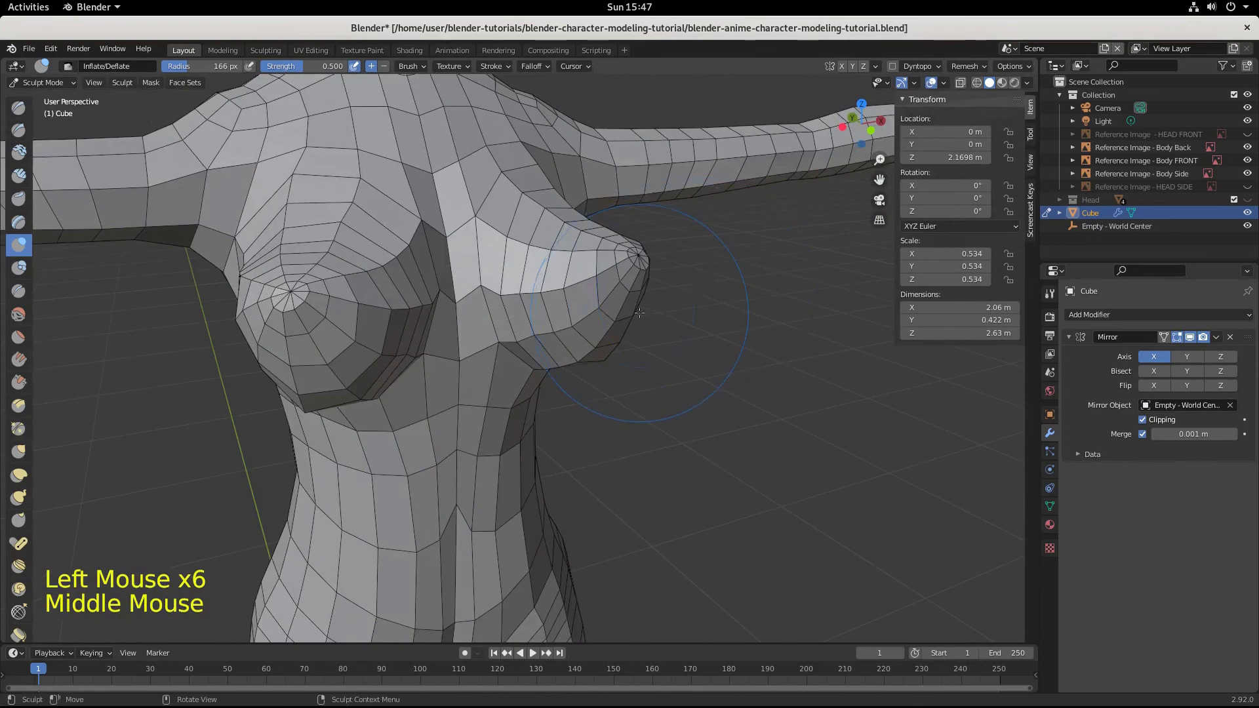
{"action": "key", "text": "KP_1"}
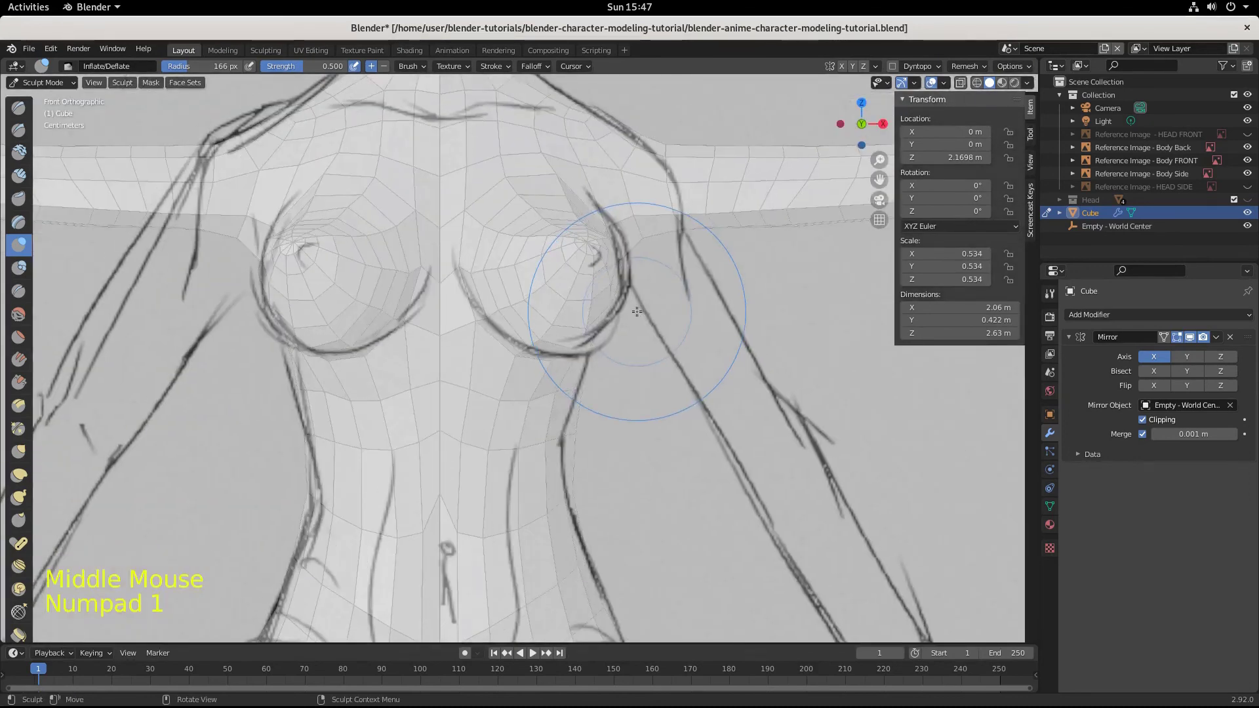
Step: Switch the body mesh to Edit Mode with vertex selection, ready to work on the centre groove of the lower back
{"action": "mouse_move", "coordinate": [640, 313]}
{"action": "middle_mouse_down"}
{"action": "mouse_move", "coordinate": [648, 476]}
{"action": "mouse_move", "coordinate": [336, 446]}
{"action": "mouse_move", "coordinate": [410, 483]}
{"action": "mouse_move", "coordinate": [625, 444]}
{"action": "mouse_move", "coordinate": [590, 459]}
{"action": "middle_mouse_up"}
{"action": "scroll", "coordinate": [410, 483], "scroll_direction": "up", "scroll_amount": 4}
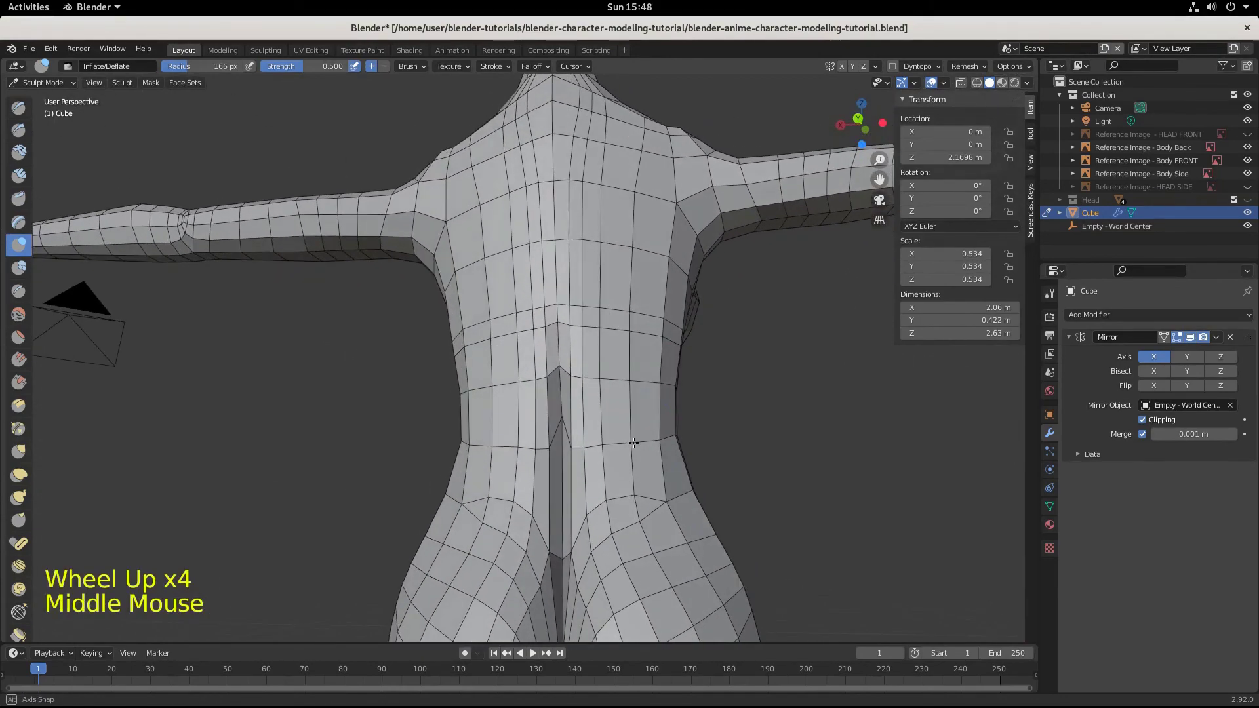
{"action": "left_click", "coordinate": [35, 81]}
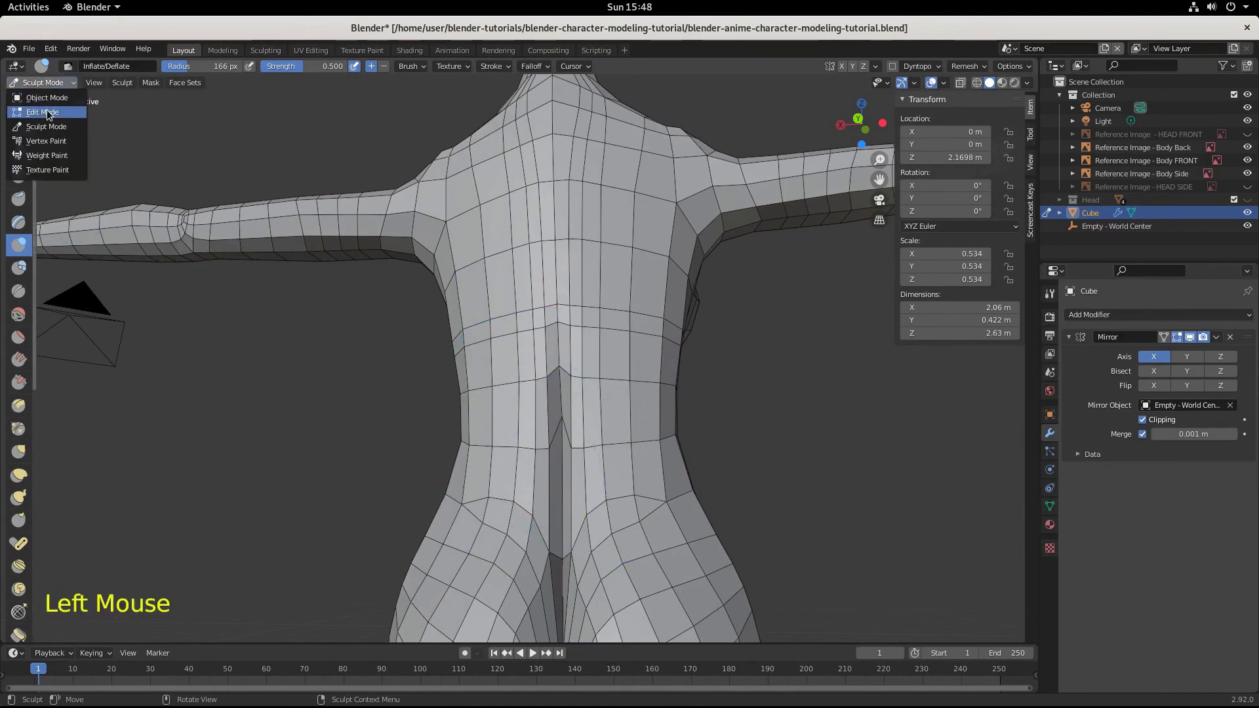
{"action": "left_click", "coordinate": [46, 110]}
{"action": "scroll", "coordinate": [593, 363], "scroll_direction": "up", "scroll_amount": 3}
{"action": "left_click", "coordinate": [593, 363]}
{"action": "left_click", "coordinate": [616, 400]}
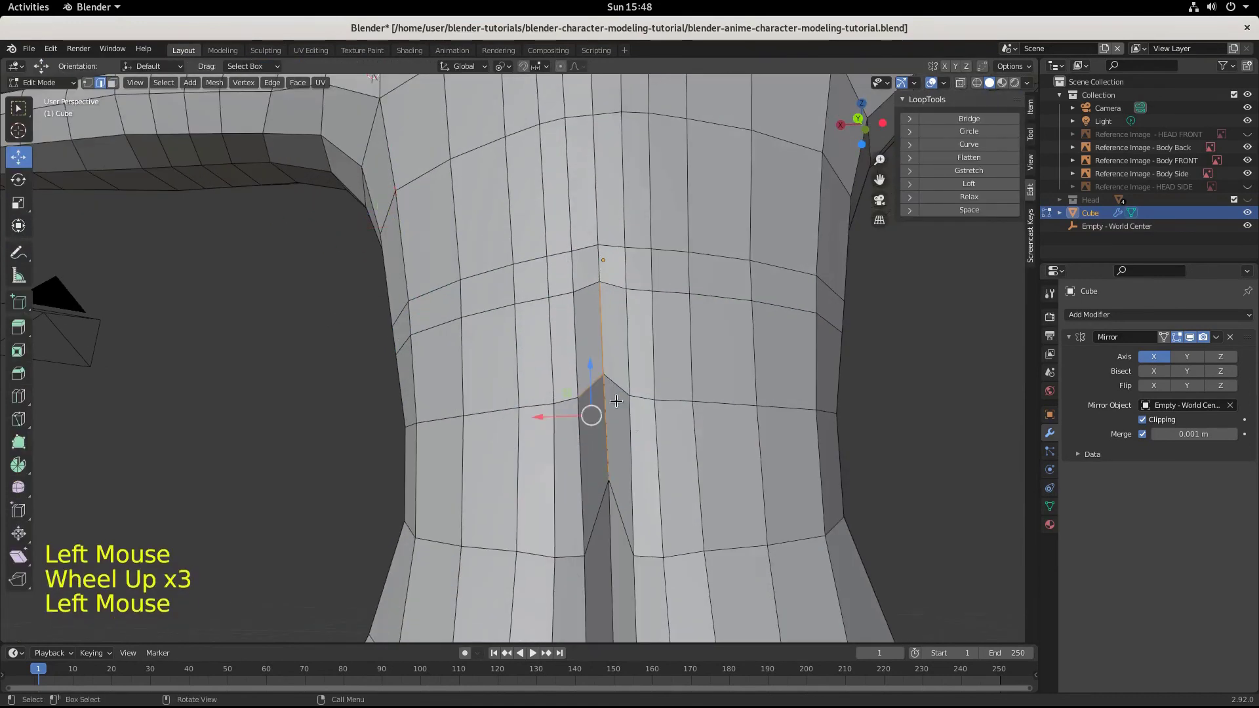
{"action": "left_click", "coordinate": [87, 82]}
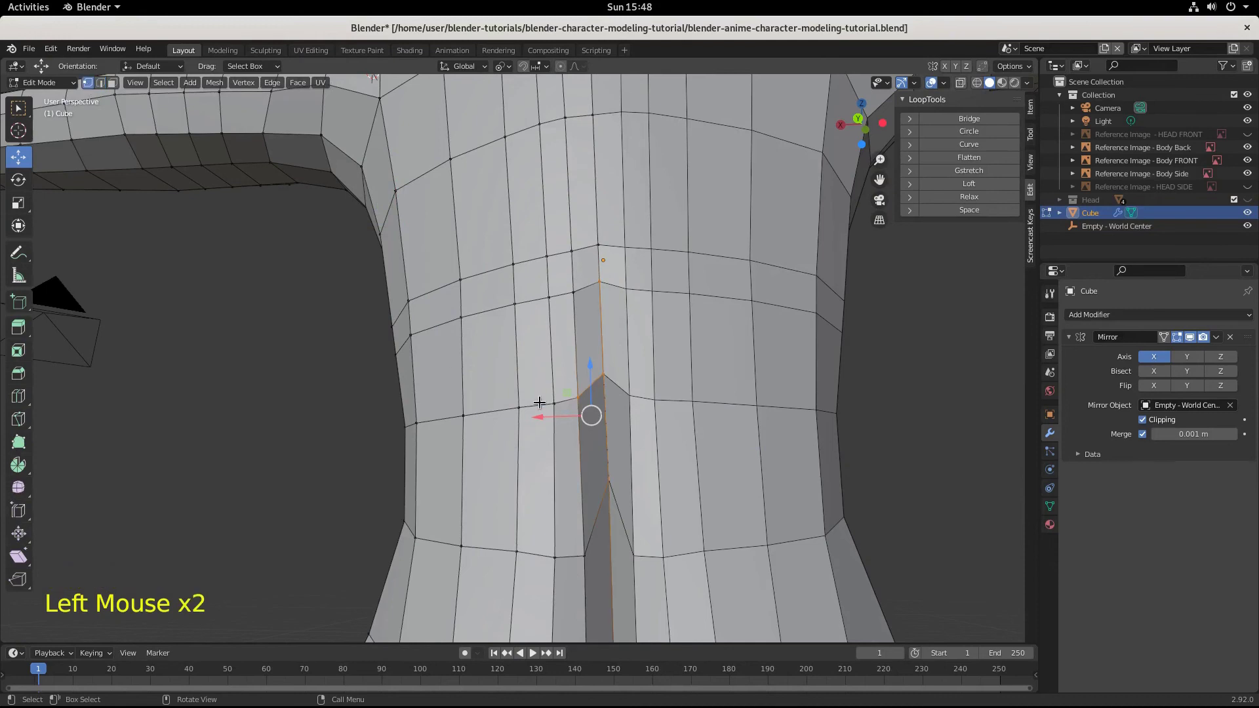
Step: Try to shift the vertices along the lower back's centre line by -0.007588 m in Y in the side view
{"action": "left_click", "coordinate": [610, 325]}
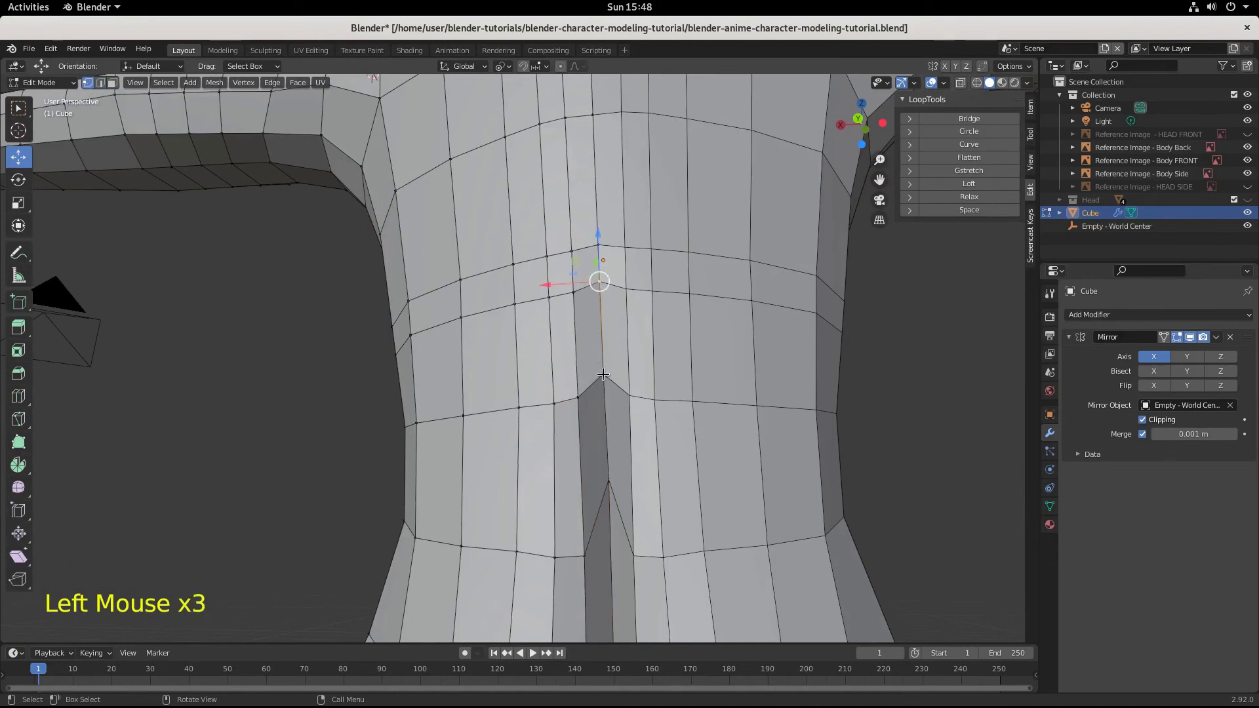
{"action": "left_click", "coordinate": [587, 278]}
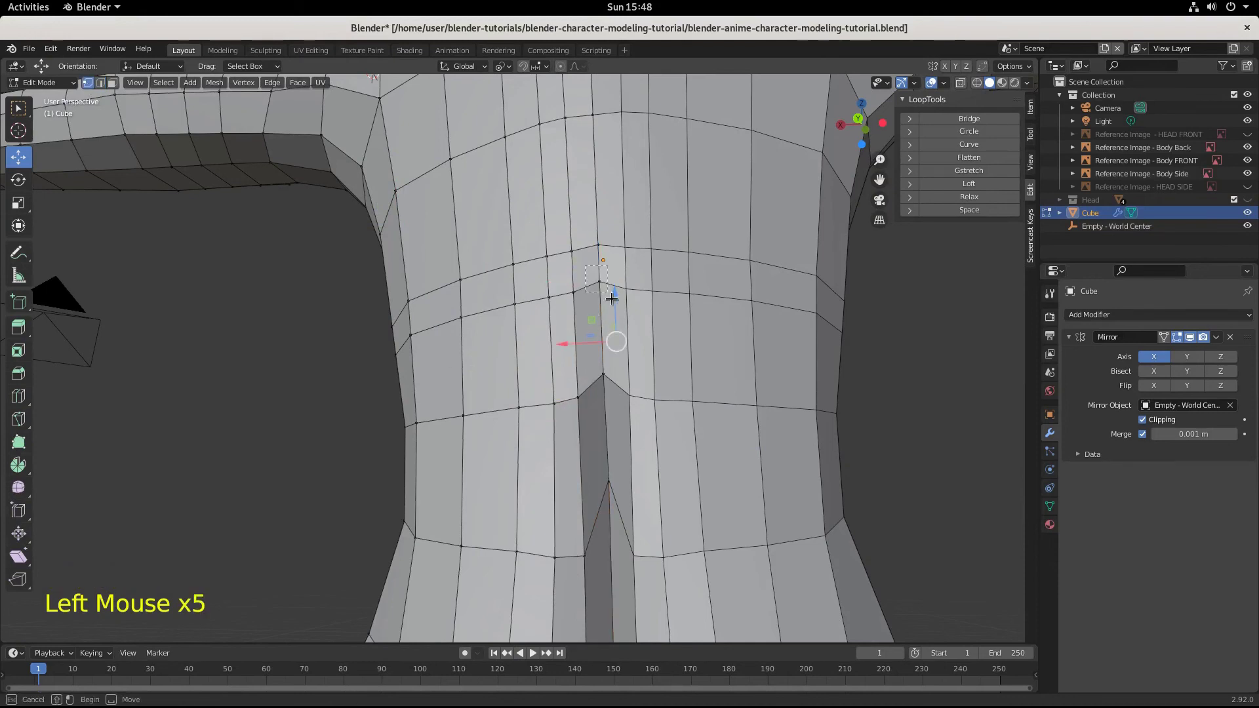
{"action": "left_click", "coordinate": [595, 356], "text": "shift"}
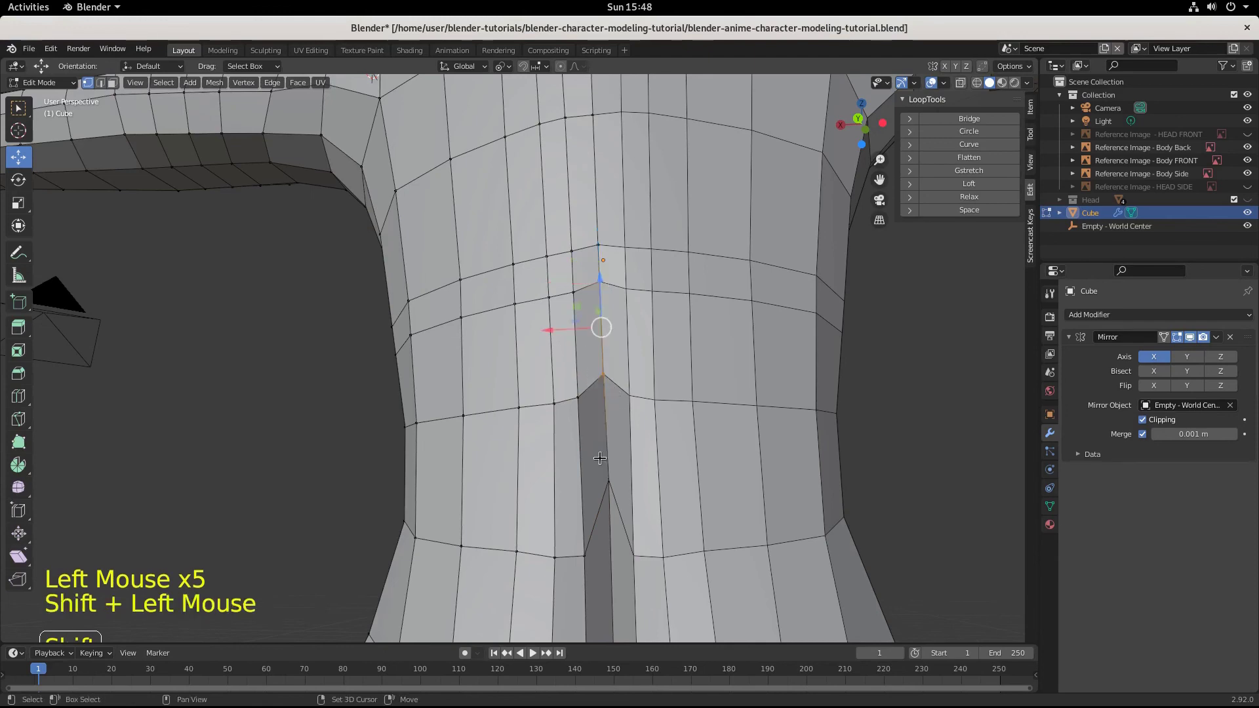
{"action": "left_click", "coordinate": [603, 495], "text": "shift"}
{"action": "scroll", "coordinate": [627, 532], "scroll_direction": "down", "scroll_amount": 3}
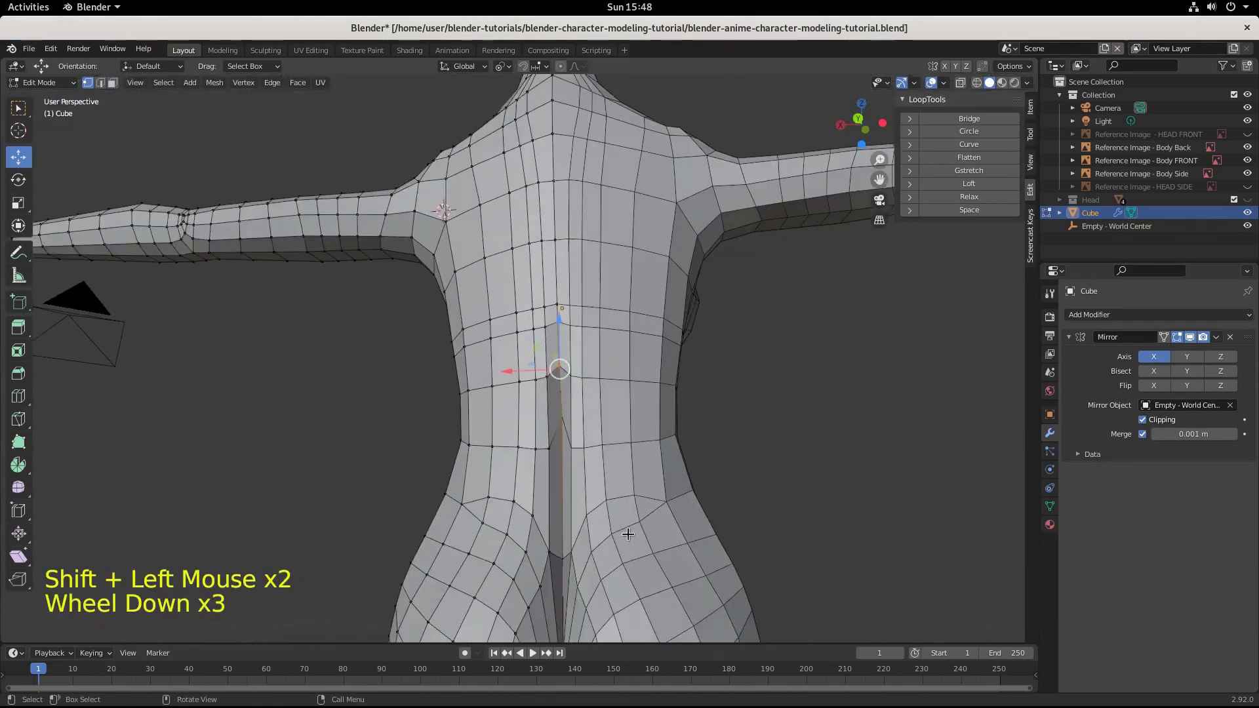
{"action": "left_click", "coordinate": [562, 550], "text": "shift"}
{"action": "key", "text": "KP_3"}
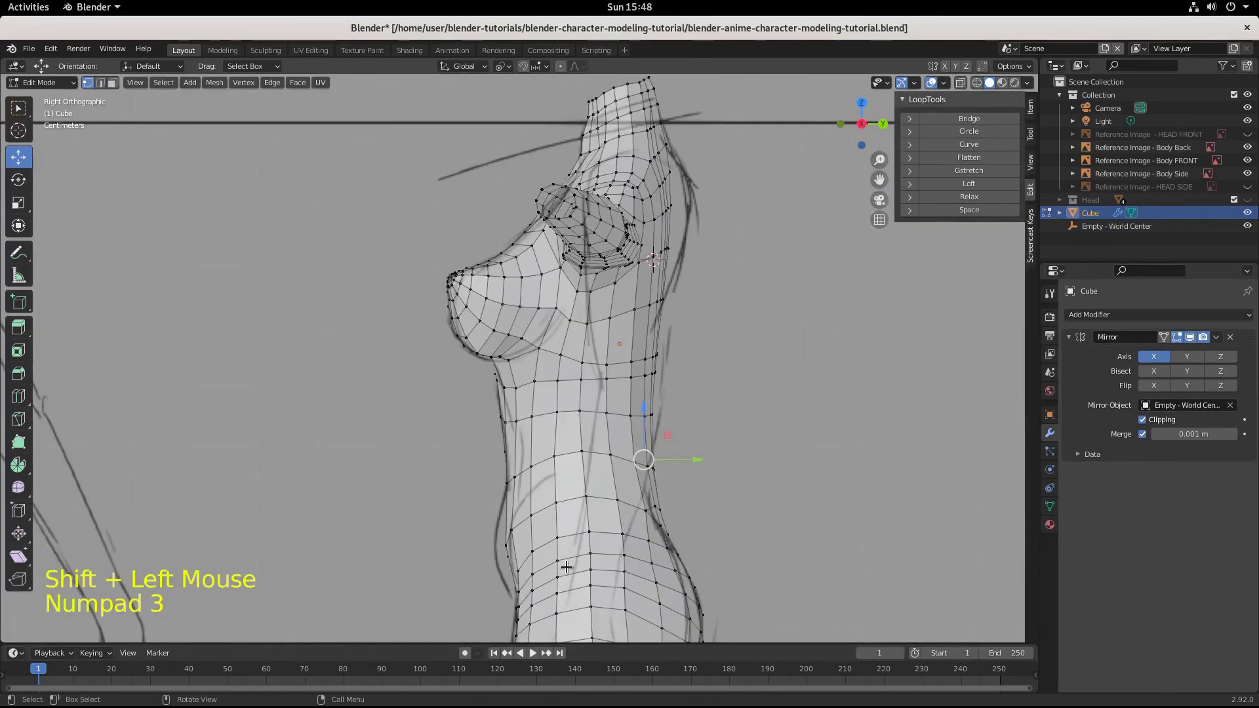
{"action": "mouse_move", "coordinate": [695, 460]}
{"action": "left_mouse_down"}
{"action": "mouse_move", "coordinate": [705, 462]}
{"action": "mouse_move", "coordinate": [693, 462]}
{"action": "left_mouse_up"}
{"action": "key", "text": "alt+z"}
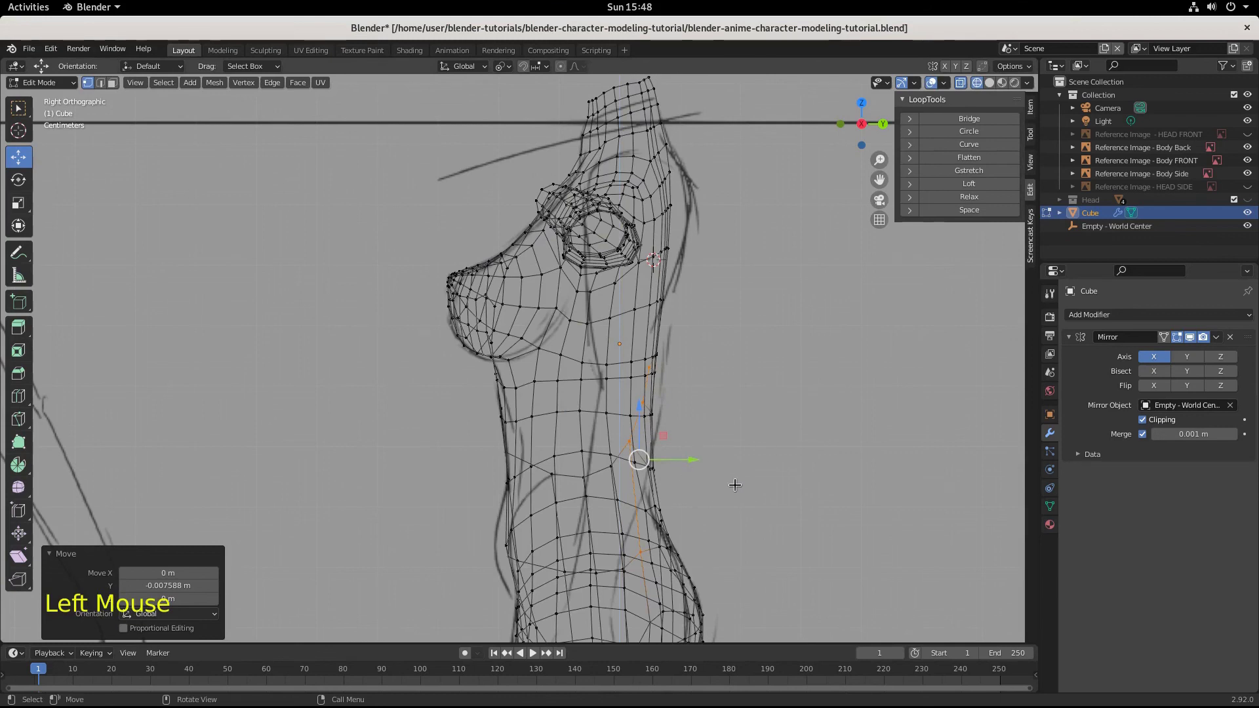
{"action": "key", "text": "ctrl+z"}
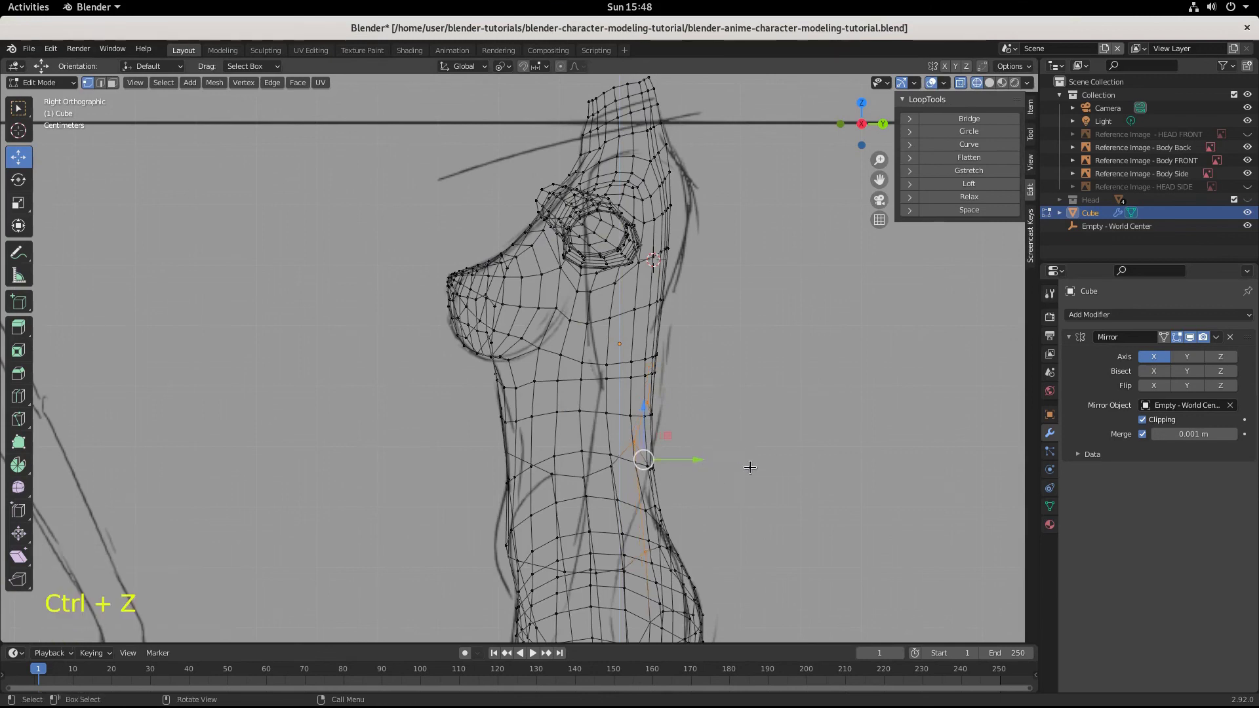
Step: Move the sunken centre-line vertices of the lower back outward 0.018067 m along Y, following the side reference
{"action": "middle_click_drag", "start_coordinate": [762, 484], "coordinate": [638, 392]}
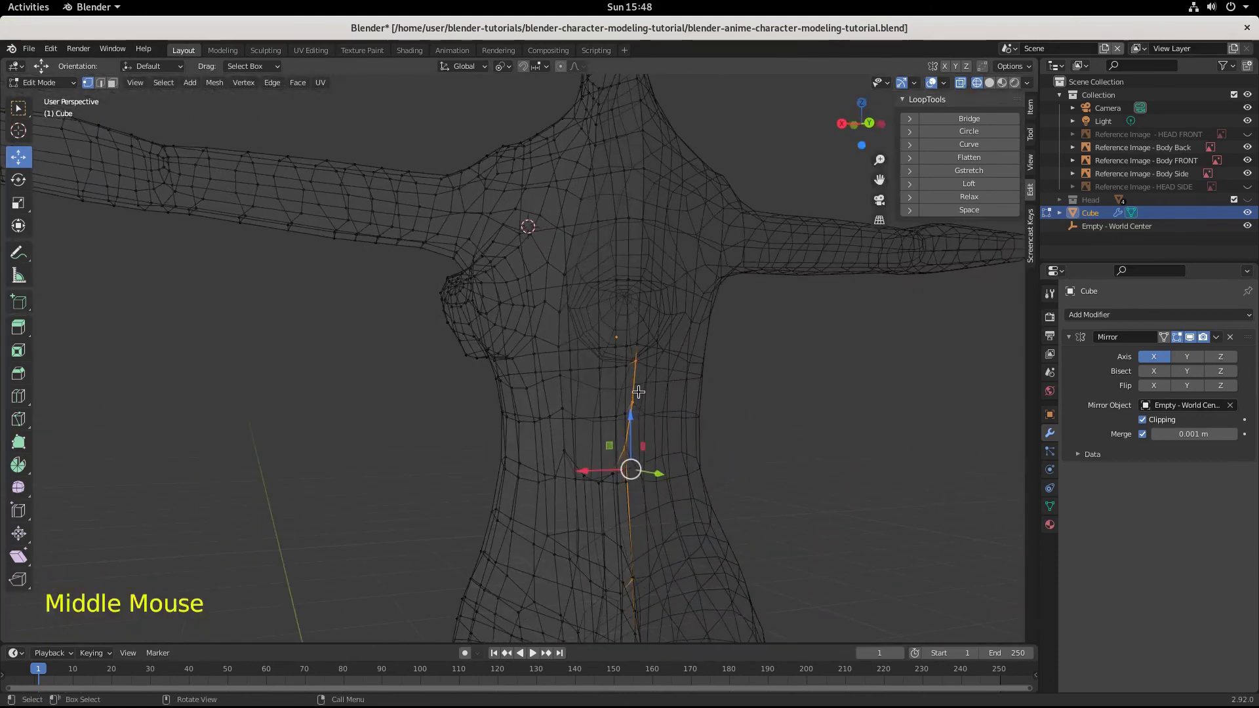
{"action": "left_click", "coordinate": [990, 82]}
{"action": "scroll", "coordinate": [701, 485], "scroll_direction": "up", "scroll_amount": 2}
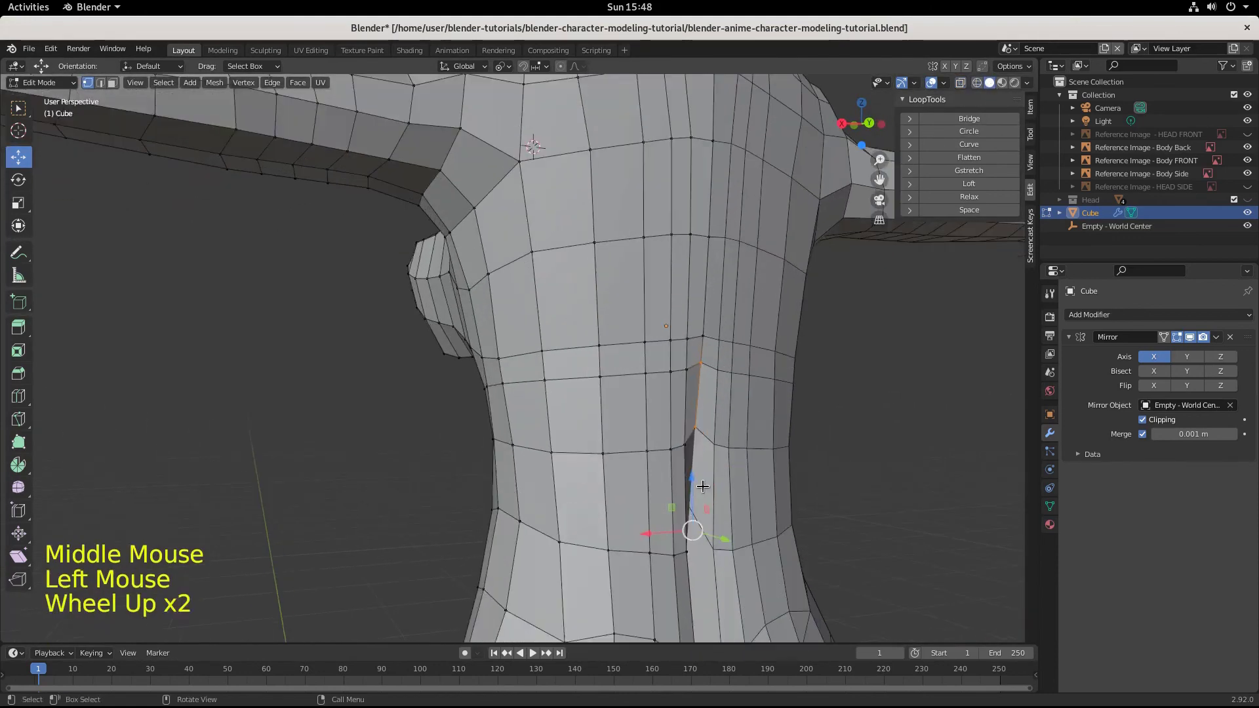
{"action": "scroll", "coordinate": [682, 485], "scroll_direction": "up", "scroll_amount": 1}
{"action": "mouse_move", "coordinate": [682, 485]}
{"action": "middle_mouse_down"}
{"action": "mouse_move", "coordinate": [666, 483]}
{"action": "mouse_move", "coordinate": [688, 505]}
{"action": "middle_mouse_up"}
{"action": "left_click", "coordinate": [685, 533]}
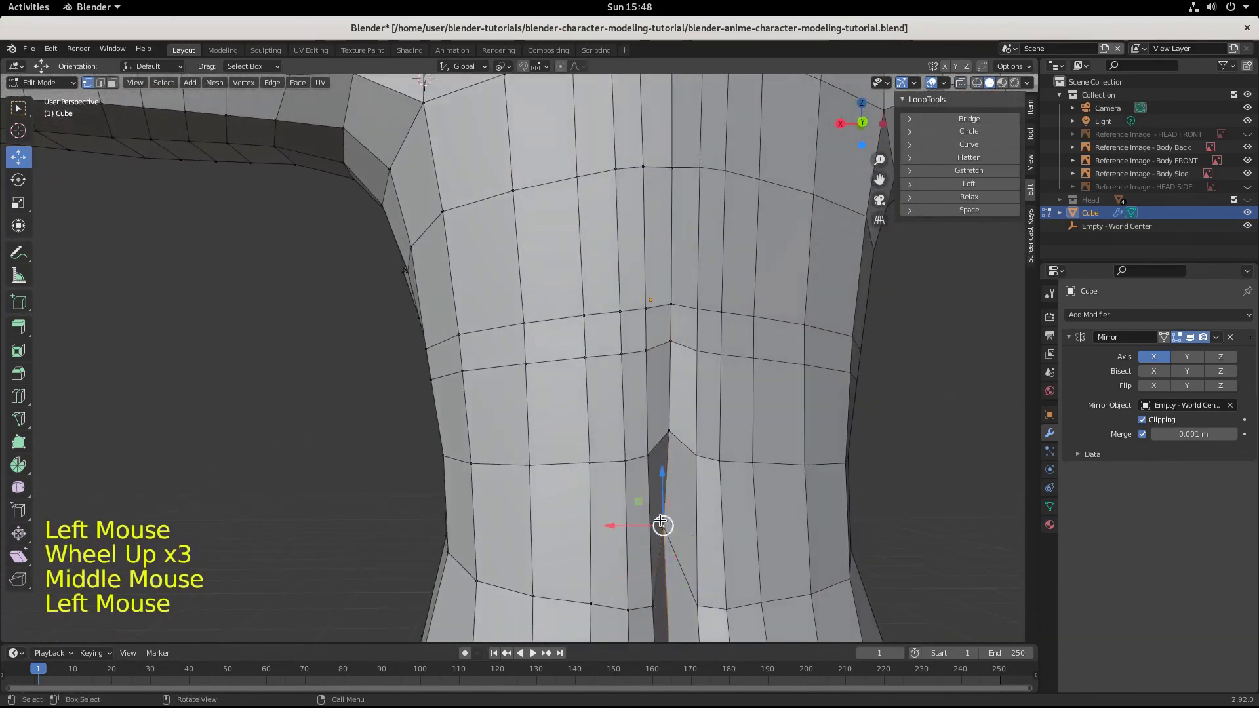
{"action": "left_click", "coordinate": [686, 536]}
{"action": "middle_click_drag", "start_coordinate": [685, 551], "coordinate": [616, 414]}
{"action": "scroll", "coordinate": [677, 532], "scroll_direction": "down", "scroll_amount": 1}
{"action": "left_click", "coordinate": [546, 430], "text": "shift"}
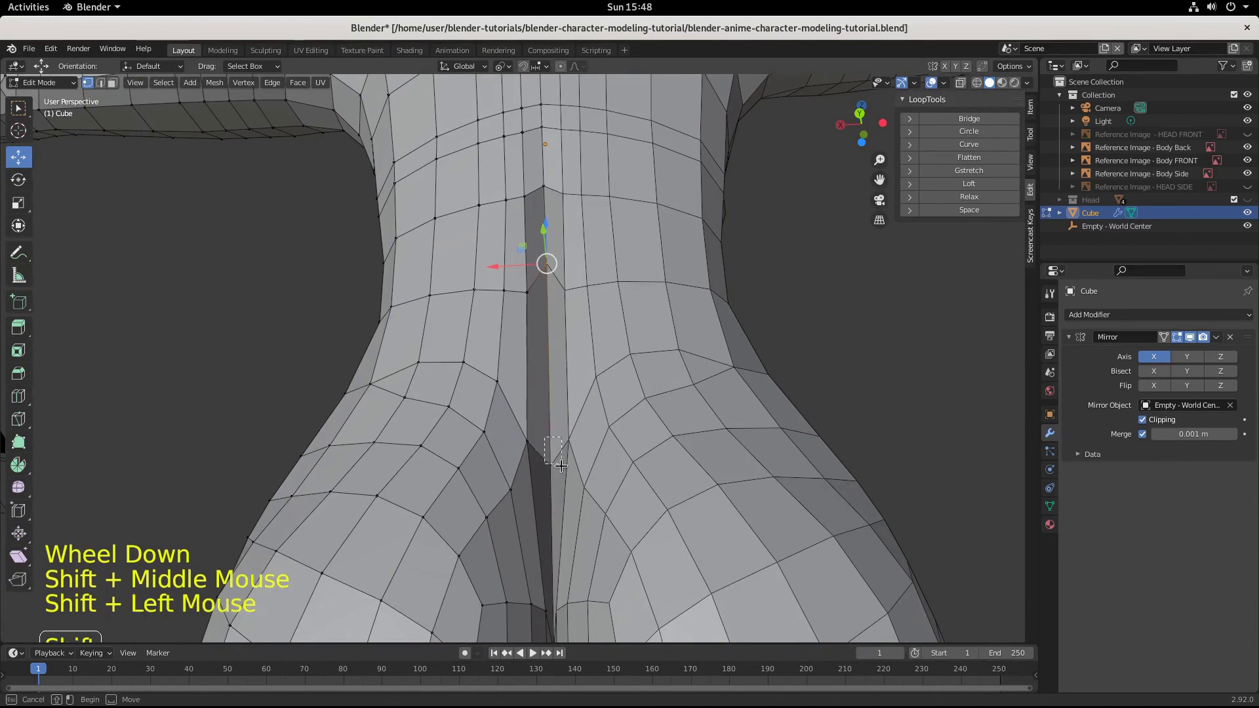
{"action": "key", "text": "KP_3"}
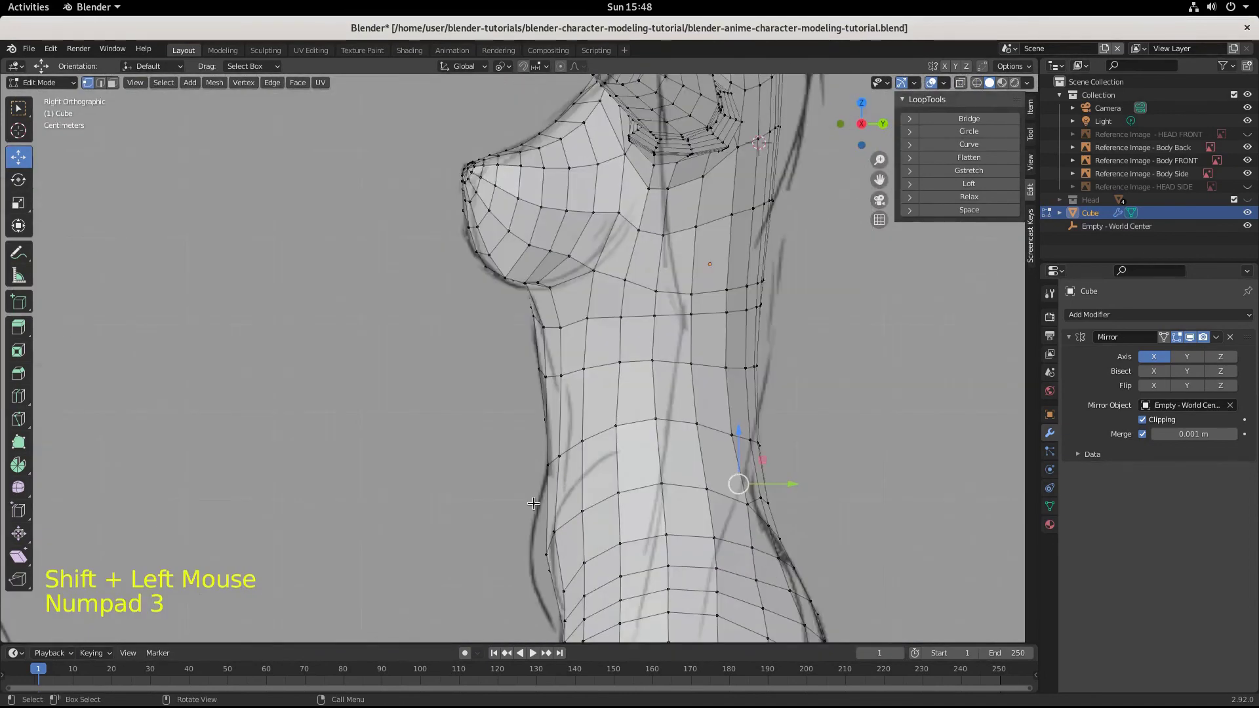
{"action": "left_click", "coordinate": [978, 82]}
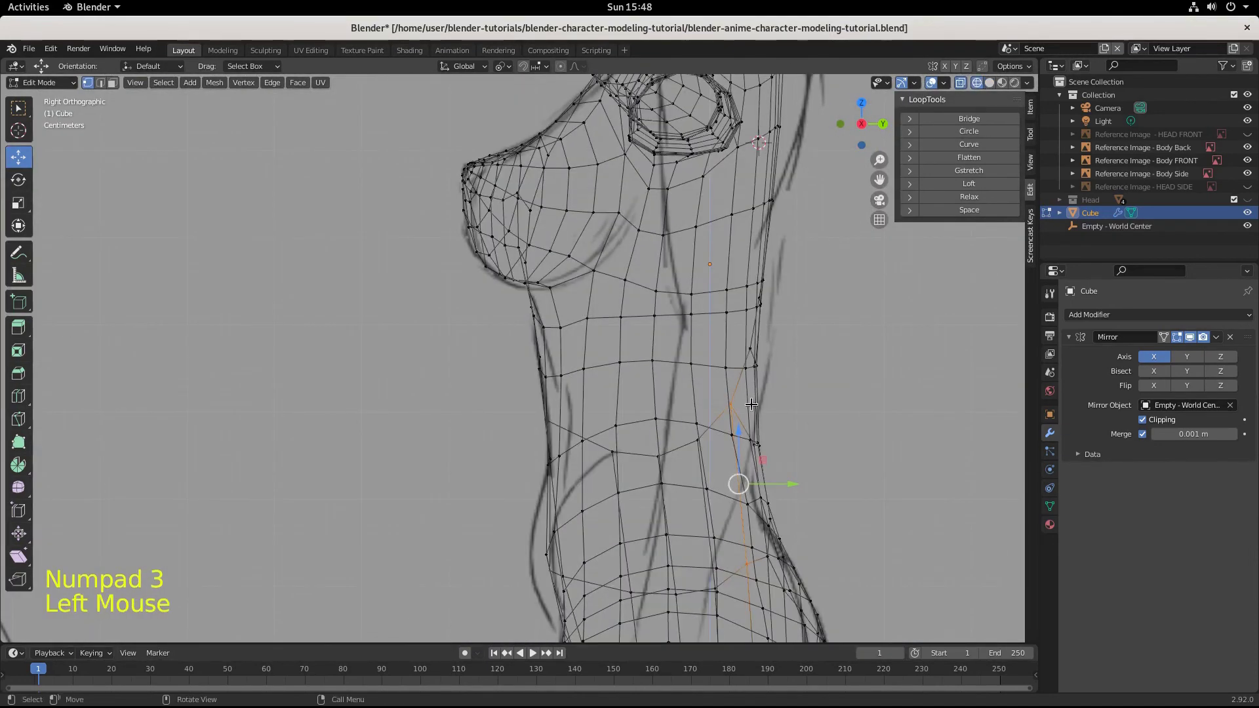
{"action": "left_click_drag", "start_coordinate": [786, 486], "coordinate": [807, 493]}
{"action": "scroll", "coordinate": [765, 346], "scroll_direction": "down", "scroll_amount": 2}
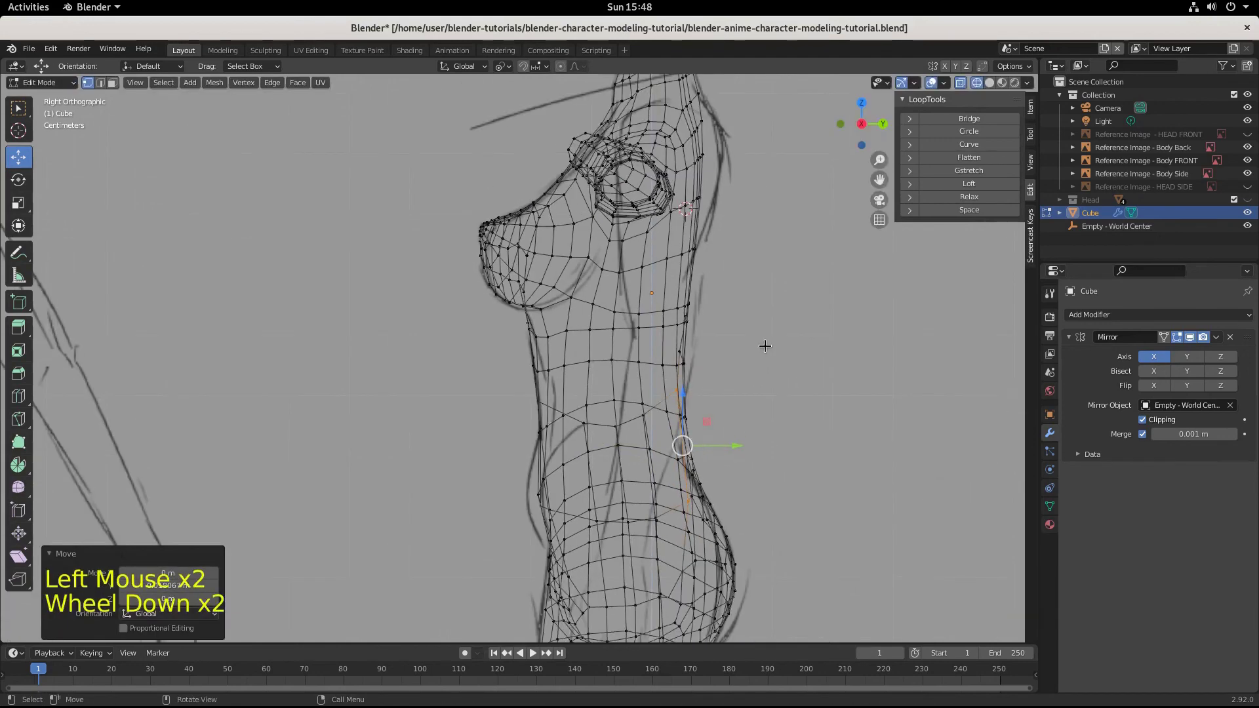
Step: Return to solid shading after checking the upper back against the side reference, and save the file
{"action": "middle_click_drag", "start_coordinate": [764, 345], "coordinate": [754, 436], "text": "shift"}
{"action": "scroll", "coordinate": [664, 393], "scroll_direction": "up", "scroll_amount": 1}
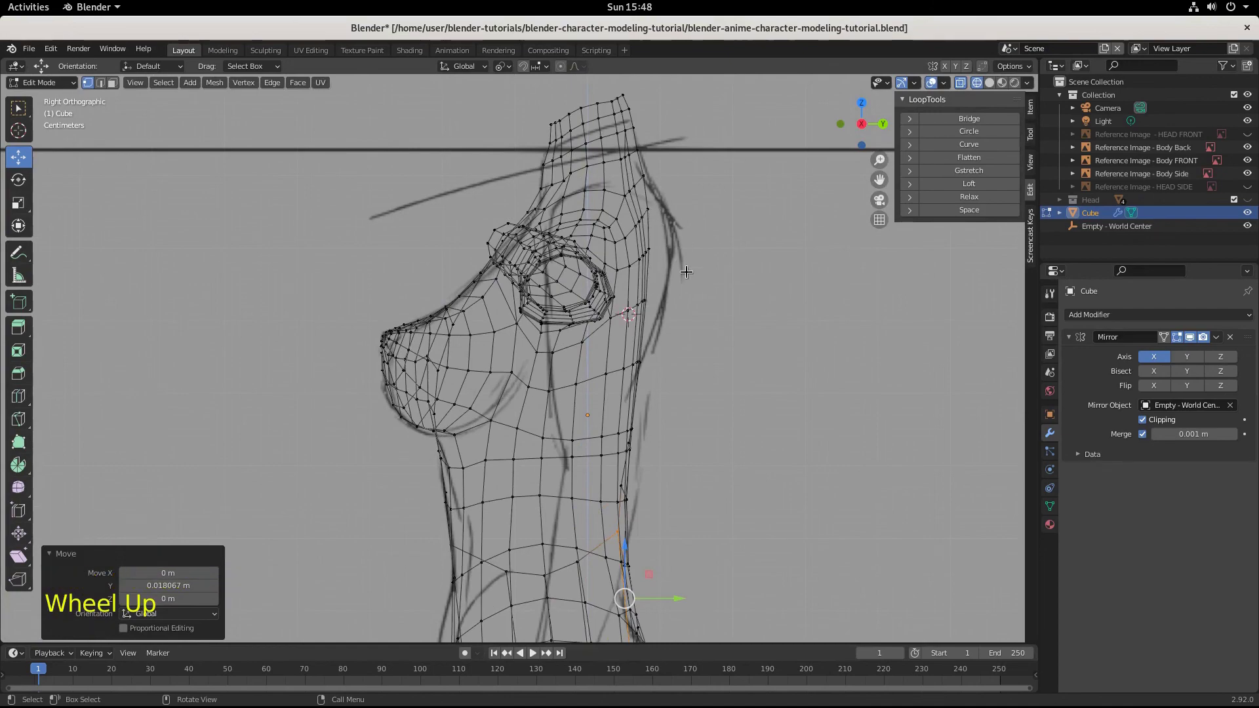
{"action": "middle_click_drag", "start_coordinate": [675, 221], "coordinate": [610, 299]}
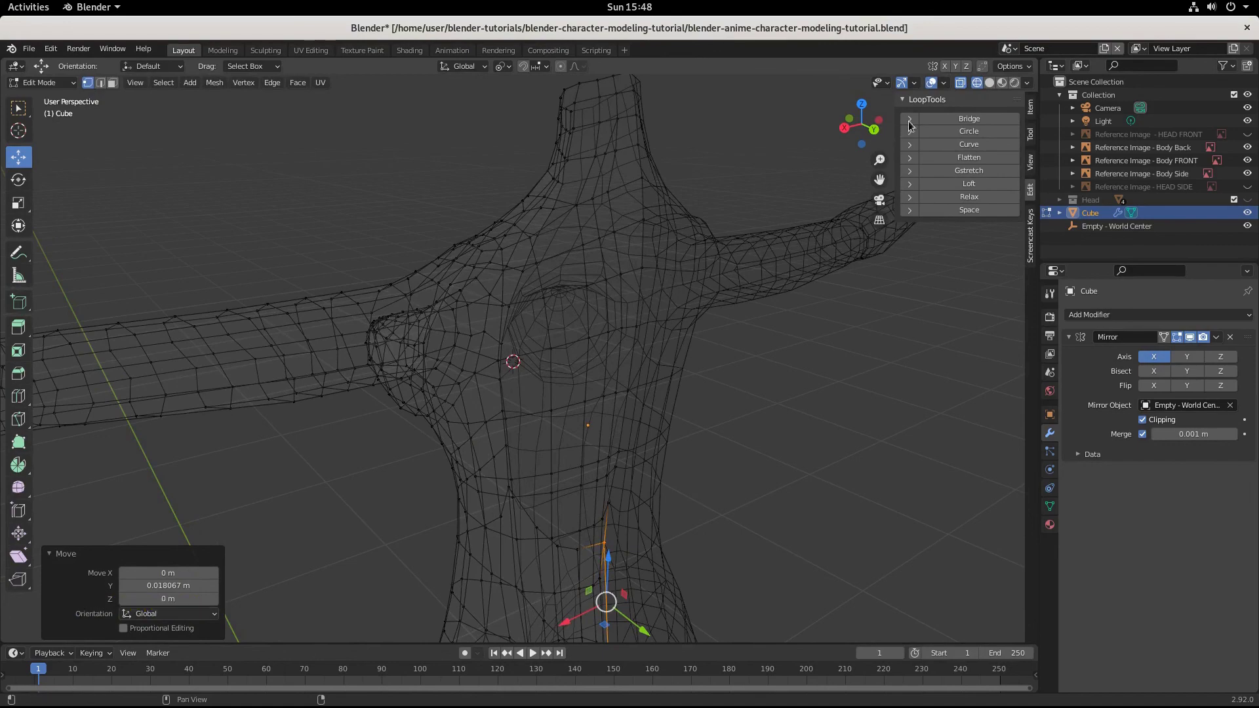
{"action": "left_click", "coordinate": [990, 82]}
{"action": "mouse_move", "coordinate": [664, 346]}
{"action": "middle_mouse_down"}
{"action": "mouse_move", "coordinate": [801, 315]}
{"action": "mouse_move", "coordinate": [768, 394]}
{"action": "mouse_move", "coordinate": [570, 386]}
{"action": "mouse_move", "coordinate": [557, 367]}
{"action": "middle_mouse_up"}
{"action": "scroll", "coordinate": [509, 405], "scroll_direction": "down", "scroll_amount": 3}
{"action": "middle_click_drag", "start_coordinate": [509, 404], "coordinate": [472, 449]}
{"action": "key", "text": "ctrl+s"}
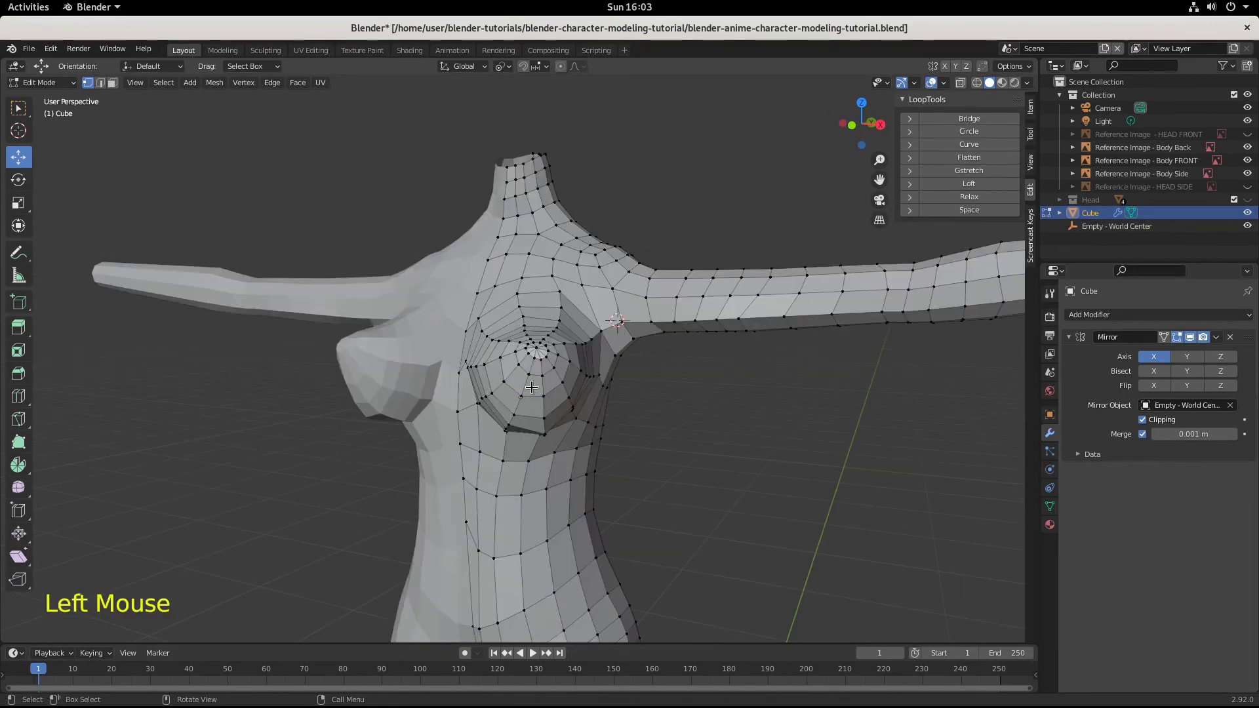
Step: Examine the reshaped breasts and torso from several angles and the proportions of the whole body
{"action": "middle_click_drag", "start_coordinate": [532, 387], "coordinate": [518, 436]}
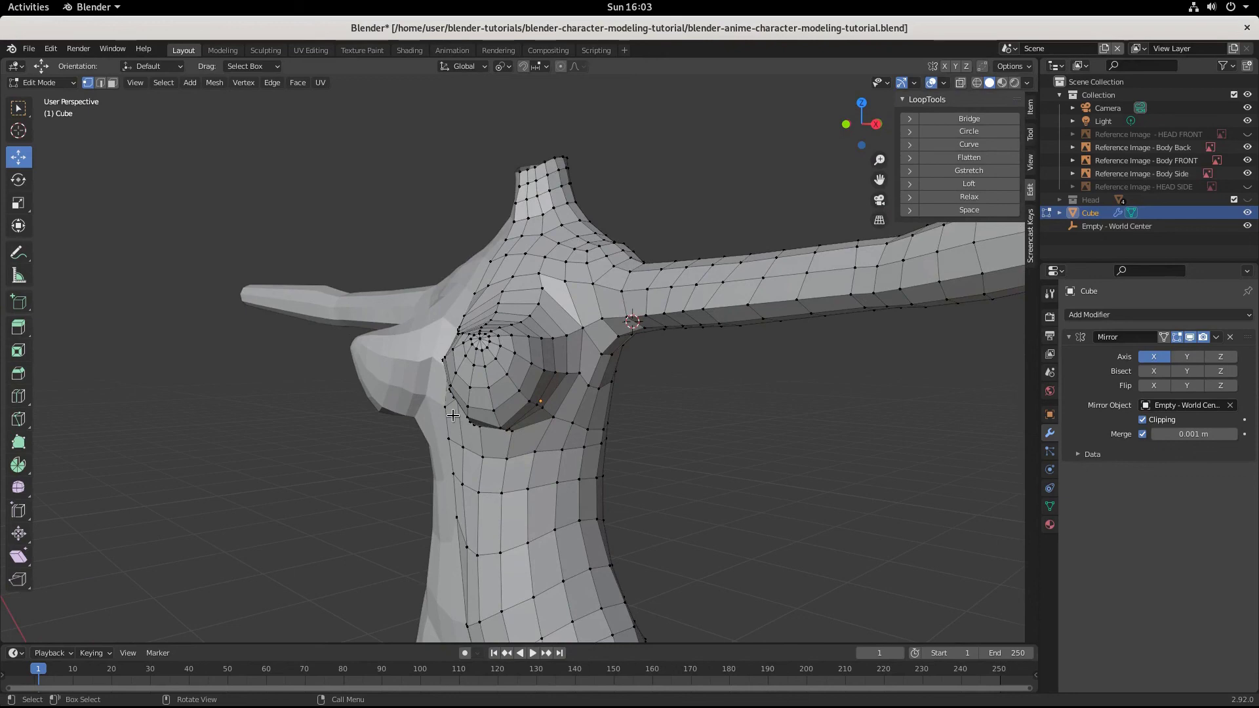
{"action": "middle_click_drag", "start_coordinate": [474, 423], "coordinate": [480, 356]}
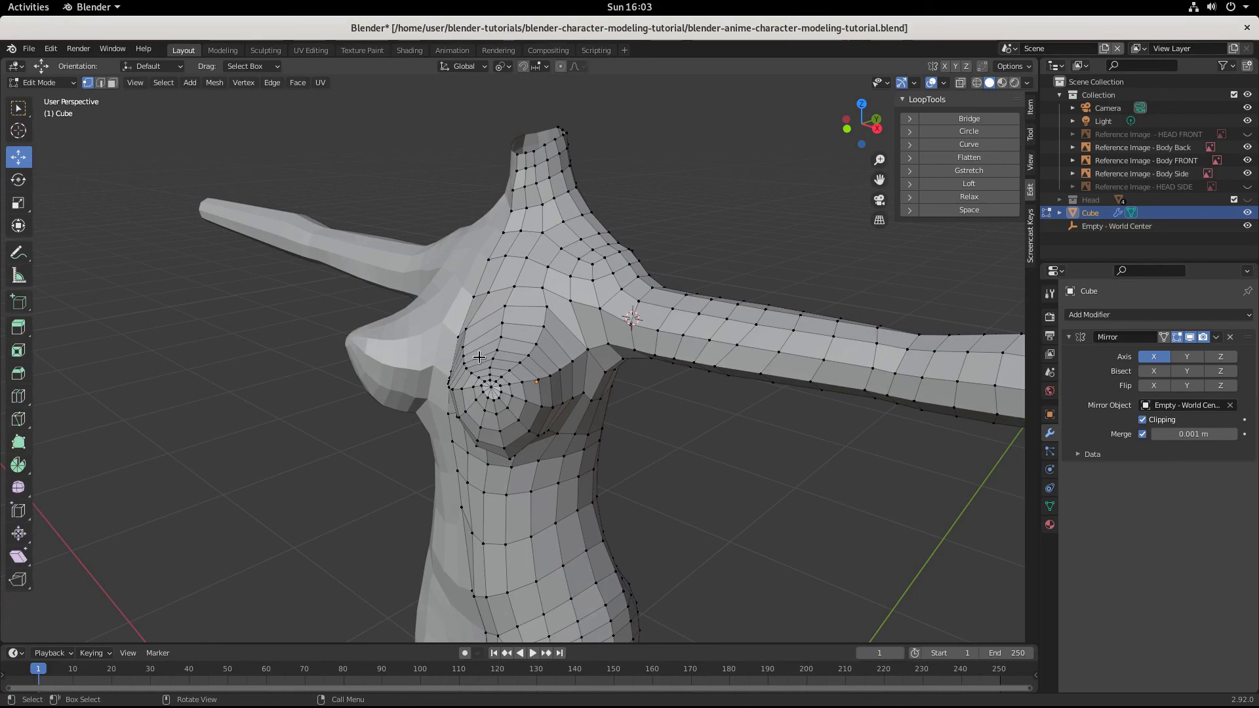
{"action": "middle_click_drag", "start_coordinate": [538, 443], "coordinate": [571, 441]}
{"action": "scroll", "coordinate": [702, 458], "scroll_direction": "down", "scroll_amount": 2}
{"action": "scroll", "coordinate": [556, 432], "scroll_direction": "down", "scroll_amount": 4}
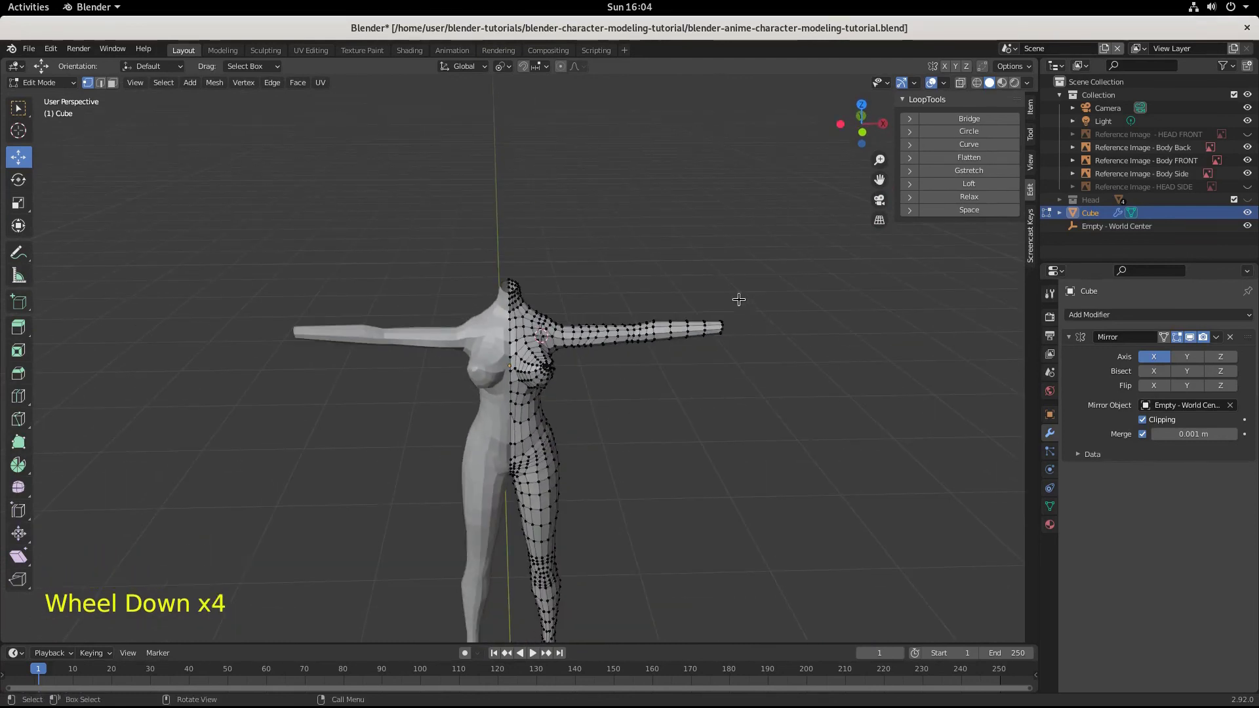